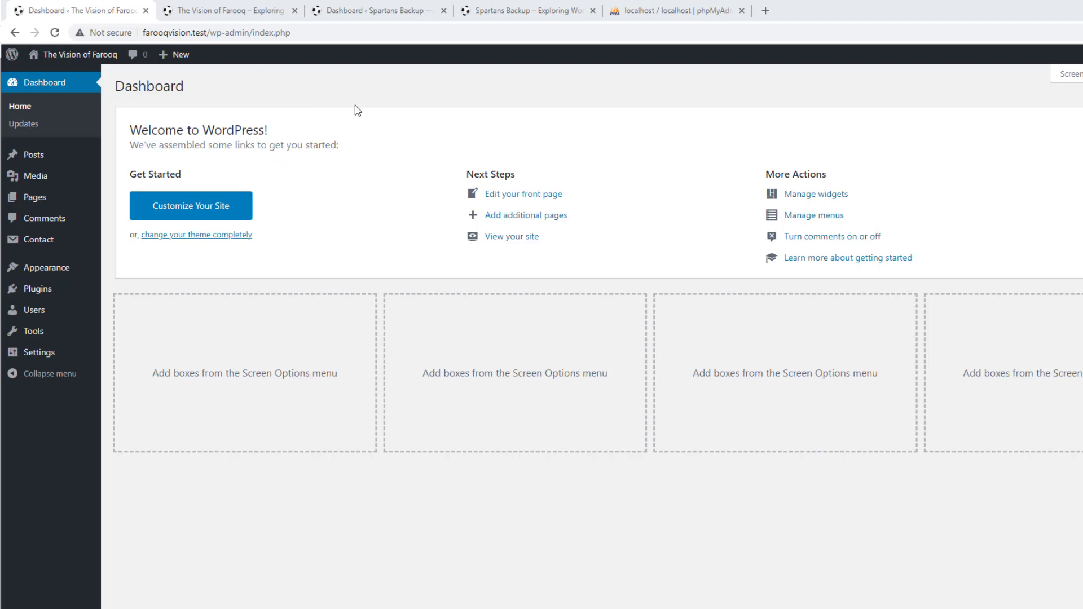
Compare the Spartans Backup and The Vision of Farooq front pages, then return to the Farooq dashboard
click(560, 16)
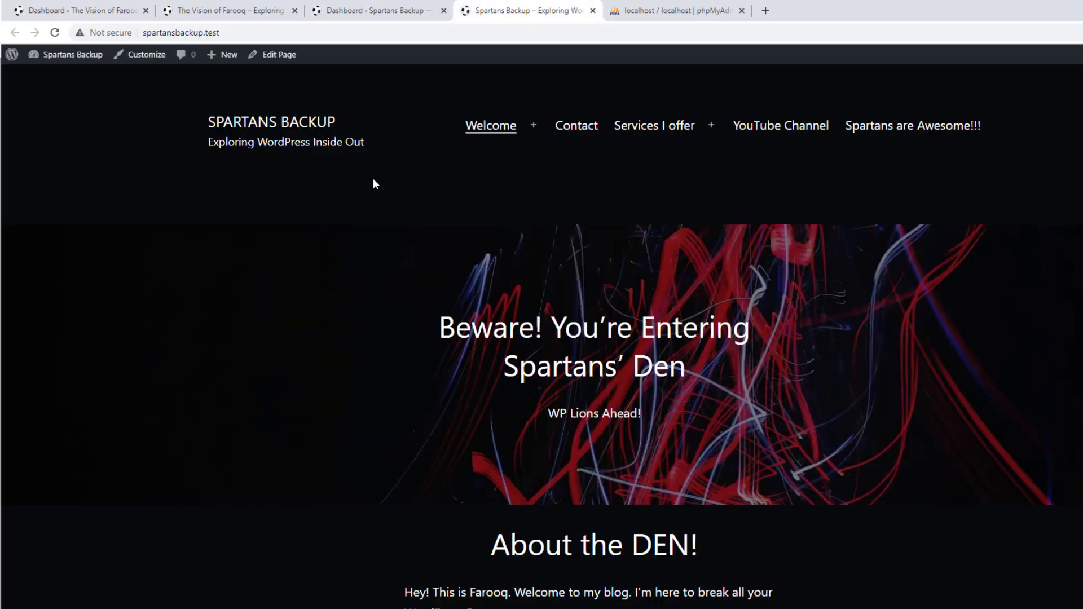
click(237, 5)
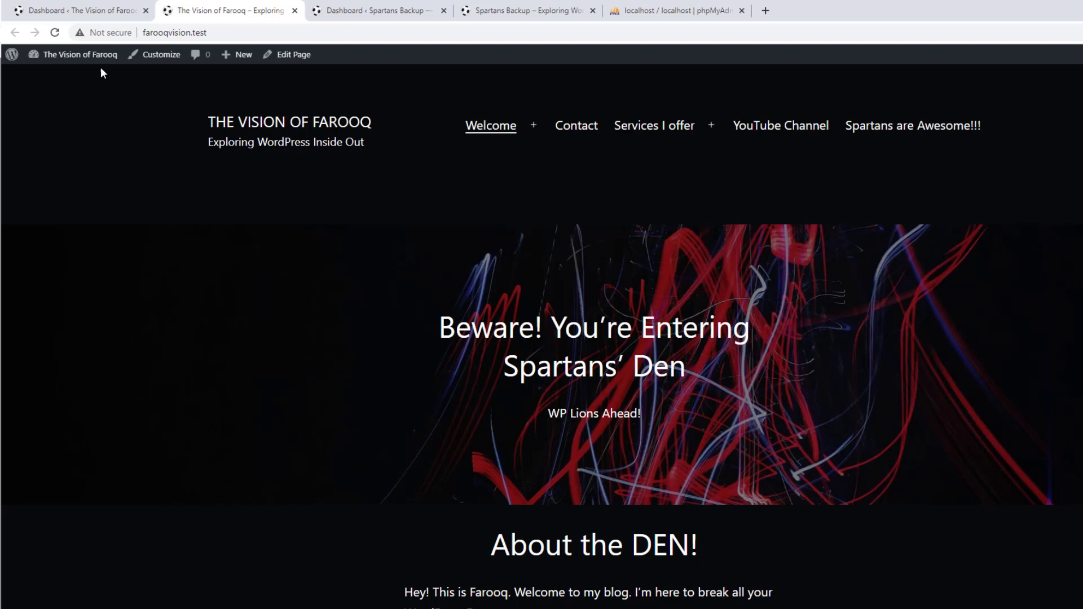
click(85, 4)
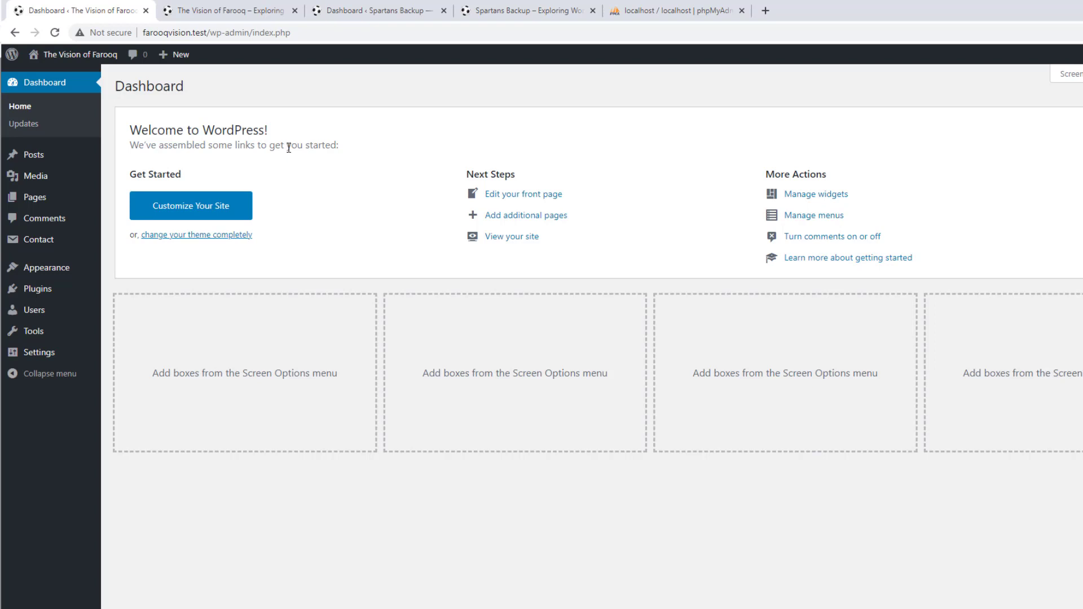
On Add Plugins, browse the Popular plugins list, then switch to the Recommended suggestions
mouse_move(79, 288)
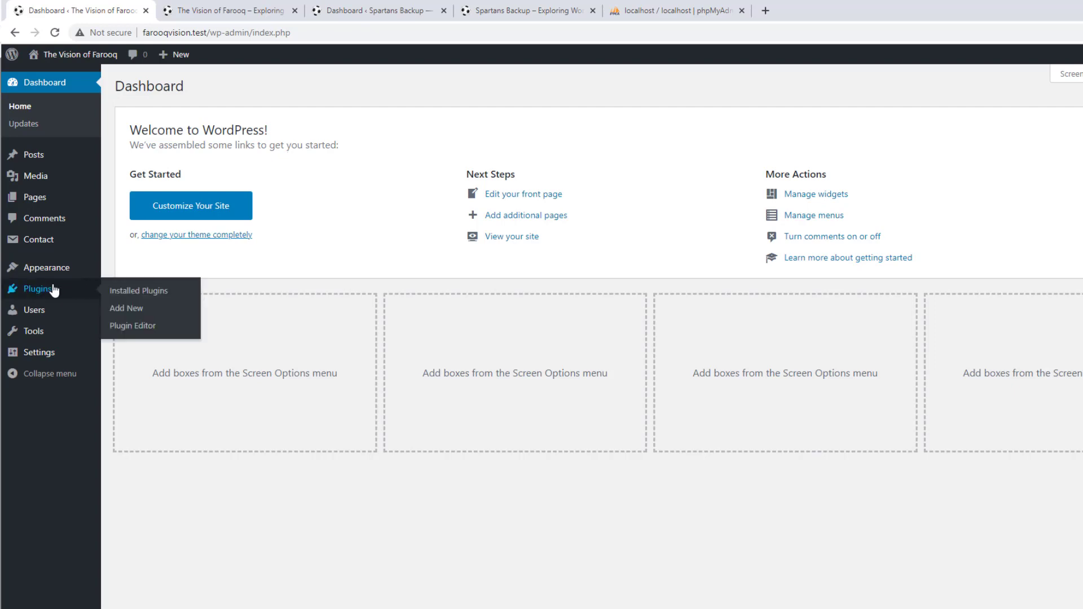
click(137, 311)
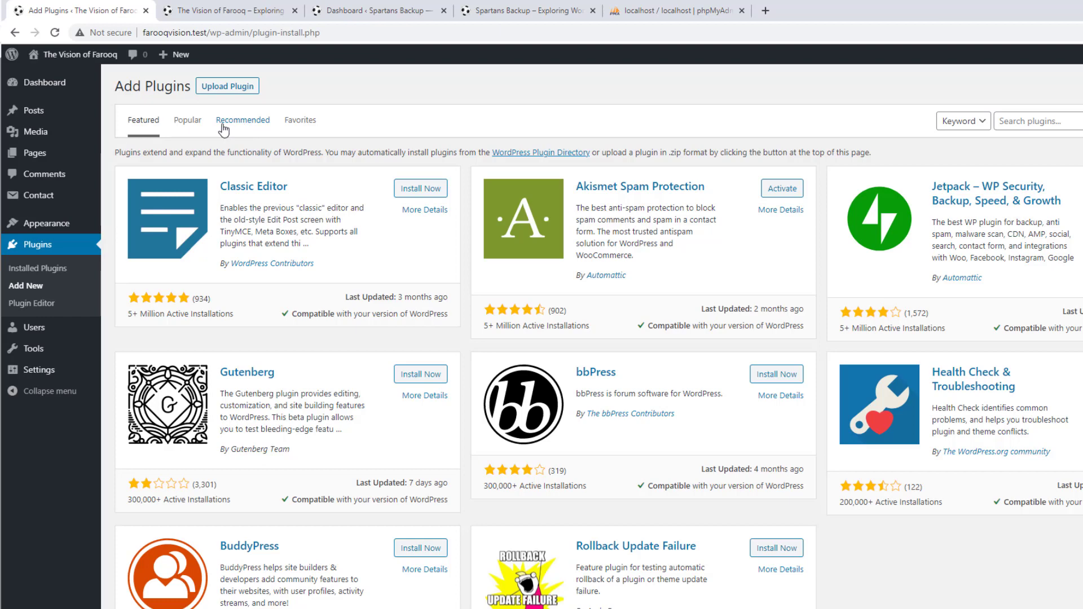
click(198, 125)
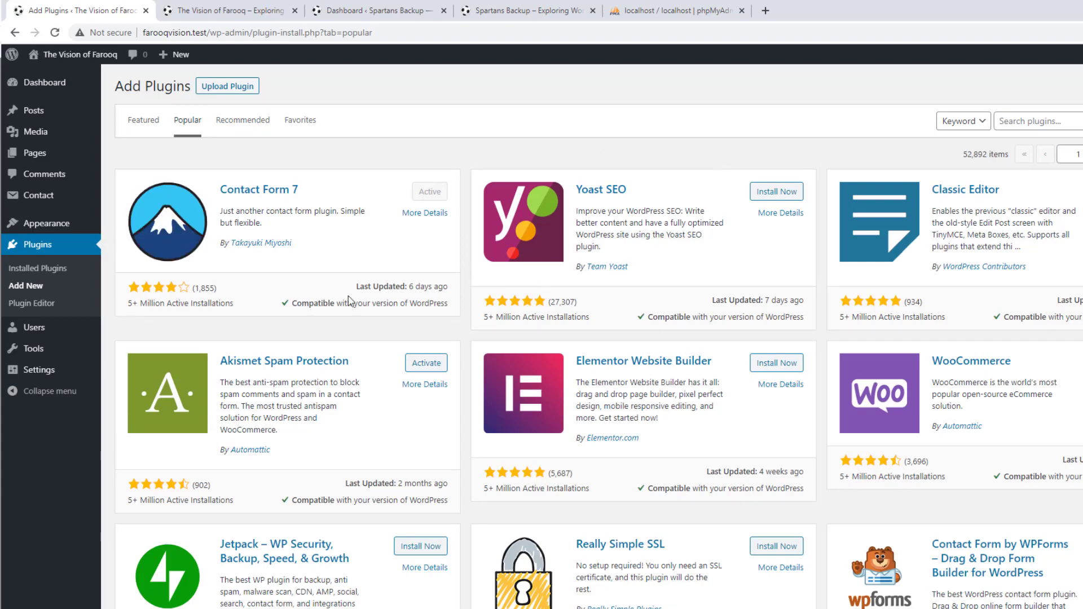
scroll(412, 338, down, 20)
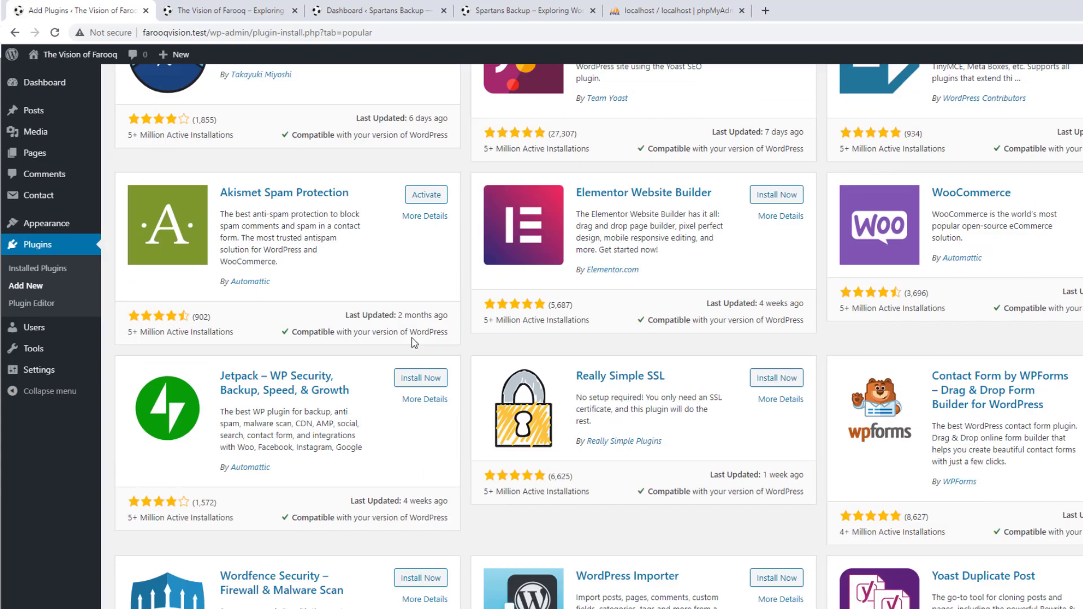
scroll(710, 302, down, 10)
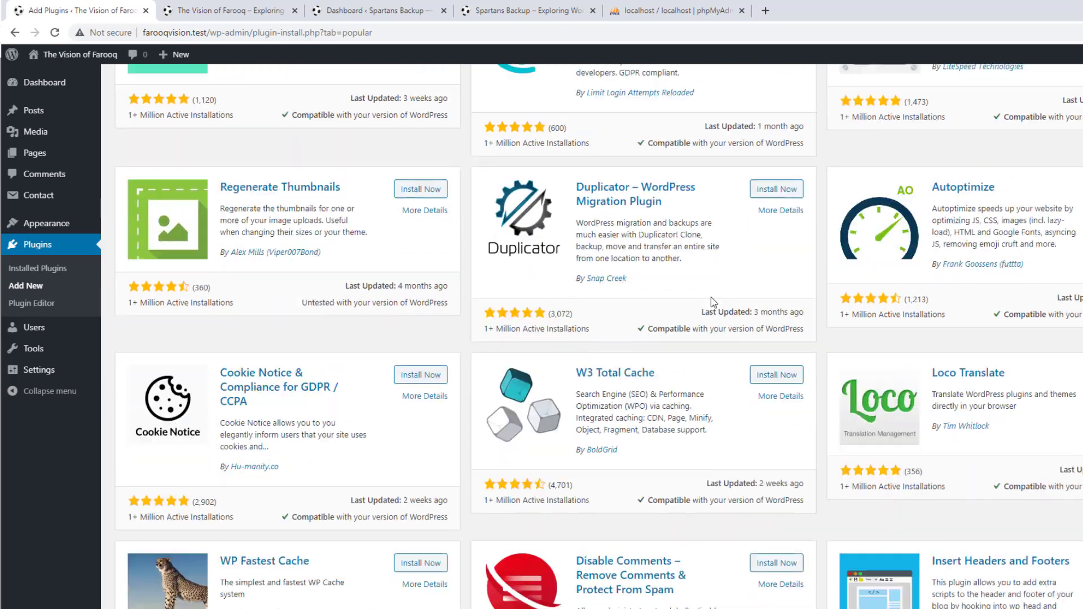
scroll(709, 302, up, 4)
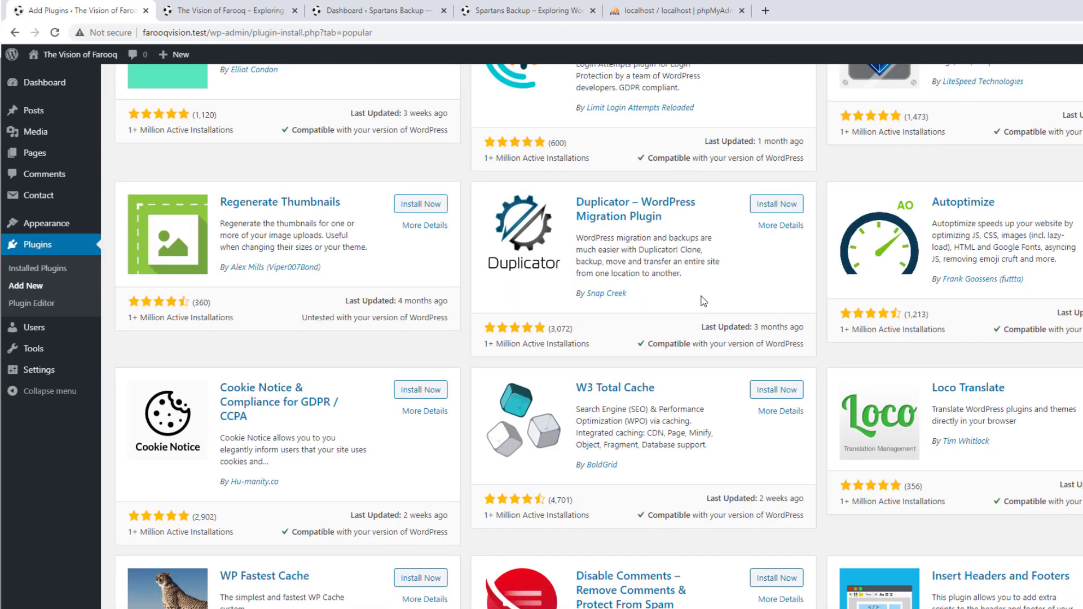
scroll(704, 301, up, 15)
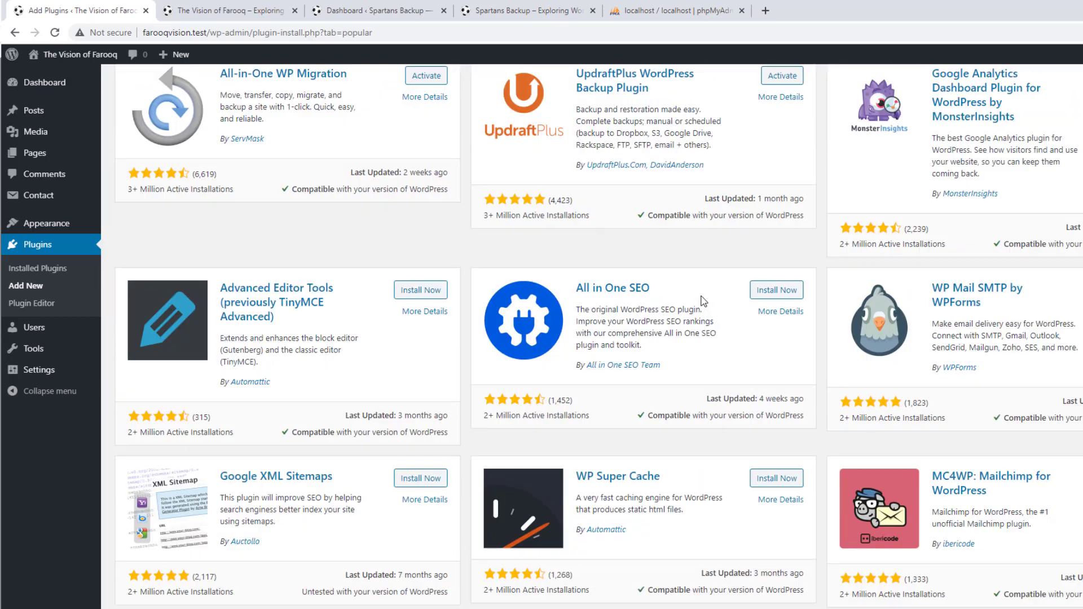
scroll(703, 301, up, 15)
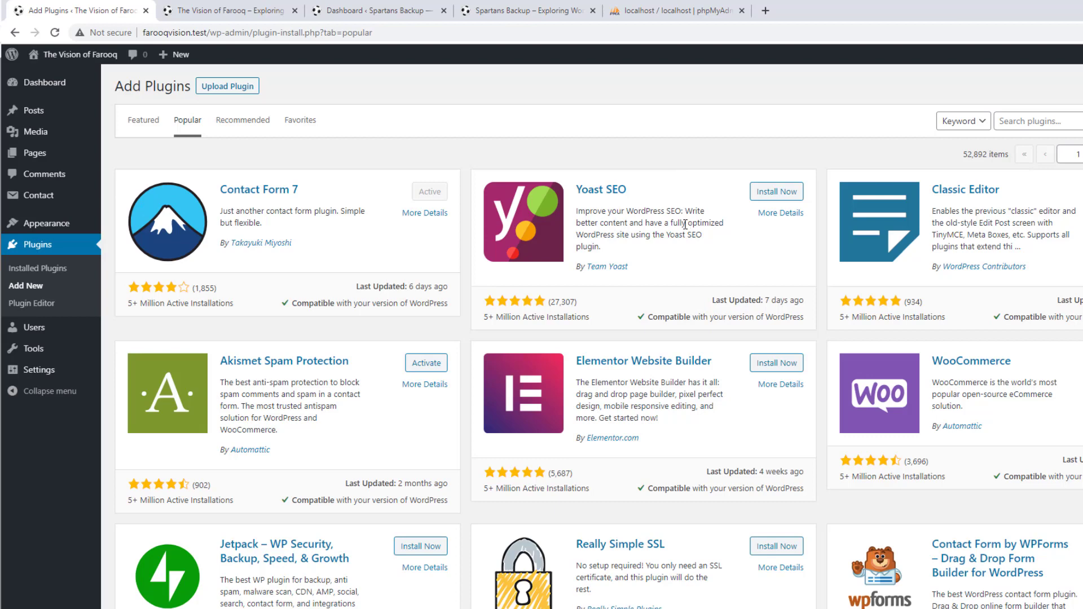
scroll(685, 224, down, 3)
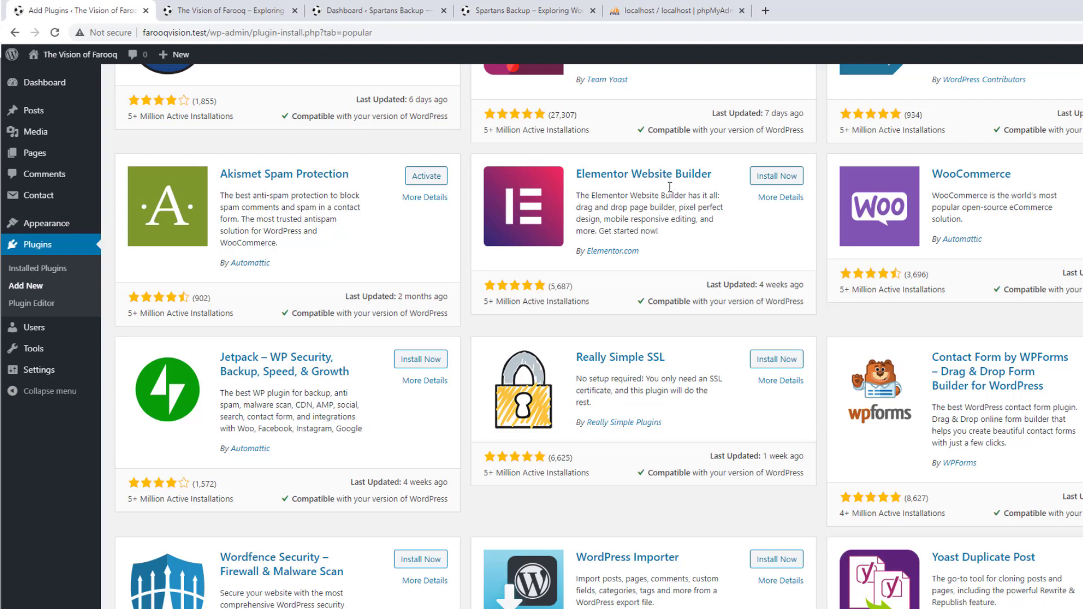
scroll(666, 207, down, 2)
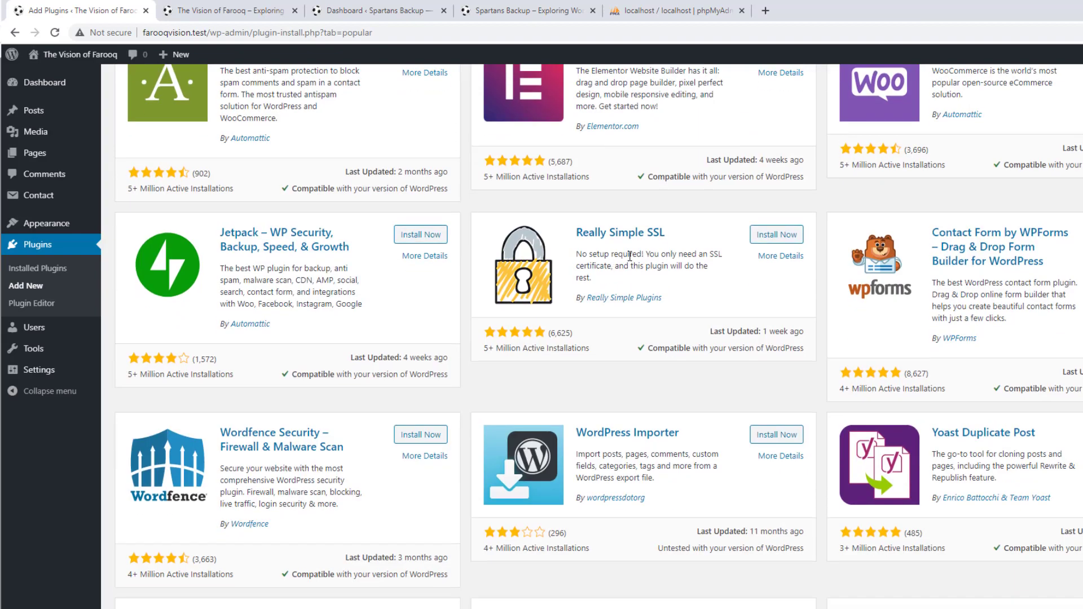
scroll(631, 257, down, 3)
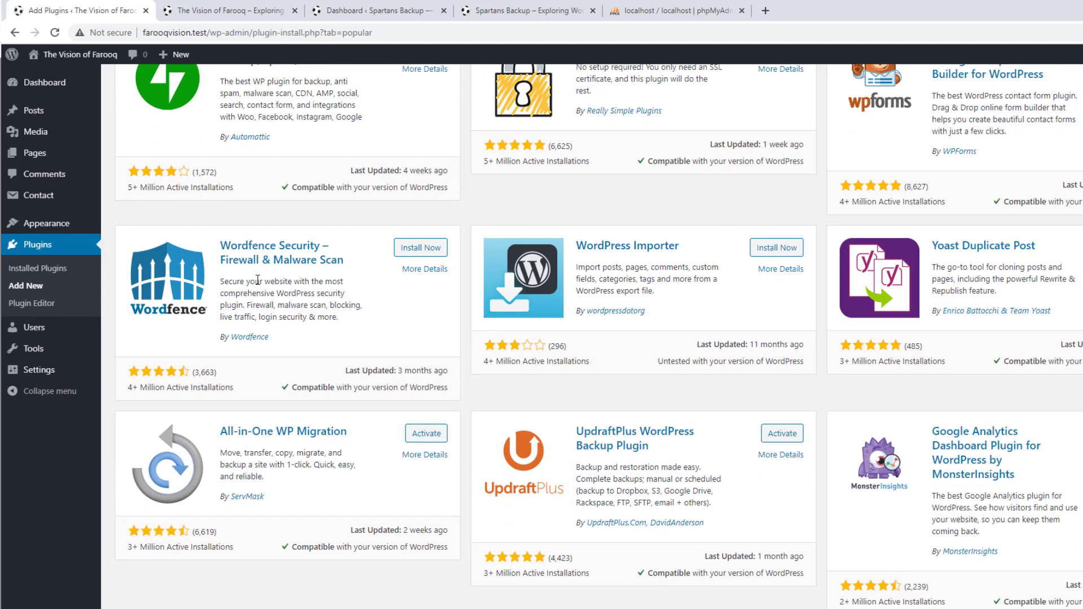
scroll(621, 316, down, 1)
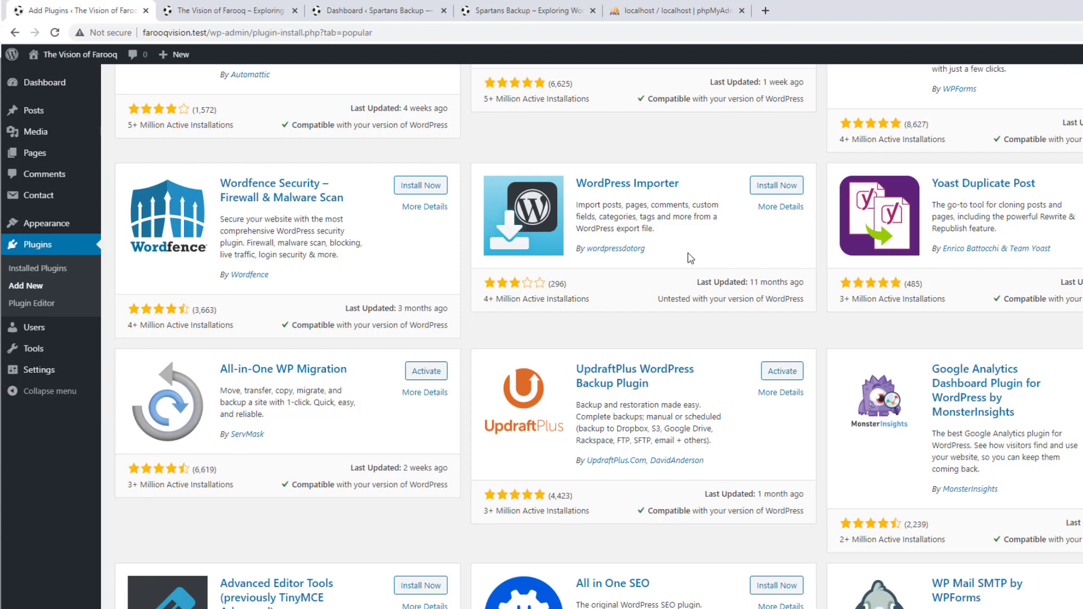
scroll(714, 228, down, 1)
scroll(689, 299, down, 1)
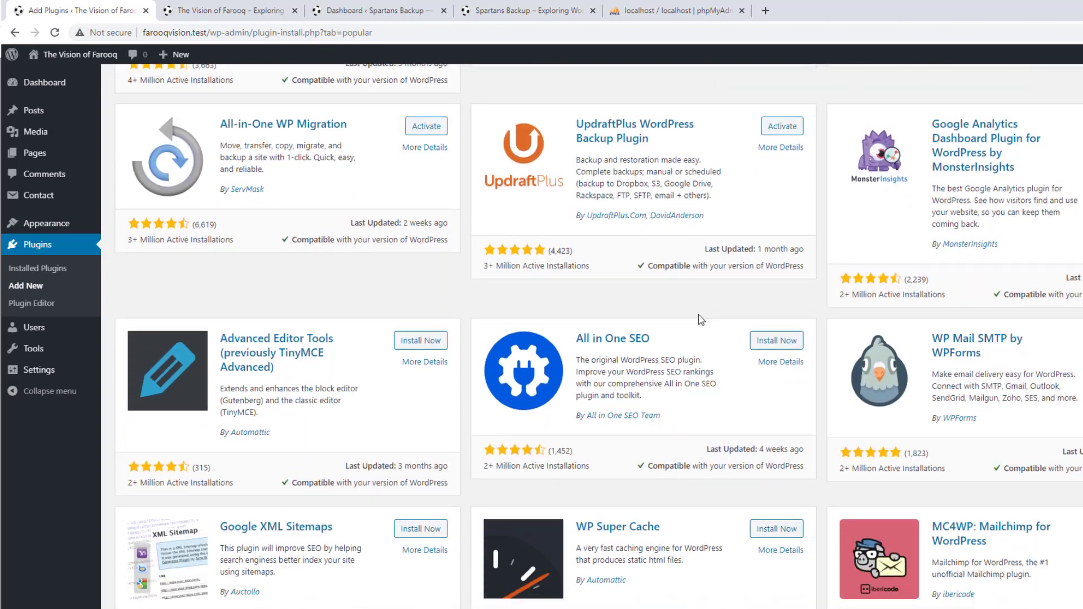
scroll(670, 330, down, 3)
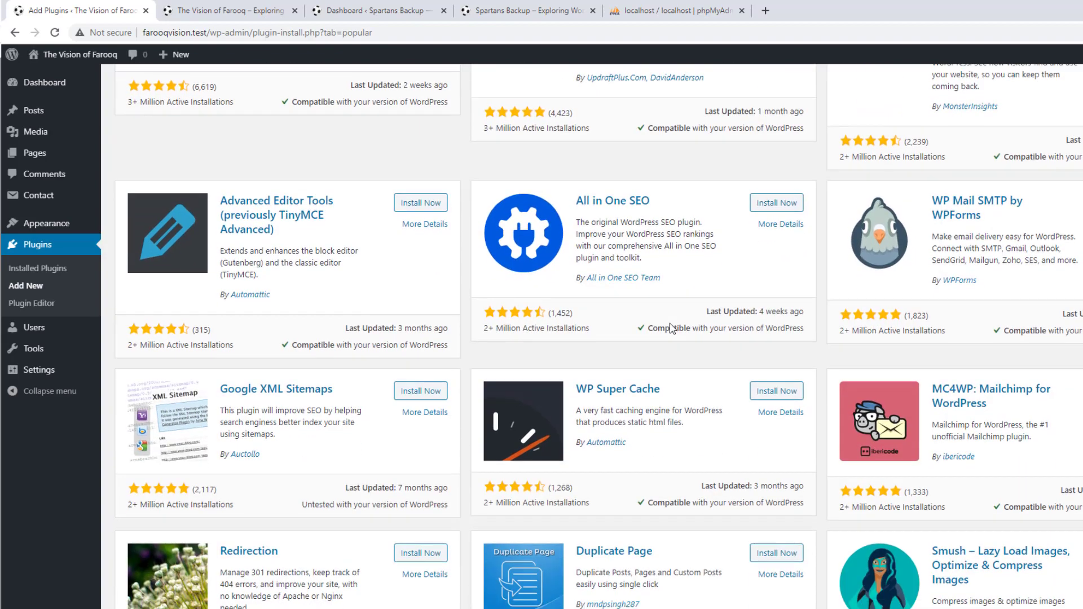
scroll(672, 329, down, 2)
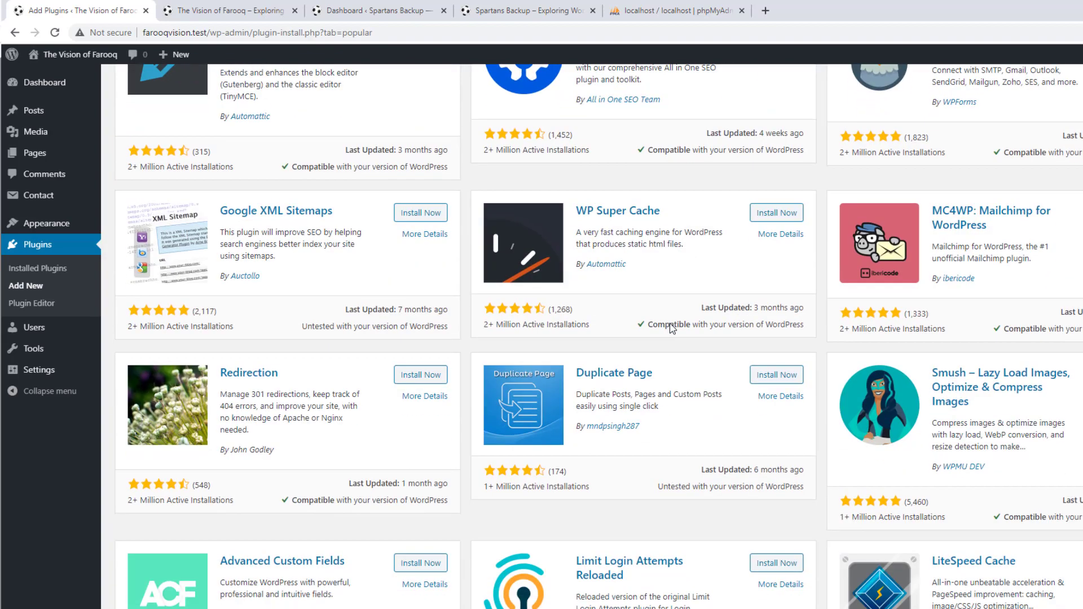
scroll(672, 327, down, 3)
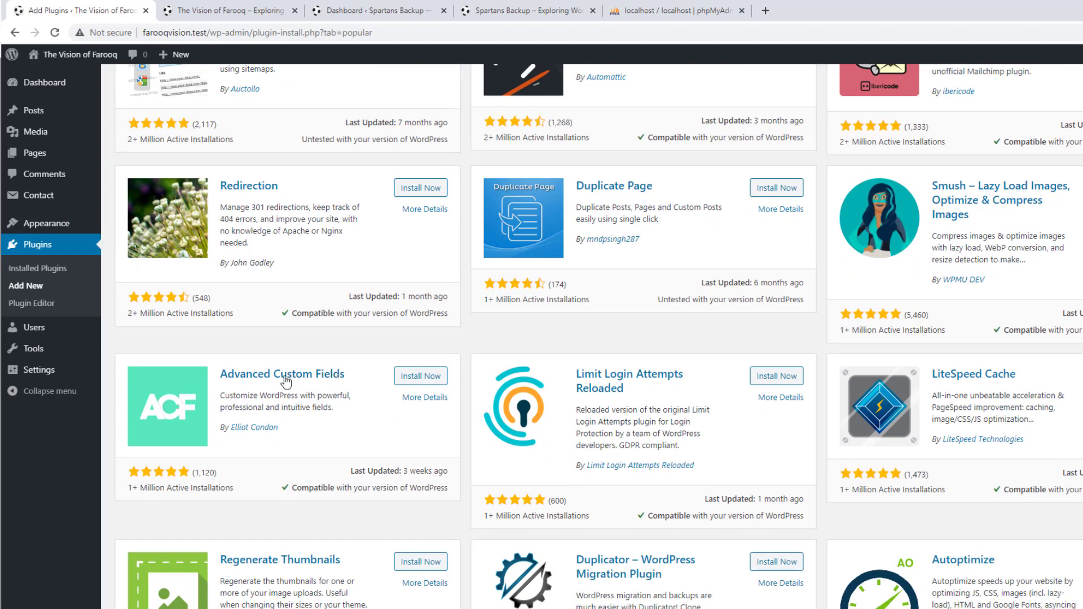
scroll(790, 282, down, 2)
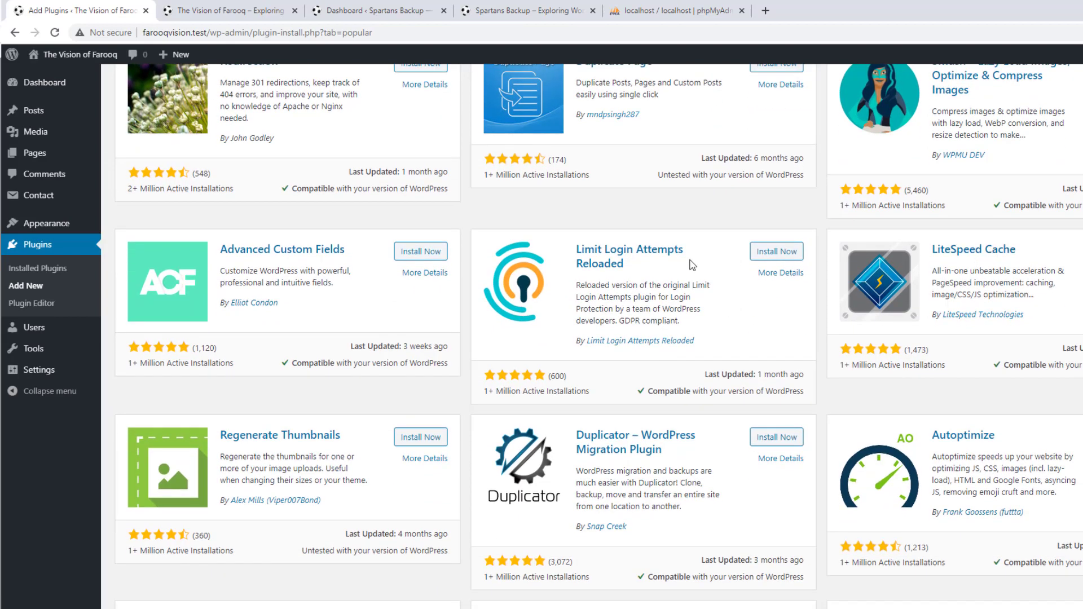
scroll(693, 265, down, 3)
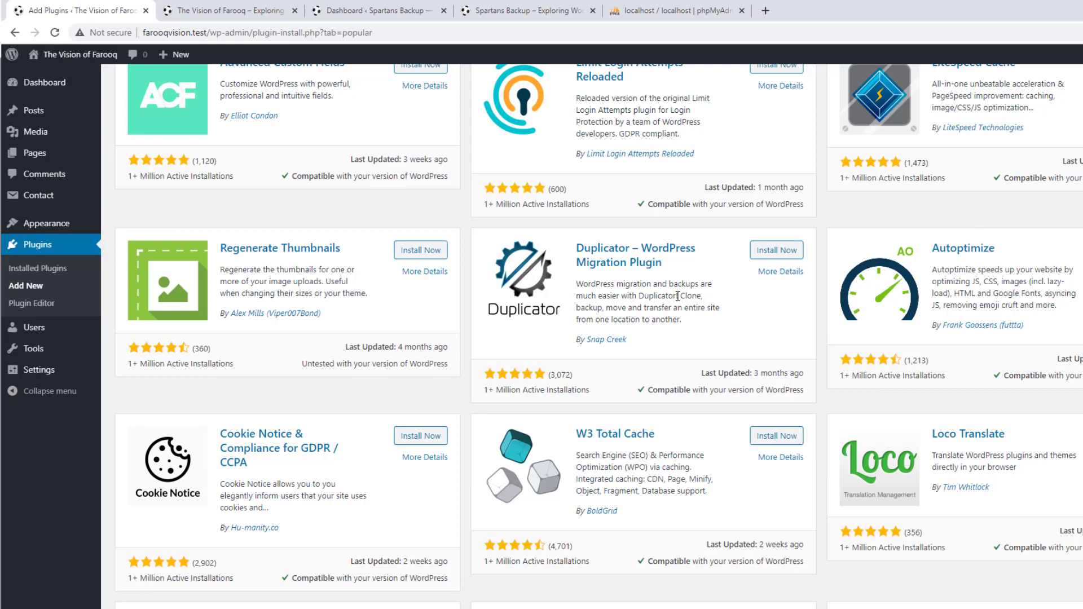
scroll(426, 159, up, 20)
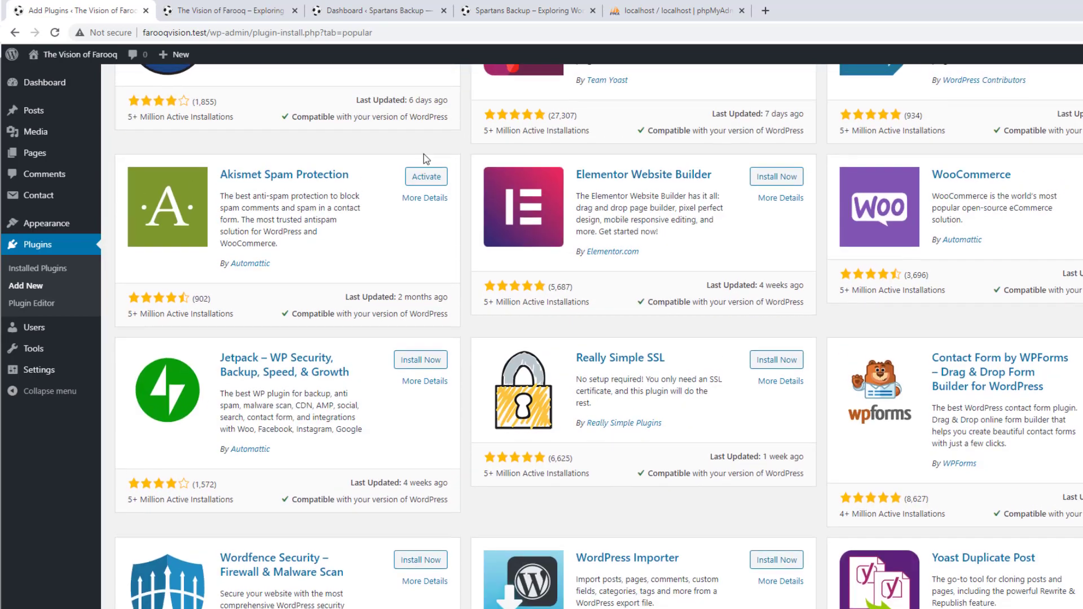
scroll(395, 155, up, 3)
click(254, 122)
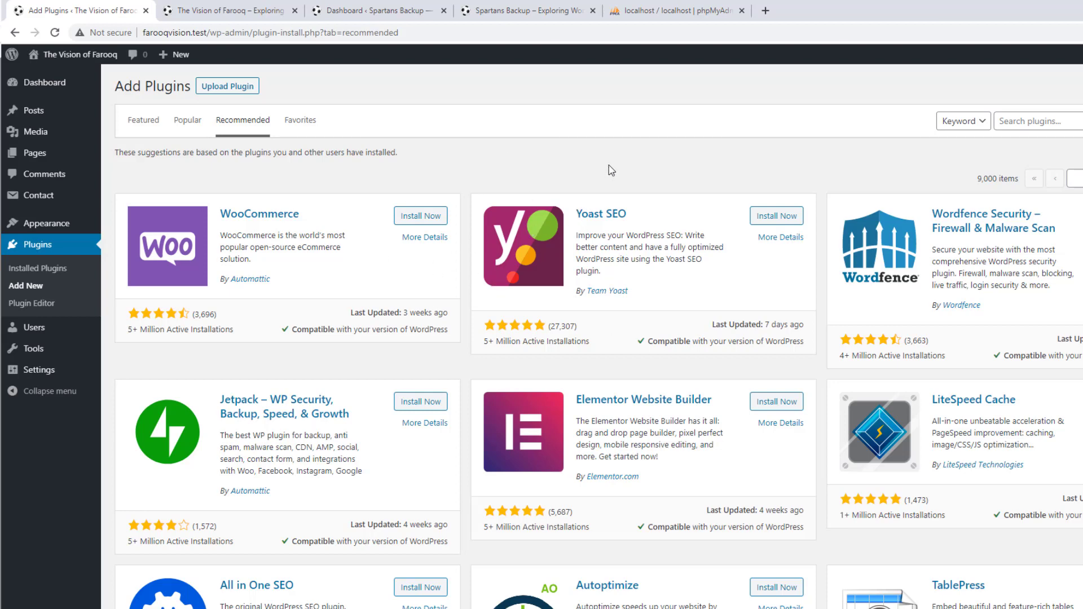
Search plugins for 'backup' and install Duplicator – WordPress Migration Plugin
click(1028, 120)
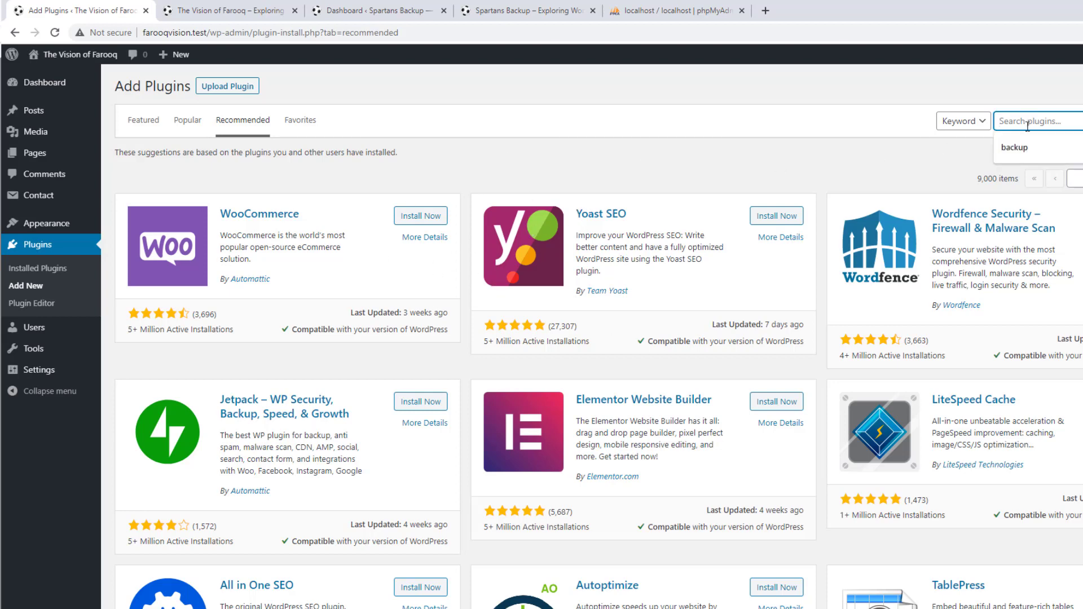
click(1028, 145)
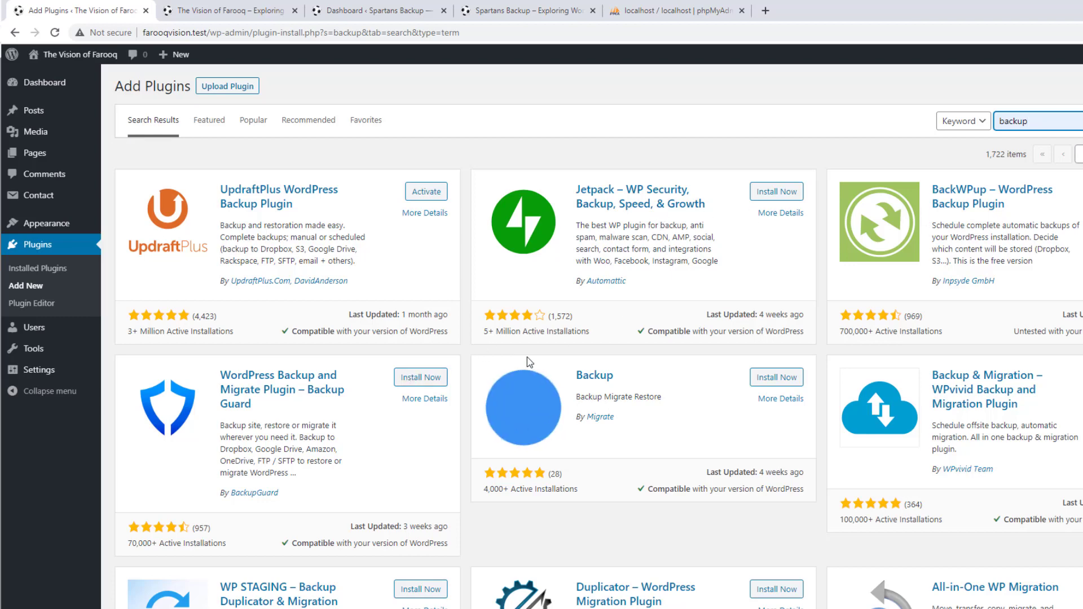
scroll(625, 313, down, 3)
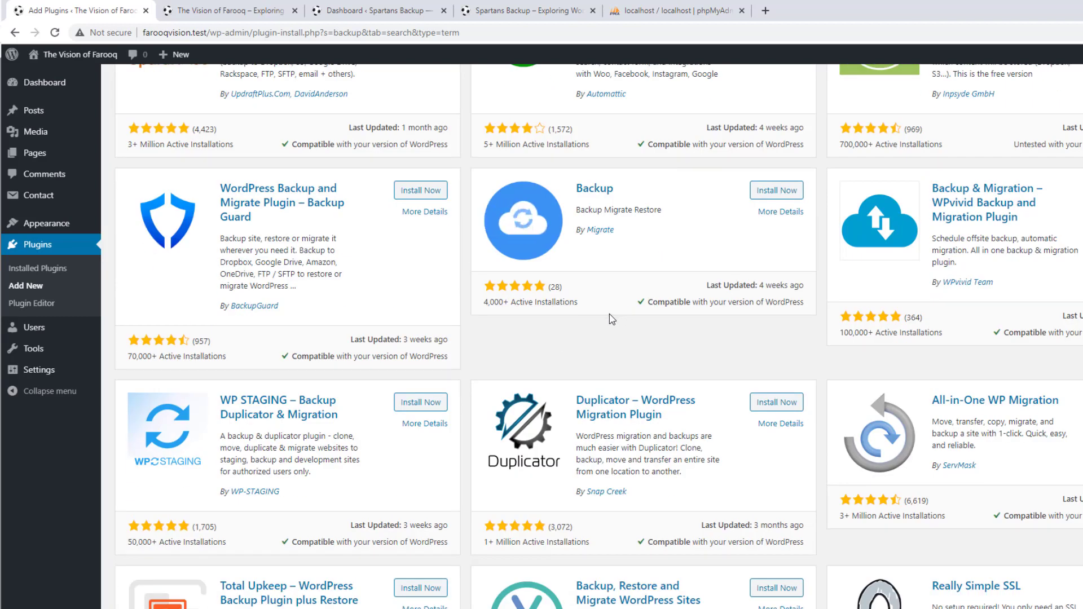
scroll(611, 317, down, 2)
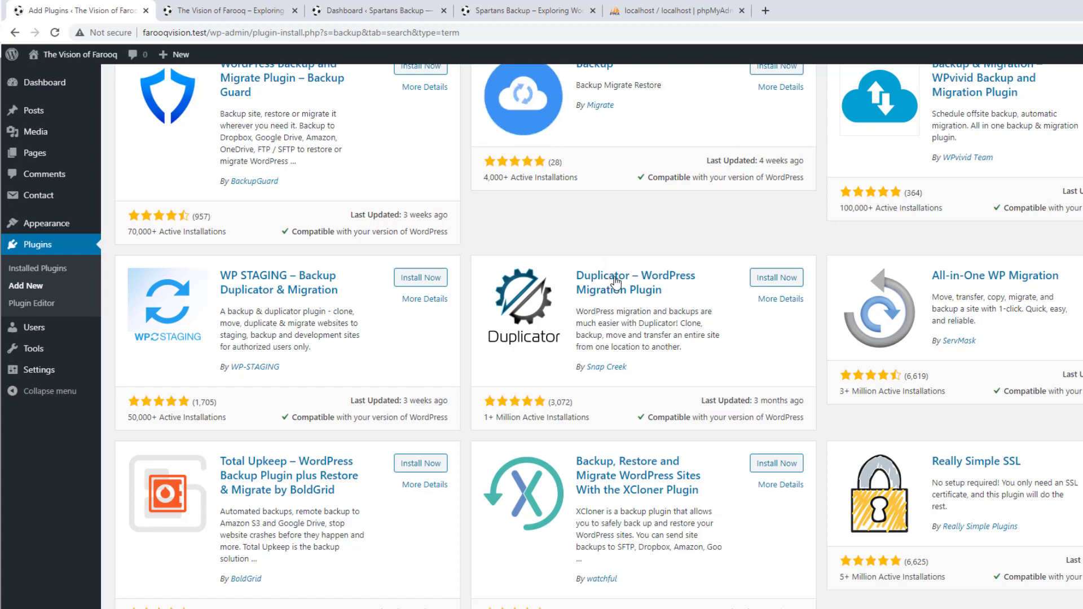
click(775, 278)
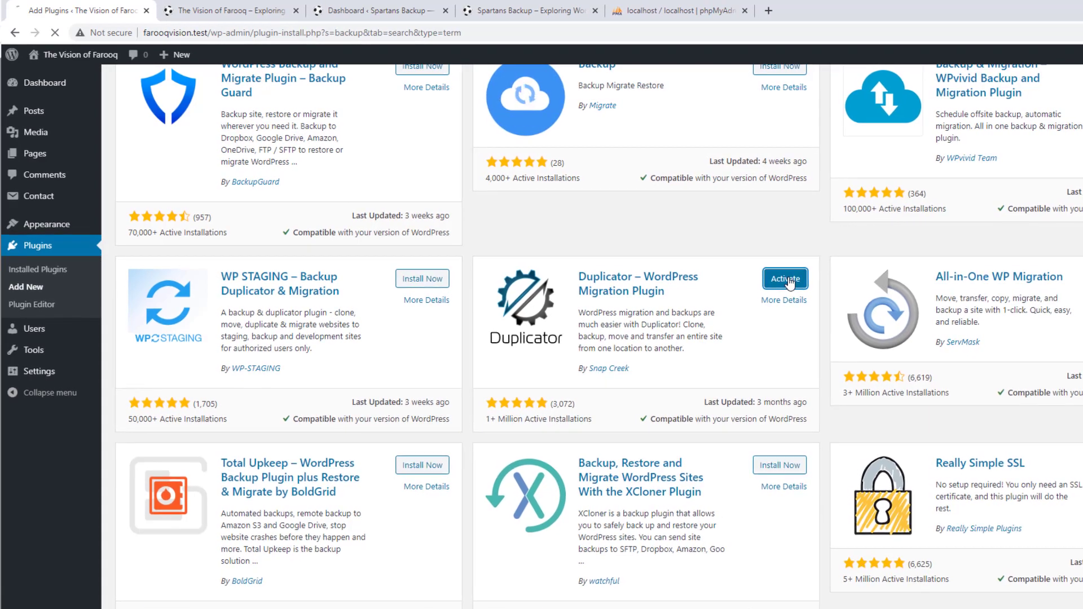
Activate Duplicator and bring up link options for its Go Pro upgrade menu item
click(786, 278)
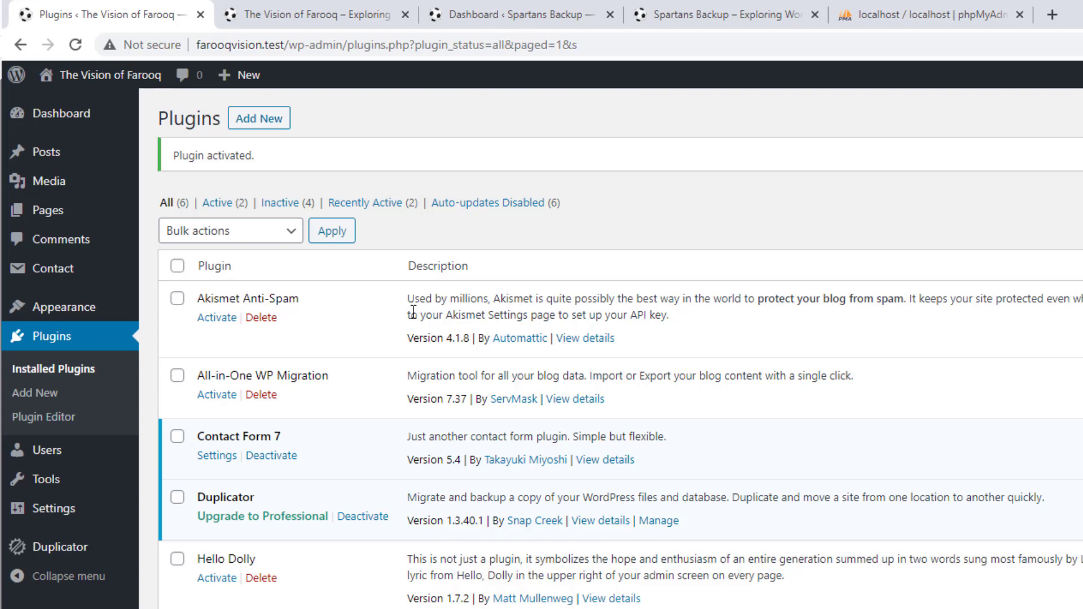
mouse_move(65, 556)
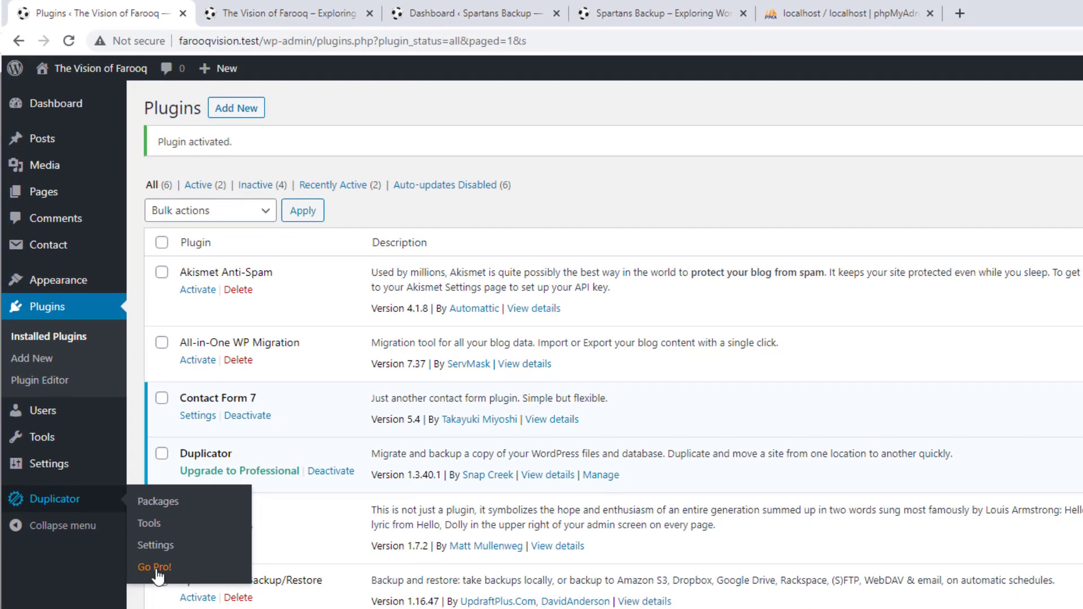
right_click(158, 573)
Open Duplicator's Go Pro page in a new tab and review the Backup Files & Database and File Filters rows
click(187, 578)
click(314, 8)
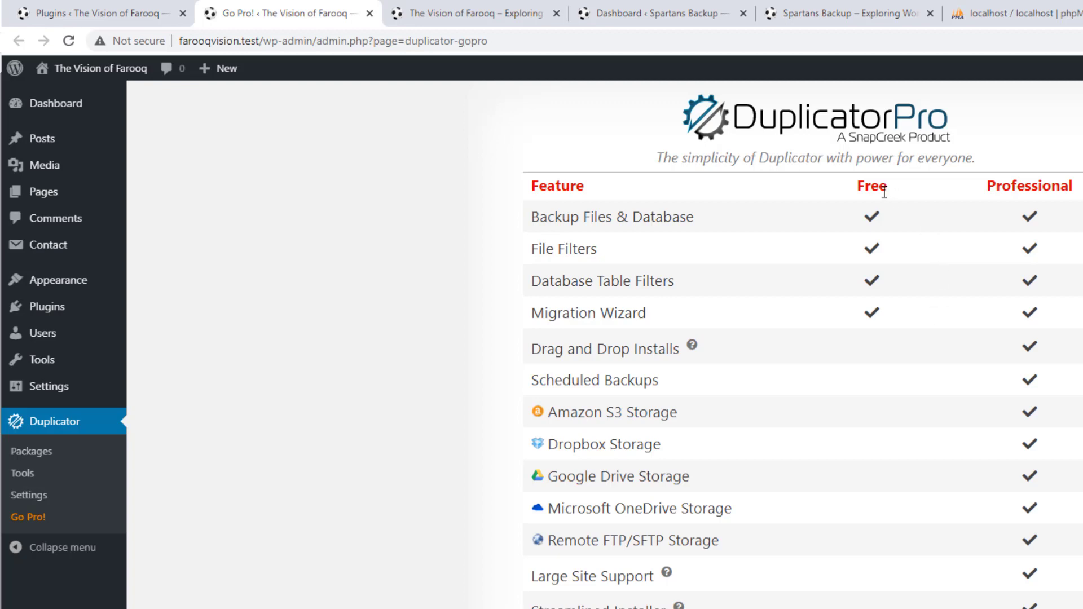
drag(705, 218, 494, 224)
drag(559, 248, 675, 281)
click(677, 287)
Open the Duplicator Pro product page via 'Check It Out!' at the bottom of the table
scroll(970, 340, down, 2)
scroll(970, 340, down, 6)
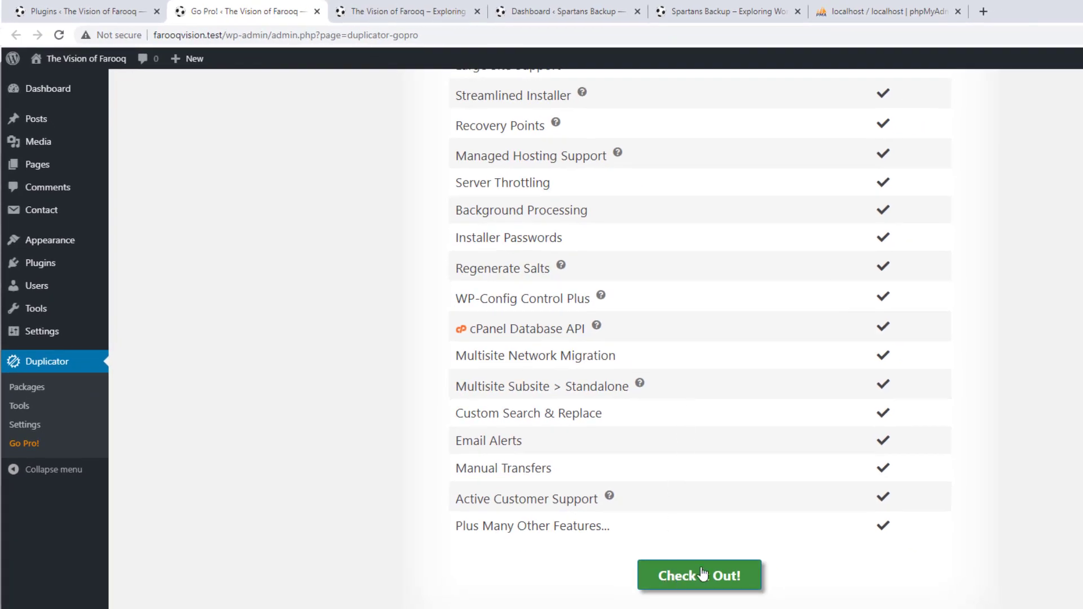
click(670, 577)
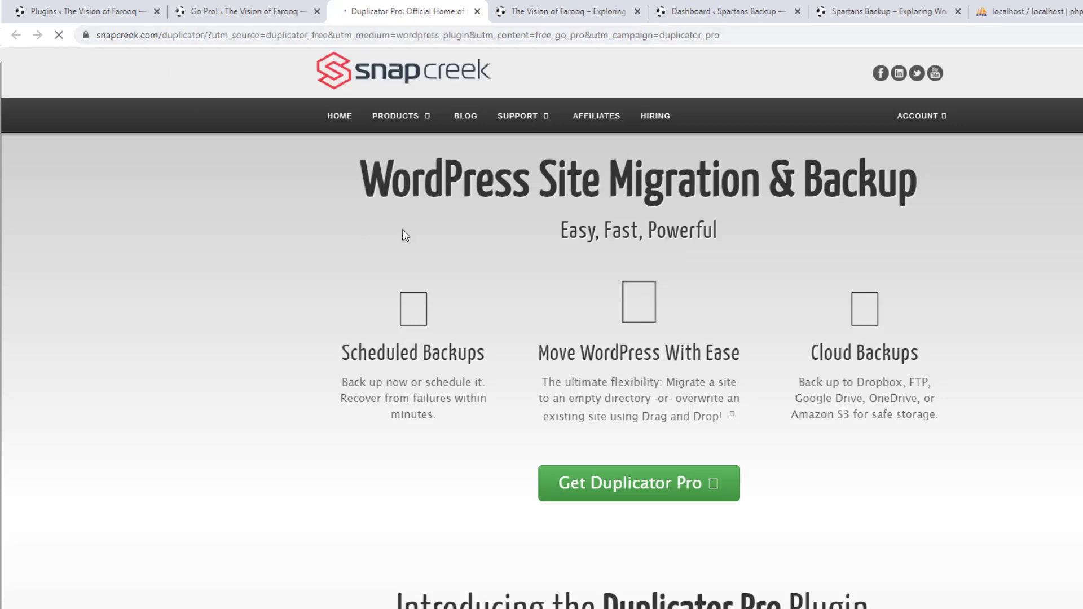
Skim the Snap Creek Duplicator Pro page, then return to the Go Pro comparison tab
scroll(402, 231, down, 3)
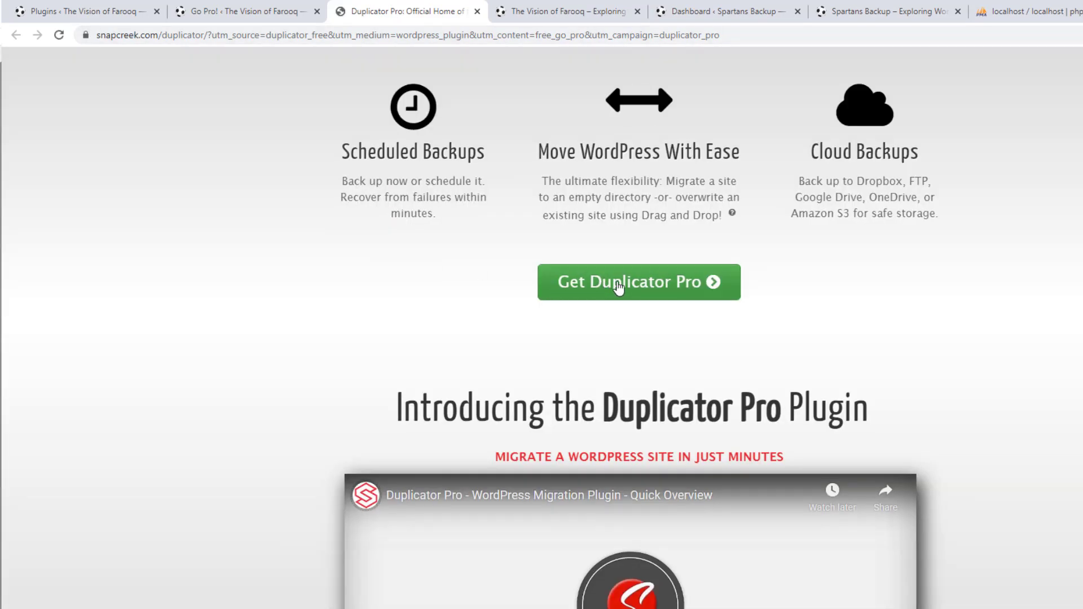
scroll(520, 304, down, 4)
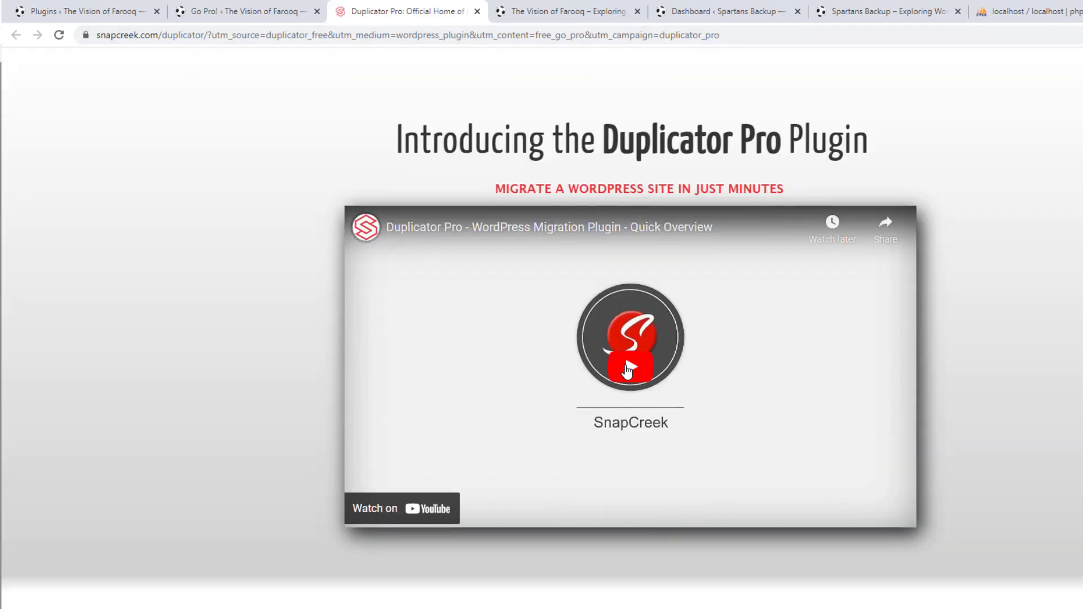
scroll(519, 282, up, 3)
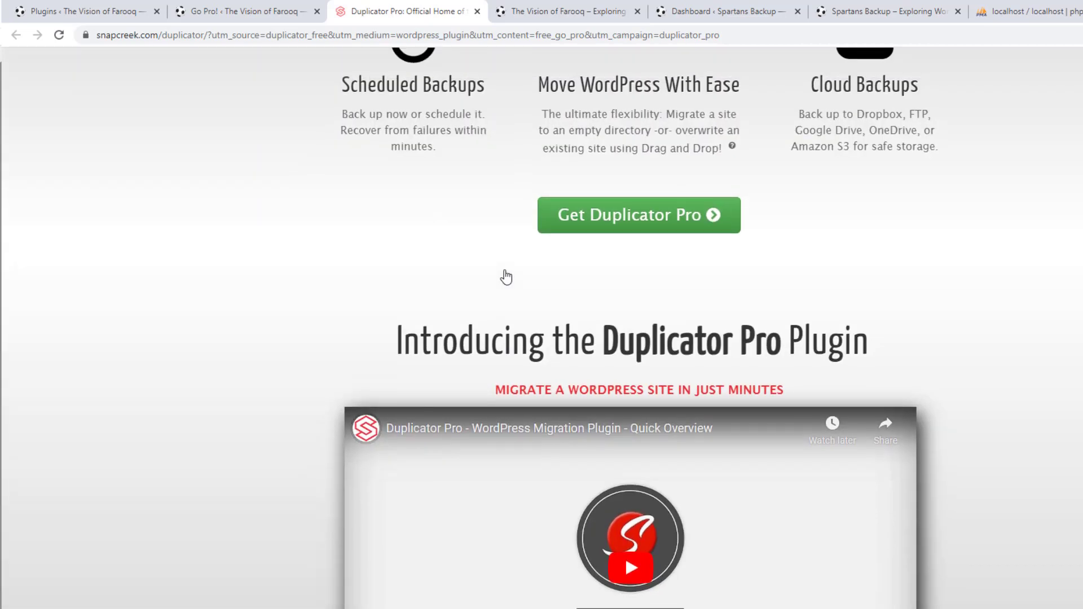
scroll(506, 277, up, 3)
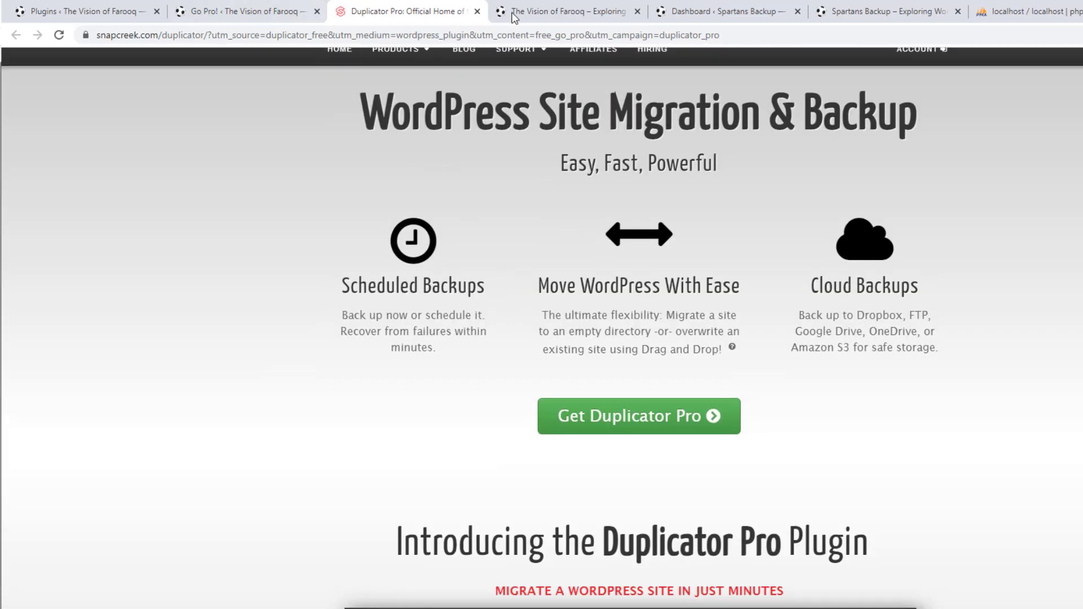
click(252, 14)
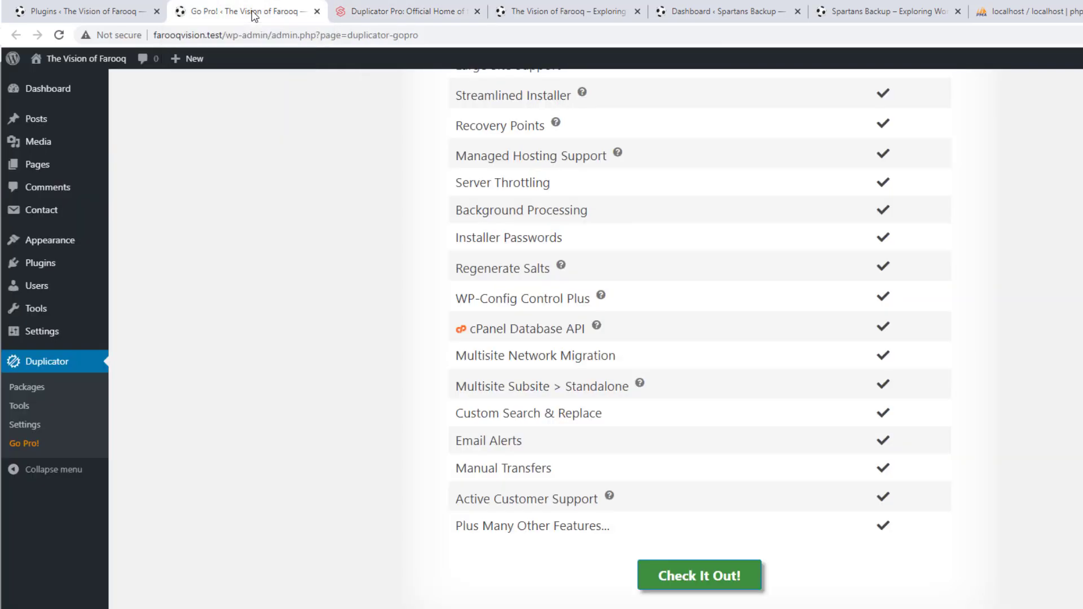
Open Duplicator Settings, showing General settings with plugin version 1.3.40.1
scroll(380, 293, up, 5)
scroll(380, 294, up, 2)
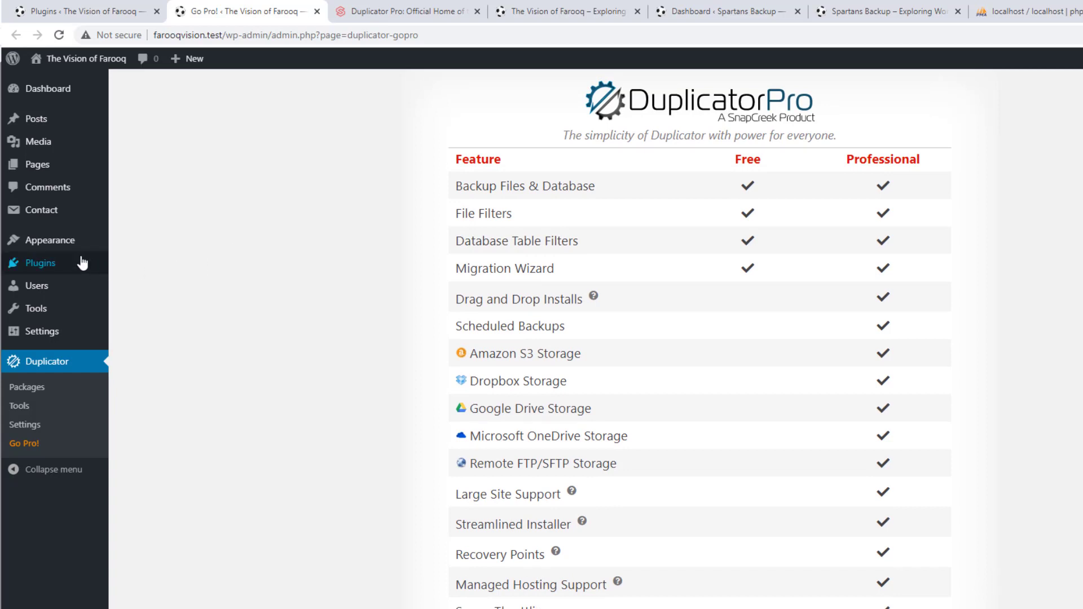
mouse_move(54, 265)
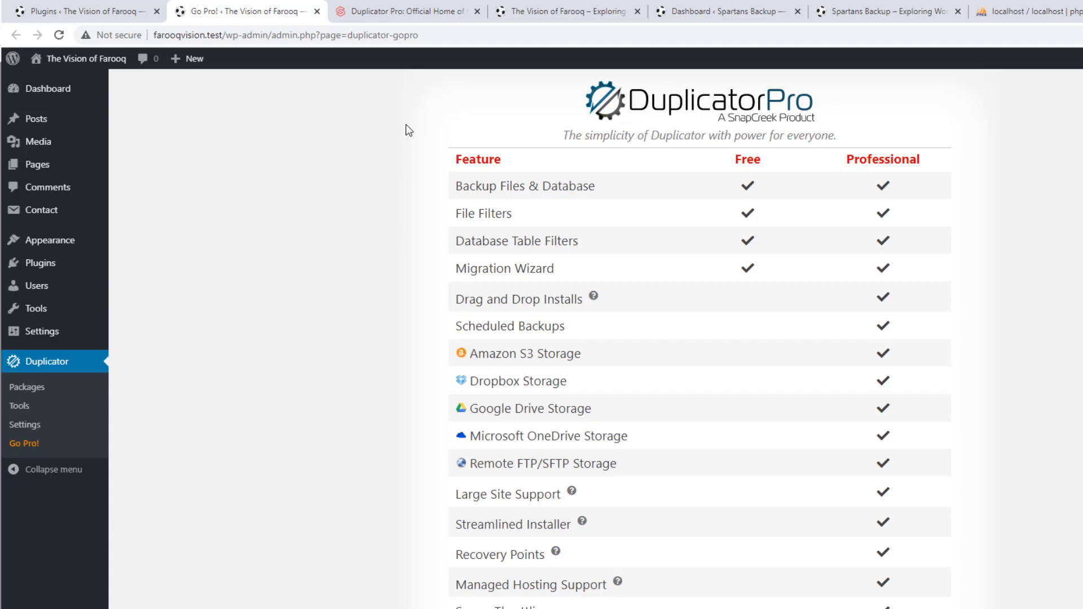
click(32, 431)
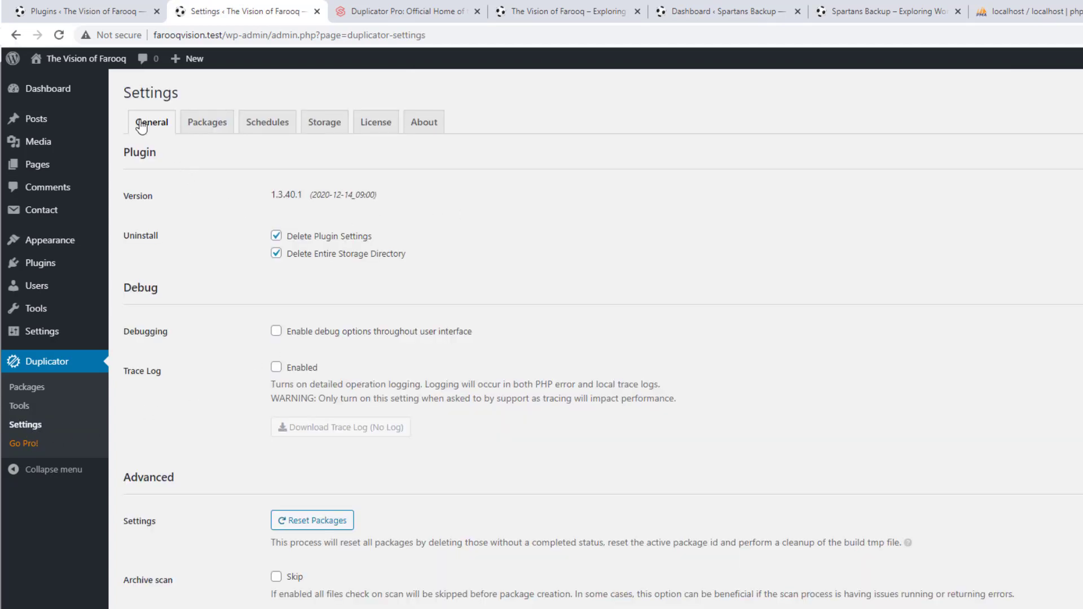
Browse the Packages, Schedules and Storage tabs, ending on Storage with the backups-dup-lite Contents Path
click(208, 131)
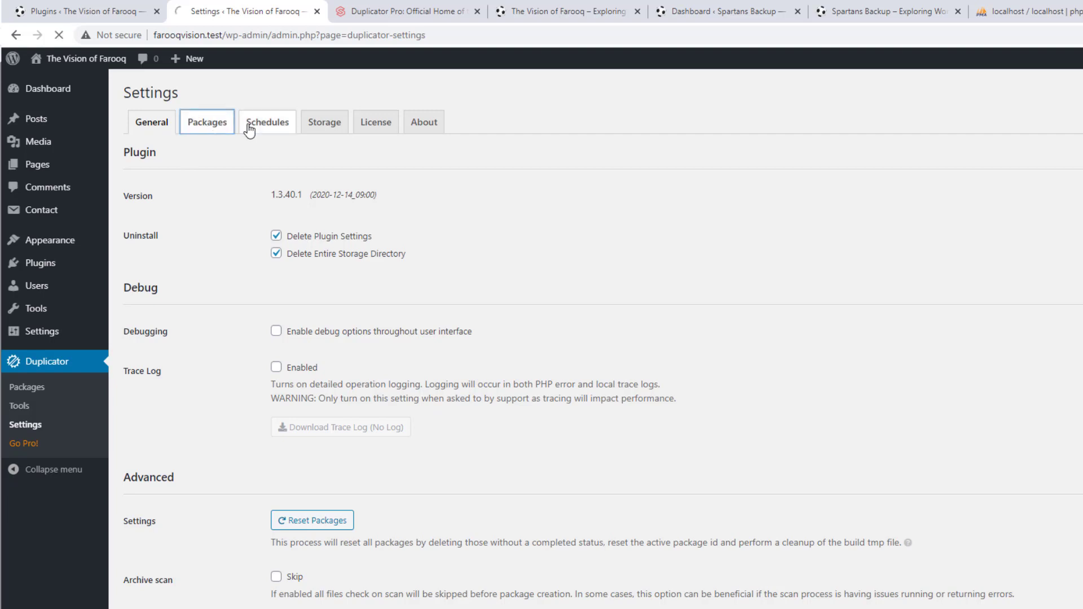
click(268, 130)
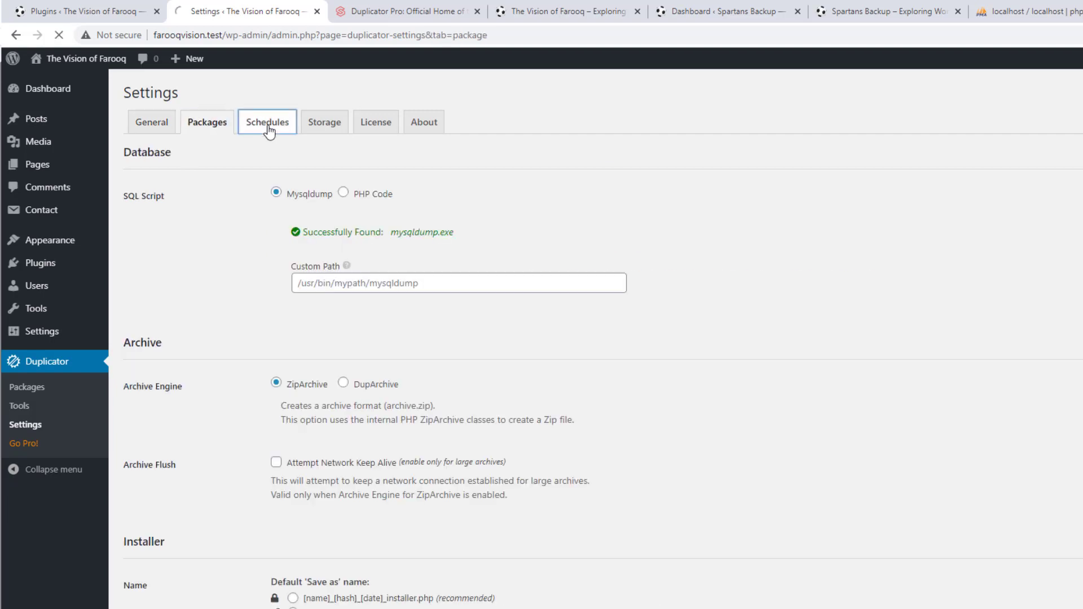
click(328, 130)
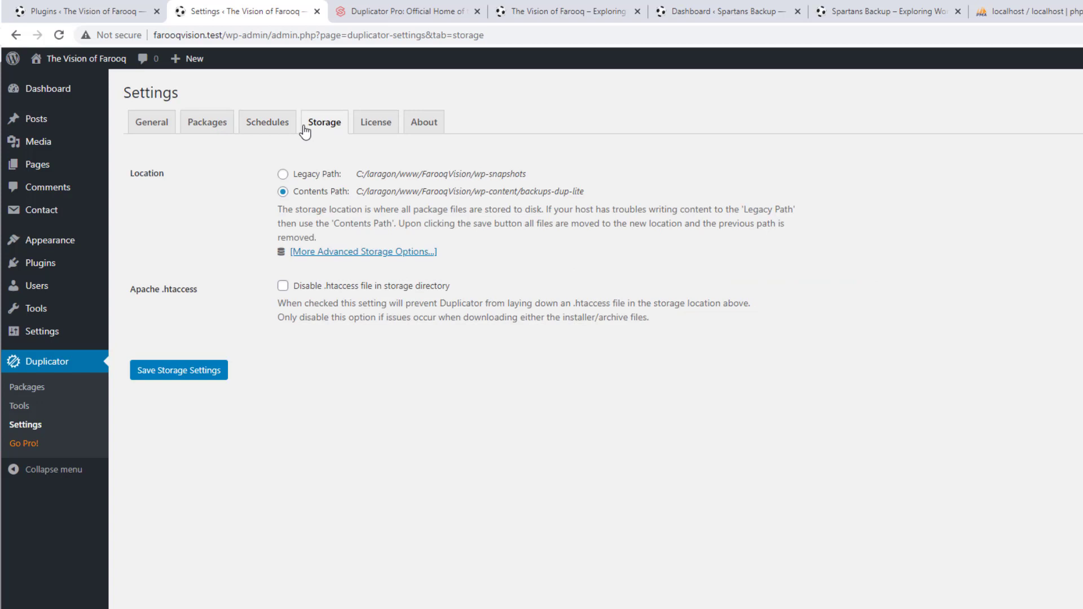
click(267, 132)
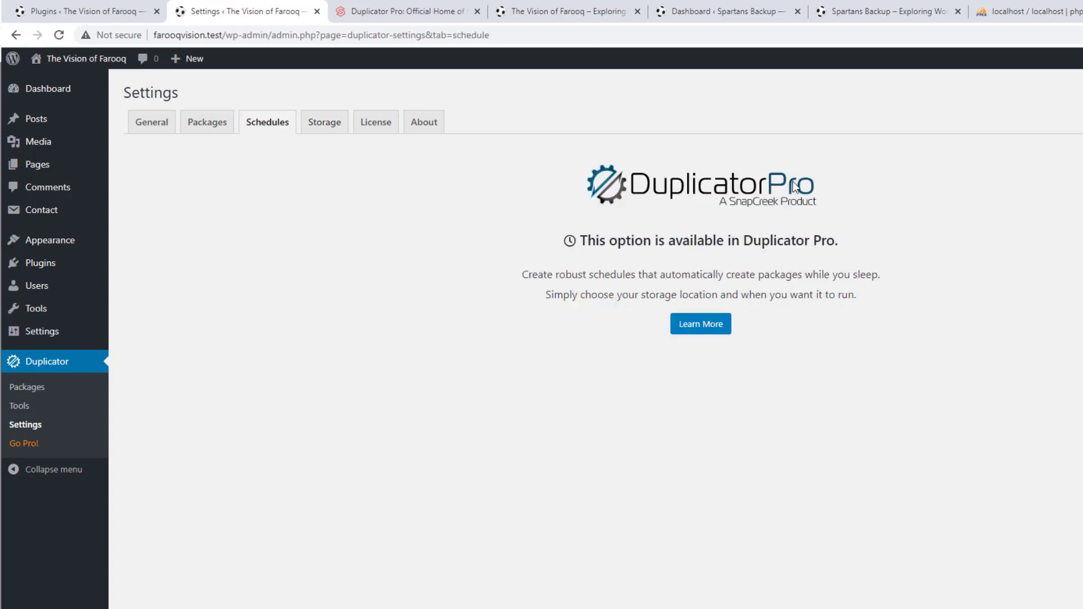
click(315, 129)
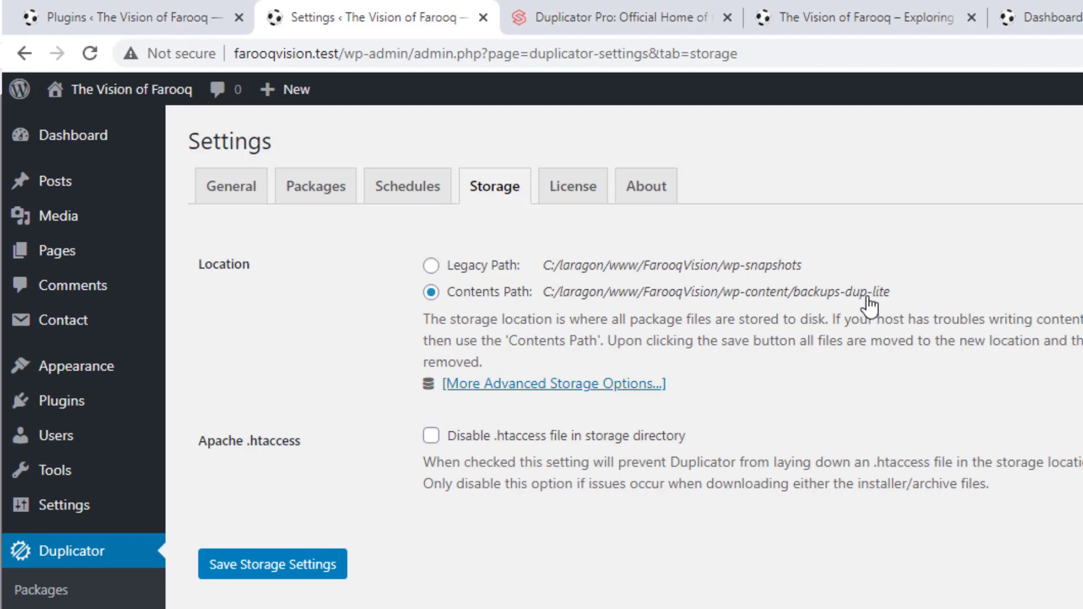
View the License tab and its Pro Features details, then go back to License
click(572, 195)
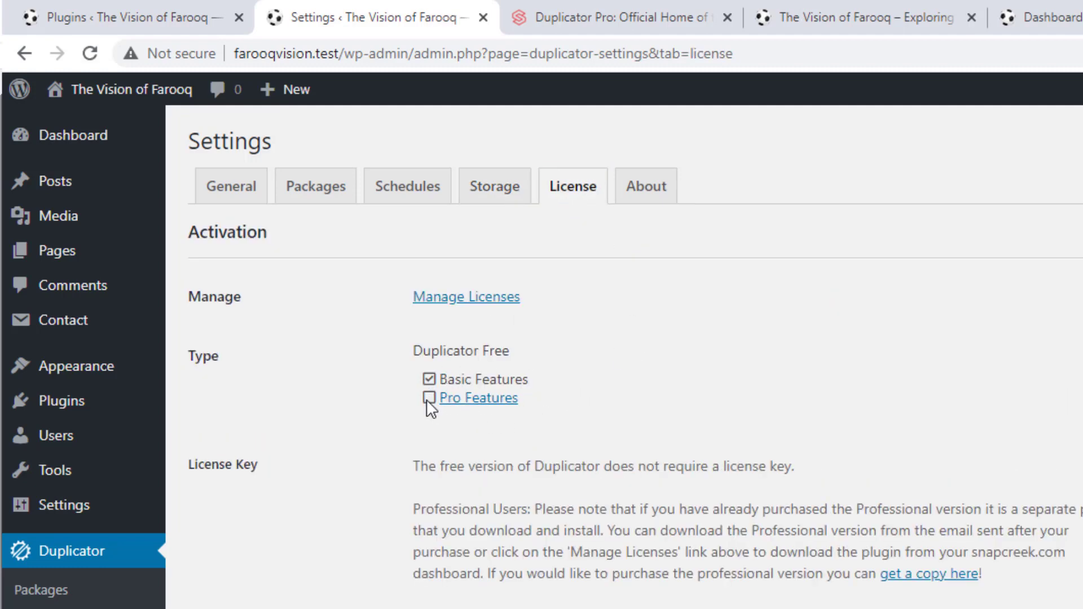
click(469, 399)
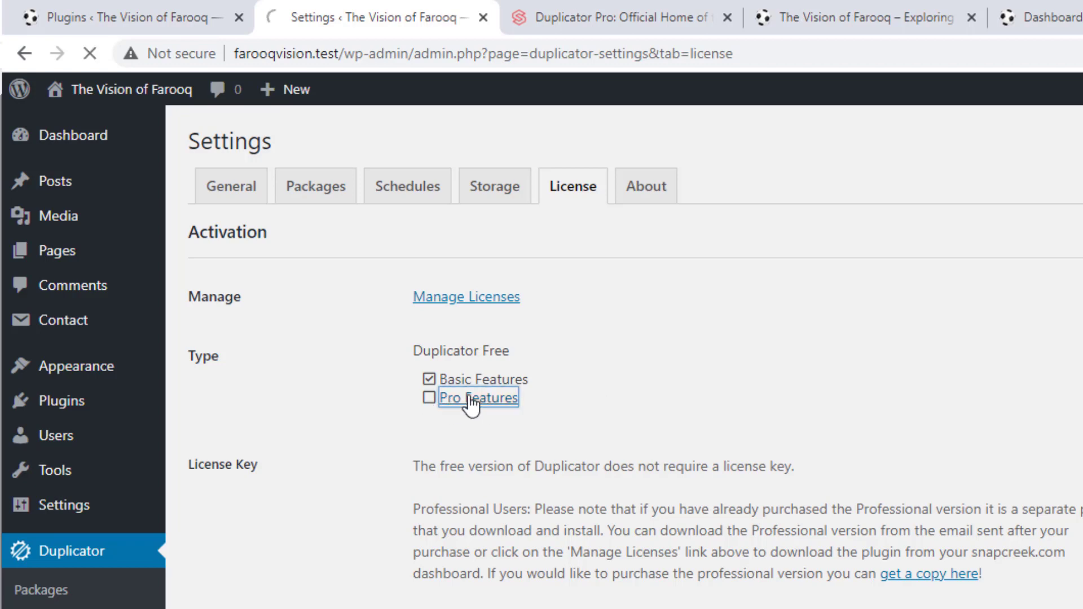
click(24, 53)
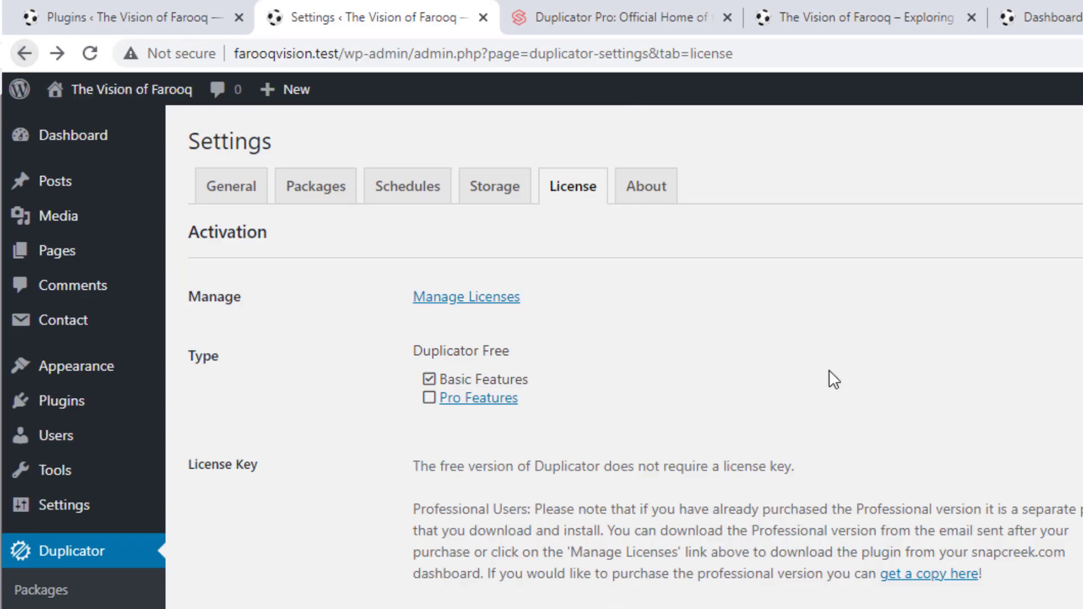
Open the About tab with the Rate Duplicator, Spread the Word and Stay in the Loop sections
click(643, 194)
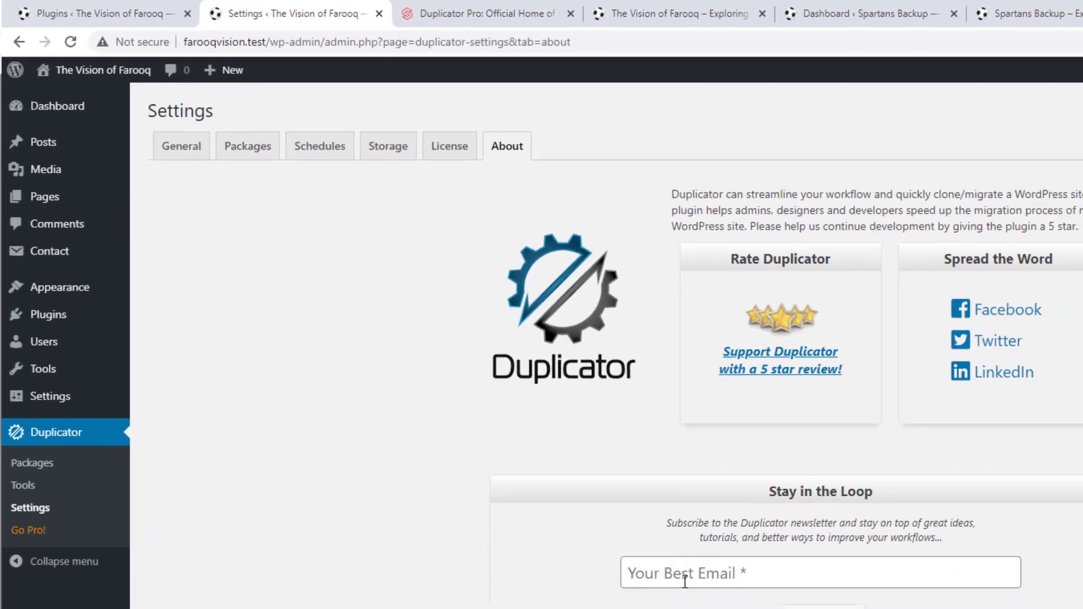
drag(783, 436, 666, 436)
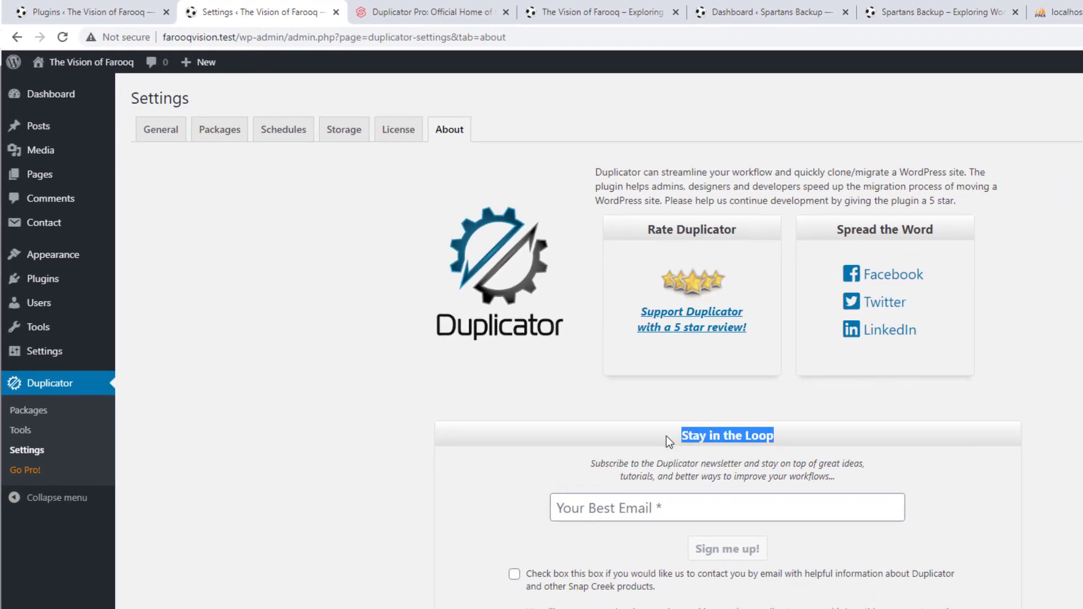
click(666, 435)
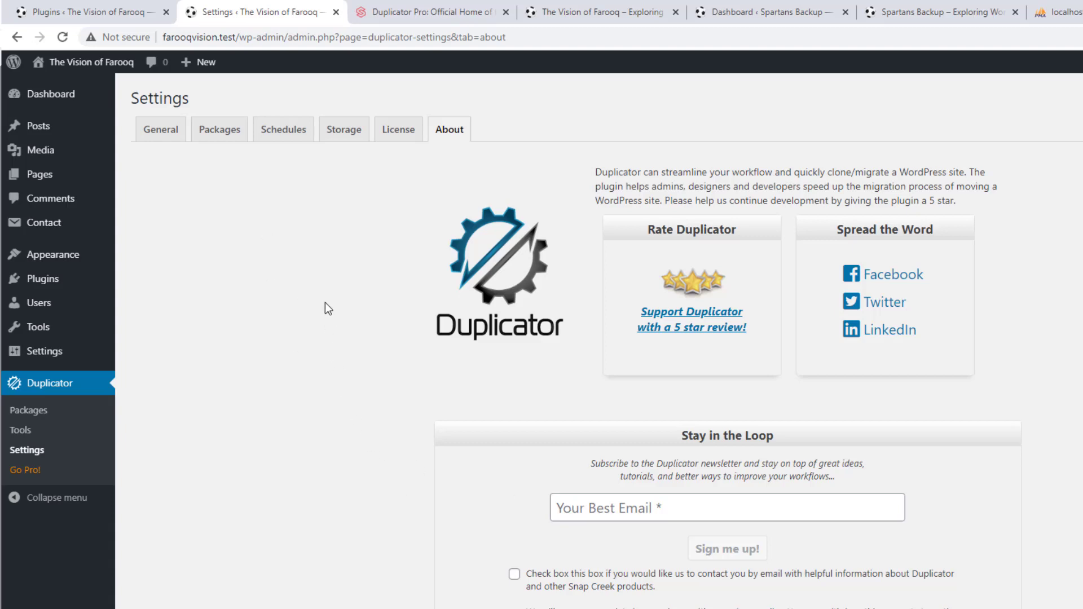
Review Packages settings (Mysqldump SQL script, ZipArchive engine, installer.php), then return to General
click(213, 134)
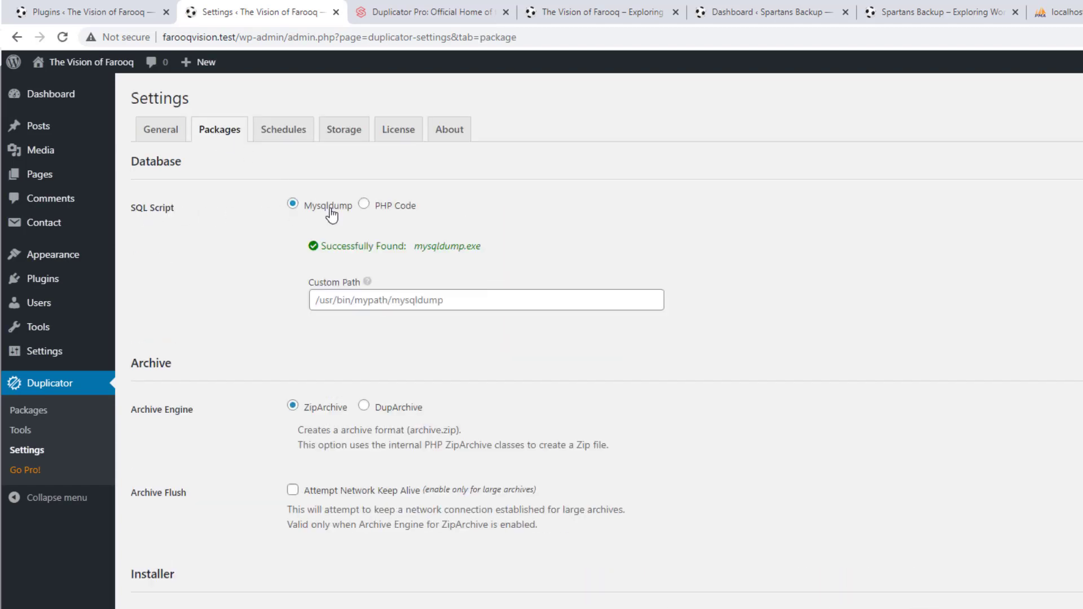
scroll(265, 253, down, 2)
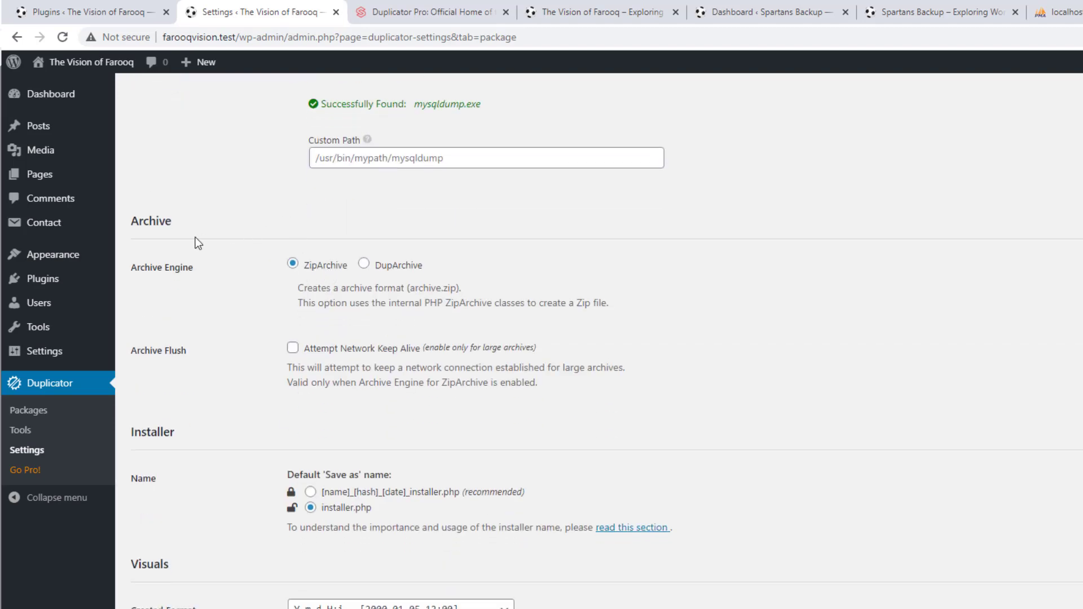
scroll(221, 425, down, 1)
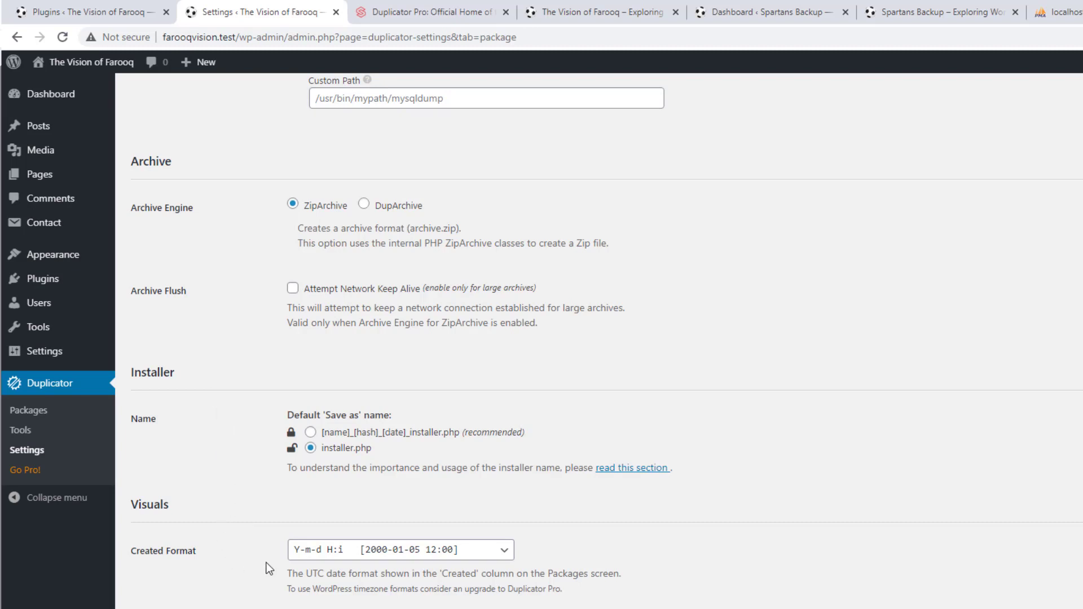
scroll(245, 425, up, 4)
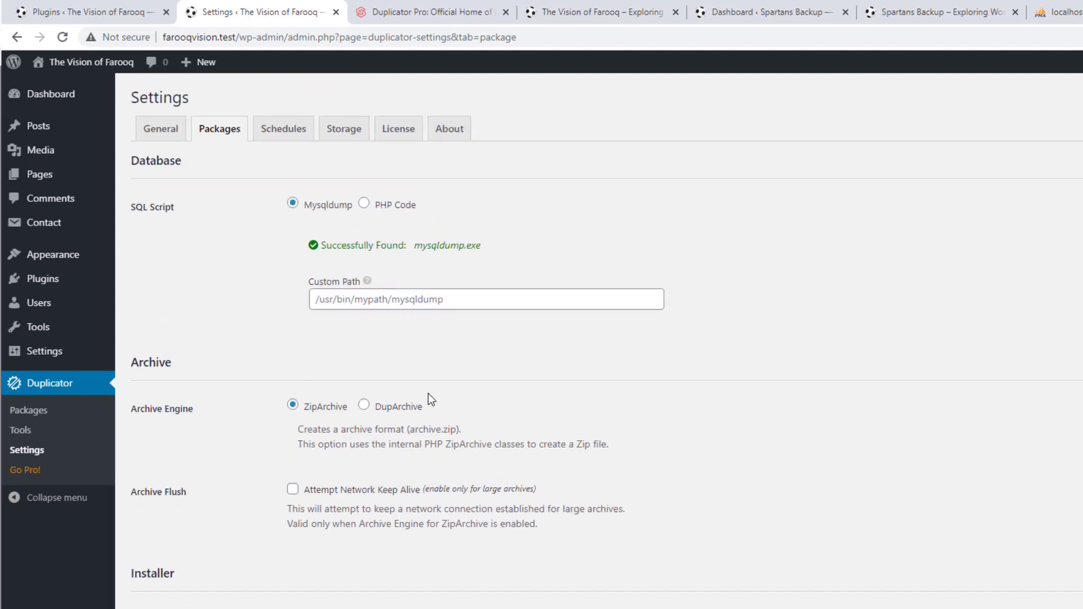
scroll(428, 394, down, 3)
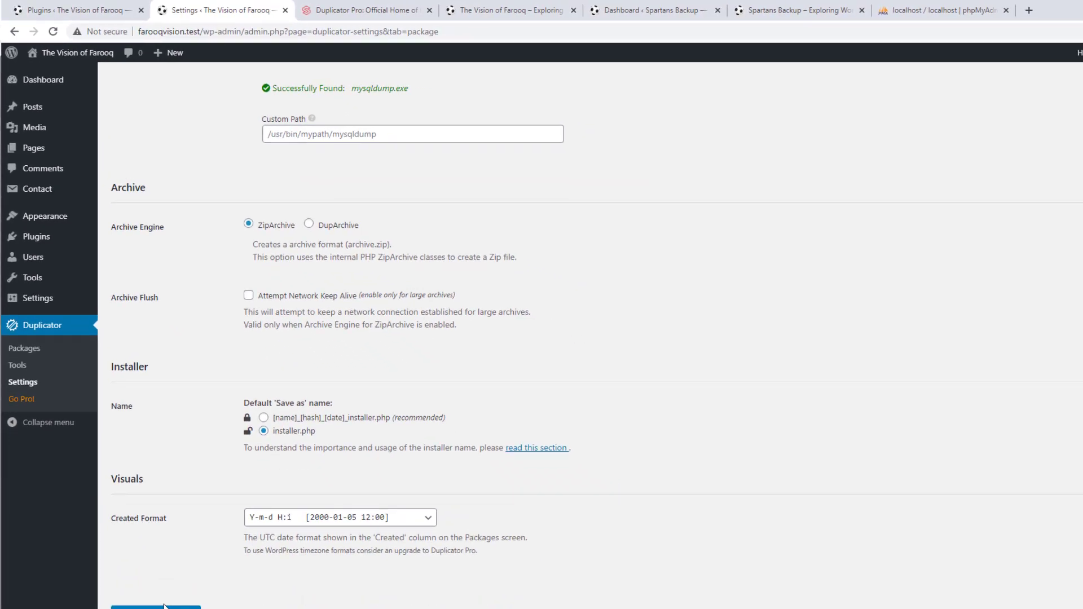
scroll(185, 340, up, 3)
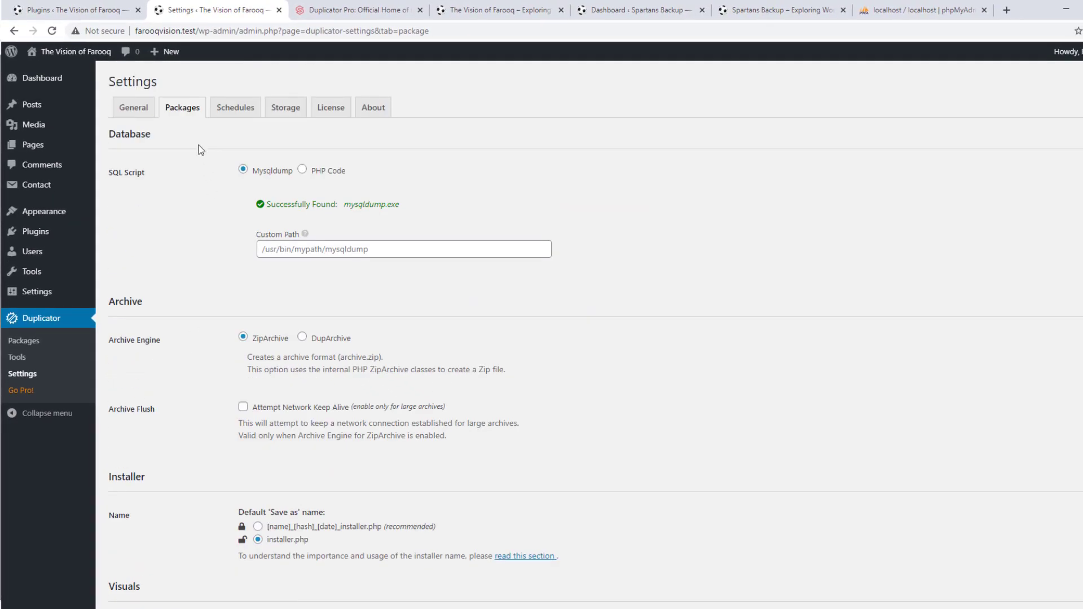
scroll(192, 175, down, 1)
scroll(190, 173, up, 1)
click(140, 112)
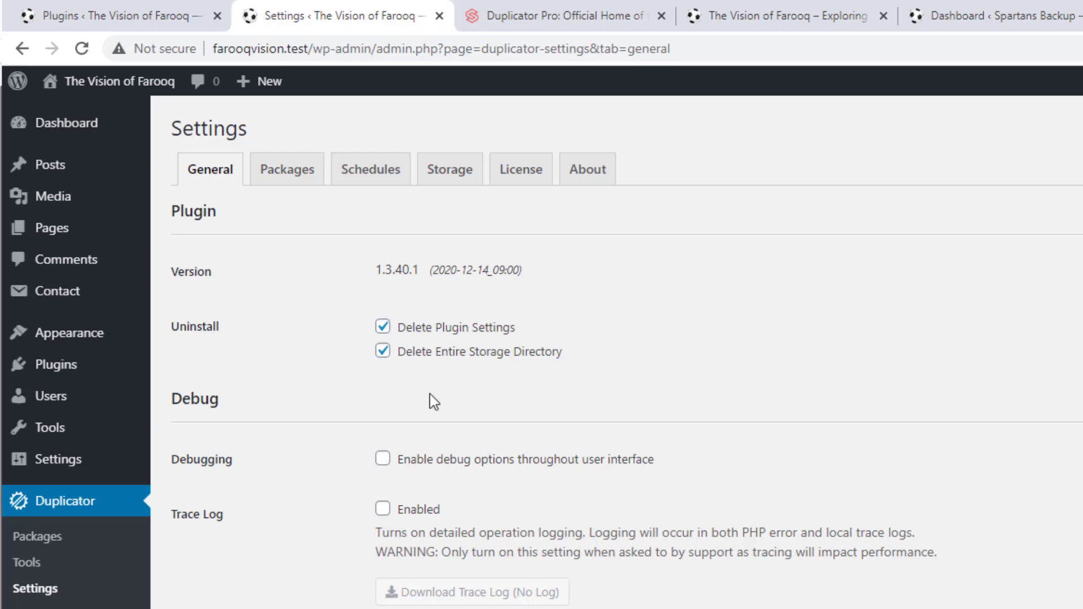
Review the General uninstall options, then open Duplicator Tools on the Diagnostics tab
scroll(585, 345, down, 2)
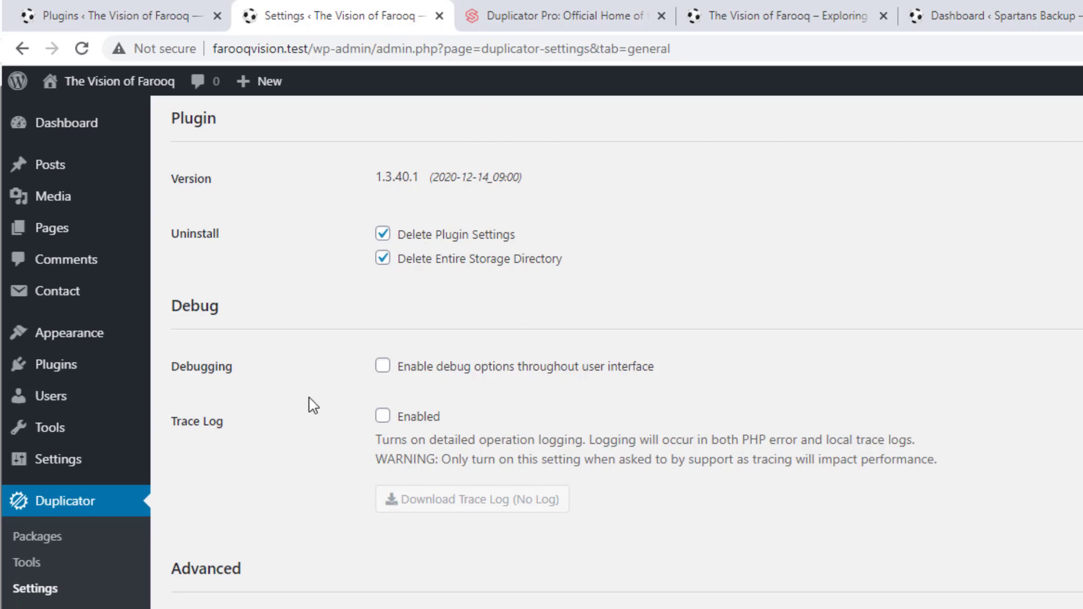
scroll(313, 405, down, 3)
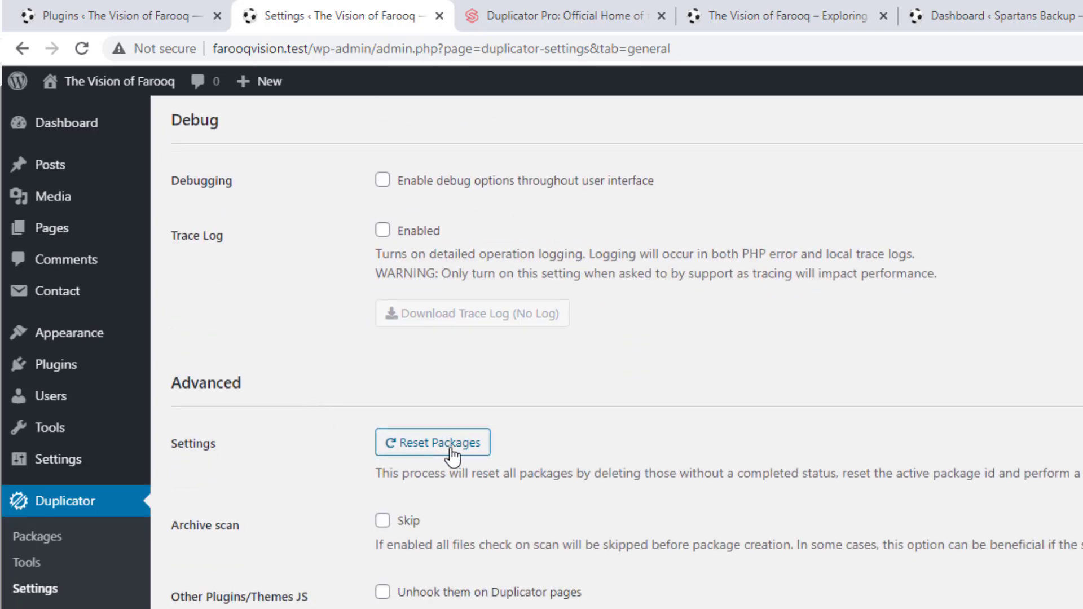
scroll(293, 406, down, 1)
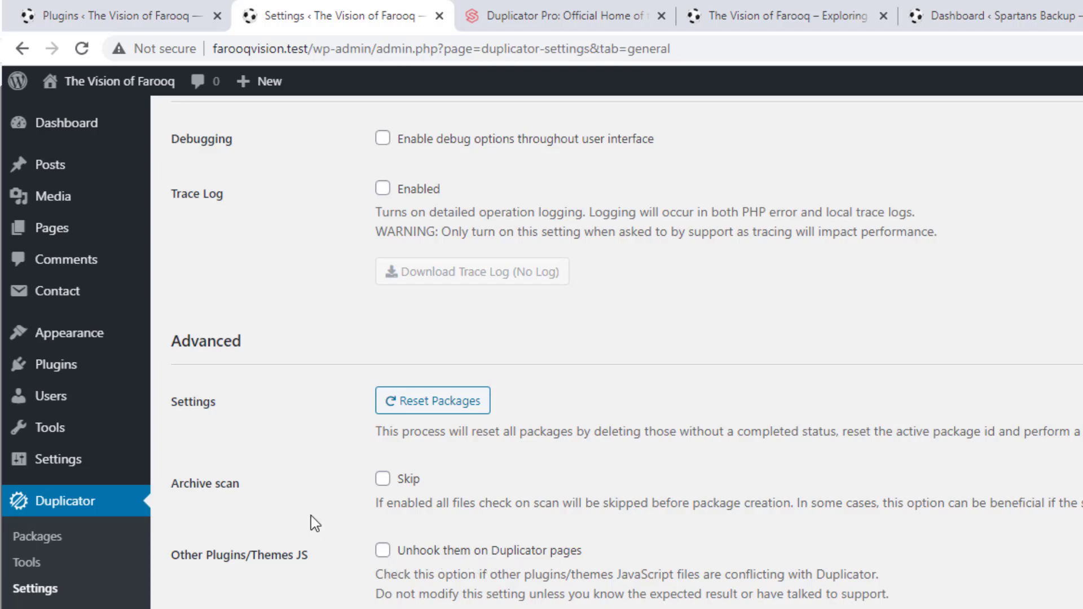
scroll(310, 516, up, 5)
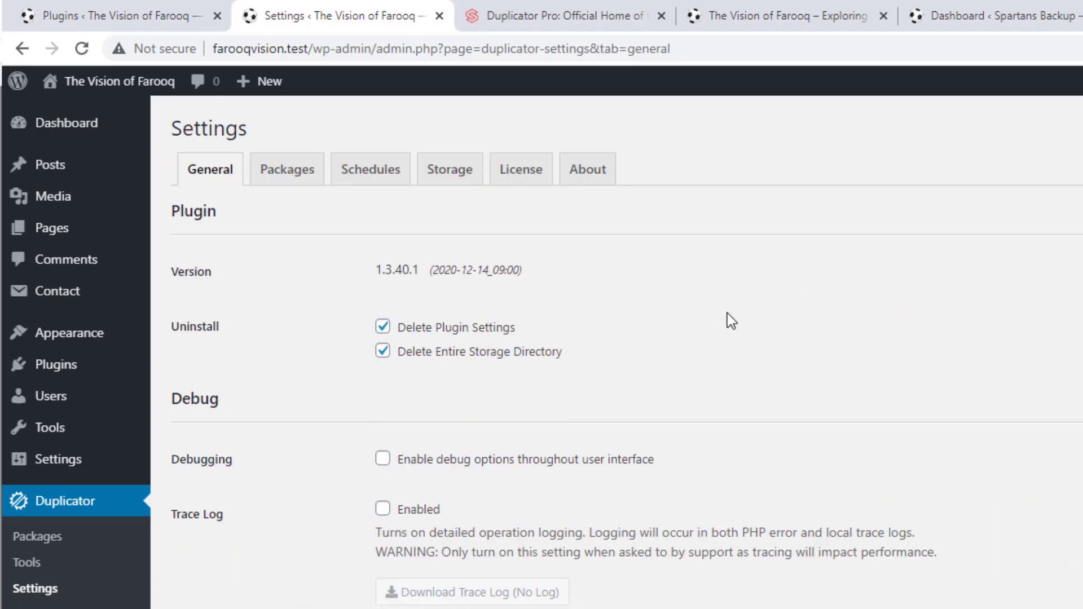
scroll(727, 313, down, 3)
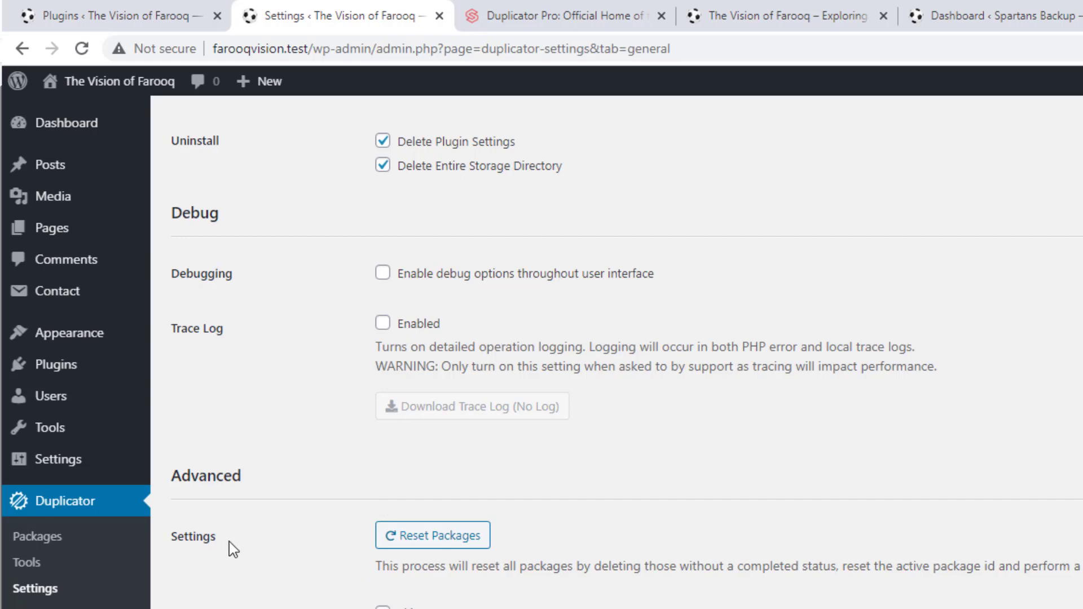
click(60, 569)
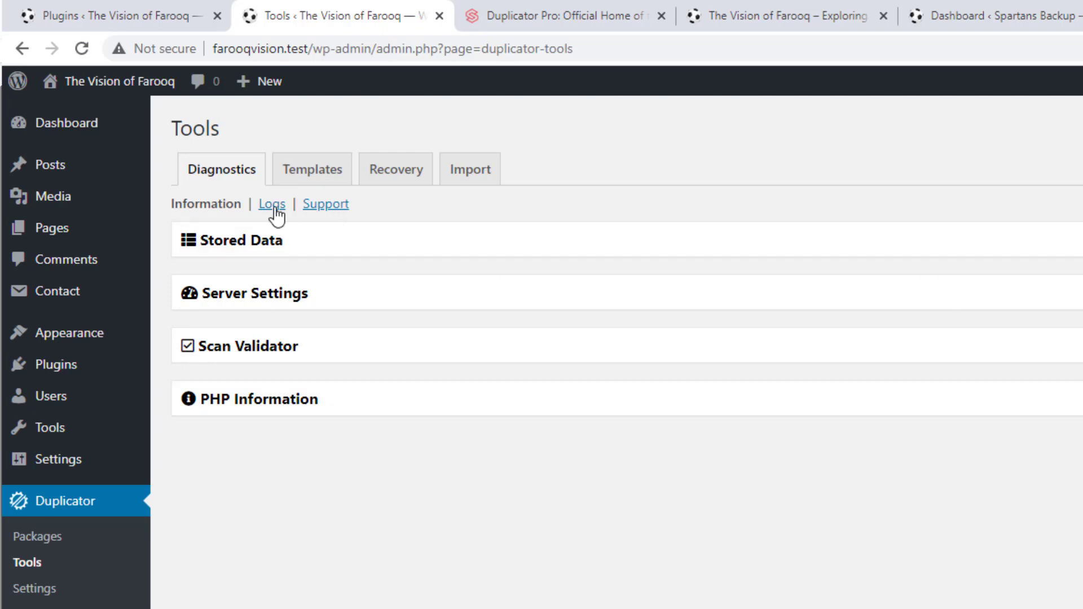
Expand Duplicator's Stored Data diagnostics to list Data Cleanup actions and Options Values, briefly checking Spartans Backup
click(297, 248)
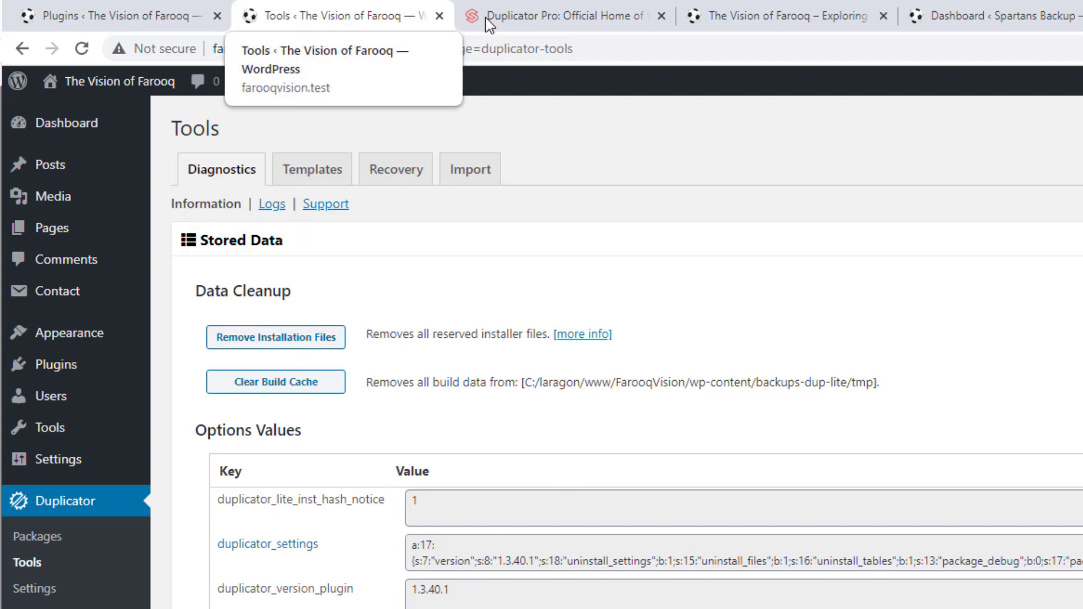
click(1005, 14)
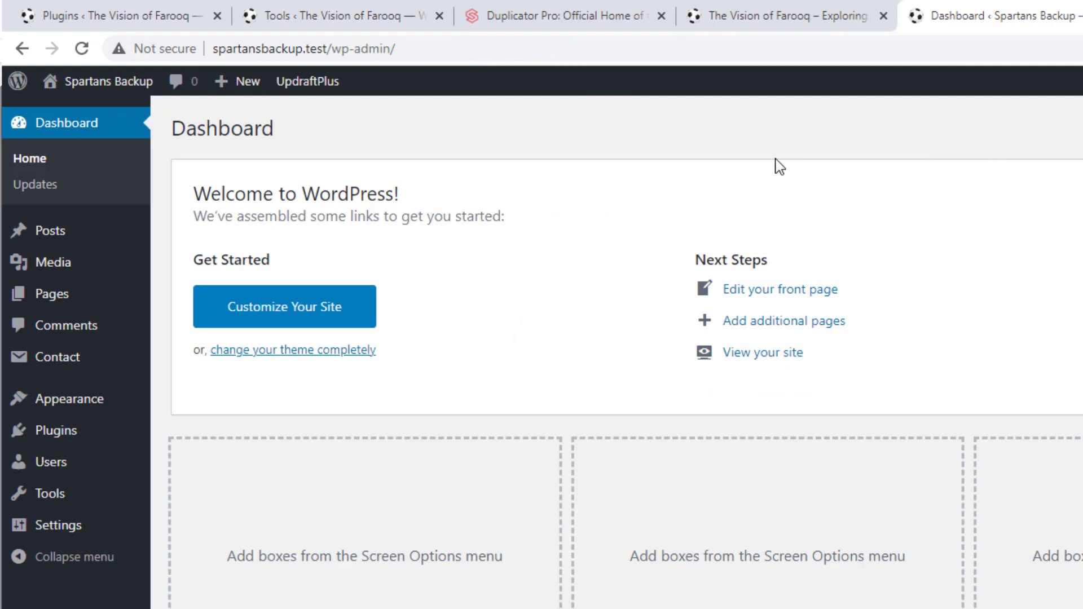
click(354, 9)
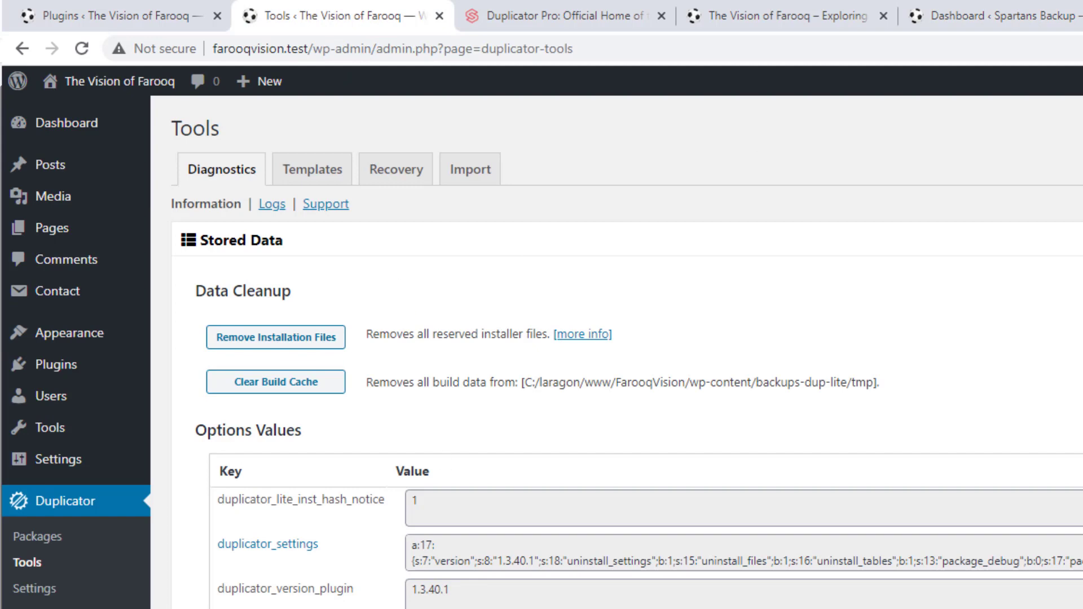
scroll(629, 347, down, 6)
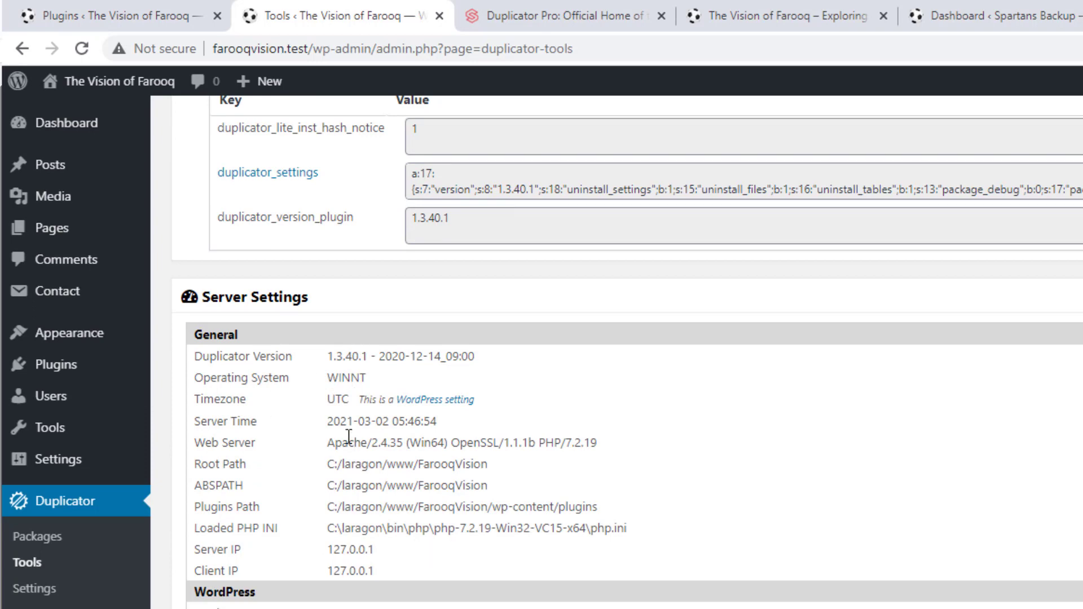
scroll(452, 499, down, 3)
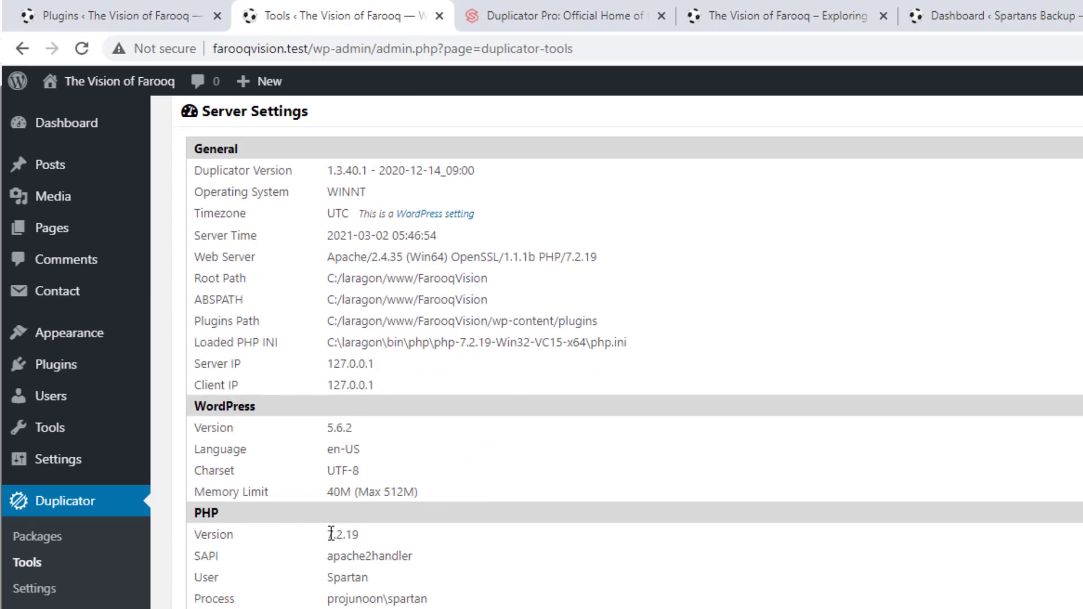
drag(328, 533, 424, 533)
click(424, 534)
scroll(424, 533, down, 5)
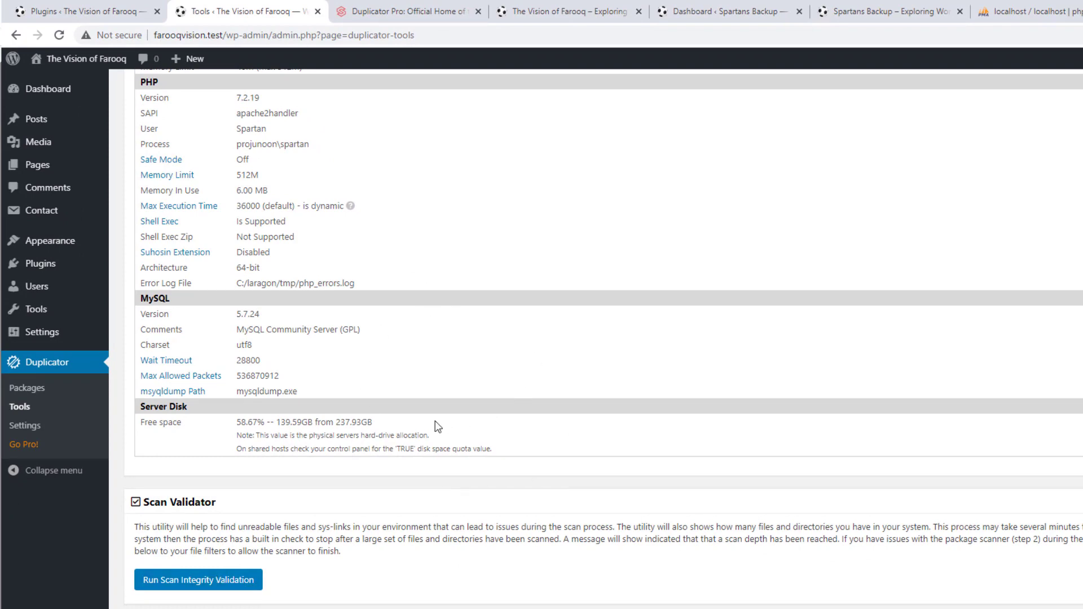
scroll(430, 363, down, 7)
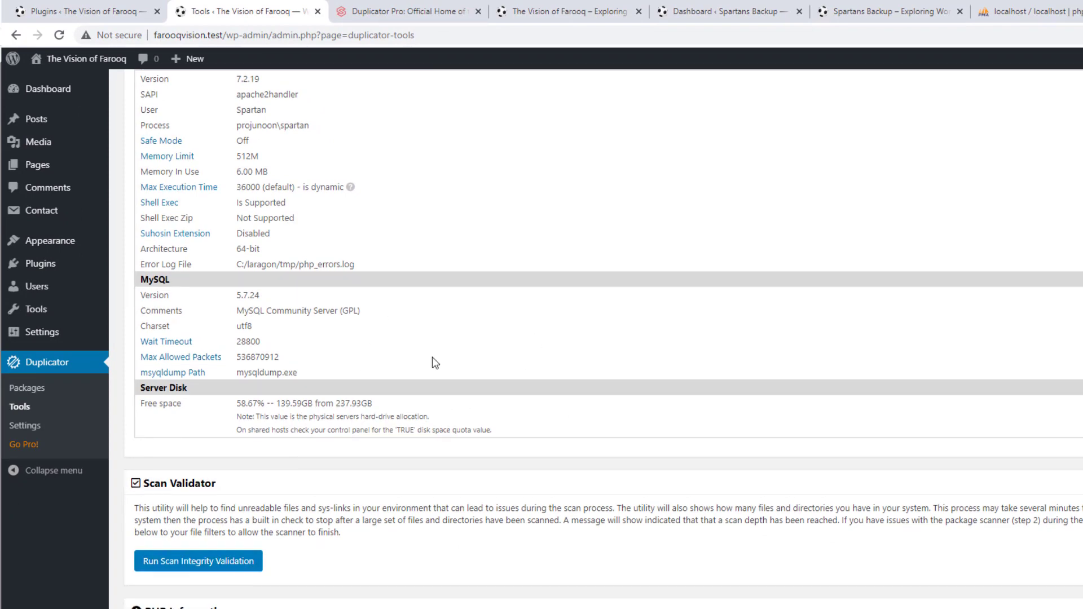
scroll(176, 289, down, 1)
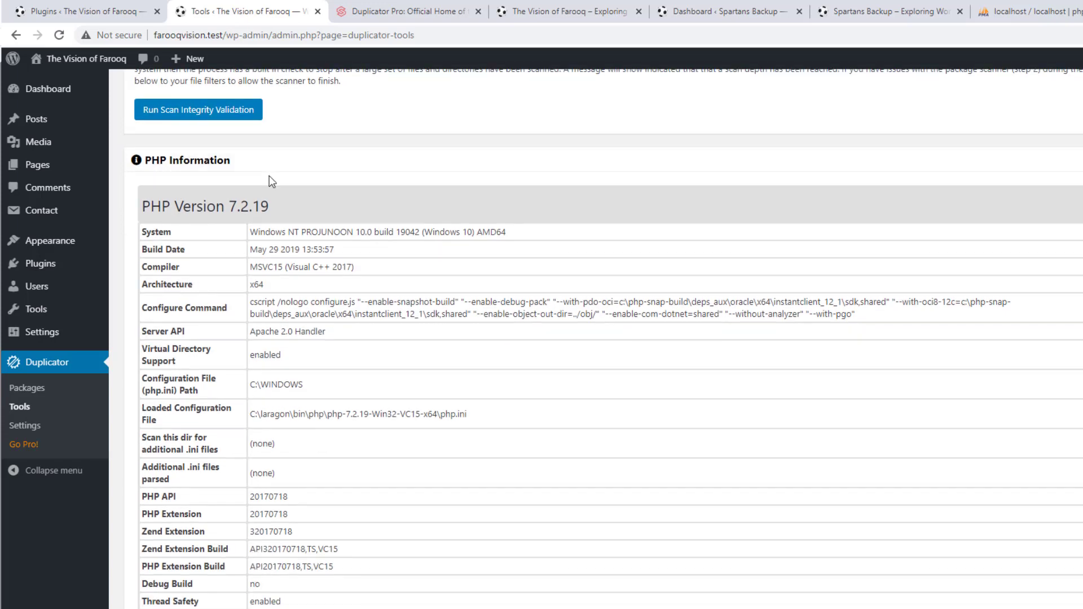
scroll(281, 204, down, 20)
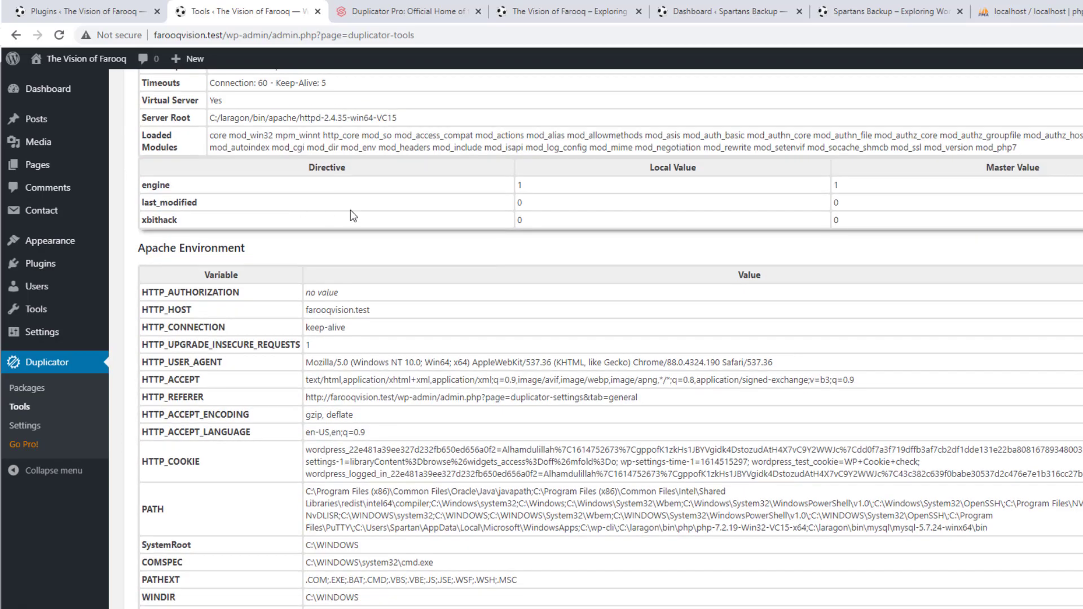
scroll(398, 235, down, 3)
scroll(397, 235, down, 16)
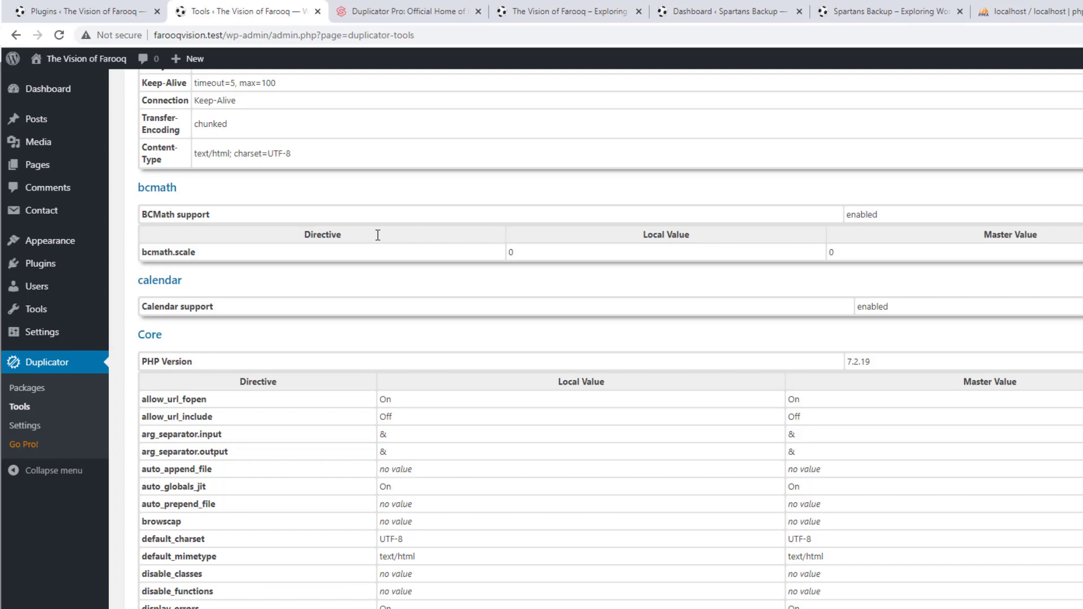
scroll(377, 235, down, 3)
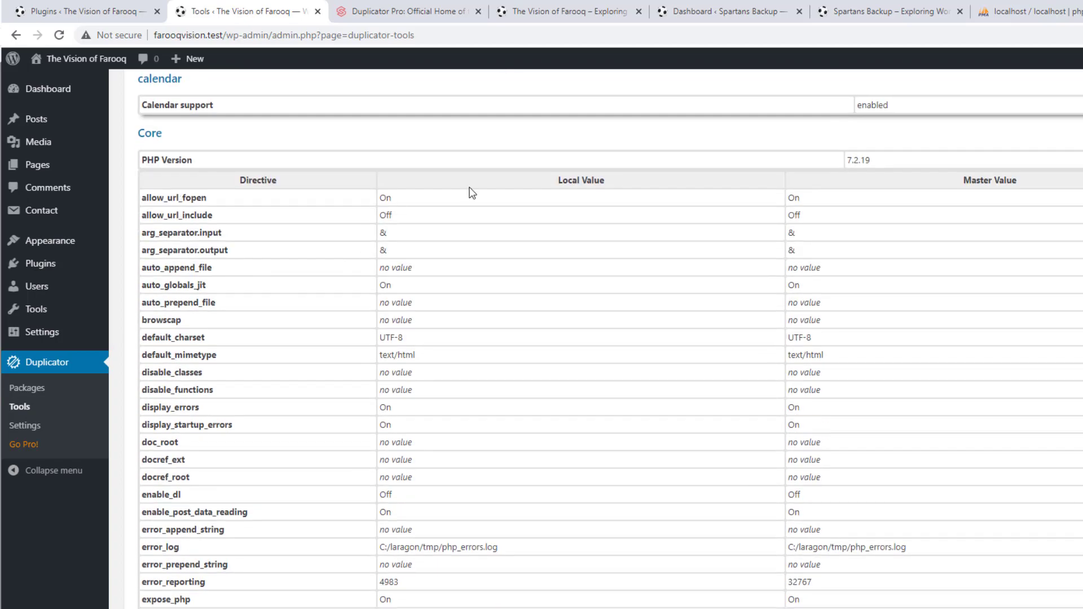
scroll(476, 271, down, 20)
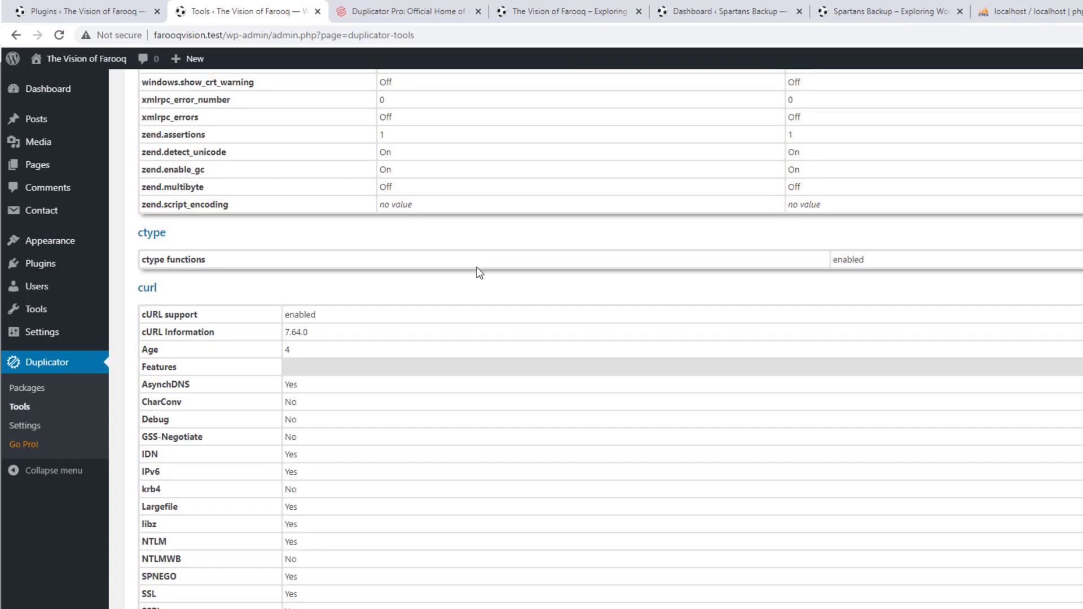
scroll(319, 432, down, 3)
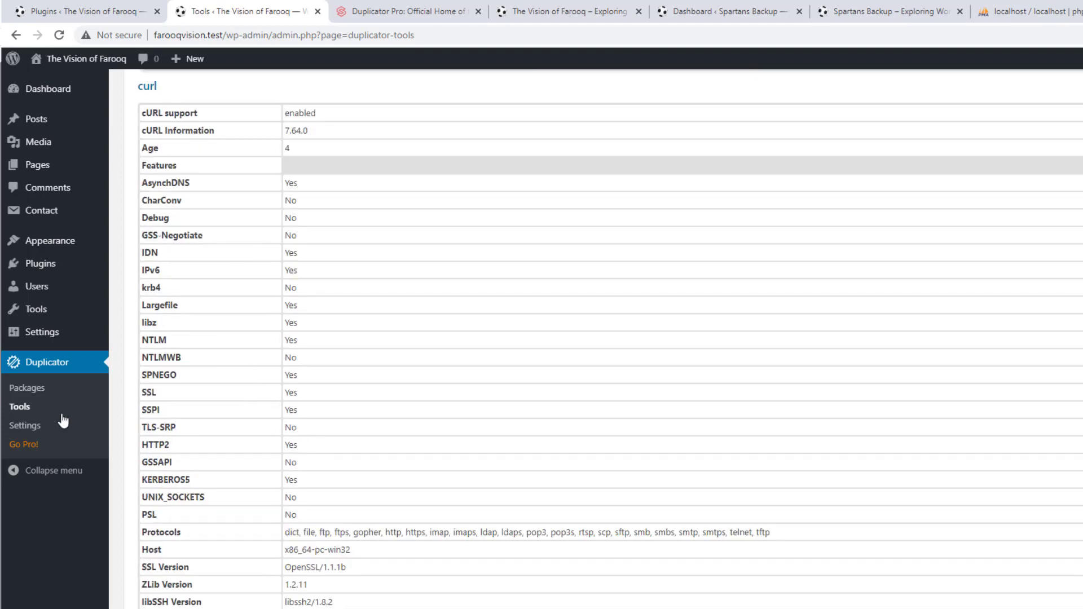
Open Duplicator's Packages list, showing No Packages Found, and bring up the Quick Start link's context menu
click(35, 389)
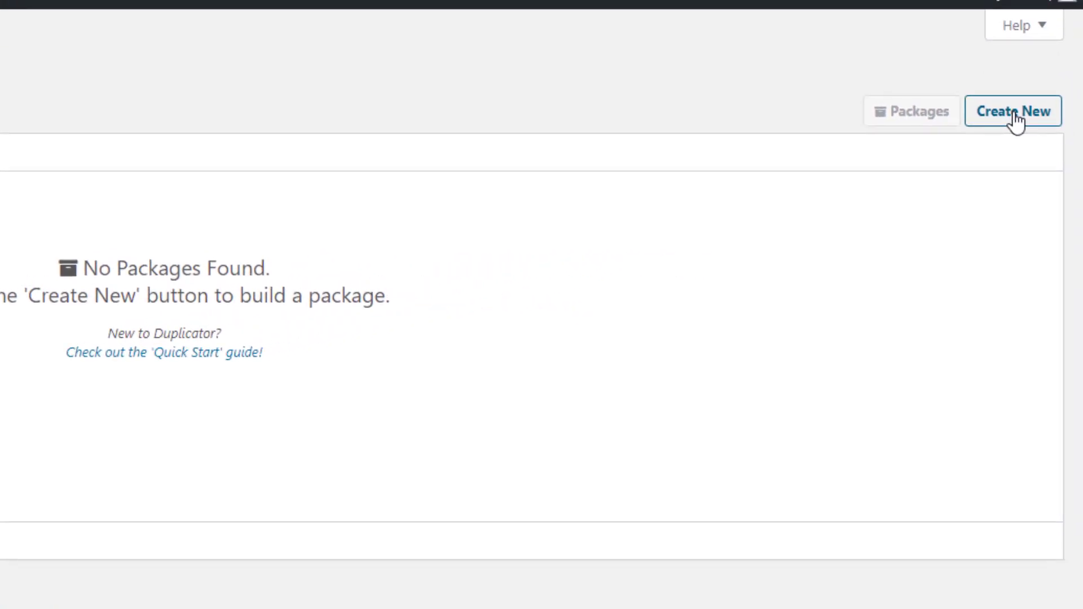
right_click(123, 364)
Read through the Duplicator Quick Start guide, then close it
click(162, 373)
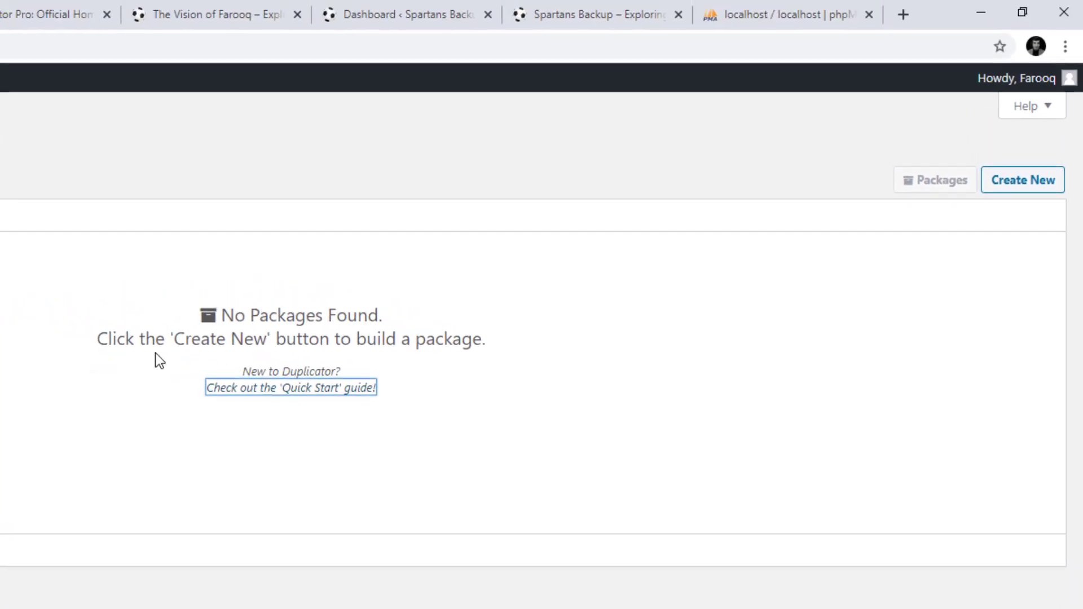
key(Return)
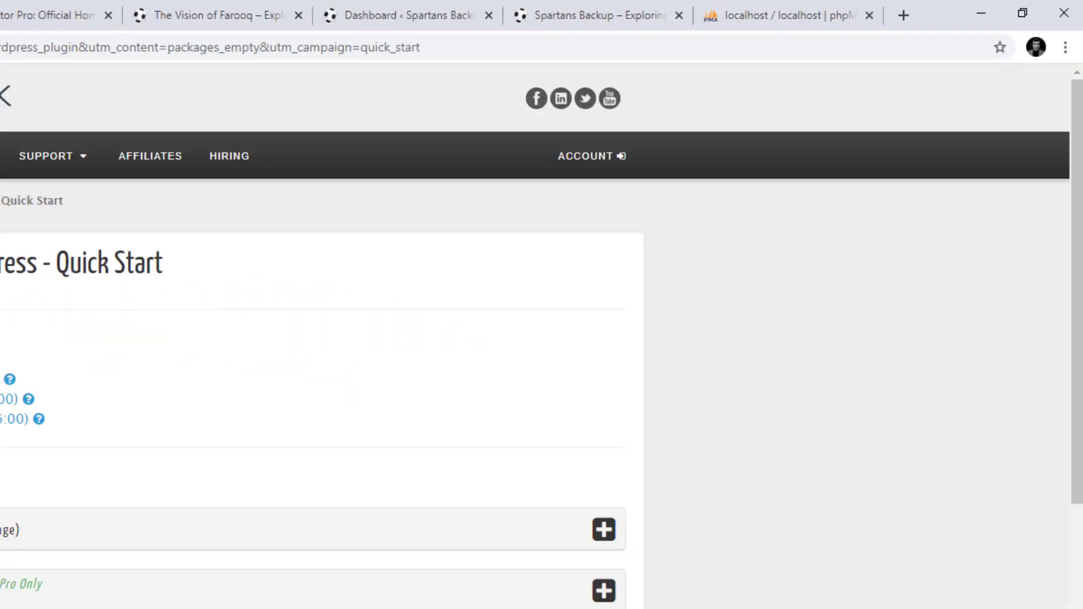
scroll(282, 283, down, 5)
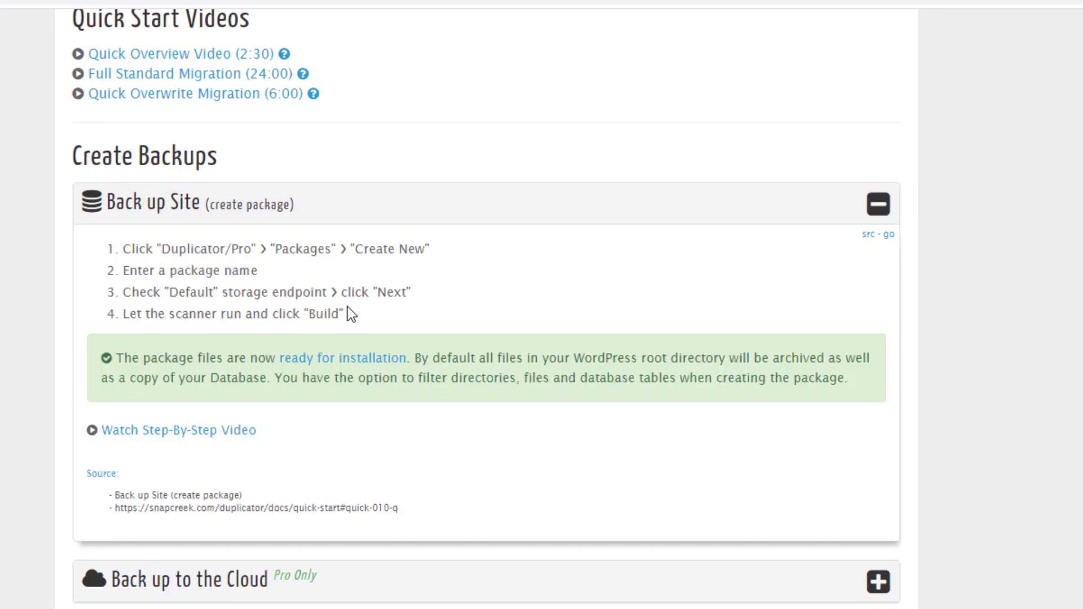
key(ctrl+w)
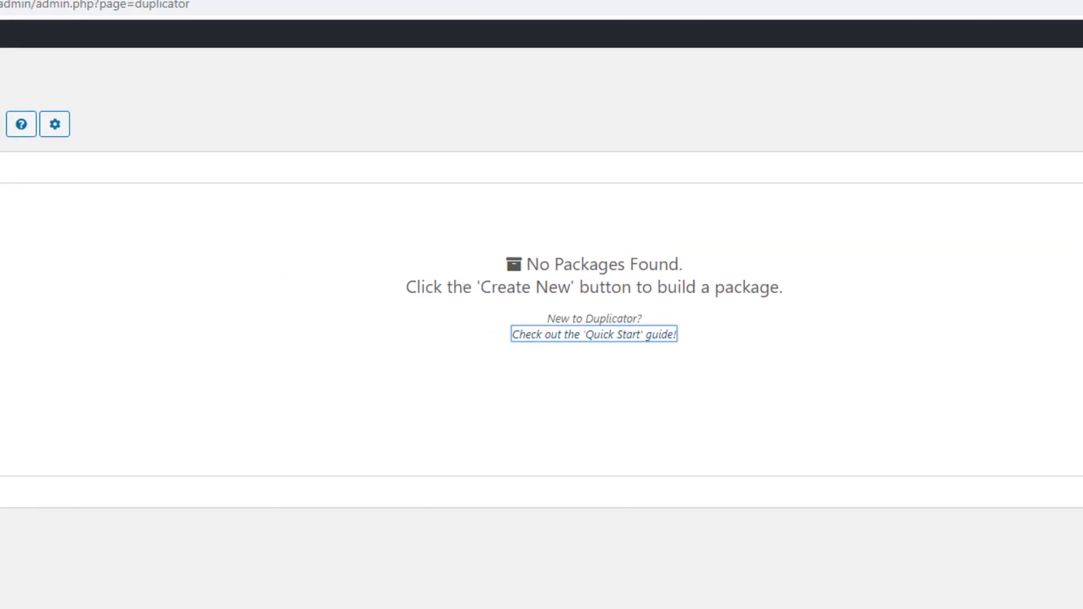
Look over Bulk Actions and package settings, then start a new package named 20210302_thevisionoffarooq
click(59, 149)
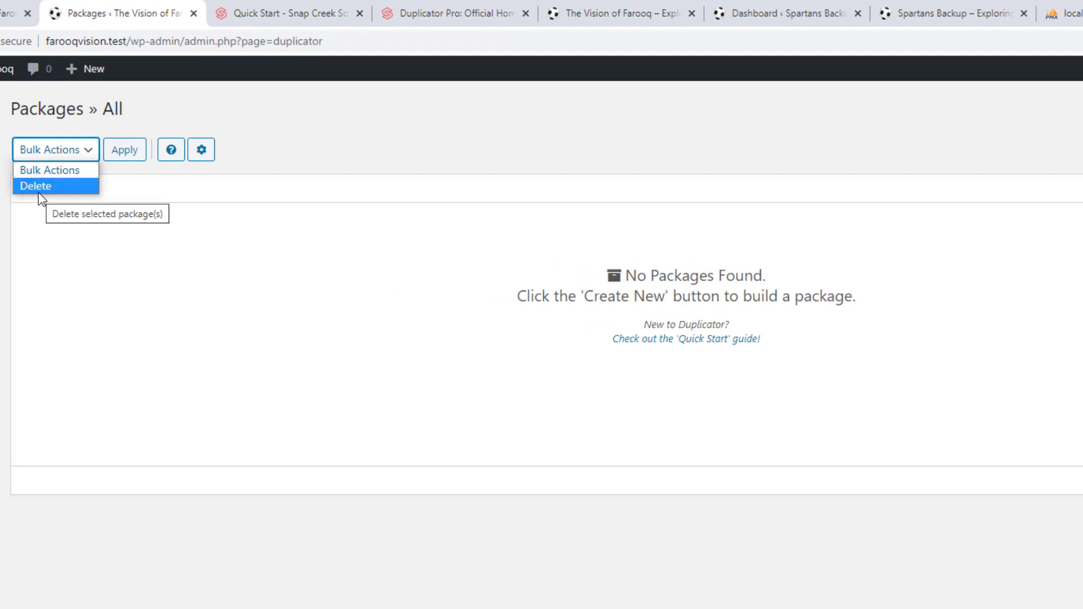
click(141, 239)
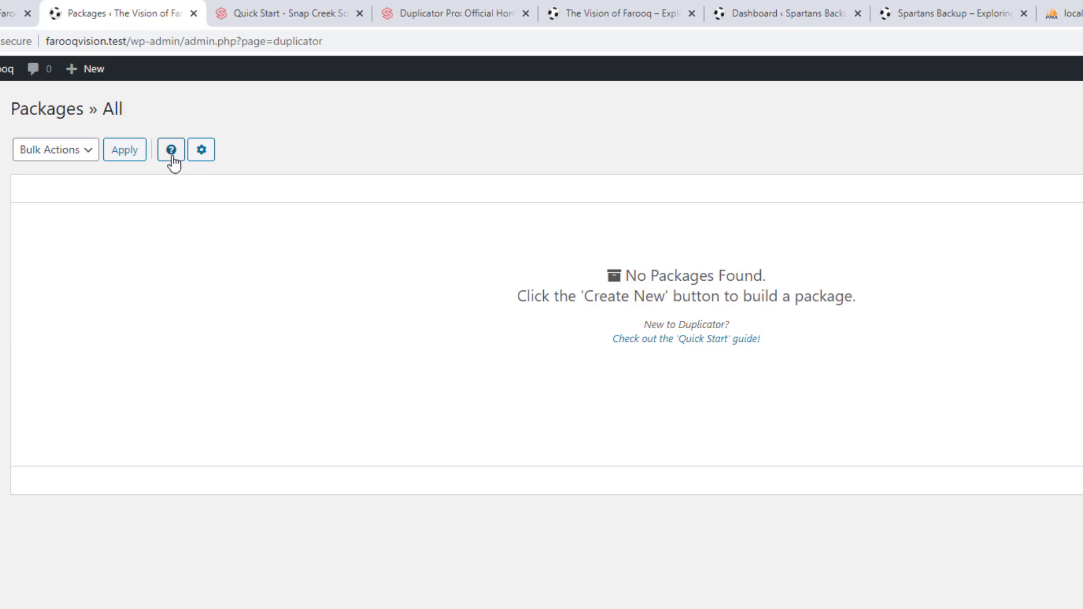
click(201, 150)
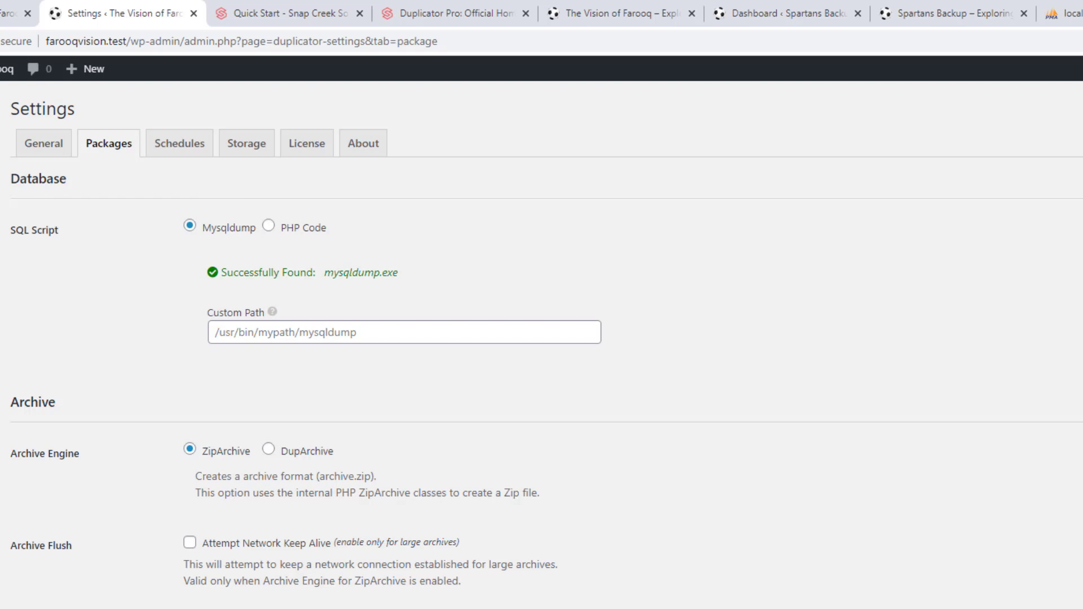
key(alt+Left)
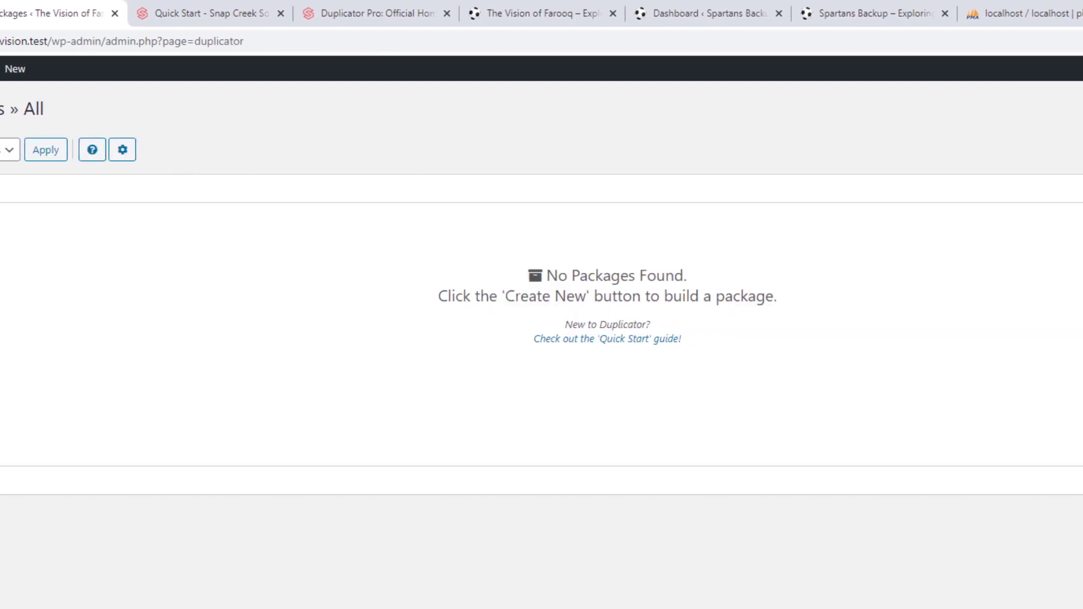
click(1030, 160)
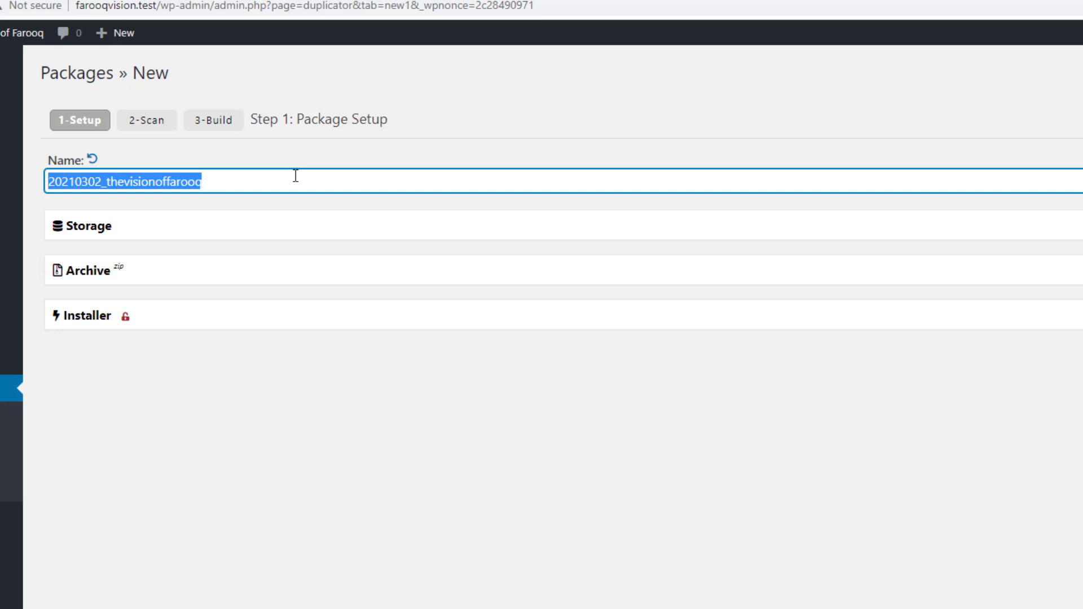
Expand the Storage section (default backups-dup-lite folder) and the Archive section's Files options
click(303, 233)
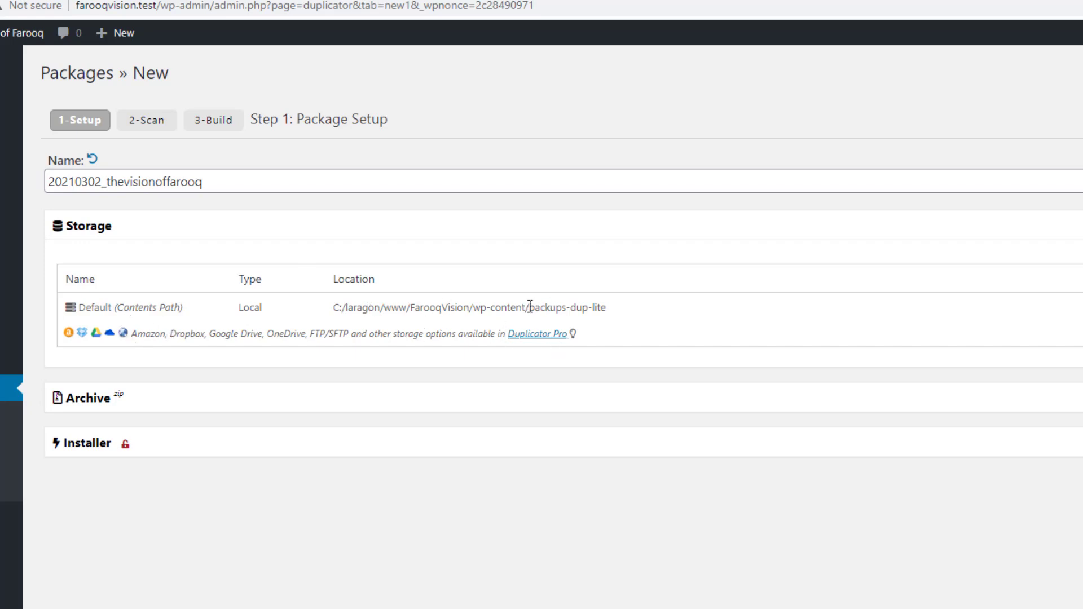
drag(529, 308, 626, 313)
click(626, 313)
click(237, 405)
scroll(366, 353, down, 1)
scroll(366, 353, down, 2)
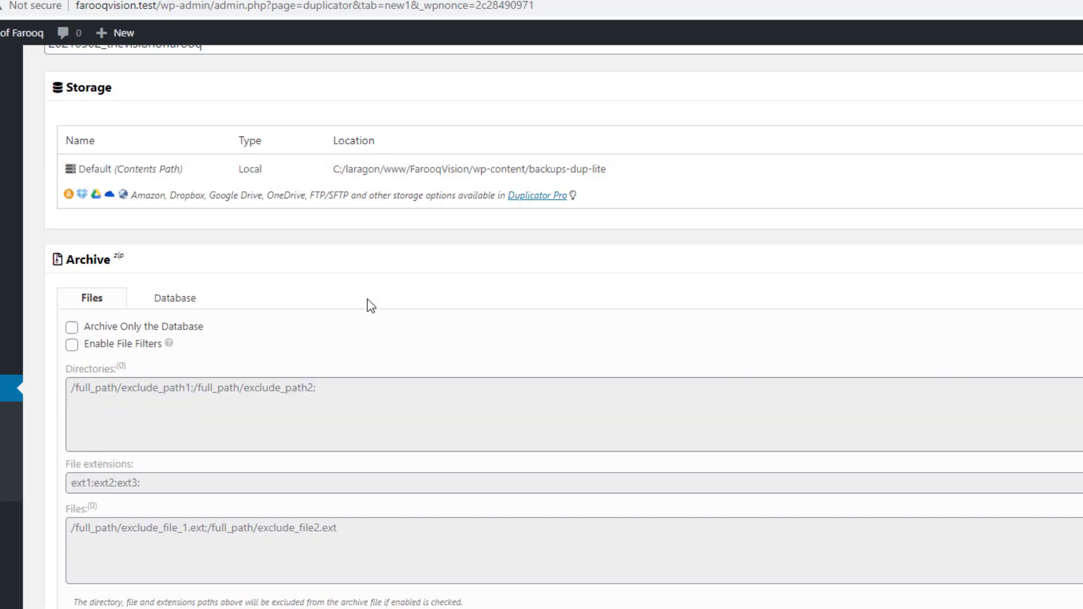
Try the archive file filters, leave them off, and view the Database tab's table options
click(71, 346)
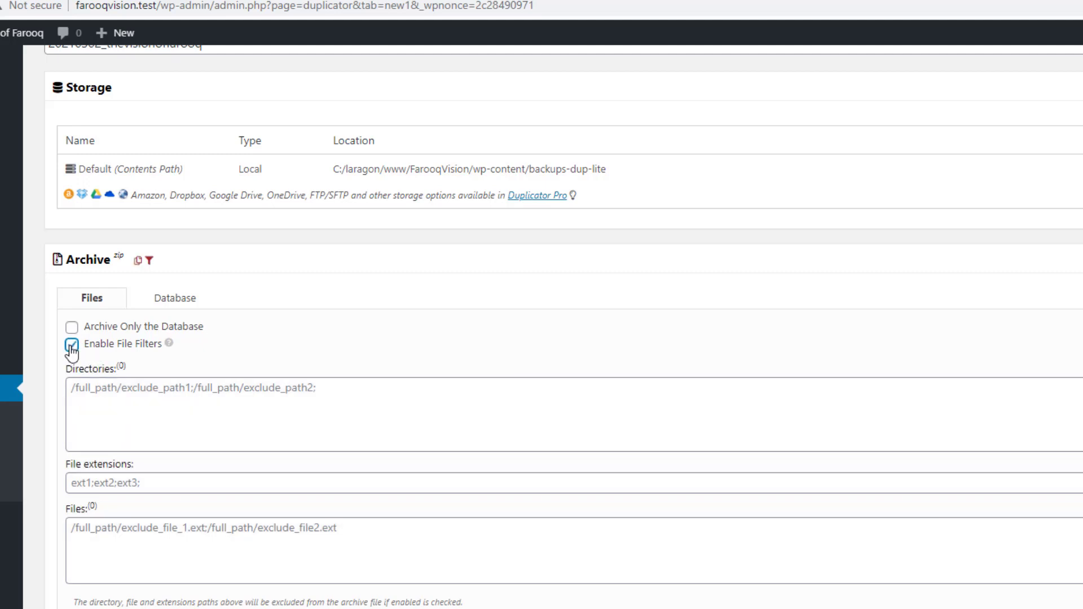
click(101, 482)
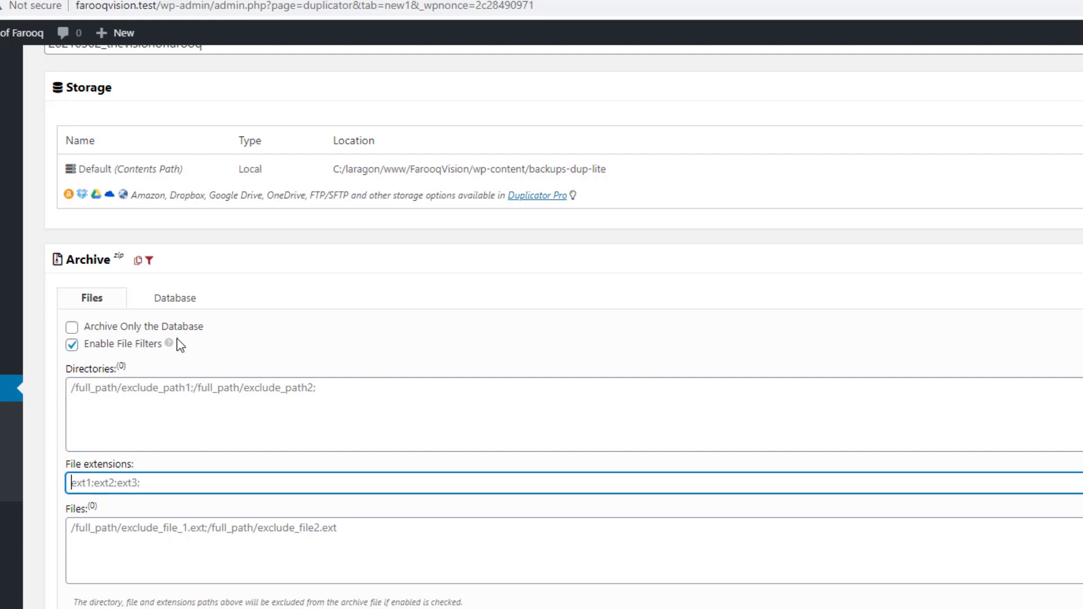
click(72, 346)
click(126, 544)
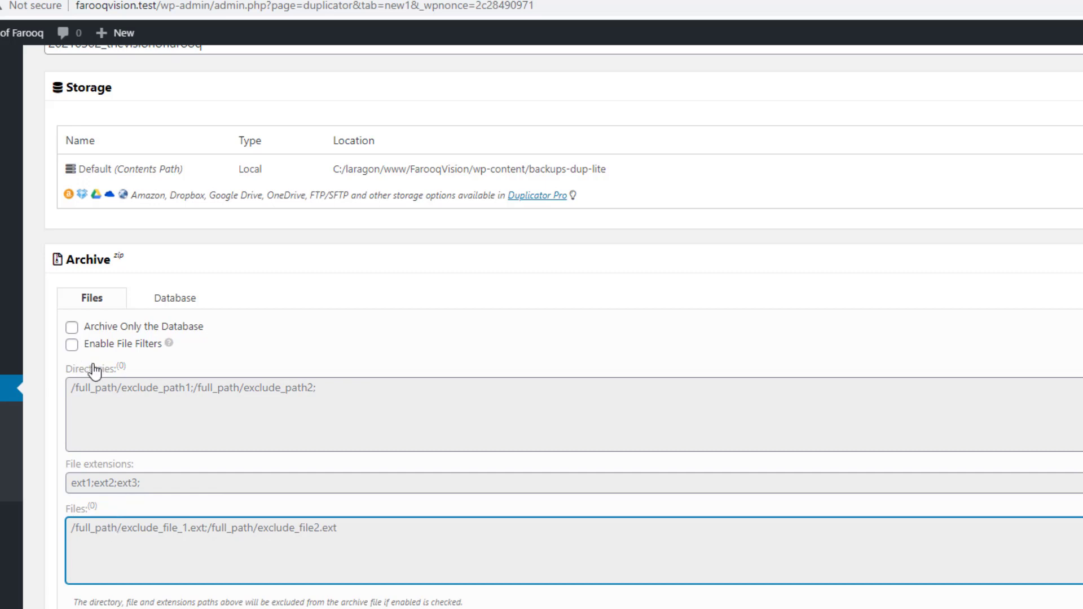
click(175, 300)
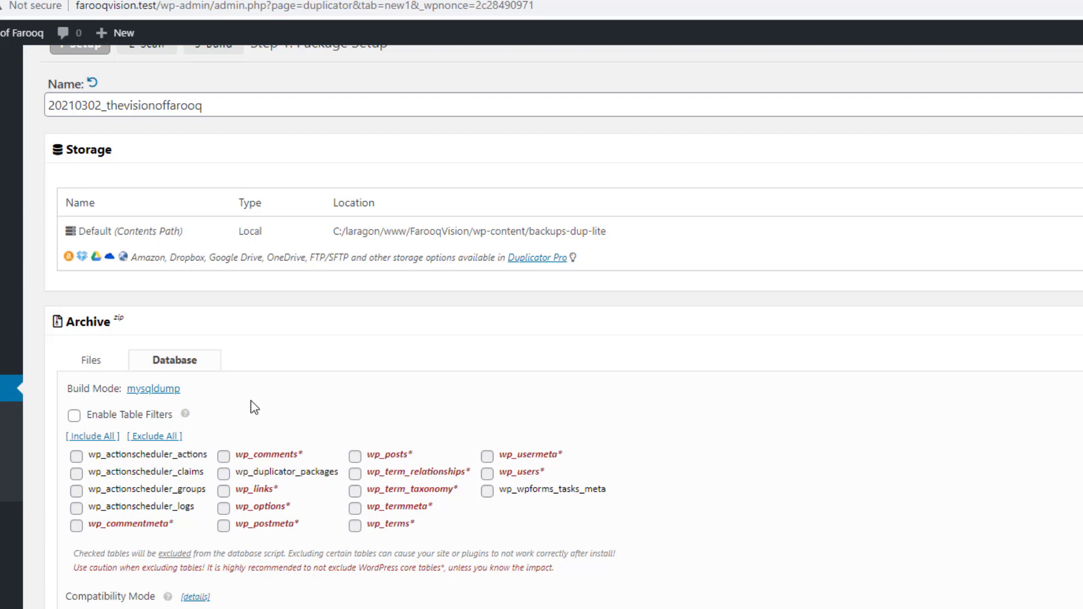
Test the table filter and actionscheduler table checkboxes, leaving no database tables excluded
click(74, 416)
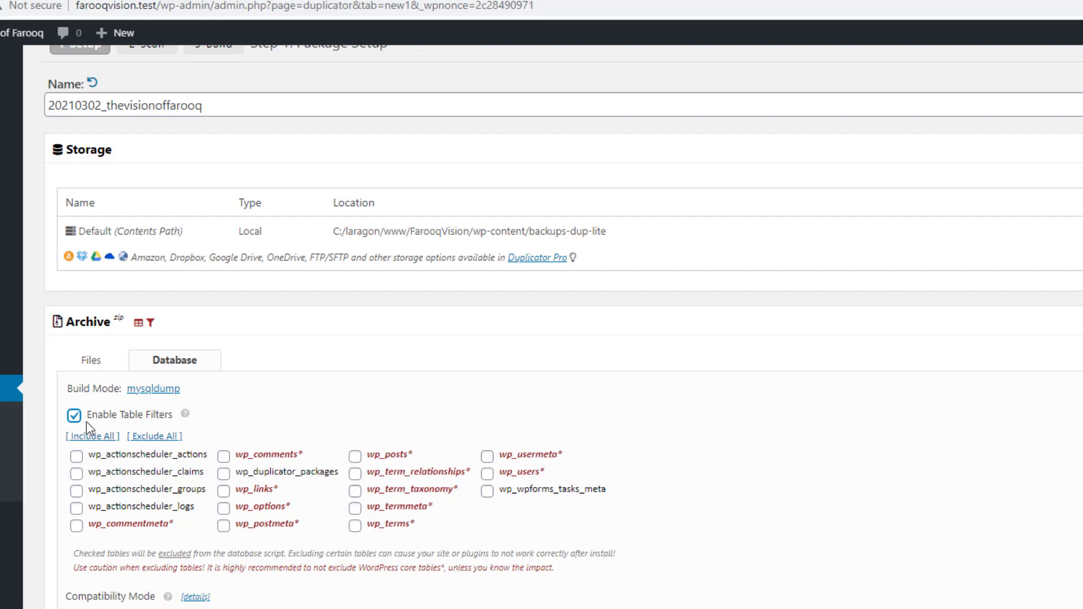
click(74, 416)
click(76, 456)
click(77, 491)
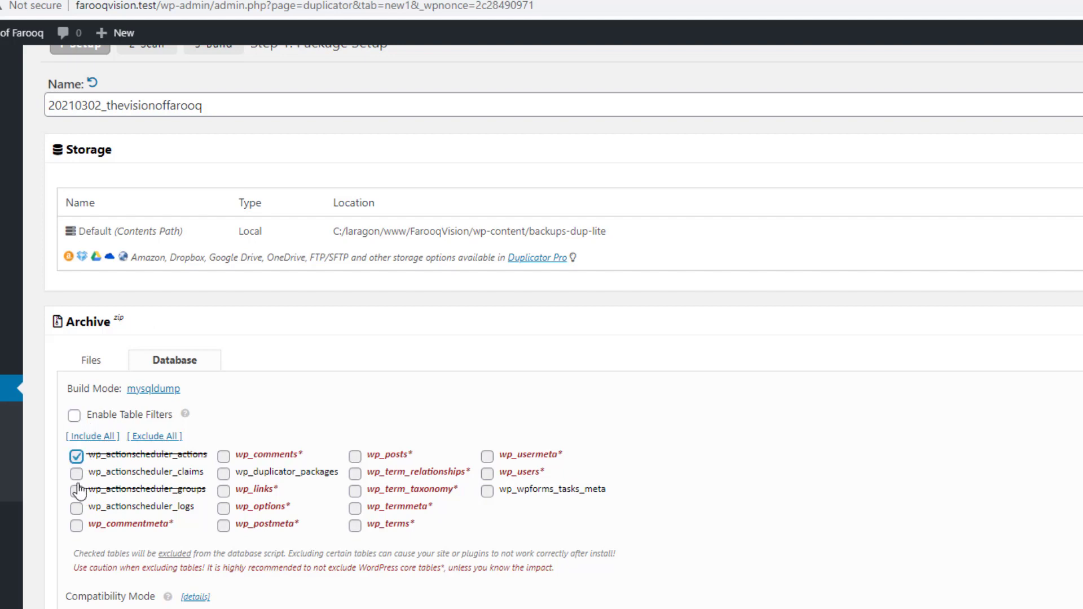
click(76, 456)
click(77, 491)
scroll(415, 484, down, 5)
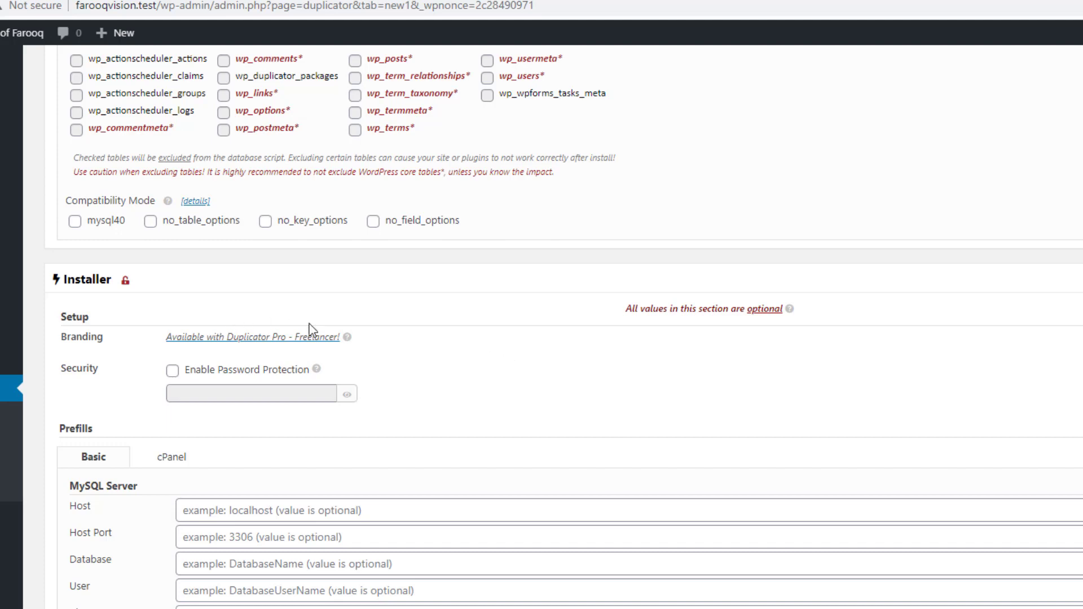
scroll(564, 351, up, 3)
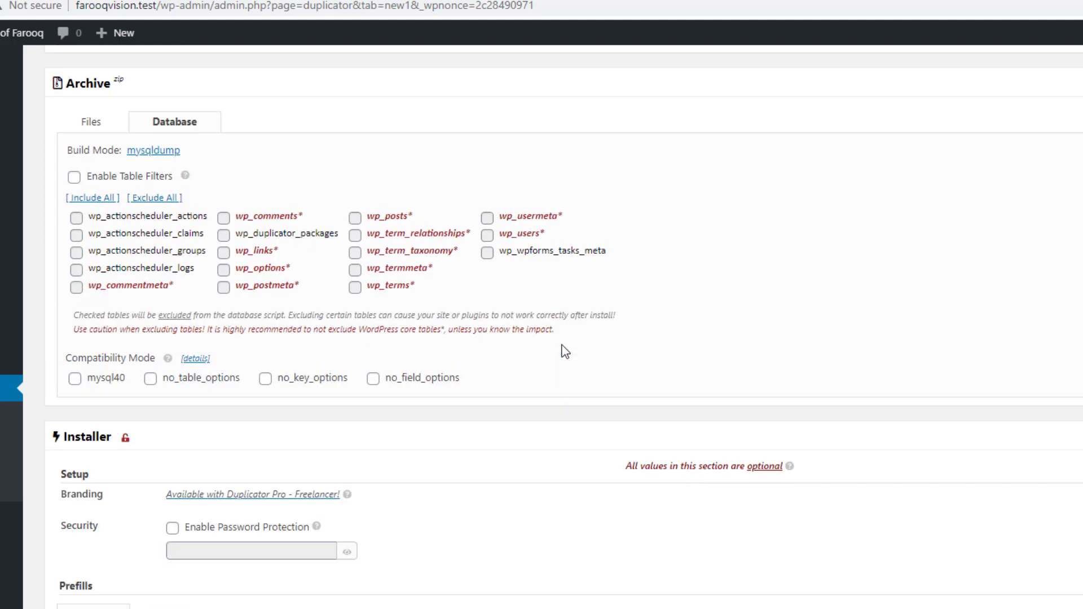
scroll(564, 351, up, 5)
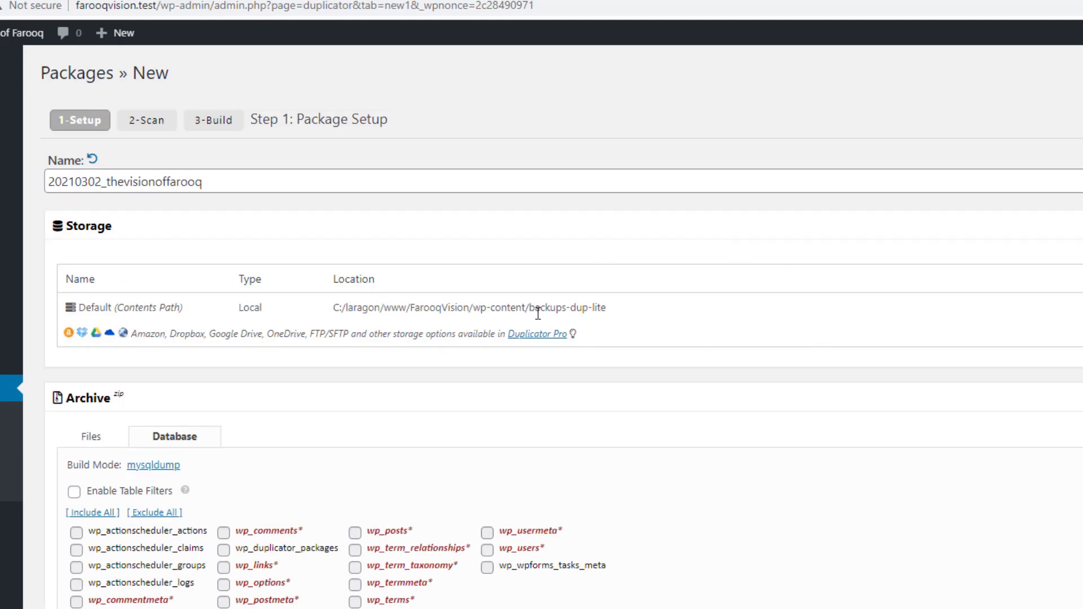
Collapse the Storage, Archive and Installer sections and reload the Package Setup page
click(145, 228)
click(154, 265)
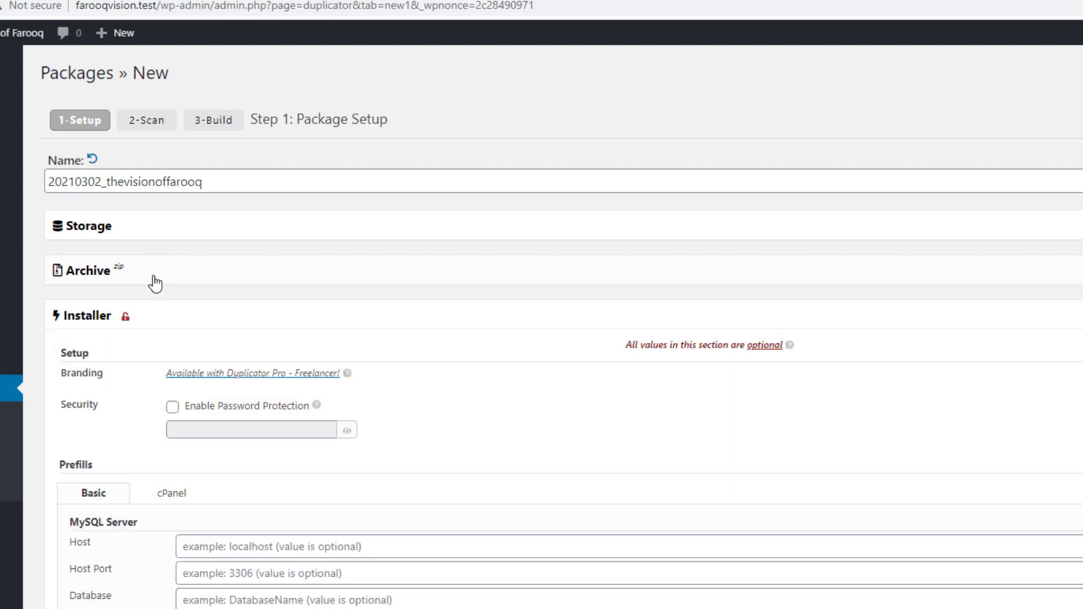
click(153, 317)
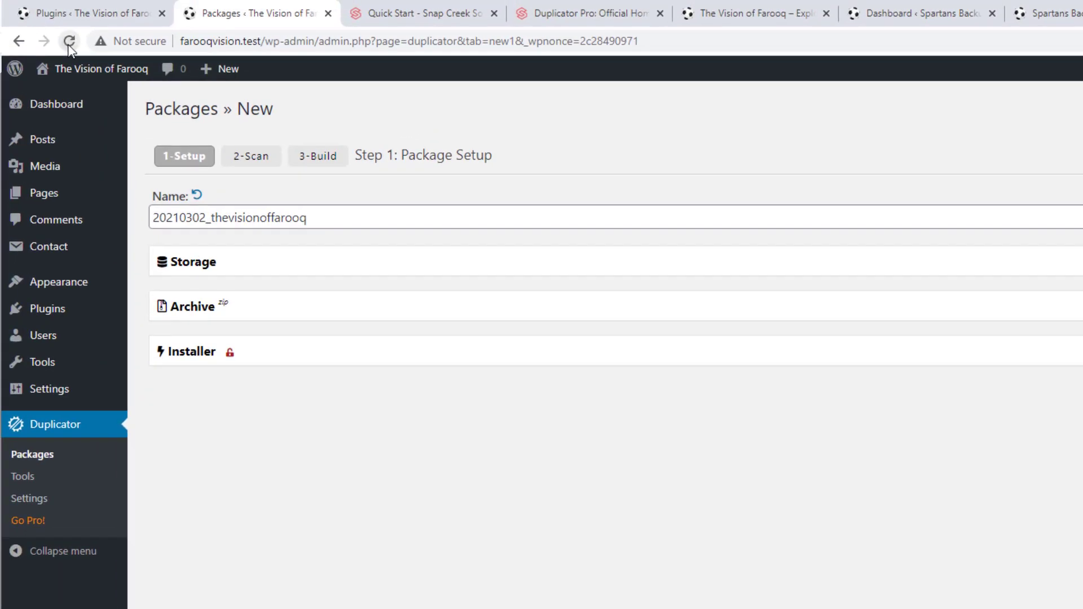
click(70, 41)
Add an empty Notes box beneath the package name 20210302_thevisionoffarooq
click(359, 198)
drag(355, 155, 519, 159)
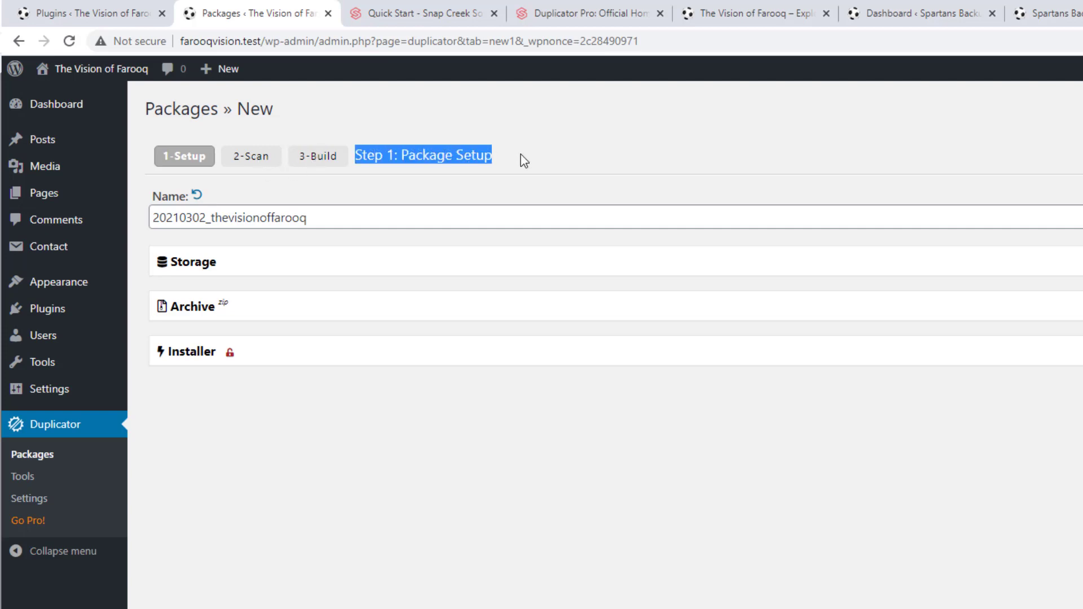
click(409, 154)
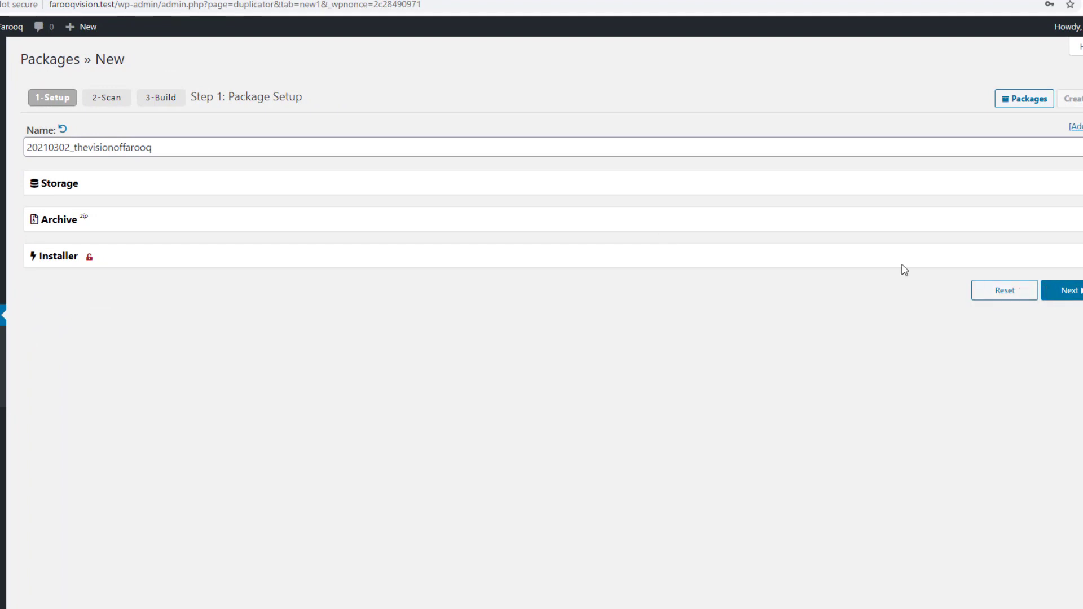
click(1078, 128)
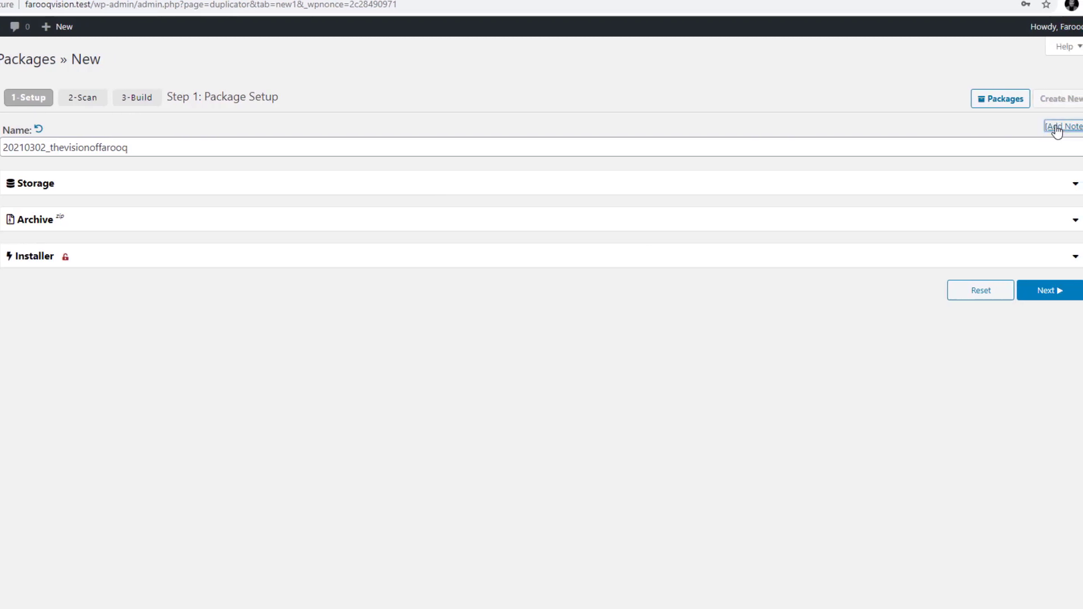
Write notes describing the first backup on March 2, 2021, before the Fiverr Project for Client # 01
click(294, 202)
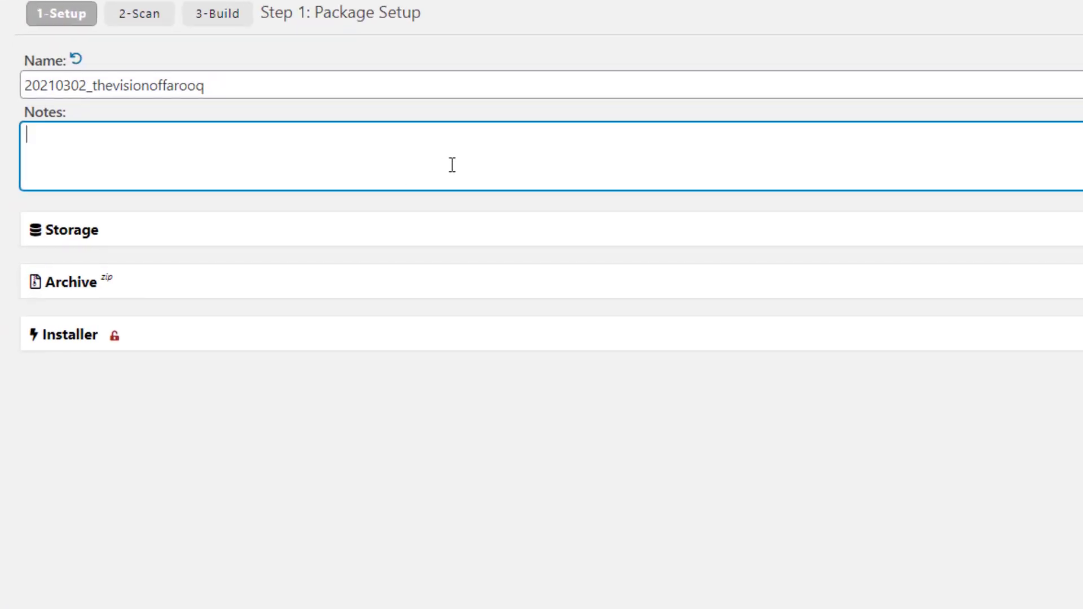
text(I'm going to cre)
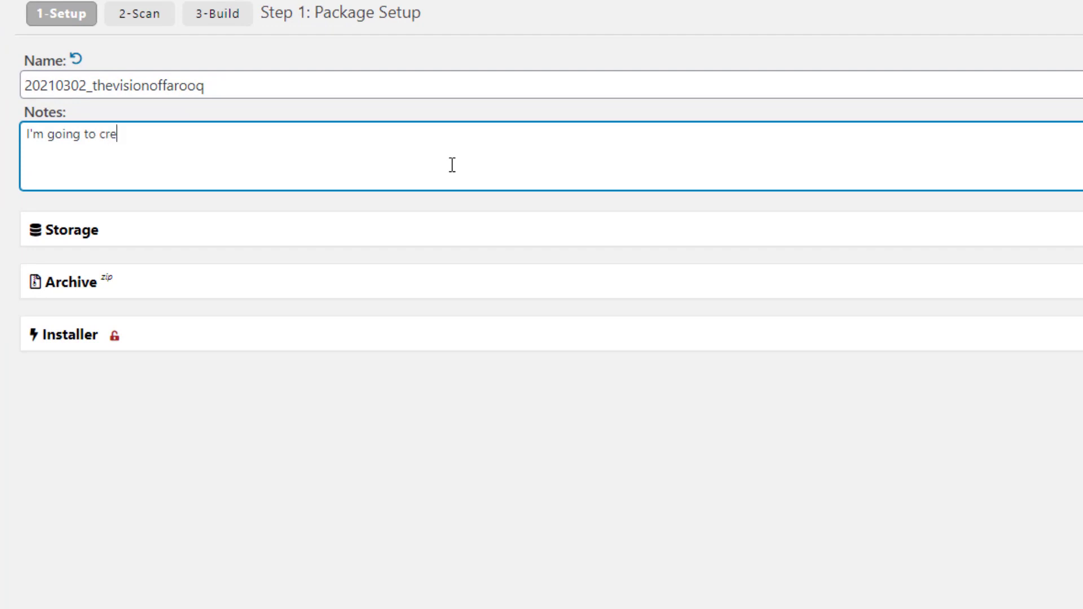
text(ate first backup on)
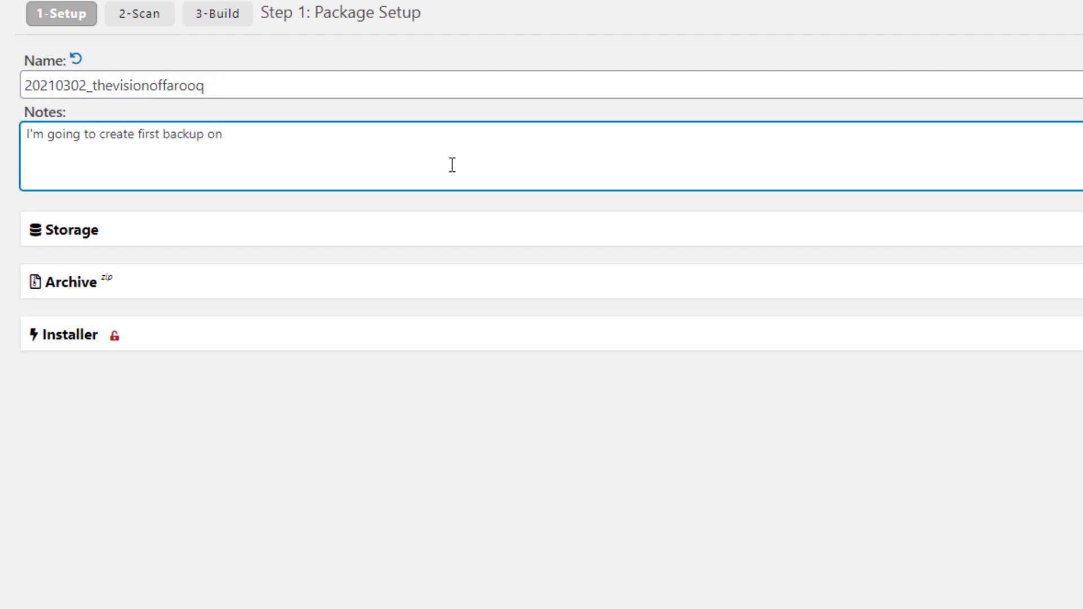
text( March 2.)
text( 2021. I'm tak)
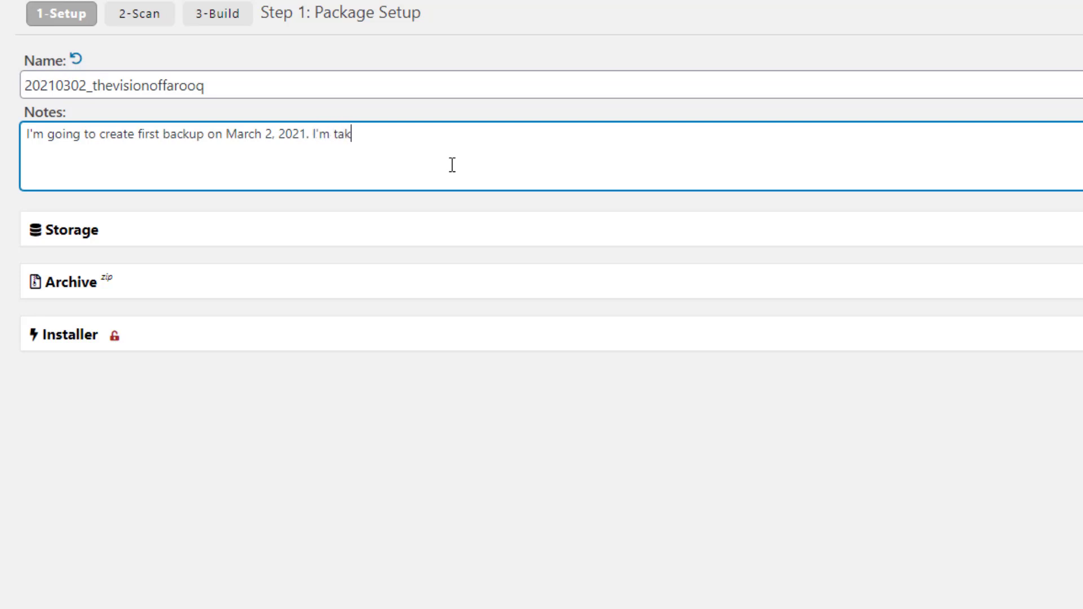
text(ing this backu)
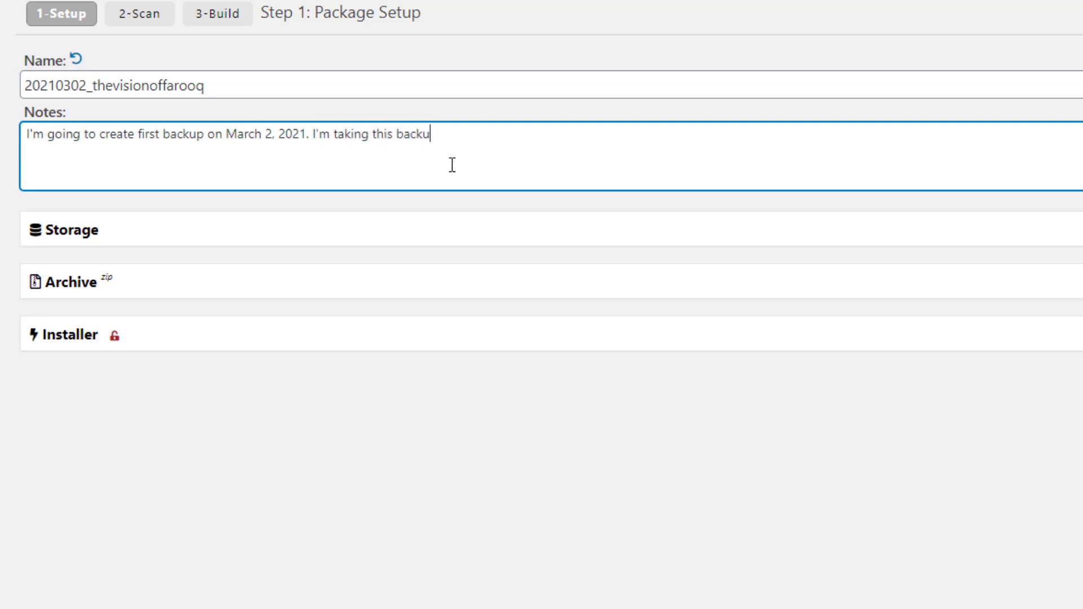
text(p before starting my )
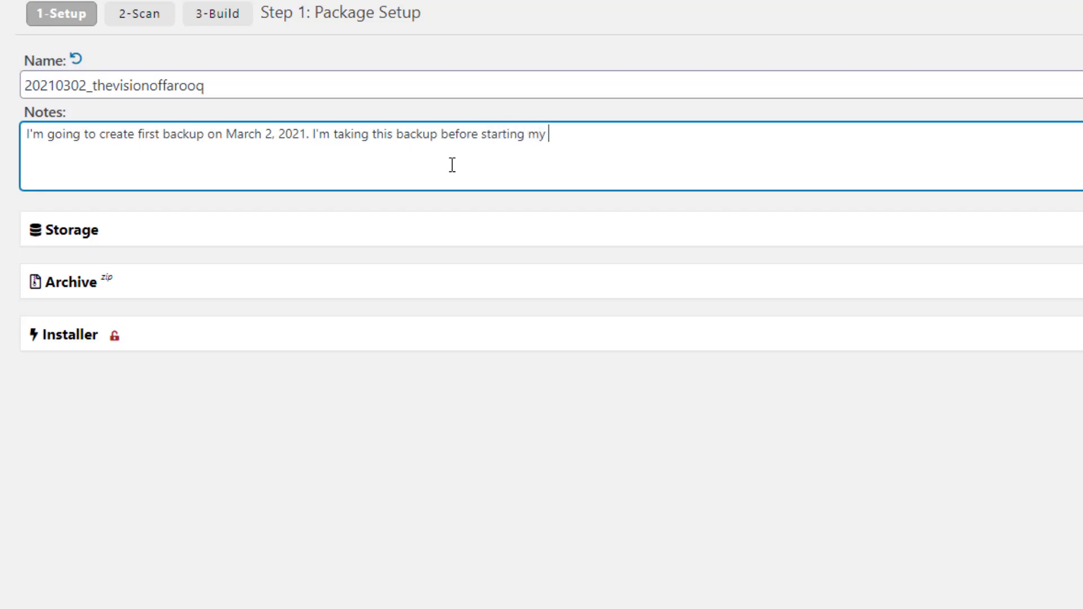
text(UpWork Pr)
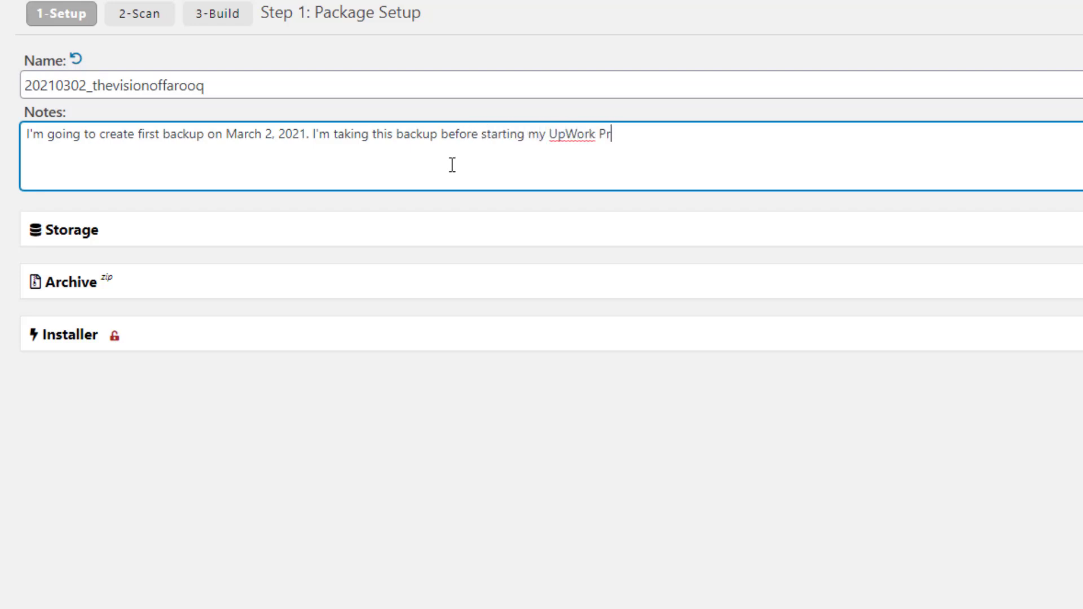
text(oject/ Fiverr p[roj)
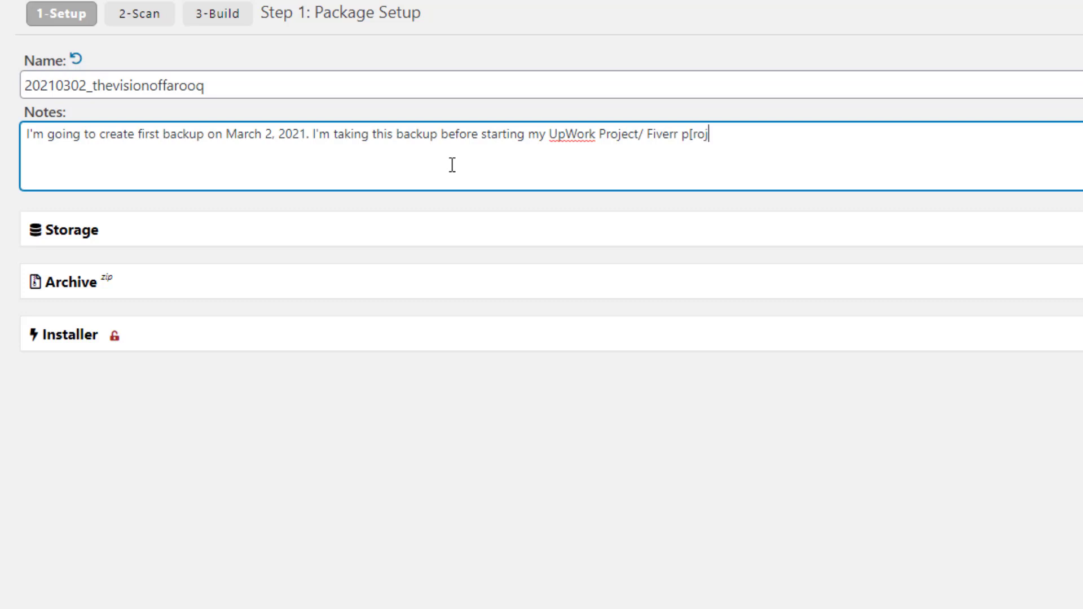
text(ect/ Fiverr Project for Client #)
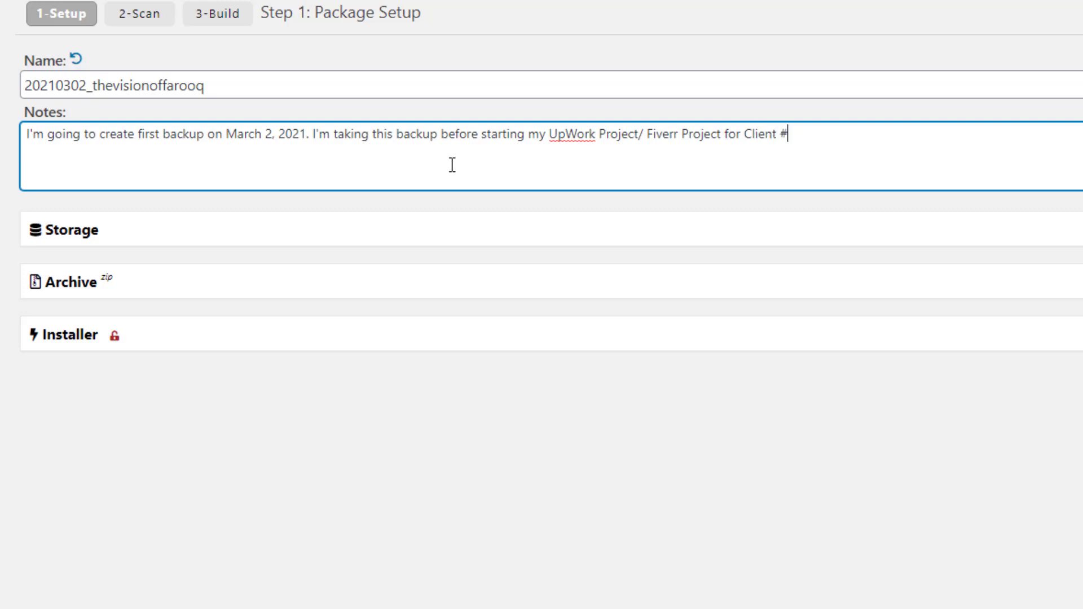
text( 01)
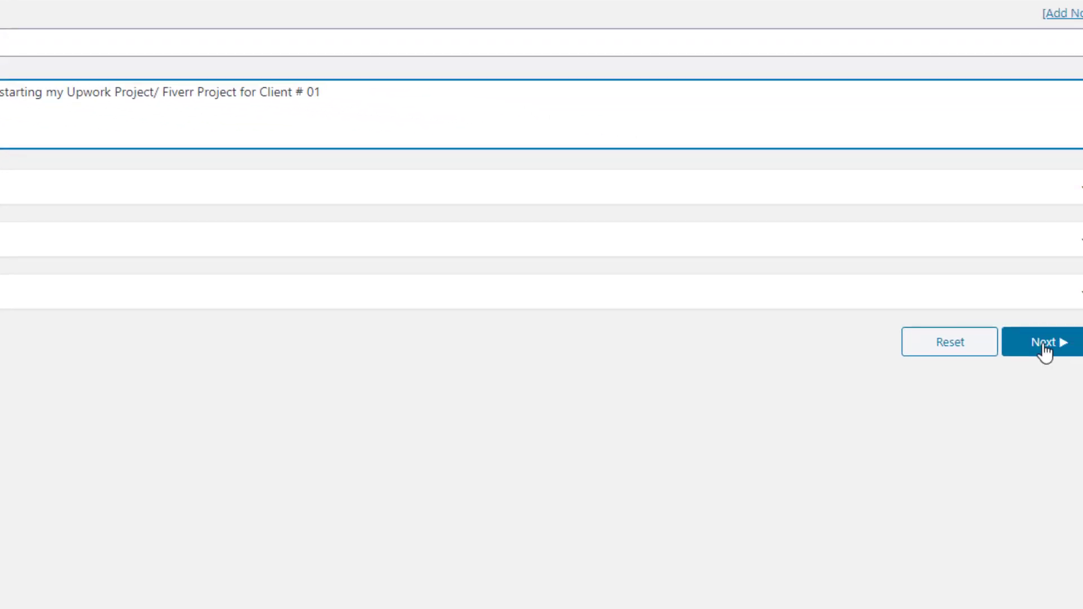
Run the Step 2 System Scan and review the Server Setup results, all rated Good
click(1044, 344)
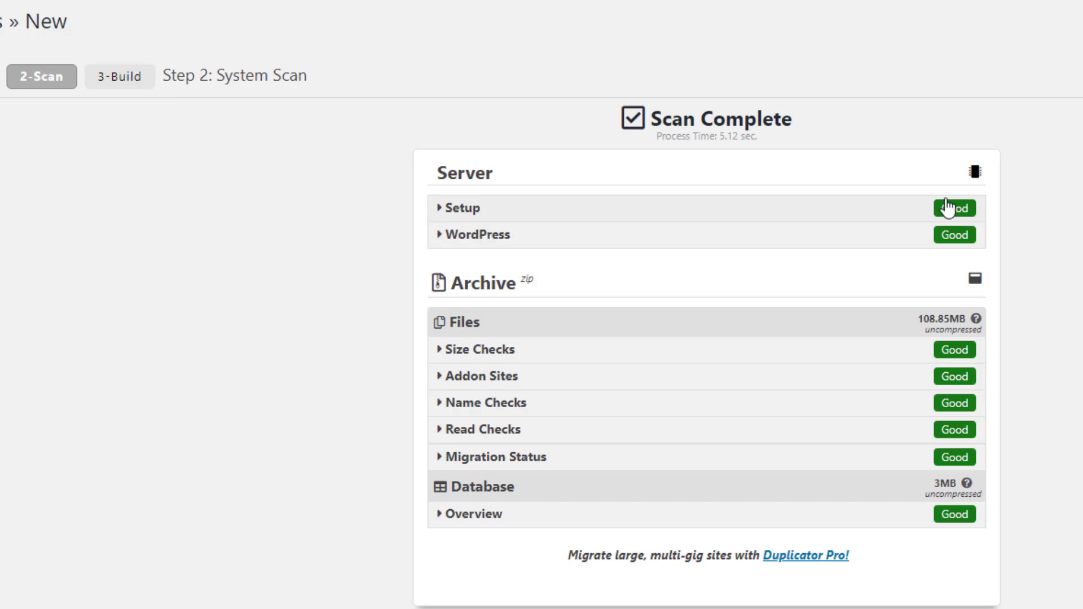
click(488, 218)
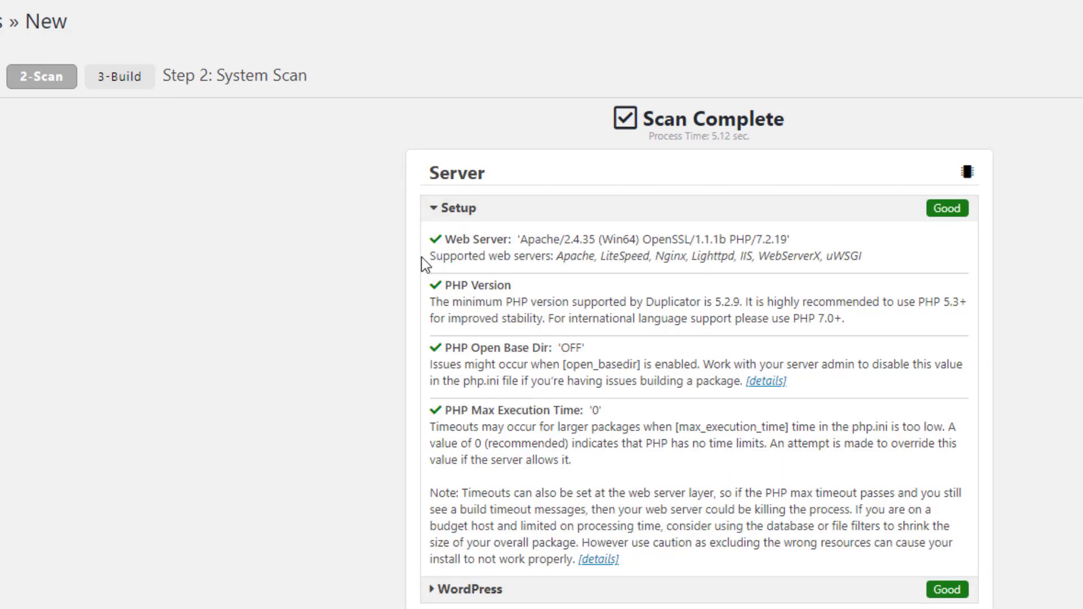
click(476, 216)
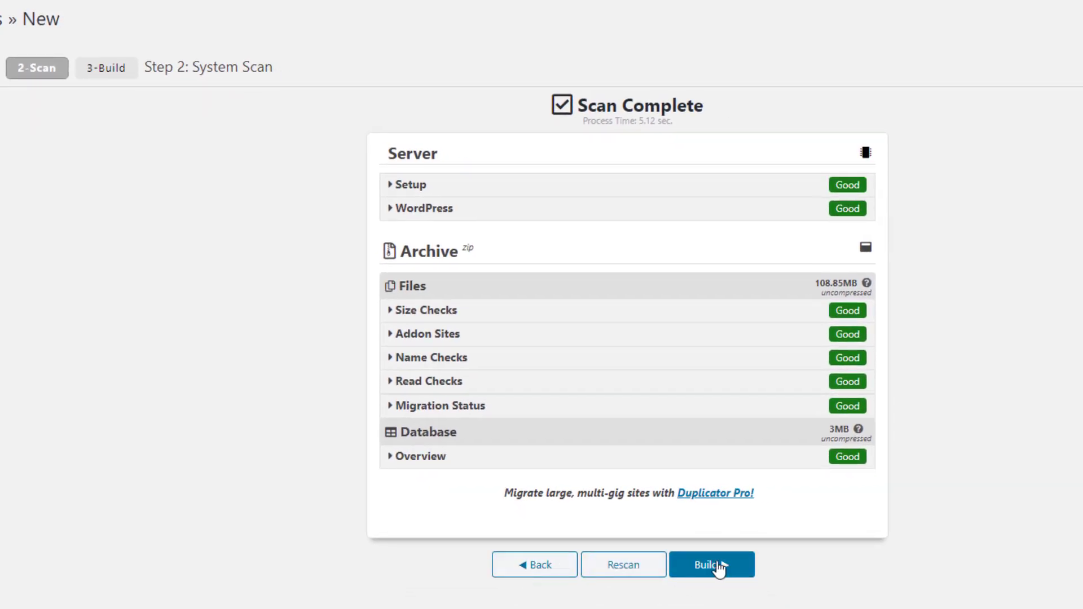
drag(93, 62, 133, 69)
Build the package, then open the install instructions and plugin review page in new tabs
click(141, 183)
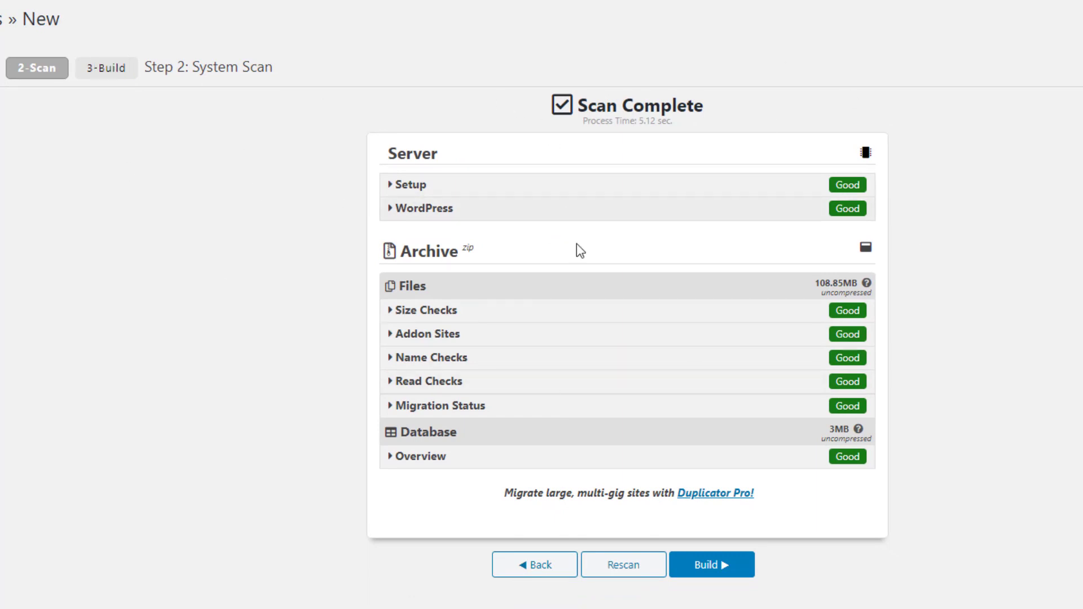
click(712, 570)
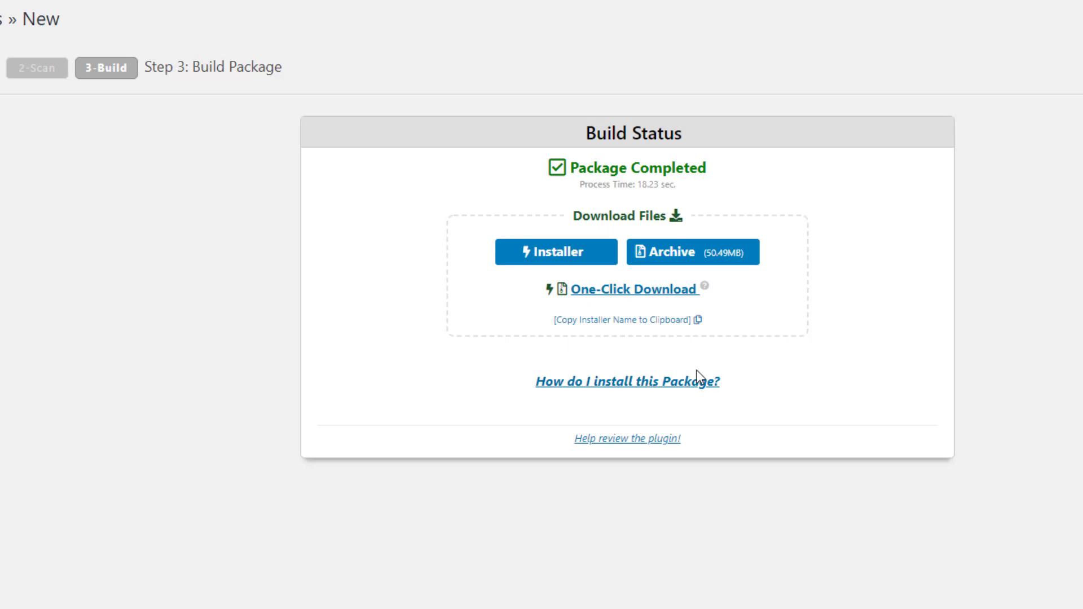
click(611, 378)
right_click(611, 384)
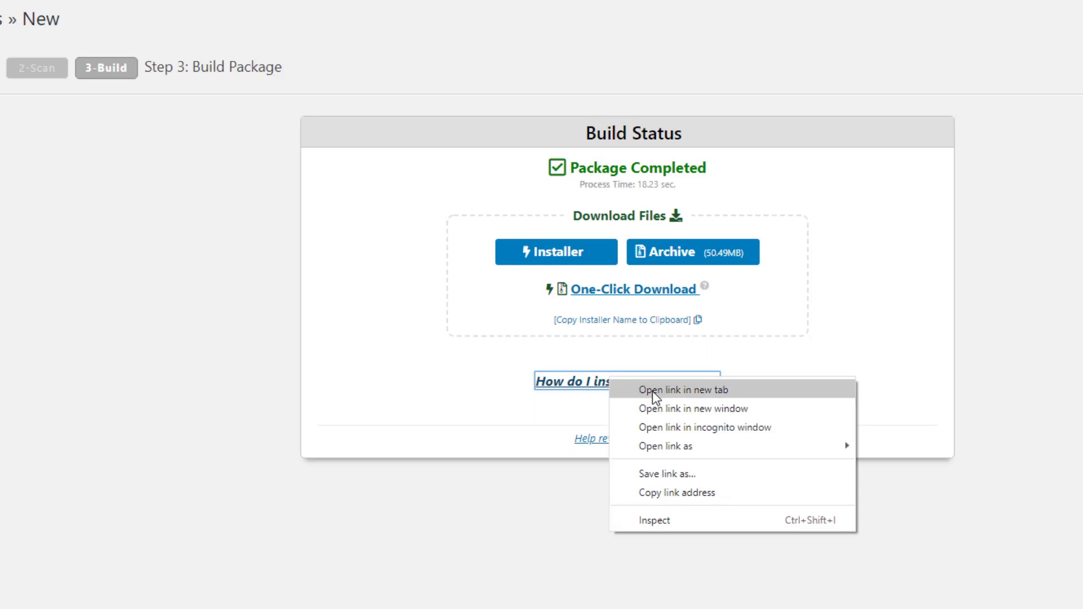
click(655, 389)
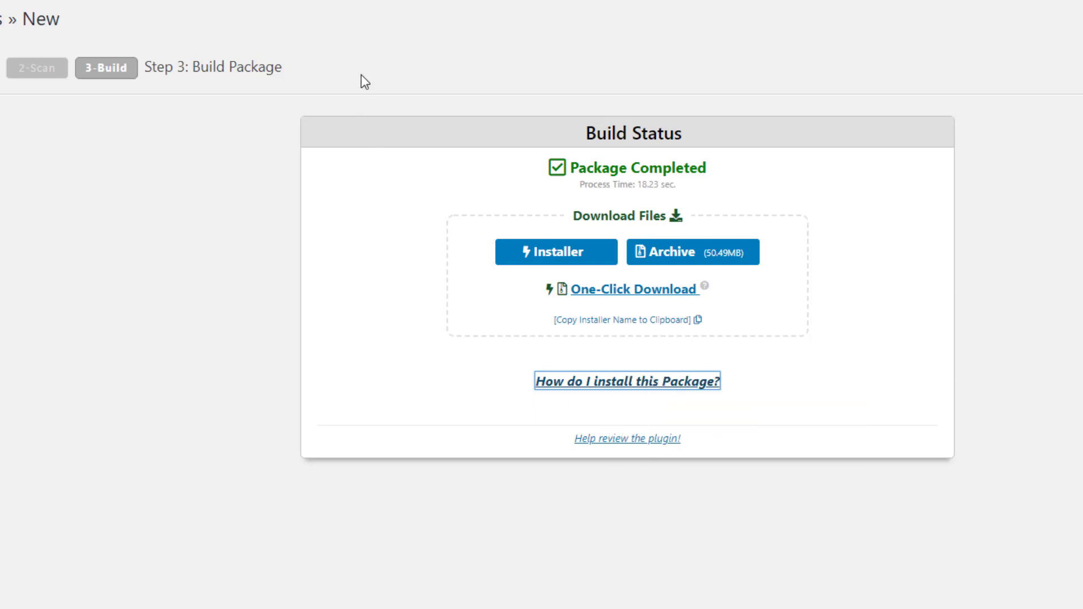
right_click(607, 439)
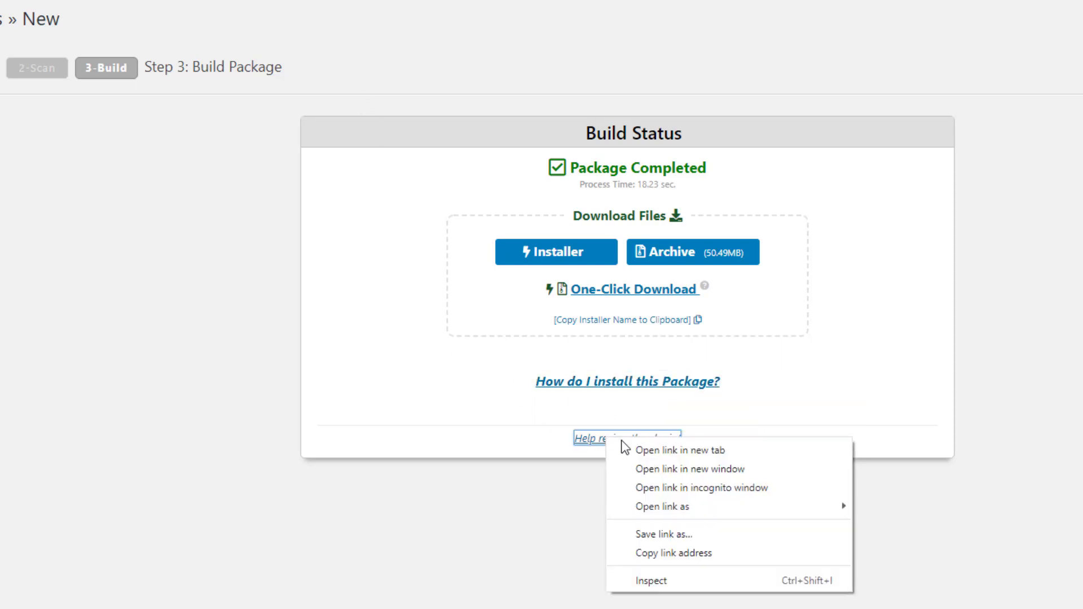
click(636, 447)
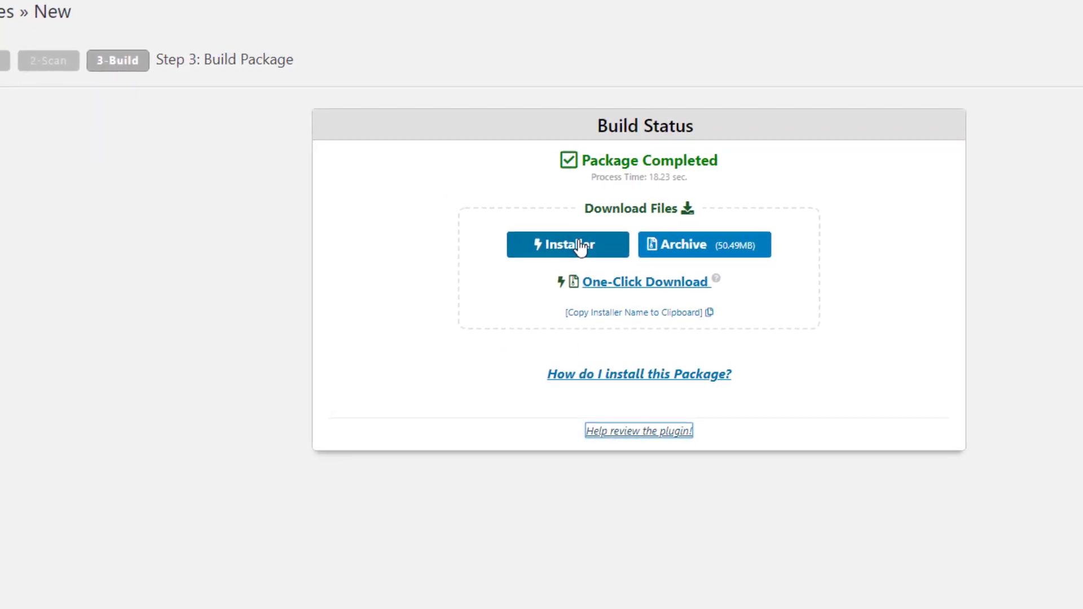
Download installer.php and the archive zip, then show the installer in its folder
click(622, 230)
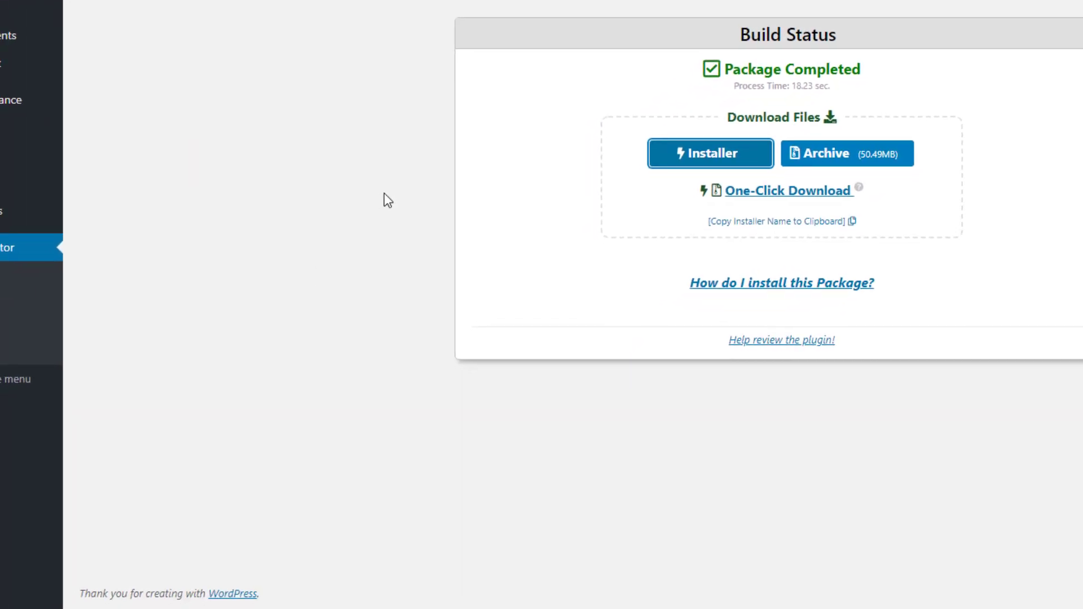
click(845, 156)
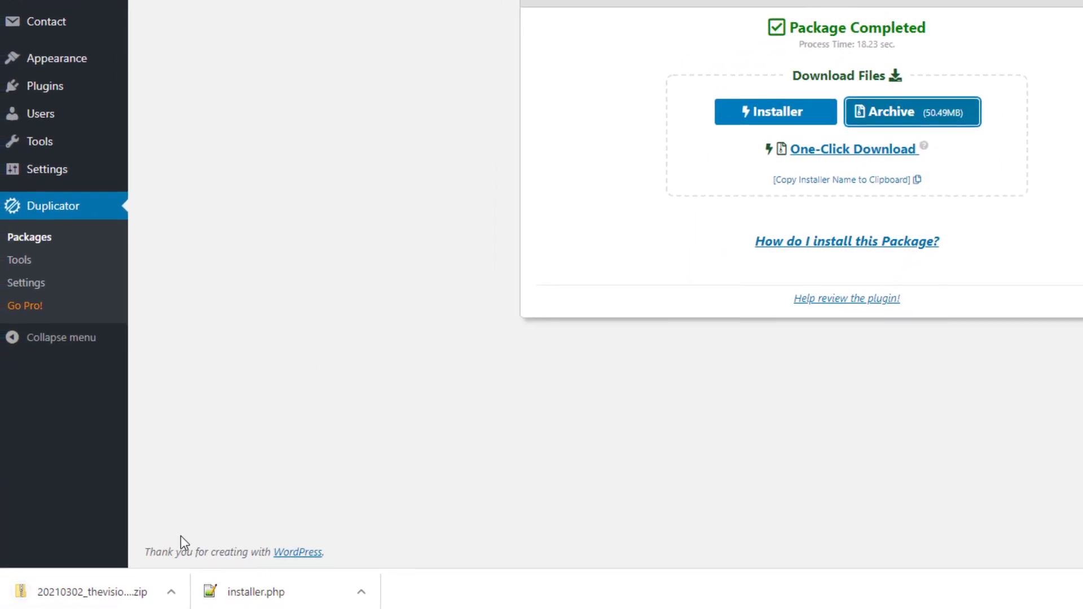
click(370, 594)
click(422, 535)
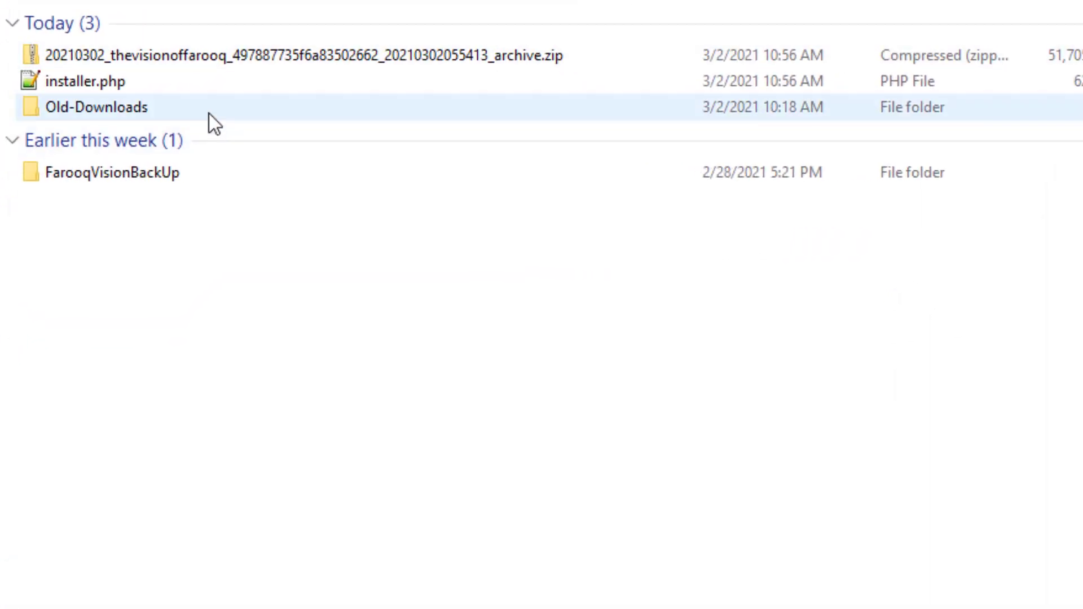
Open installer.php from the Downloads folder in Notepad++ for editing
mouse_move(144, 105)
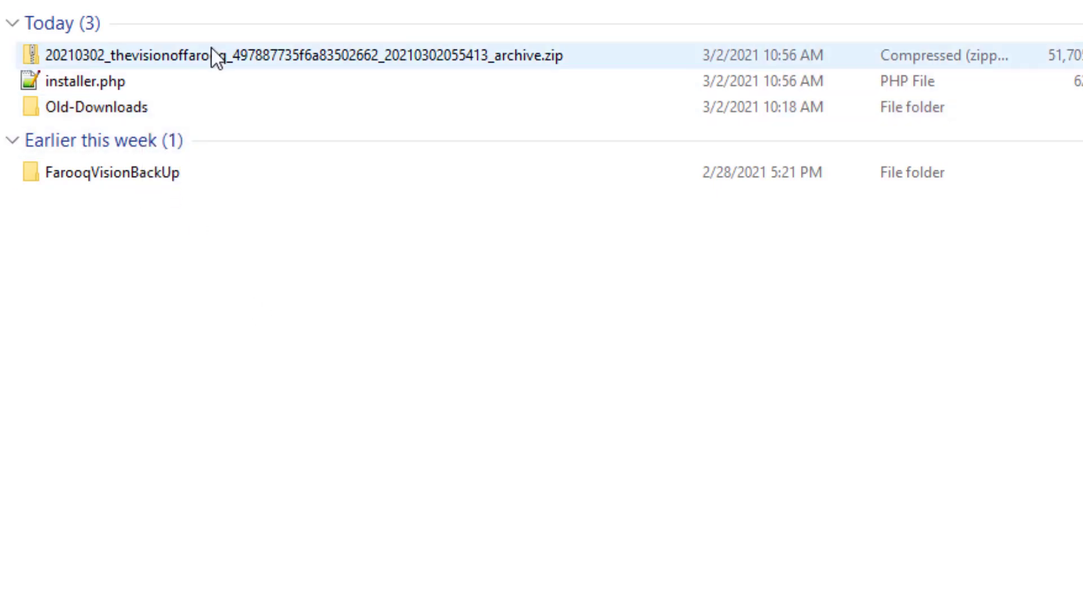
click(211, 56)
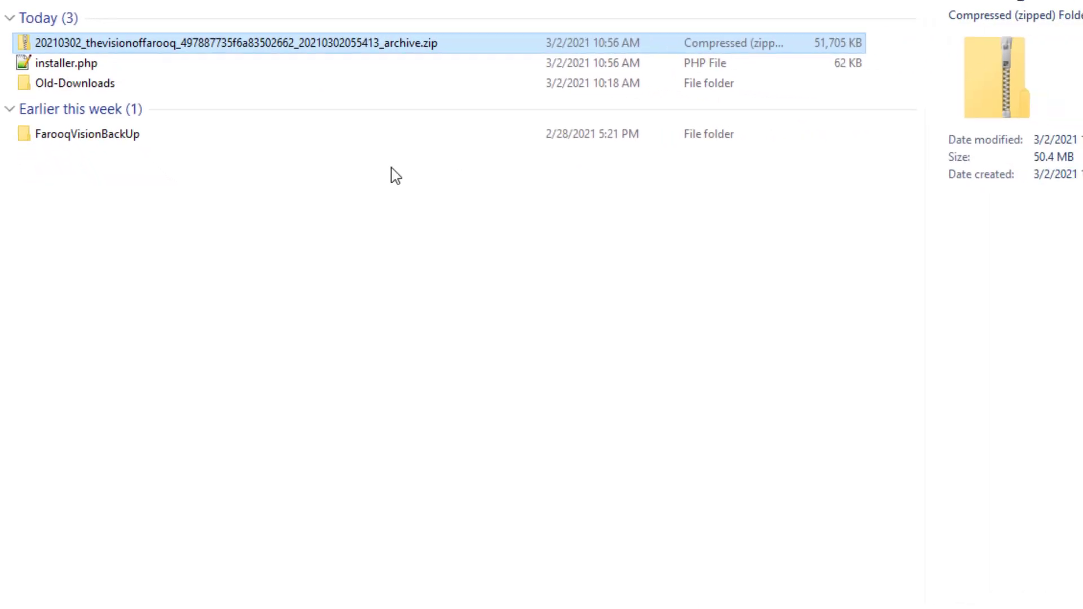
click(90, 68)
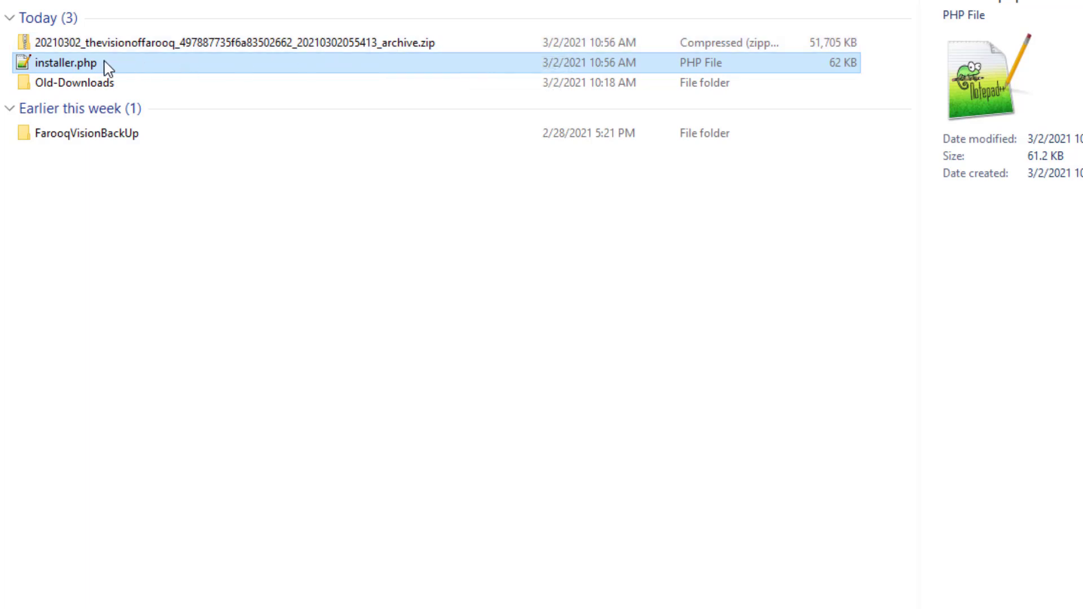
right_click(73, 68)
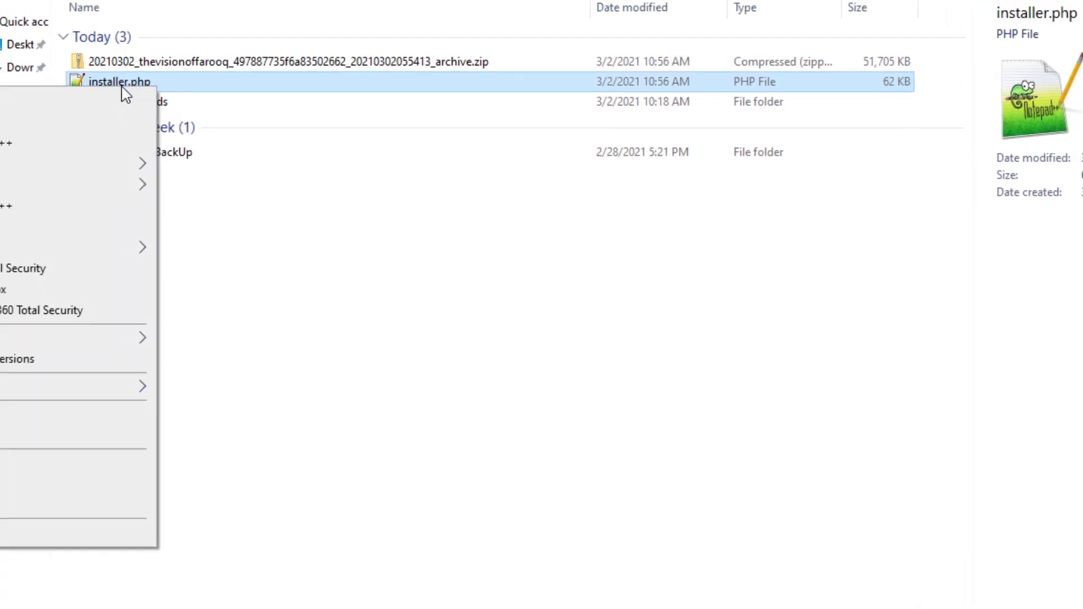
click(0, 125)
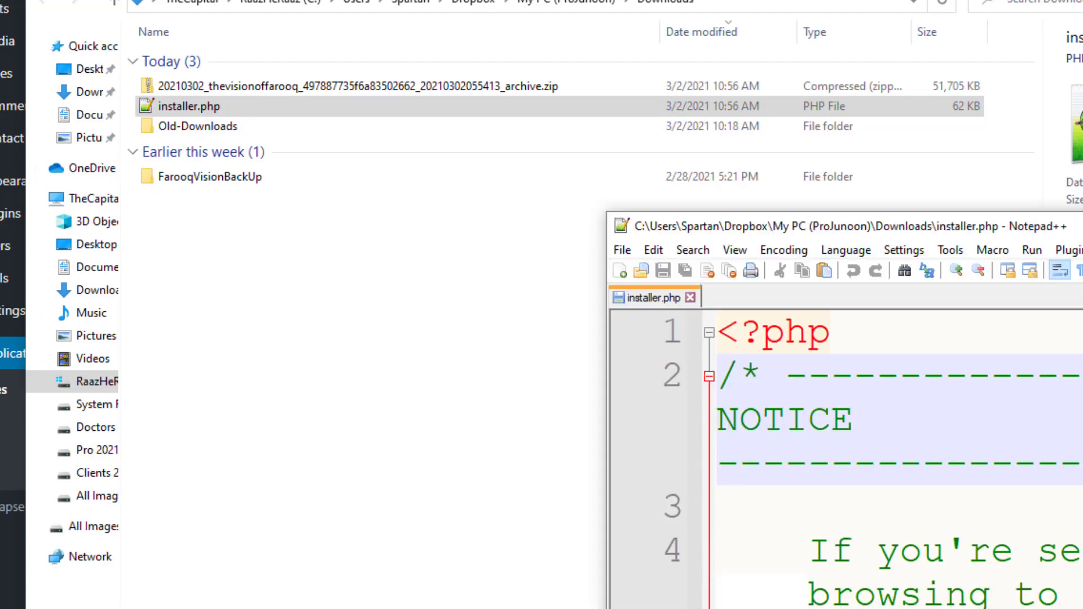
Maximize Notepad++ and scroll through installer.php's PHP source, past the KB_IN_BYTES constants
key(super+Up)
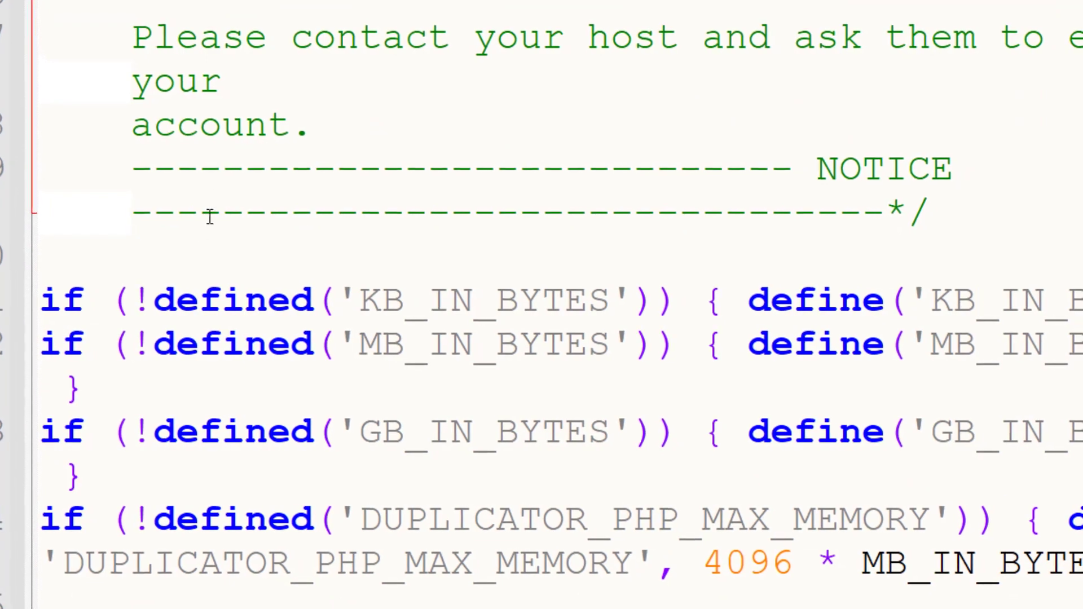
drag(102, 292, 50, 291)
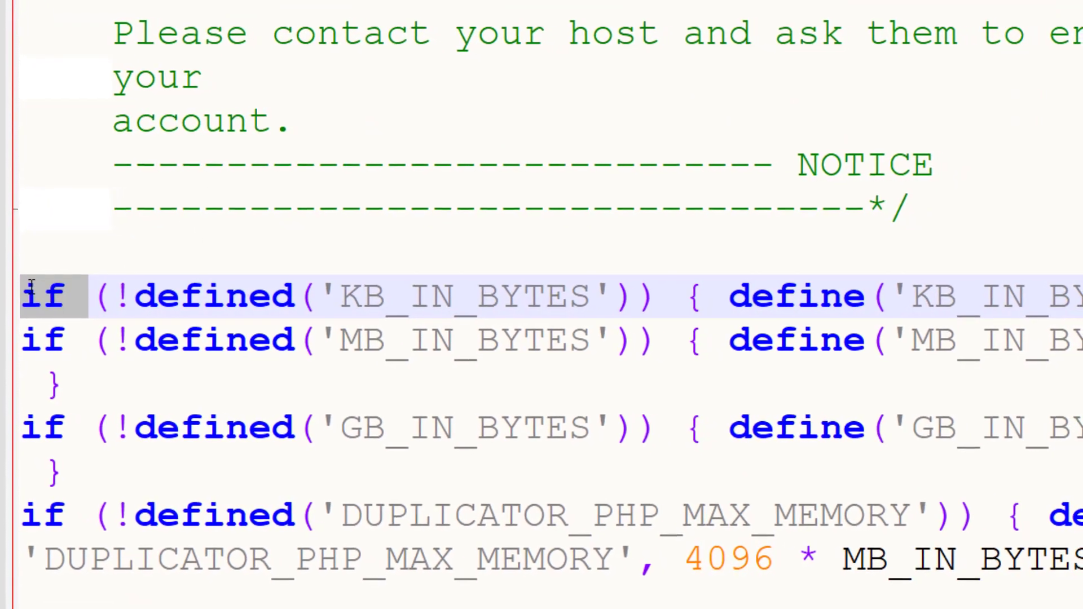
click(203, 164)
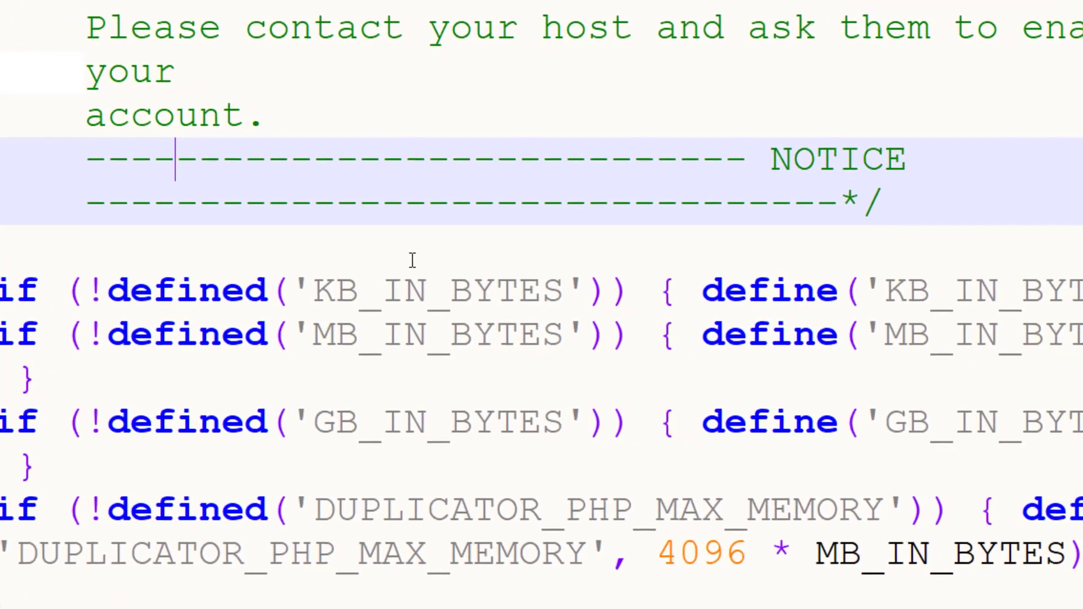
scroll(404, 254, down, 10)
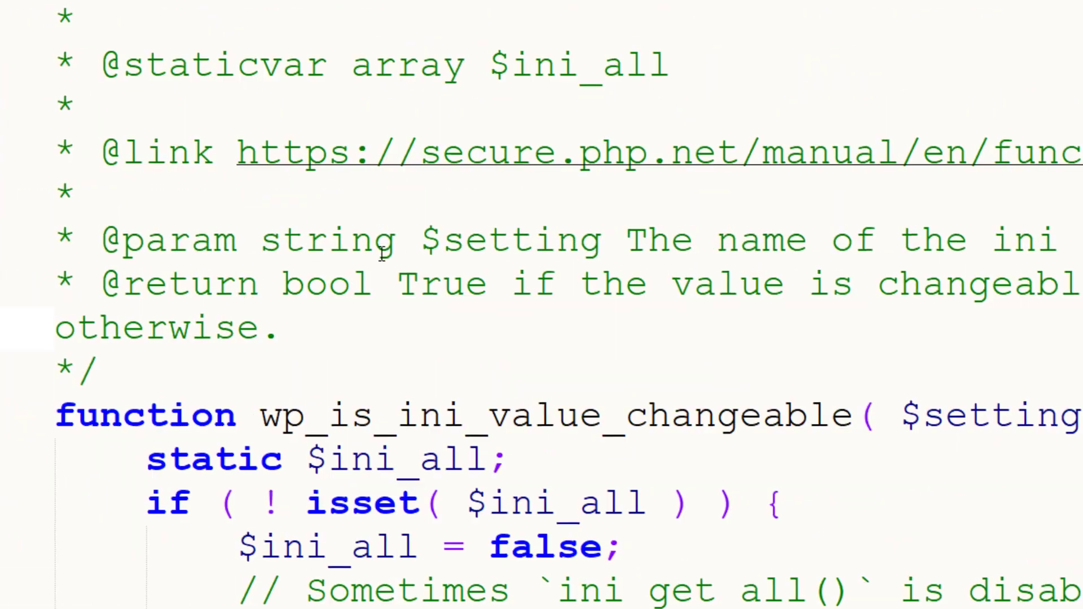
scroll(382, 254, down, 20)
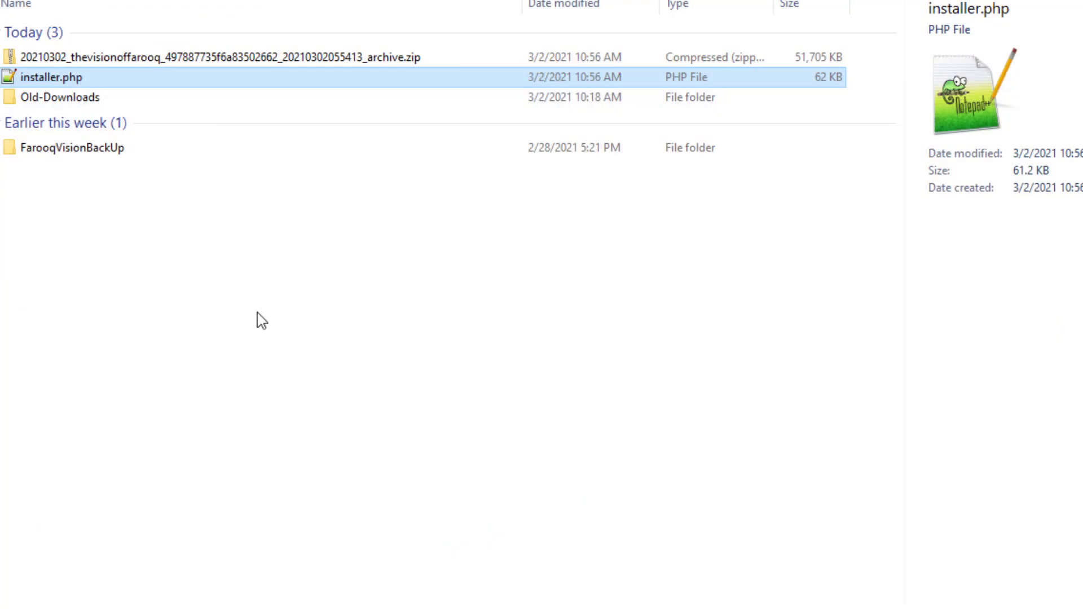
Extract the package archive zip with 7-Zip into a same-named folder in Downloads
click(172, 91)
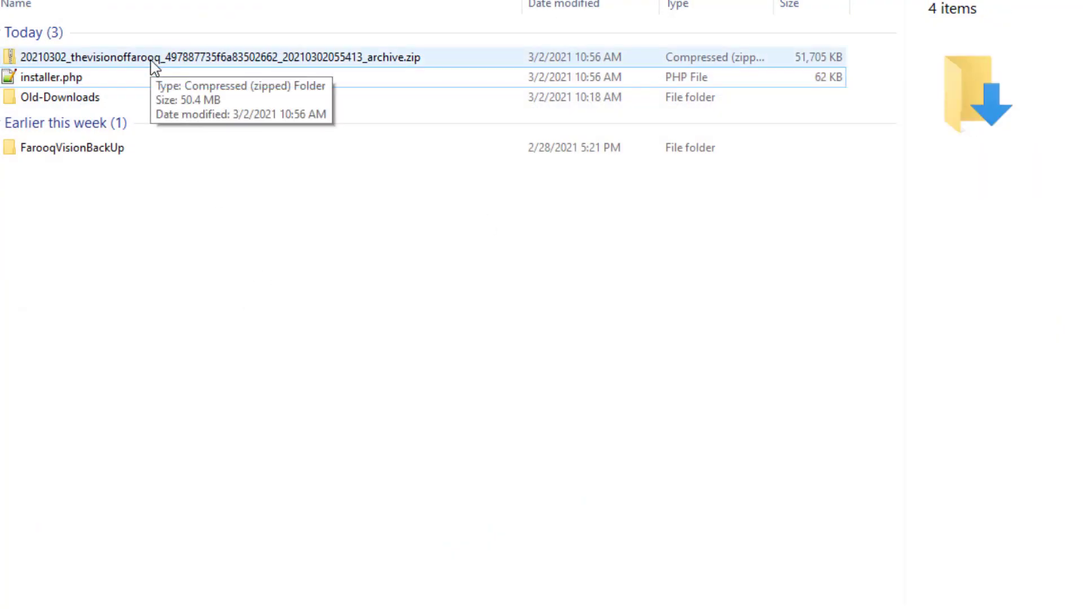
click(152, 66)
right_click(153, 65)
mouse_move(113, 194)
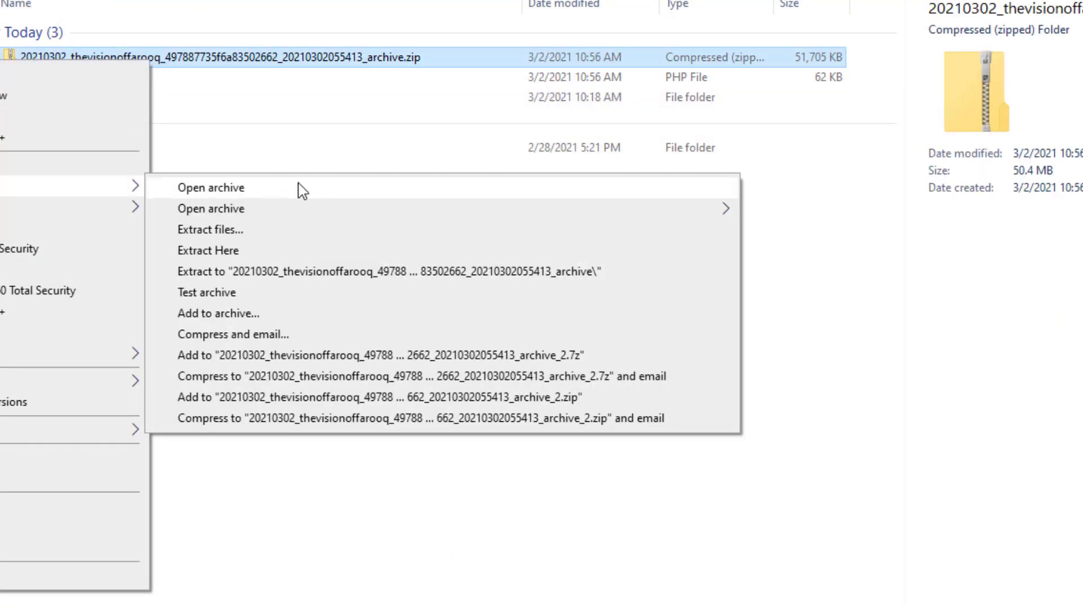
click(338, 276)
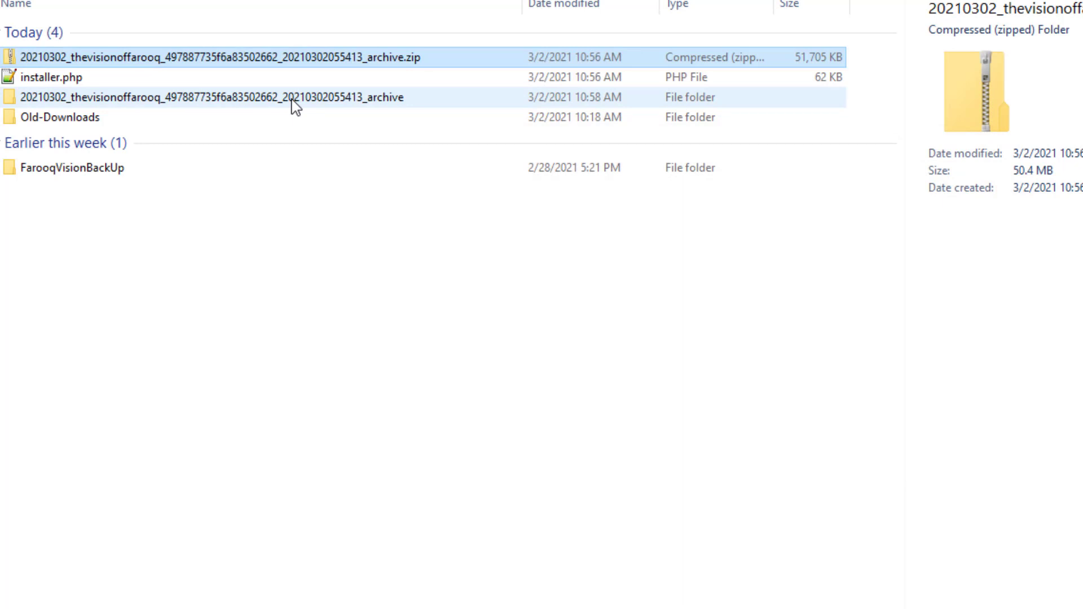
double_click(293, 100)
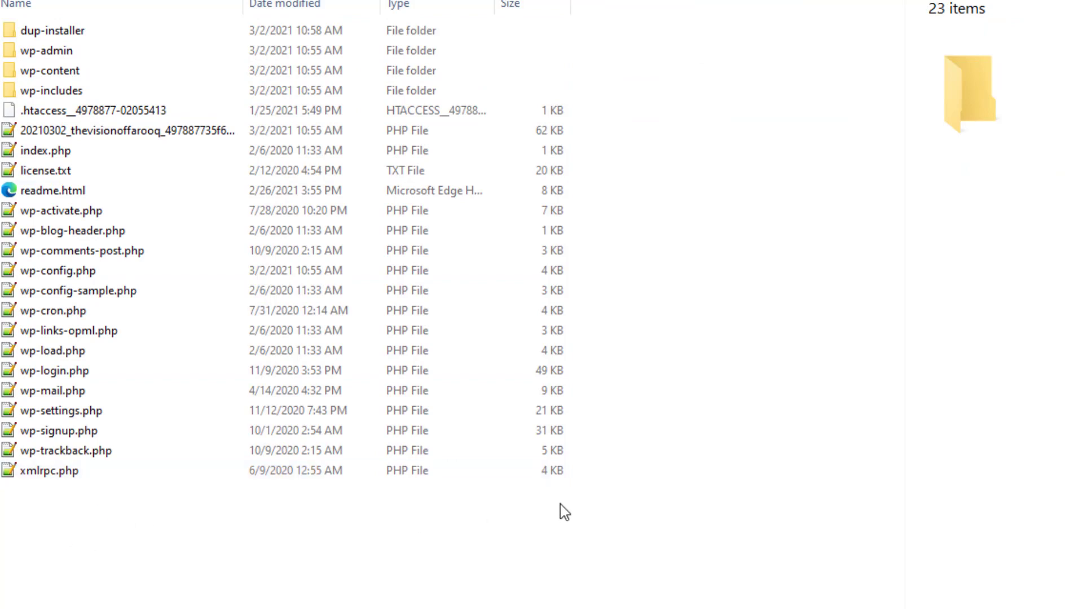
drag(561, 503, 22, 29)
click(330, 604)
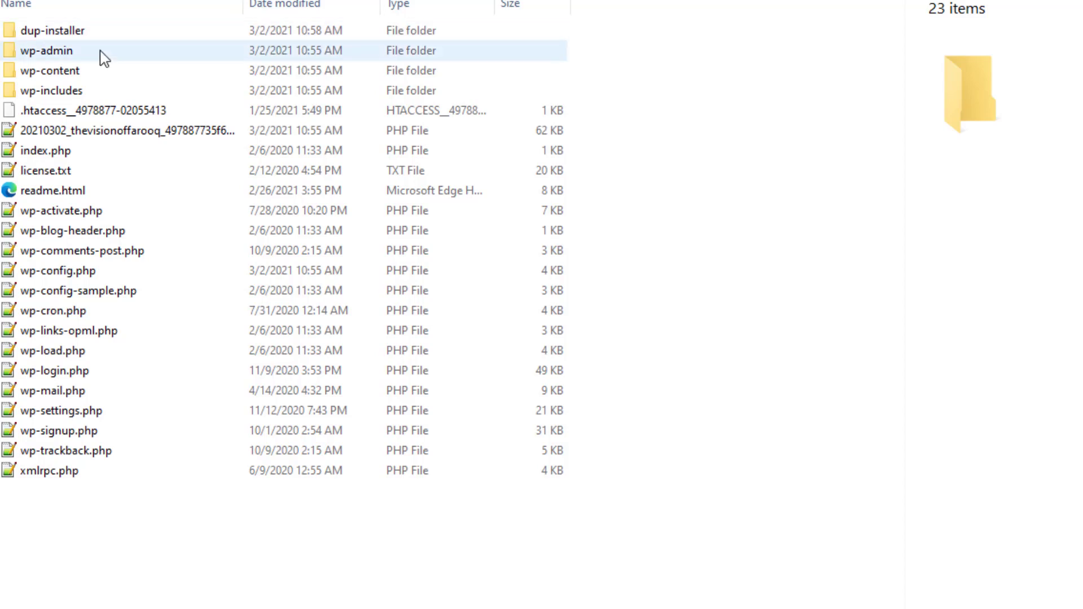
click(69, 70)
double_click(69, 70)
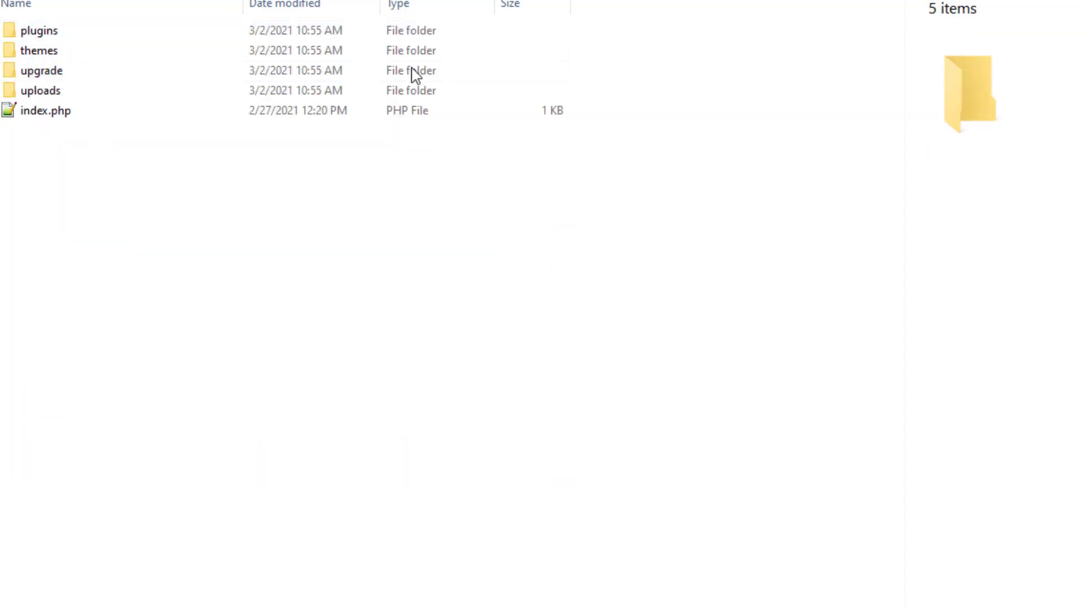
key(alt+Left)
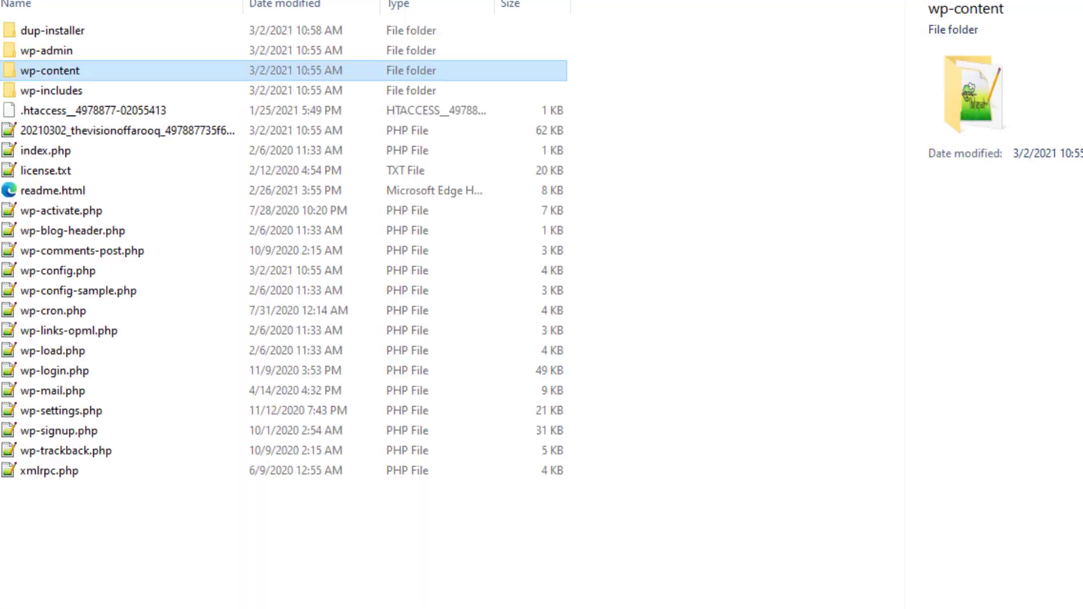
double_click(83, 33)
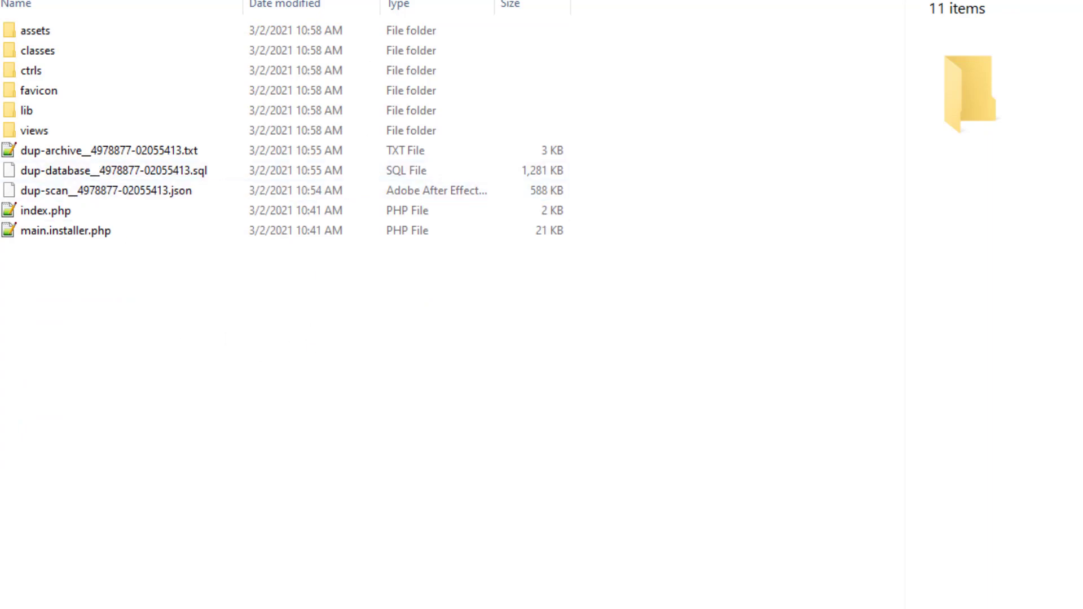
key(alt+Up)
key(alt+Up)
click(252, 276)
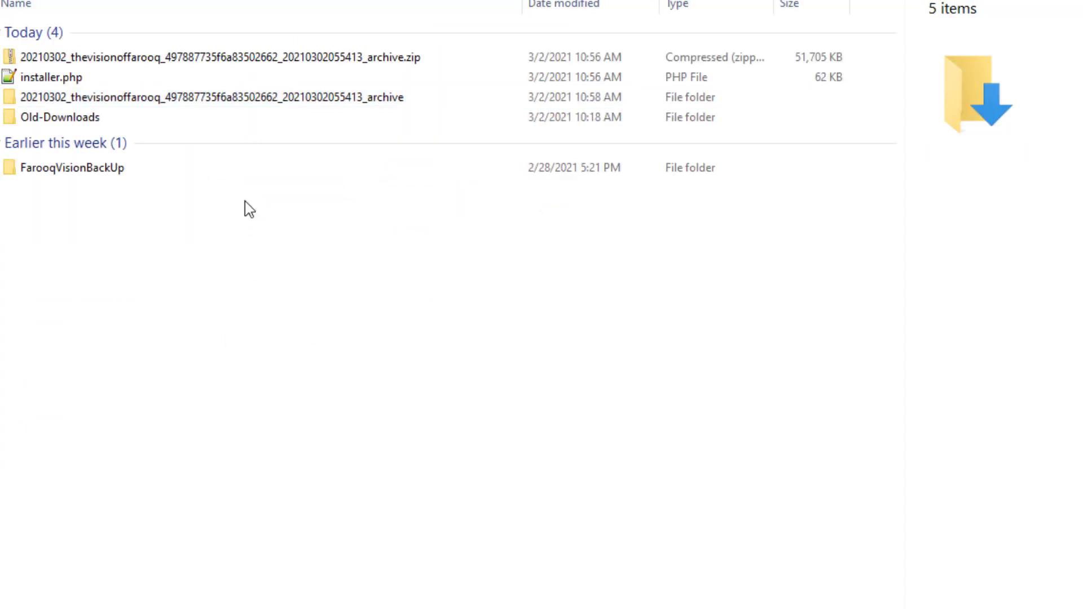
click(269, 101)
Permanently delete the extracted archive folder, keeping the zip and installer.php in Downloads
key(shift+Delete)
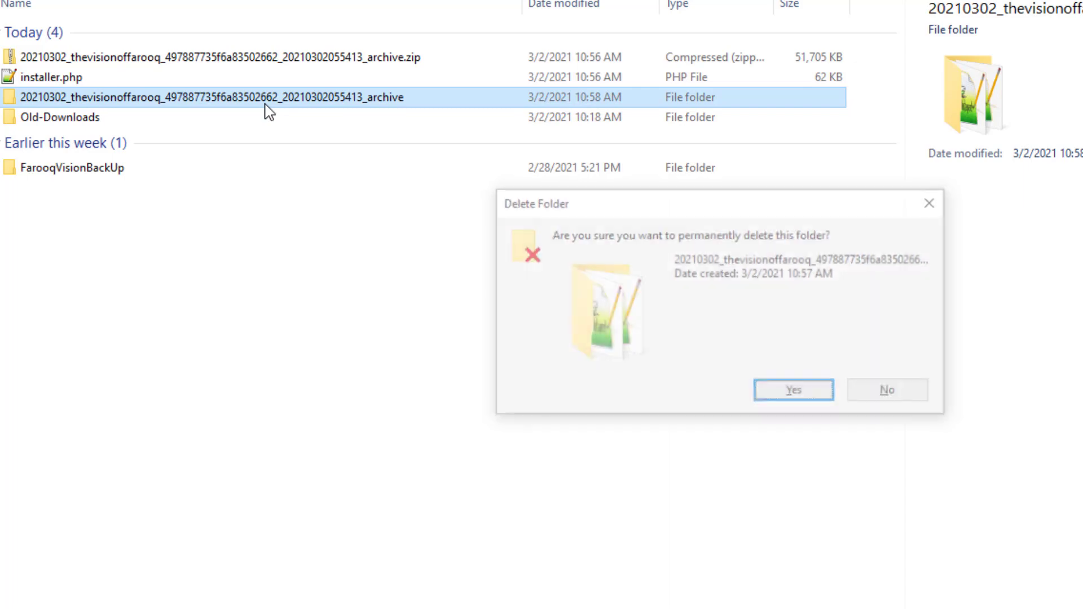
key(Return)
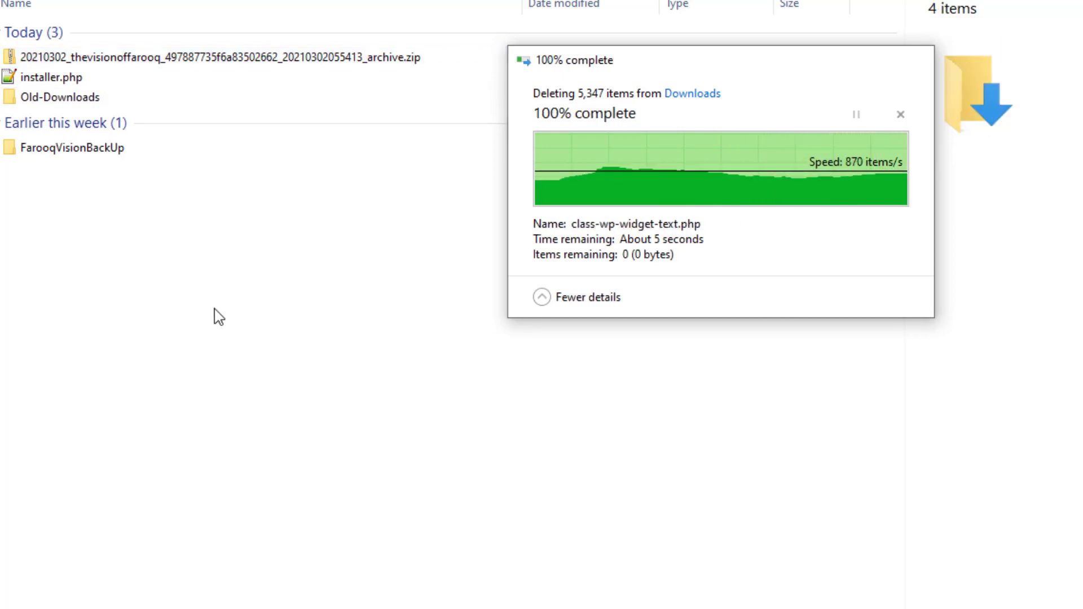
click(84, 77)
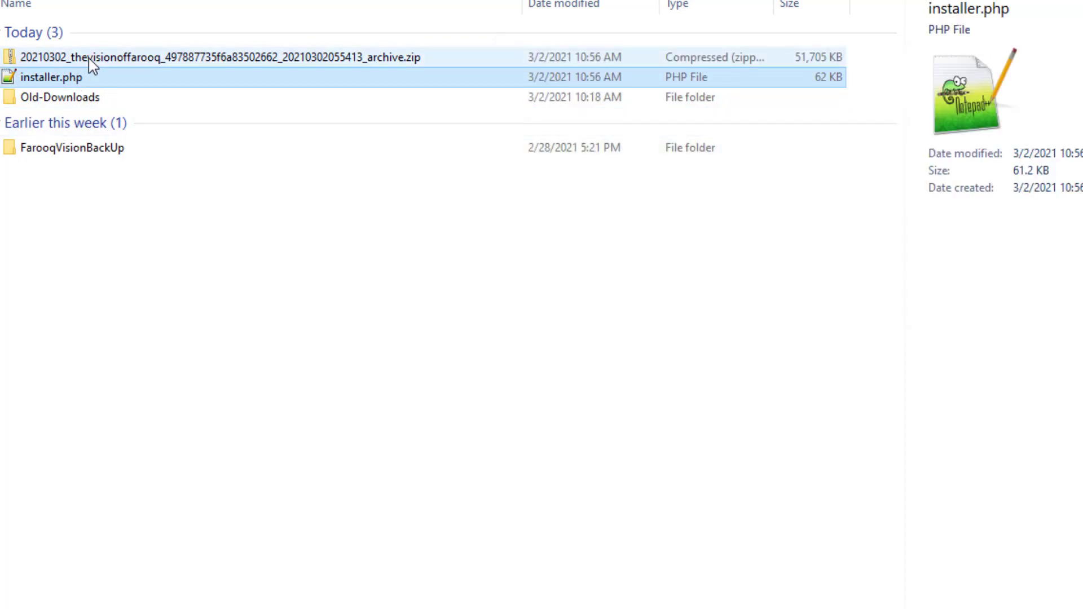
ctrl+click(93, 57)
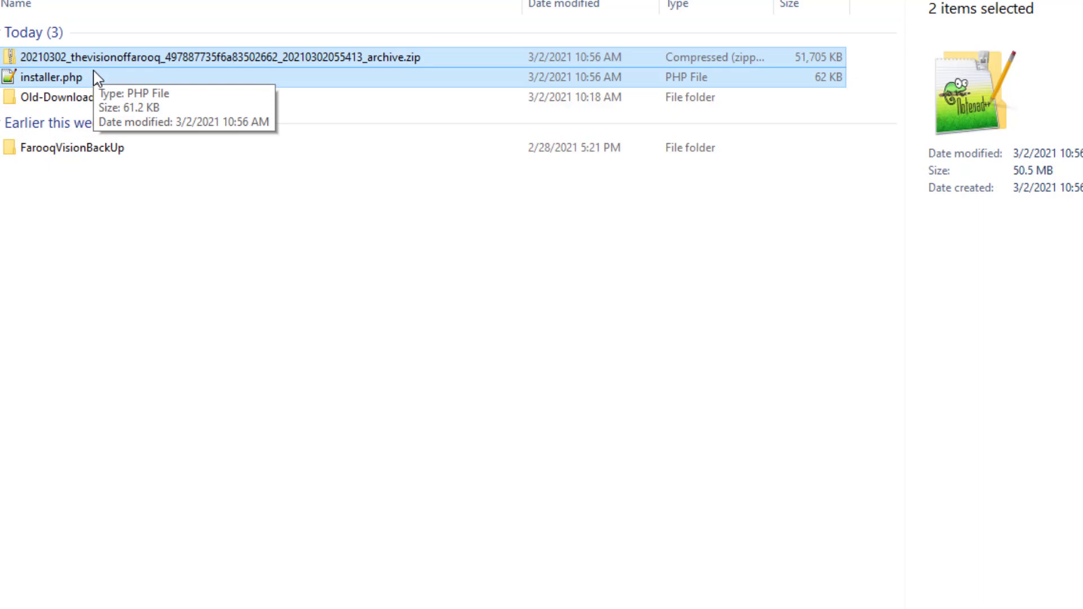
click(273, 283)
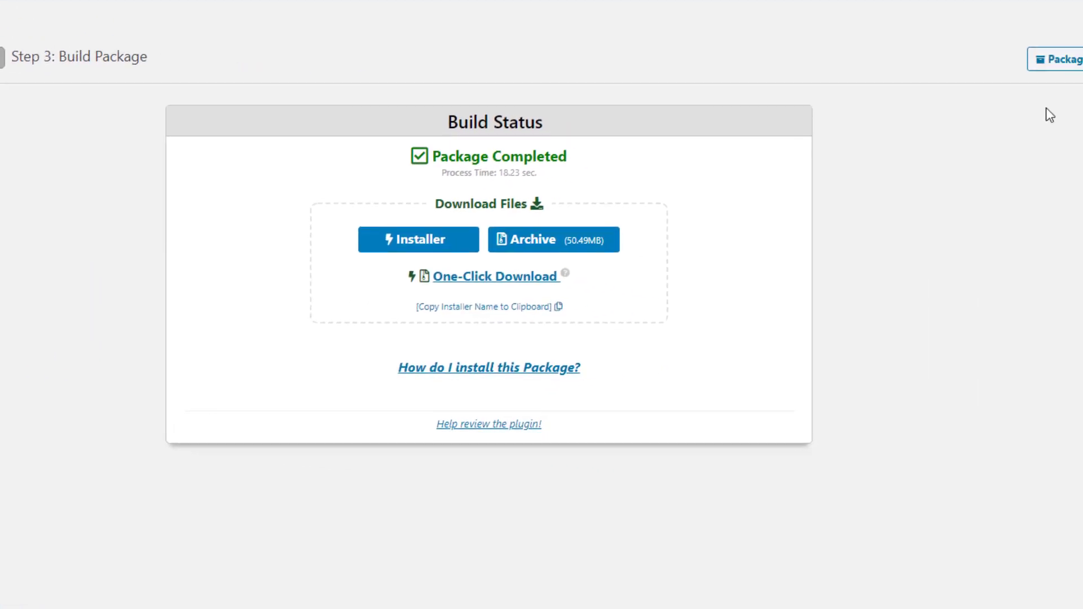
Copy the installer.php name and keep installer.php as Duplicator's installer save-as name
click(997, 58)
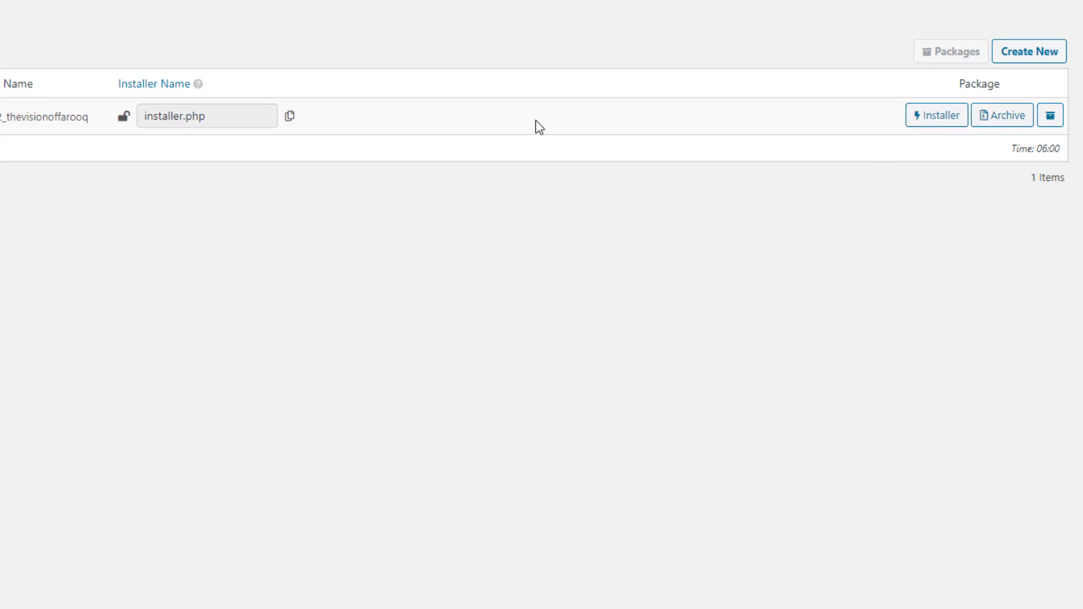
click(291, 118)
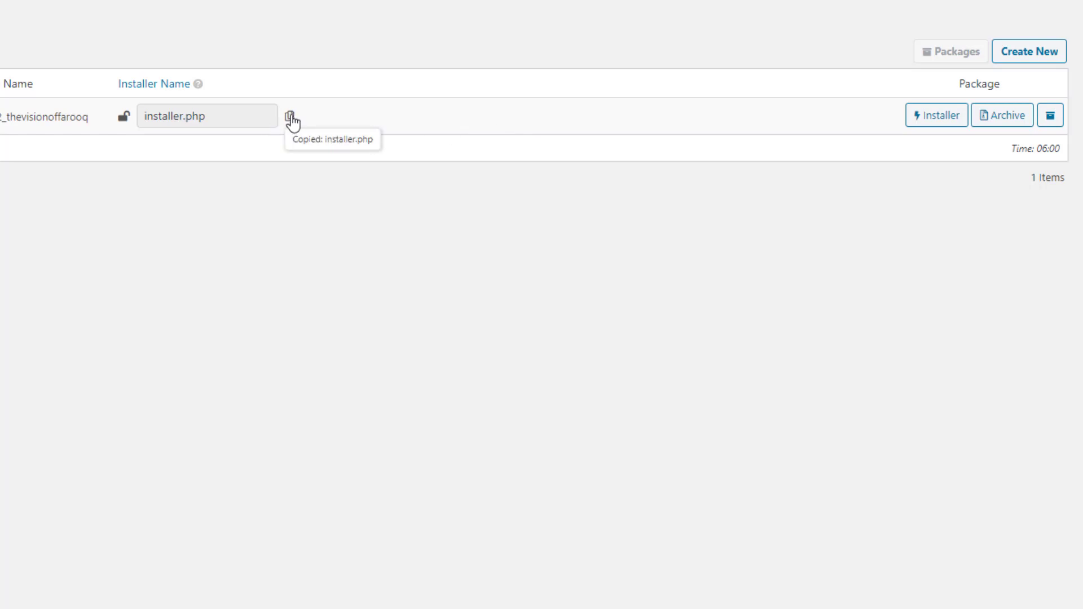
click(161, 89)
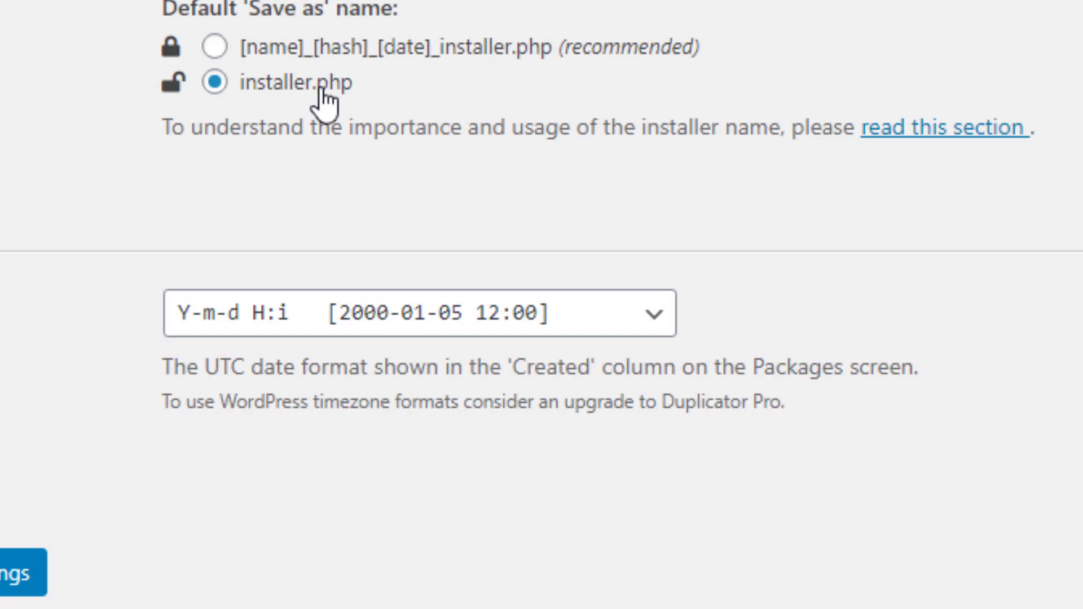
click(217, 50)
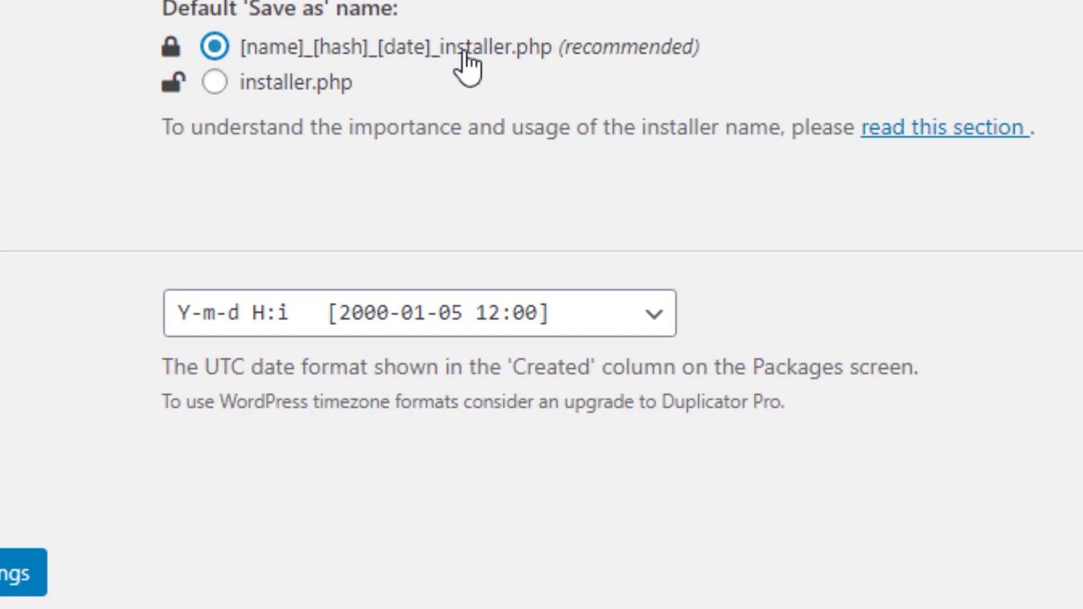
click(215, 82)
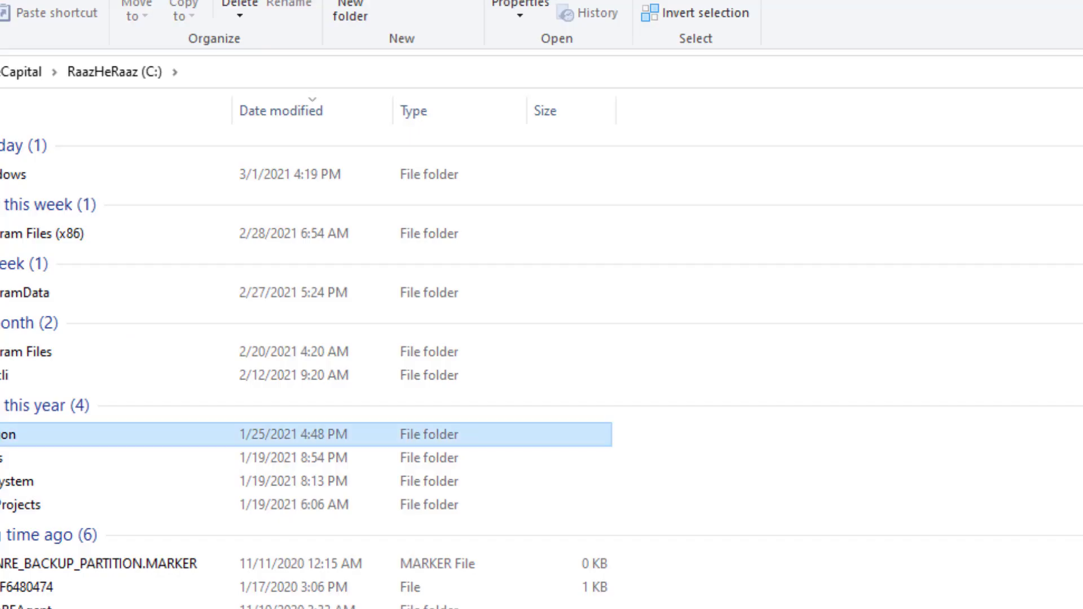
Check C:\laragon\www\FarooqVision\wp-content\backups-dup-lite for the package files, then return to the site root
double_click(23, 433)
double_click(26, 123)
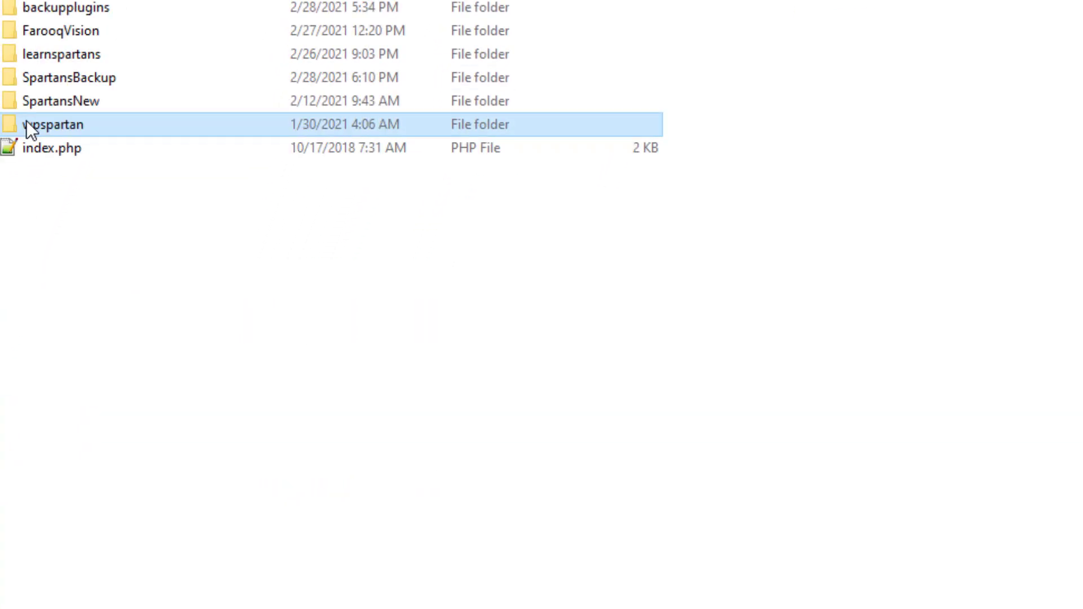
click(306, 350)
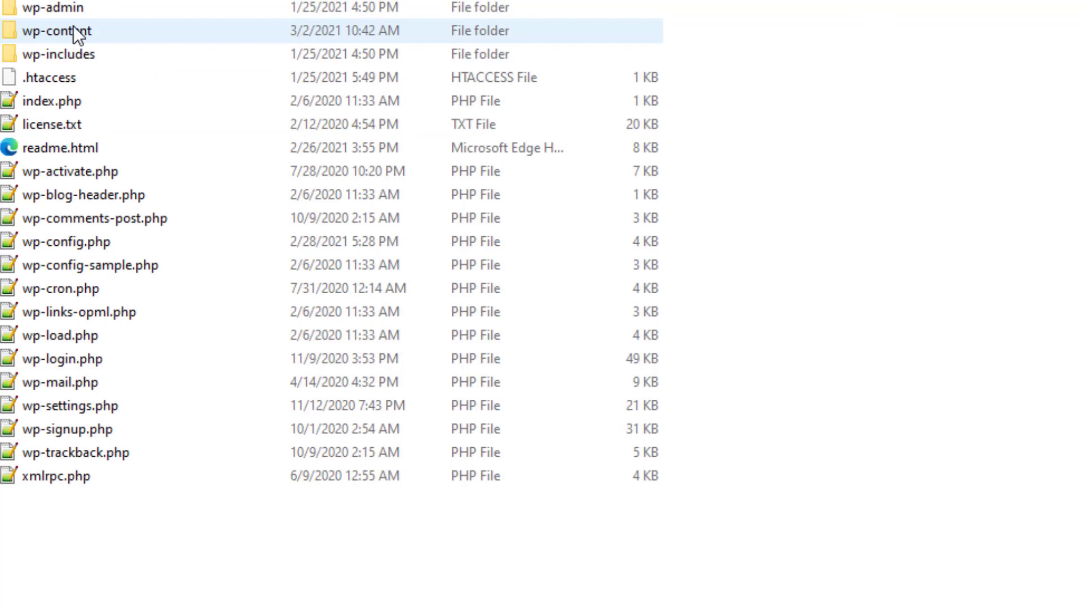
double_click(73, 26)
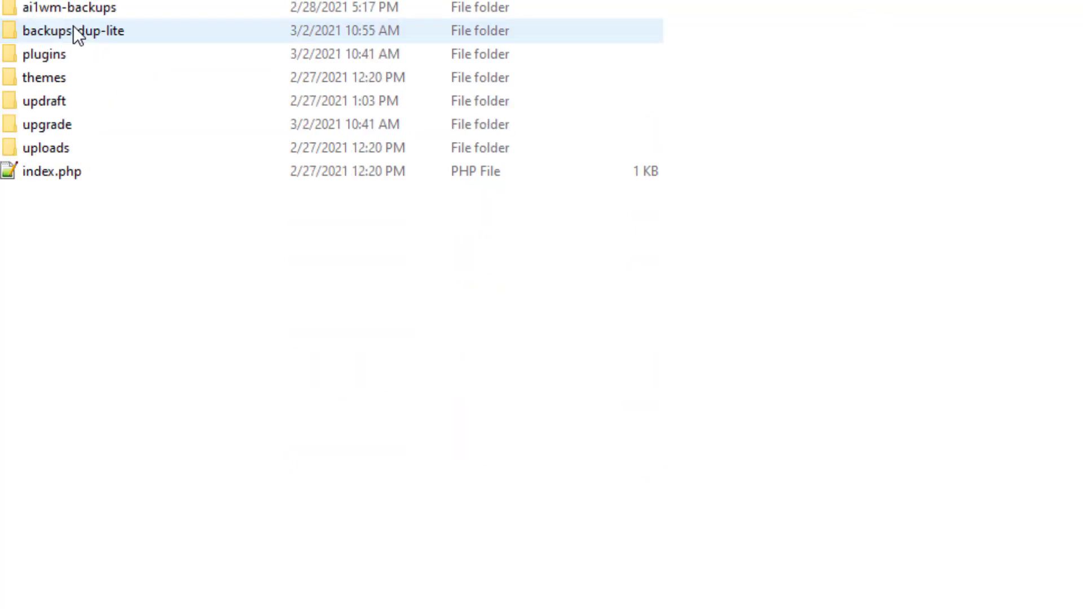
mouse_move(109, 36)
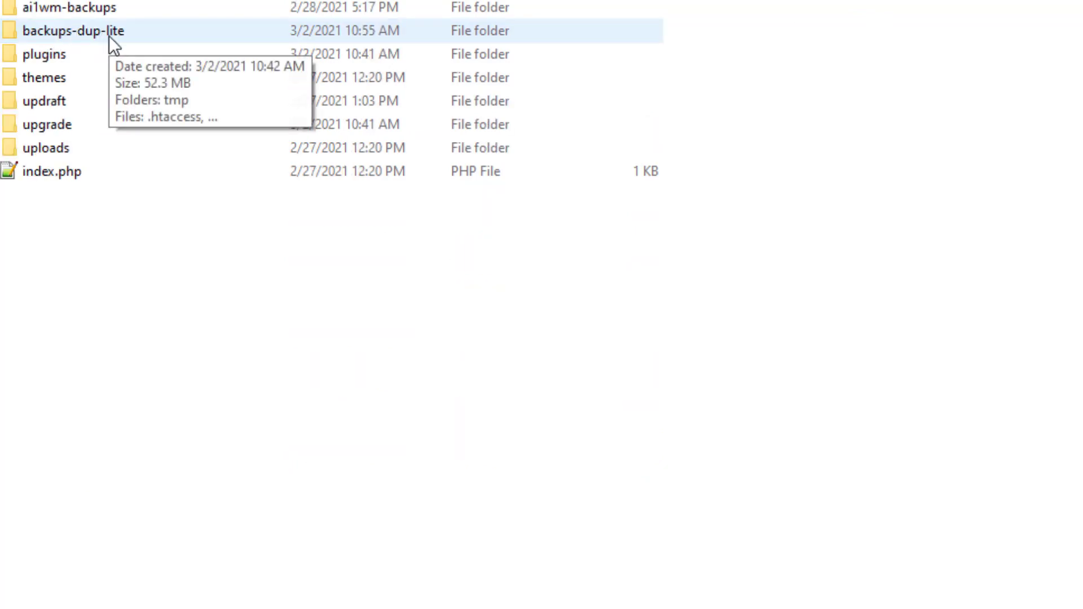
double_click(109, 36)
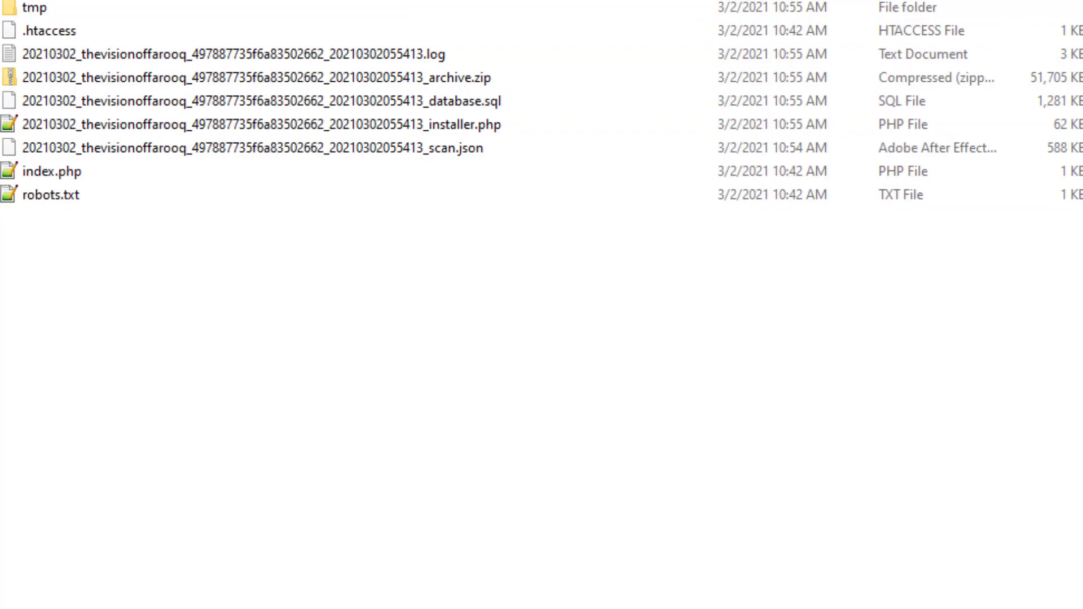
key(alt+Up)
key(alt+Up)
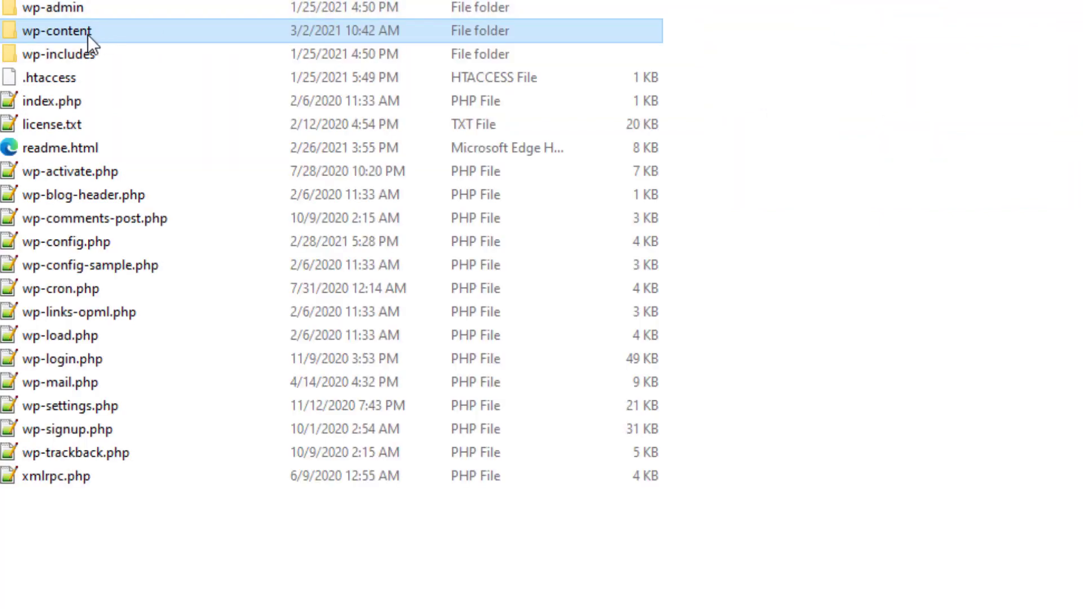
mouse_move(87, 35)
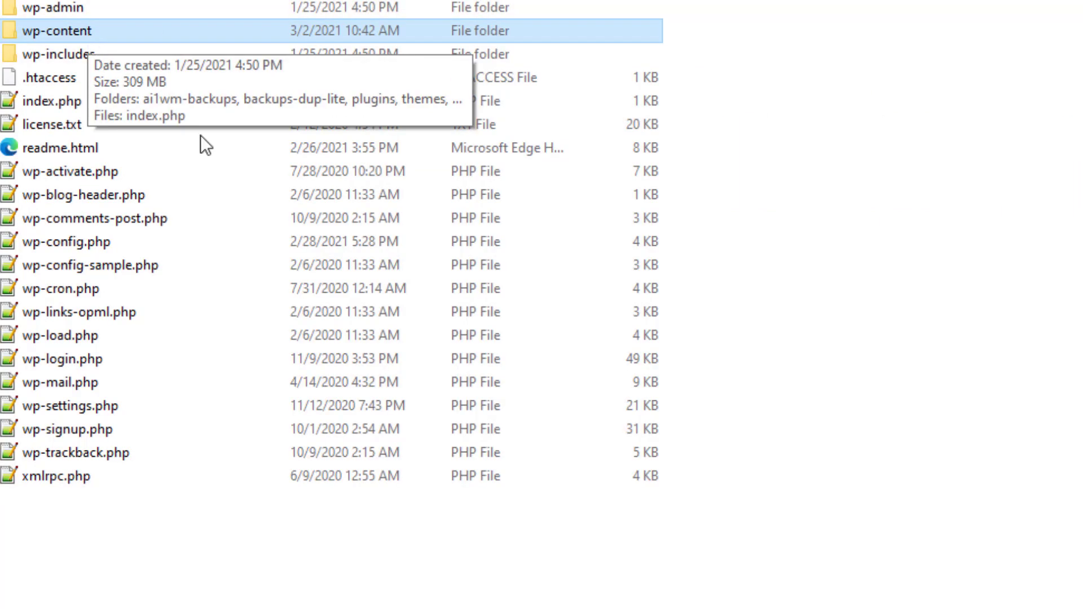
click(1044, 571)
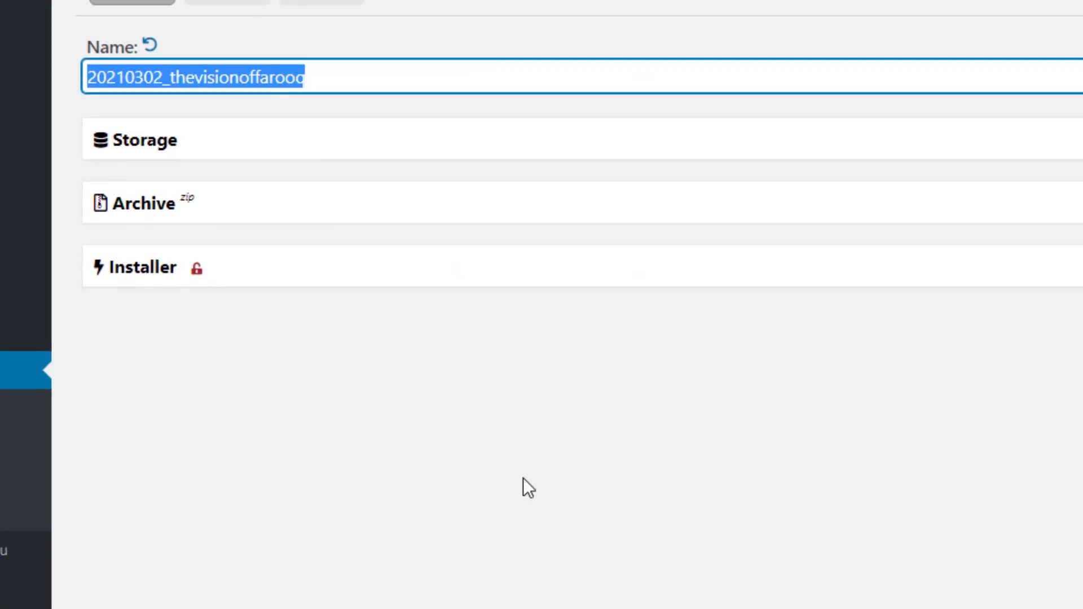
Go back to the Duplicator package setup tab, then switch to File Explorer
click(533, 453)
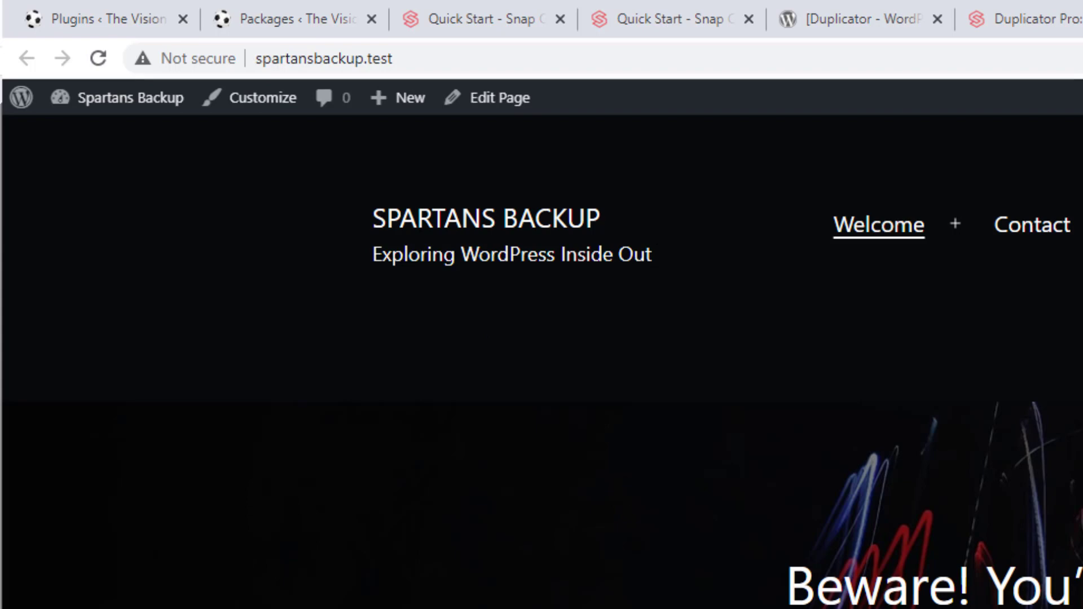
click(295, 8)
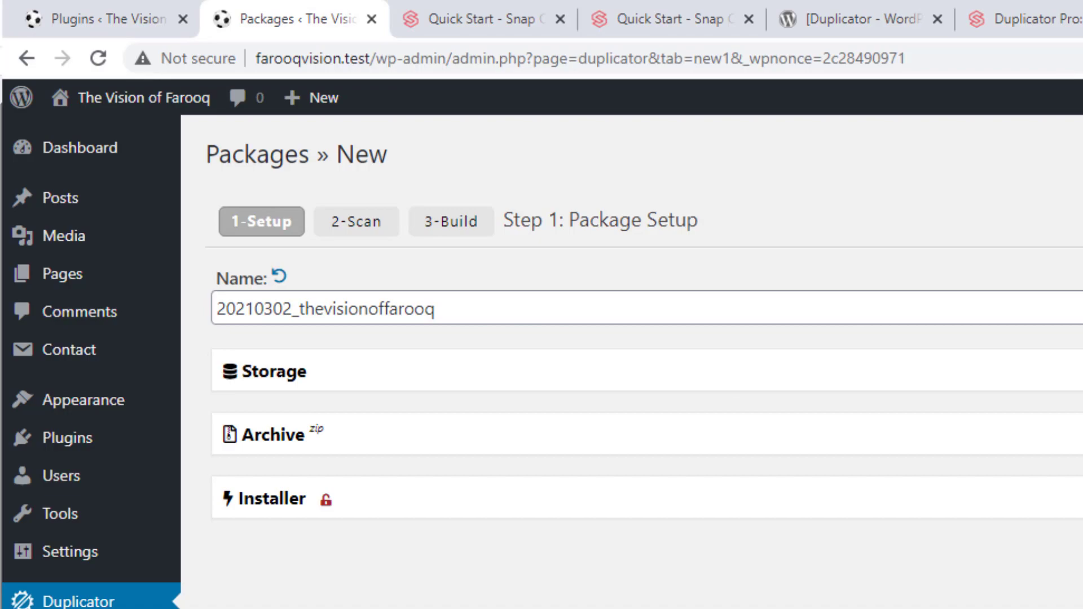
key(alt+Tab)
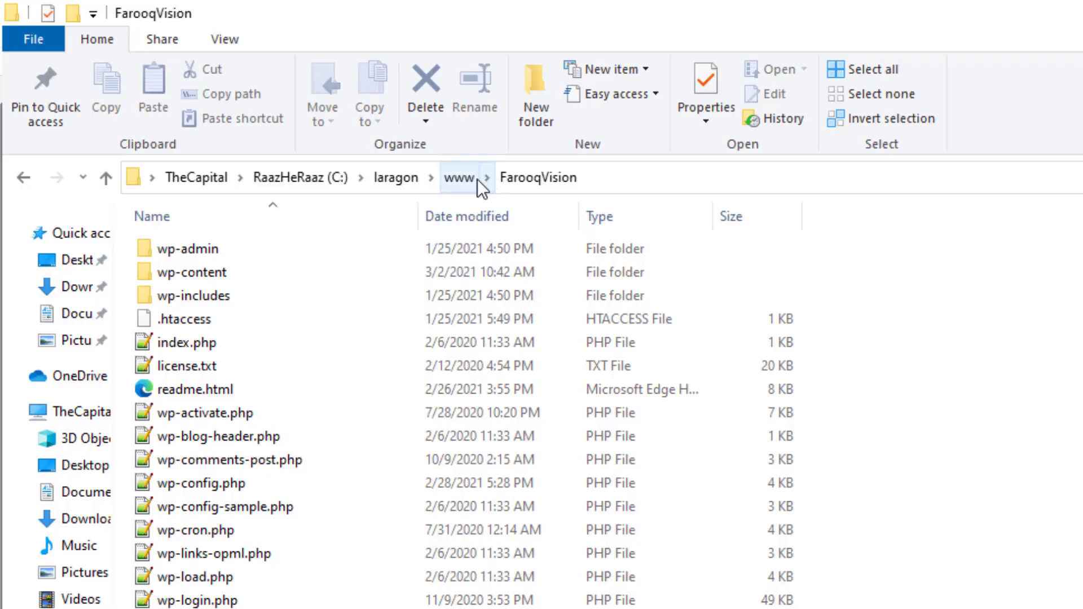
click(460, 179)
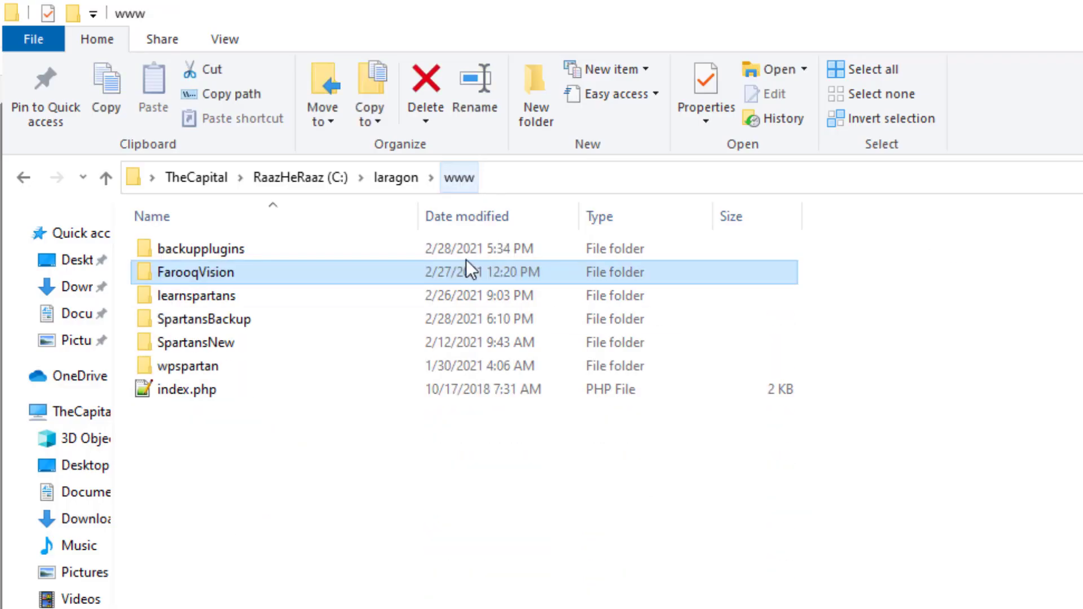
click(425, 544)
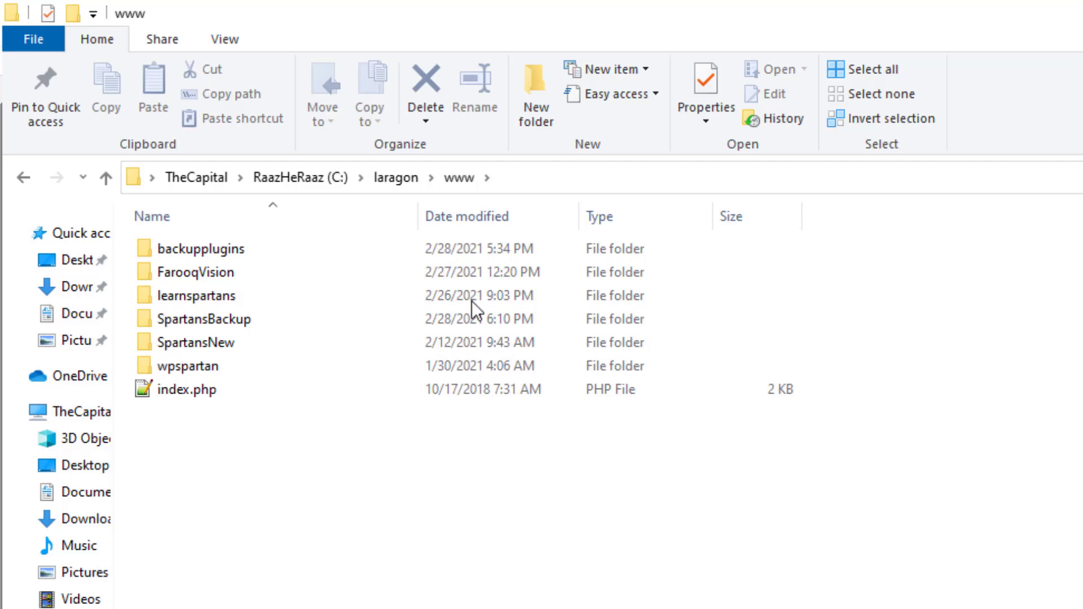
click(534, 108)
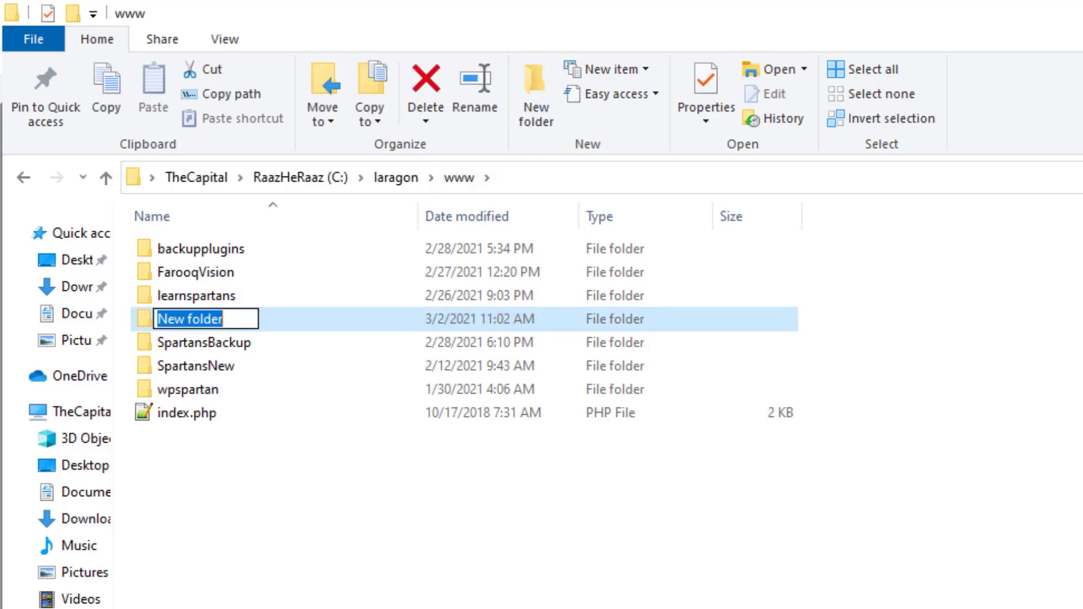
text(NewSpart)
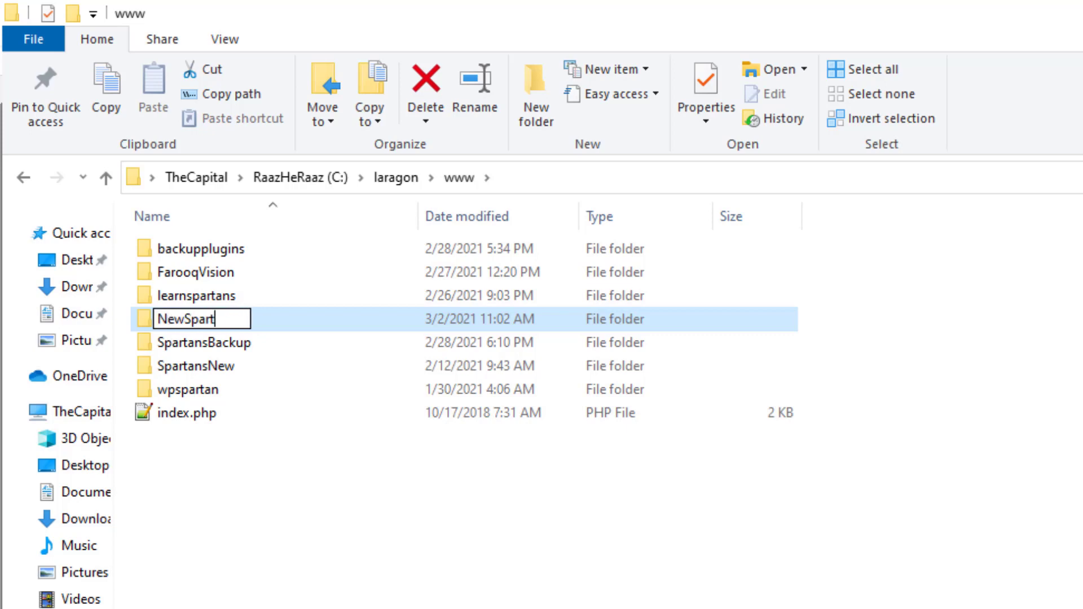
text(ansSite)
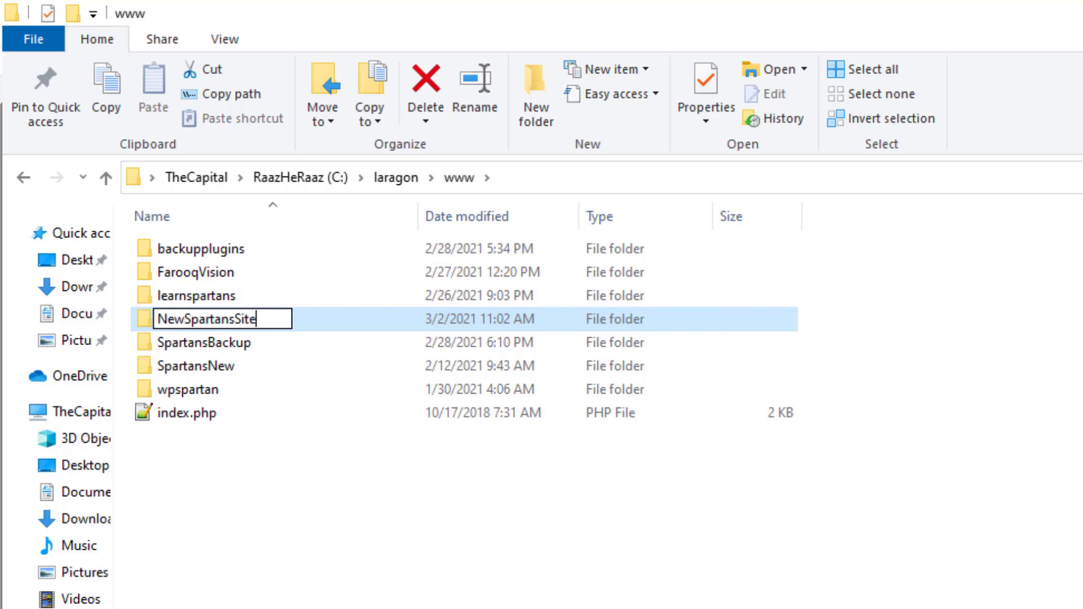
key(Return)
click(581, 605)
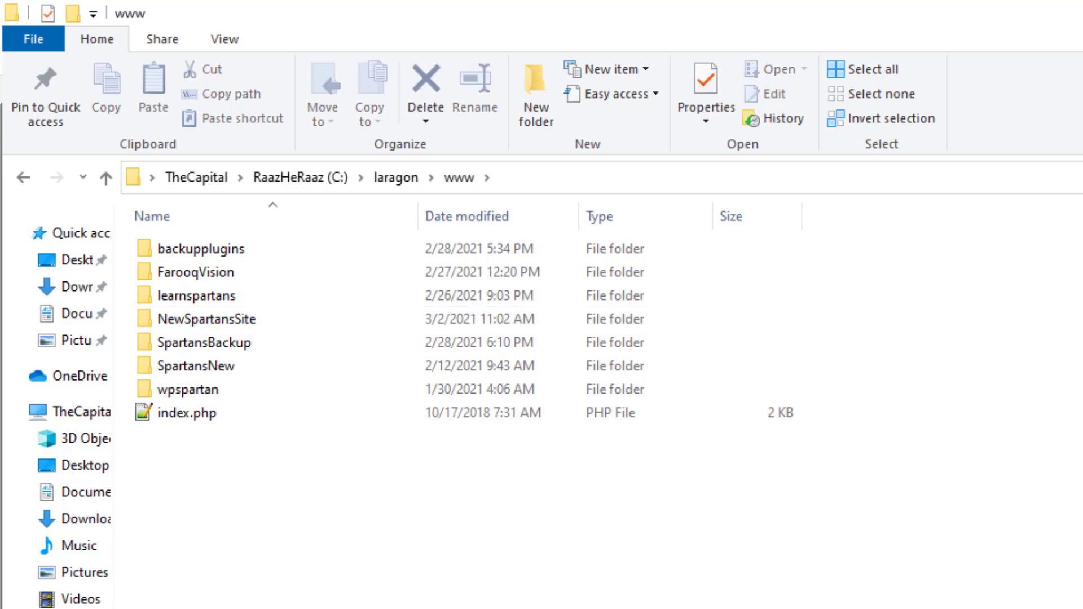
key(alt+Tab)
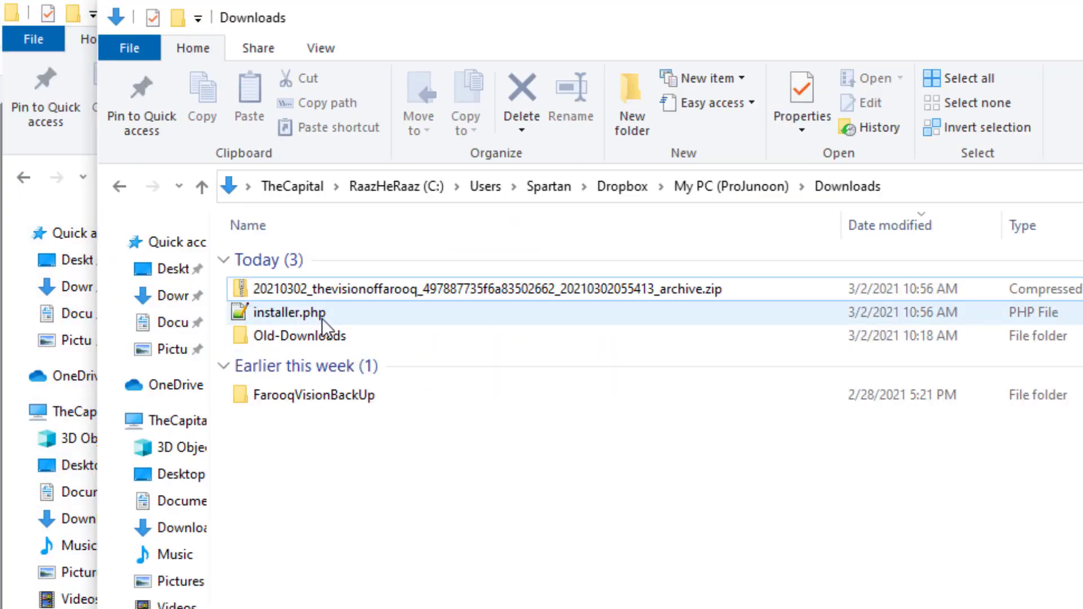
Copy installer.php and the archive zip from Downloads into the NewSpartansSite folder
click(325, 314)
ctrl+click(393, 286)
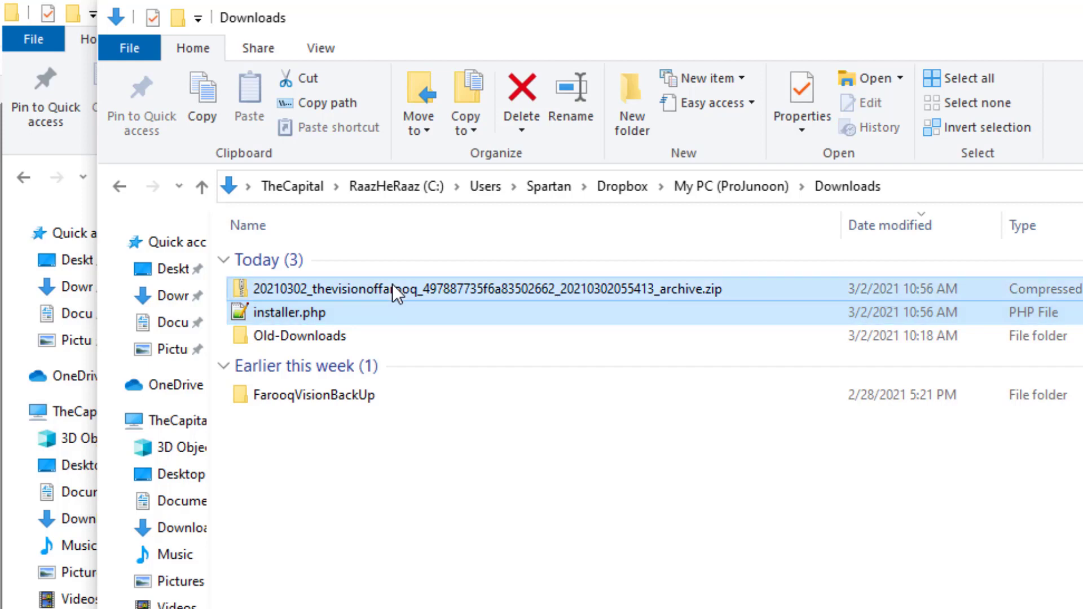
key(ctrl+c)
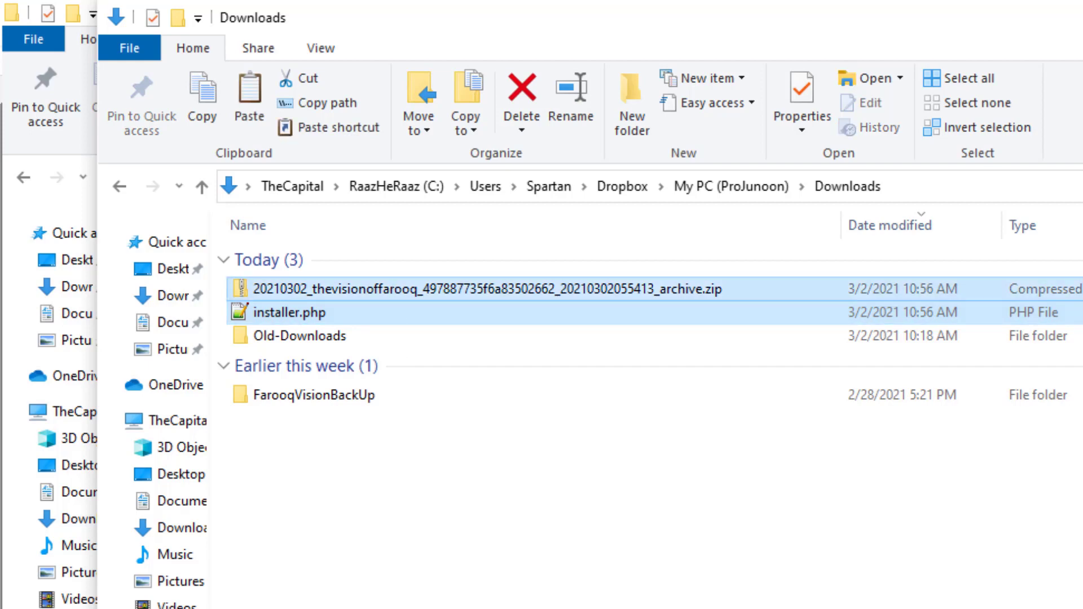
key(alt+Tab)
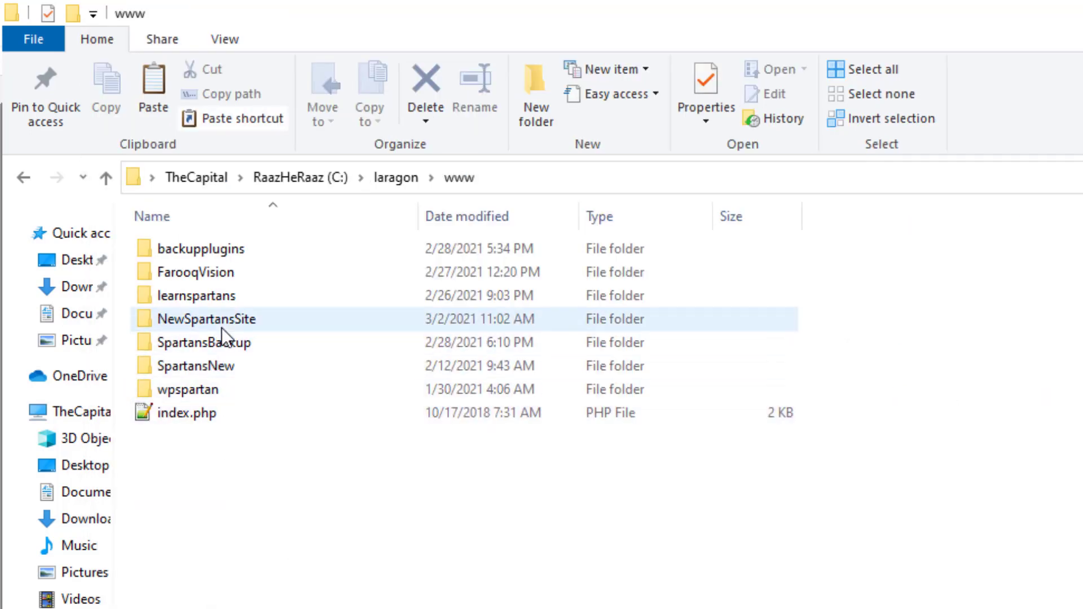
double_click(225, 321)
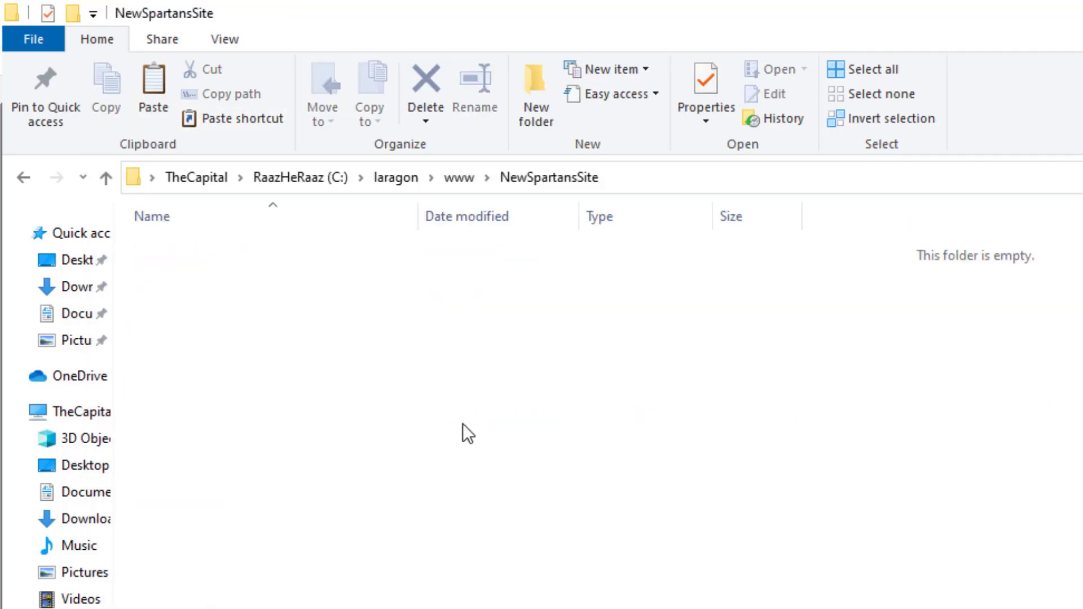
key(ctrl+v)
click(516, 442)
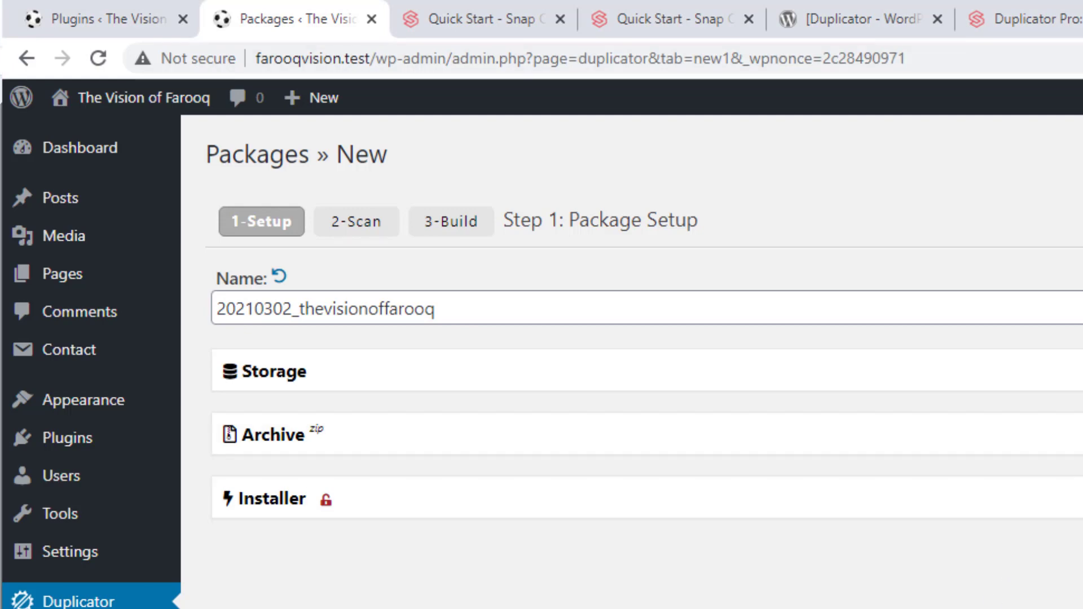
Load newspartanssite.test in a new Chrome tab
key(ctrl+t)
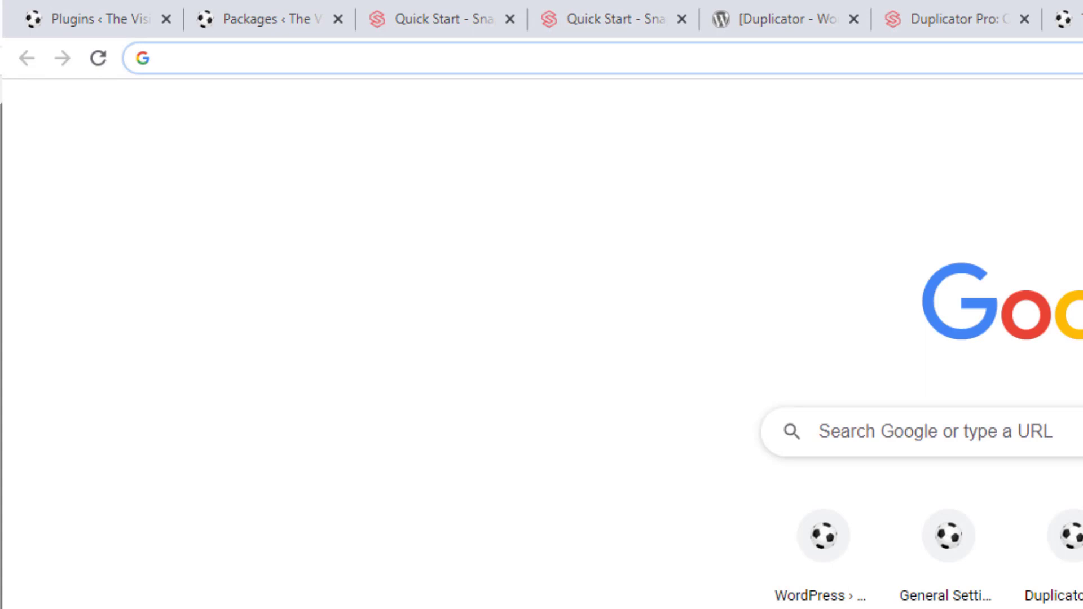
click(265, 10)
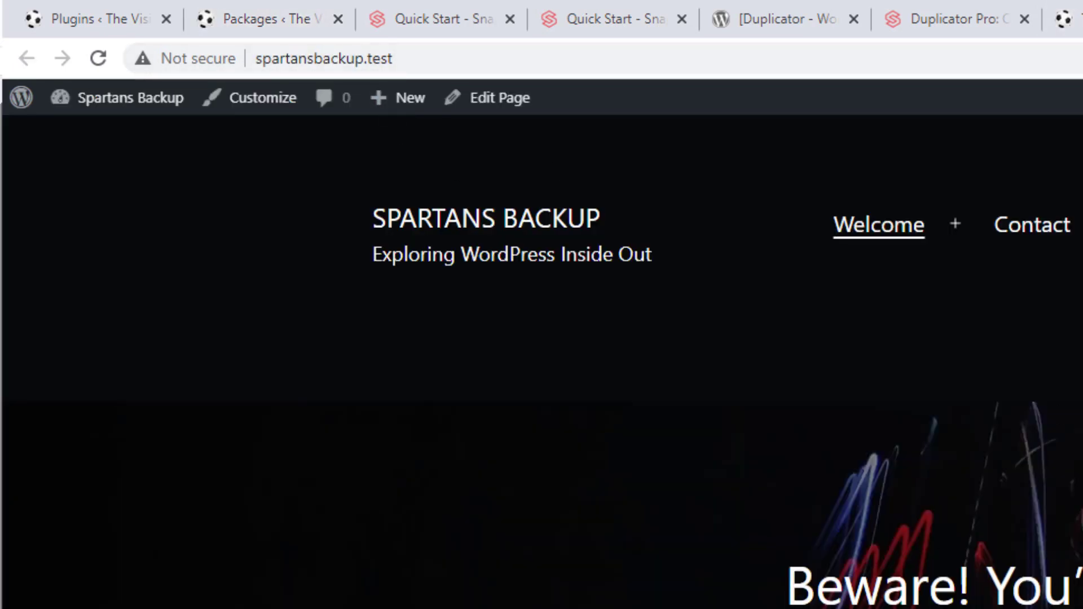
key(alt+Tab)
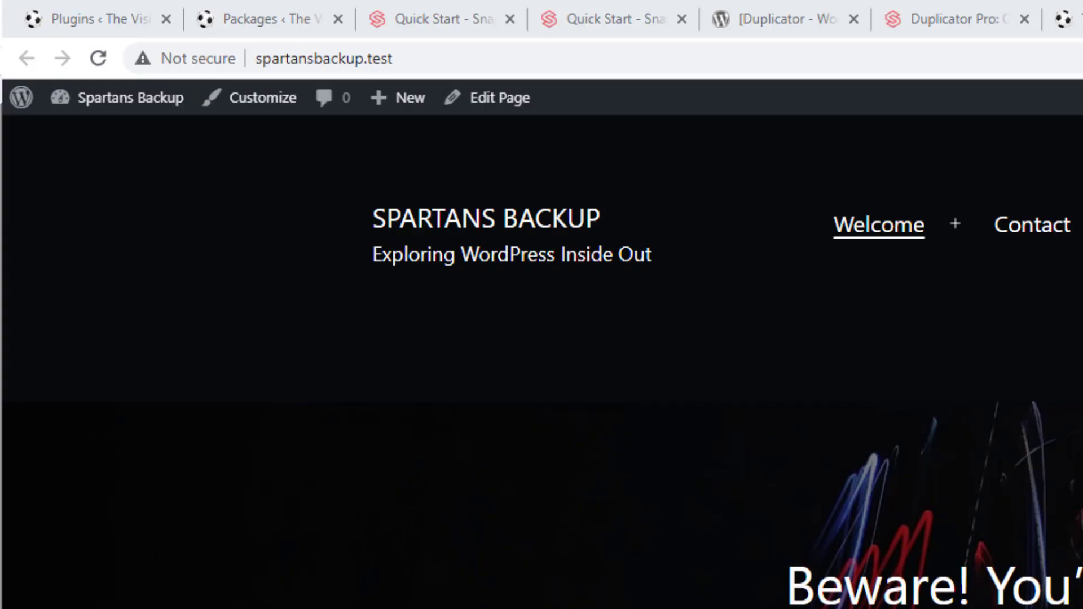
key(ctrl+t)
text(n)
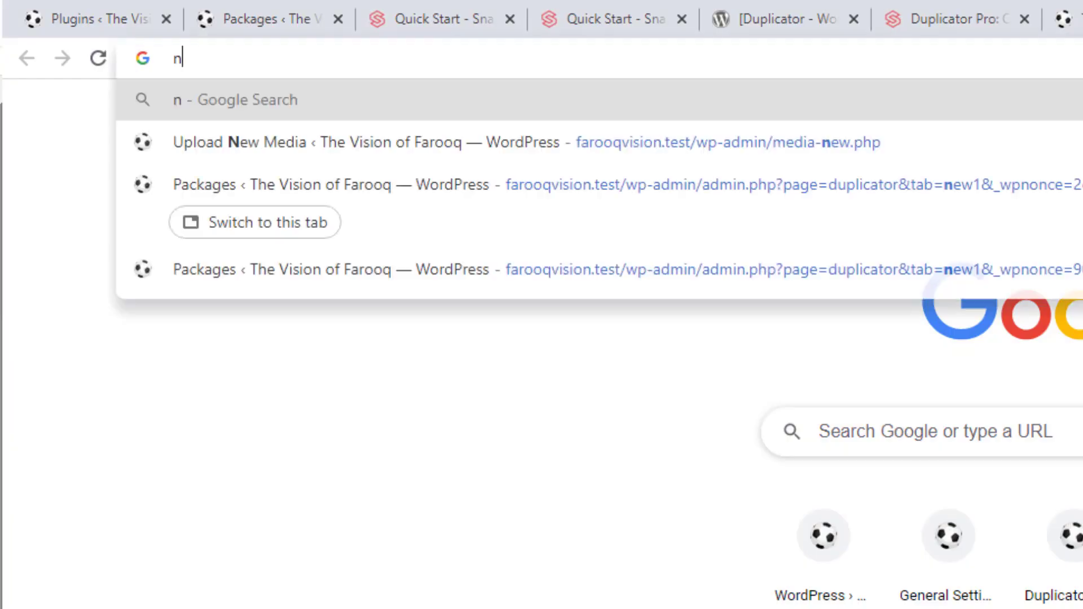
text(ewspartans)
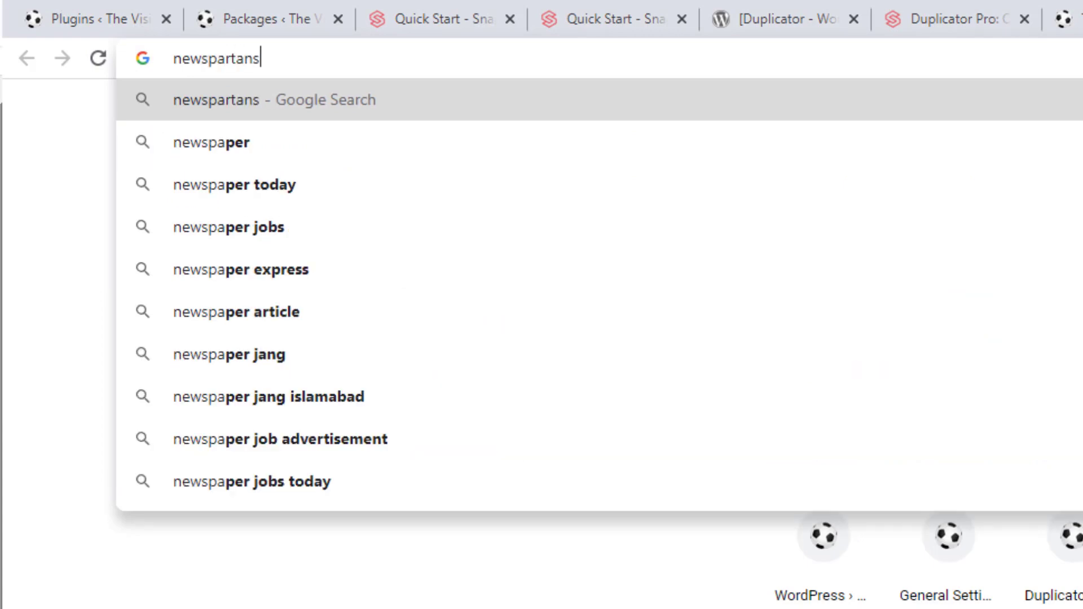
text(site)
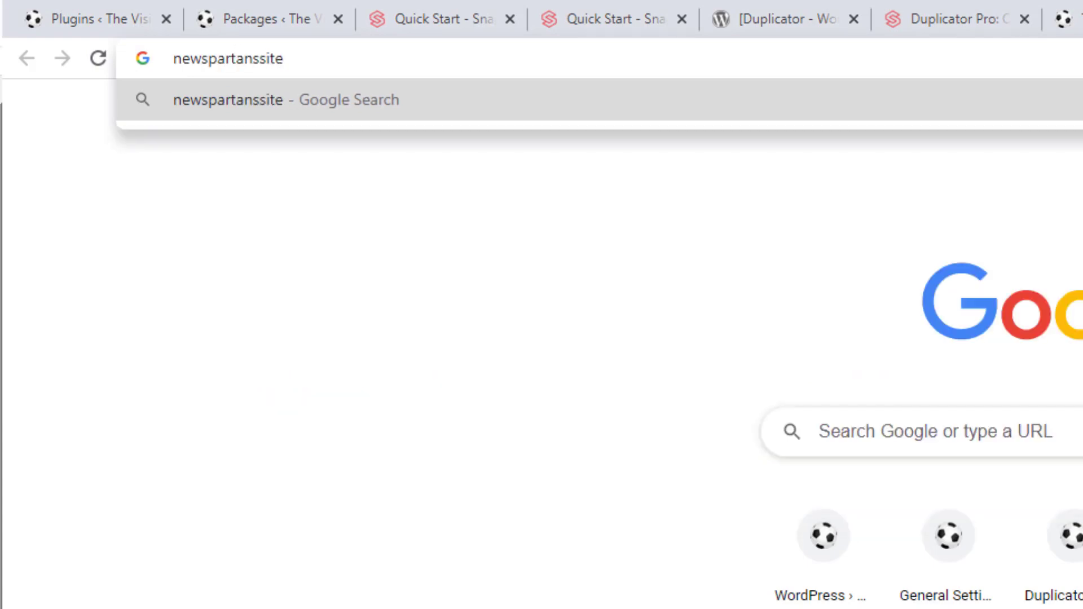
text(.test)
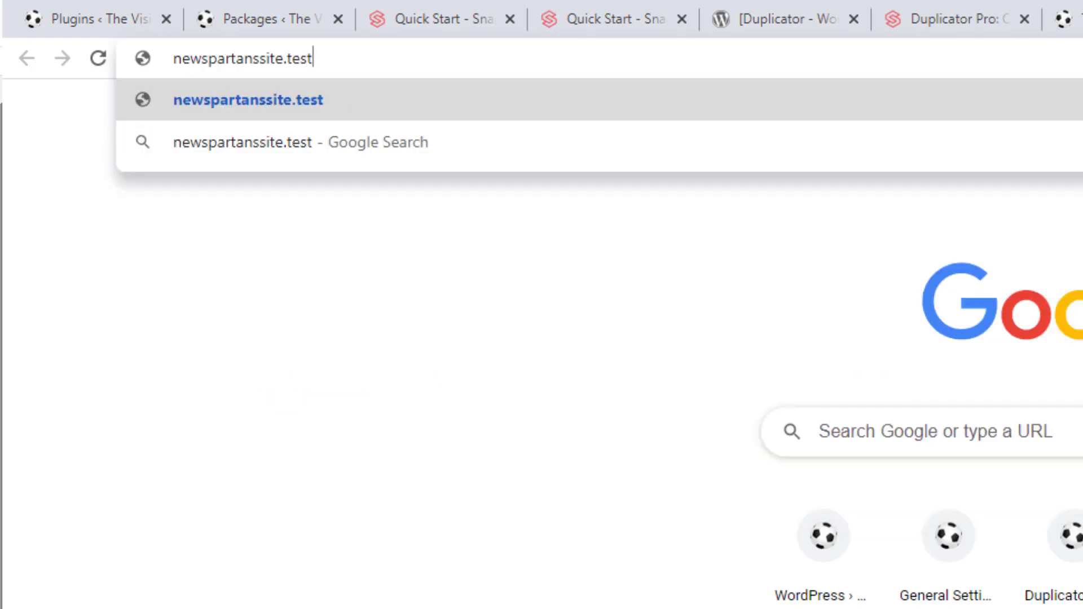
key(Return)
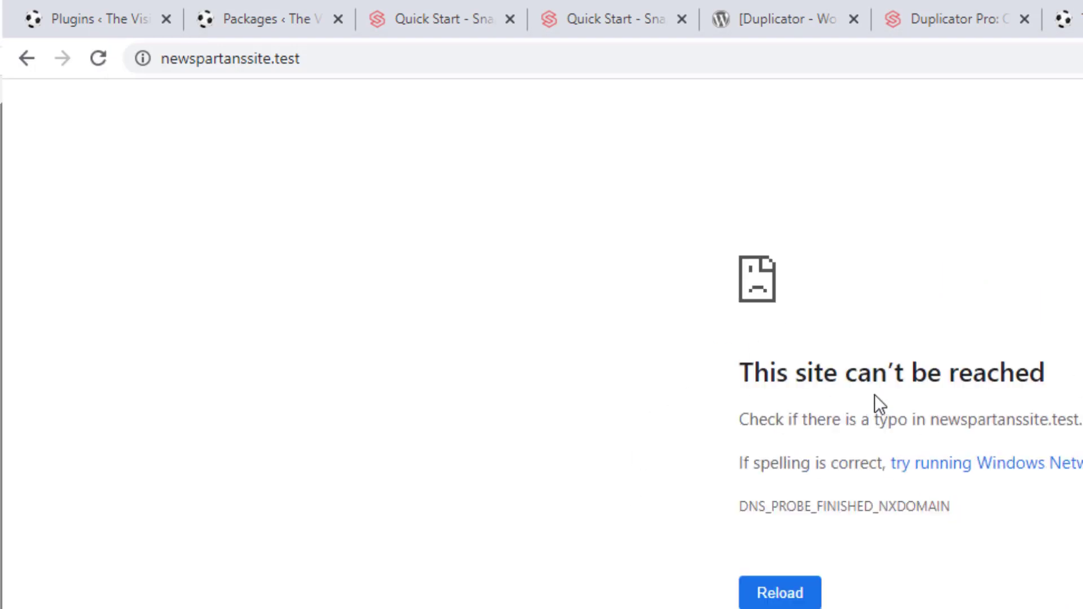
Retry newspartanssite.test/installer.php in Chrome; it still can't be reached, so switch to Laragon
click(389, 56)
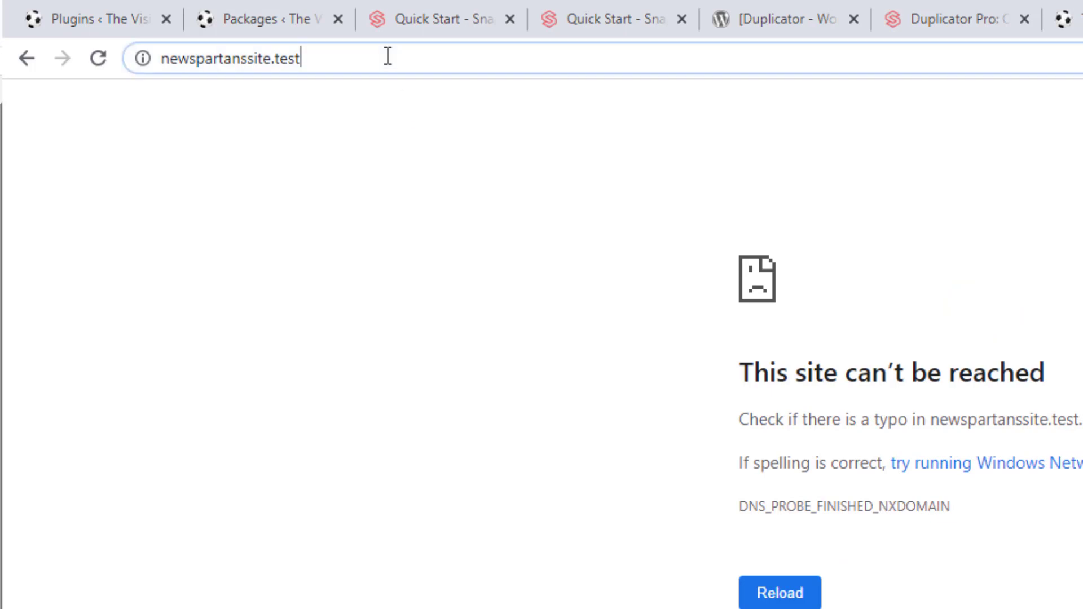
click(411, 66)
text(/instal)
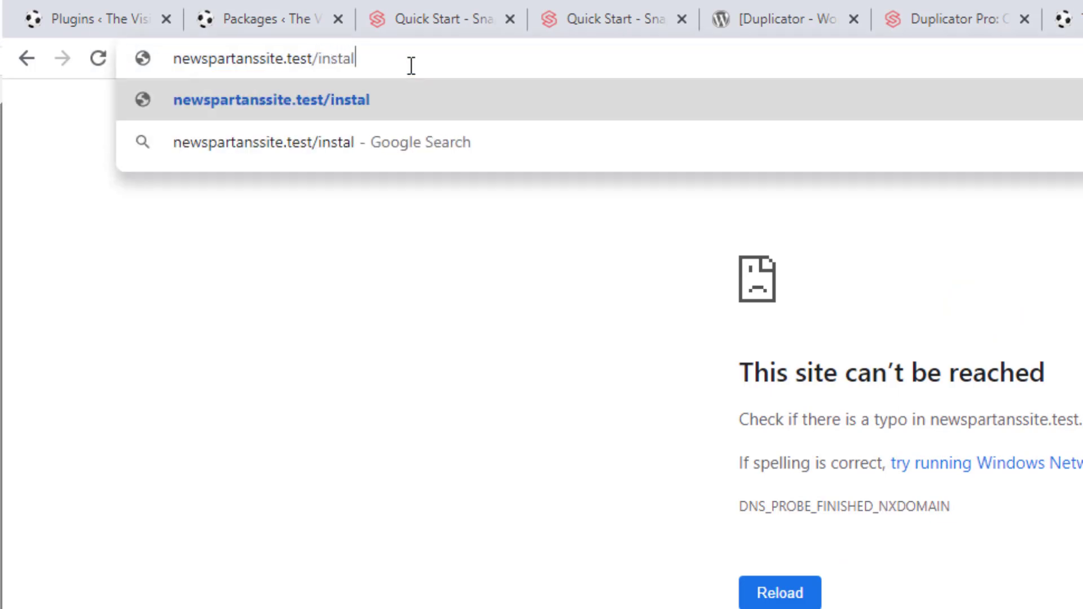
text(ler.php)
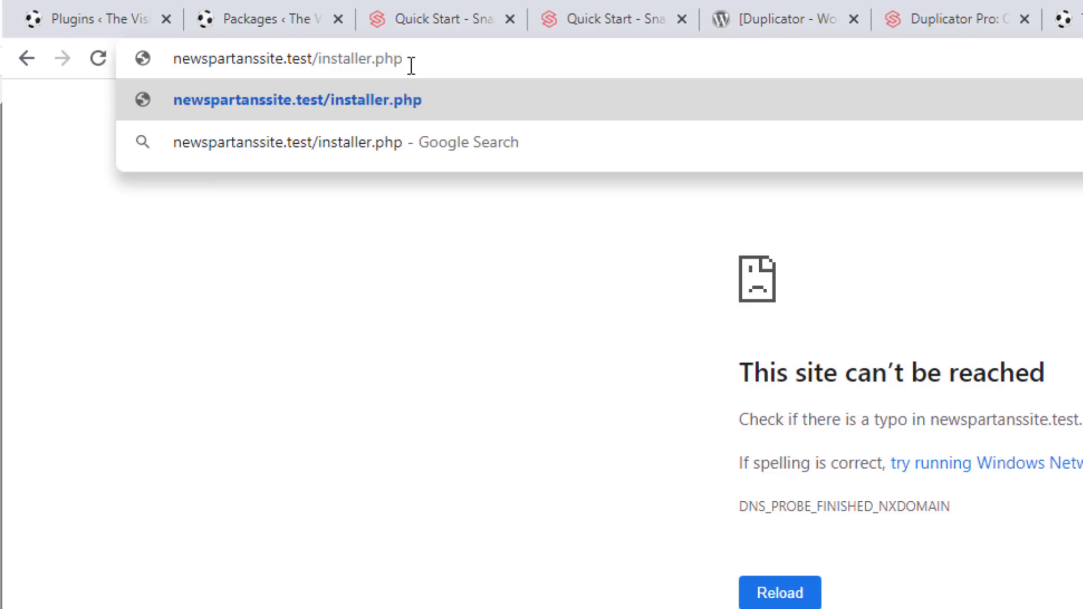
key(Return)
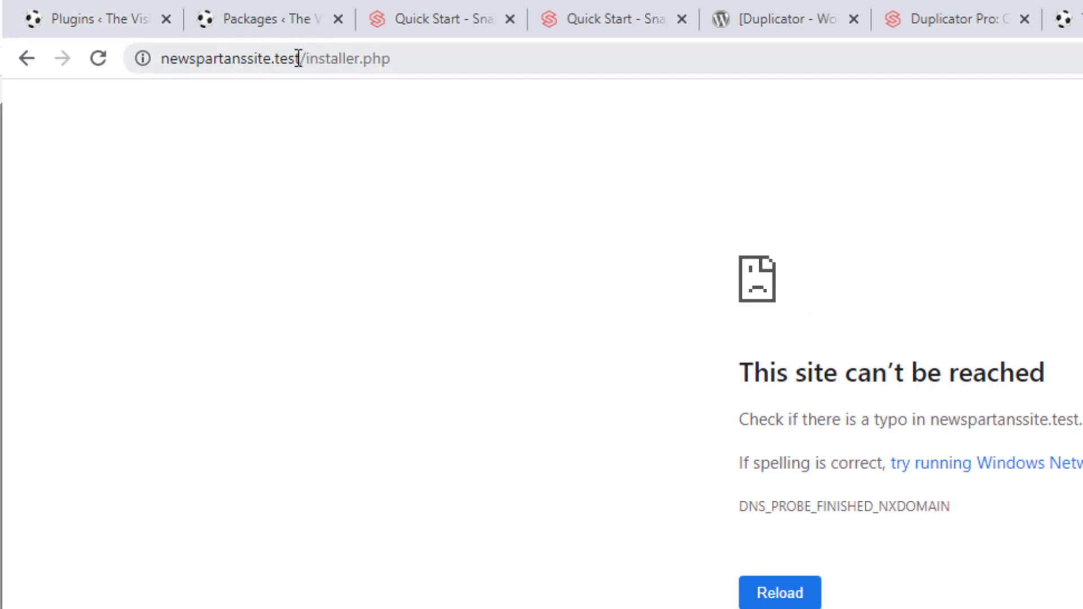
drag(296, 58, 137, 58)
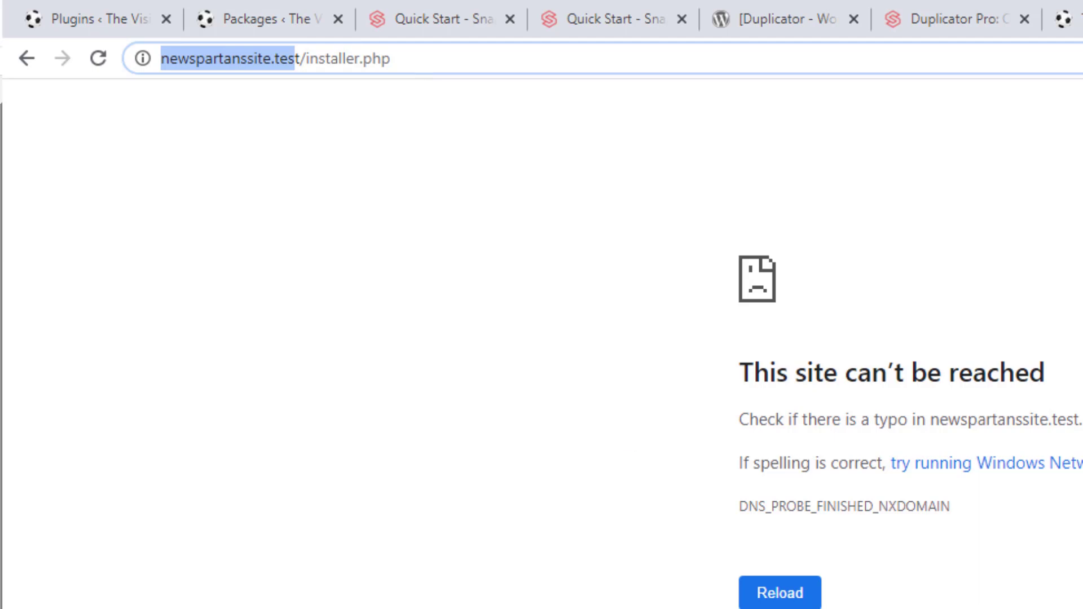
key(alt+Tab)
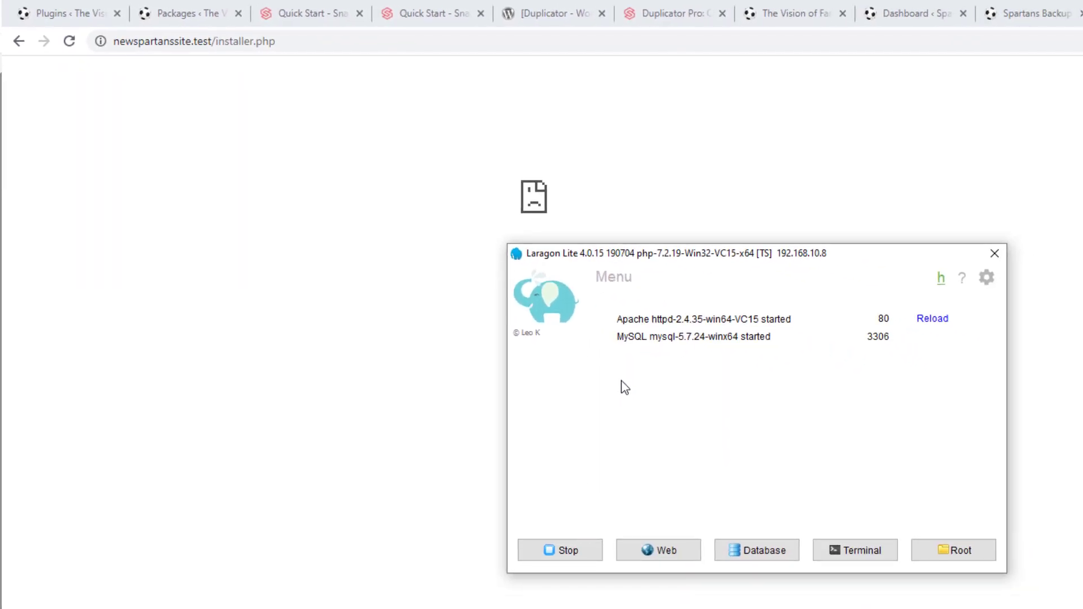
Create a WordPress quick app in Laragon with the project name SpartansDup
right_click(690, 378)
mouse_move(718, 424)
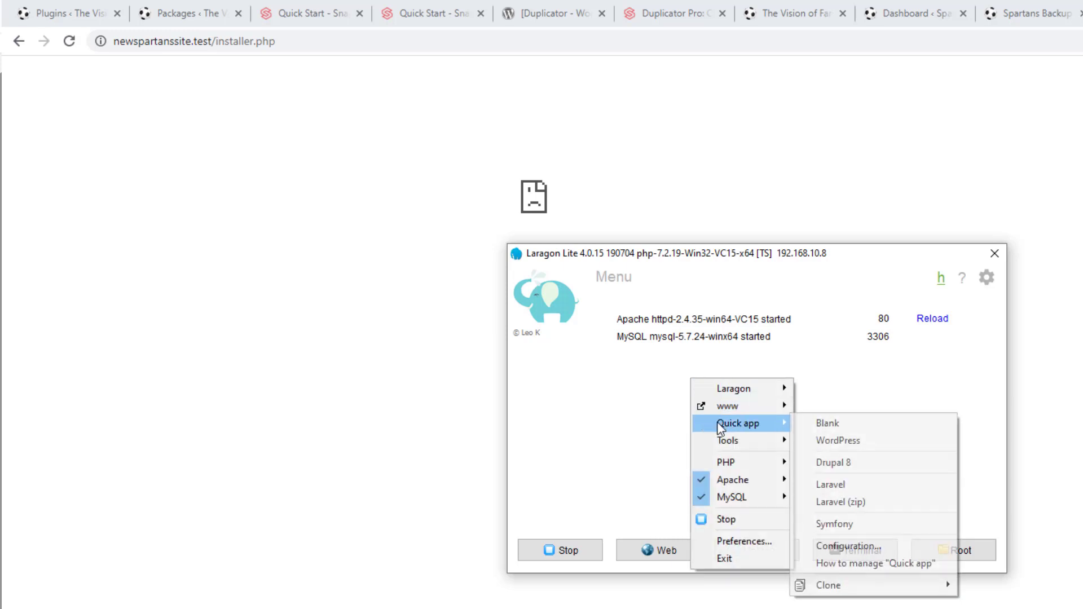
click(836, 445)
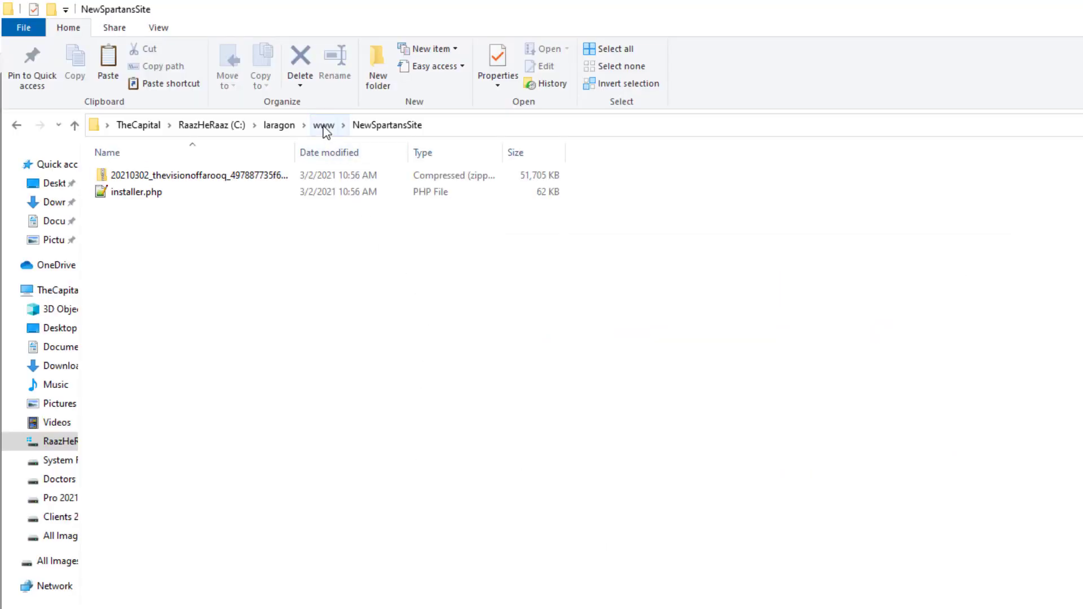
click(324, 125)
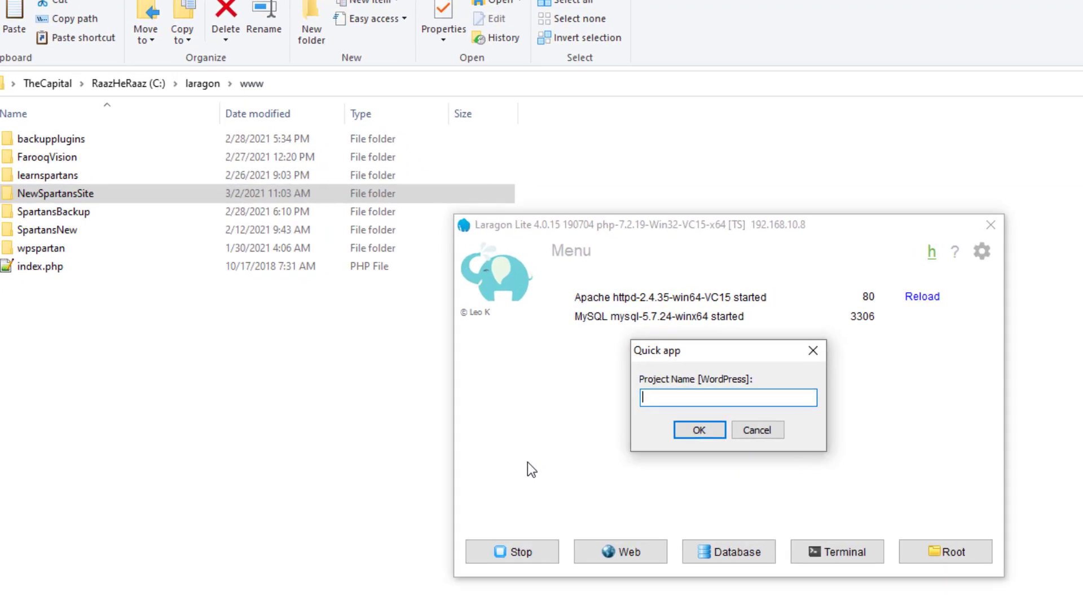
text(Spartans)
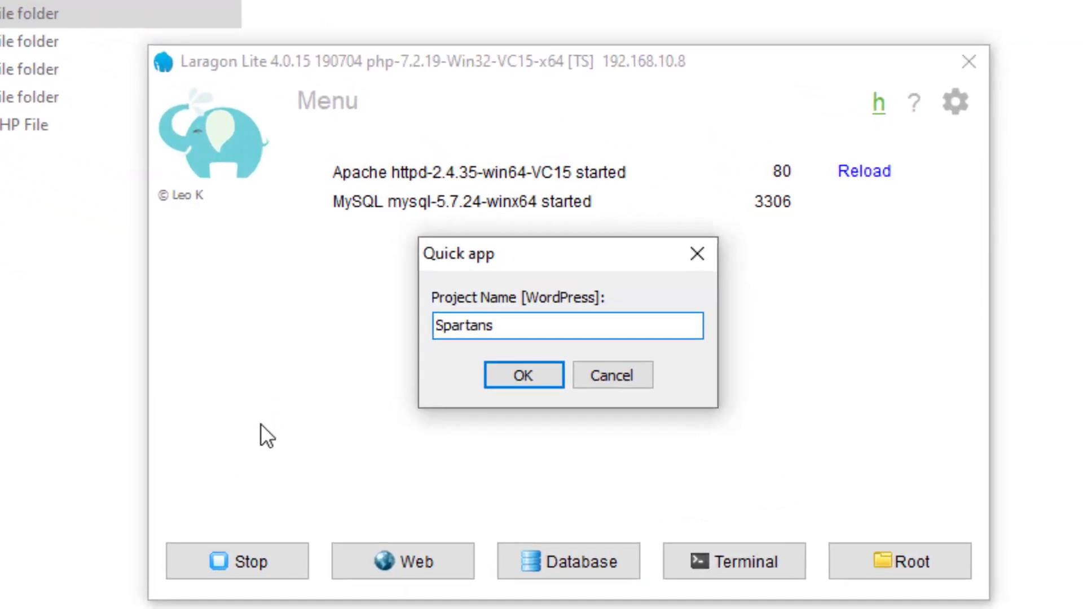
text(Dup)
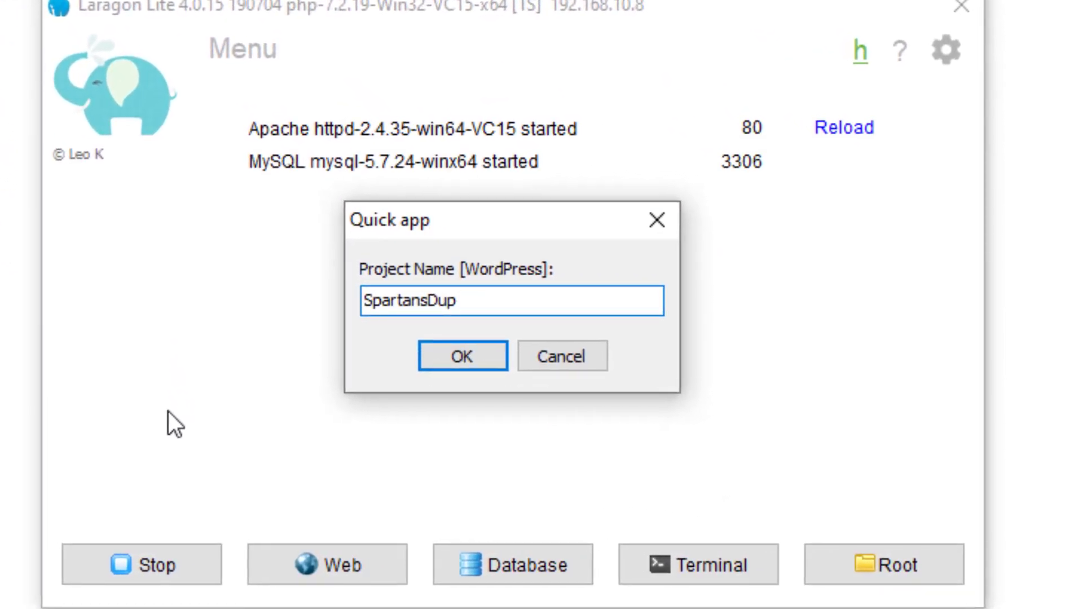
click(471, 364)
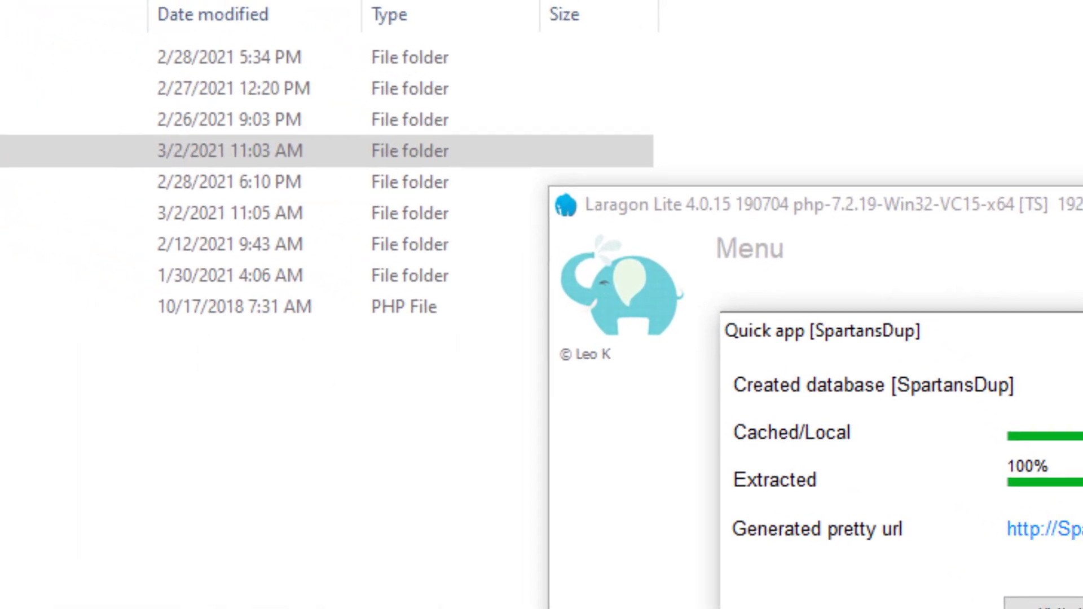
Open the new SpartansDup folder in laragon\www and look inside wp-content
click(151, 439)
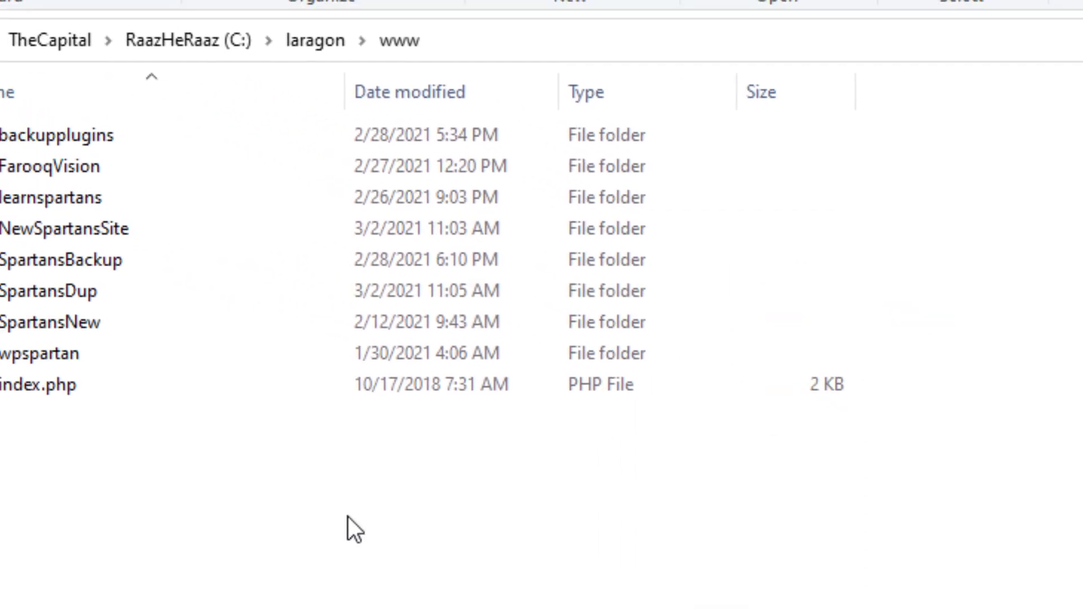
right_click(381, 486)
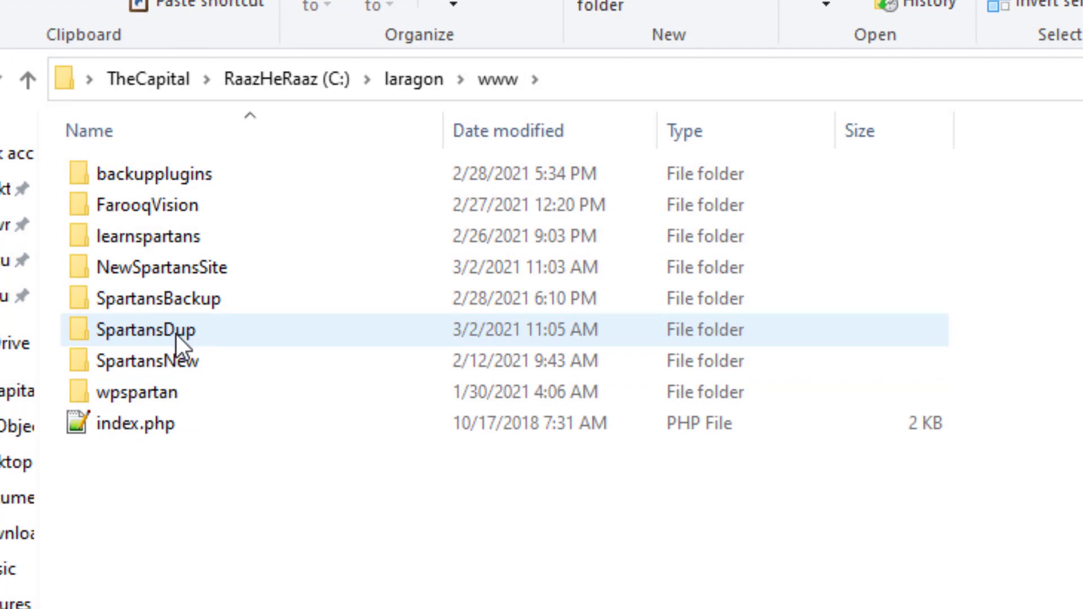
double_click(176, 333)
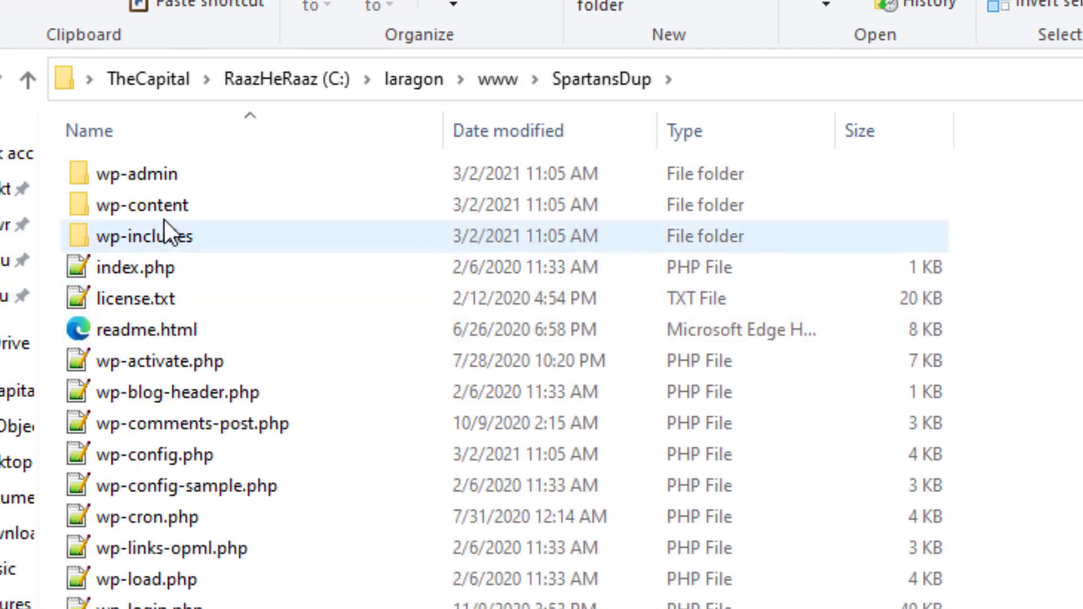
double_click(164, 206)
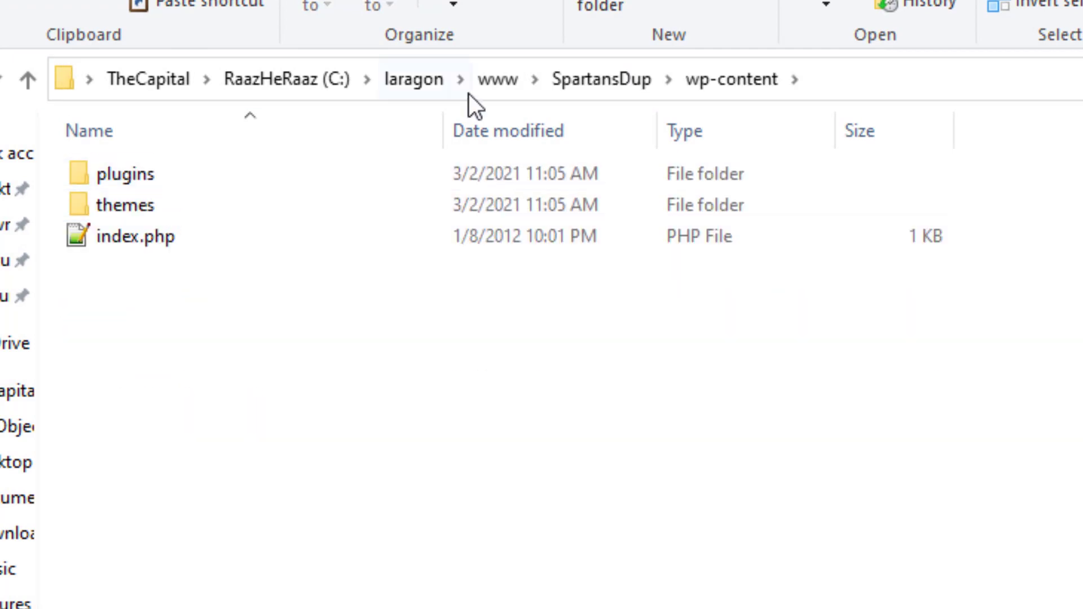
click(601, 82)
key(Escape)
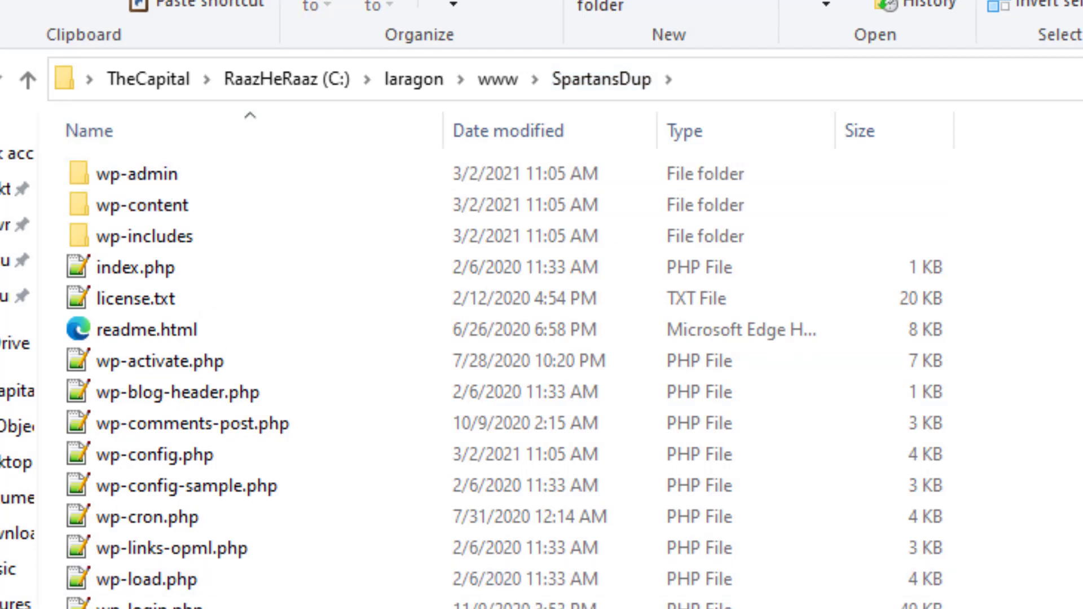
Open SpartansDup's wp-config.php in Notepad++
click(195, 460)
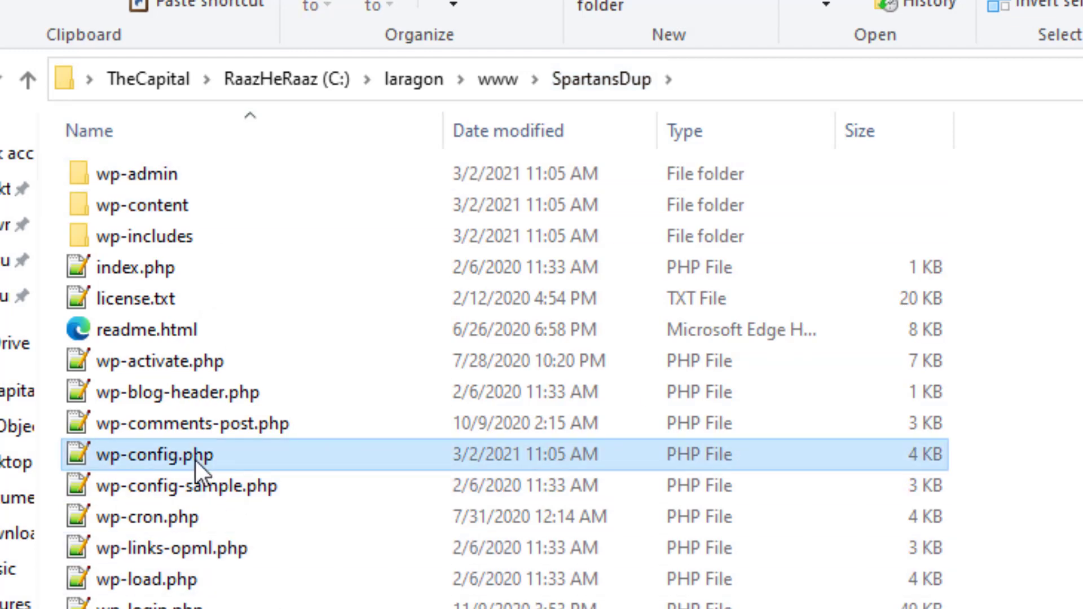
right_click(195, 461)
click(143, 548)
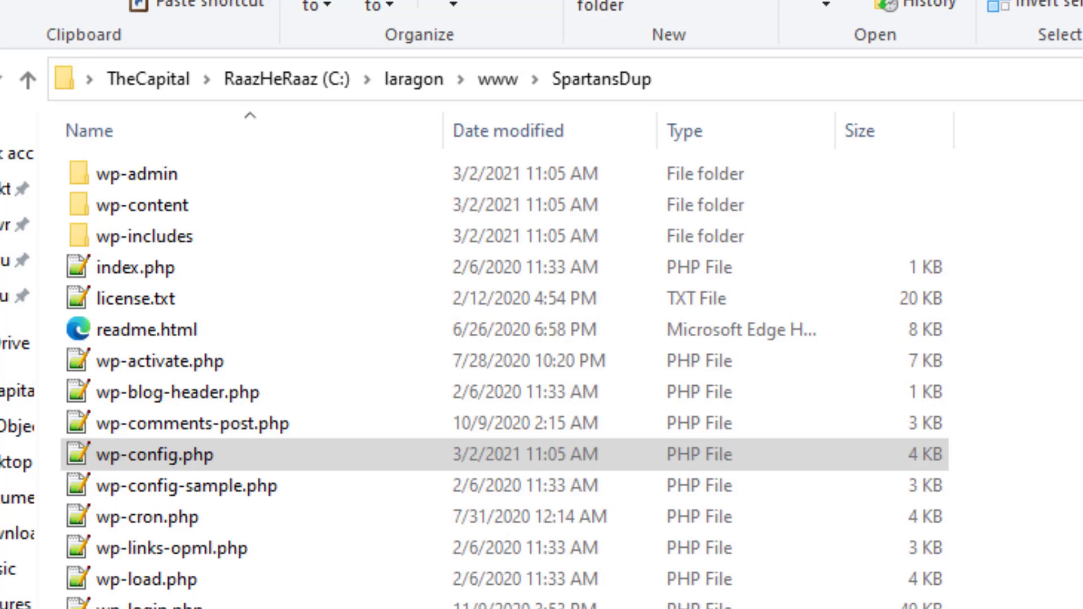
scroll(515, 585, down, 5)
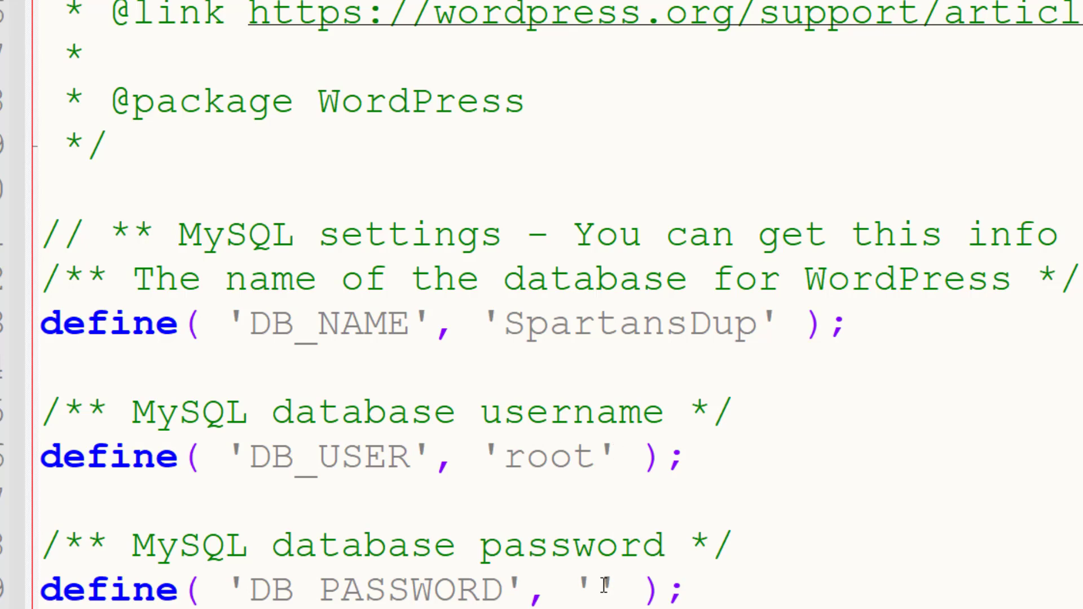
scroll(604, 585, down, 2)
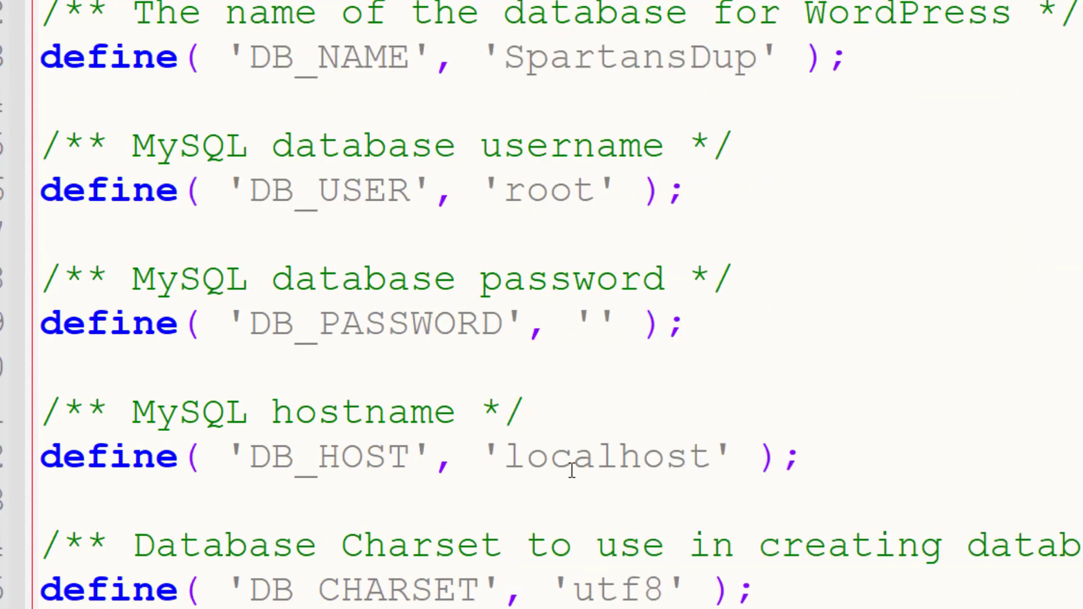
scroll(572, 470, up, 2)
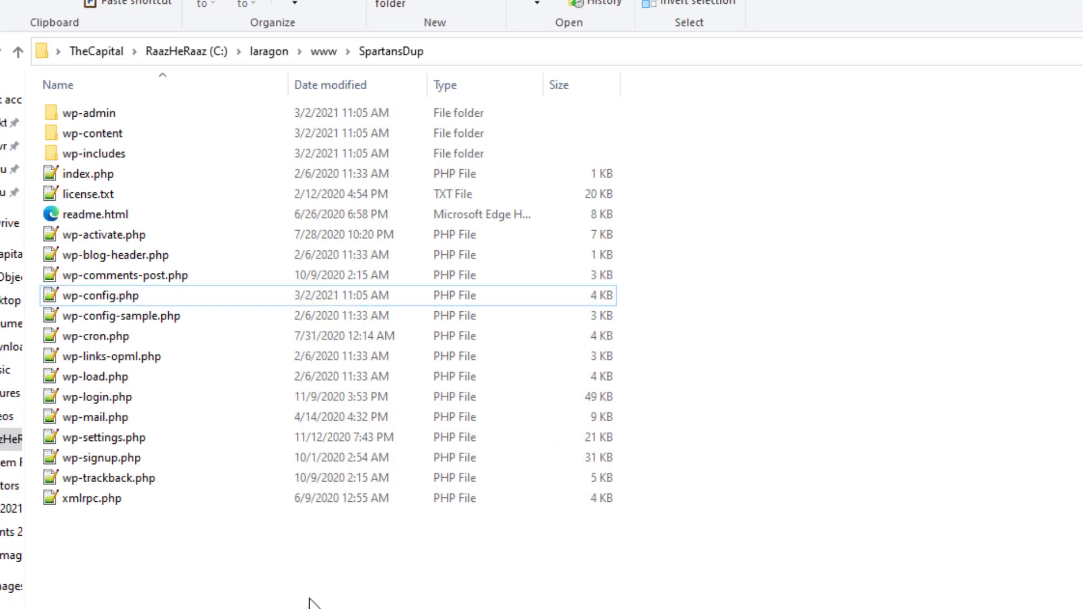
Permanently delete all 19 items in SpartansDup except wp-config.php, then go to Downloads
drag(79, 543, 156, 113)
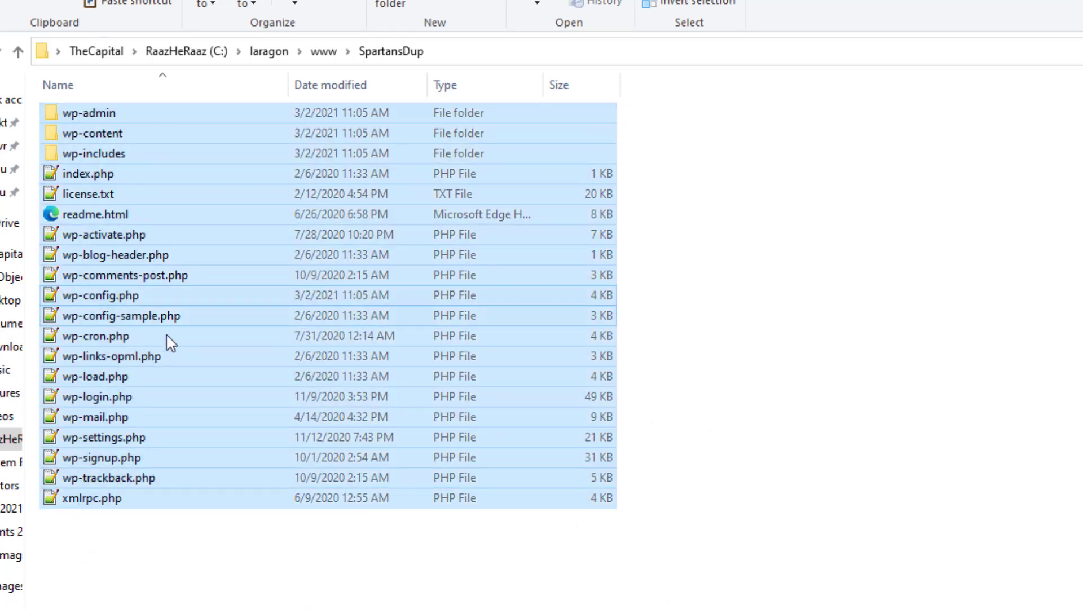
ctrl+click(101, 303)
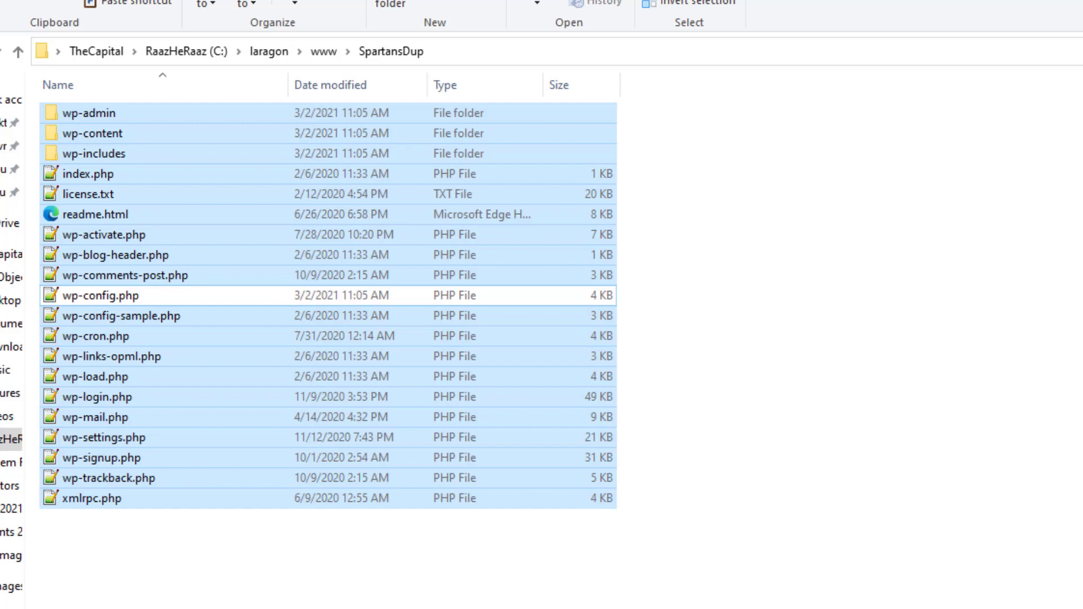
key(shift+Delete)
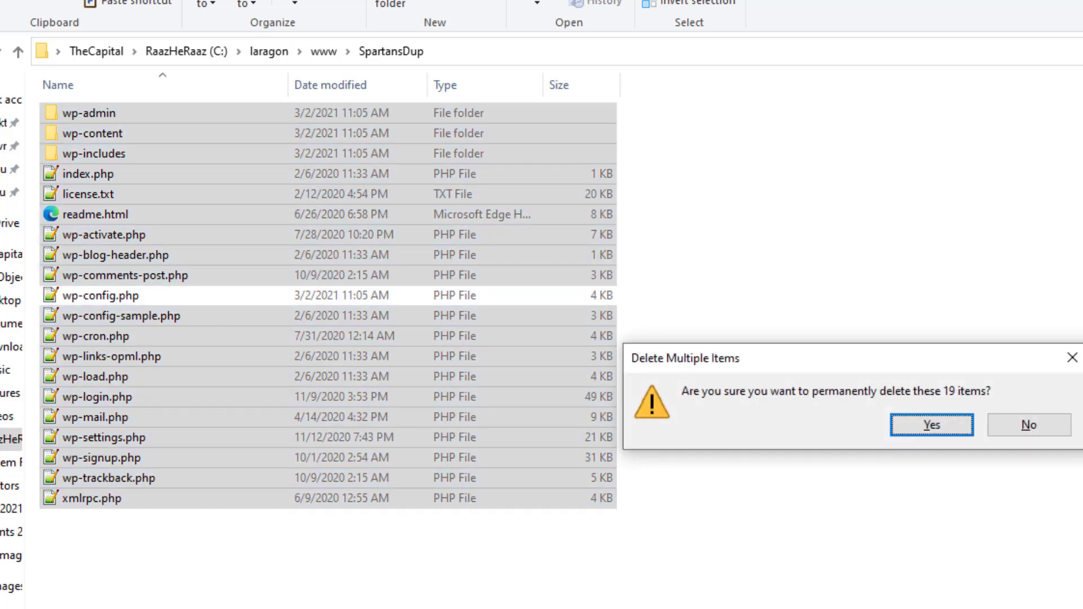
key(Return)
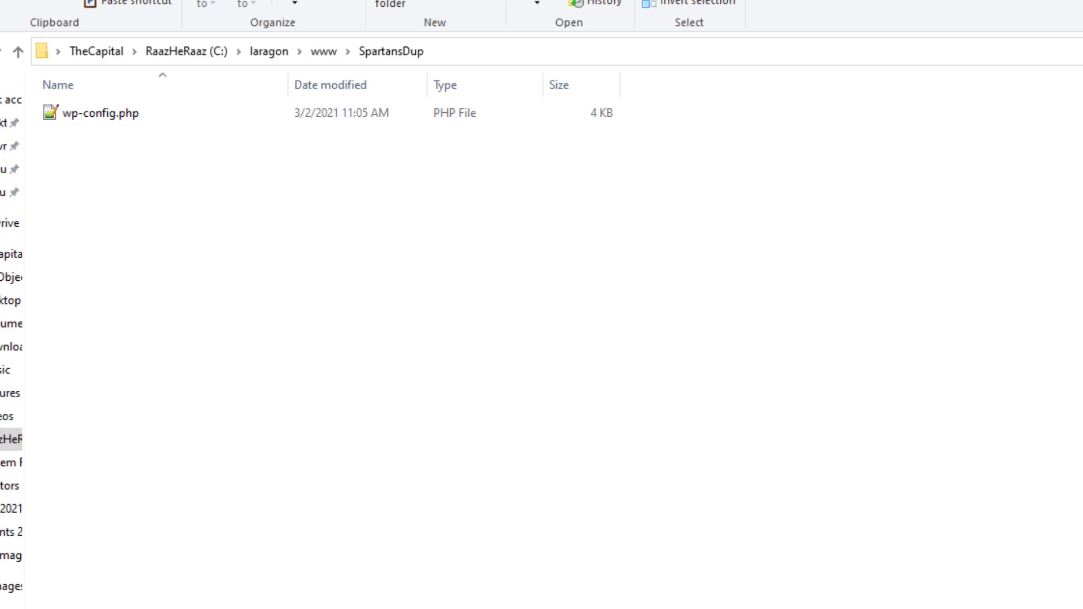
key(alt+Tab)
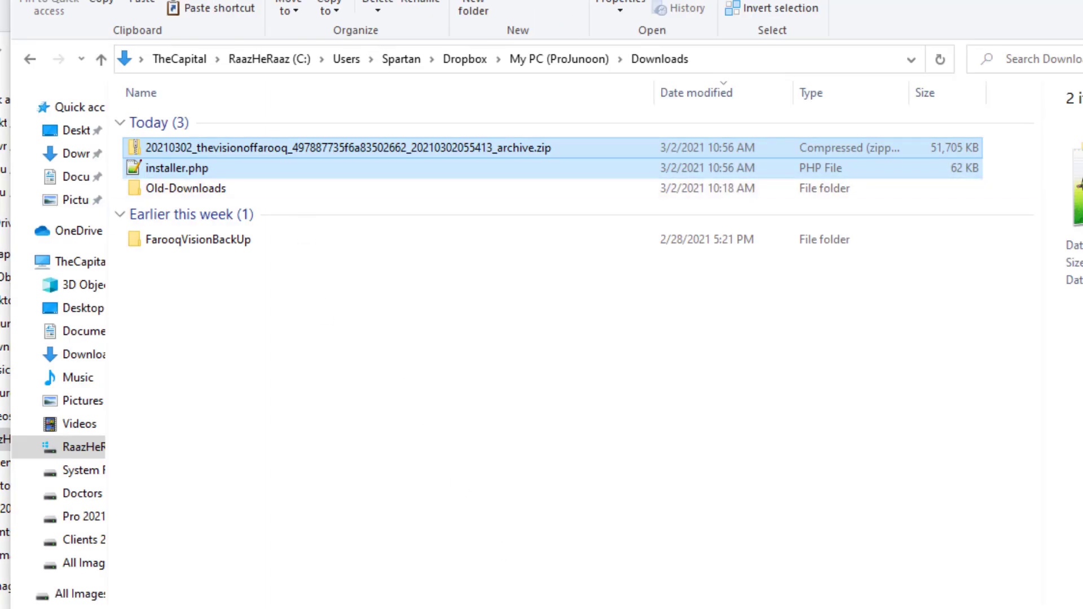
key(alt+Tab)
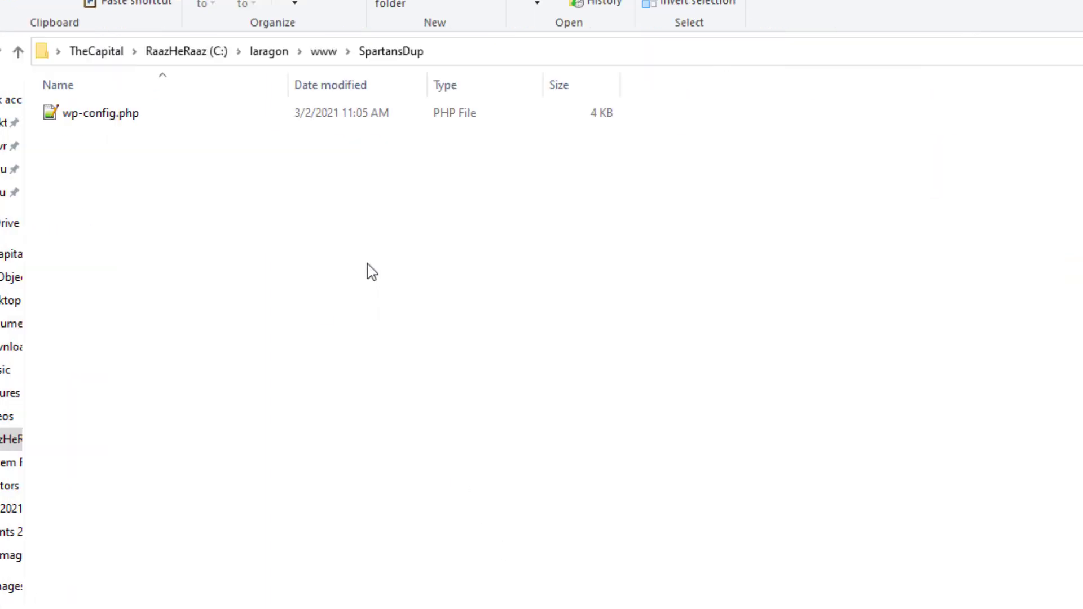
key(ctrl+v)
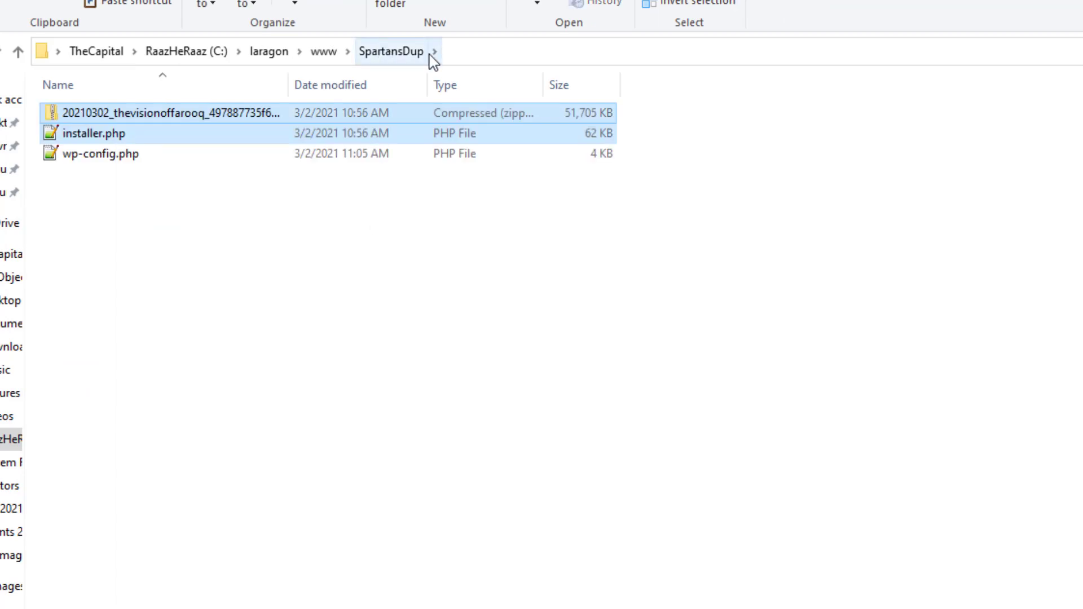
click(346, 295)
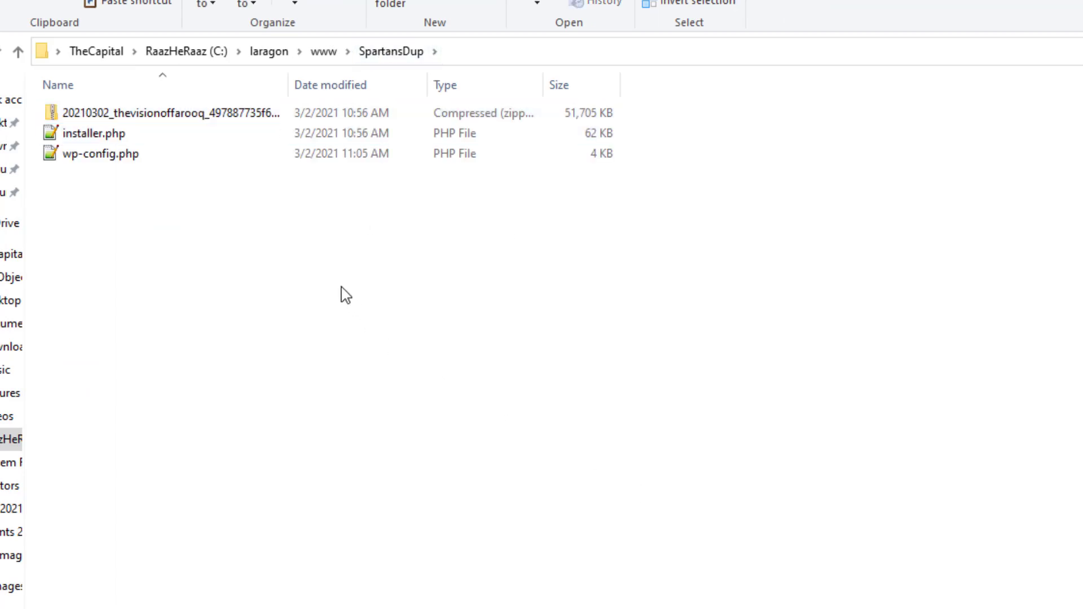
click(114, 159)
right_click(115, 160)
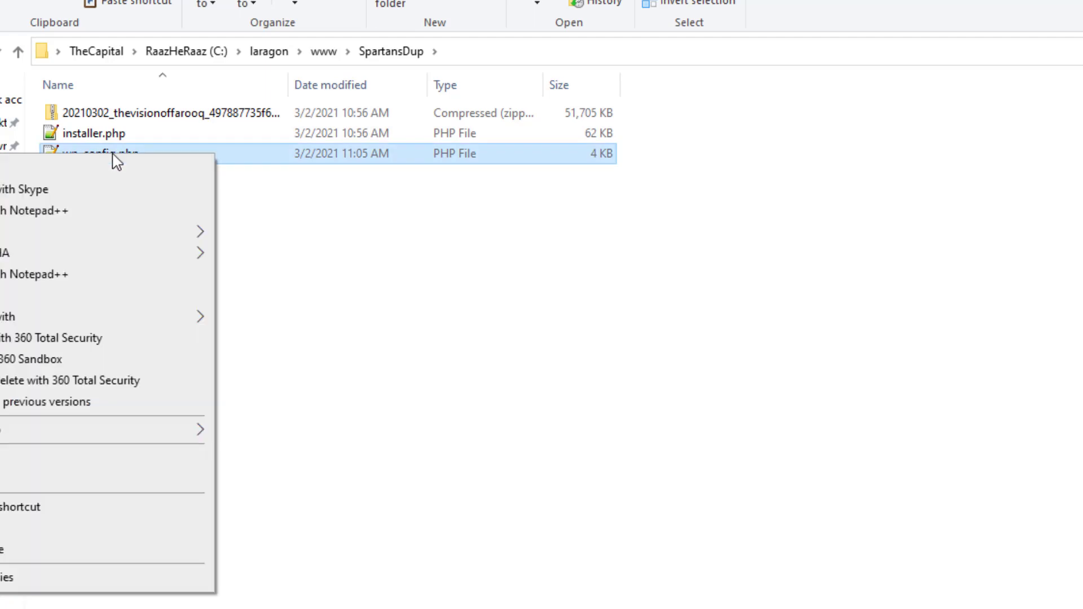
click(468, 319)
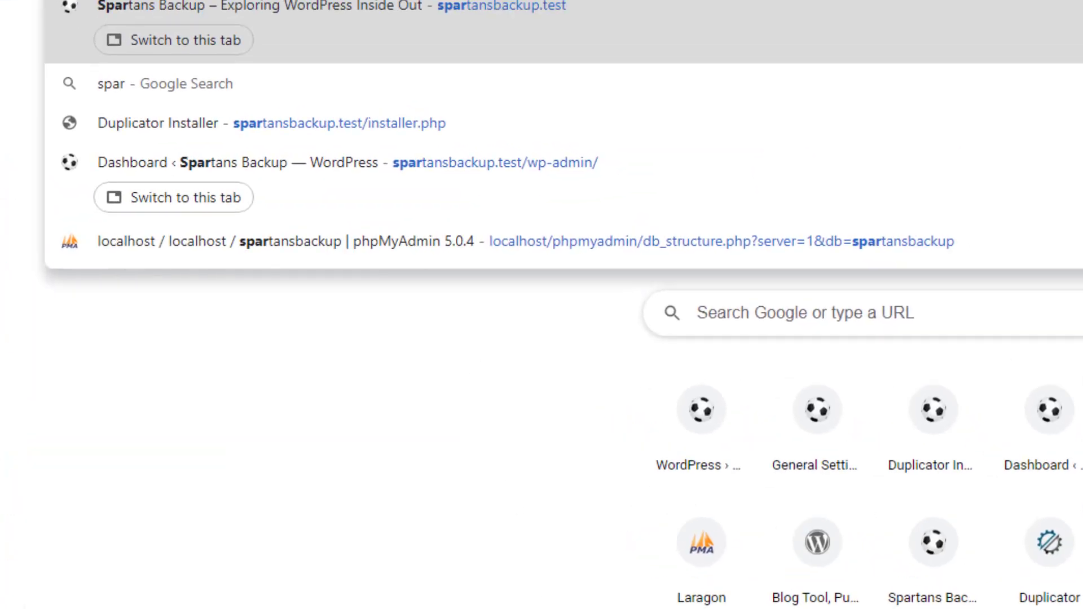
Load spartansdup.test to see the archive, installer.php and wp-config.php listing
text(tansdup)
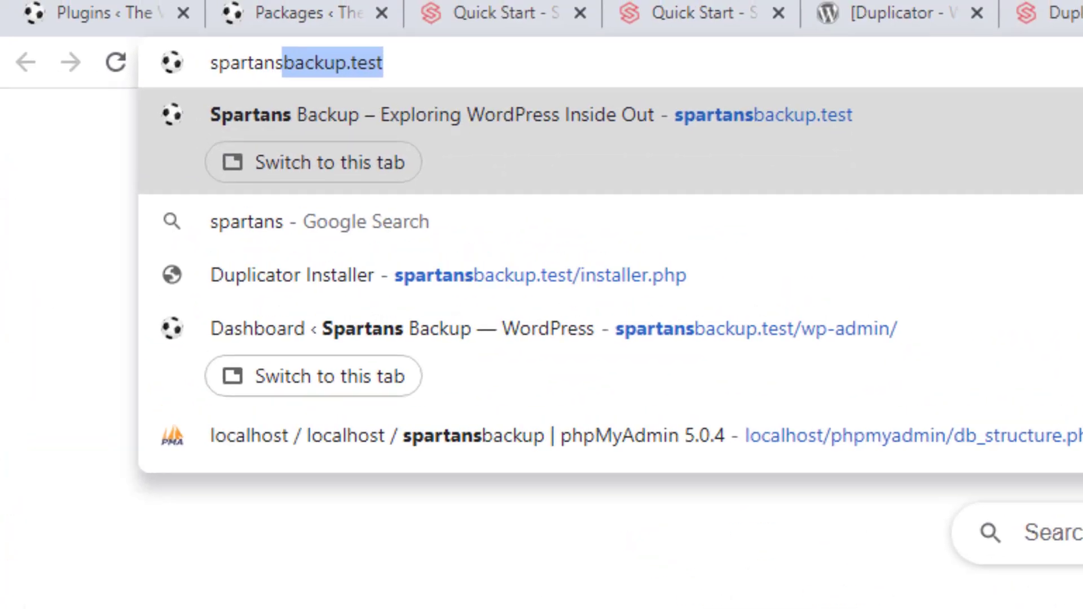
text(.test)
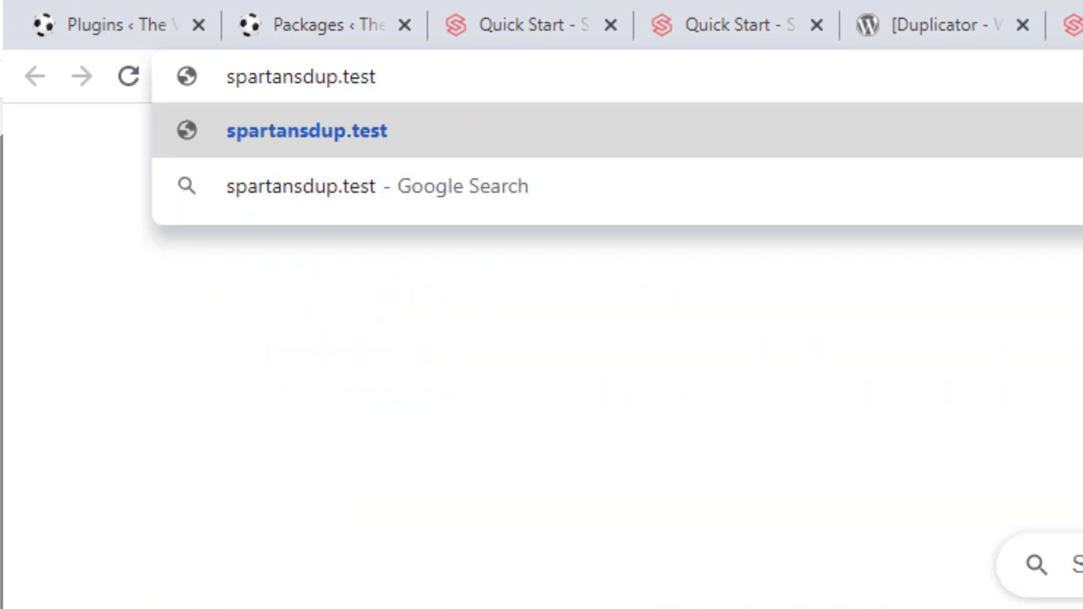
key(Return)
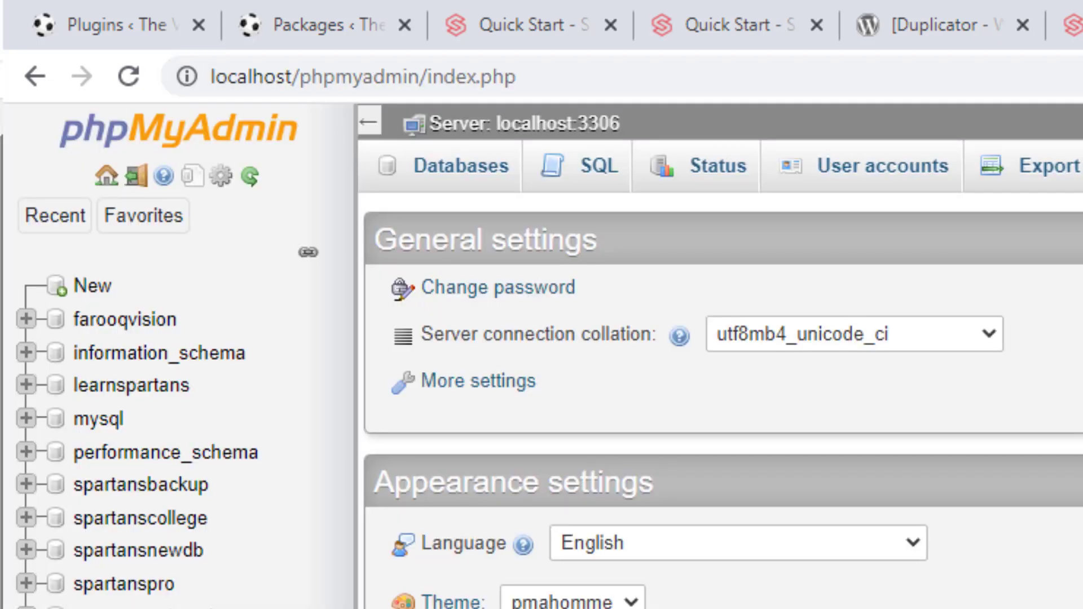
Refresh phpMyAdmin and open the spartansdup database, confirming it has no tables
click(131, 75)
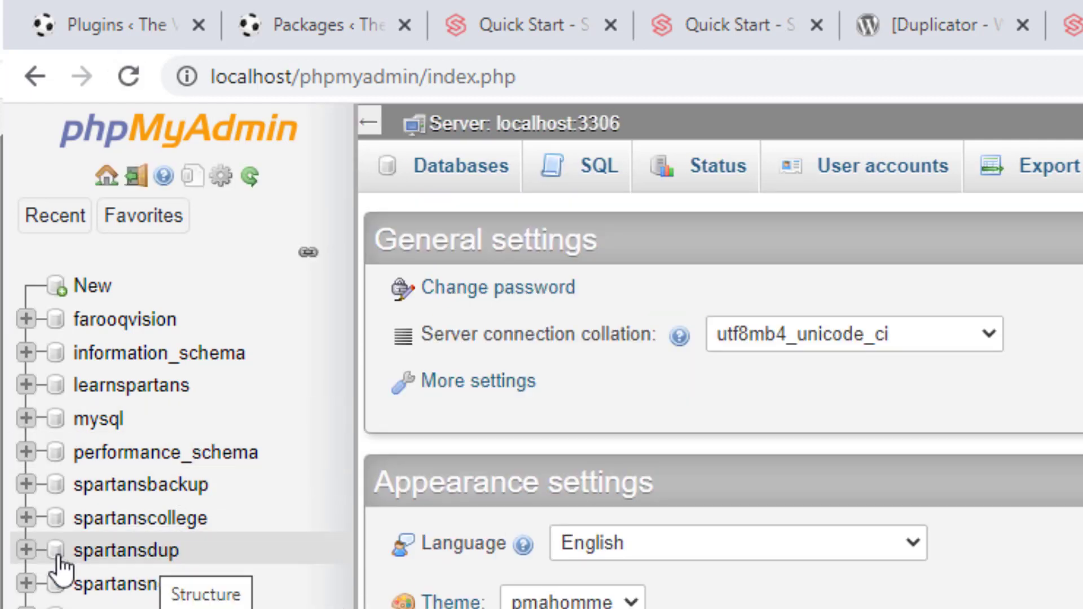
click(113, 556)
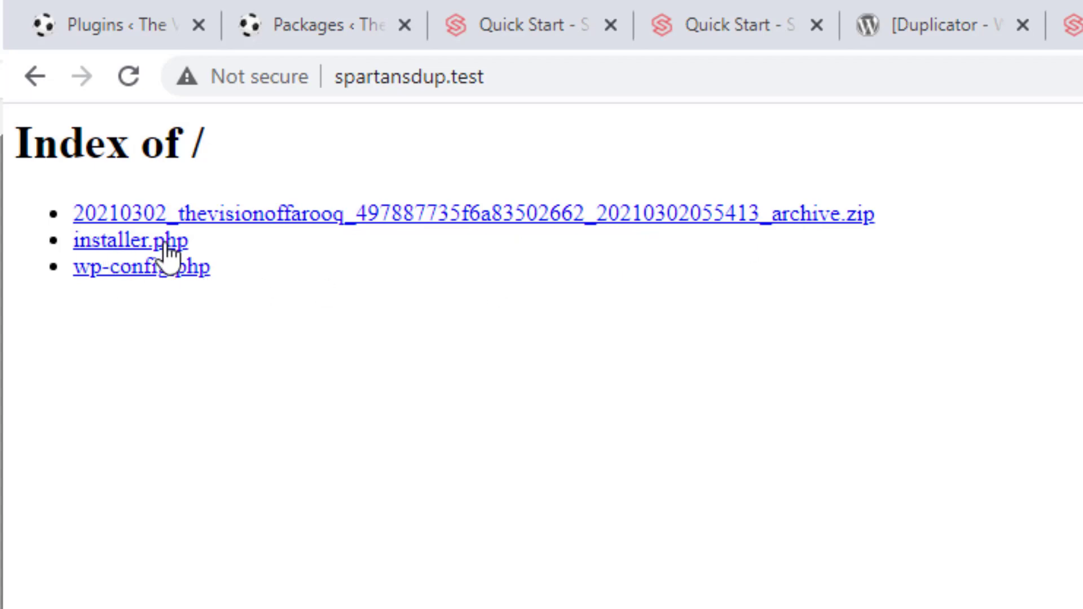
Open spartansdup.test/installer.php in Chrome
click(588, 70)
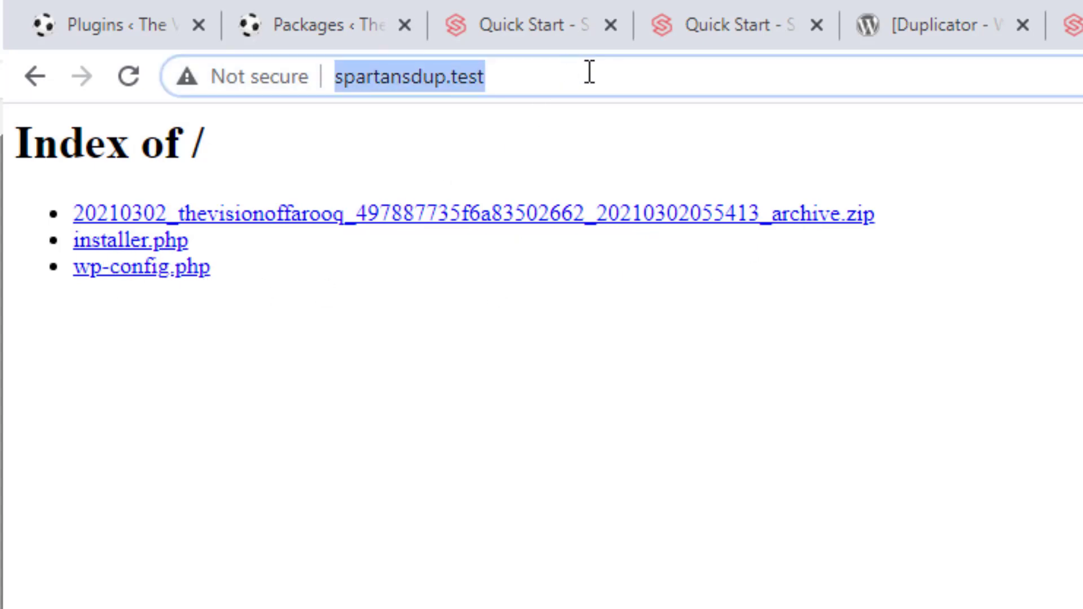
click(590, 72)
text(/in)
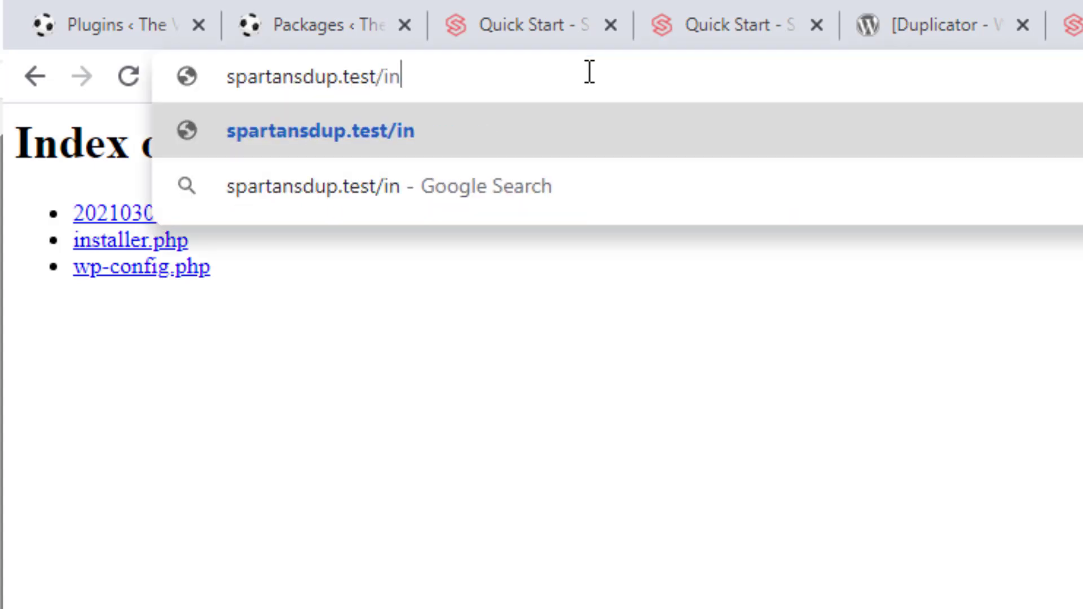
text(staller.php)
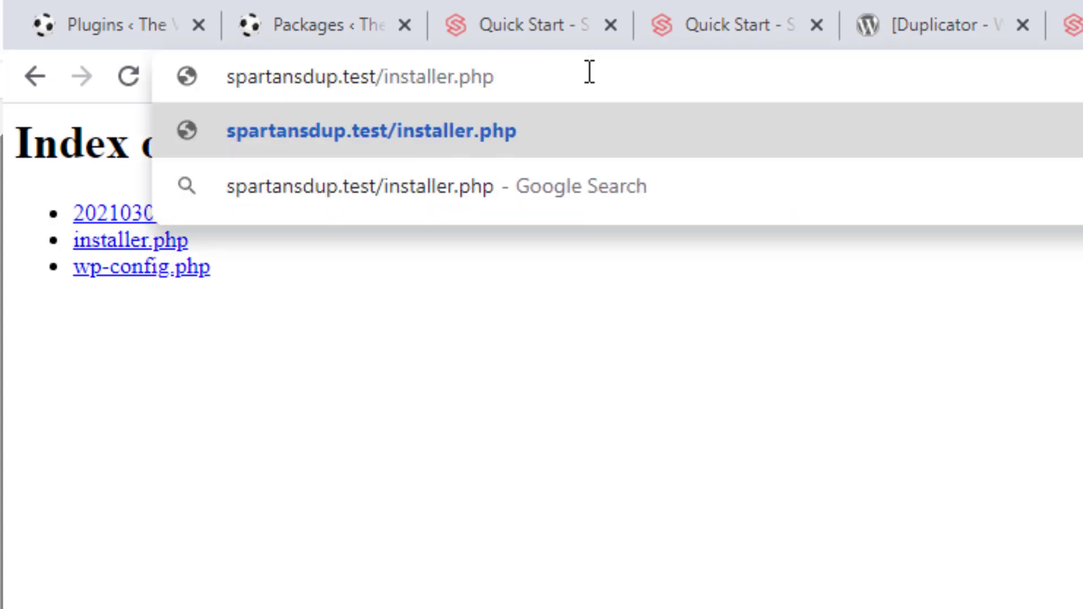
key(Return)
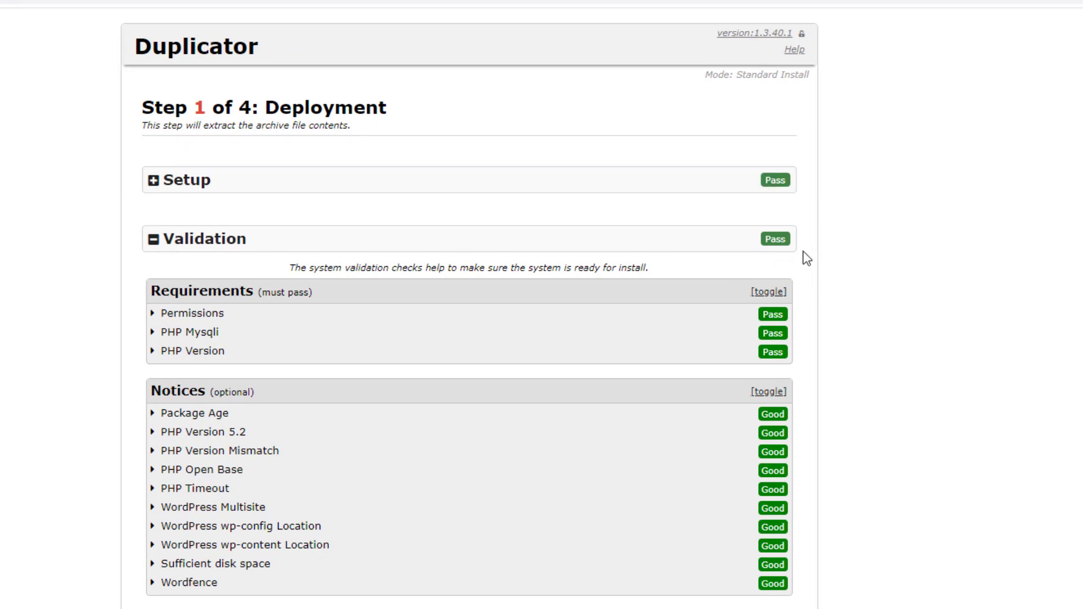
Accept the installer's terms and notices and start extracting the archive
scroll(349, 283, down, 1)
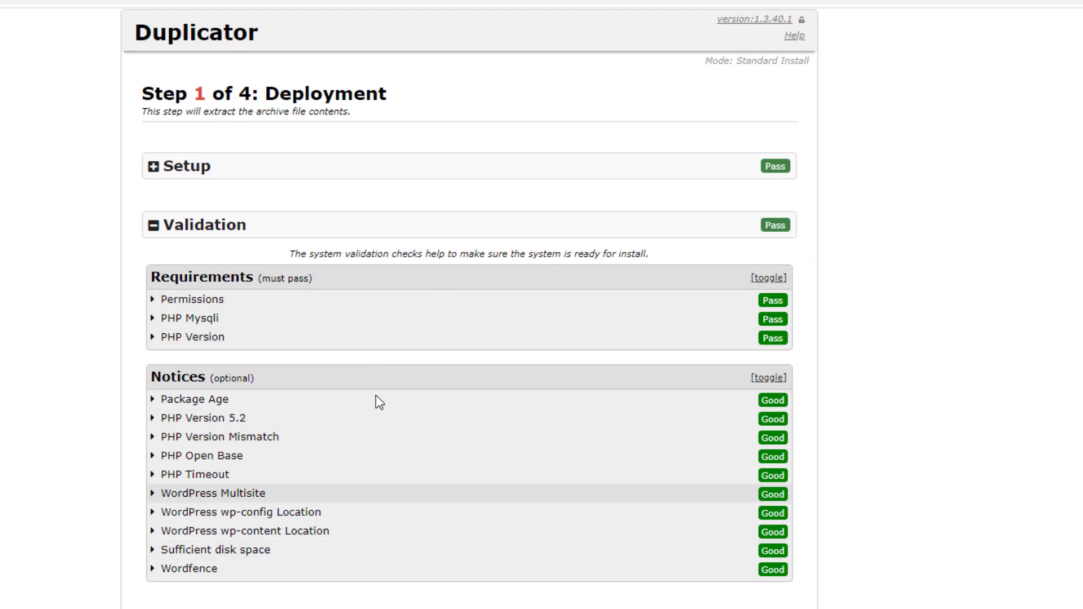
scroll(375, 396, down, 6)
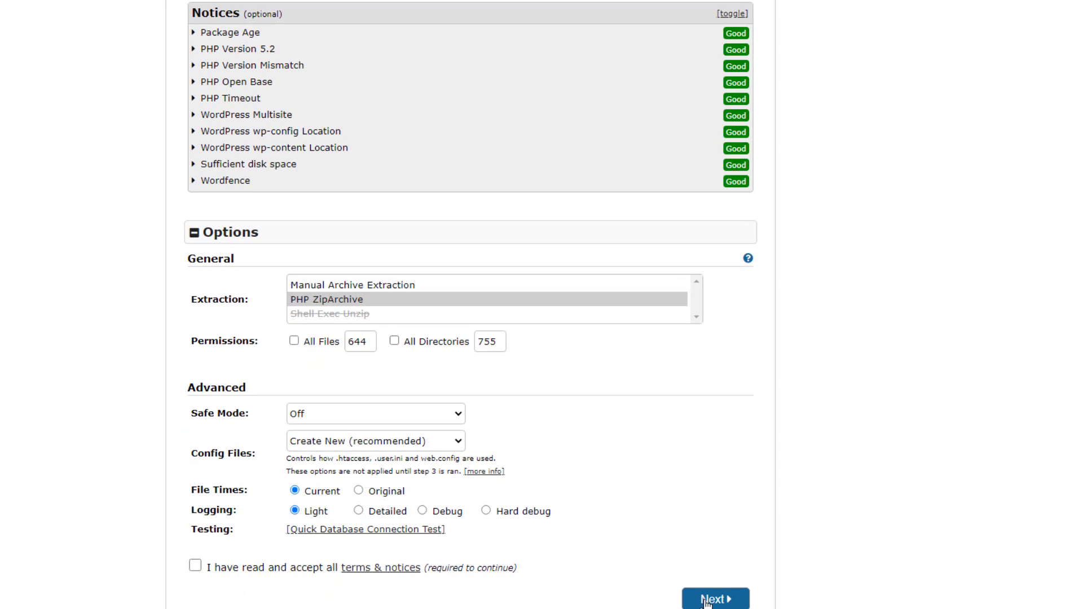
click(195, 566)
scroll(658, 434, up, 3)
scroll(658, 433, down, 3)
click(715, 602)
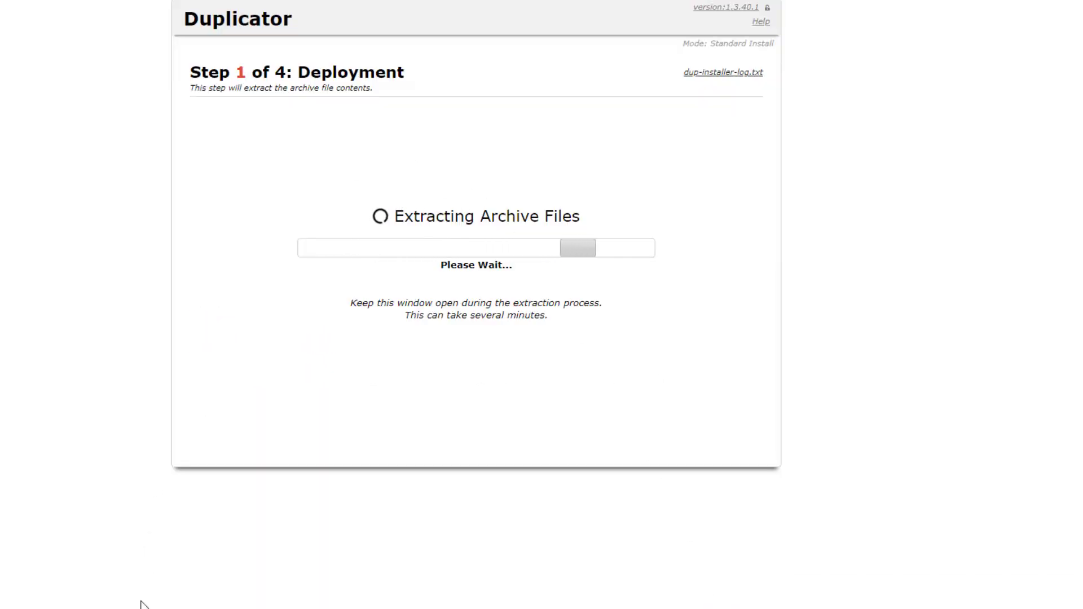
Check the extracted files in SpartansDup, then open dup-installer-log.txt for the file-write error
mouse_move(157, 608)
click(90, 593)
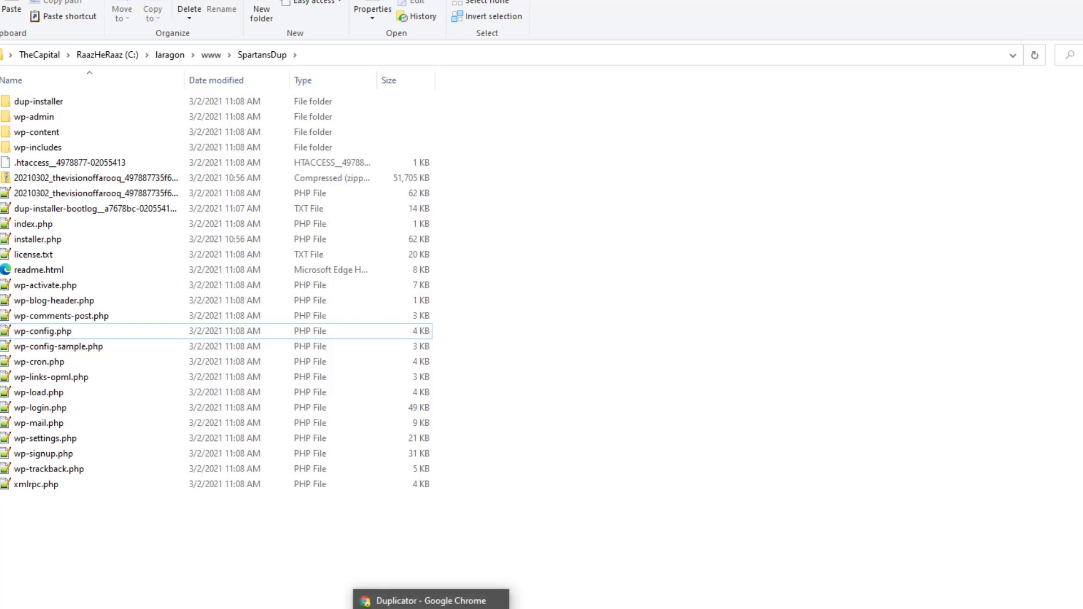
click(432, 601)
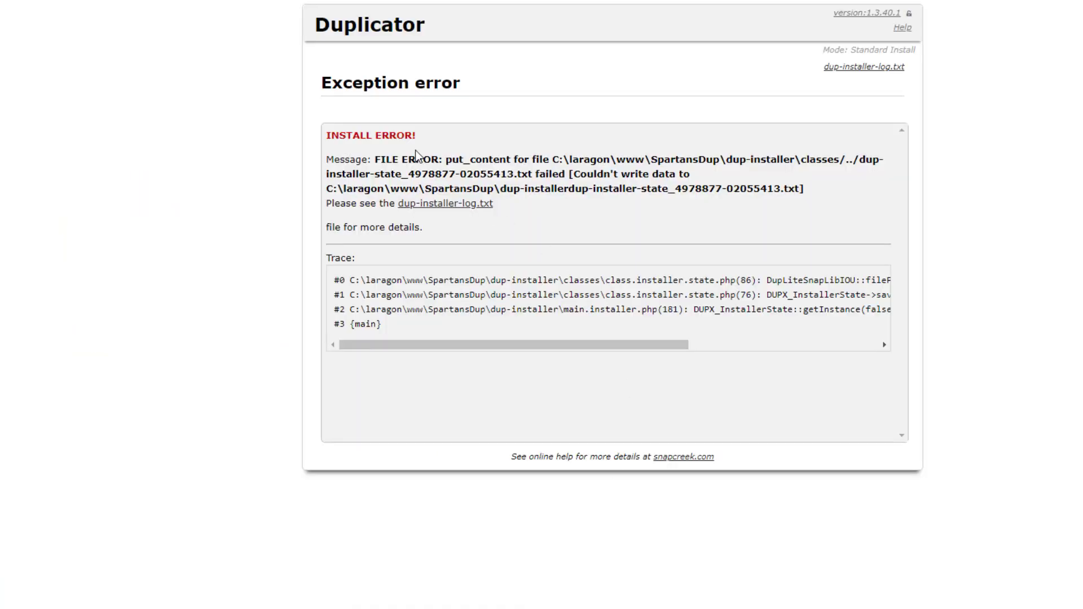
mouse_move(486, 345)
mouse_down()
mouse_move(643, 350)
mouse_move(486, 342)
mouse_up()
click(456, 213)
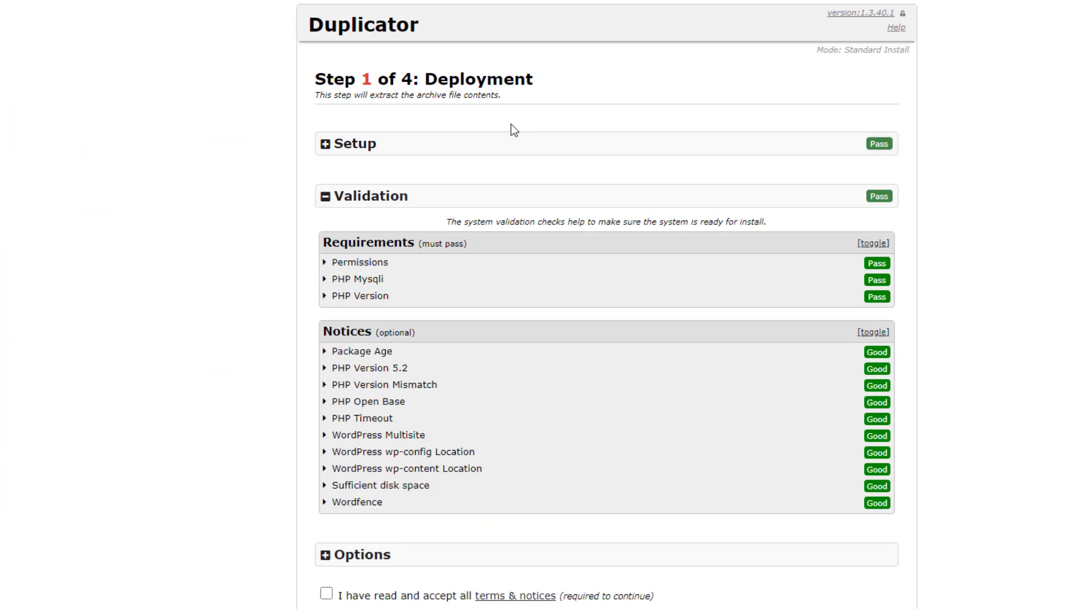
Re-accept the terms and retry deployment, reading the 'wp-config.php already exists' install error
scroll(511, 136, down, 1)
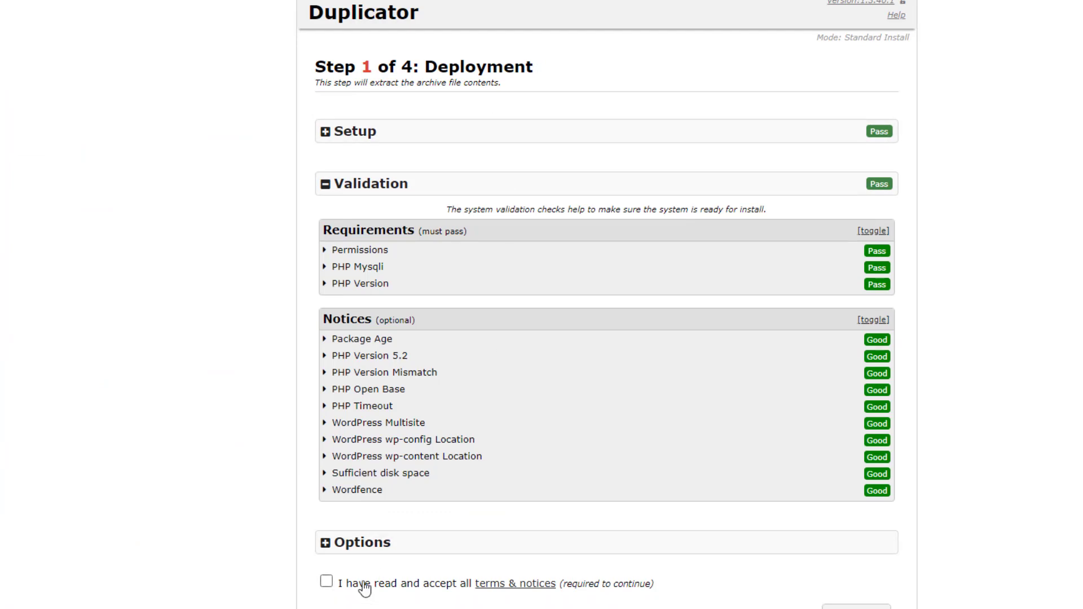
click(331, 583)
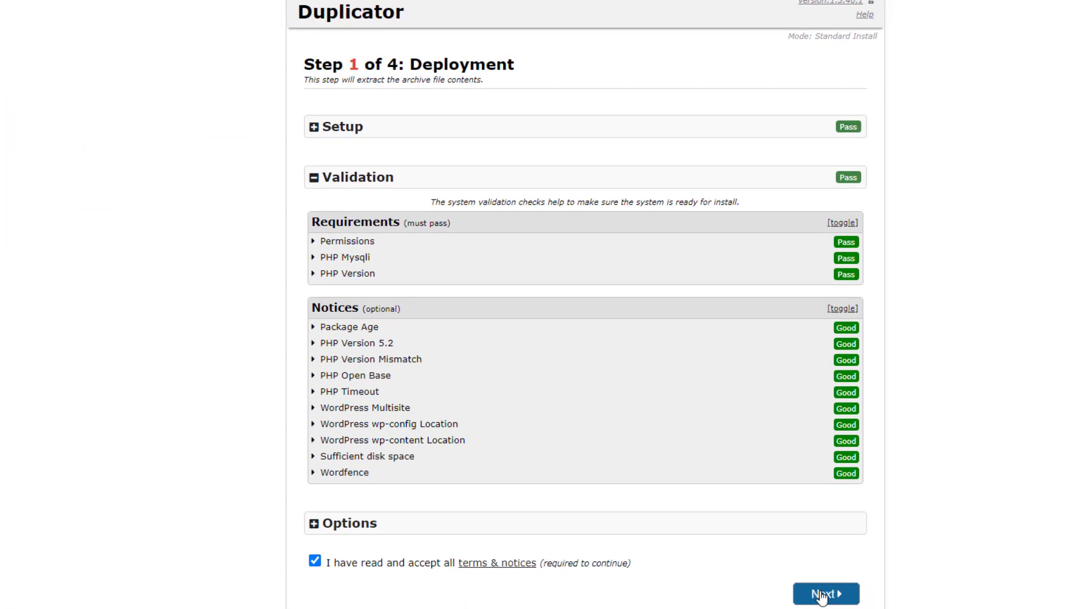
click(855, 608)
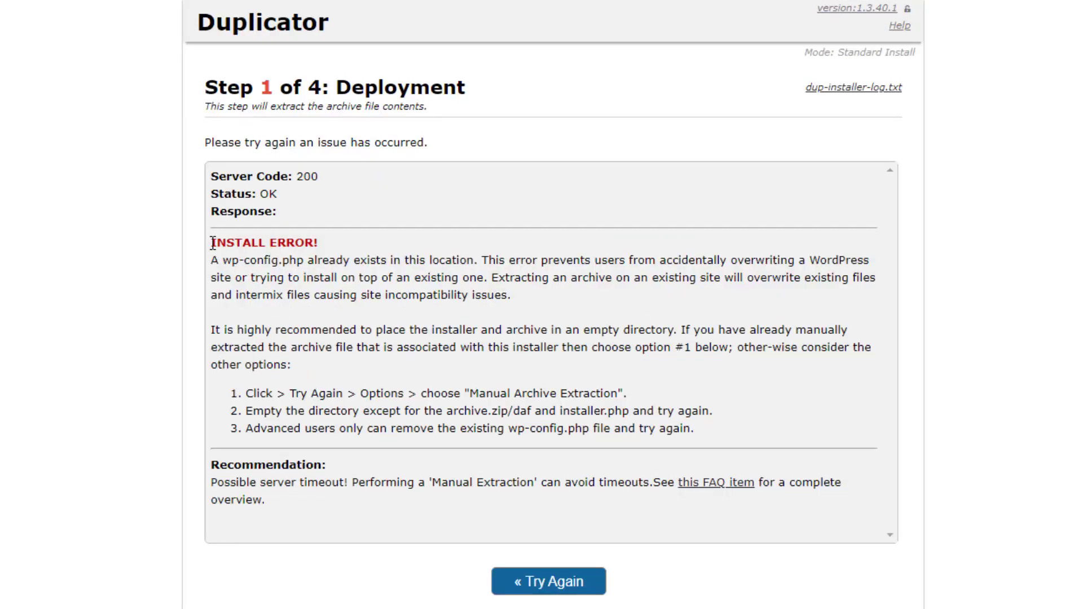
drag(212, 243, 730, 427)
click(730, 426)
drag(223, 260, 306, 260)
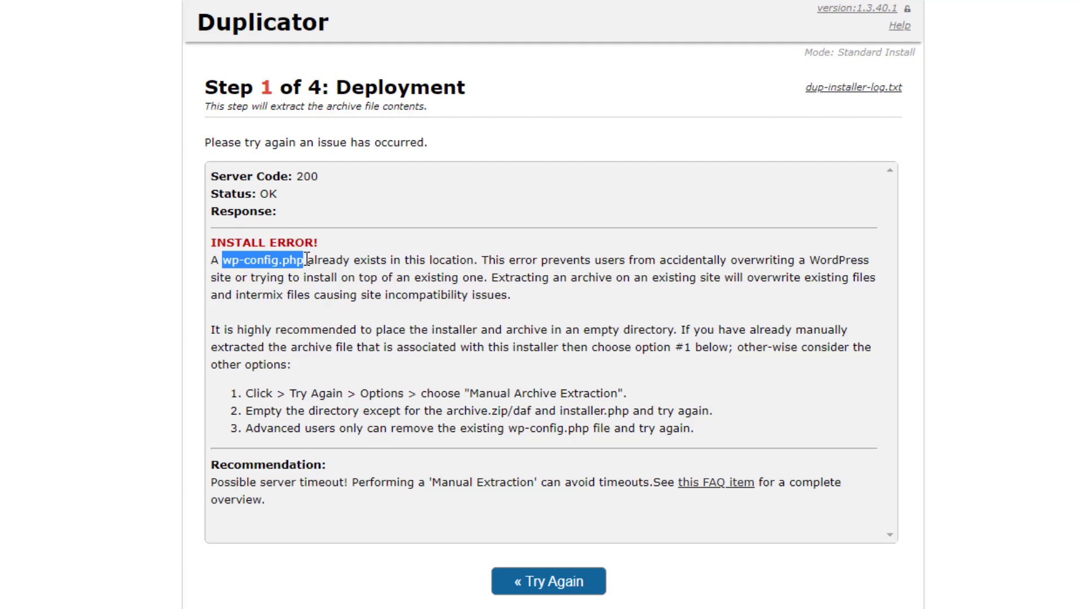
click(306, 261)
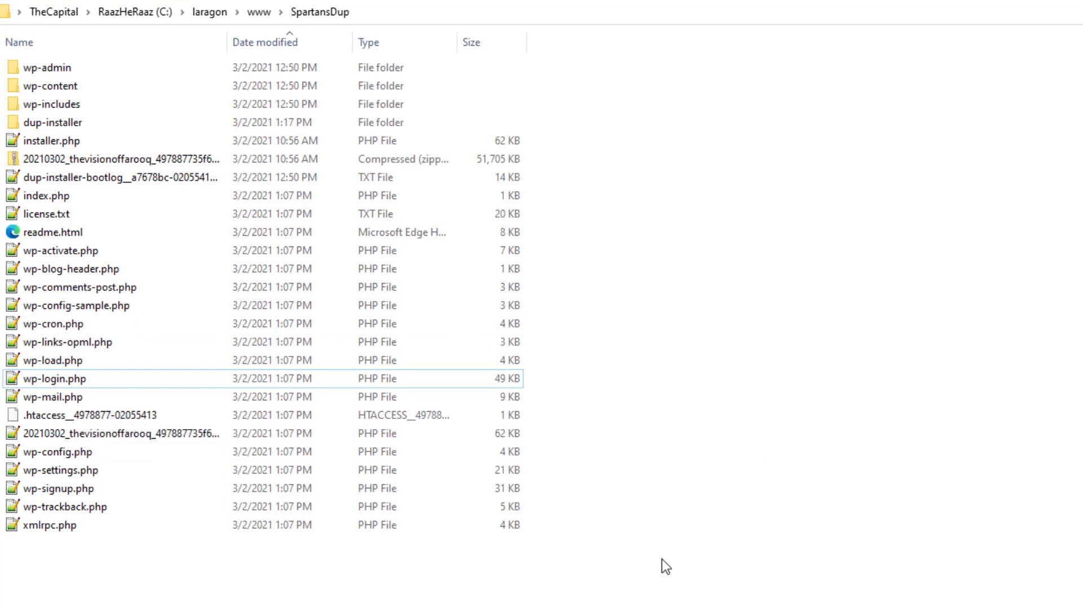
Select SpartansDup's wp-config.php and permanently delete it with Shift+Delete, confirming Yes
click(71, 450)
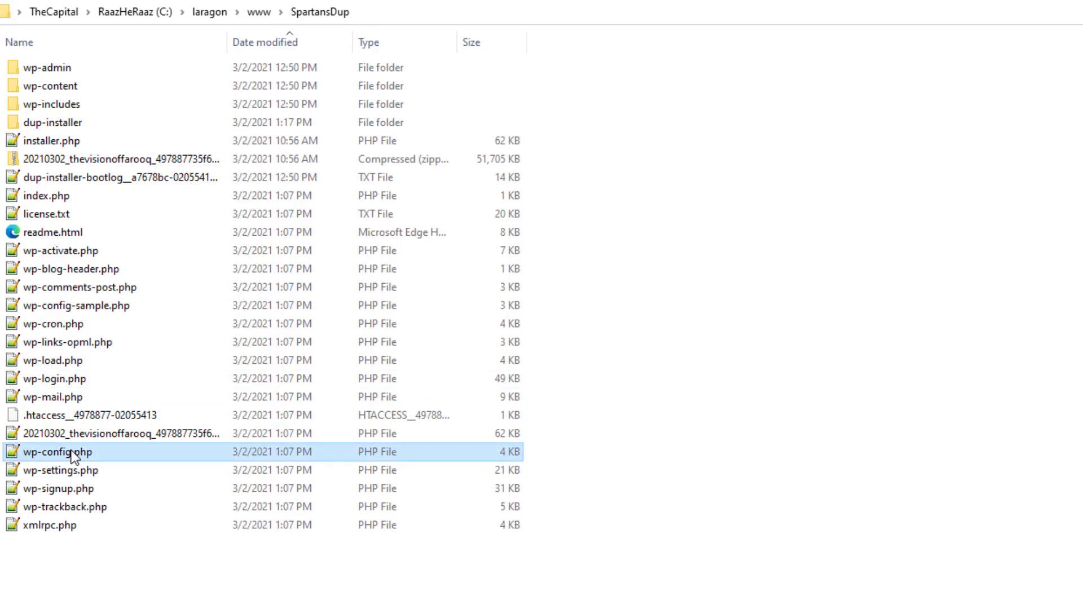
key(shift+Delete)
click(796, 406)
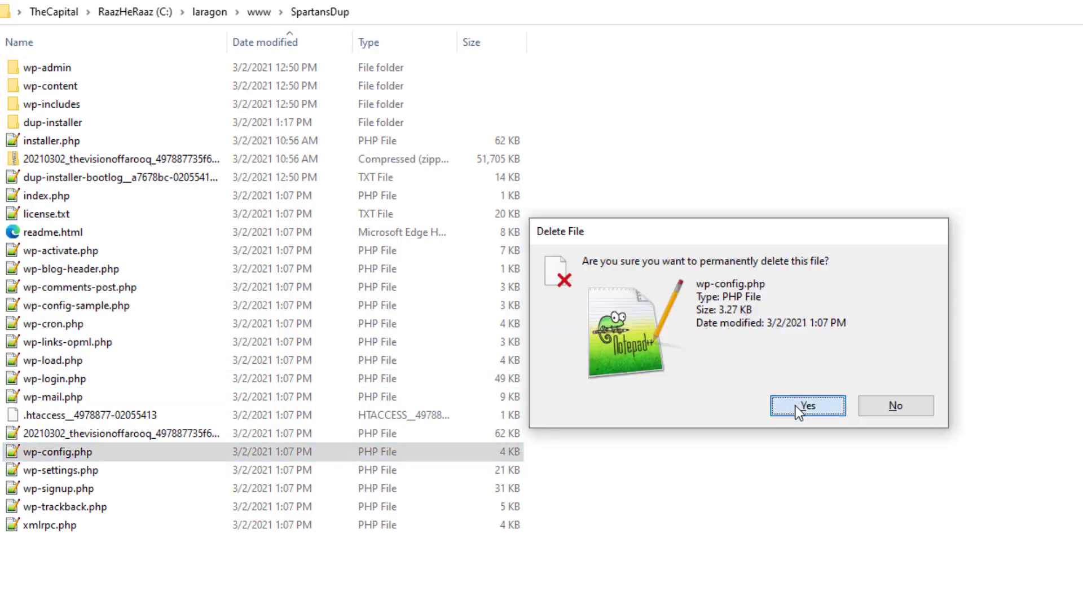
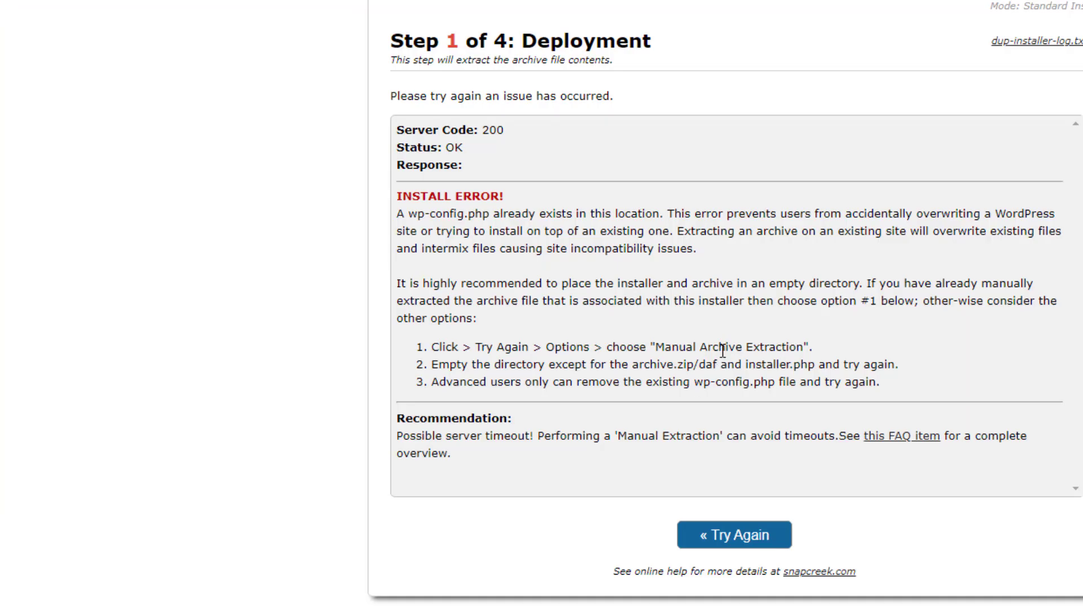
Retry the deployment to extract the archive, then reload the installer and resubmit the form
click(737, 536)
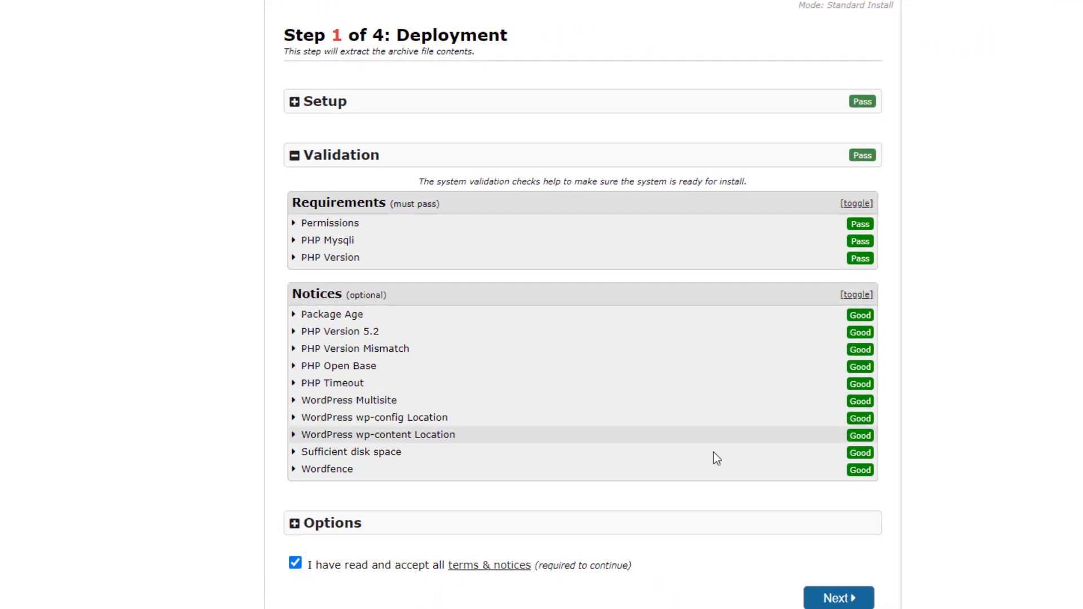
click(835, 600)
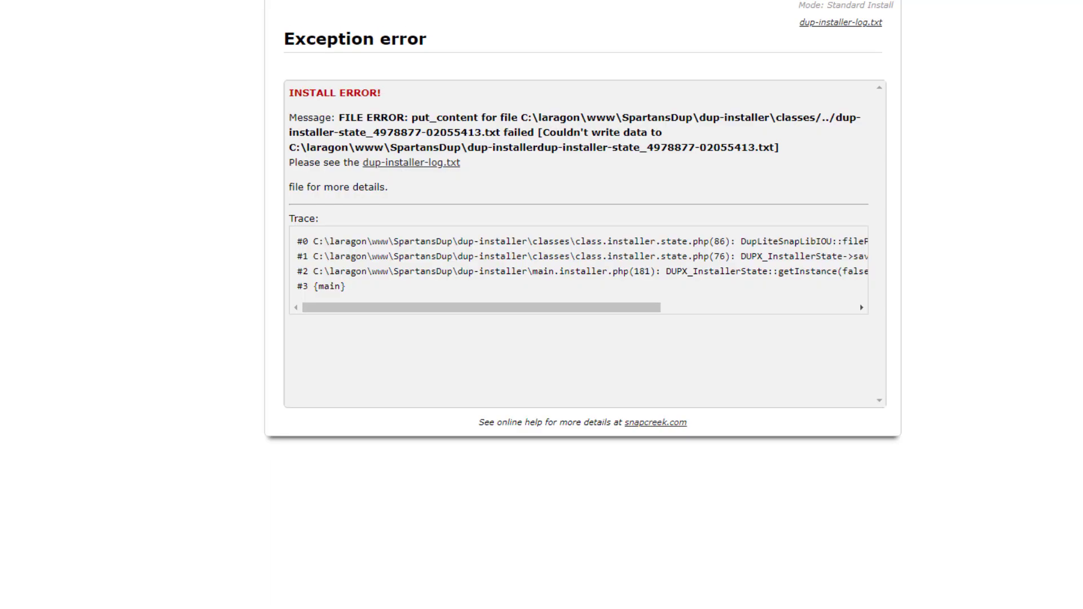
click(66, 39)
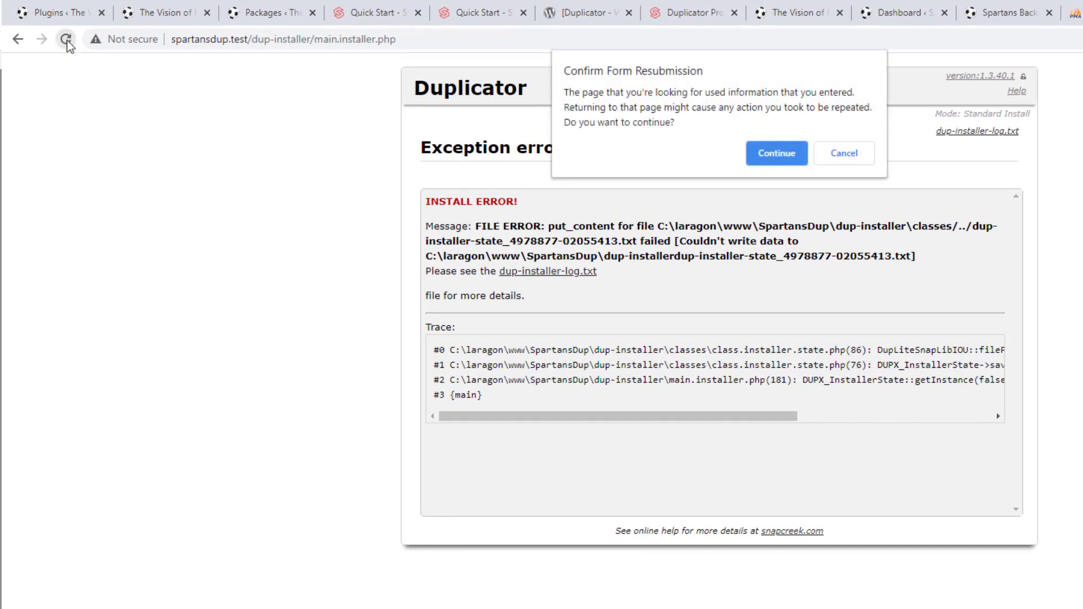
click(777, 155)
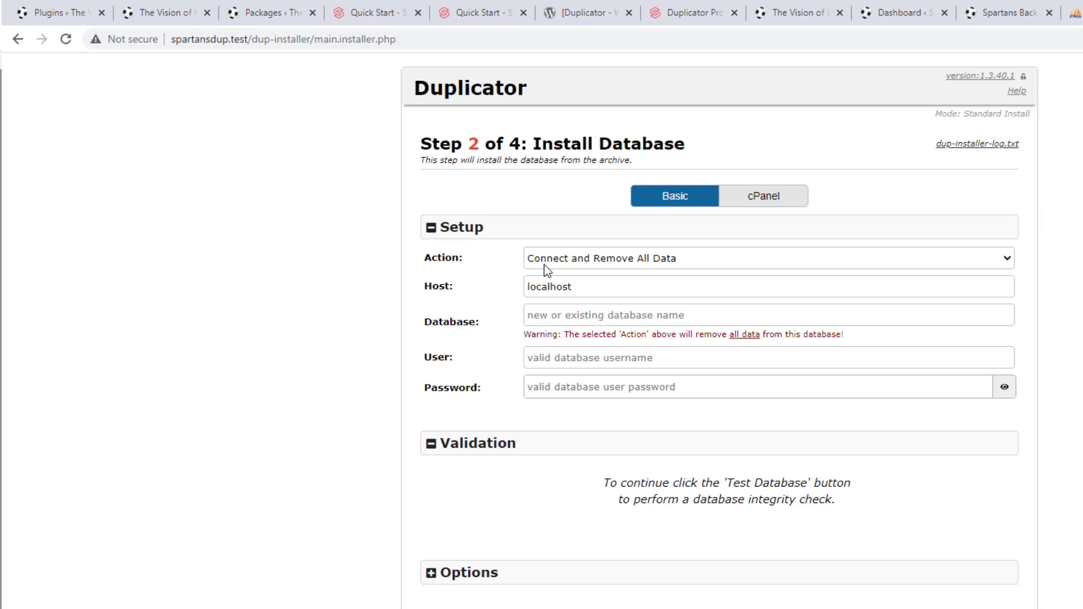
Collapse and re-expand the Setup and Validation sections, view the cPanel option, then return to Basic
click(431, 230)
click(431, 281)
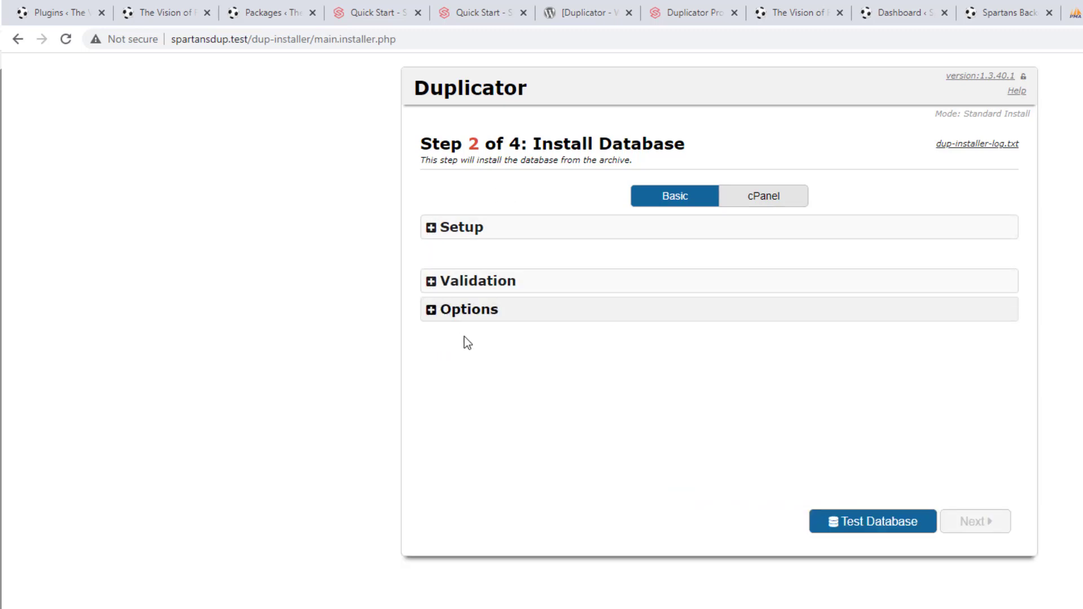
click(449, 231)
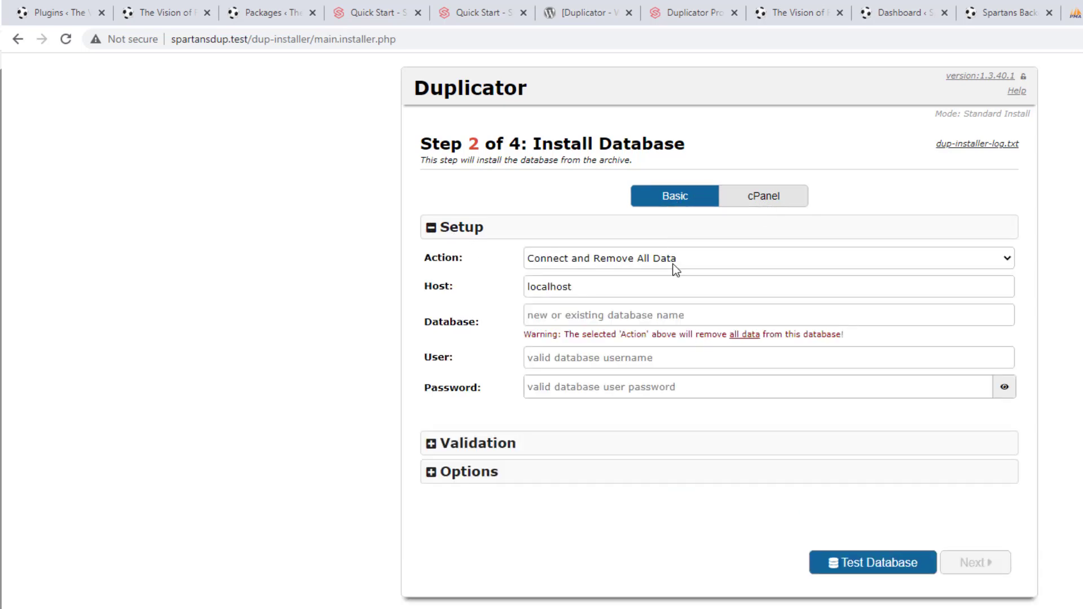
click(778, 205)
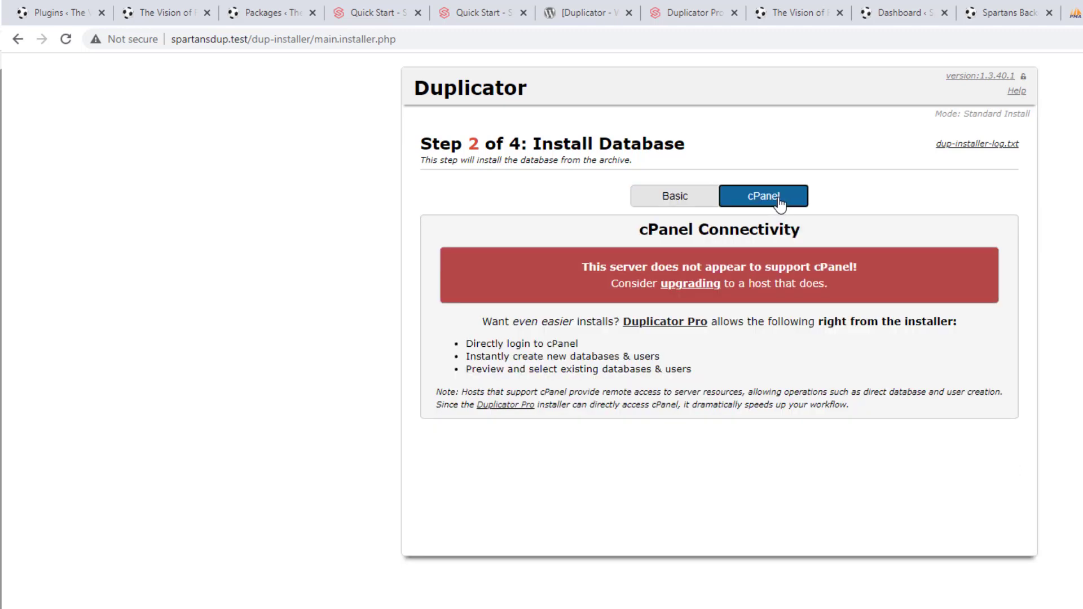
click(676, 196)
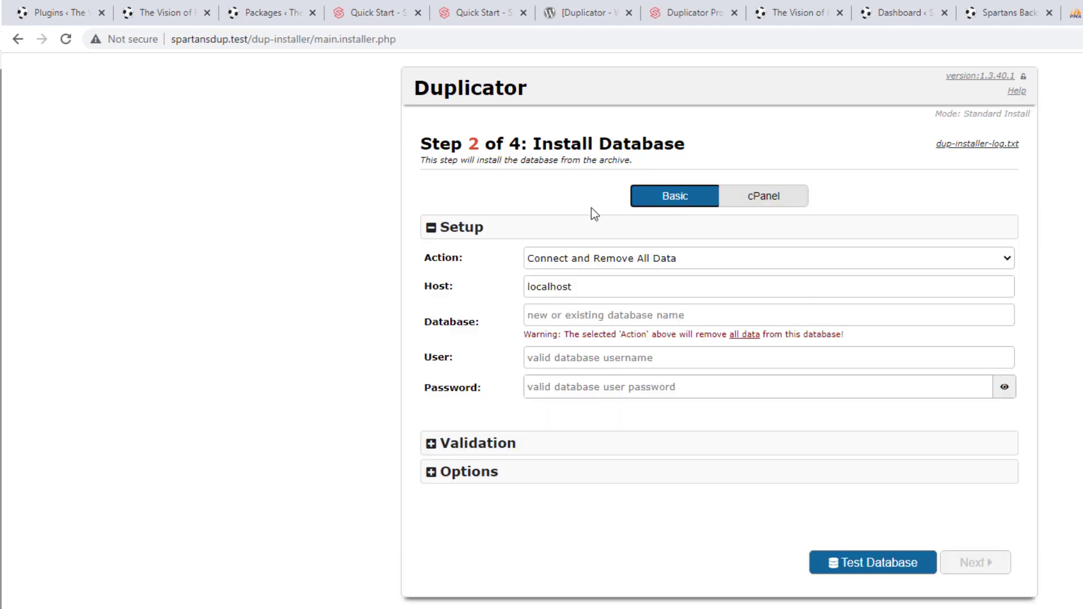
Keep the action at Connect and Remove All Data, then check the database in phpMyAdmin
click(594, 259)
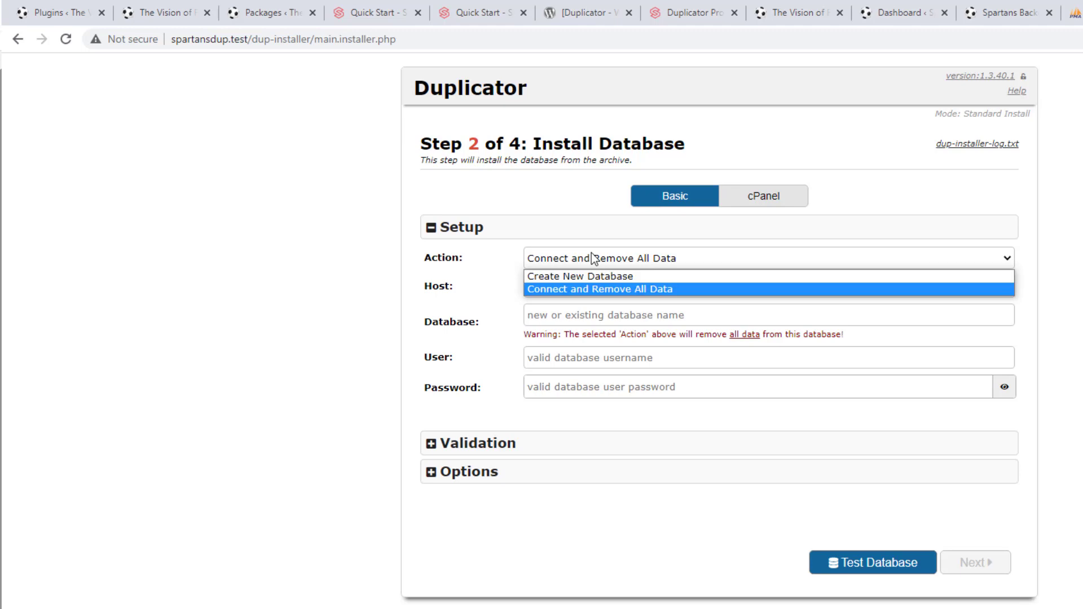
click(594, 259)
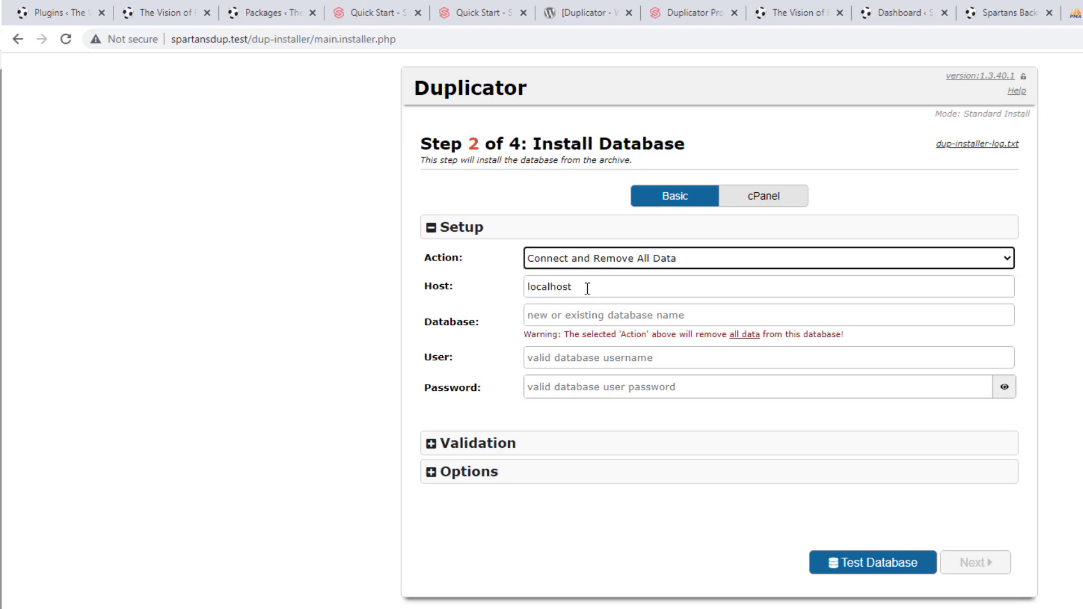
click(579, 319)
click(1074, 12)
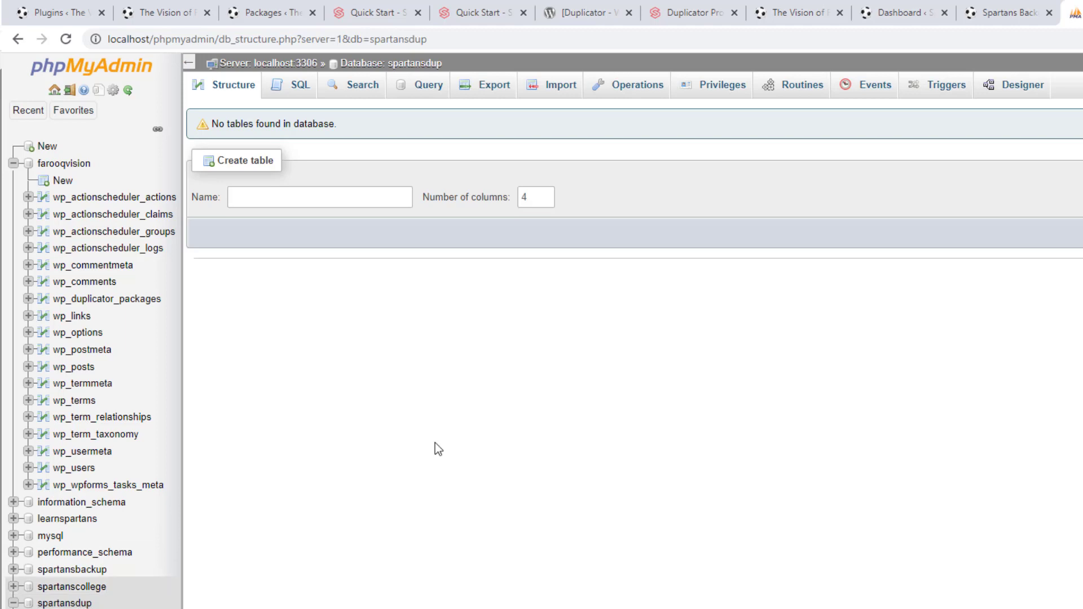
Return from phpMyAdmin's empty spartansdup database to the Duplicator installer tab
click(1081, 13)
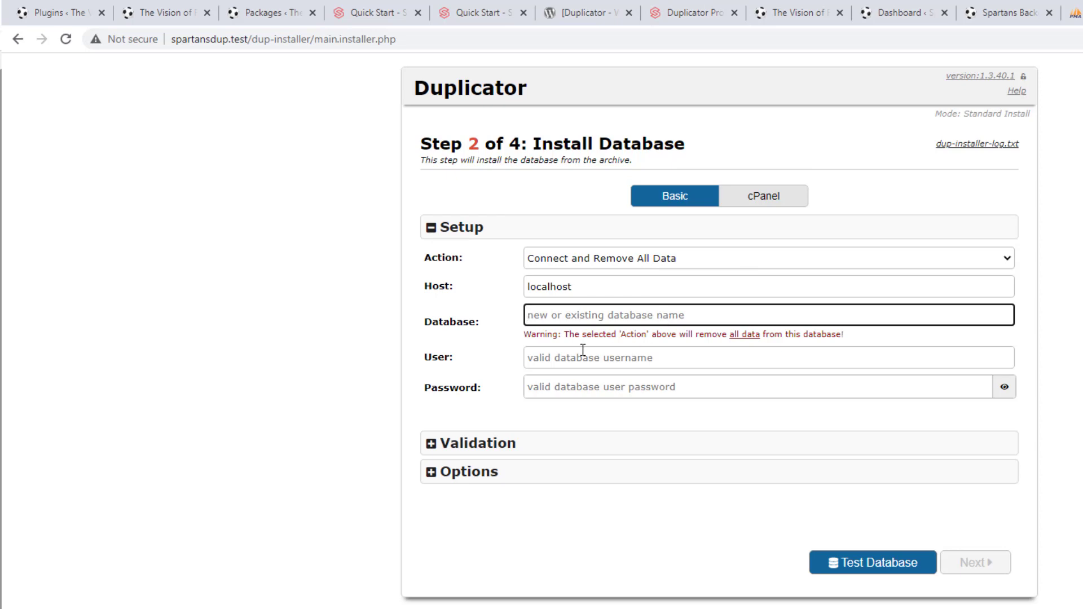
Enter spartansdup as the database name, keeping the current database action
click(568, 358)
click(570, 390)
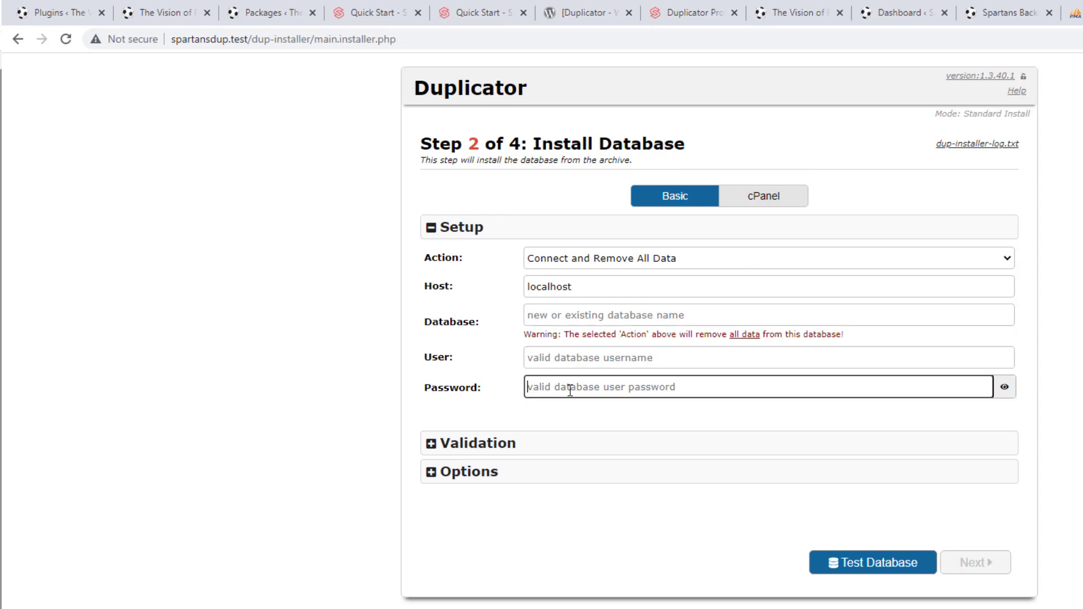
click(576, 262)
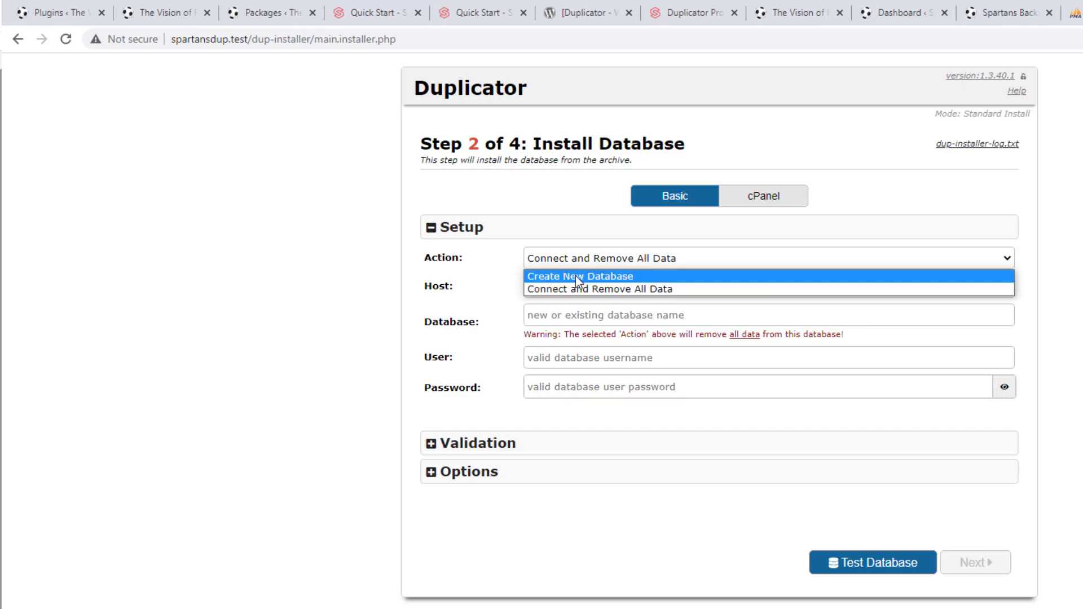
click(588, 255)
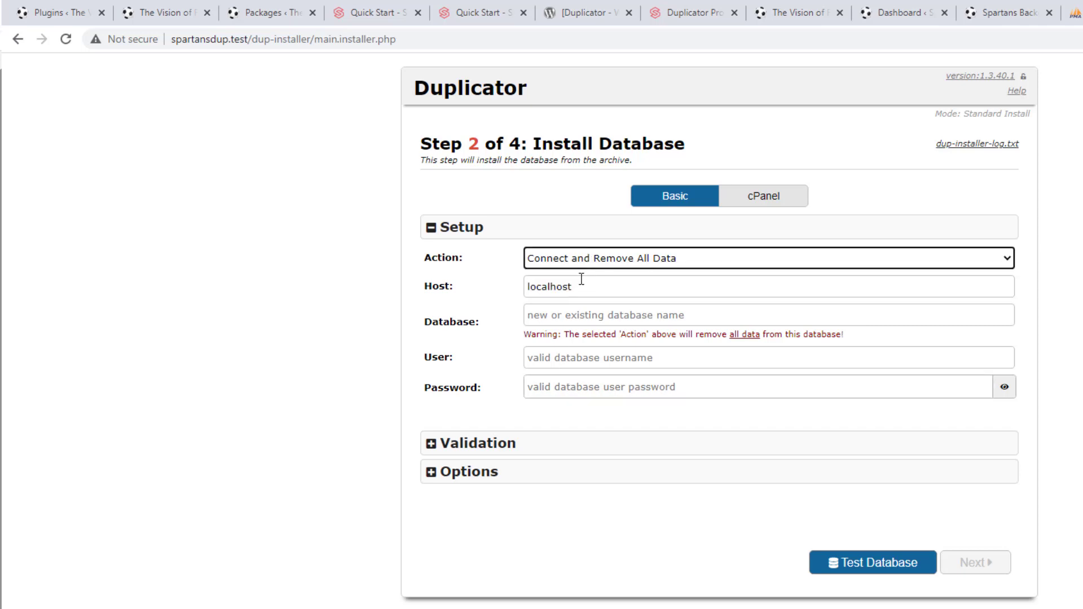
click(567, 317)
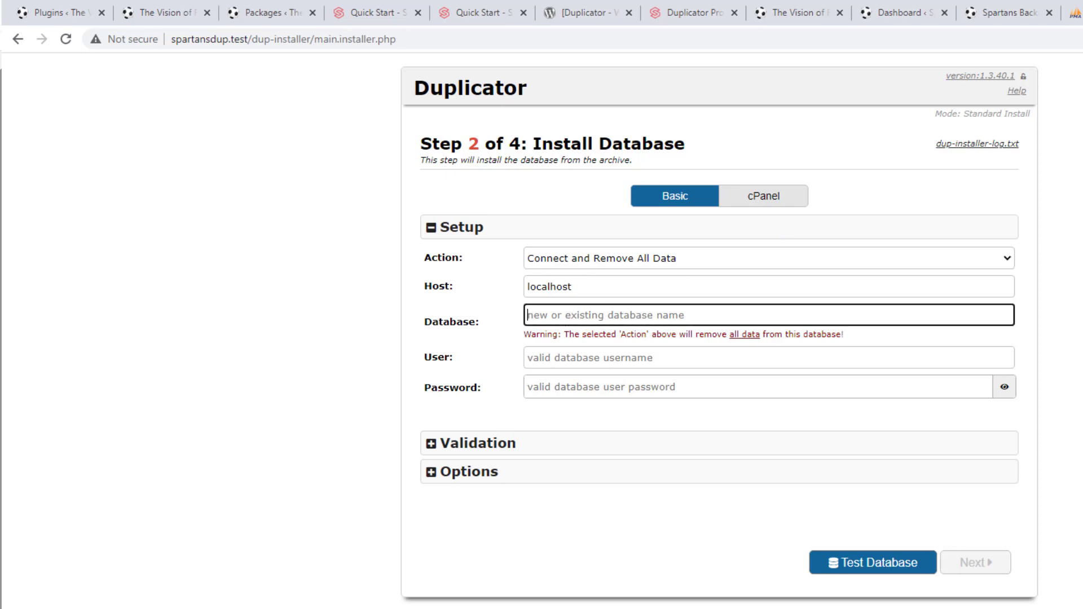
click(1075, 12)
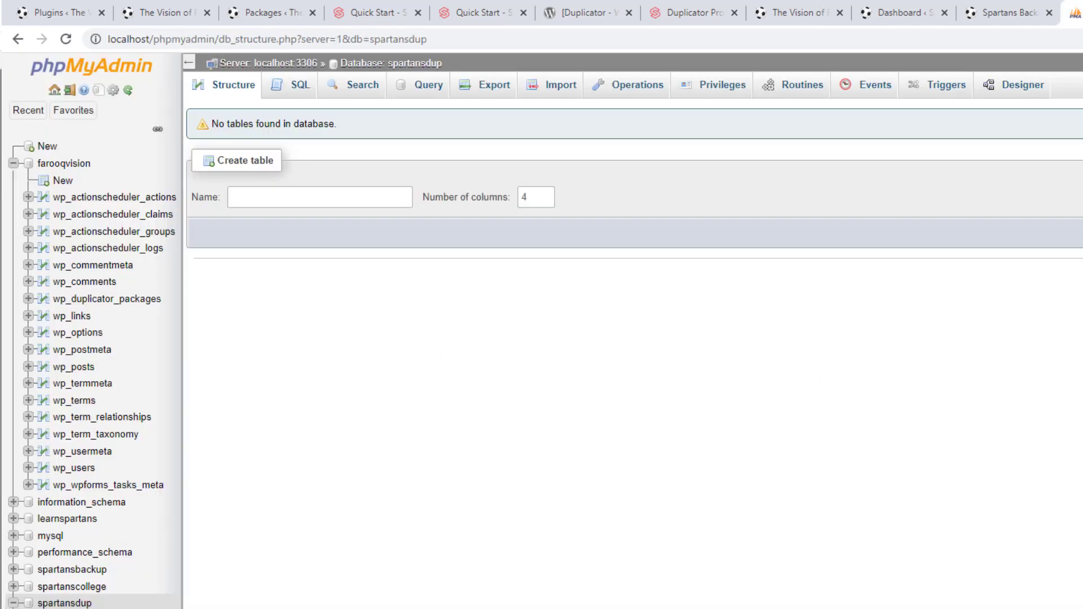
key(ctrl+Tab)
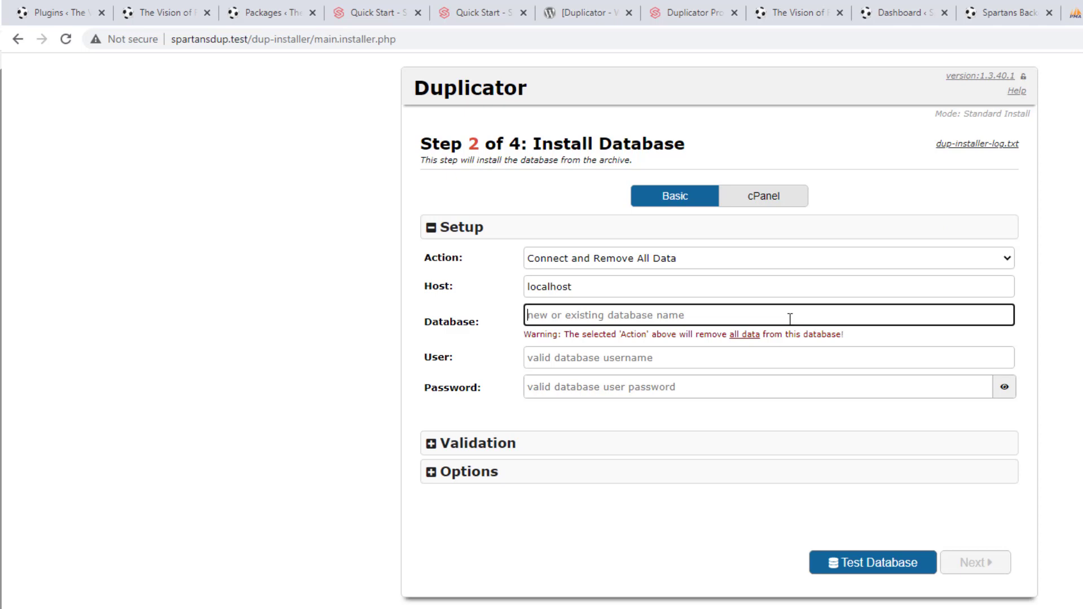
text(spartansdup)
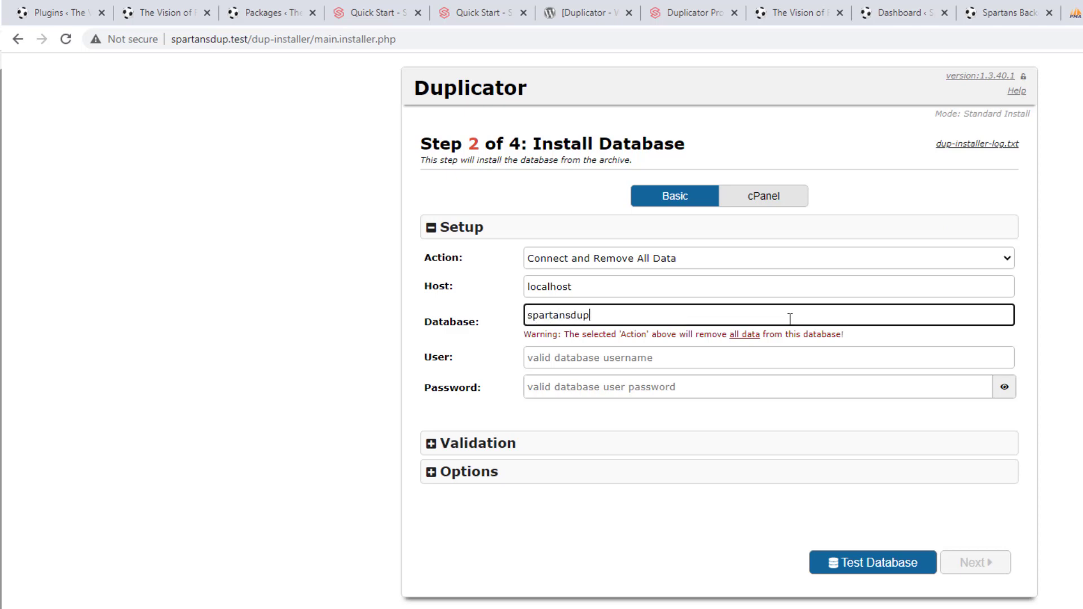
key(Tab)
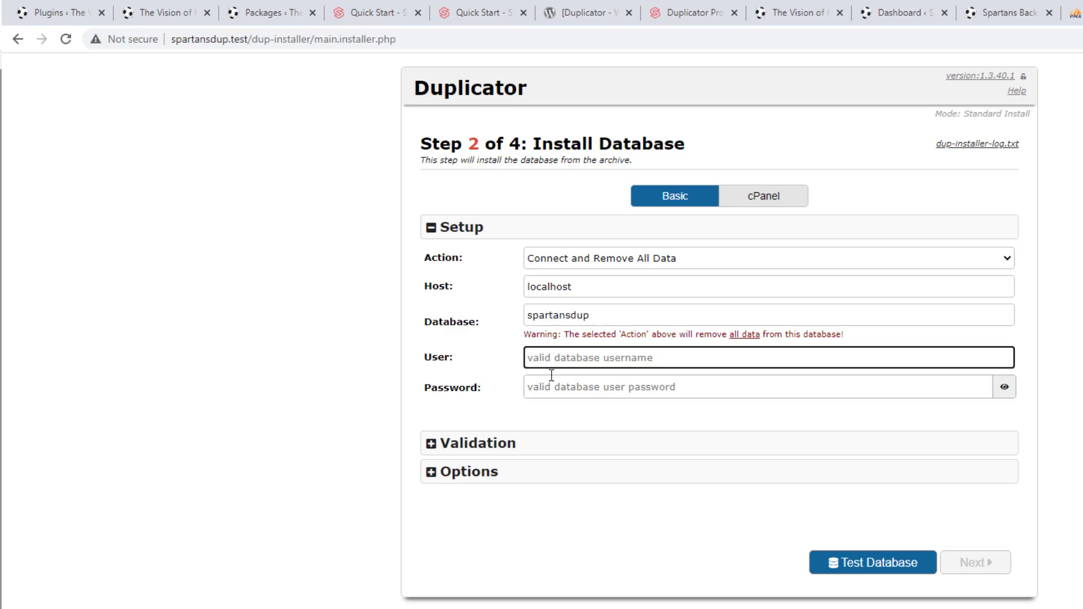
Expand Validation, enter root as the user, and run Test Database, which reports an error
click(648, 451)
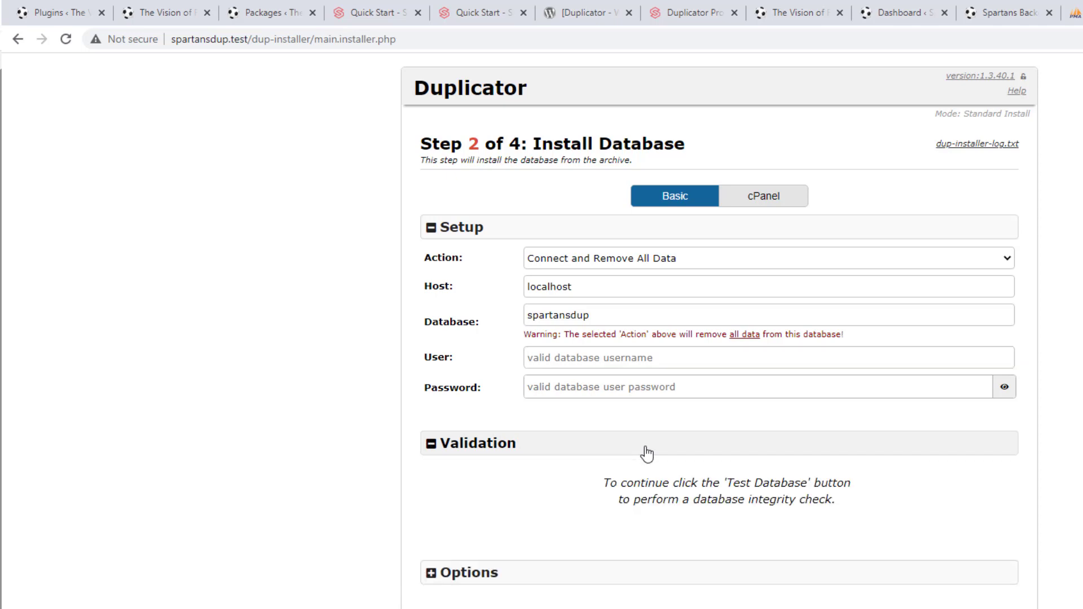
click(647, 453)
click(647, 453)
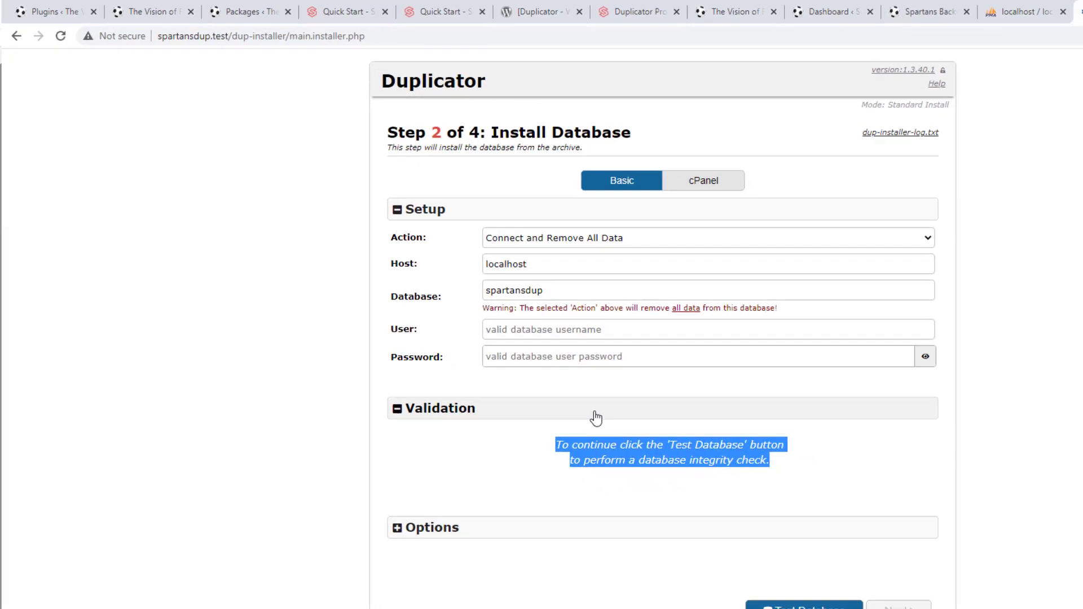
click(660, 491)
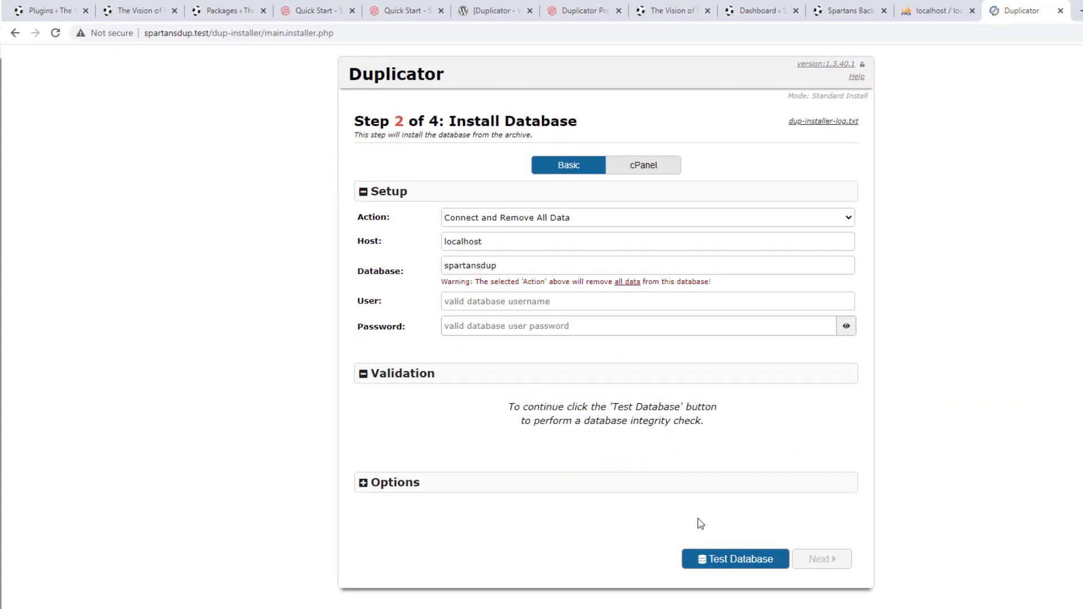
click(728, 559)
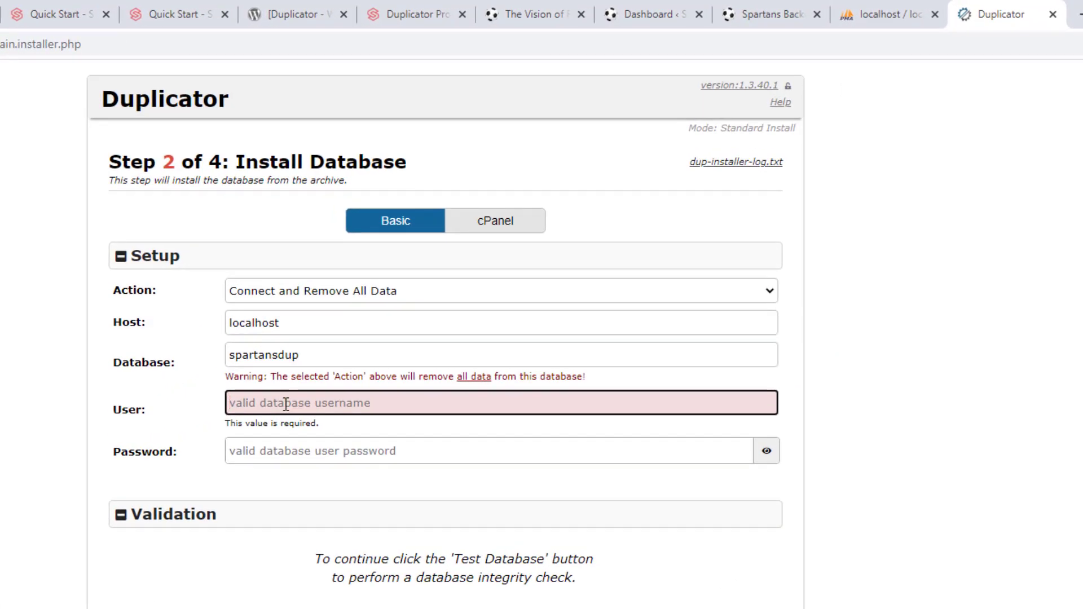
text(root)
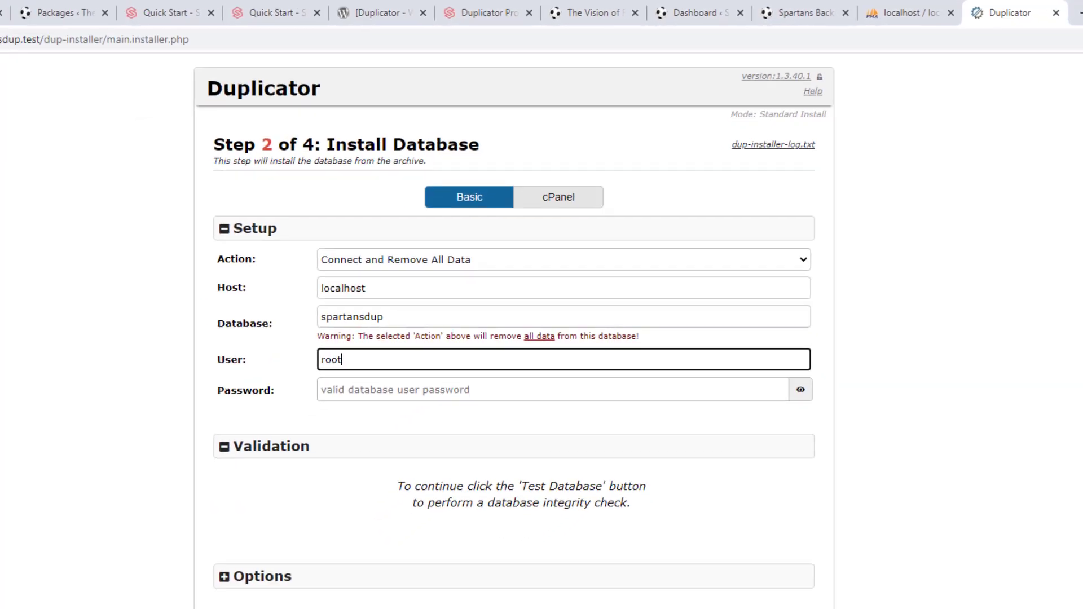
click(723, 587)
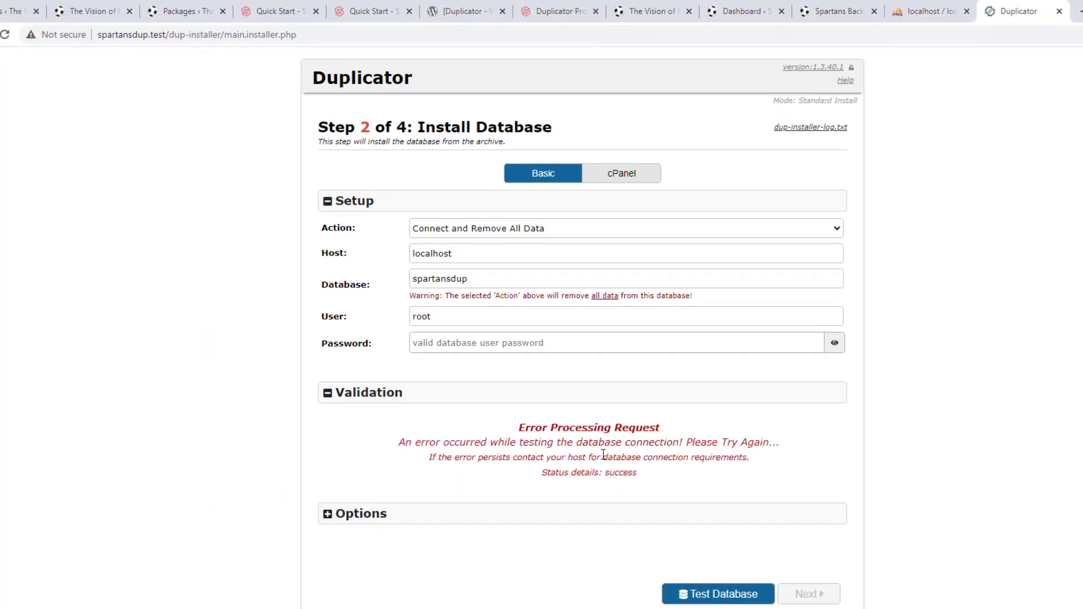
Switch the action to Create New Database and replace user root with TryUser123
click(567, 229)
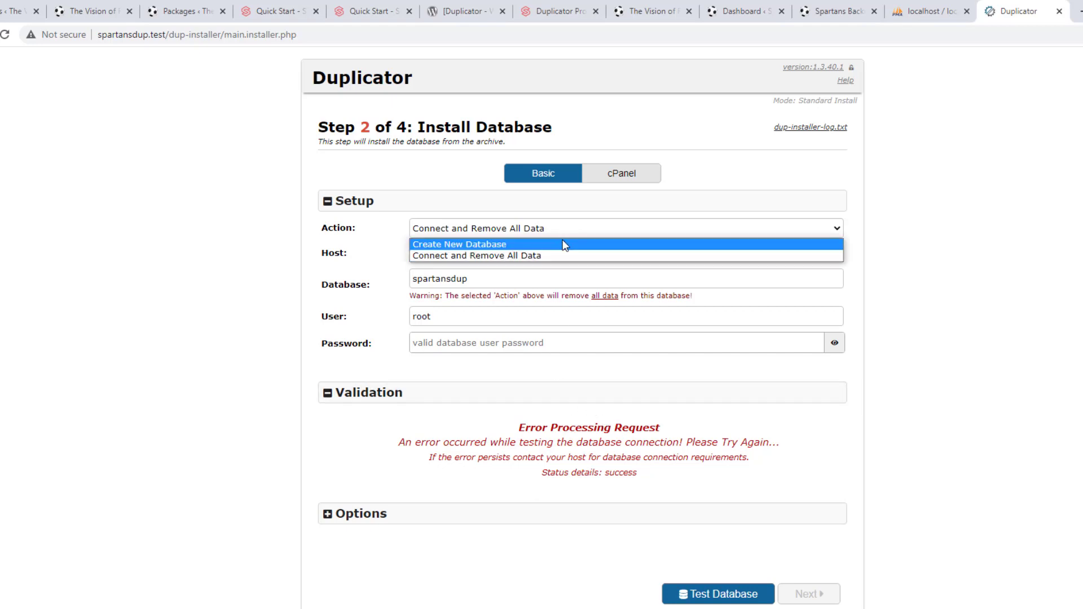
click(565, 245)
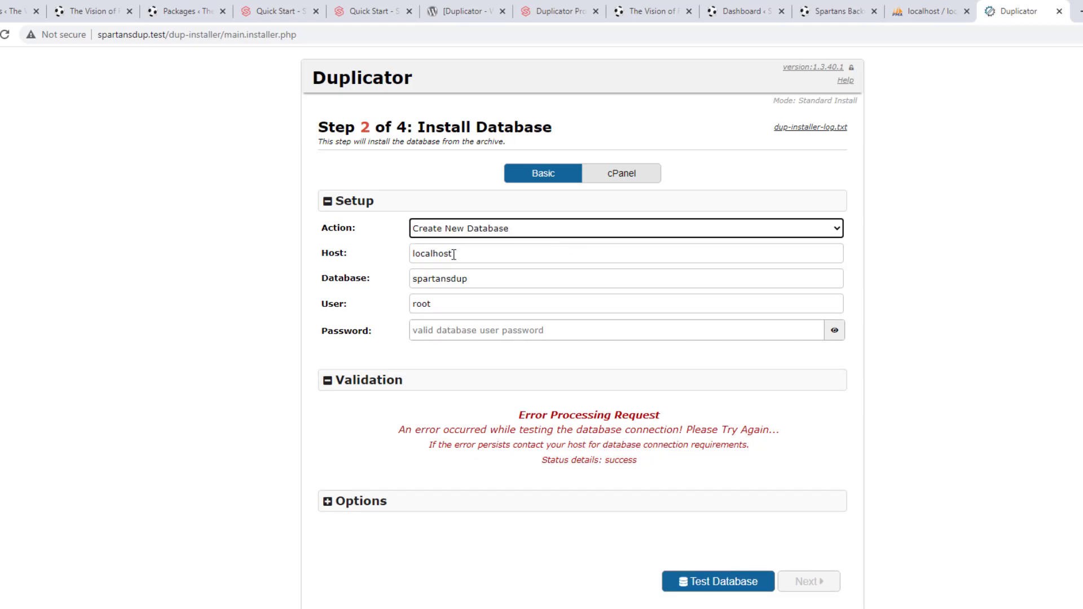
drag(456, 254, 366, 255)
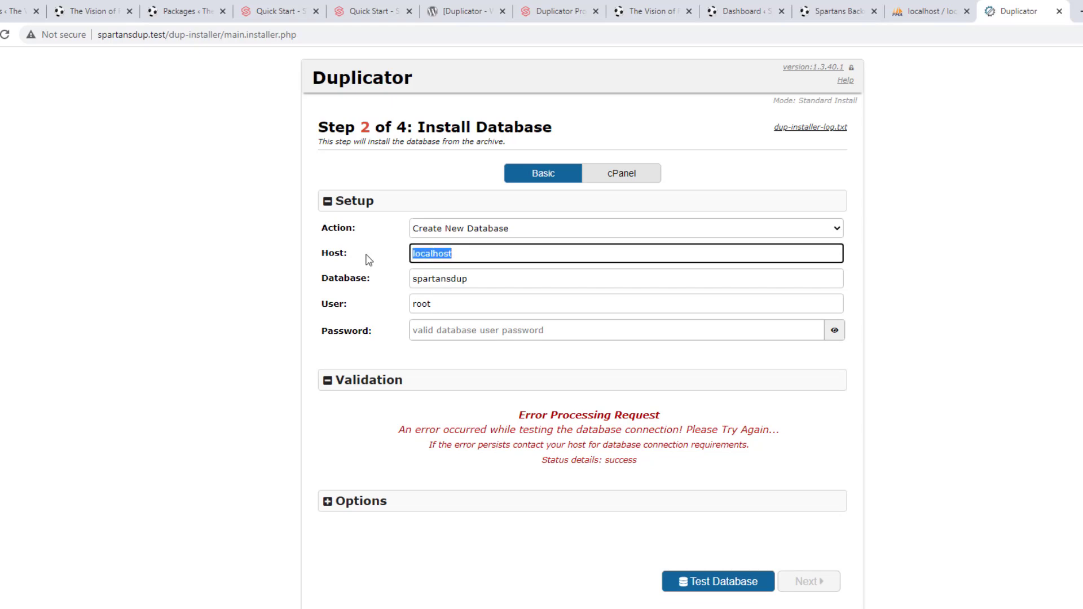
drag(486, 280, 385, 290)
drag(460, 306, 376, 311)
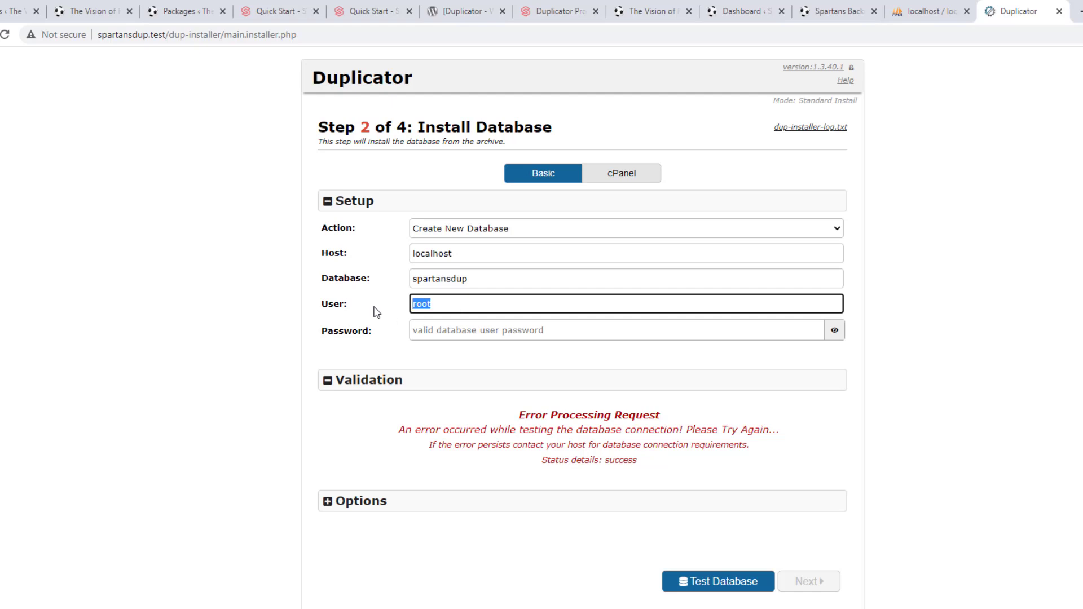
click(445, 329)
drag(450, 303, 396, 304)
text(TryUser123)
Paste the user's password, retest the connection, then go to phpMyAdmin's spartansdup page
double_click(467, 304)
click(481, 329)
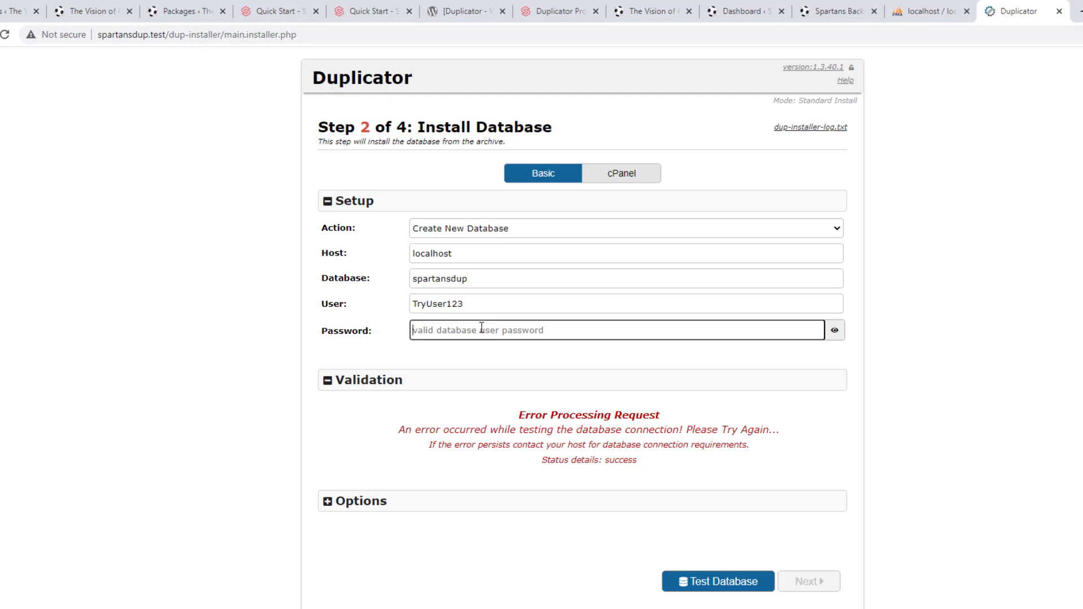
key(ctrl+v)
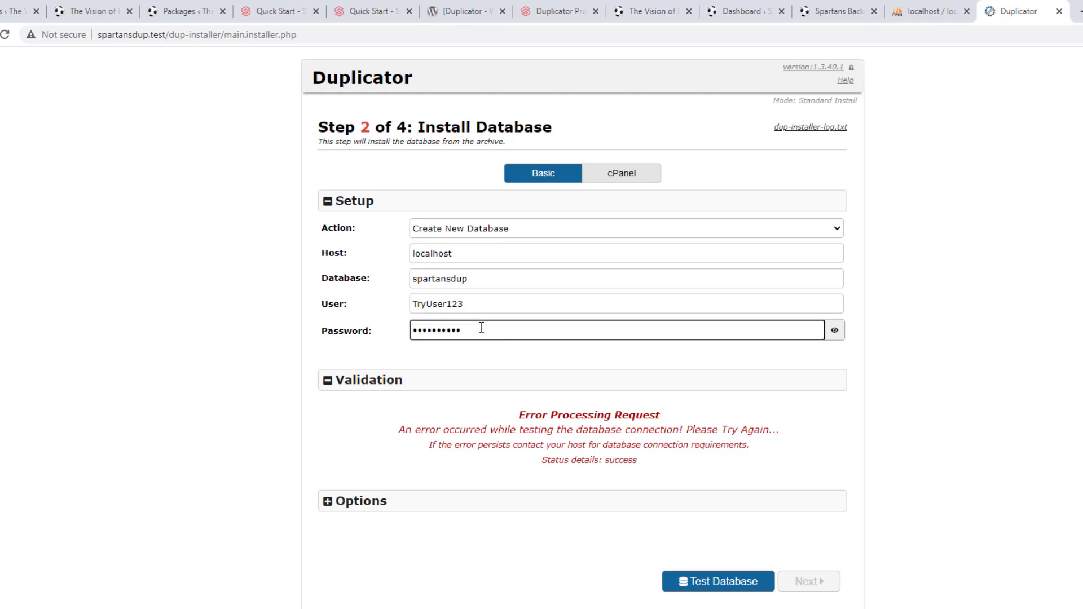
click(695, 577)
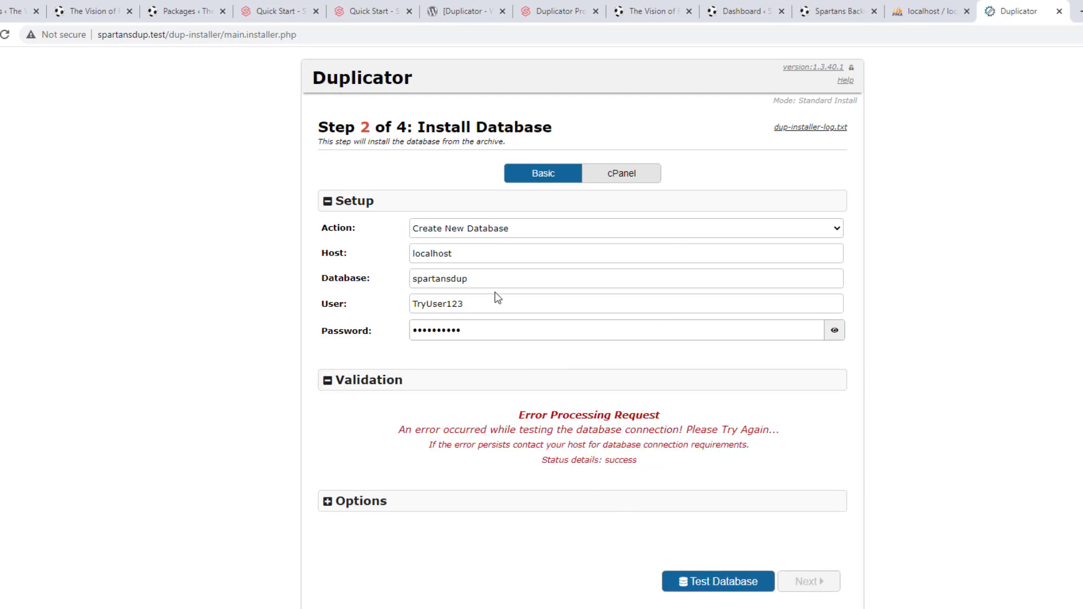
click(913, 17)
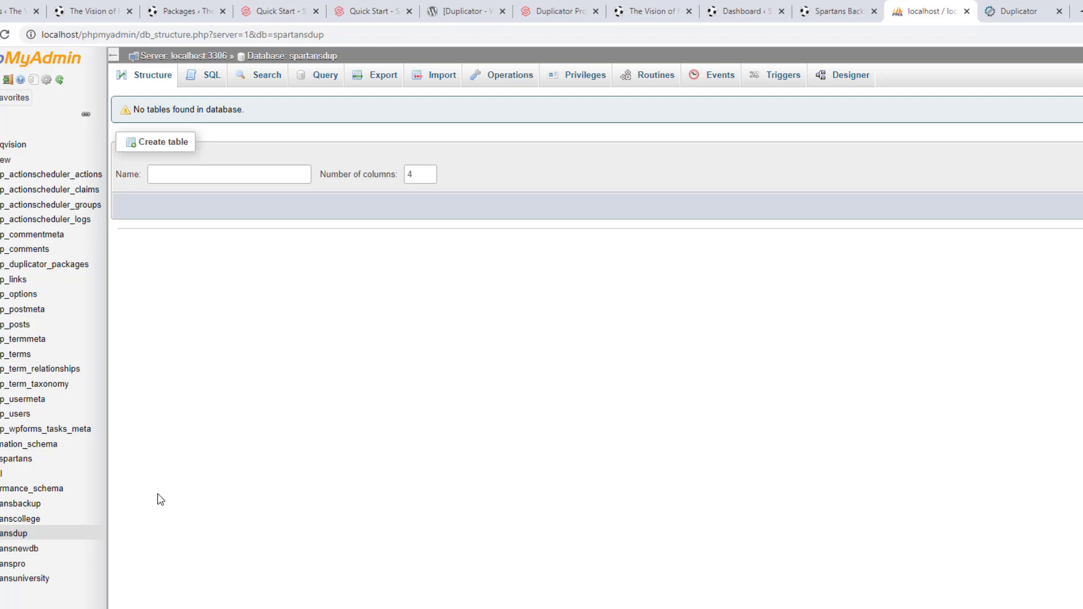
Start a new phpMyAdmin user account from User accounts with user name TryUser123
click(17, 534)
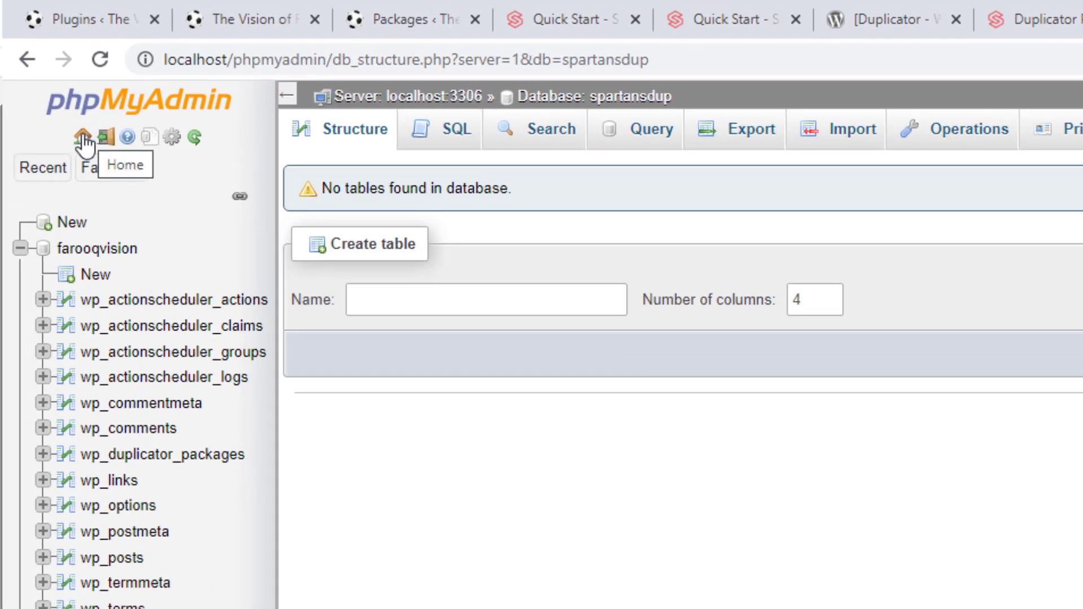
click(83, 137)
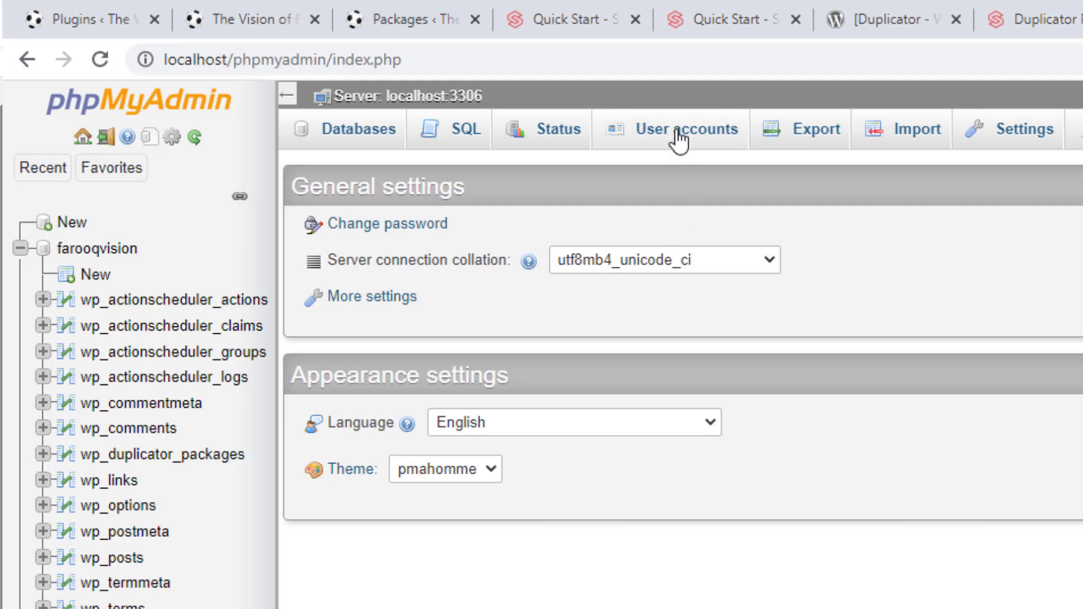
click(679, 142)
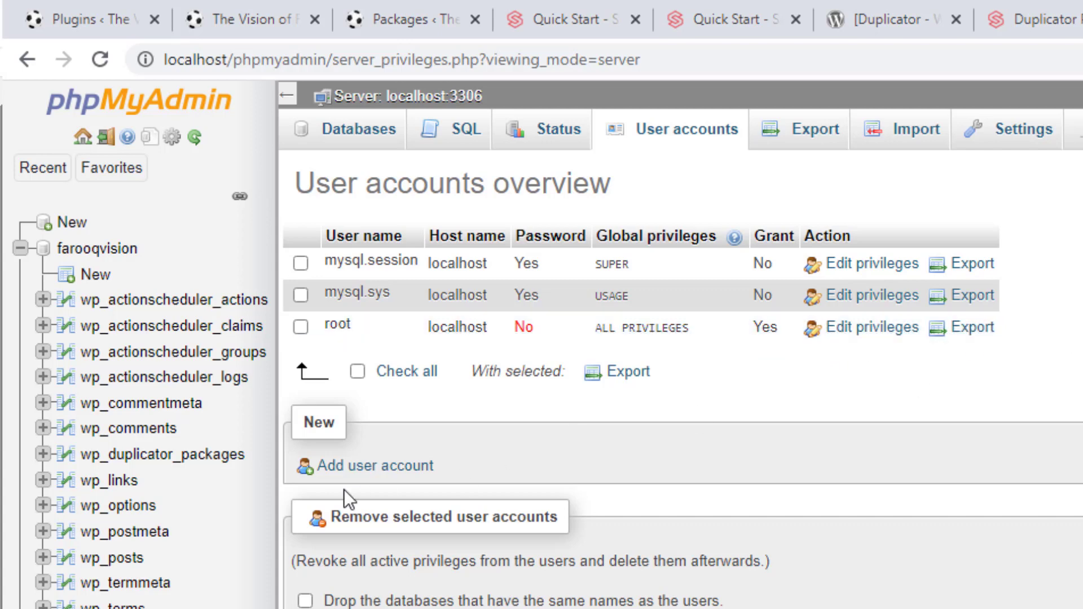
click(365, 468)
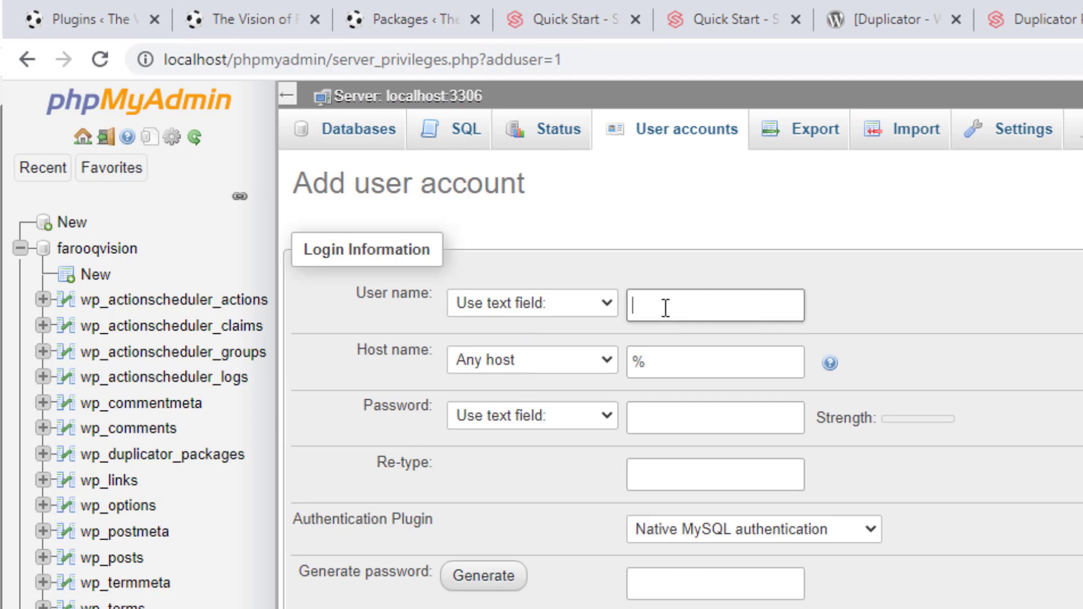
text(TryUser123)
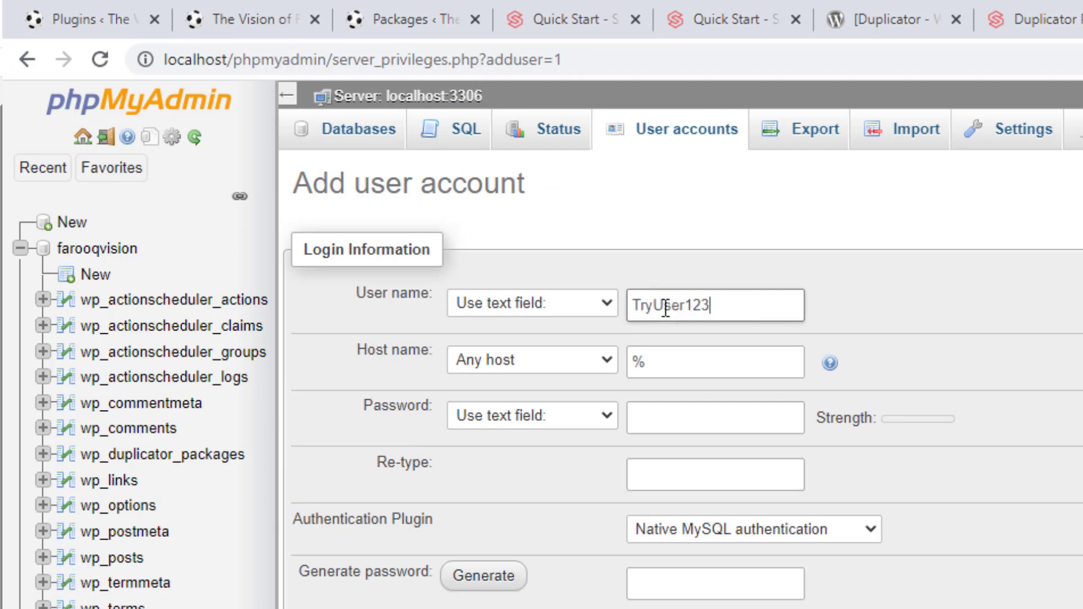
Restrict the account's host to Local and enter its password twice
click(528, 362)
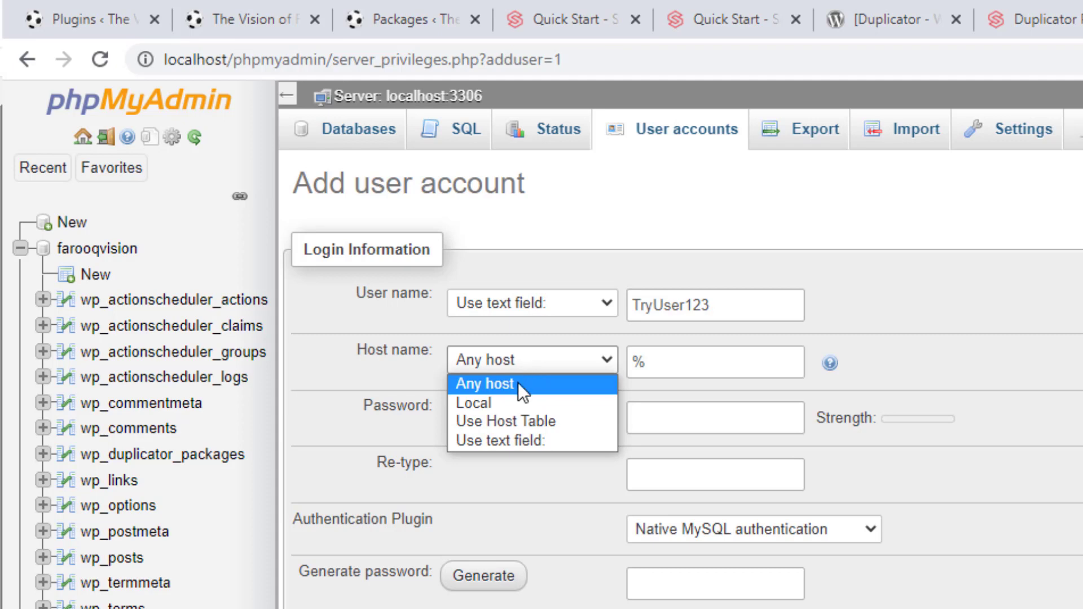
click(506, 410)
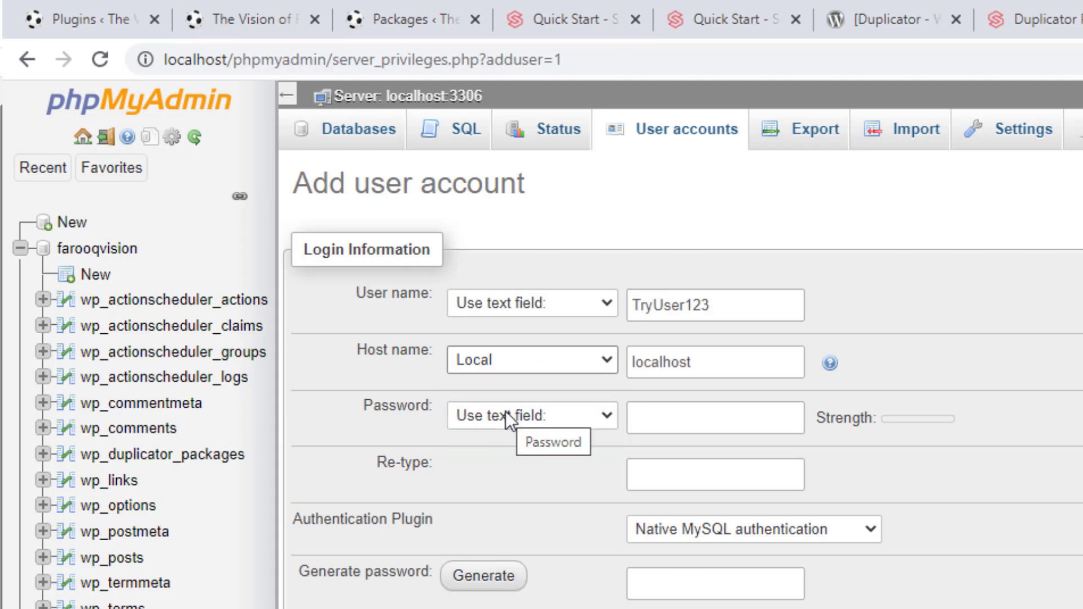
click(506, 417)
click(505, 416)
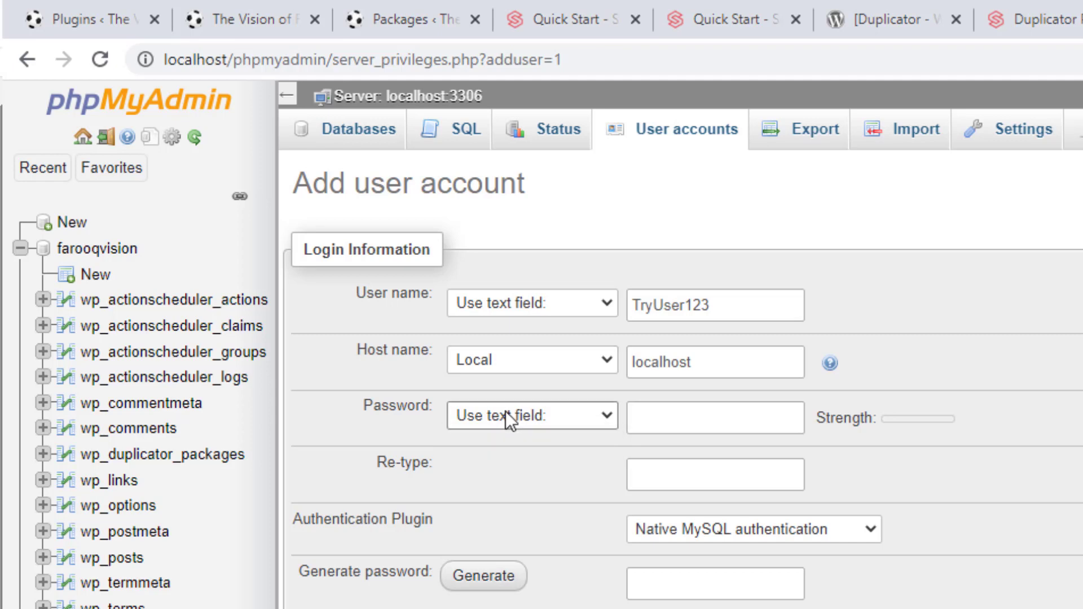
click(661, 409)
key(ctrl+v)
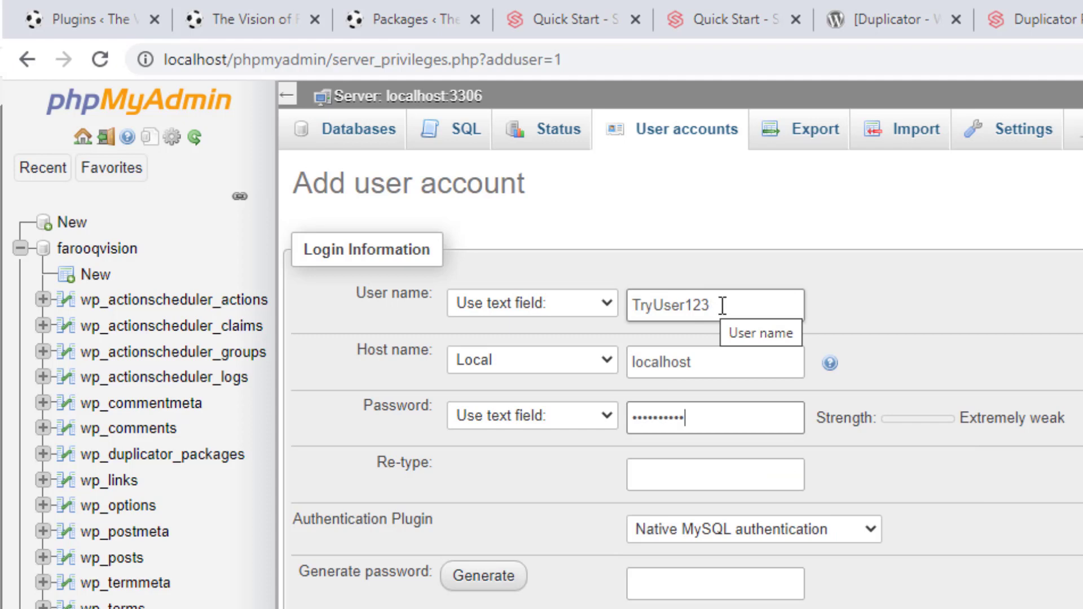
click(683, 479)
key(ctrl+v)
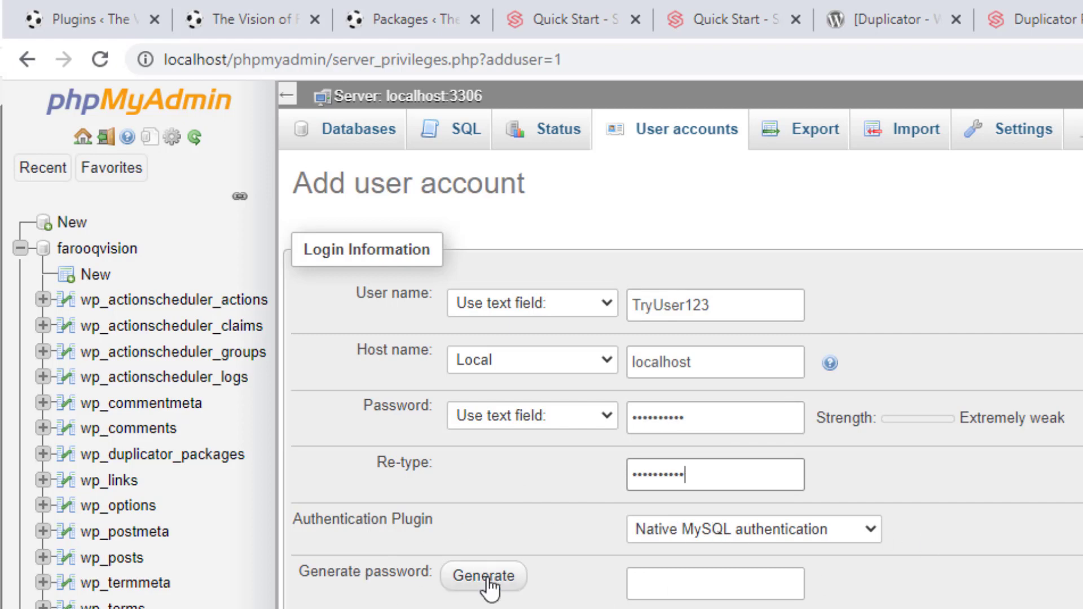
Grant all global privileges, create the TryUser123 account, and let the browser save the login
scroll(541, 573, down, 4)
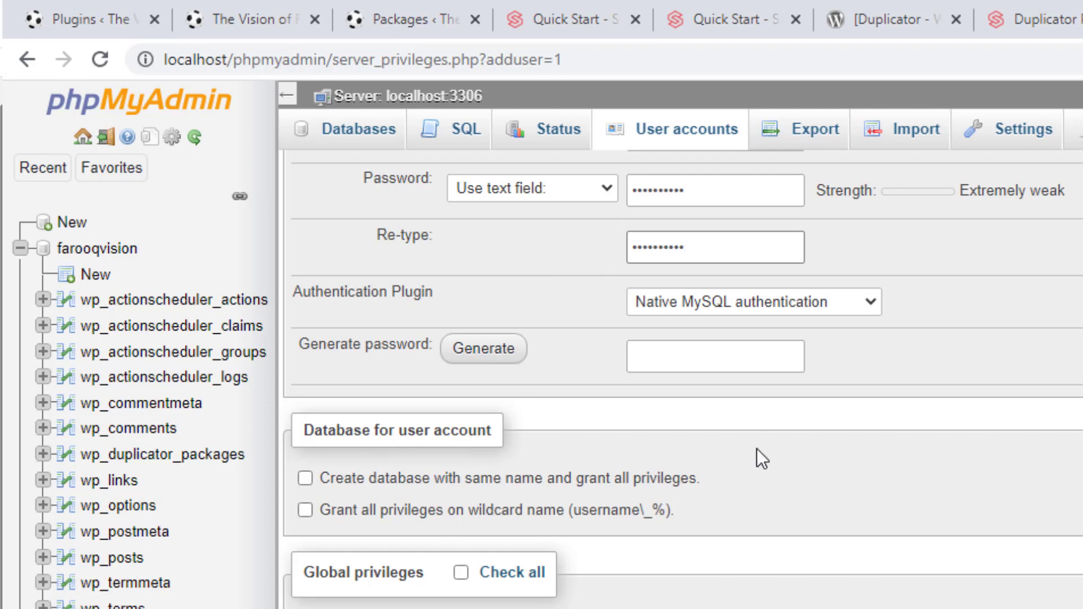
scroll(764, 438, down, 1)
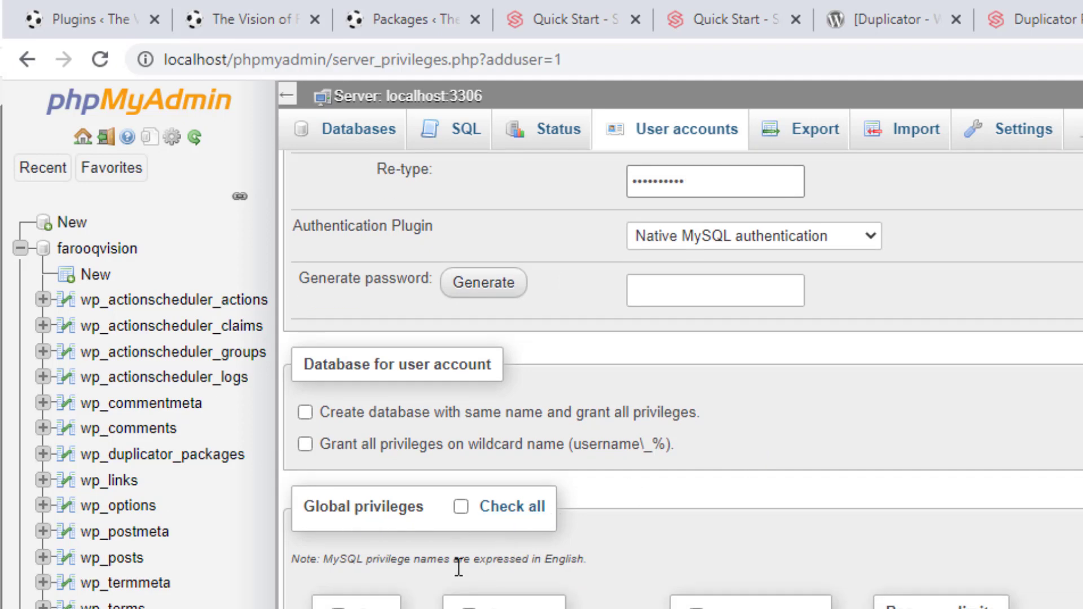
click(458, 507)
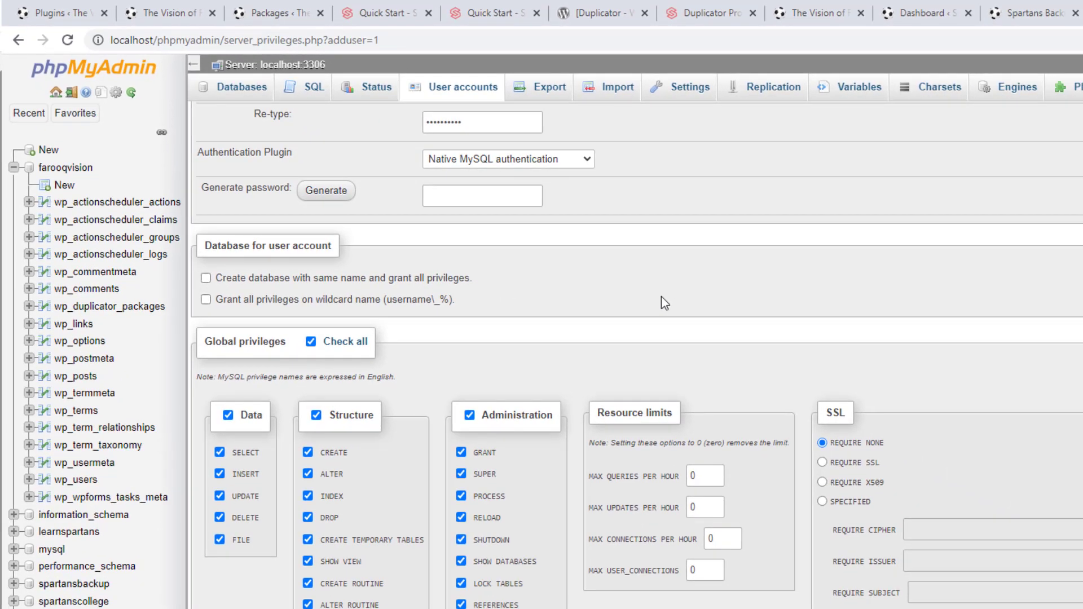
click(726, 535)
scroll(697, 282, up, 3)
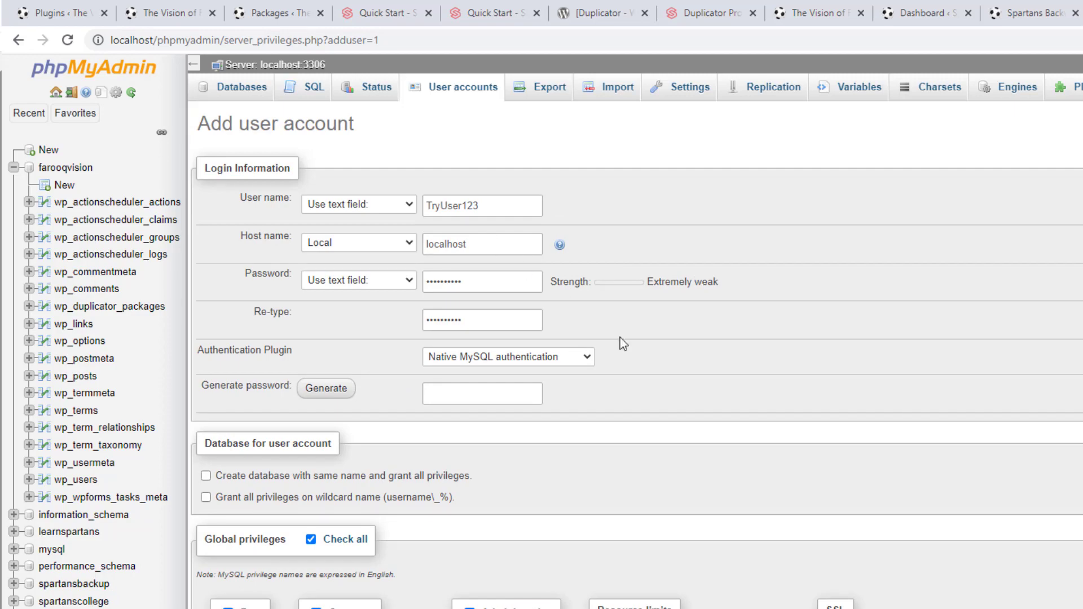
scroll(620, 338, down, 3)
scroll(621, 338, up, 1)
scroll(621, 337, down, 1)
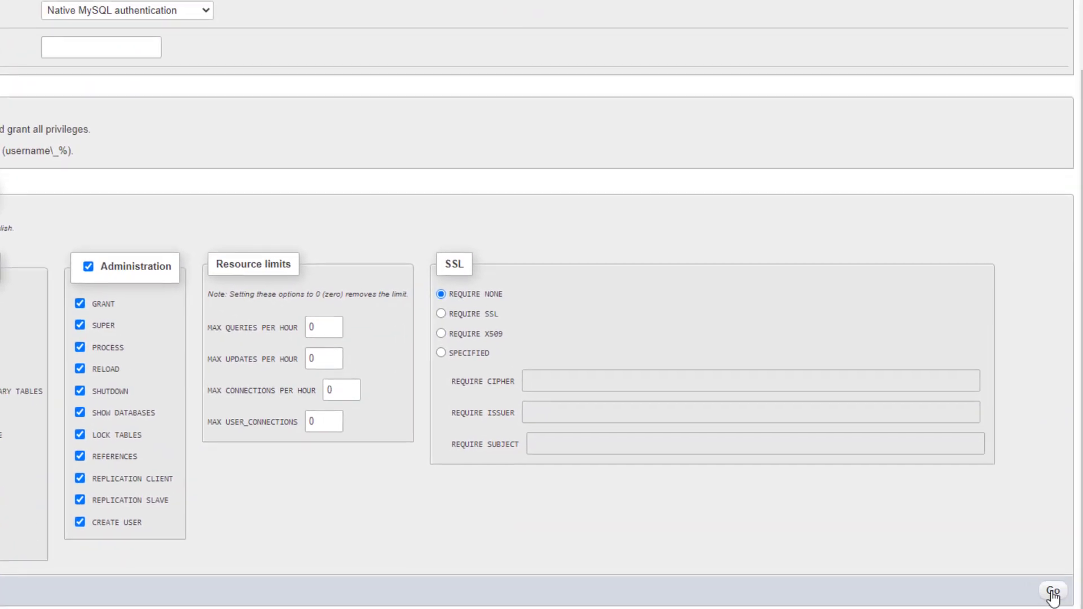
click(1052, 591)
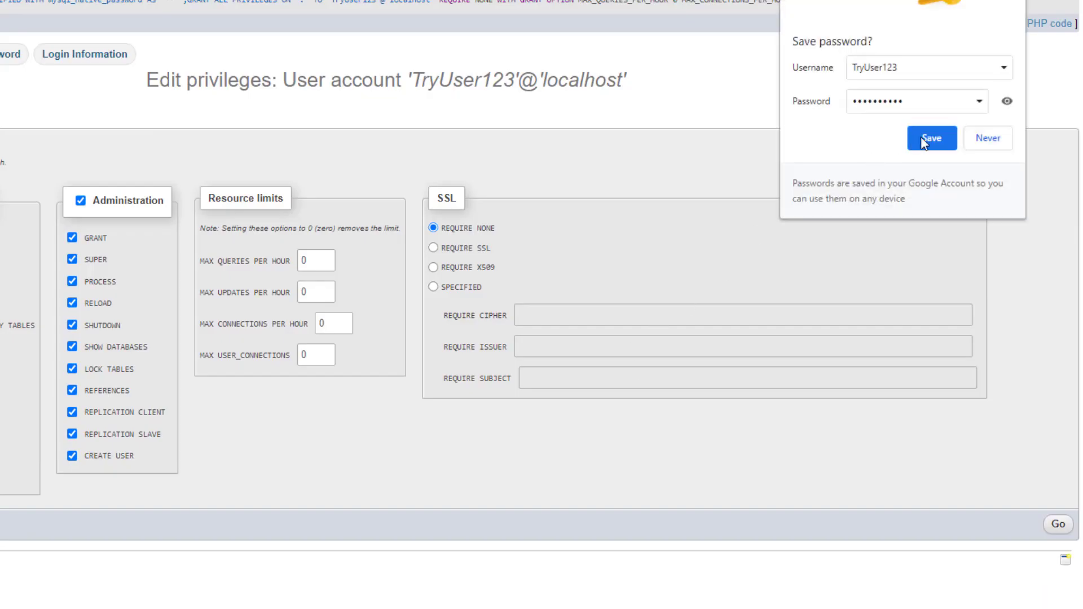
click(931, 138)
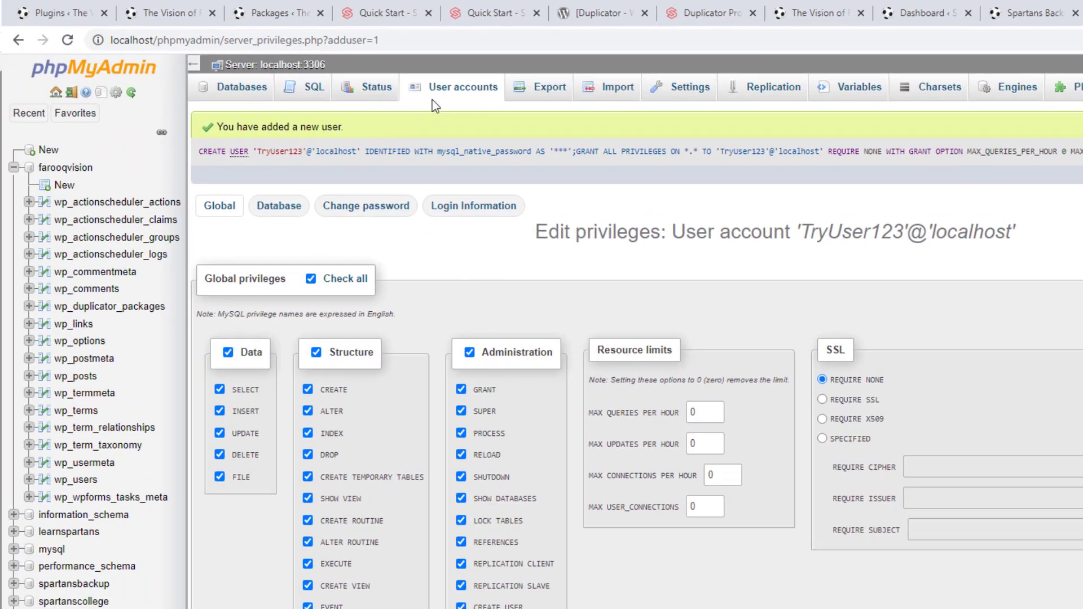
Give TryUser123 every privilege on the spartansdup database, then return to the user accounts overview
click(461, 97)
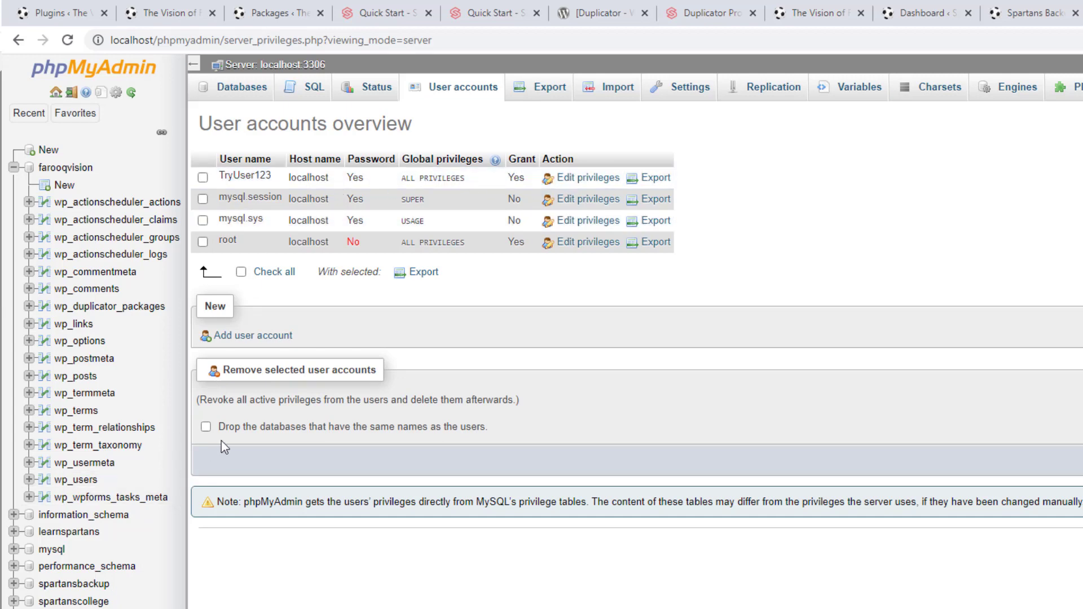
click(587, 180)
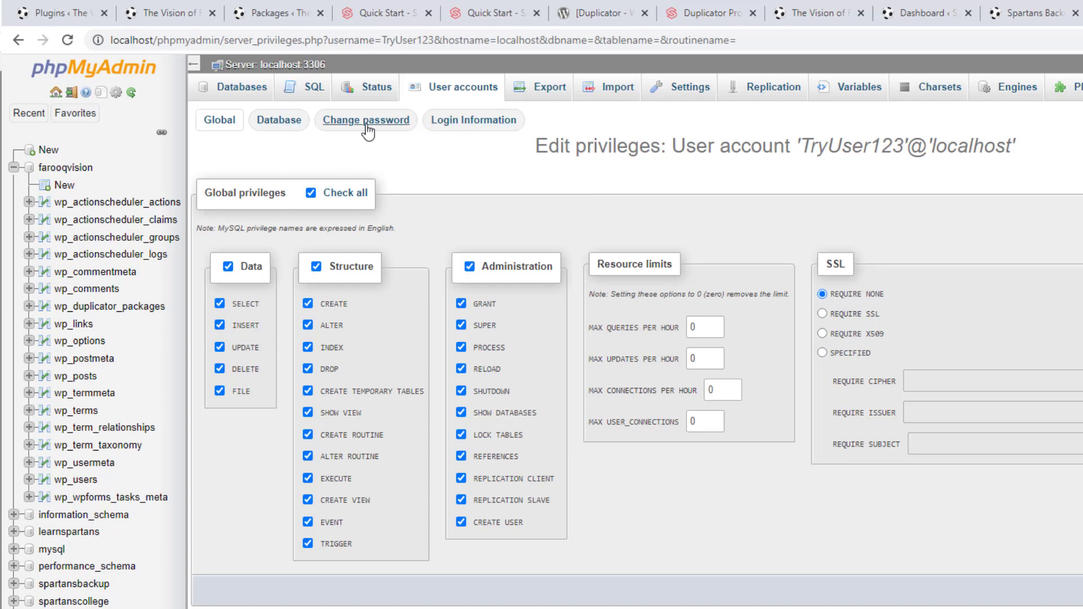
click(277, 128)
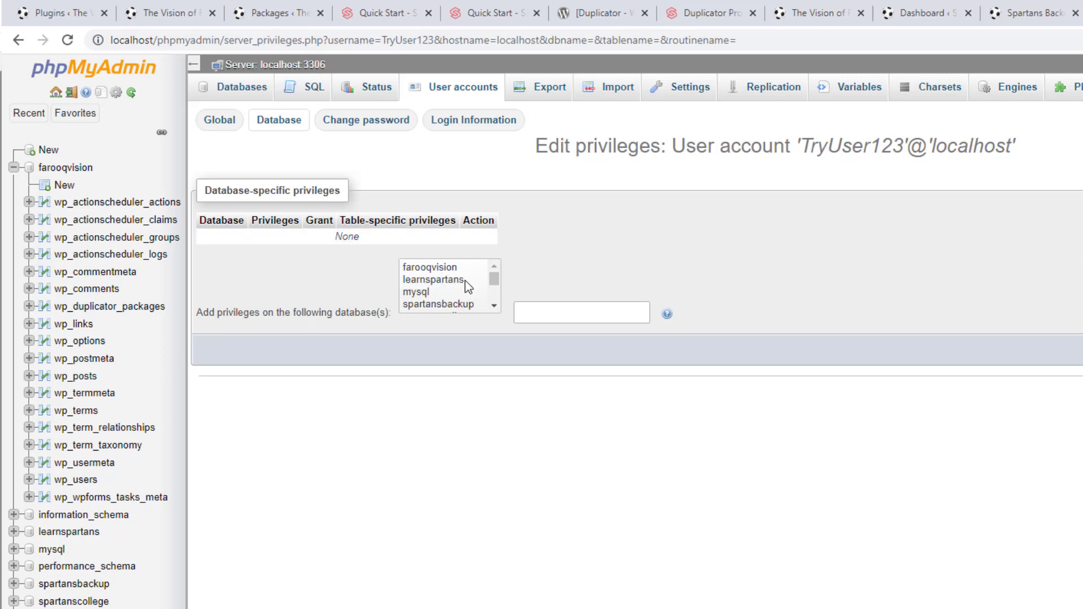
scroll(465, 285, down, 3)
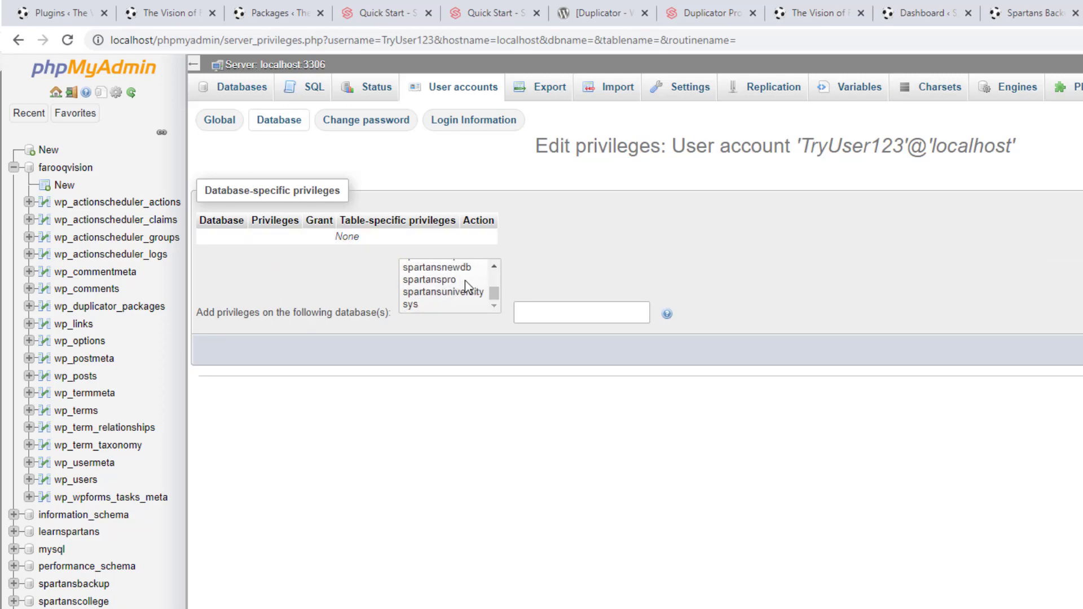
drag(497, 291, 496, 287)
click(448, 276)
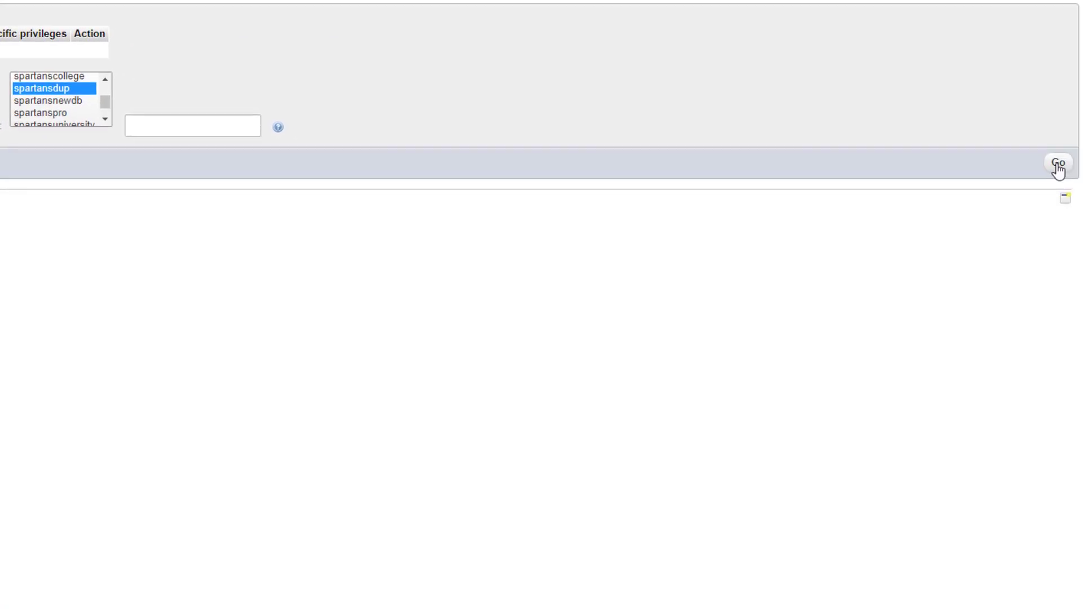
click(1058, 164)
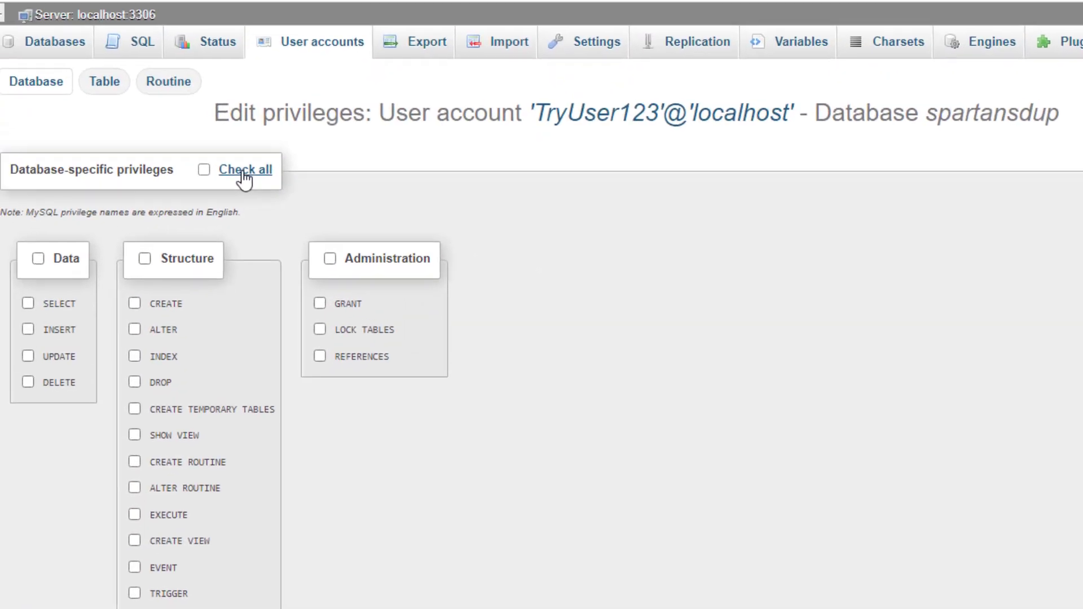
click(8, 8)
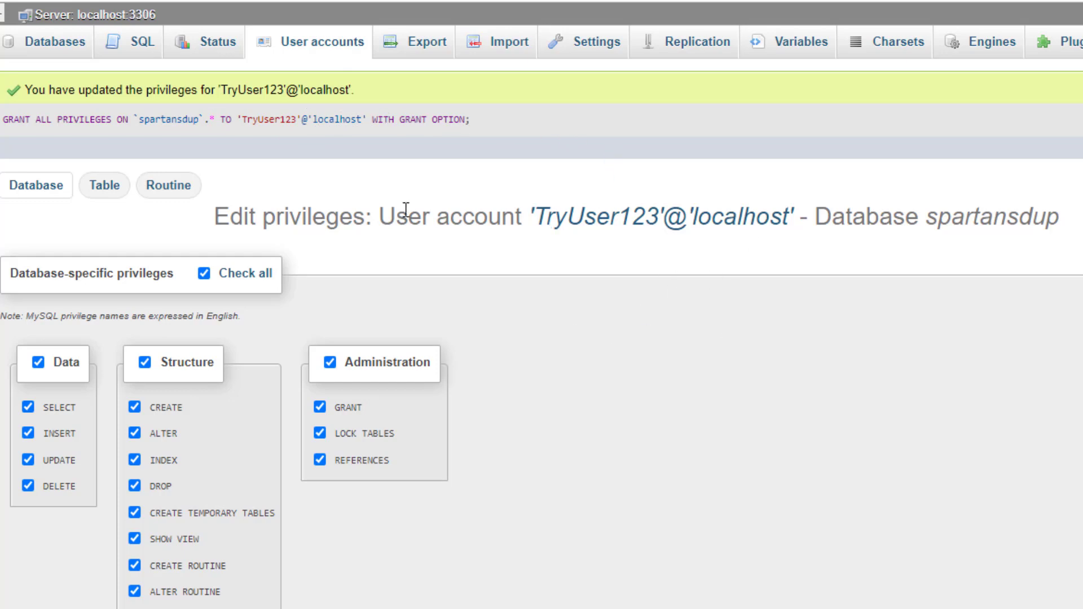
click(317, 53)
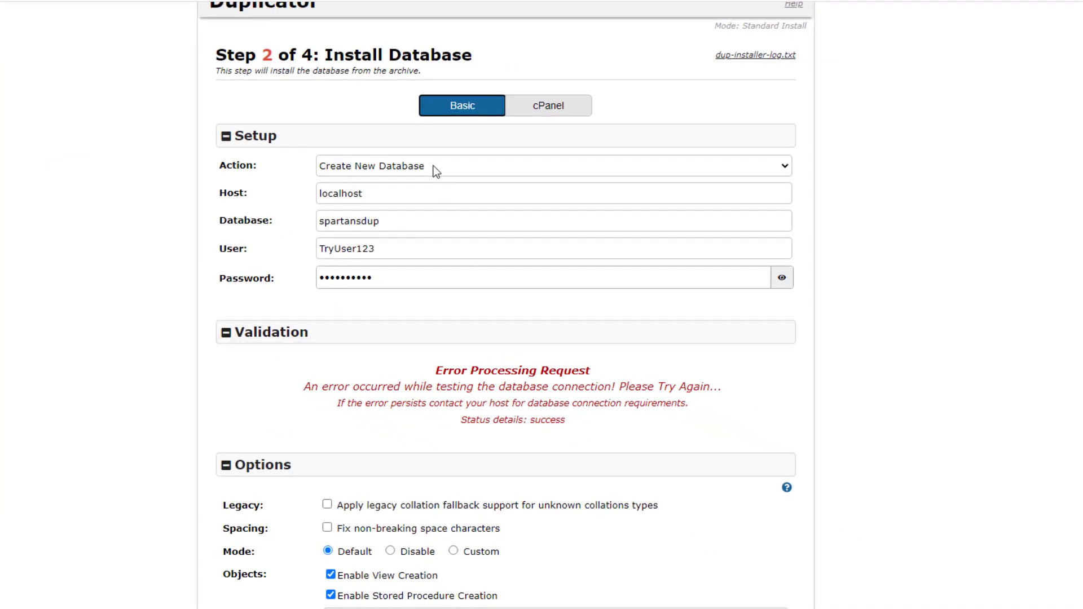
Set the database action to Connect and Remove All Data and rerun Test Database
click(434, 166)
click(432, 192)
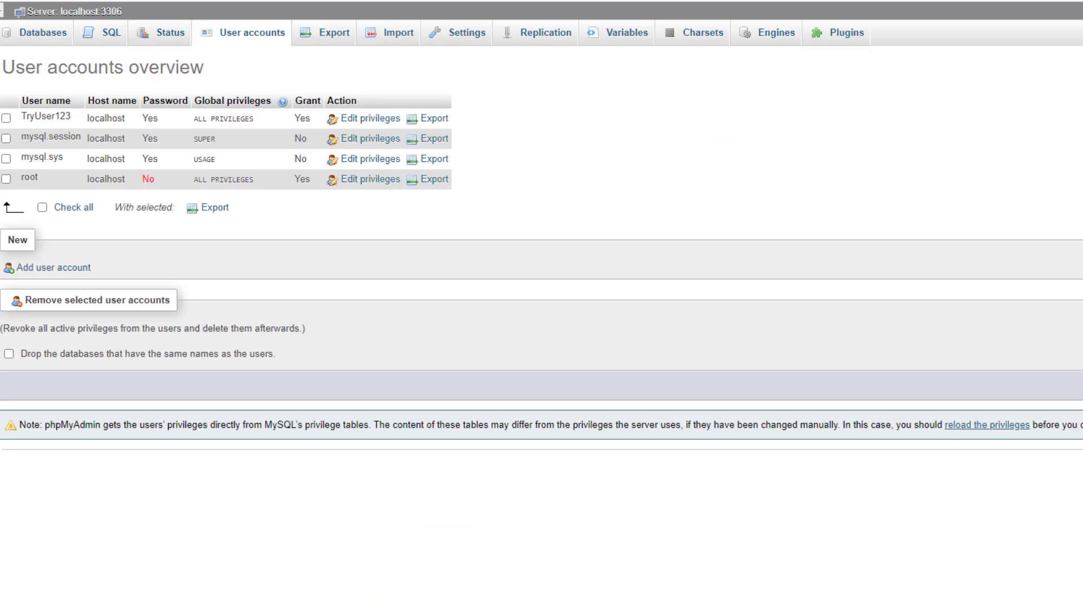
click(78, 546)
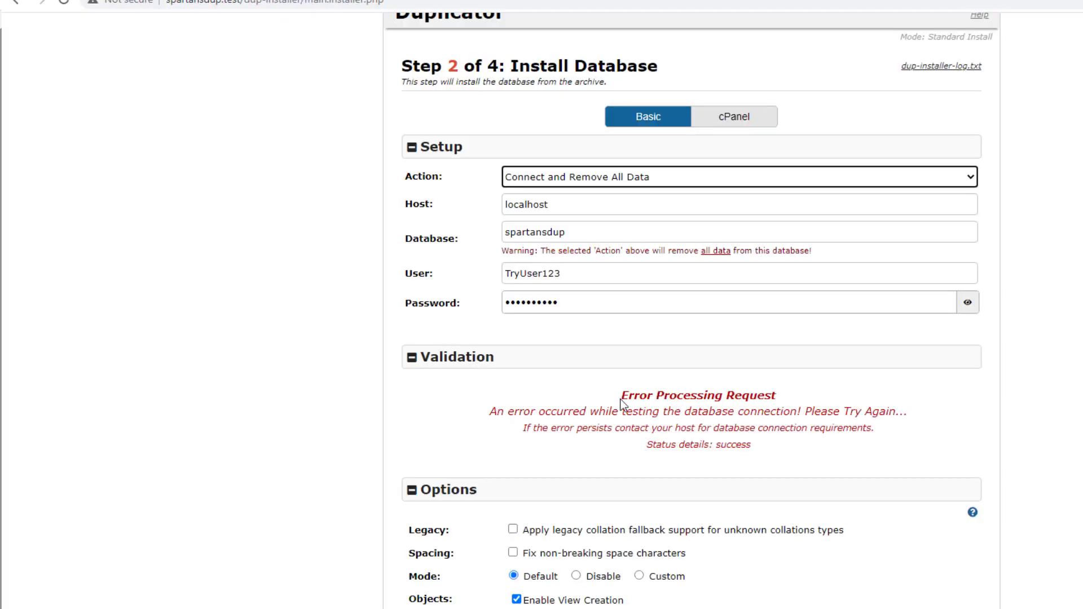
scroll(620, 404, down, 2)
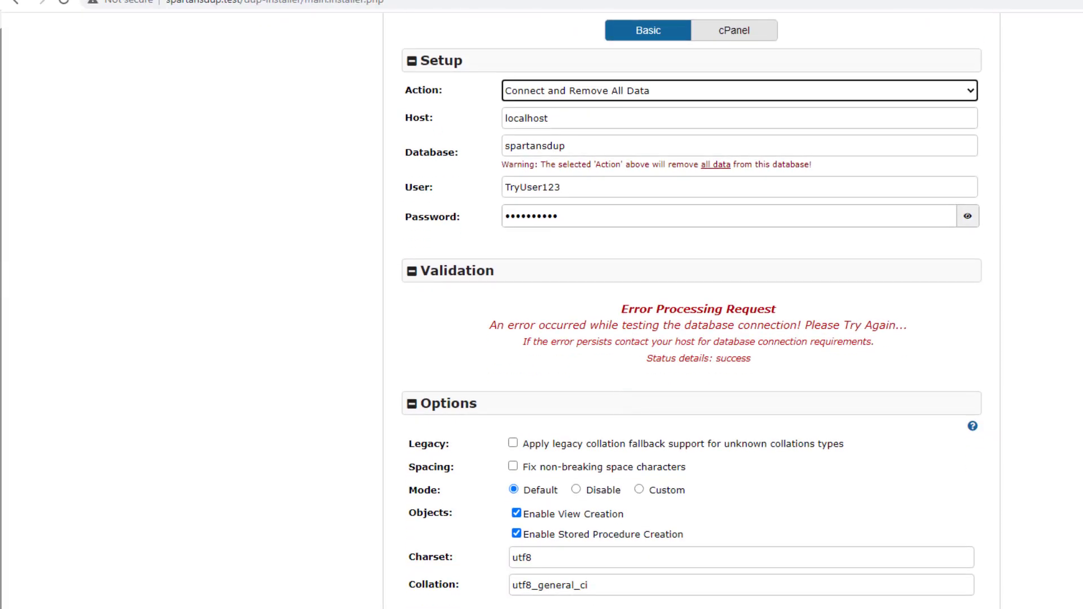
click(724, 586)
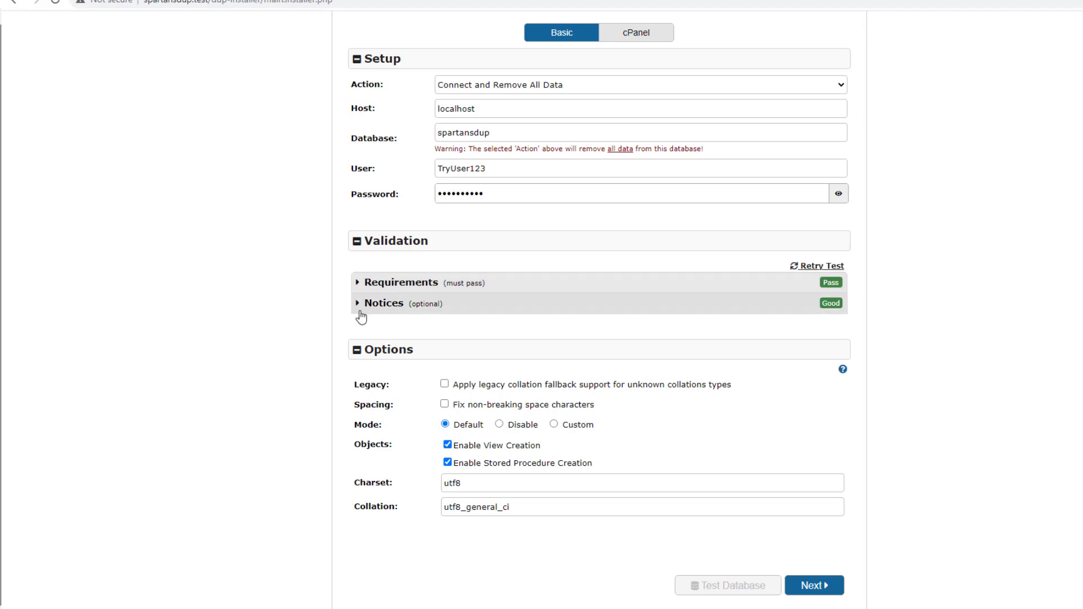
scroll(688, 314, up, 2)
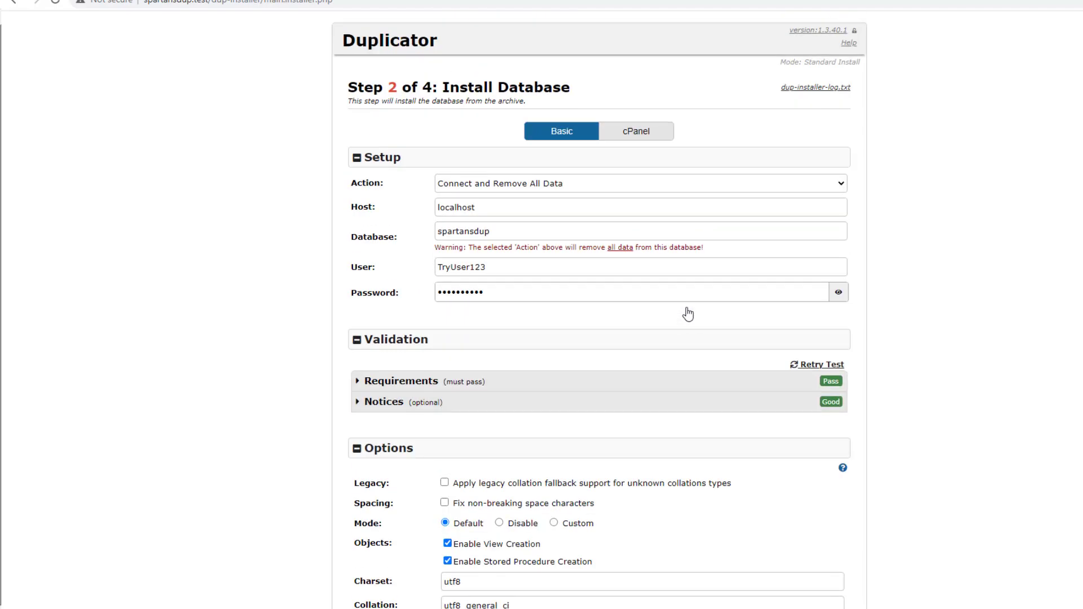
scroll(547, 272, down, 2)
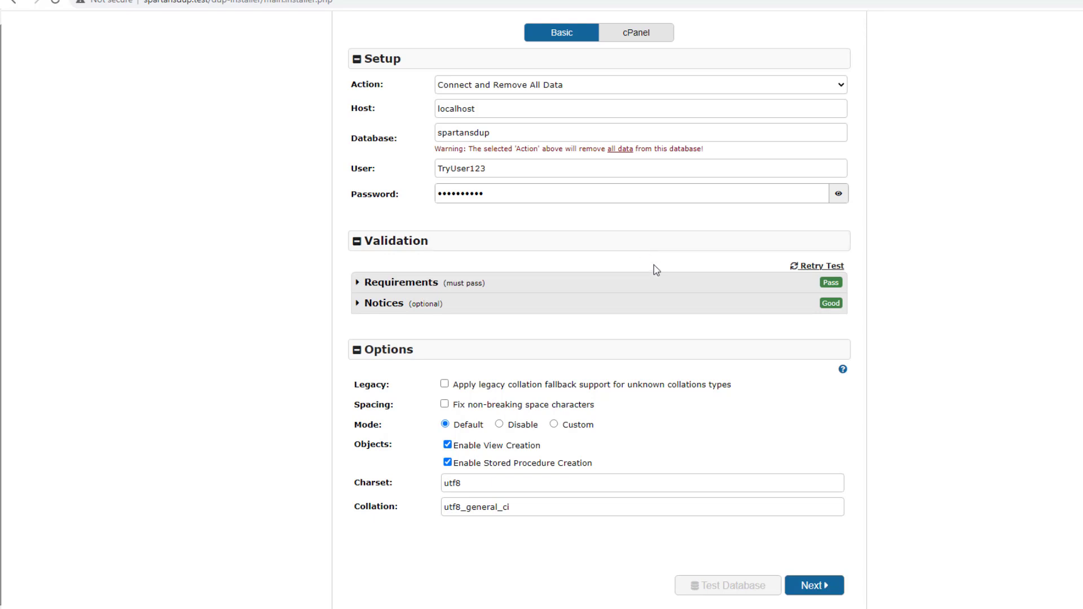
Run the database install and confirm it, then bring up the SpartansDup folder in File Explorer
click(818, 592)
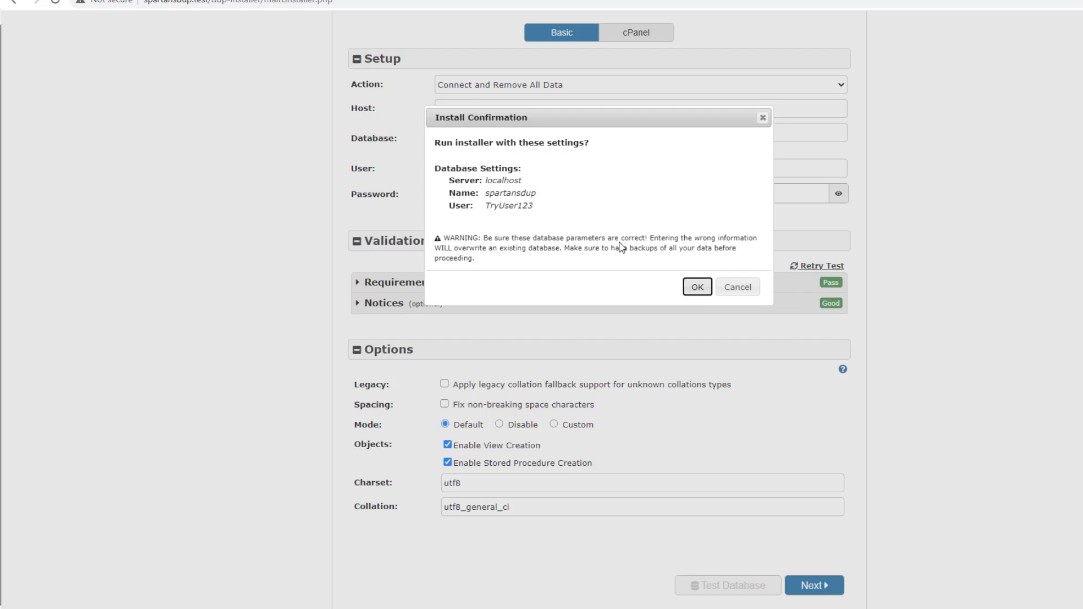
click(698, 289)
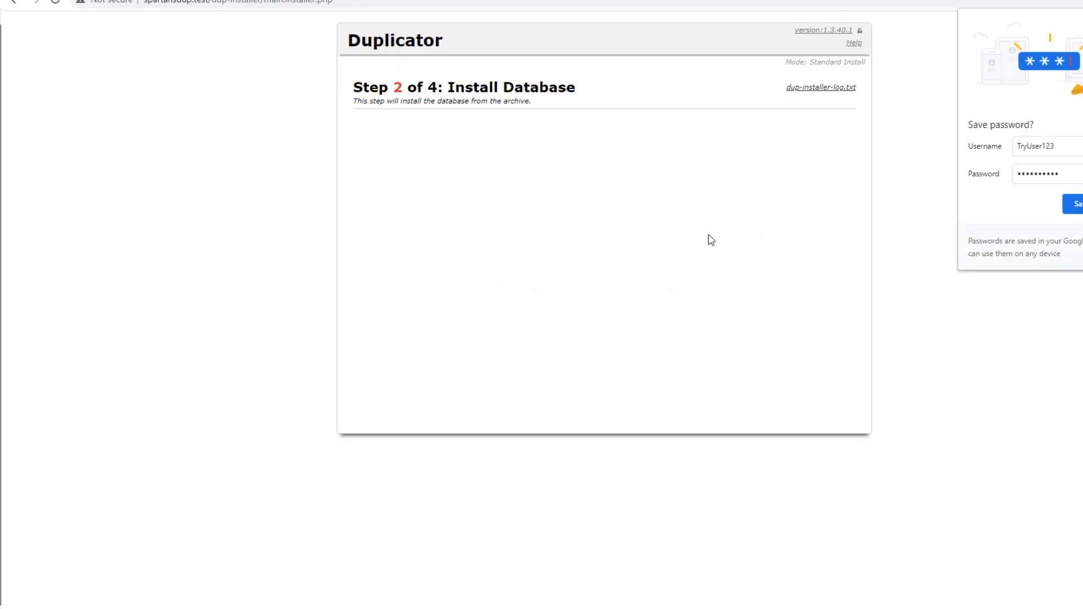
mouse_move(327, 606)
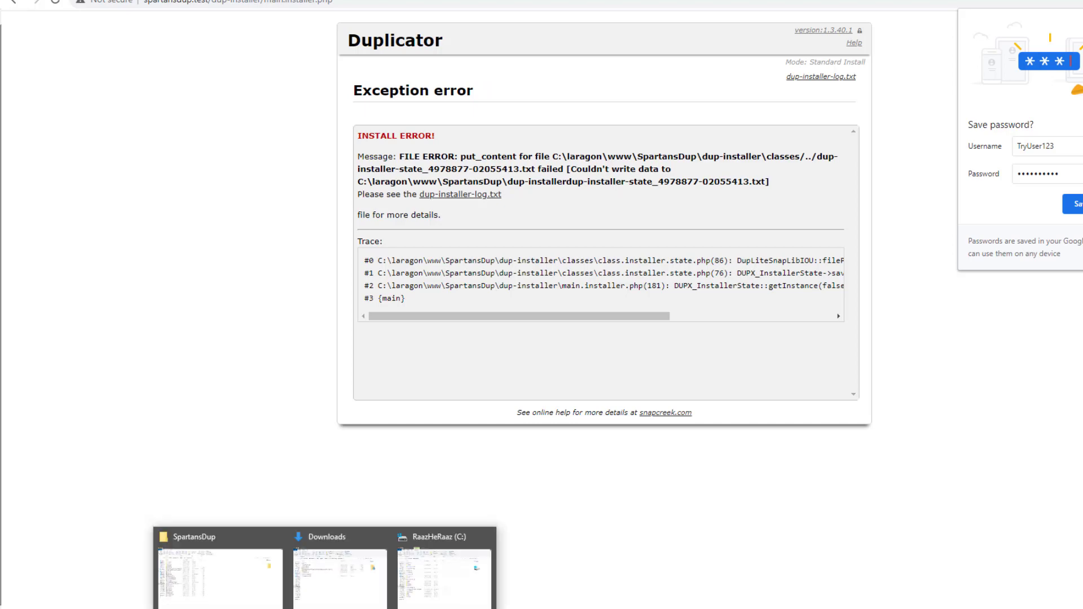
click(246, 566)
right_click(647, 147)
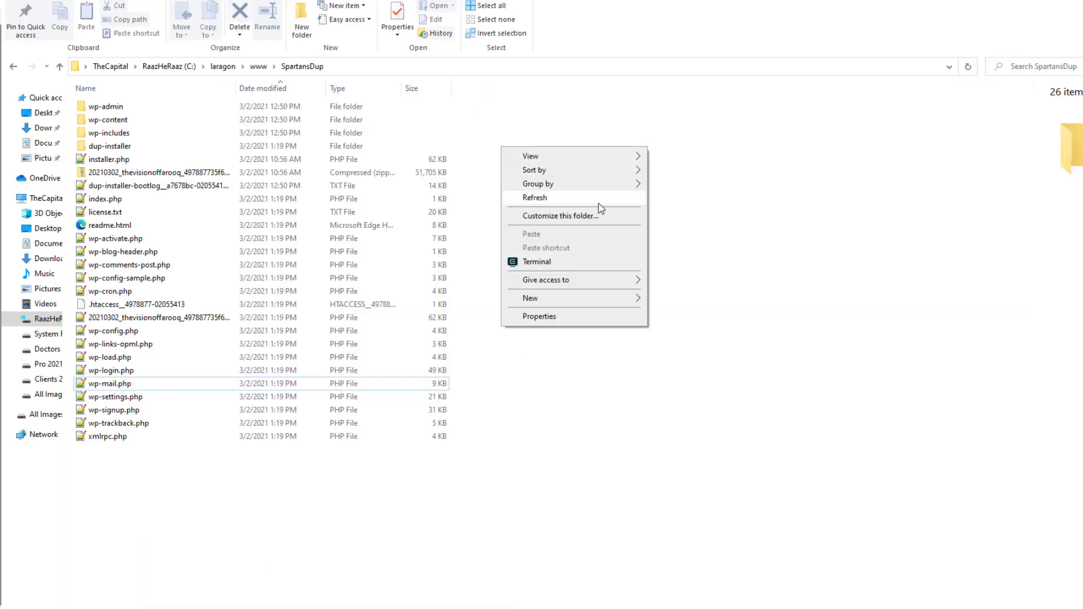
Refresh the SpartansDup folder and open wp-config.php in a maximized Notepad++ window
click(596, 201)
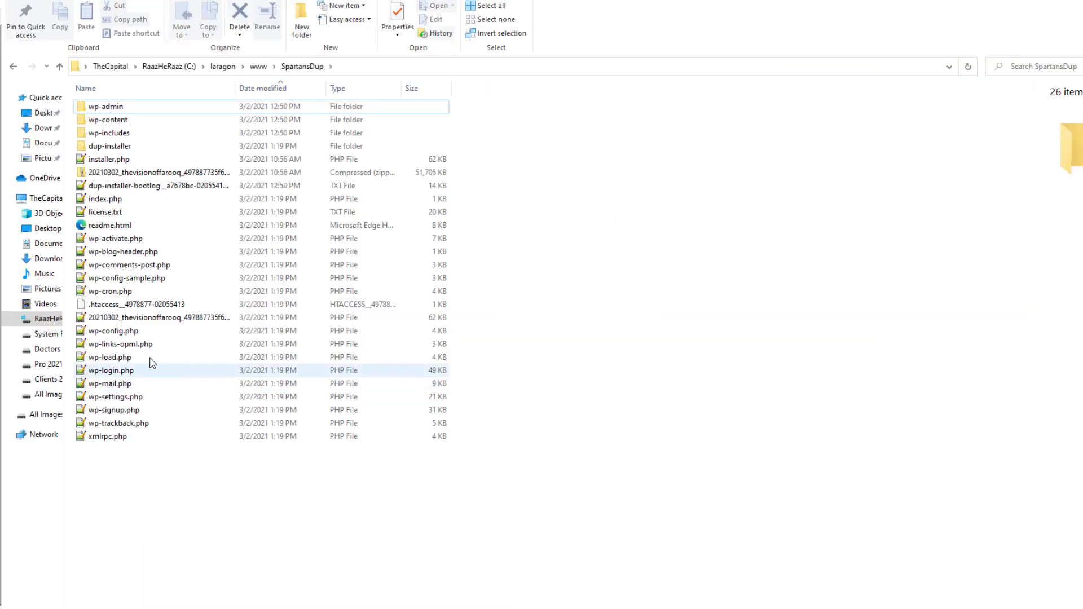
click(119, 331)
right_click(118, 329)
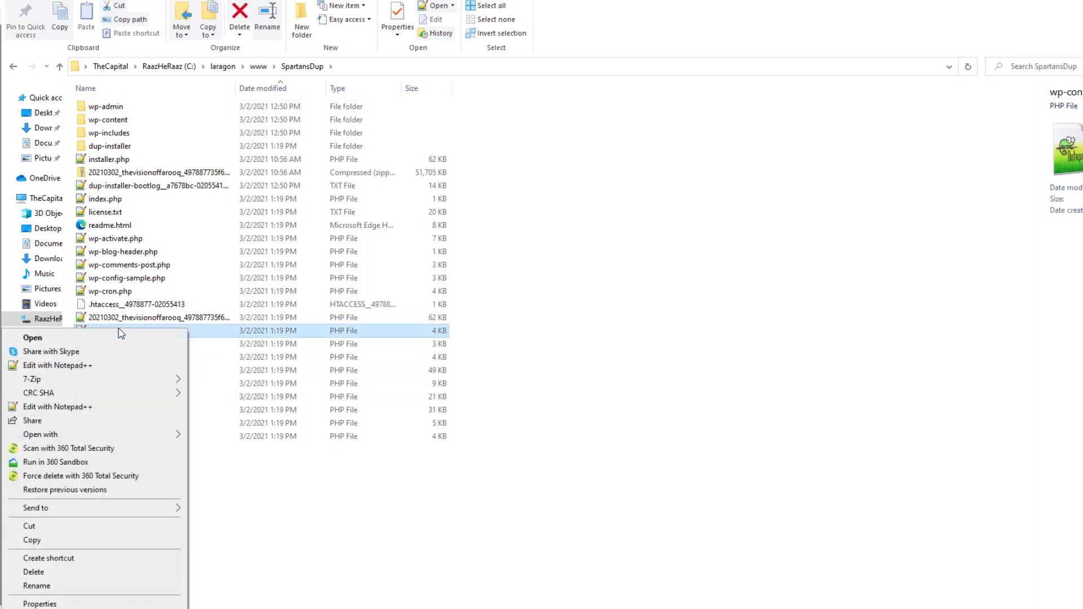
click(86, 367)
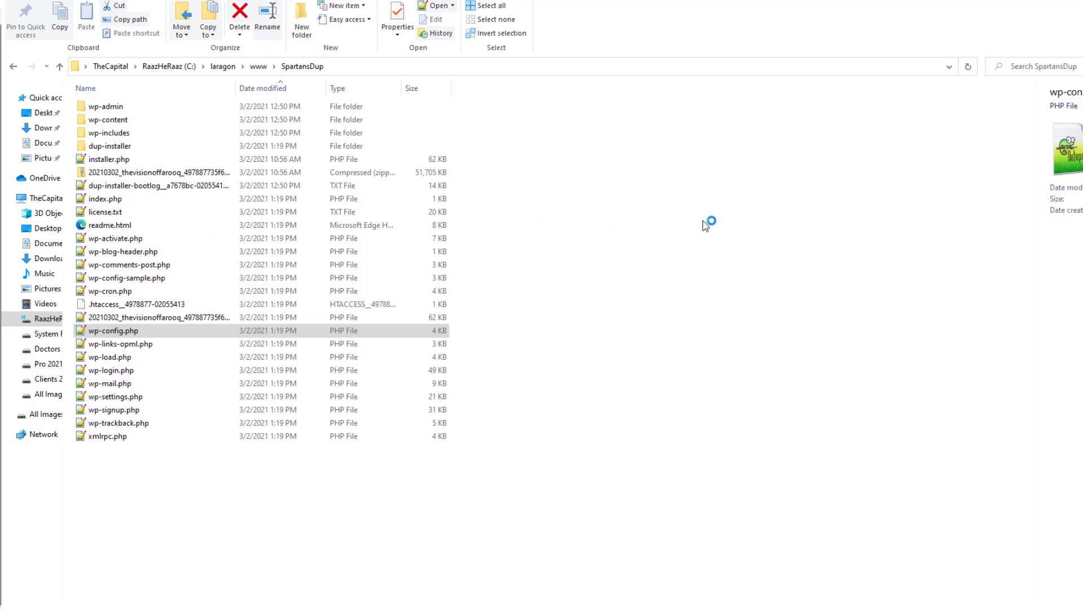
double_click(937, 234)
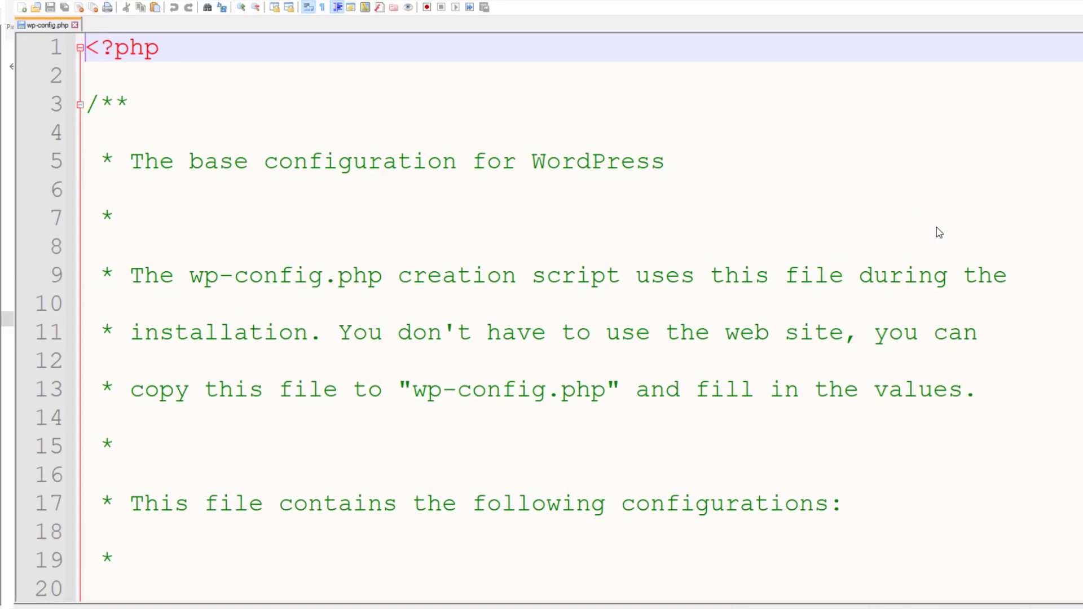
Set DB_NAME to spartansdup and paste the database user name into DB_USER
scroll(412, 327, down, 6)
scroll(413, 323, down, 5)
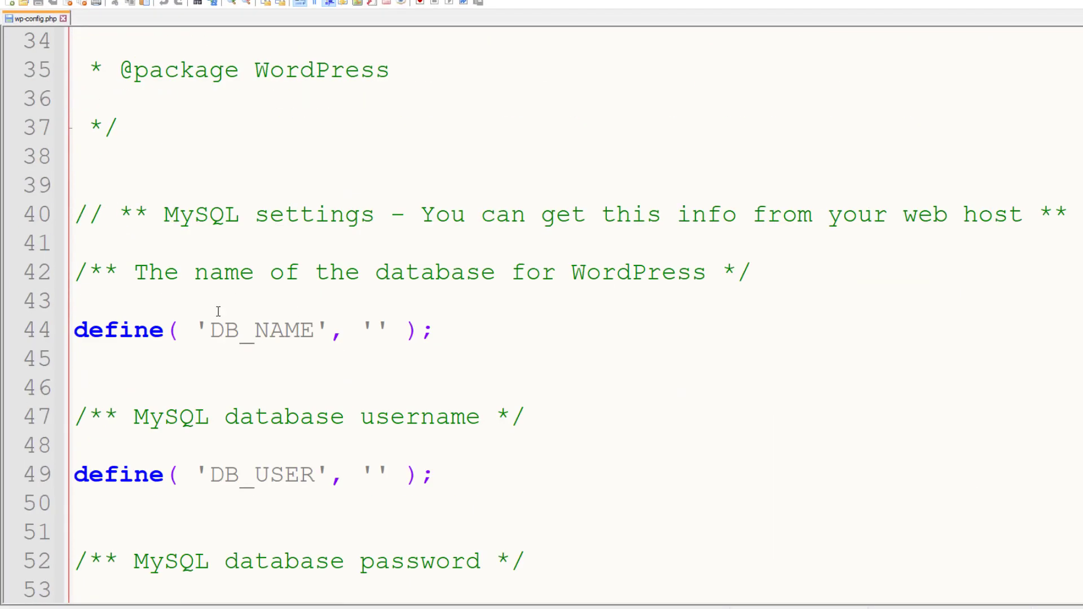
scroll(426, 326, down, 2)
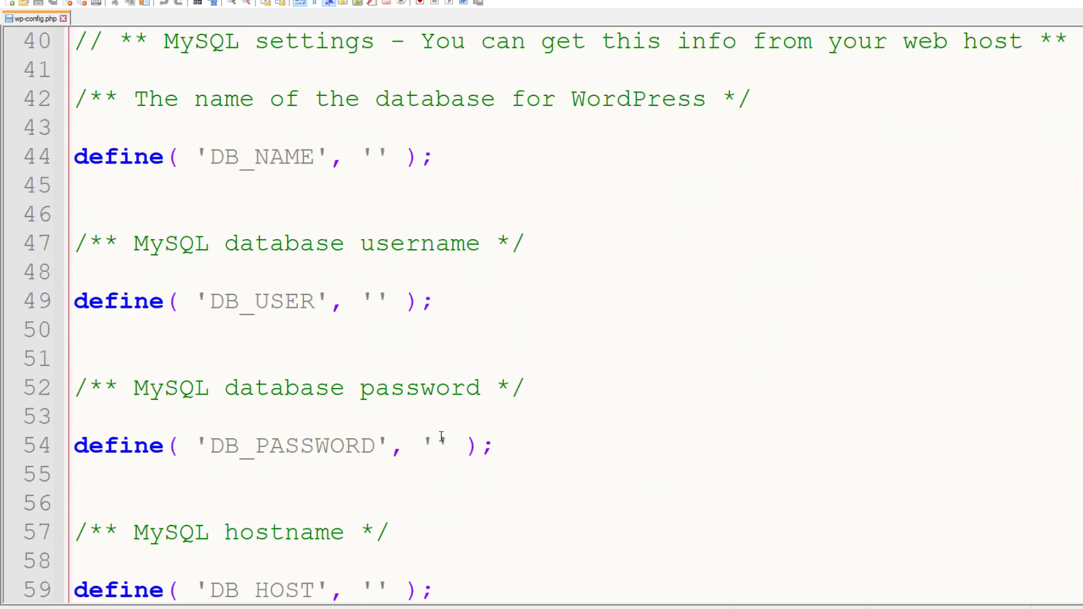
click(376, 155)
text(spartansdu)
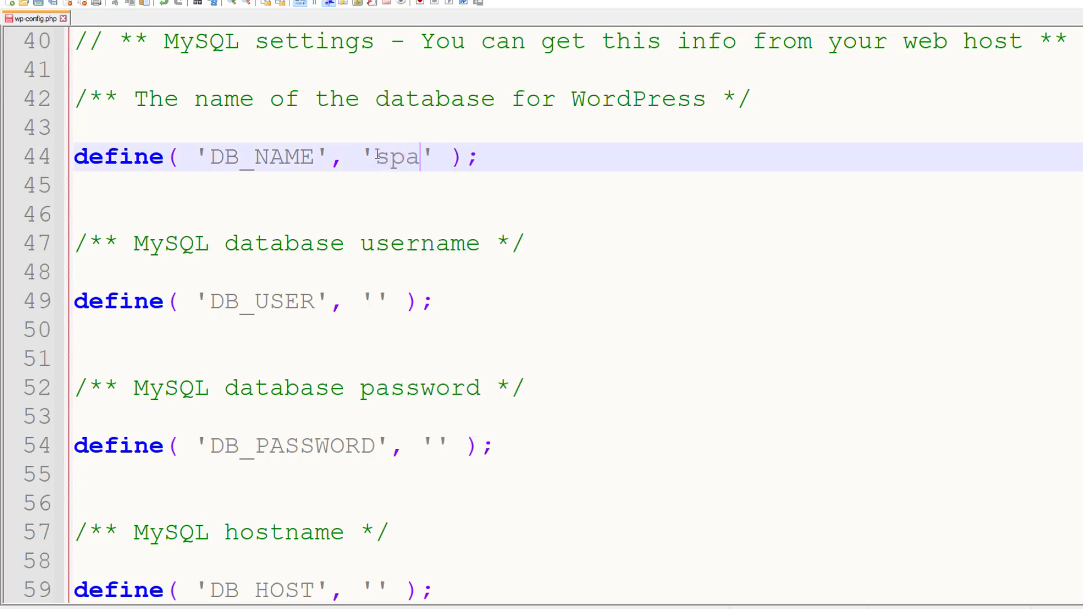
text(p)
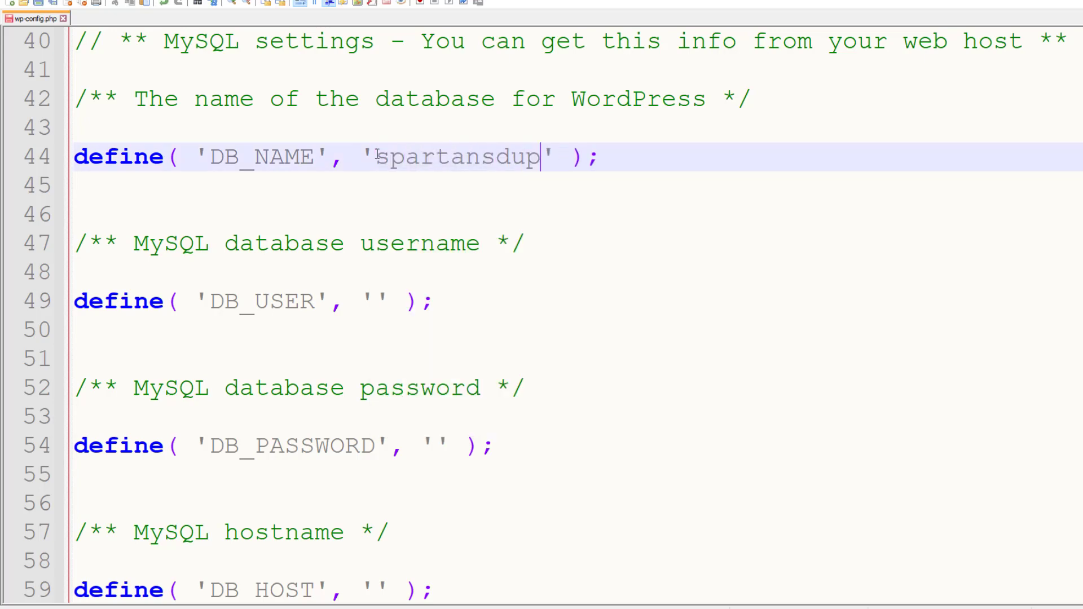
click(370, 300)
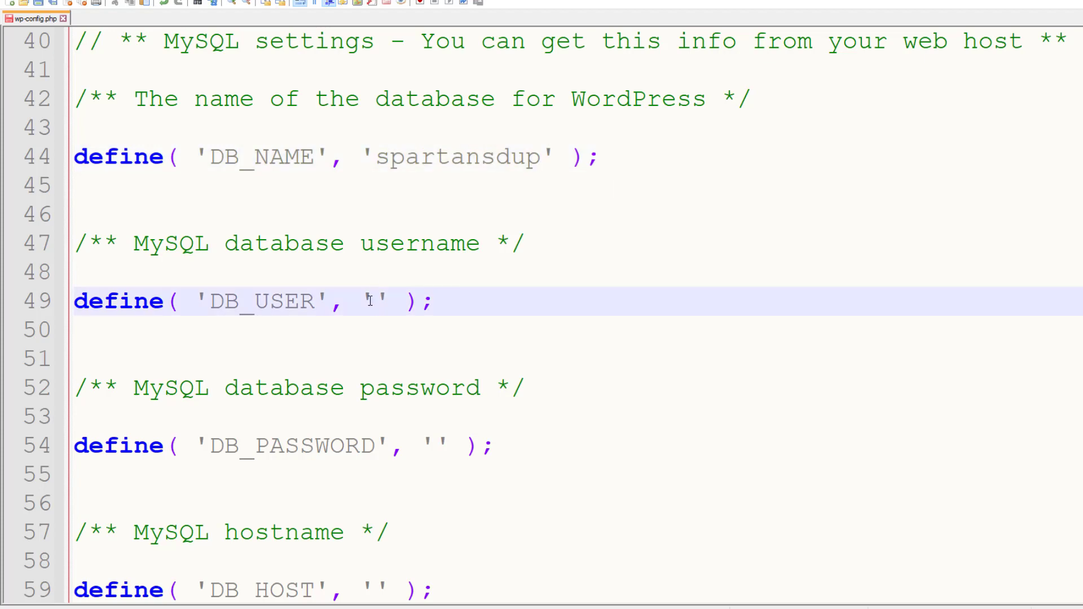
text(TryUser123)
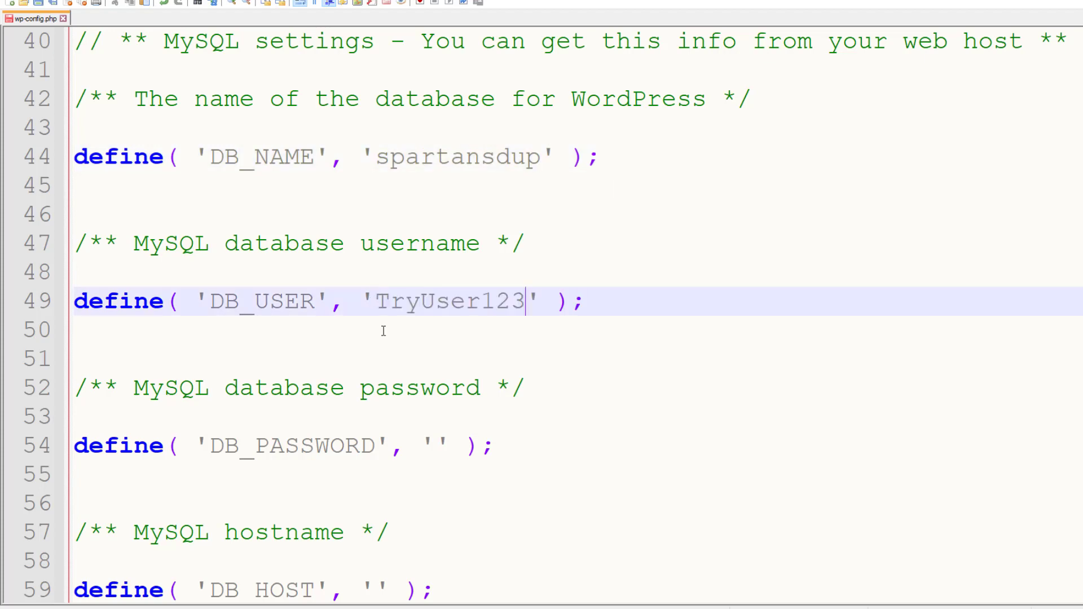
Paste the password into DB_PASSWORD, set DB_HOST to localhost, and save wp-config.php
click(436, 446)
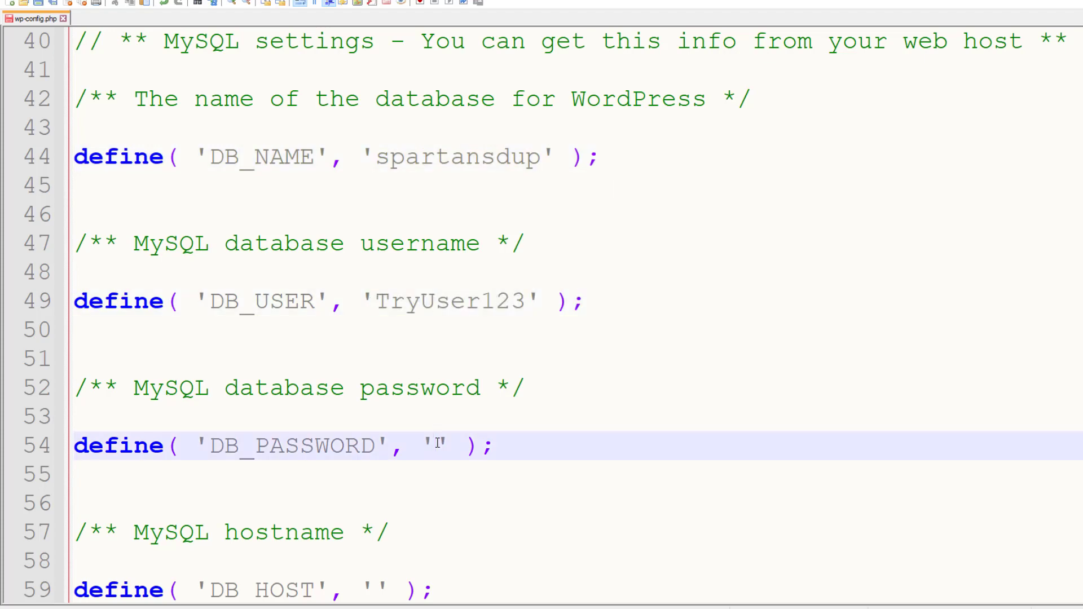
key(ctrl+v)
scroll(438, 444, down, 1)
click(380, 500)
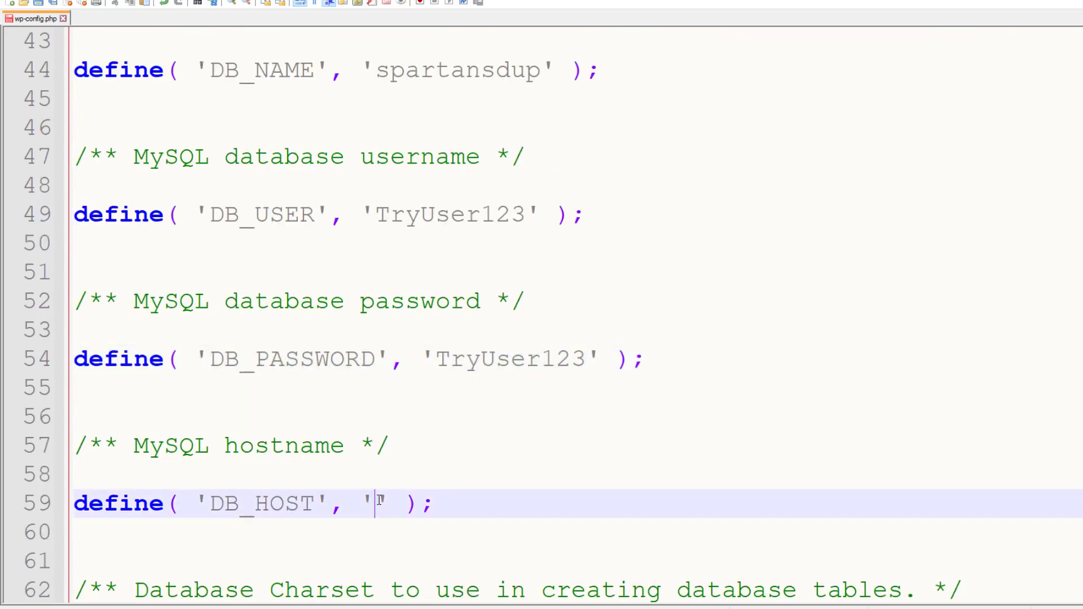
text(localhost)
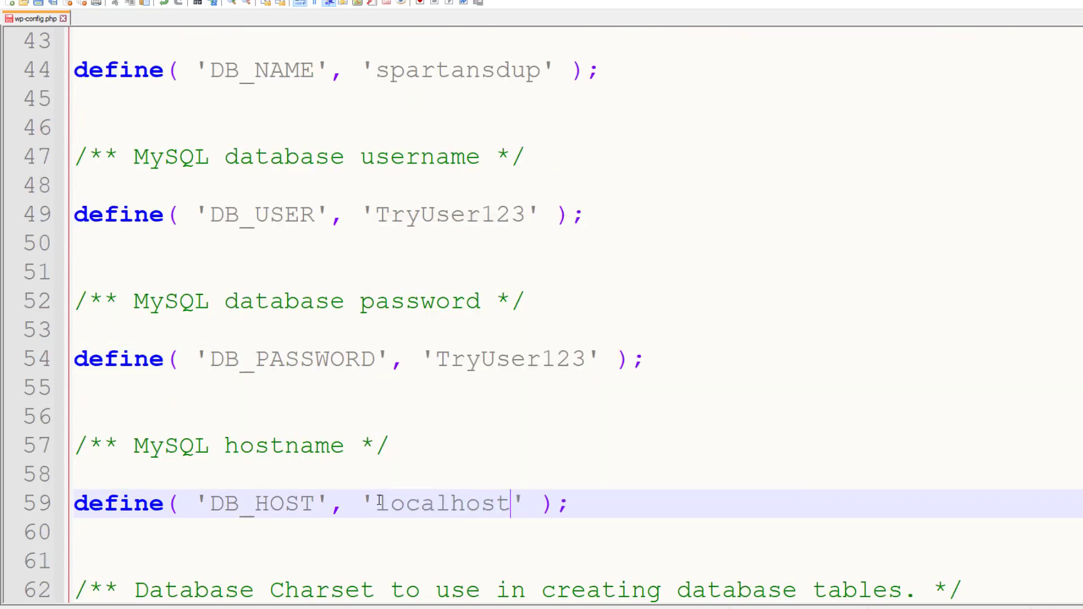
key(ctrl+s)
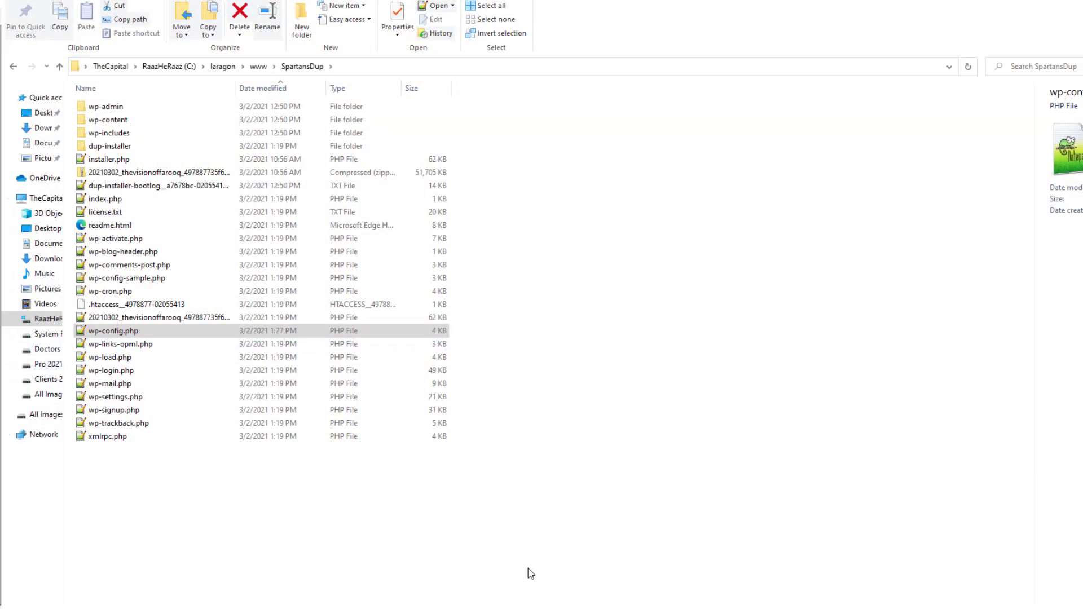
Reload and resubmit the Duplicator installer, then expand its Replace and Options settings
click(468, 551)
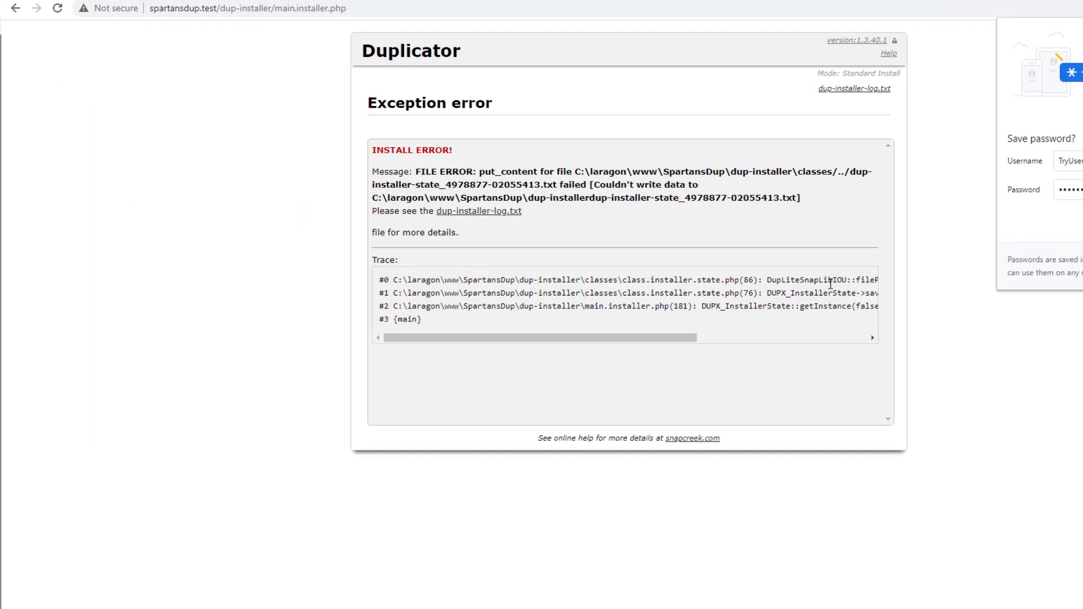
click(66, 39)
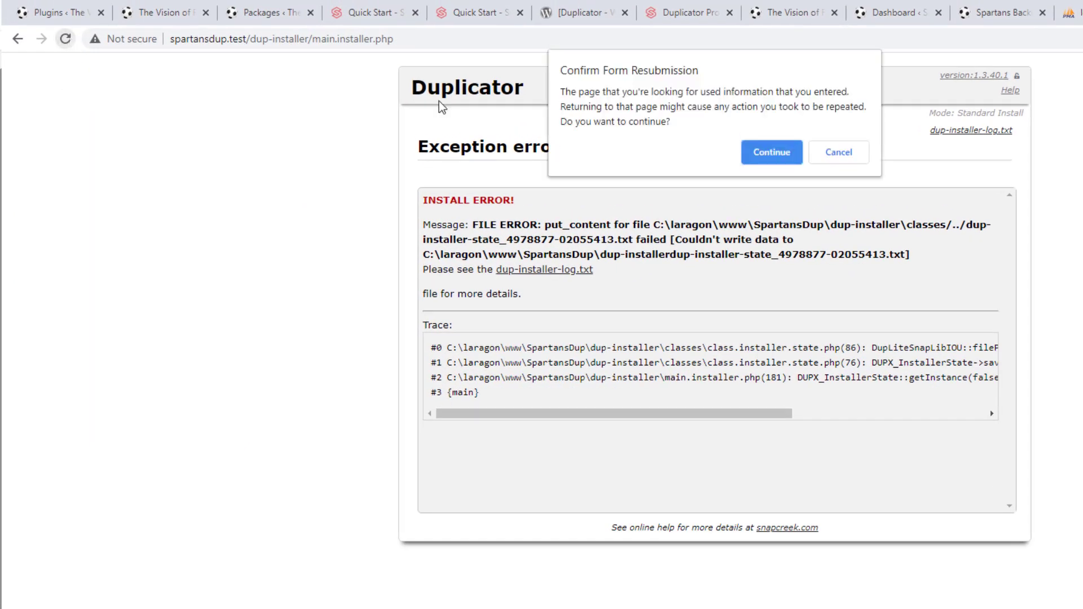
click(787, 152)
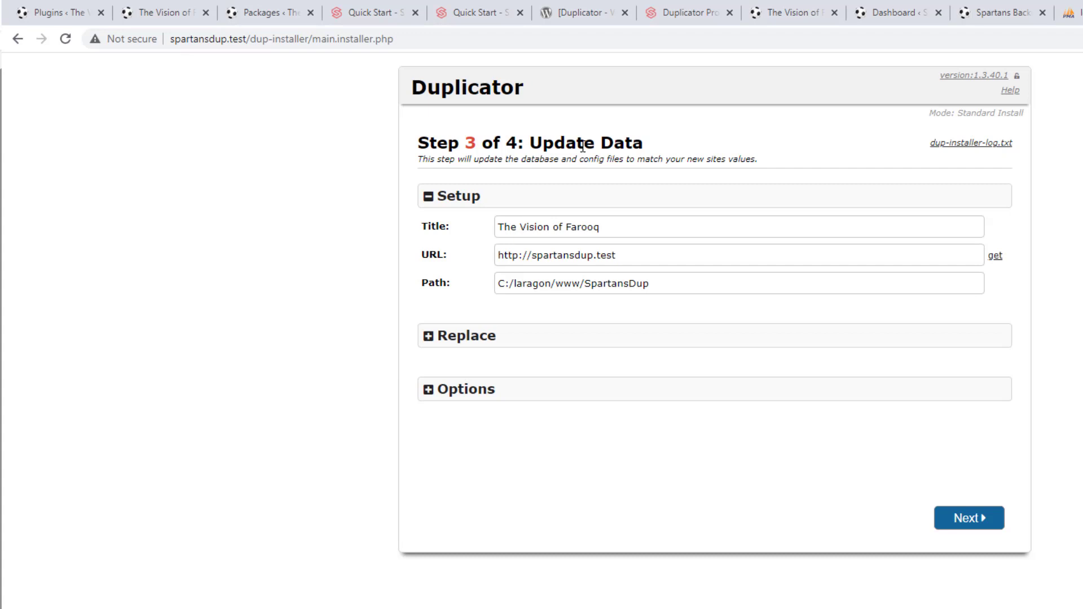
click(517, 340)
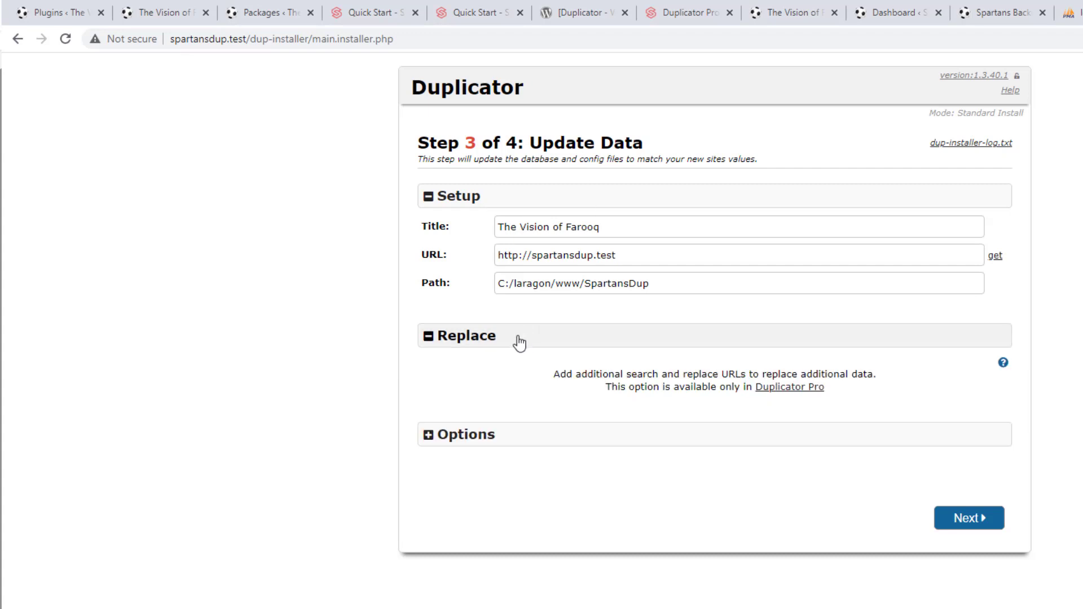
click(519, 443)
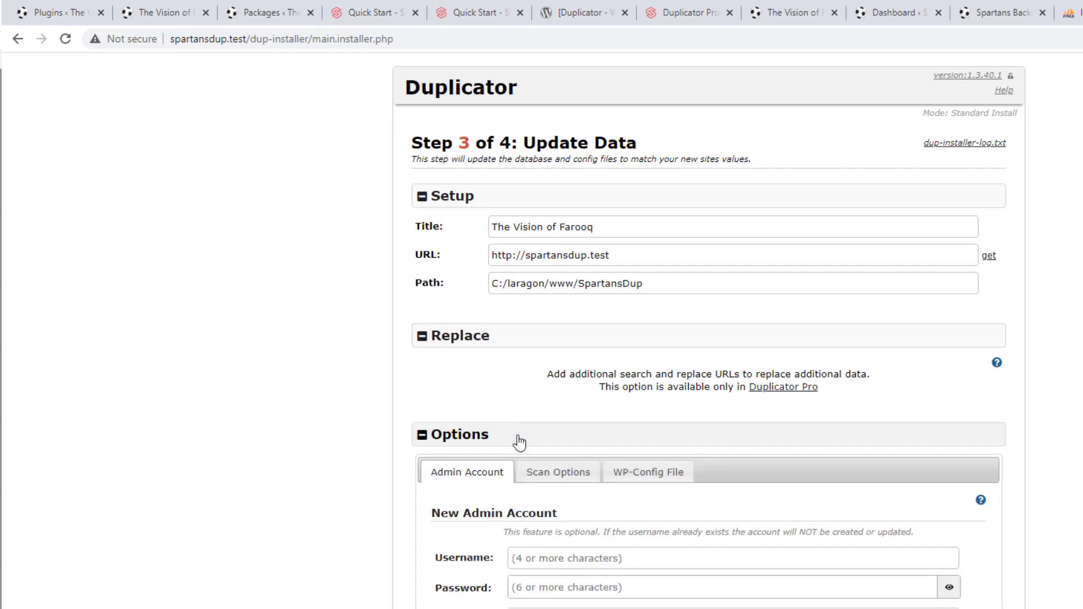
scroll(313, 430, down, 1)
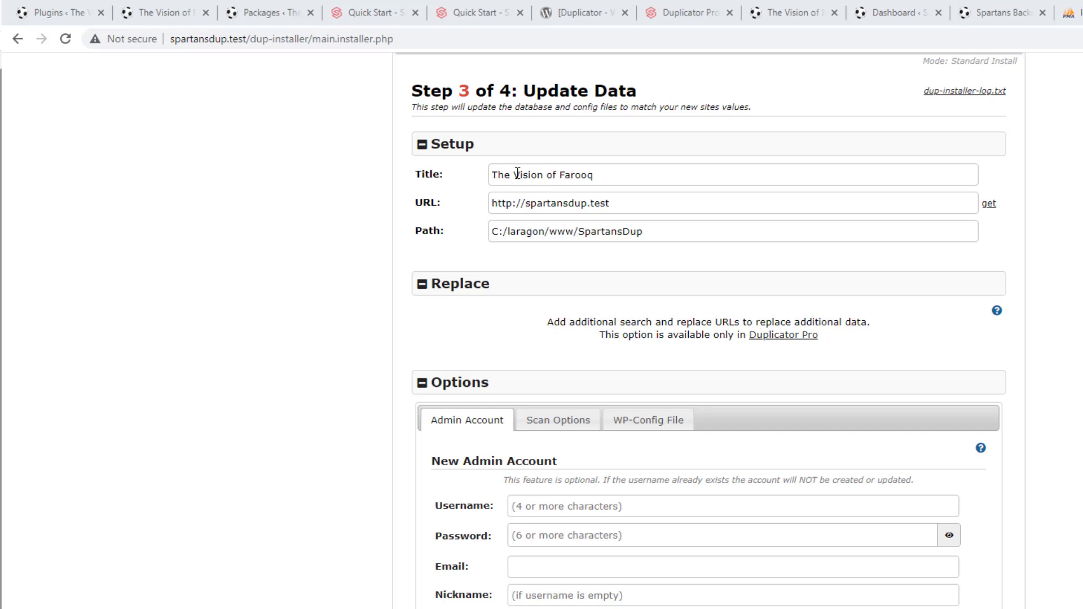
Change the site title to 'SPartans Dup' and check the install path value
drag(515, 174, 597, 175)
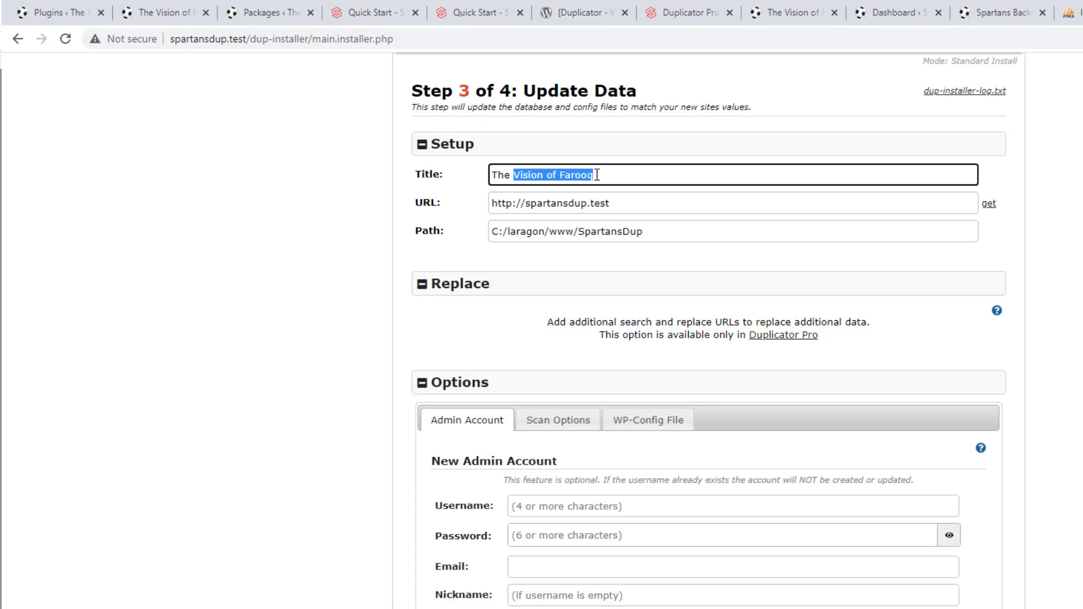
text(SPartans )
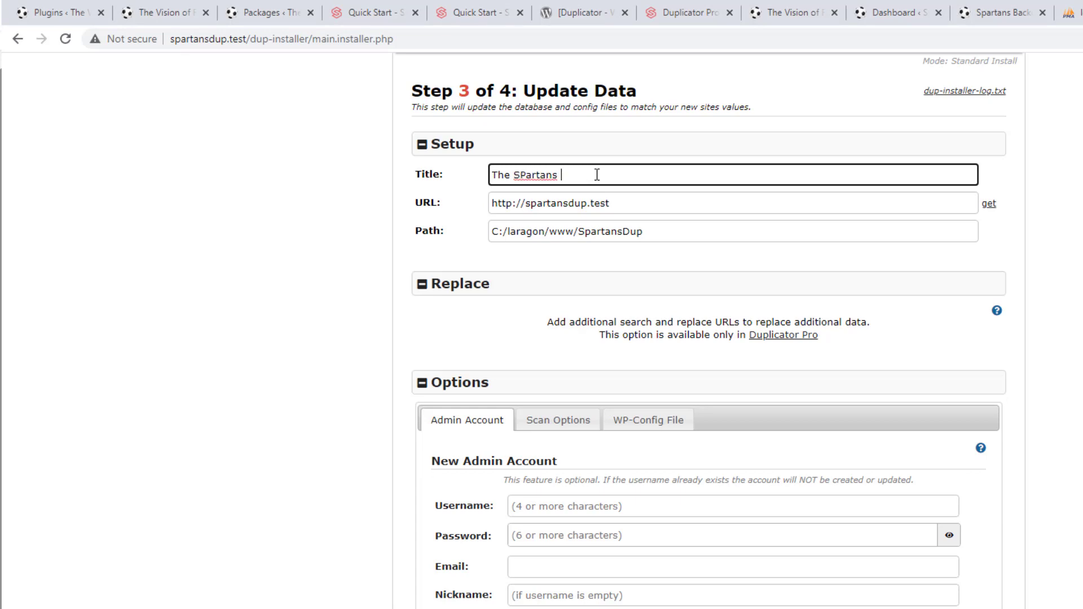
text(Dup)
click(580, 224)
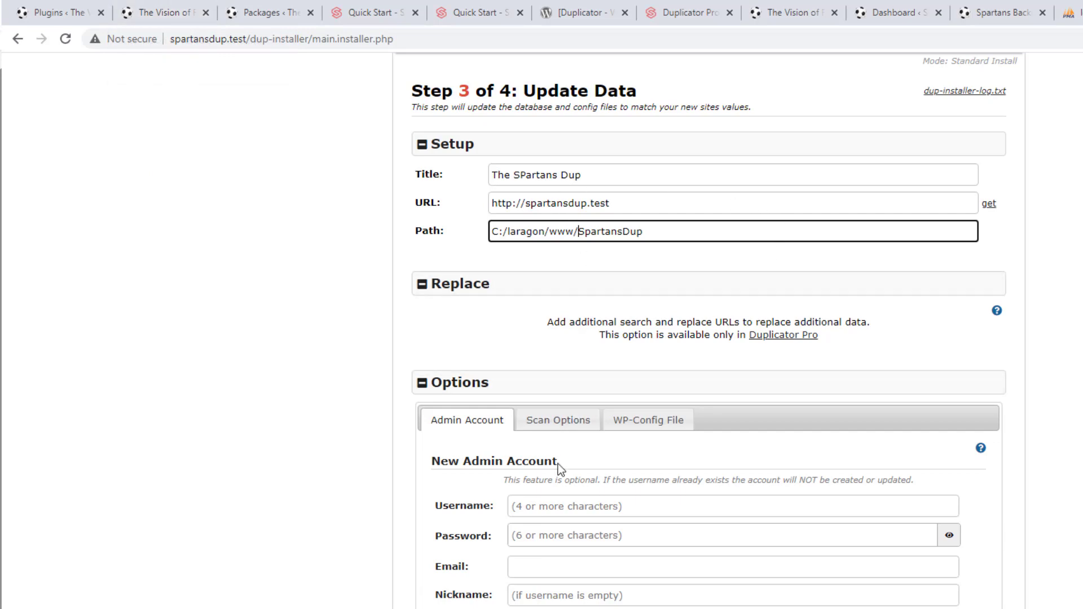
Review Scan Options and WP-Config, run the data update, retry after the error, then go to Admin Login
click(559, 423)
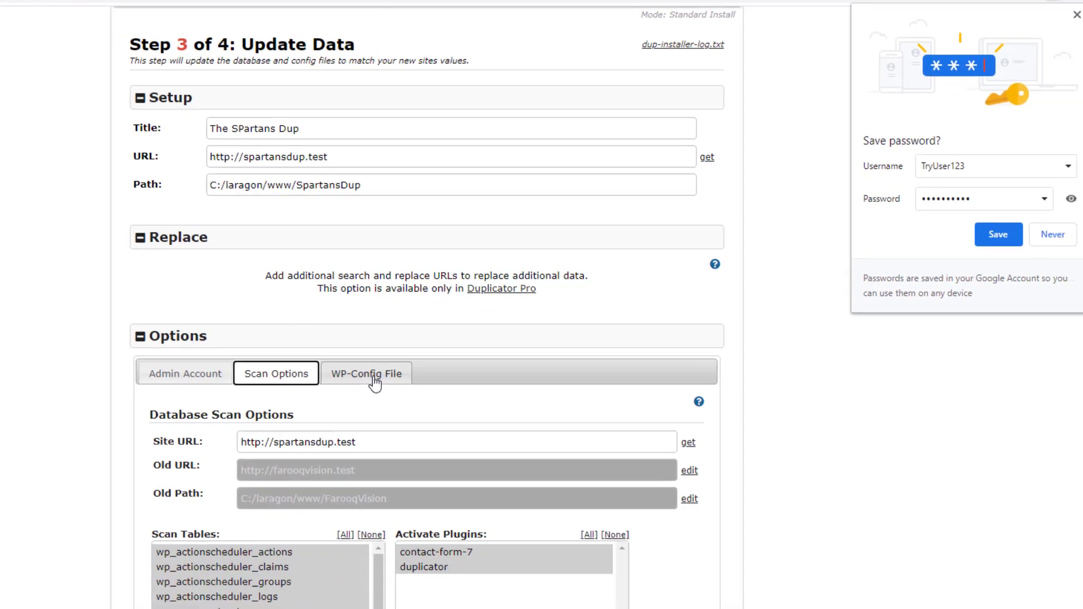
click(374, 378)
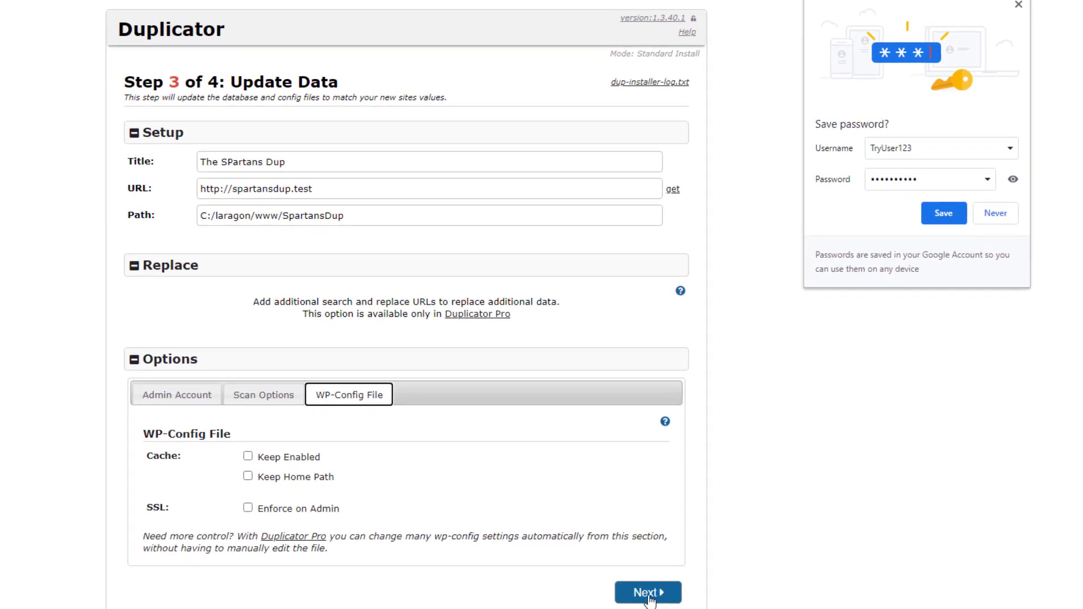
click(649, 593)
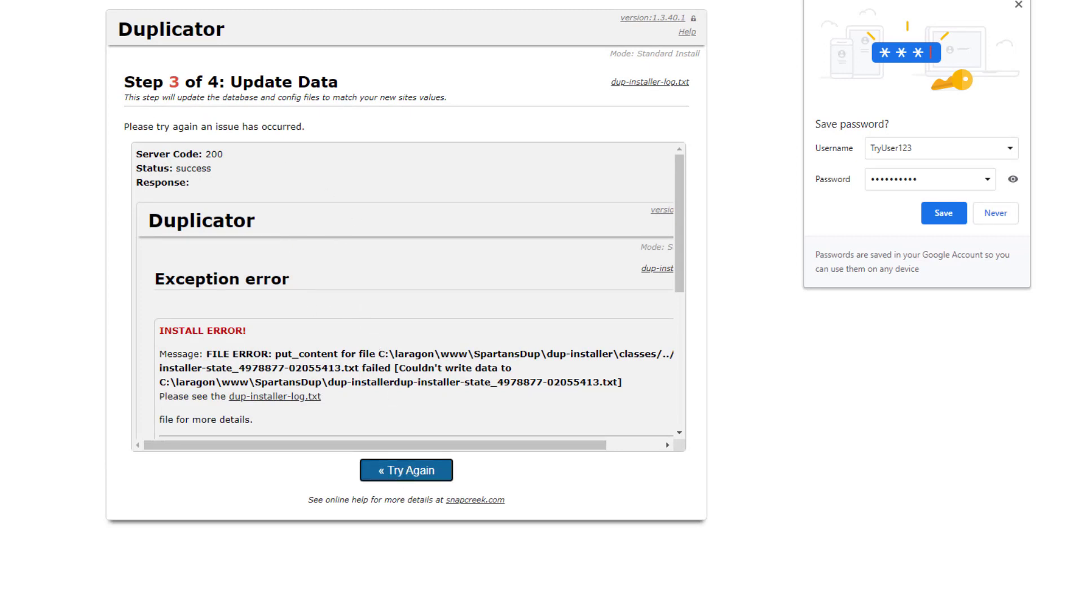
key(F5)
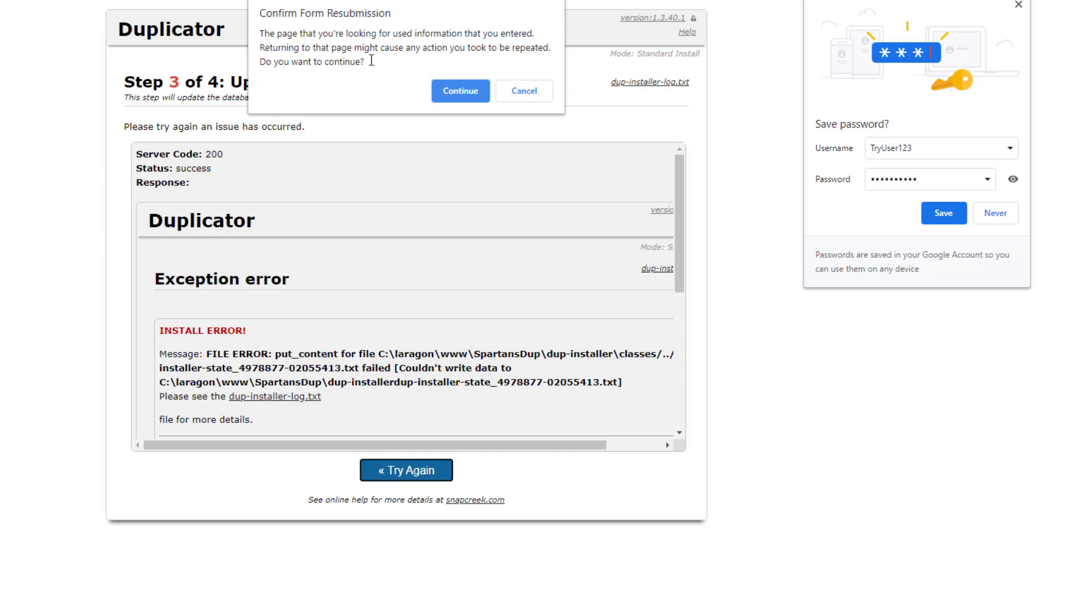
click(452, 89)
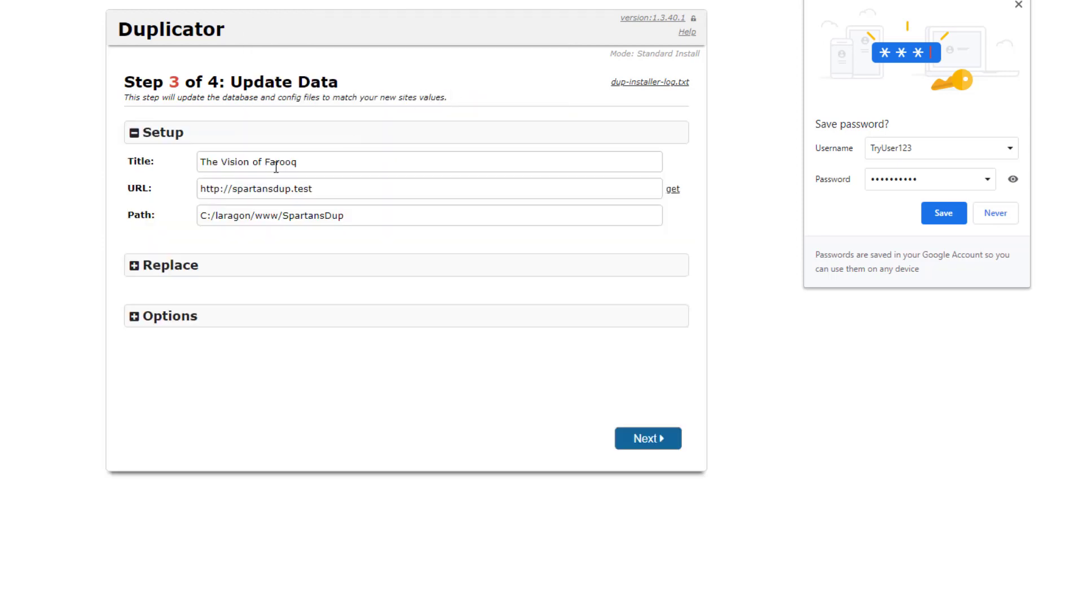
click(634, 445)
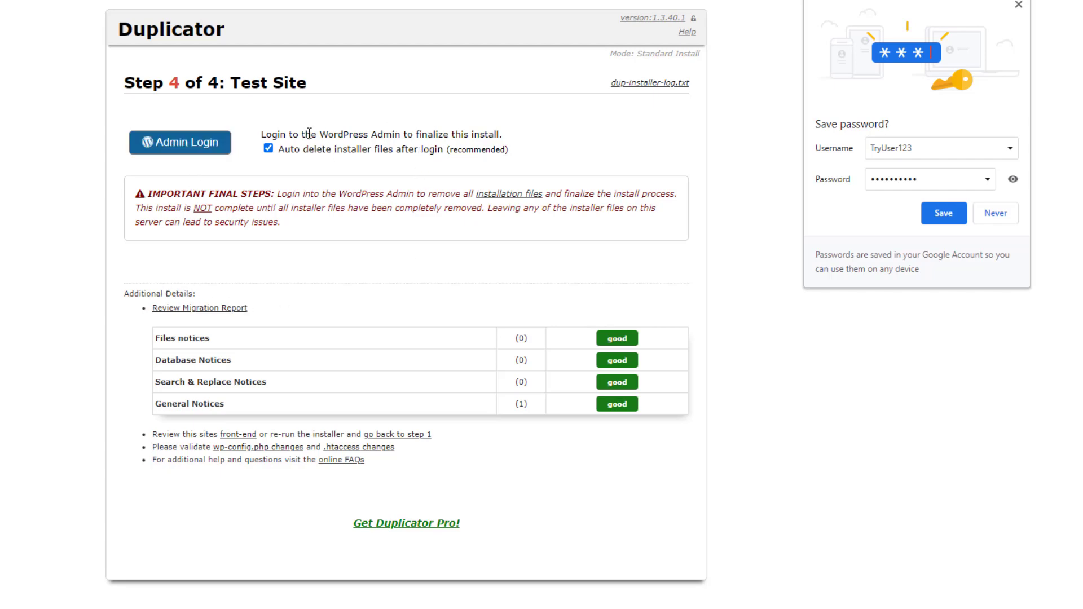
click(184, 147)
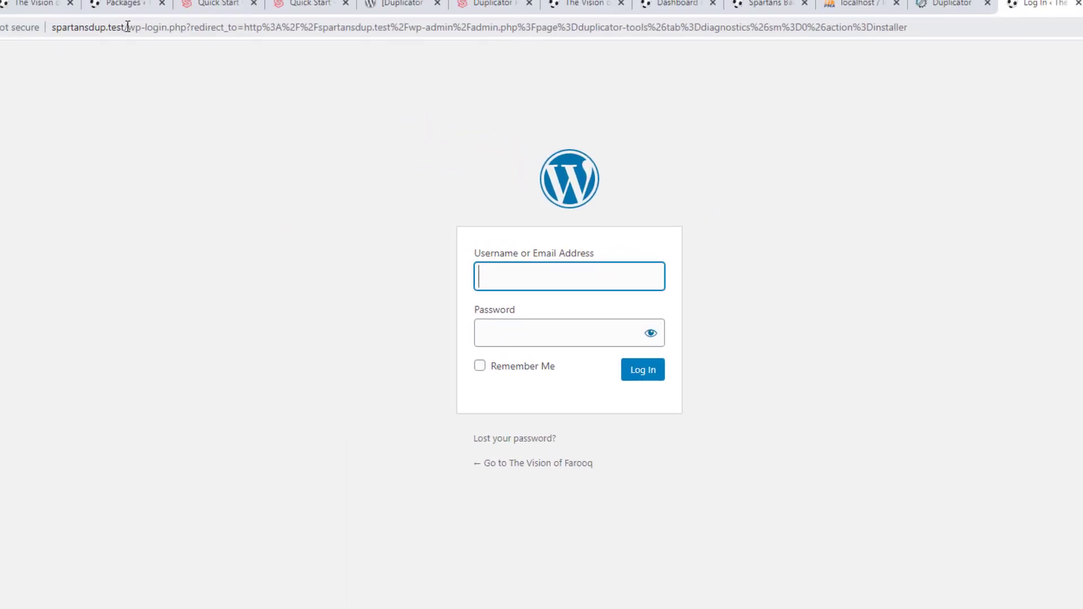
Log into spartansdup.test using the saved username and the password copied from Chrome's saved passwords
click(557, 278)
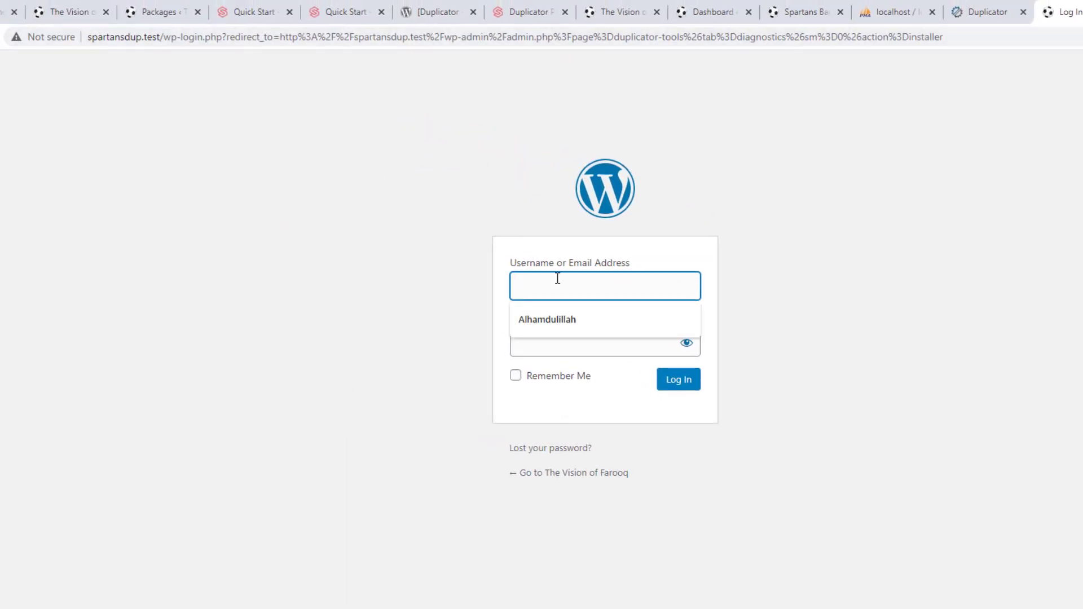
click(556, 320)
click(572, 344)
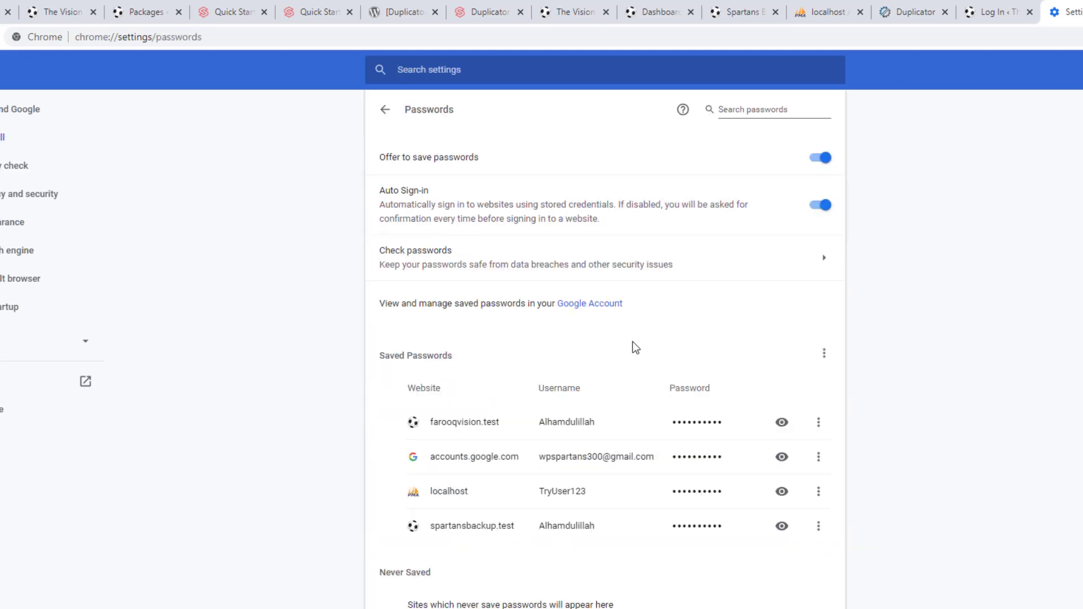
click(782, 423)
click(727, 425)
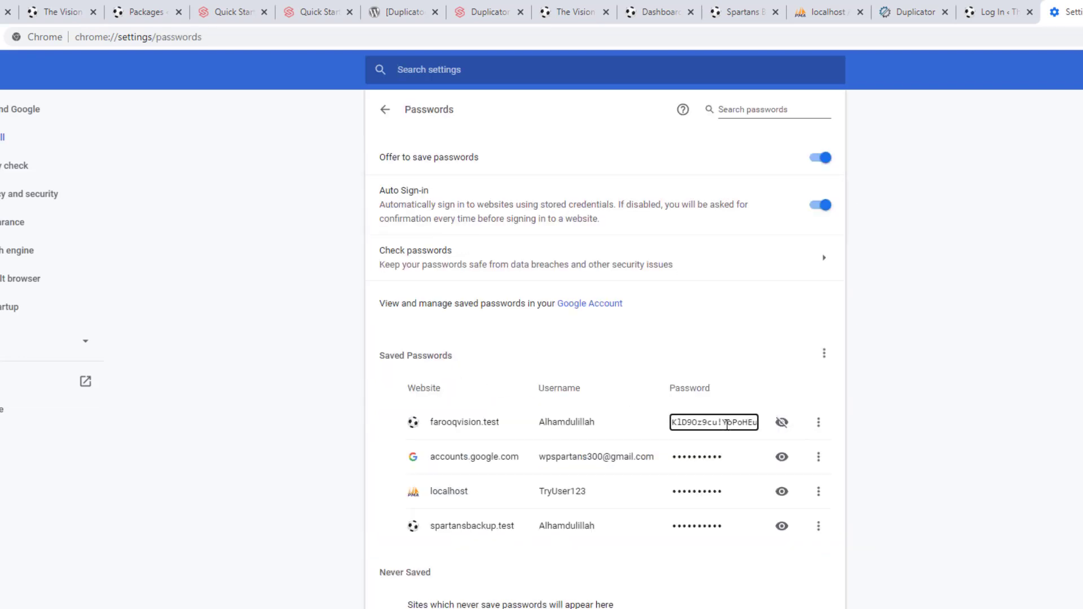
key(ctrl+a)
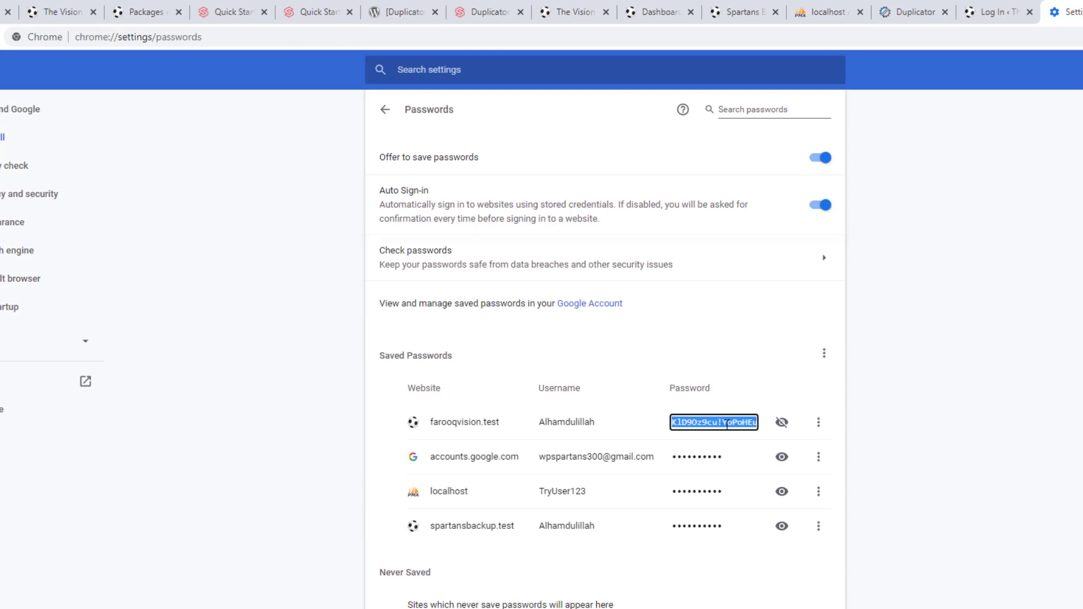
click(964, 17)
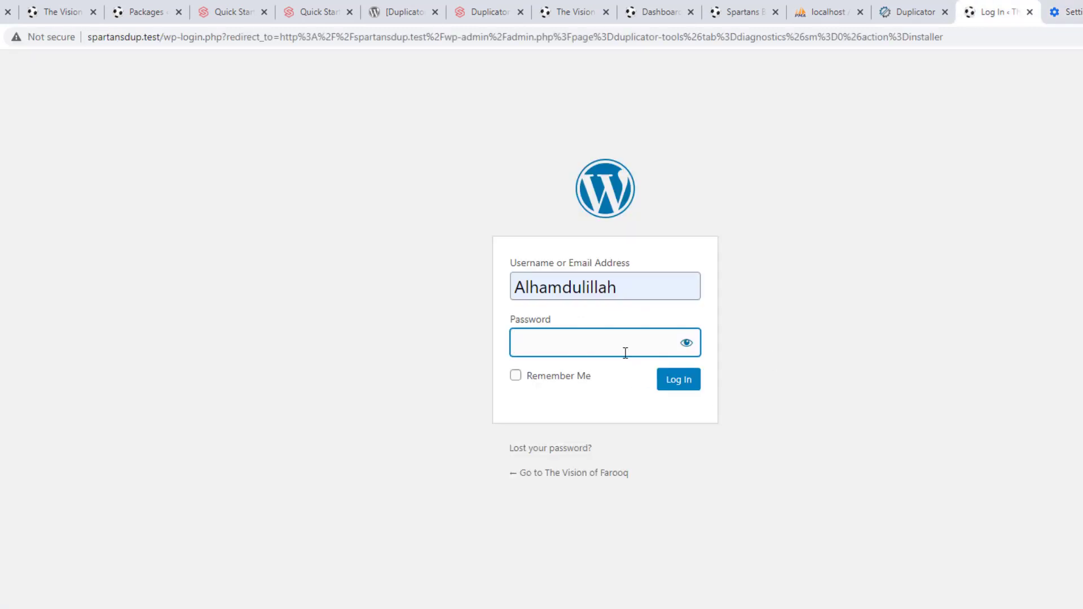
key(ctrl+v)
click(679, 386)
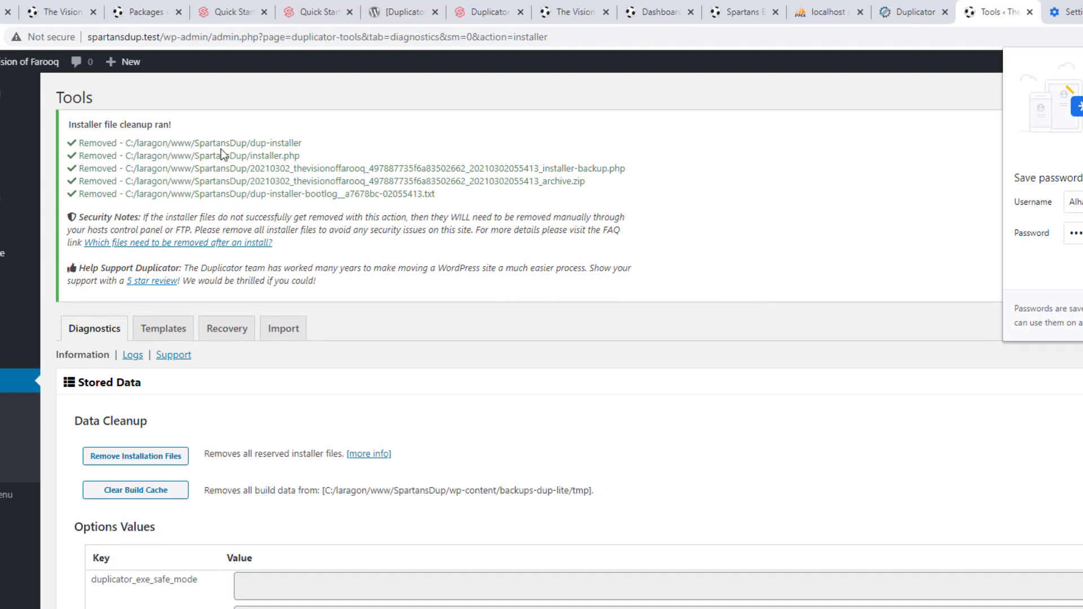
Remove Duplicator's leftover installation files and clear its build cache
scroll(624, 234, down, 4)
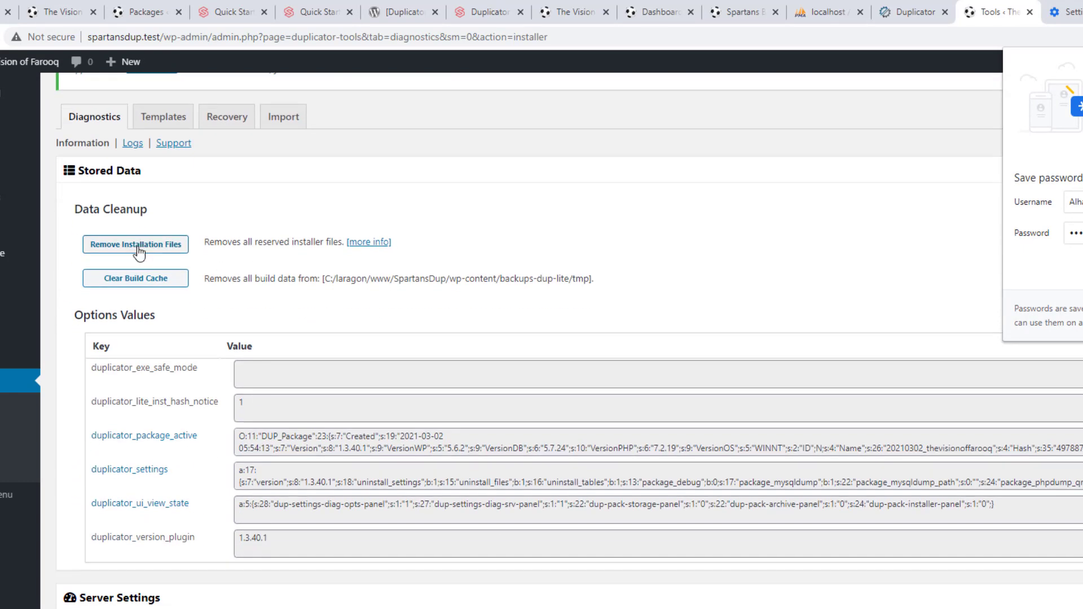
click(139, 253)
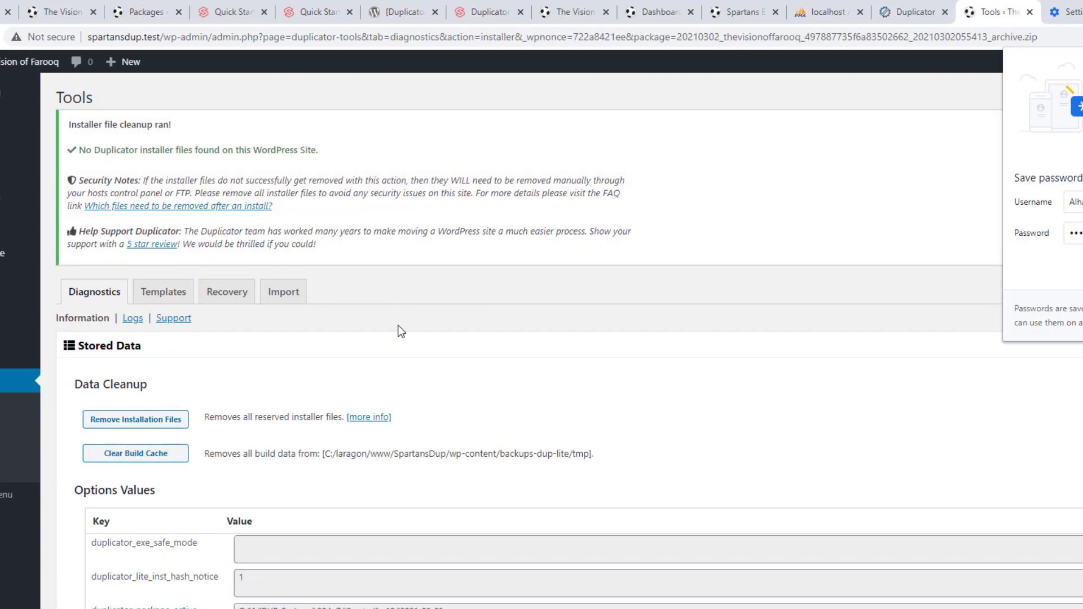
scroll(967, 316, down, 1)
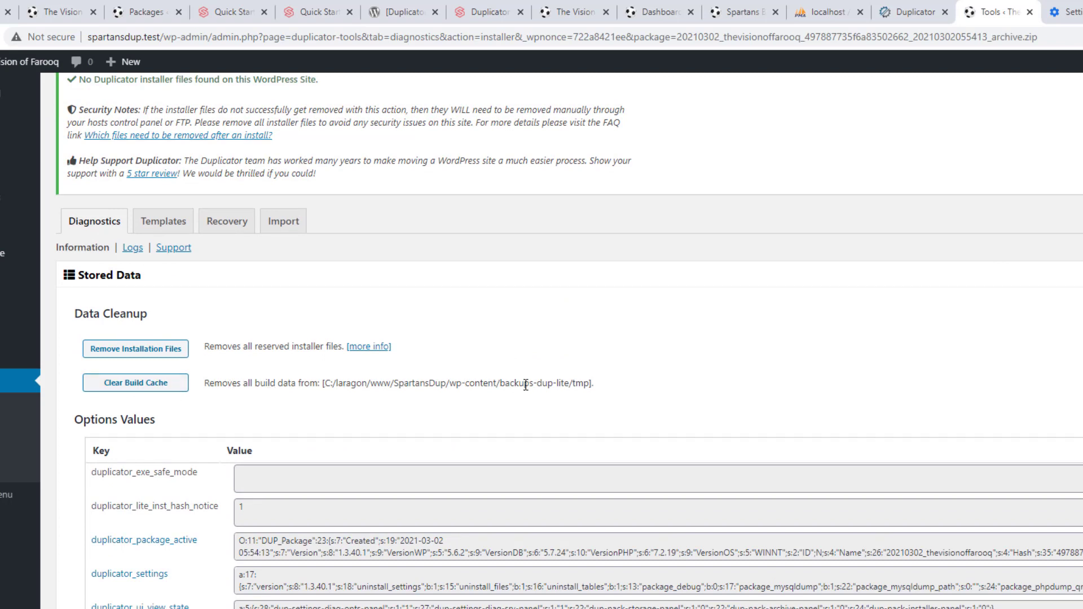
click(158, 384)
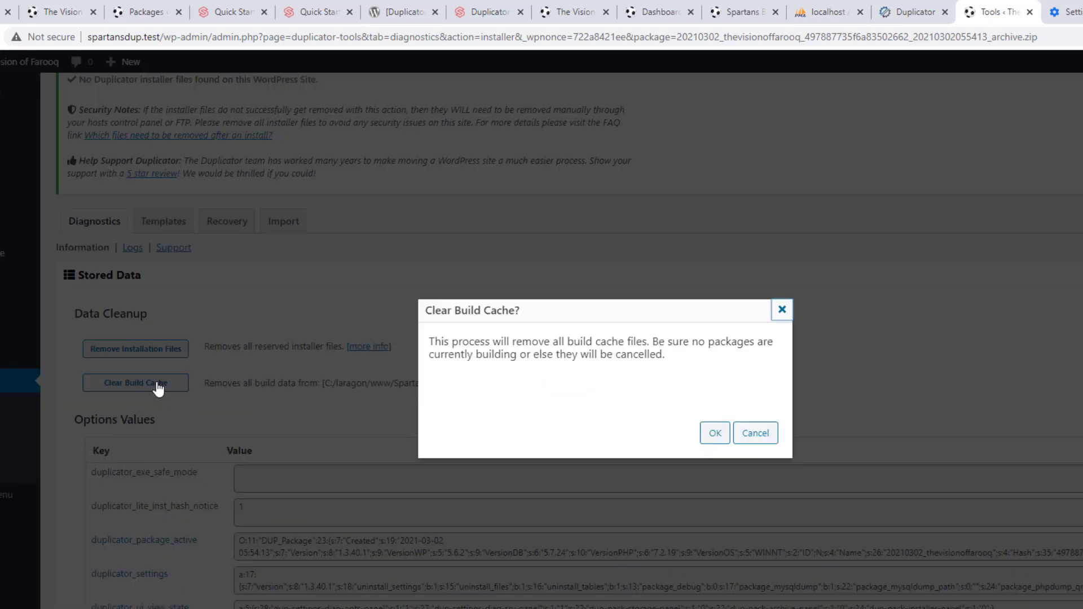
click(716, 433)
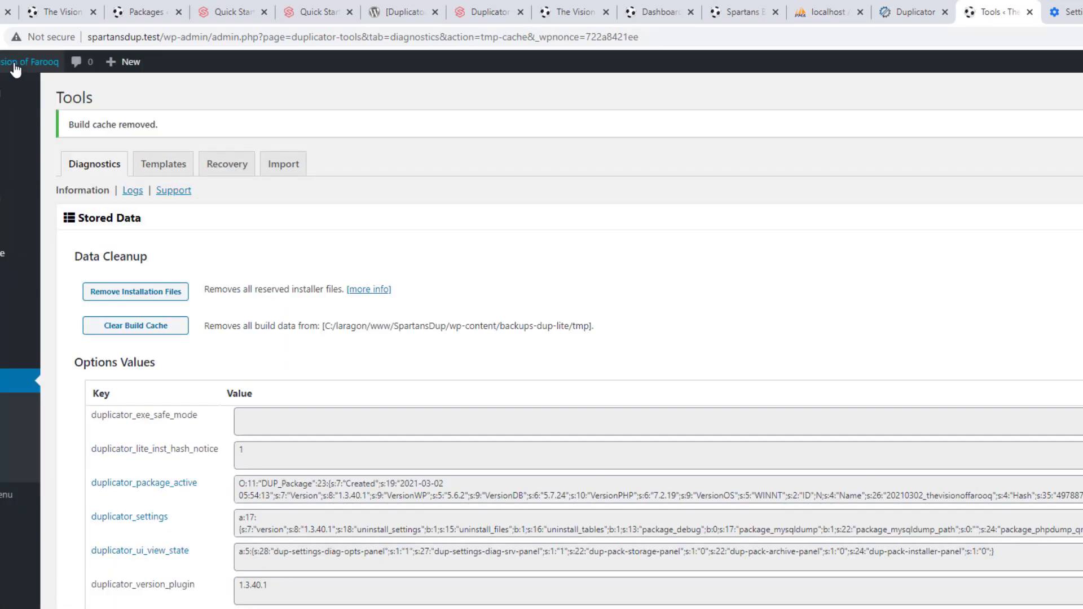
Open the cloned site's front page in a new tab and switch to it
mouse_move(12, 62)
right_click(4, 85)
click(11, 96)
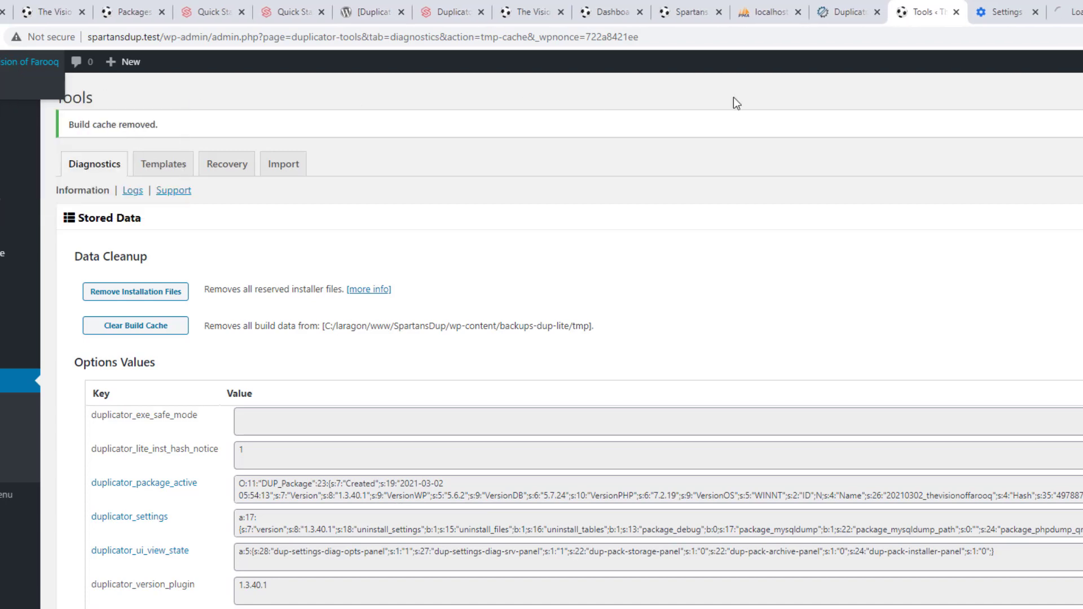
click(1070, 11)
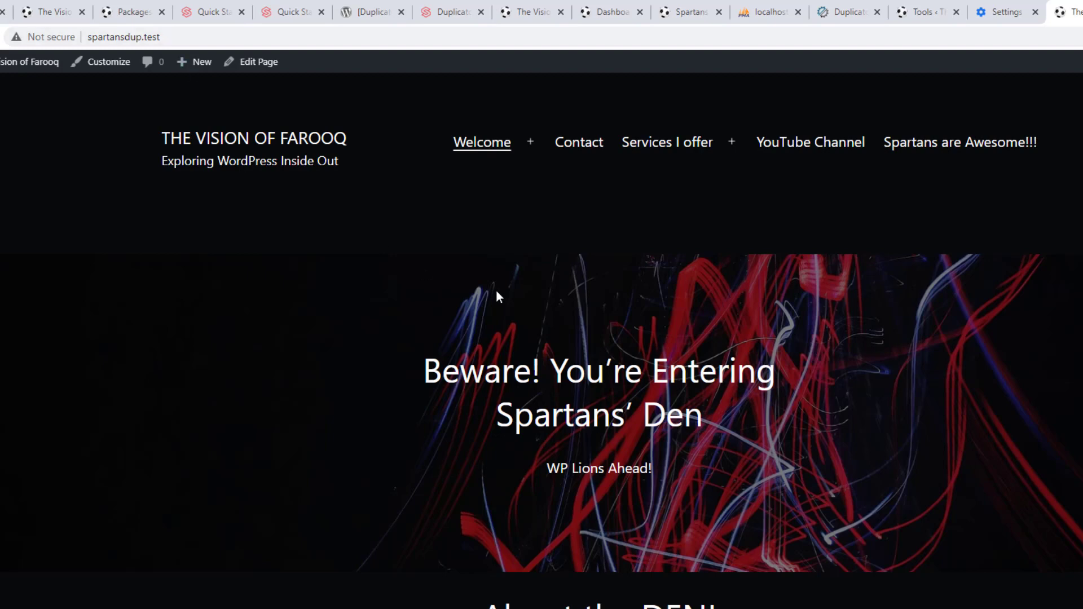
Compare the original and cloned sites and the spartansdup database, then deactivate Duplicator on farooqvision.test
click(49, 11)
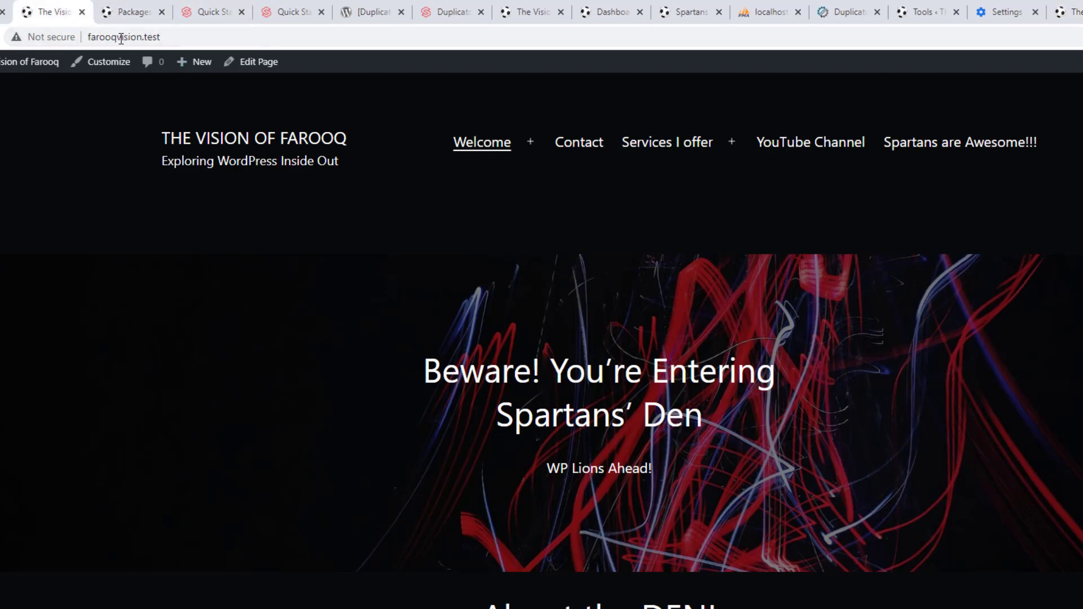
click(1063, 11)
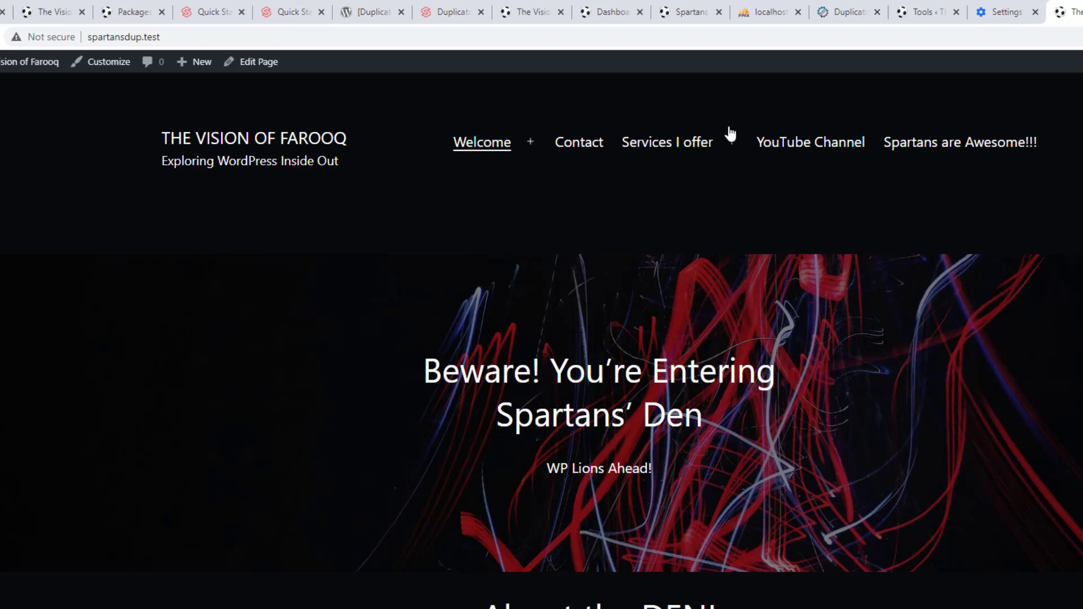
click(764, 14)
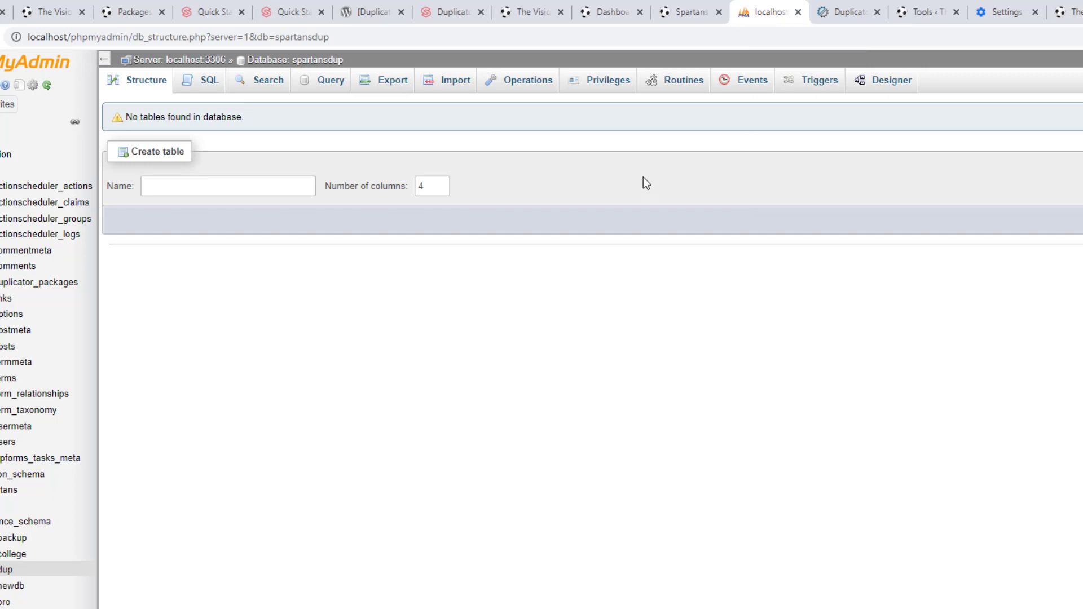
click(1063, 12)
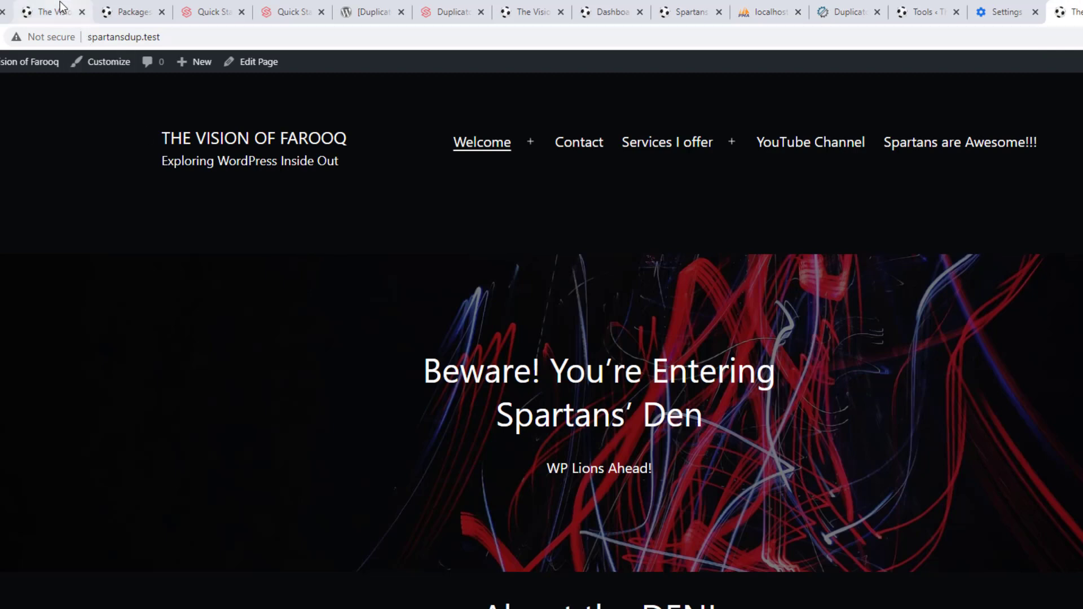
click(11, 16)
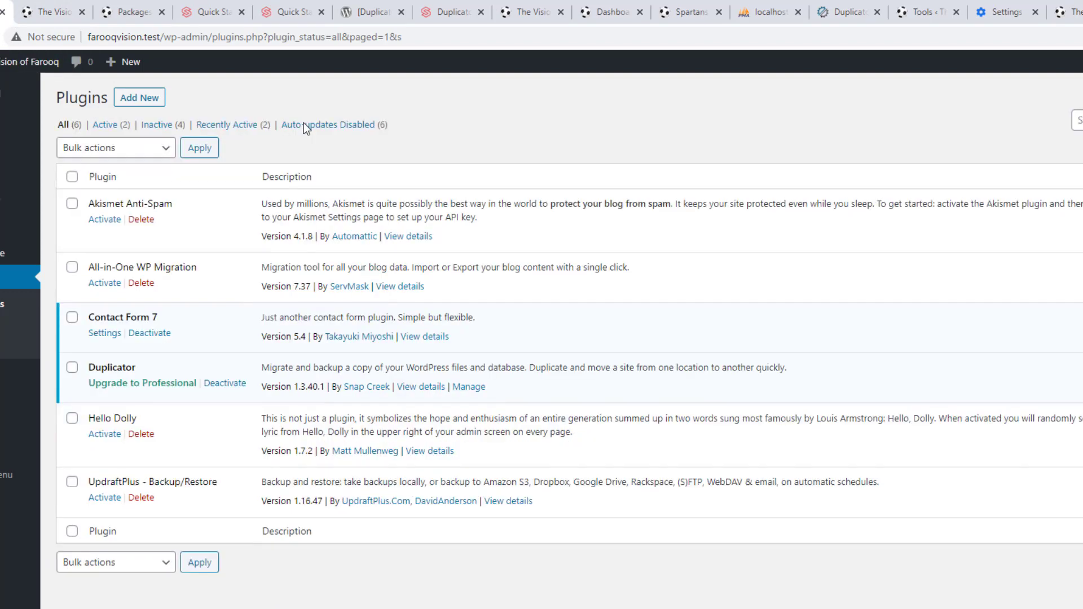
click(226, 386)
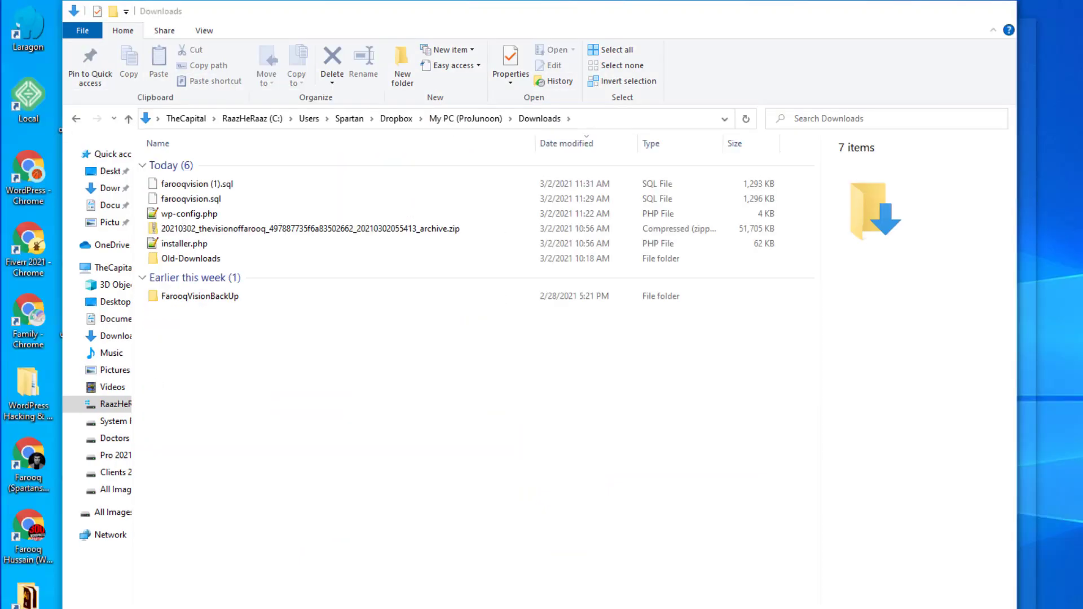
Browse to C:\laragon\www, inspect the FarooqVision site folder, then return to the browser
key(alt+Tab)
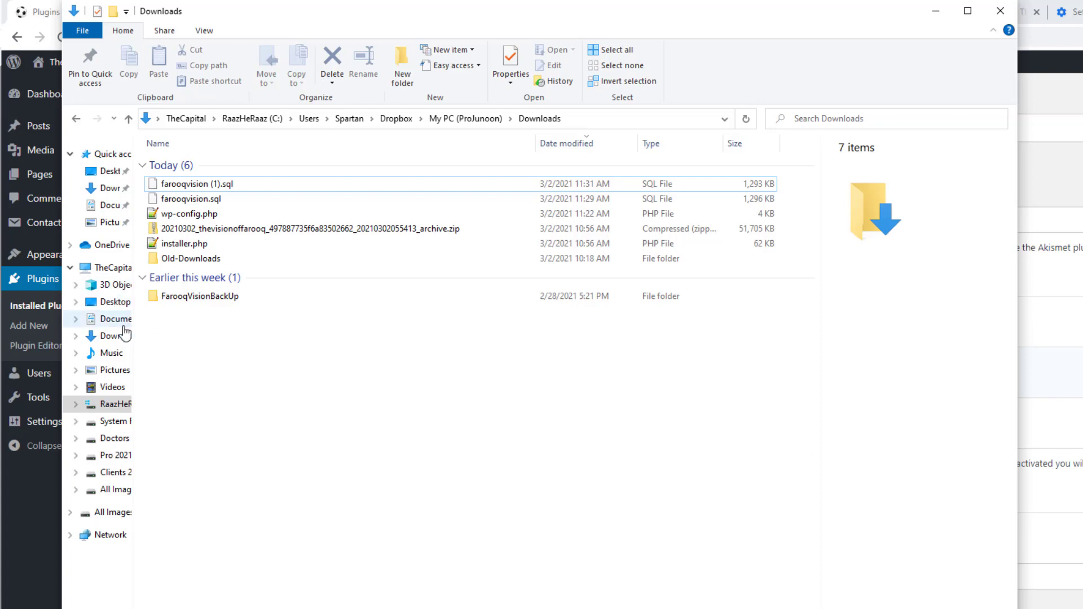
click(120, 406)
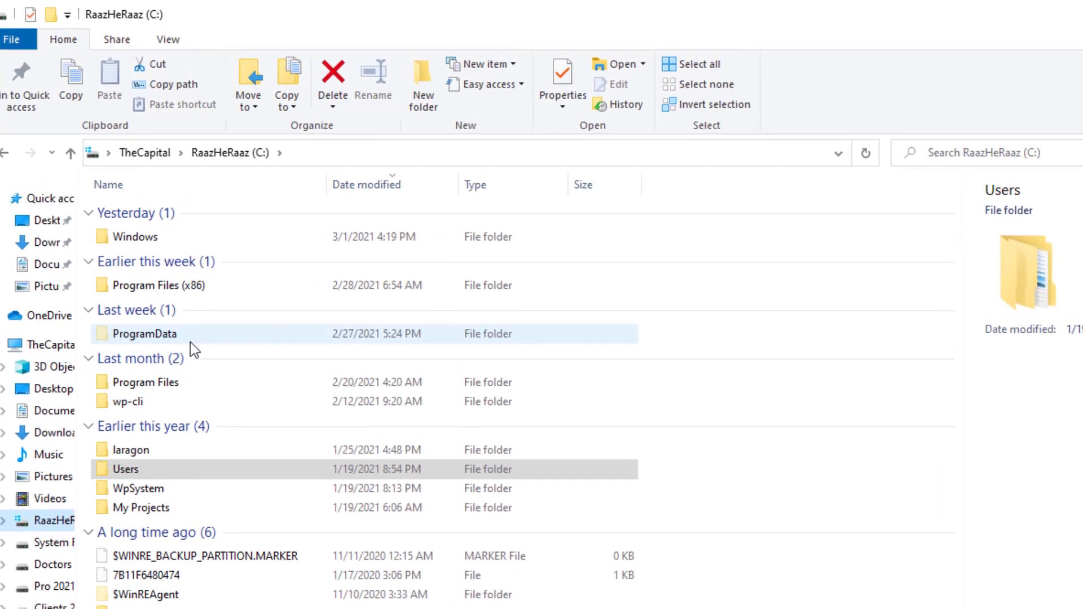
mouse_move(194, 334)
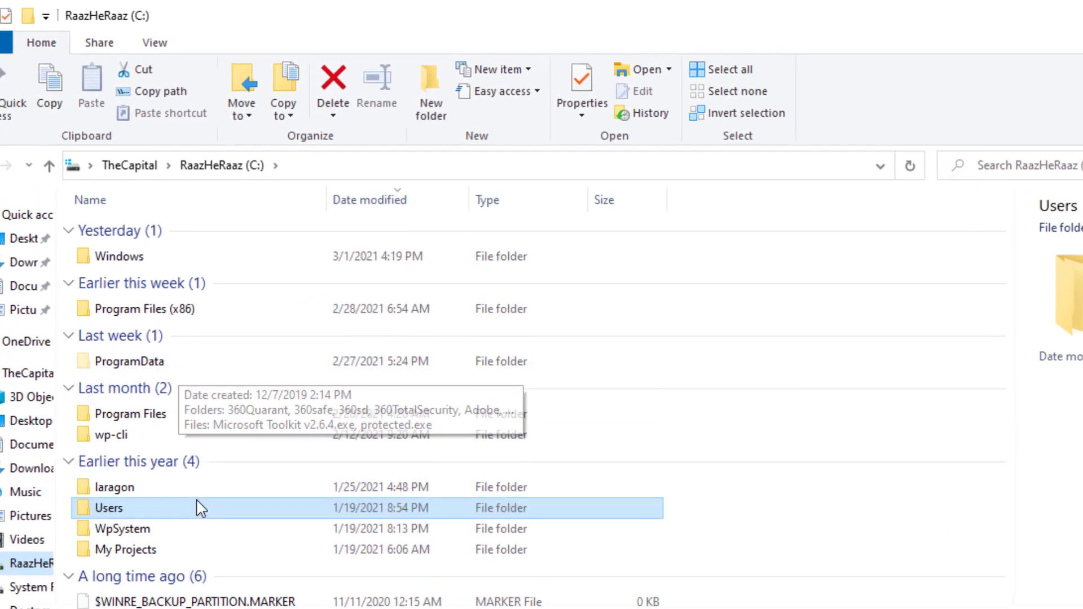
mouse_move(196, 523)
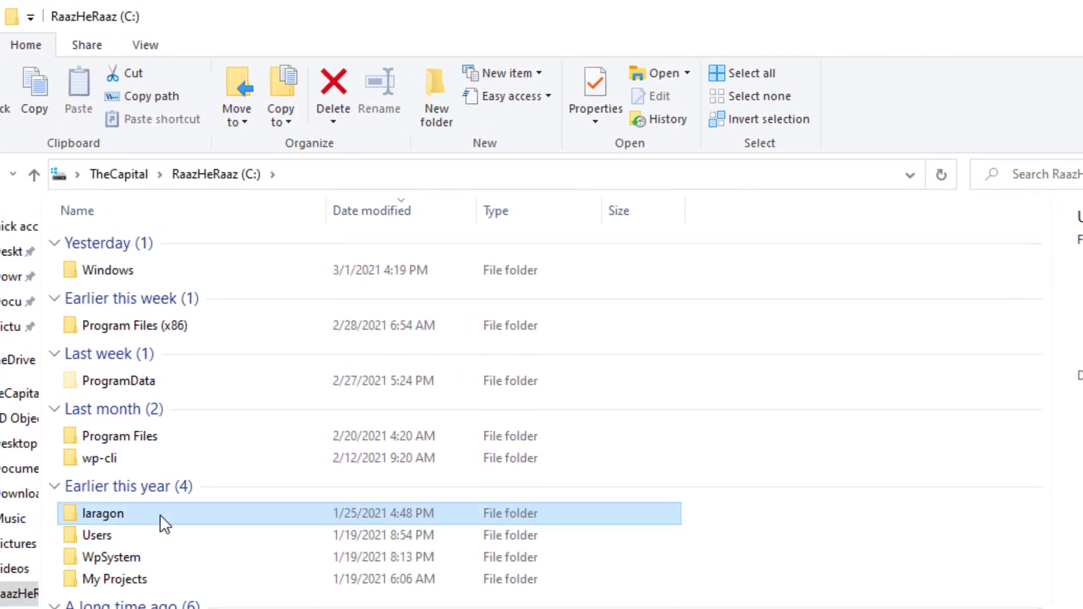
double_click(161, 508)
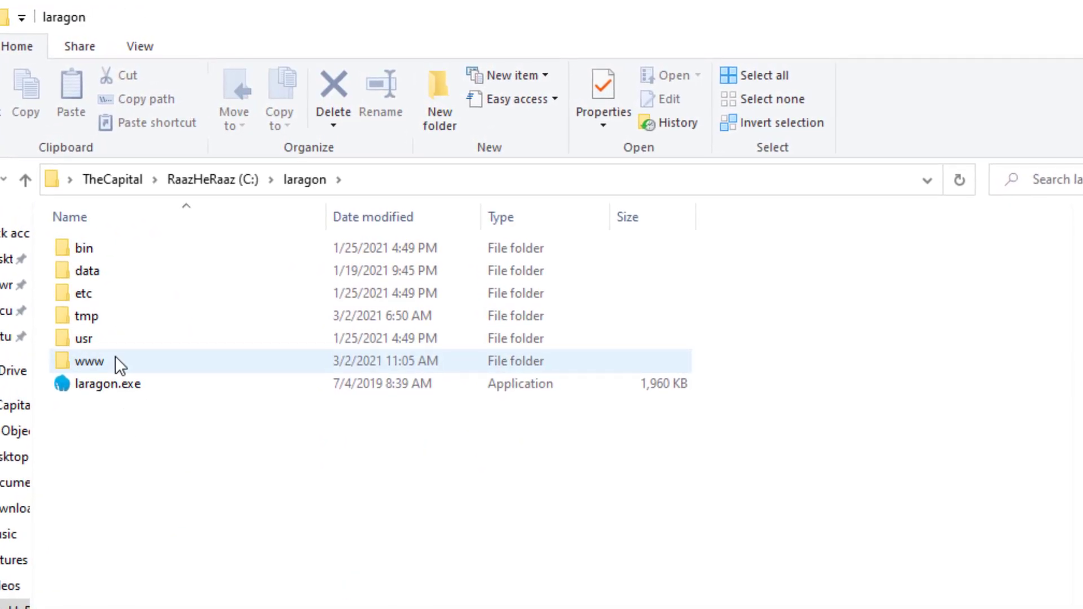
double_click(115, 356)
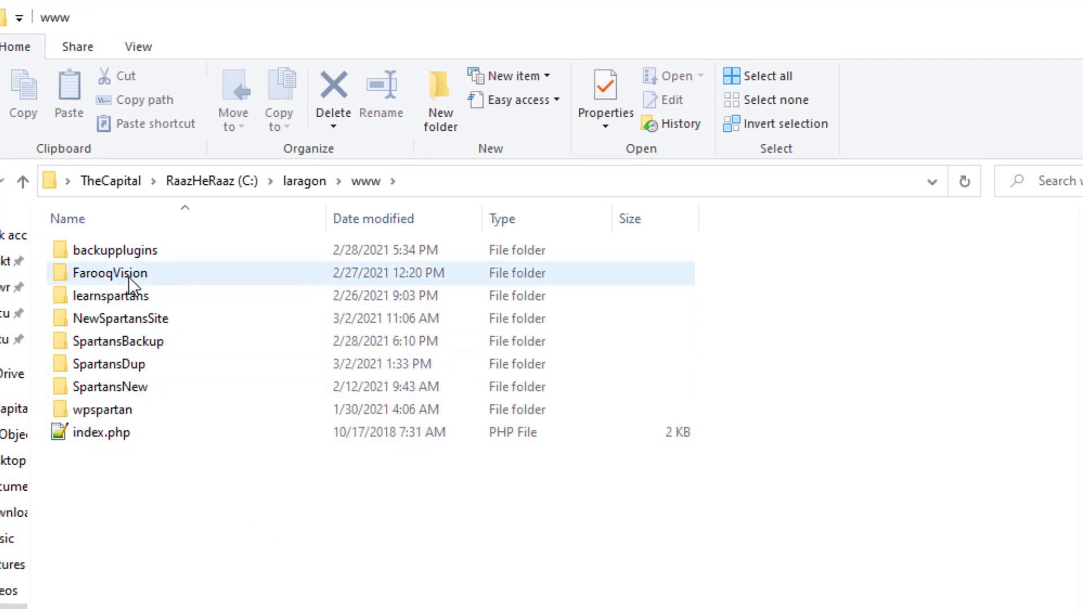
mouse_move(128, 277)
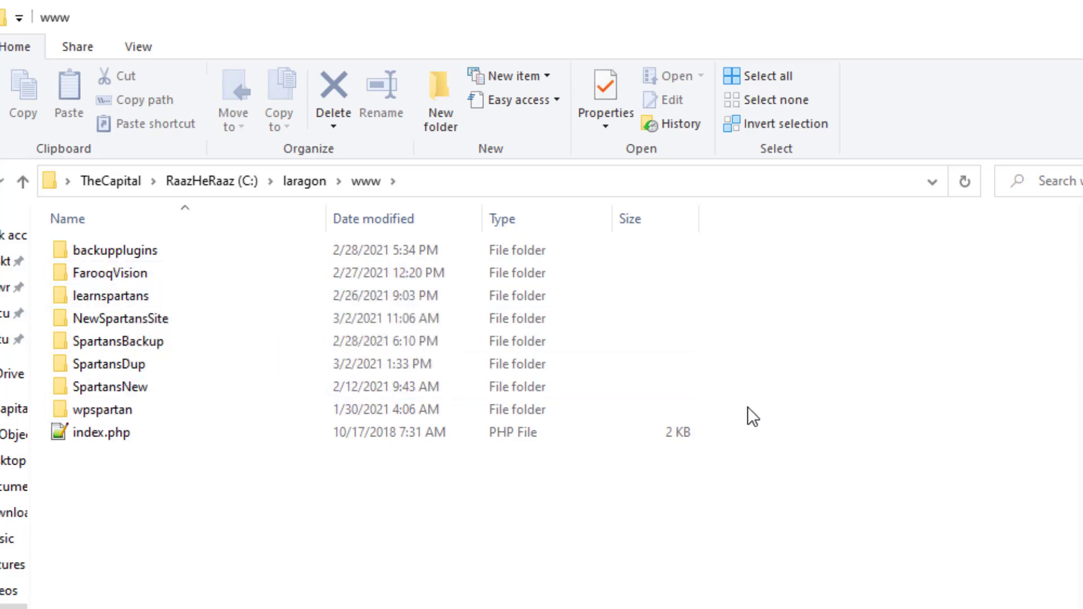
click(103, 300)
right_click(103, 299)
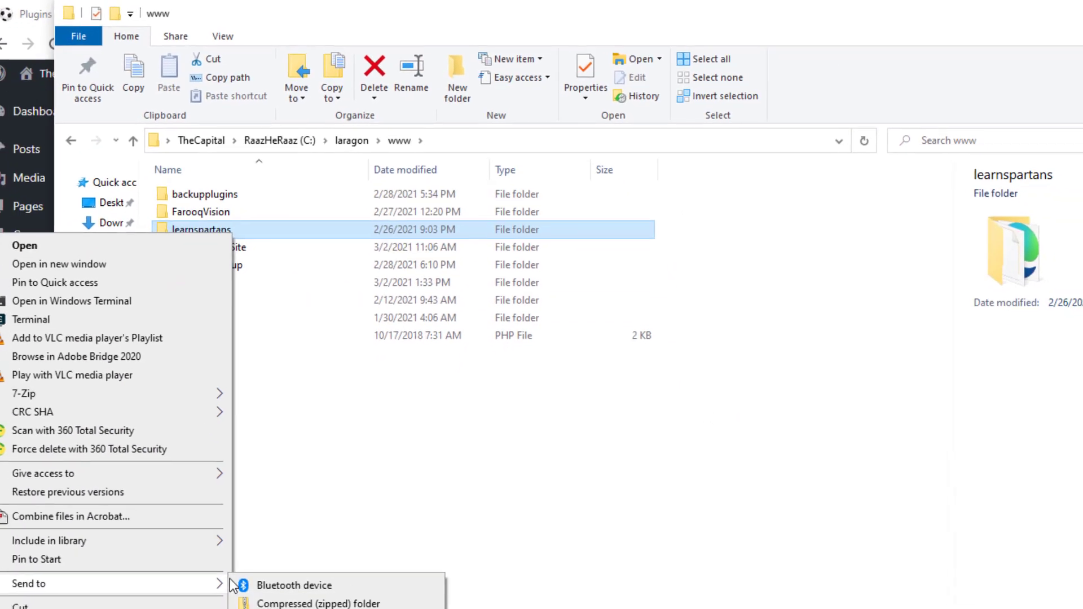
click(667, 473)
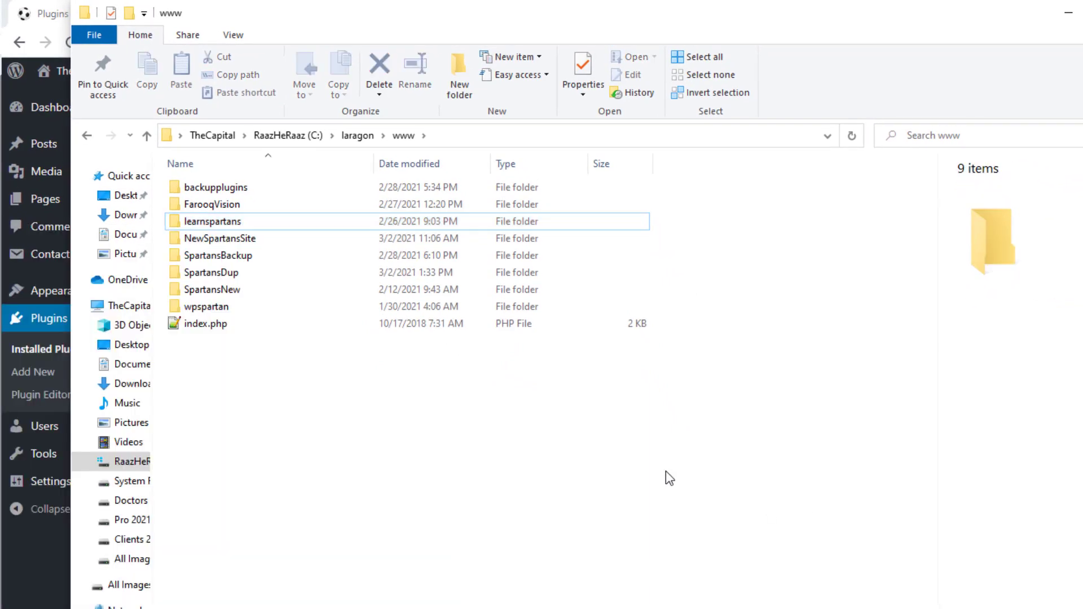
double_click(225, 207)
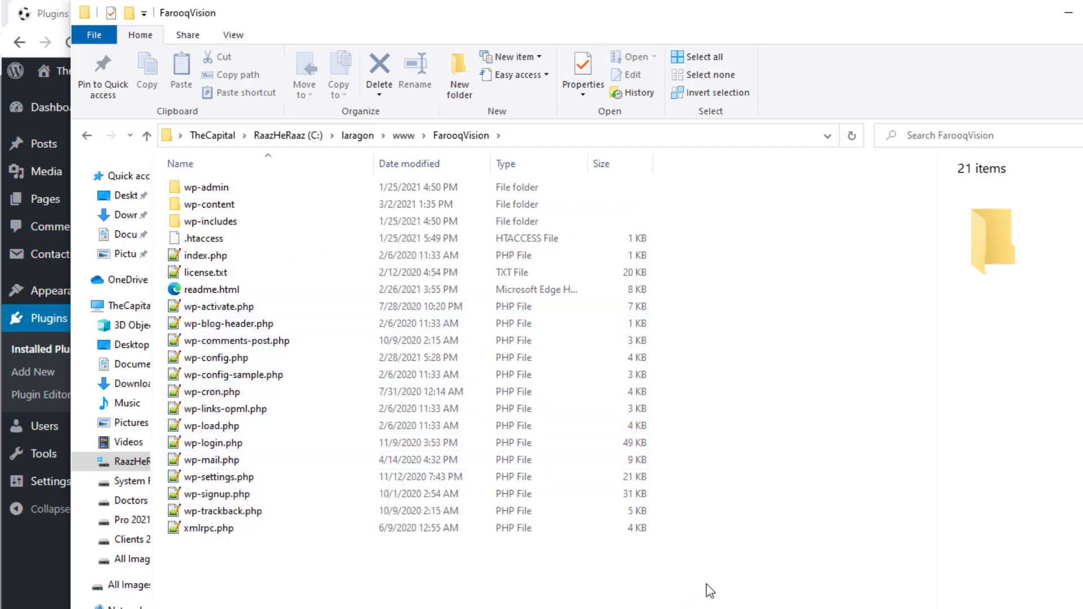
key(alt+Tab)
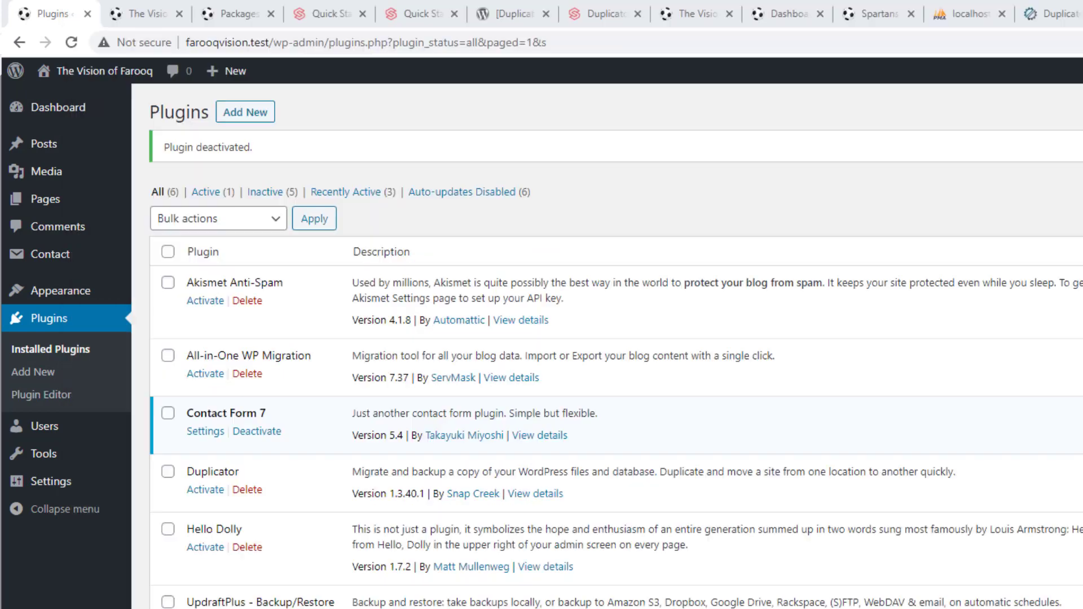
Select all 18 tables of the farooqvision database and open its Export page
click(968, 7)
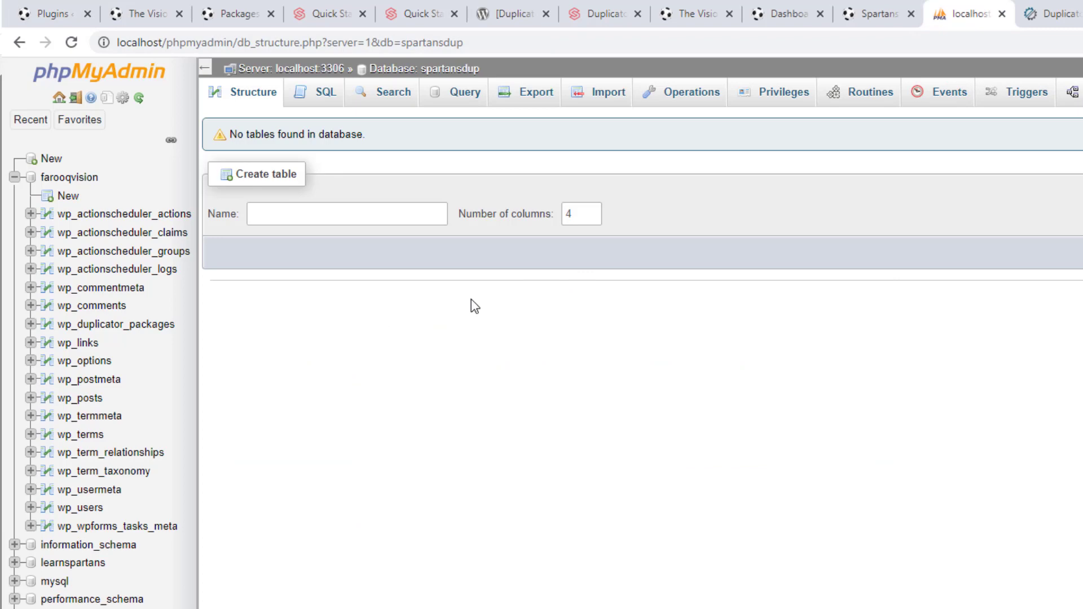
click(67, 178)
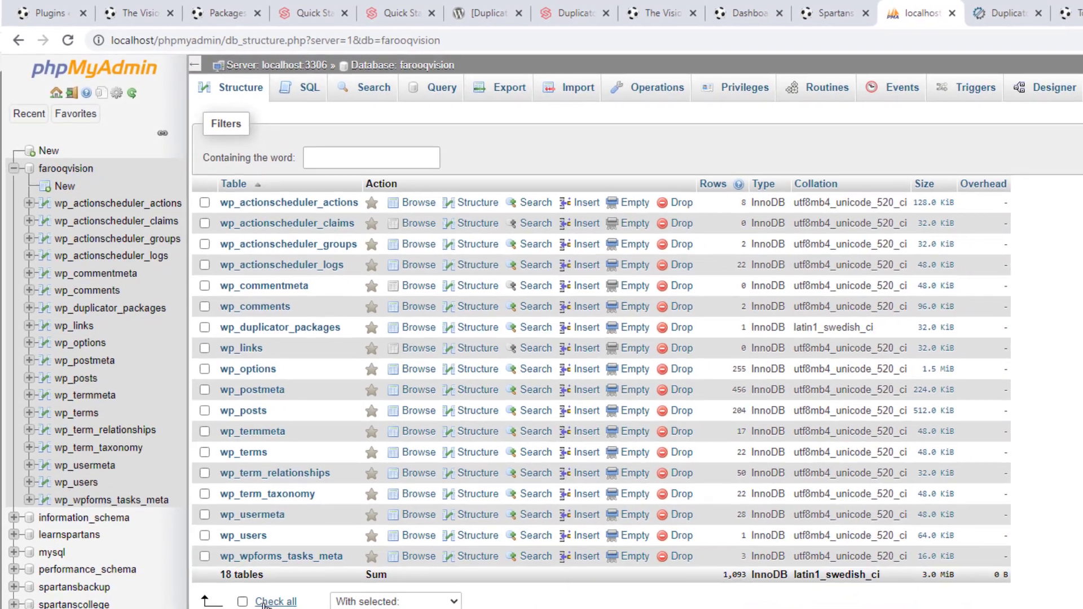
click(264, 603)
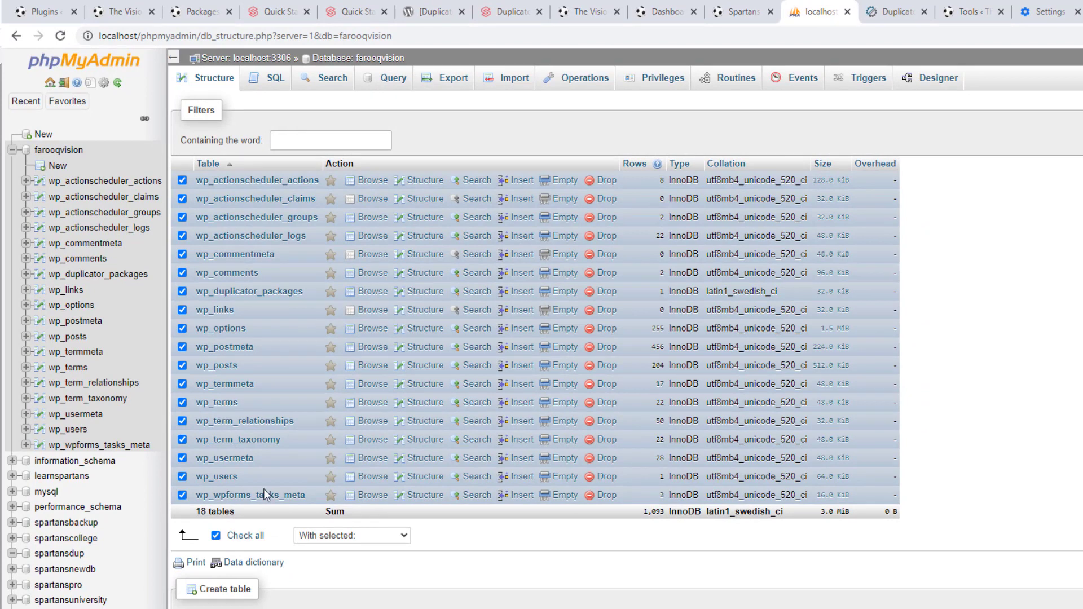
click(346, 538)
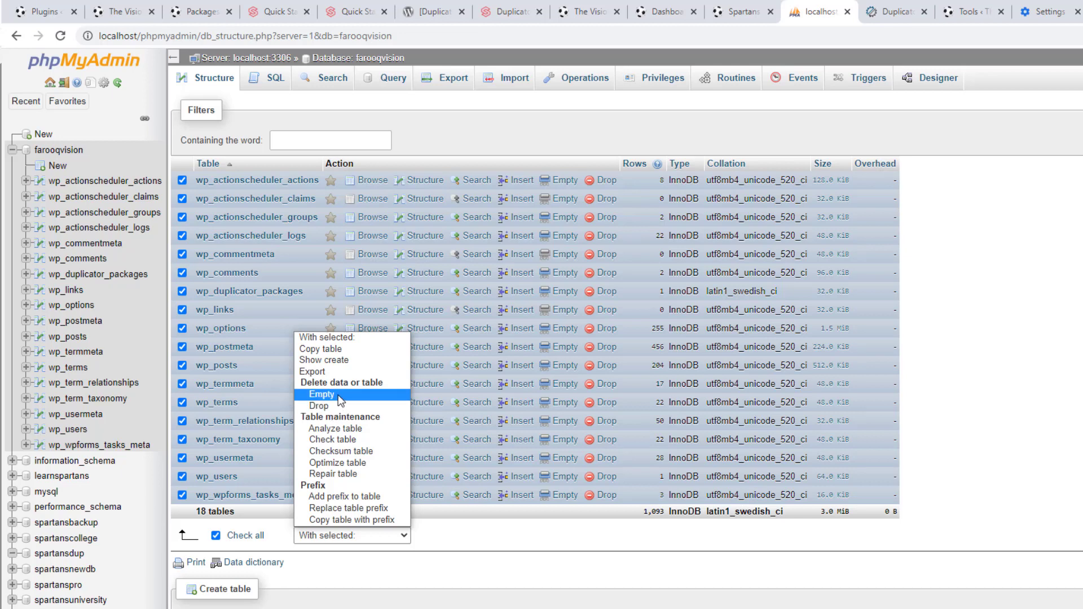
click(471, 136)
click(453, 90)
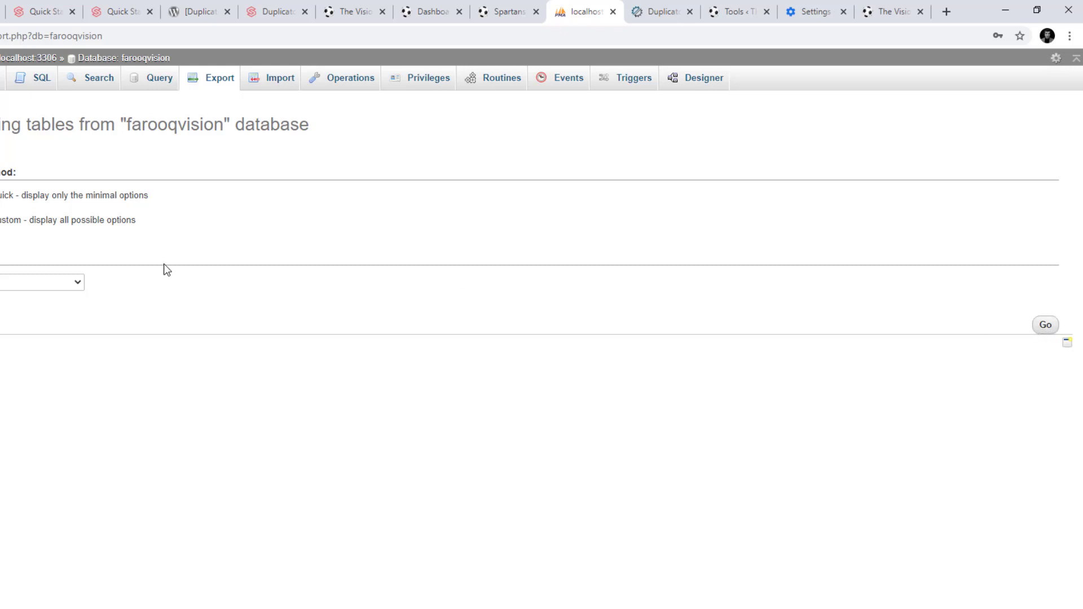
Switch the export to Custom, keeping Structure and Data ticked for every table
click(1045, 326)
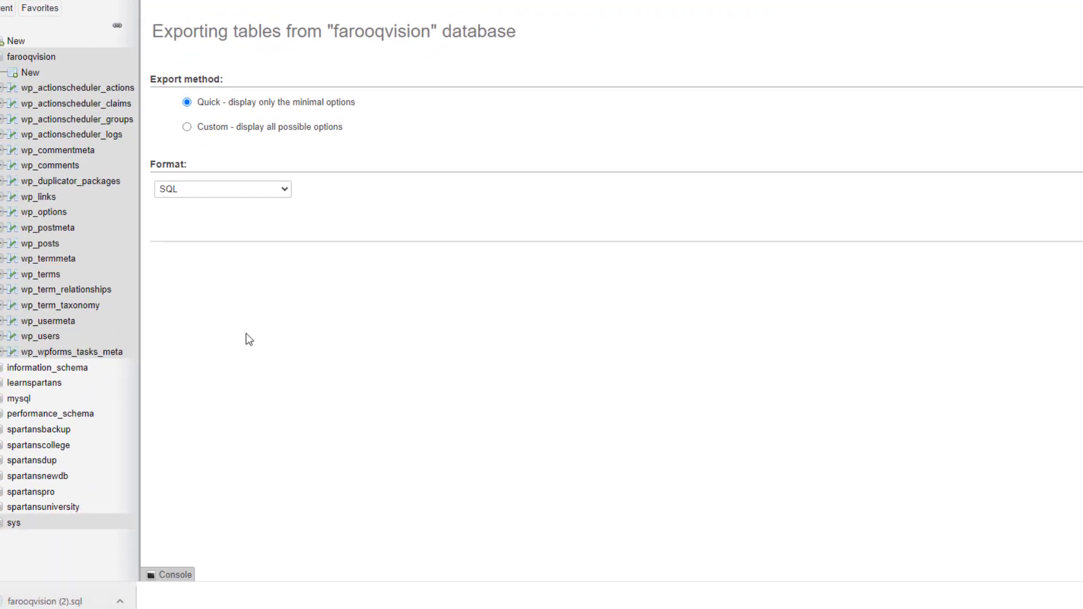
click(209, 126)
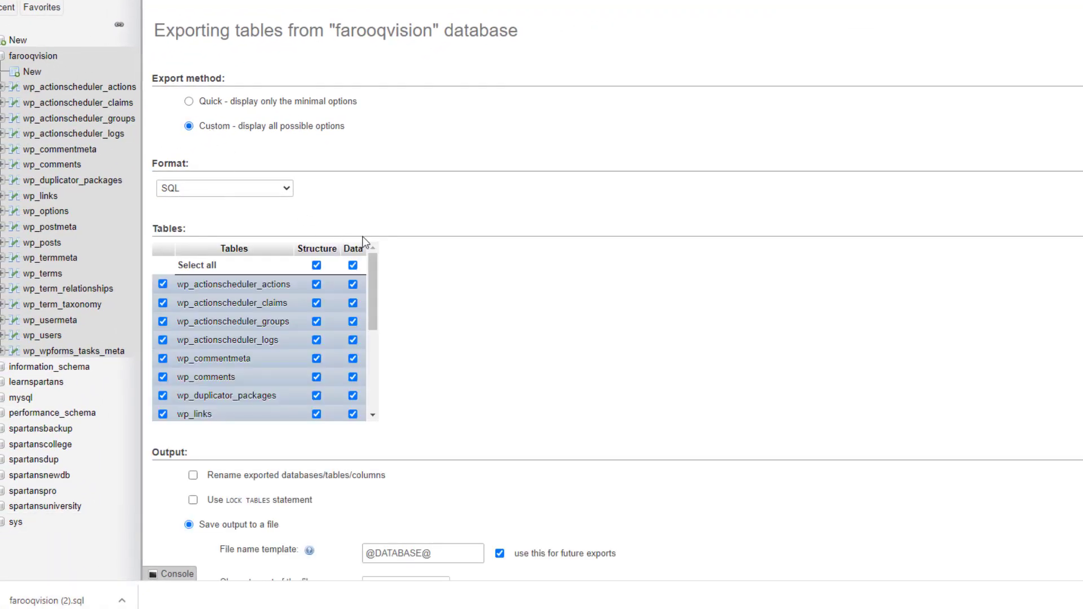
scroll(431, 243, down, 4)
scroll(431, 243, up, 3)
scroll(434, 240, up, 1)
scroll(433, 202, down, 3)
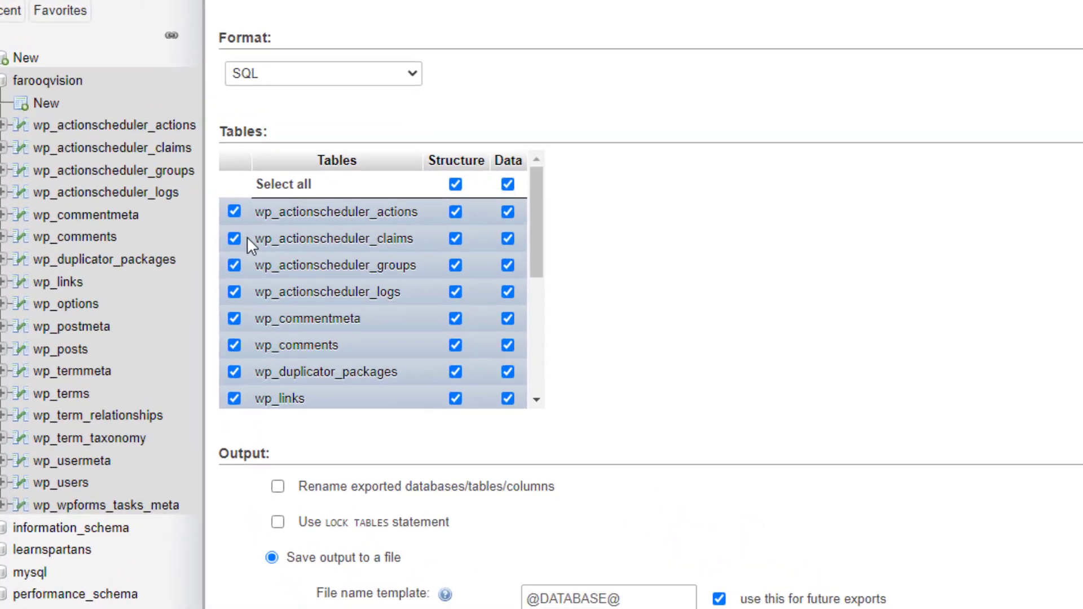
click(506, 237)
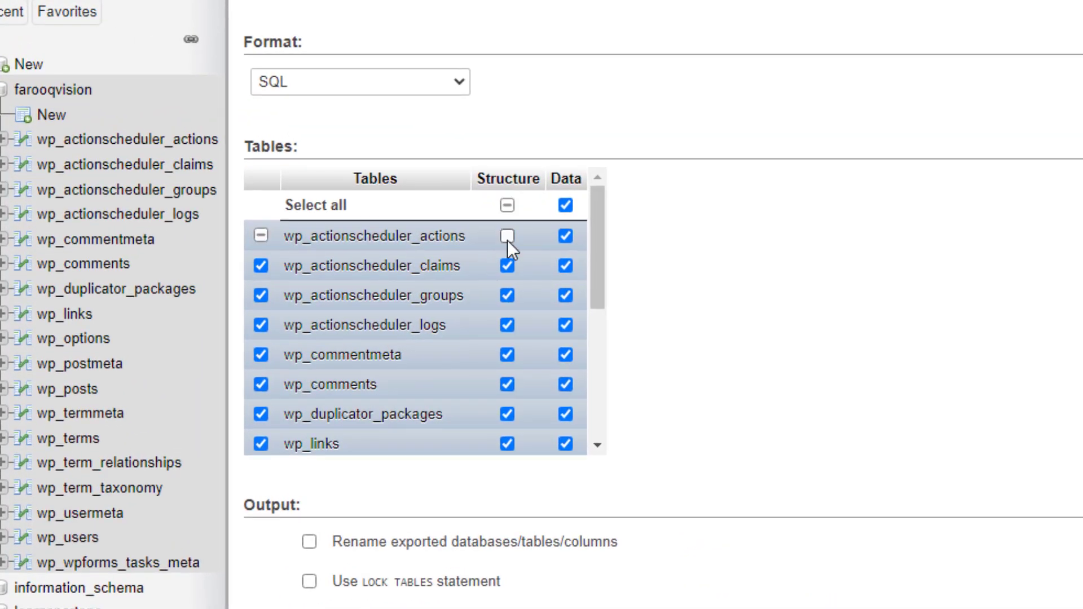
click(508, 268)
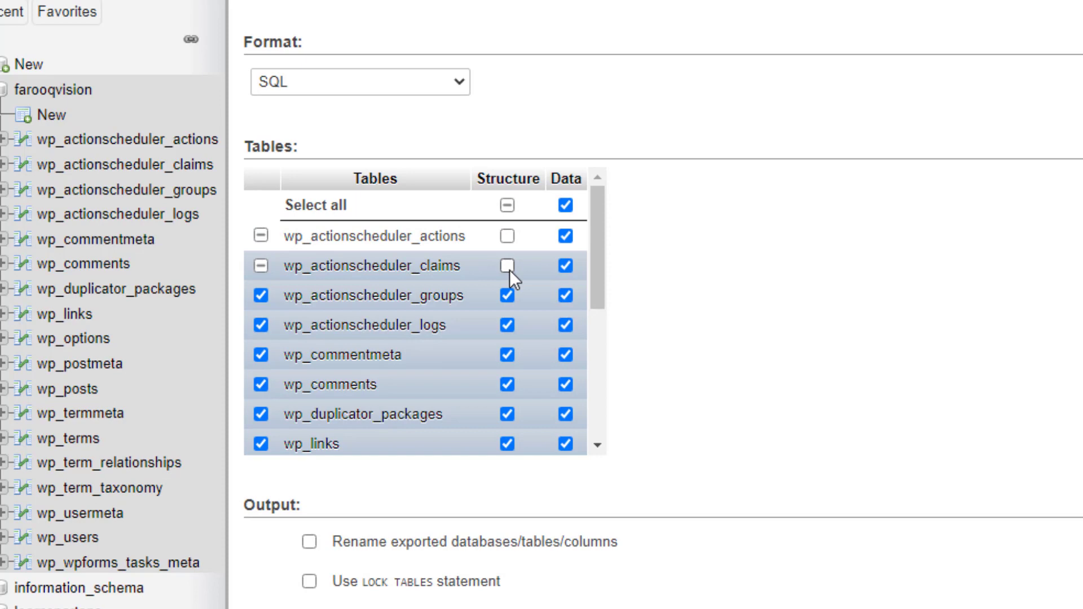
click(564, 236)
click(565, 265)
click(566, 236)
click(507, 236)
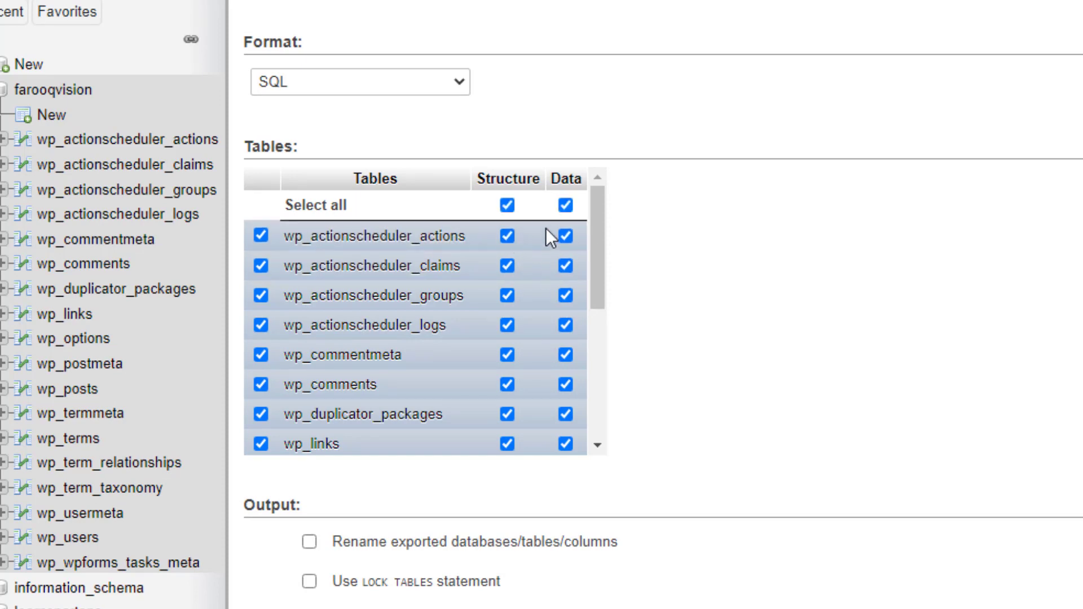
Review the output options, including the file name template and maximal query length, keeping SQL format
scroll(293, 232, down, 5)
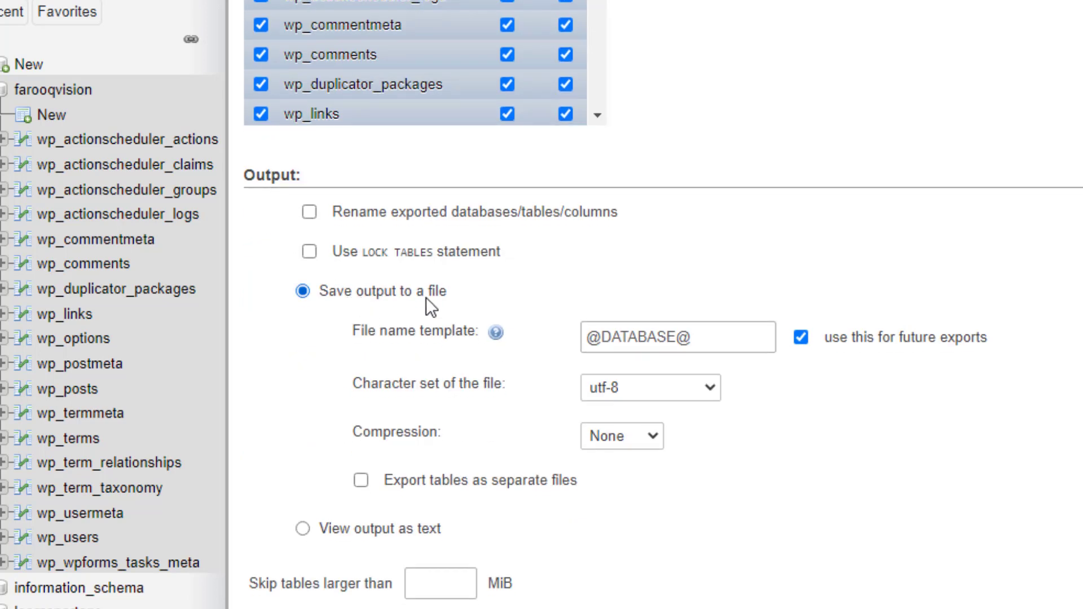
click(706, 337)
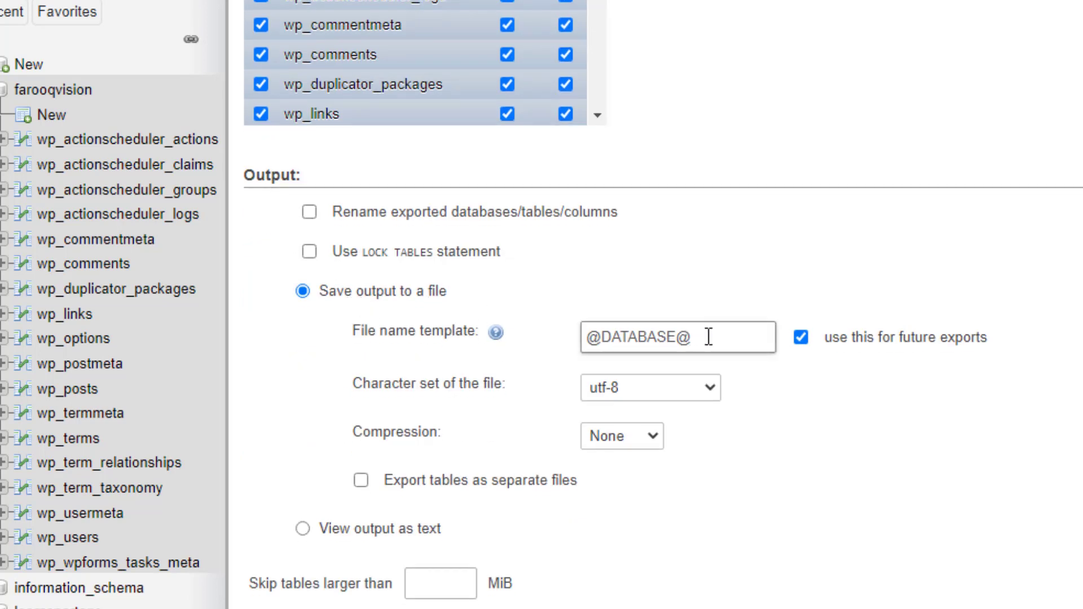
scroll(708, 337, down, 5)
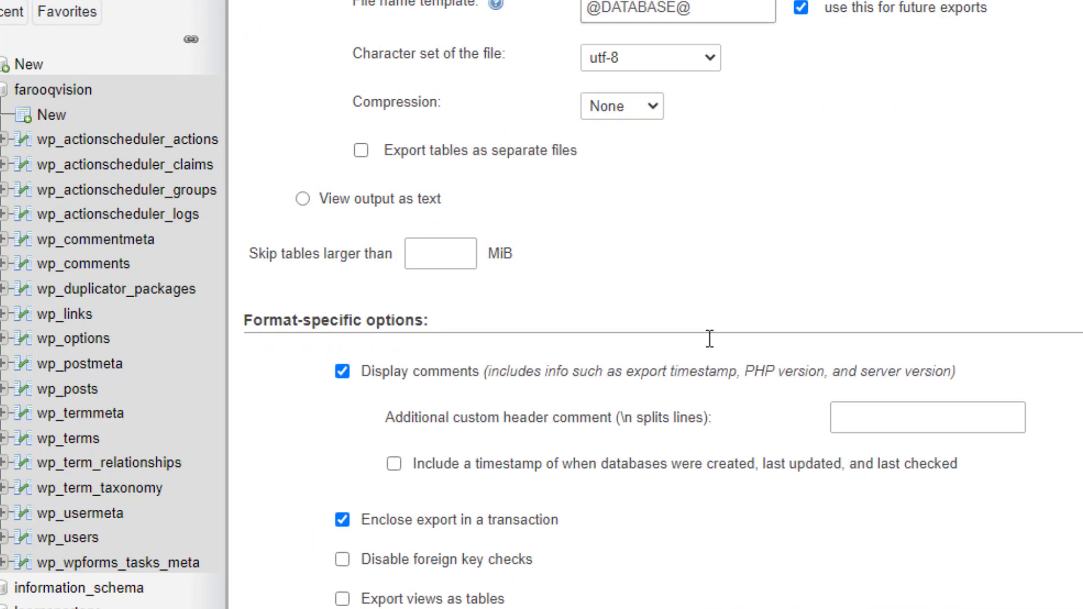
scroll(560, 349, down, 2)
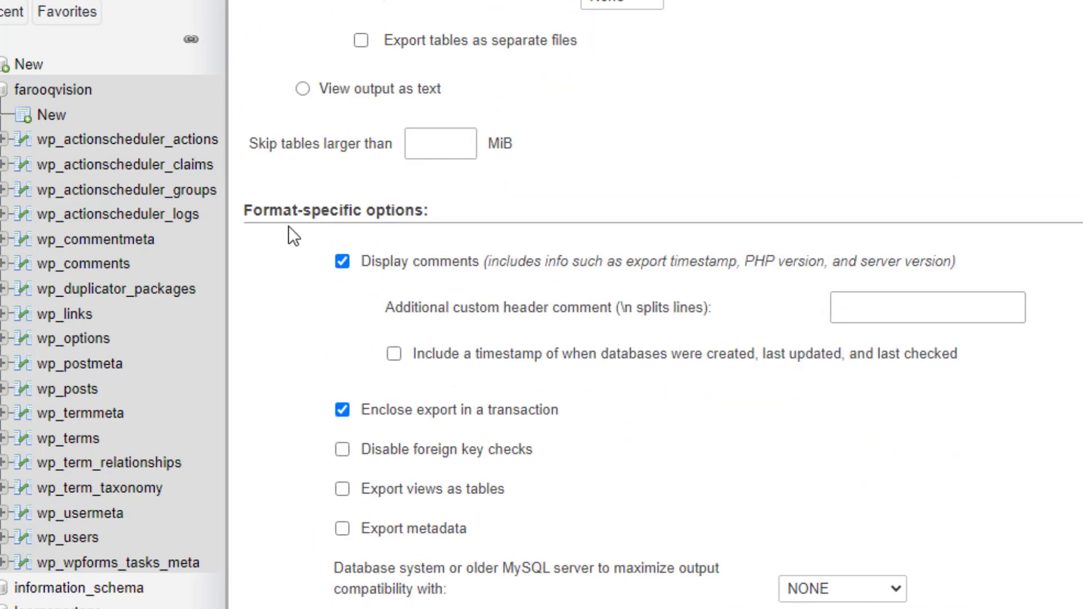
scroll(679, 392, down, 2)
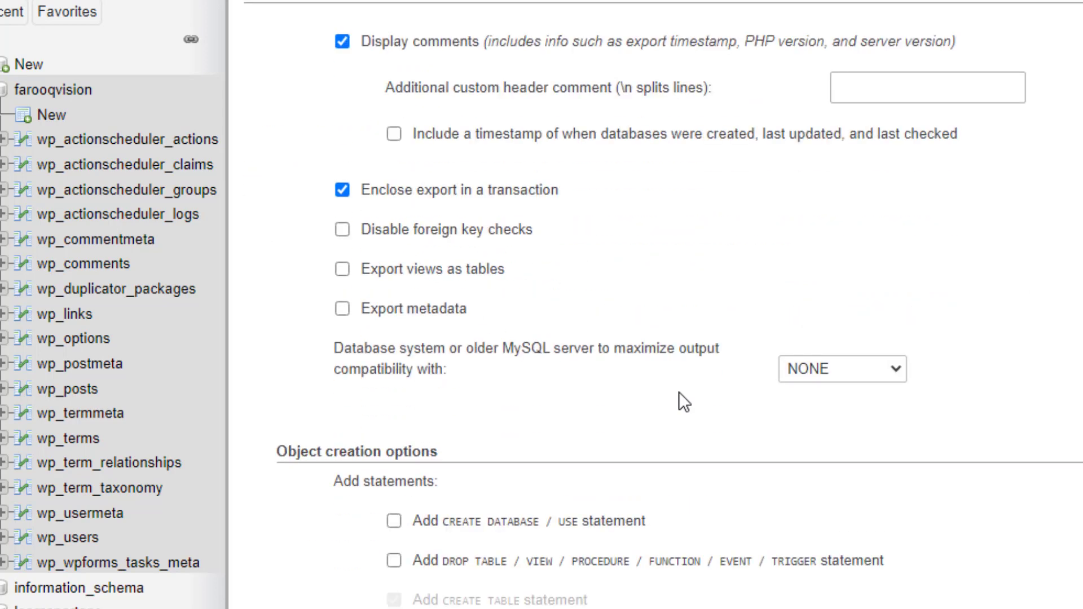
scroll(679, 391, down, 2)
scroll(414, 287, down, 1)
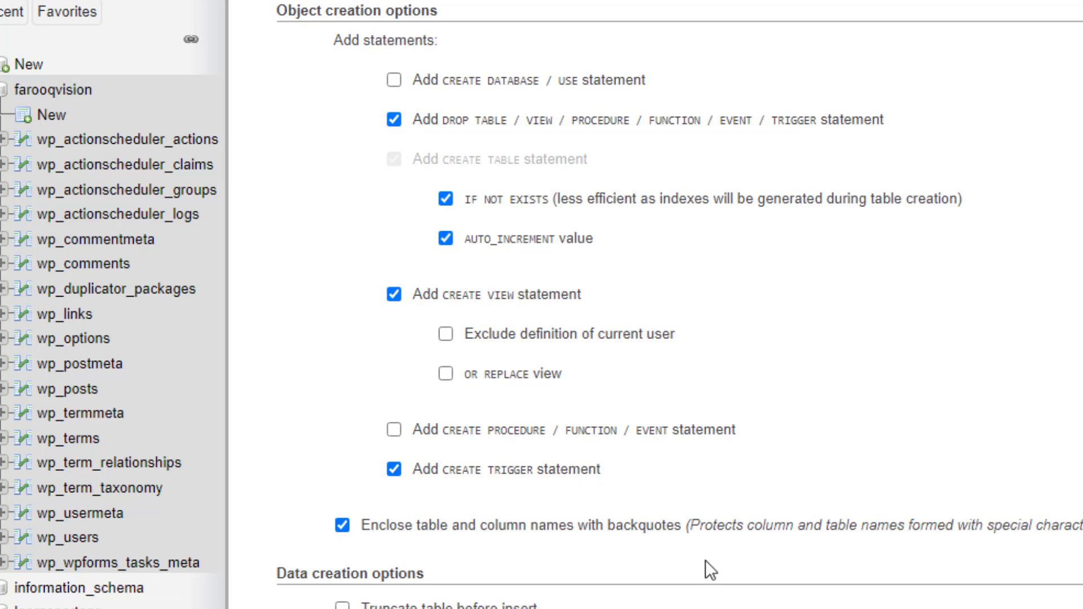
scroll(705, 560, down, 5)
scroll(554, 337, down, 1)
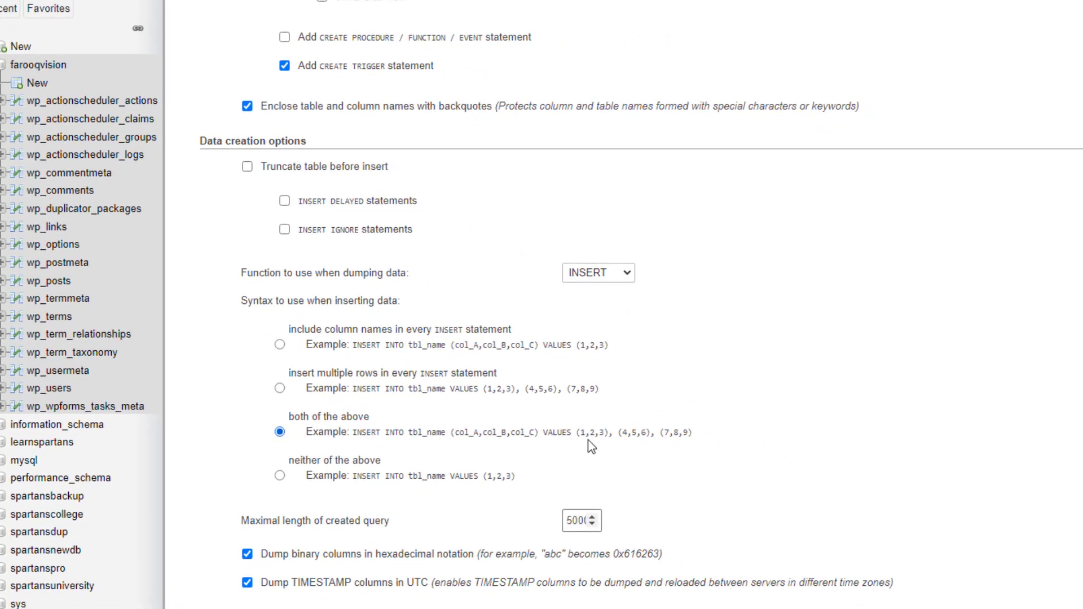
double_click(569, 520)
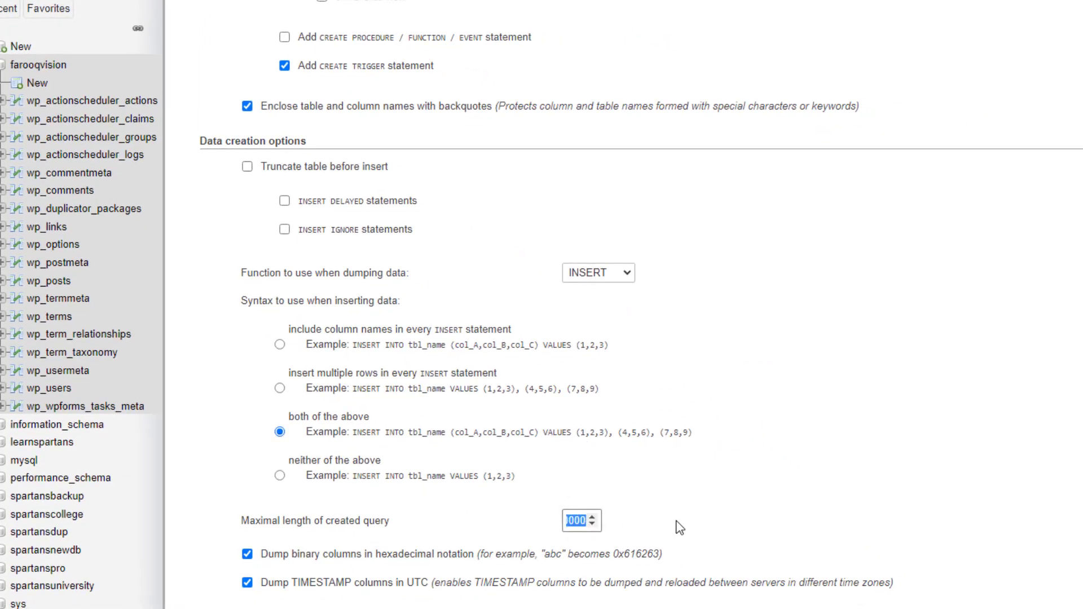
click(1021, 513)
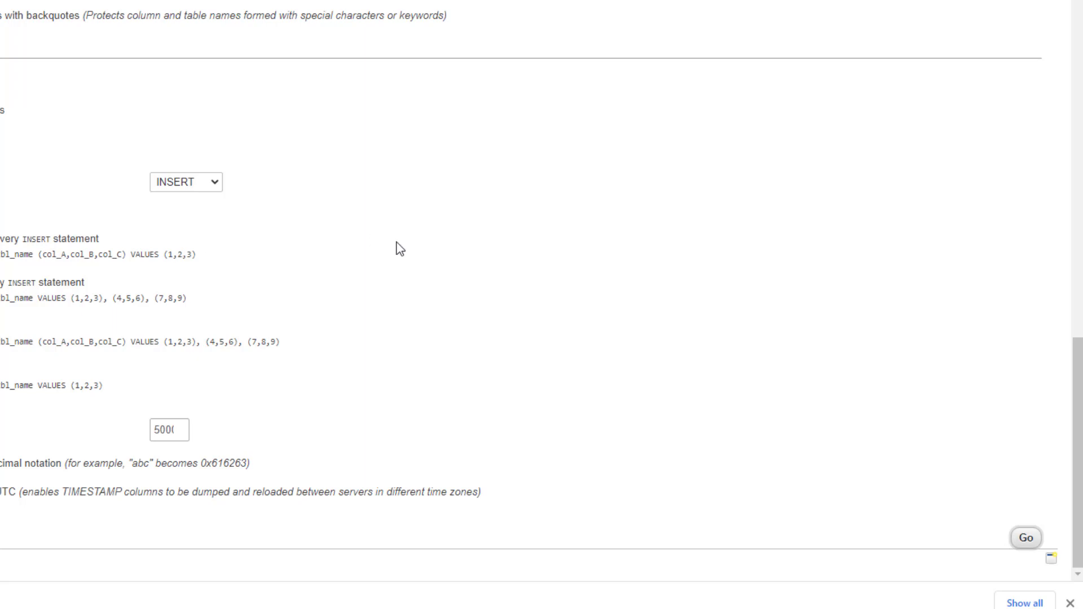
scroll(399, 246, up, 10)
scroll(400, 249, up, 8)
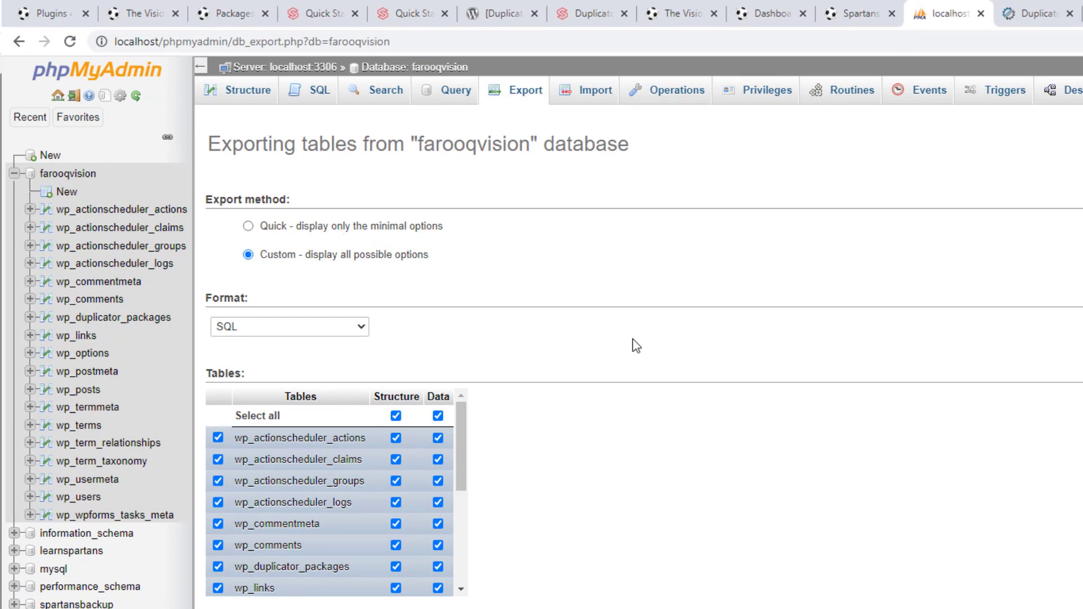
Drop all 18 tables from the farooqvision database
click(74, 180)
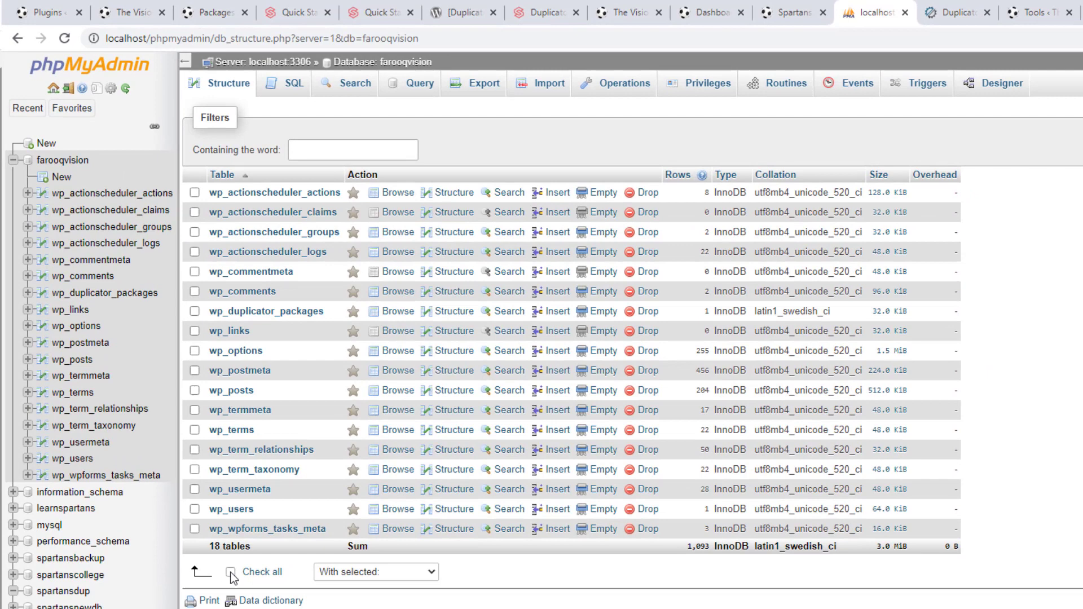
click(230, 572)
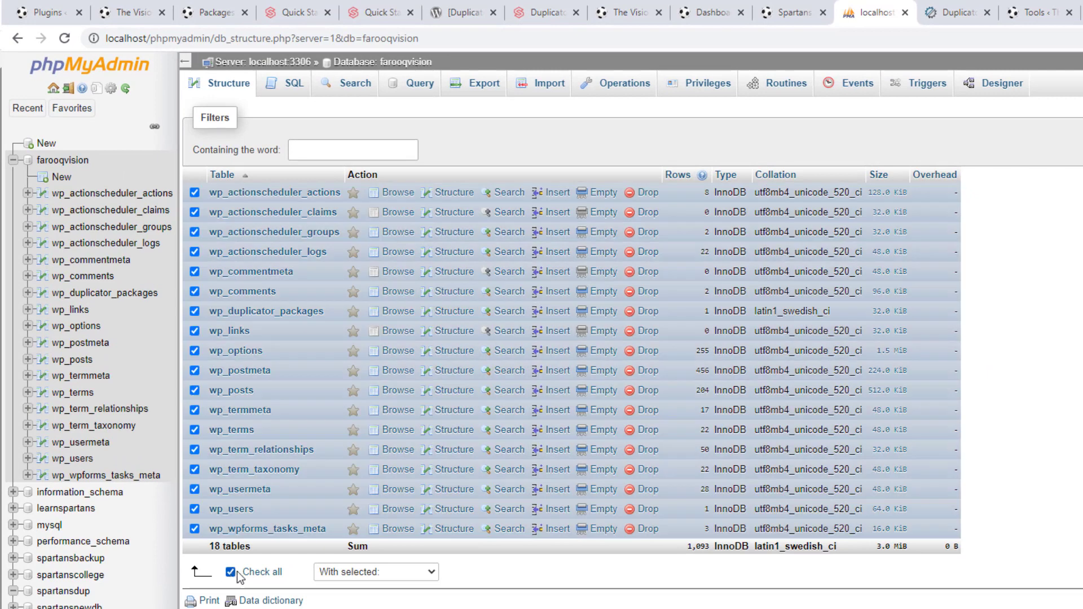
click(361, 573)
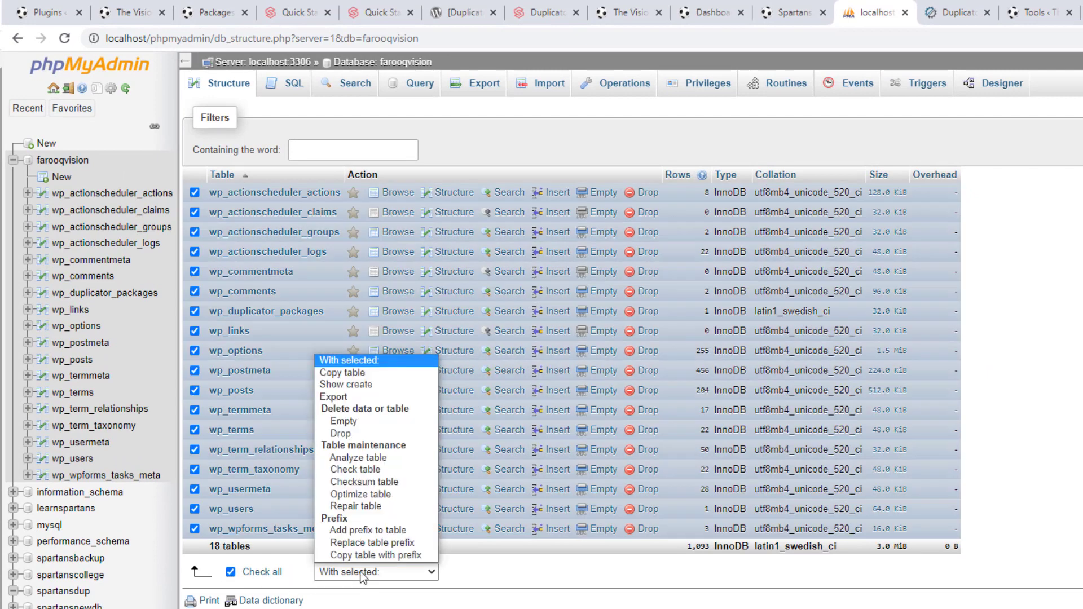
click(358, 436)
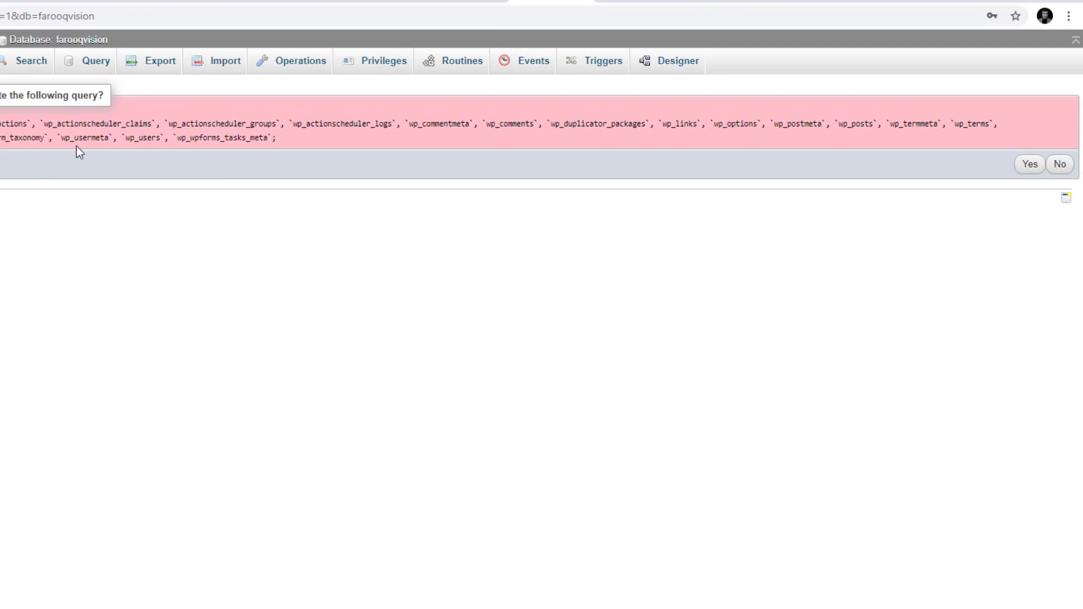
click(1030, 164)
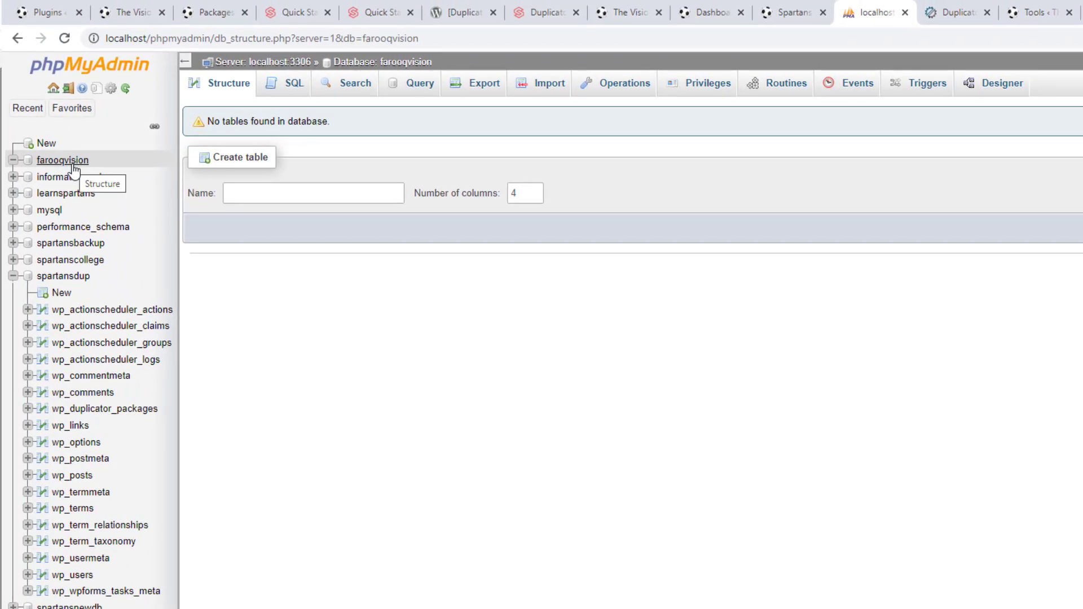
Reload farooqvision.test to confirm it now shows the WordPress install page
click(115, 9)
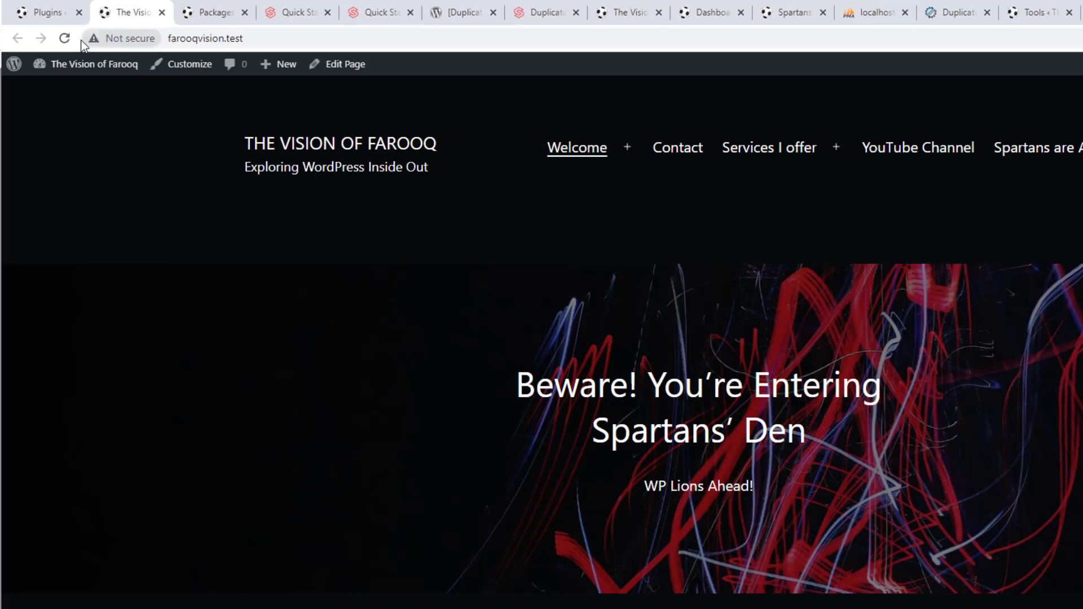
click(65, 37)
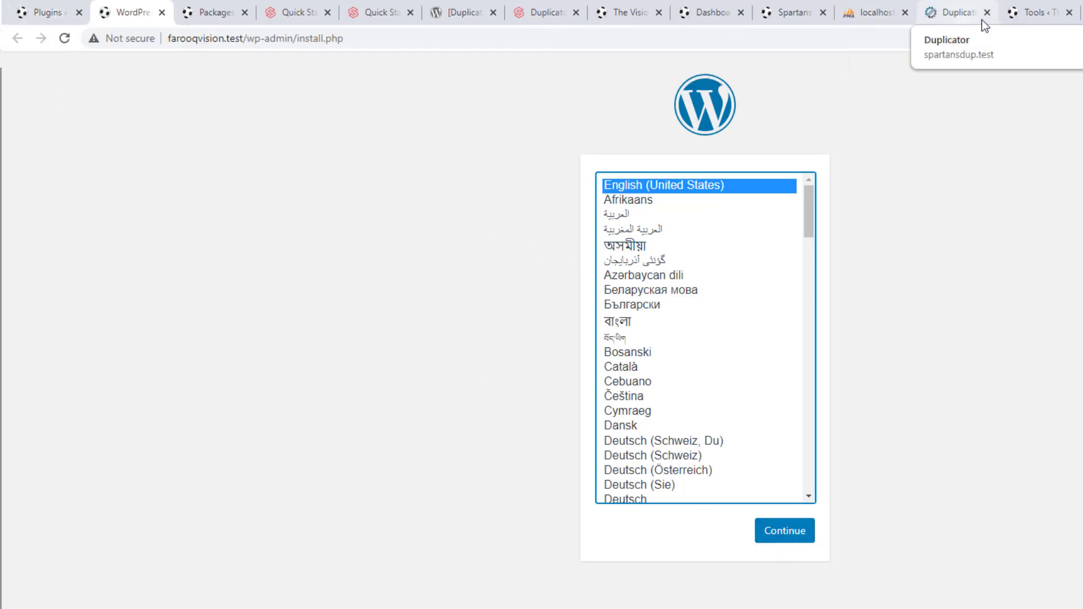
click(875, 4)
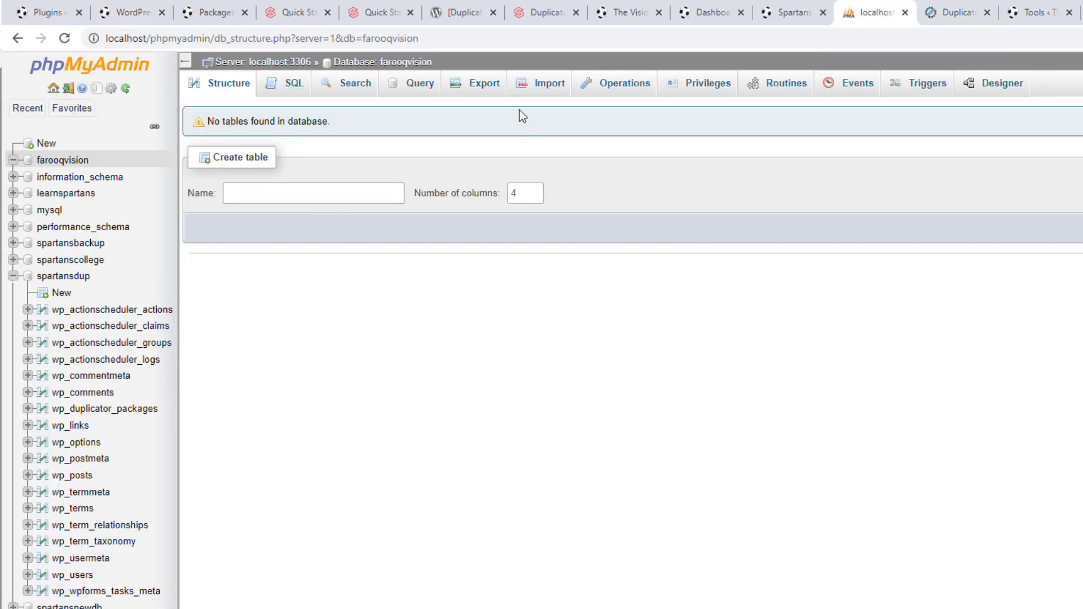
Import farooqvision.sql from Downloads into farooqvision and browse the restored wp_options table
click(544, 89)
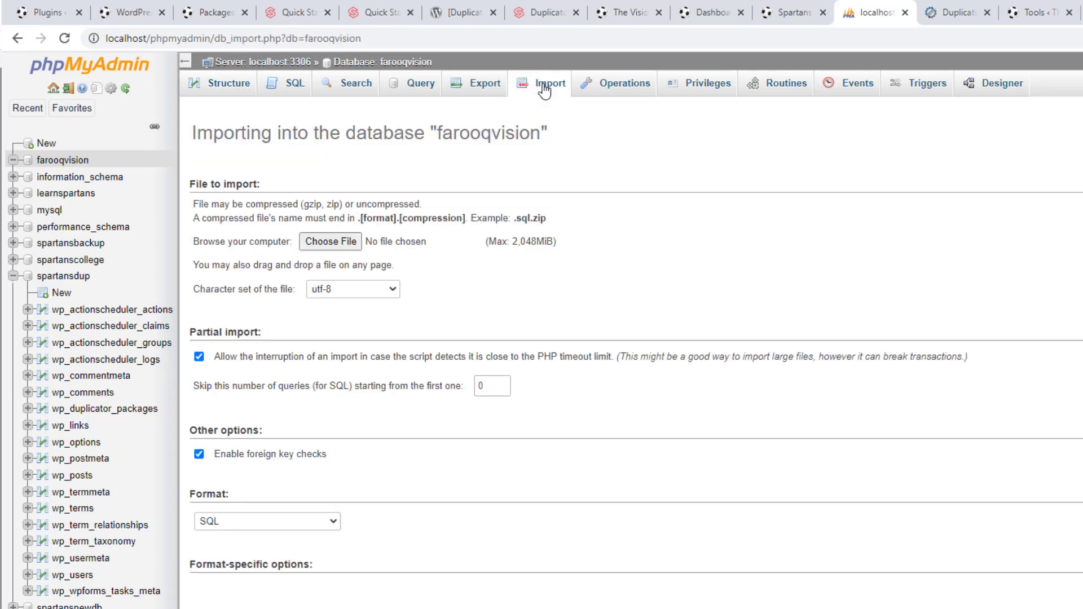
click(325, 251)
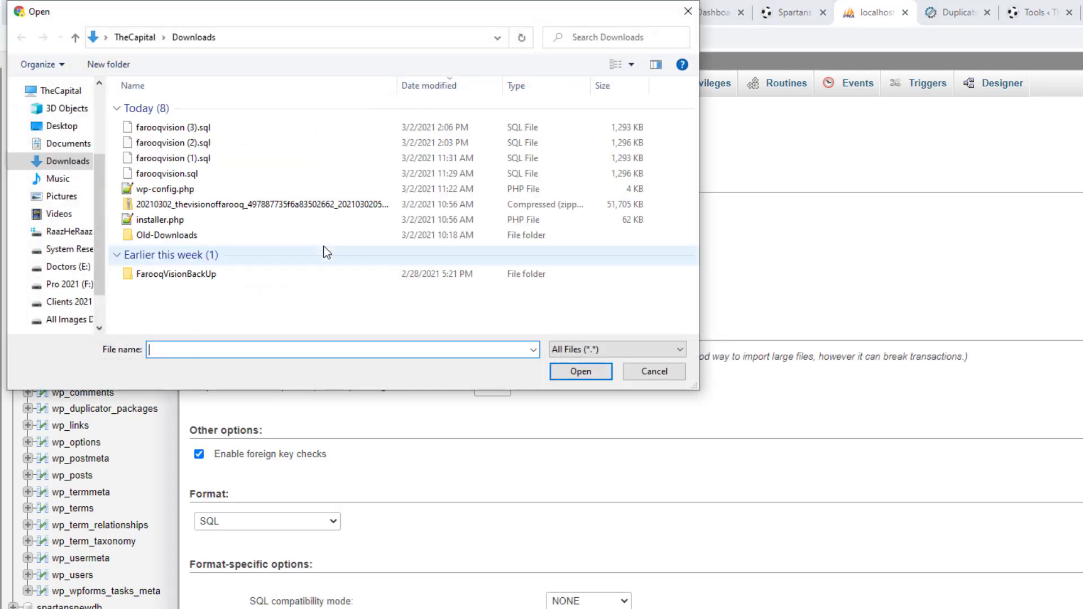
click(176, 175)
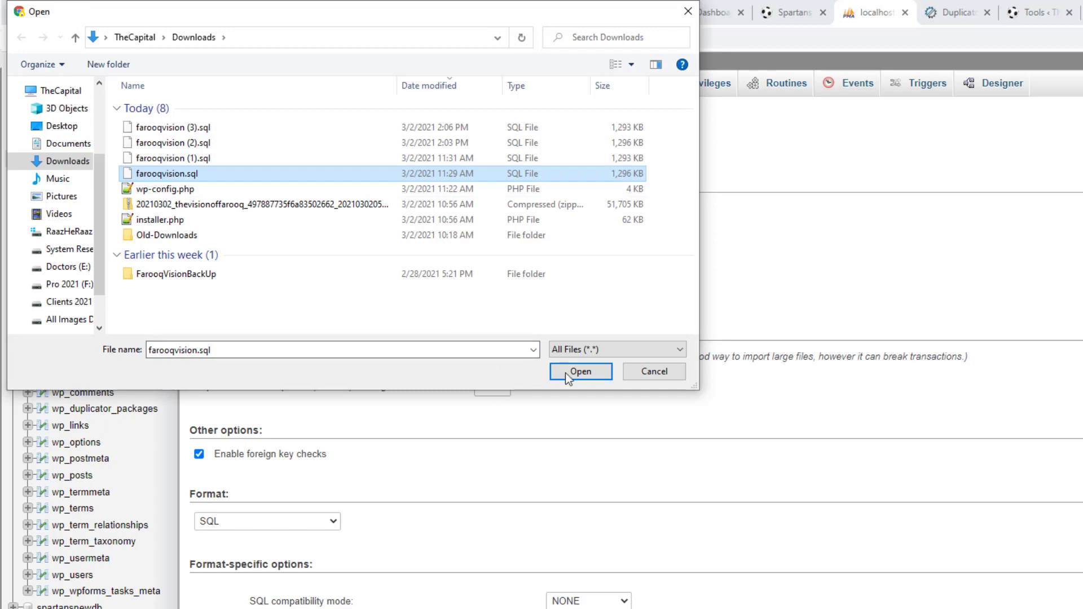
click(581, 372)
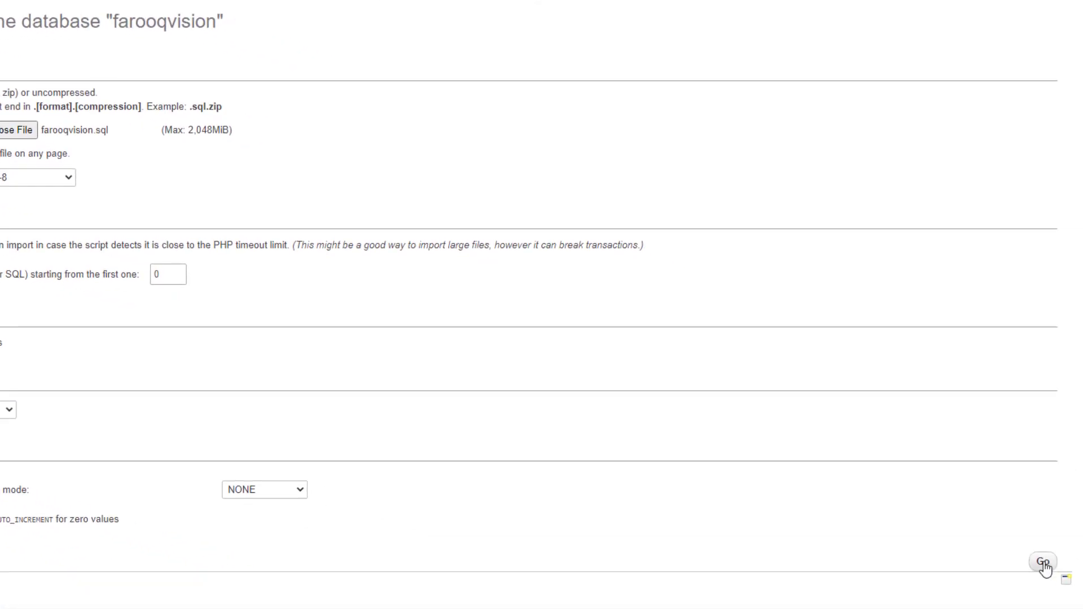
click(1043, 563)
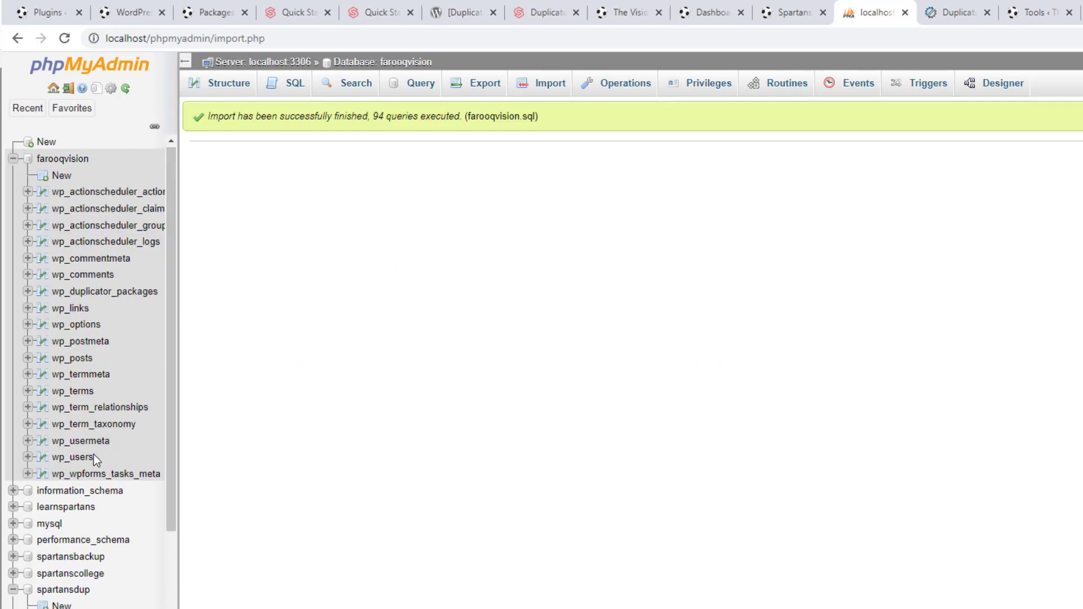
click(86, 326)
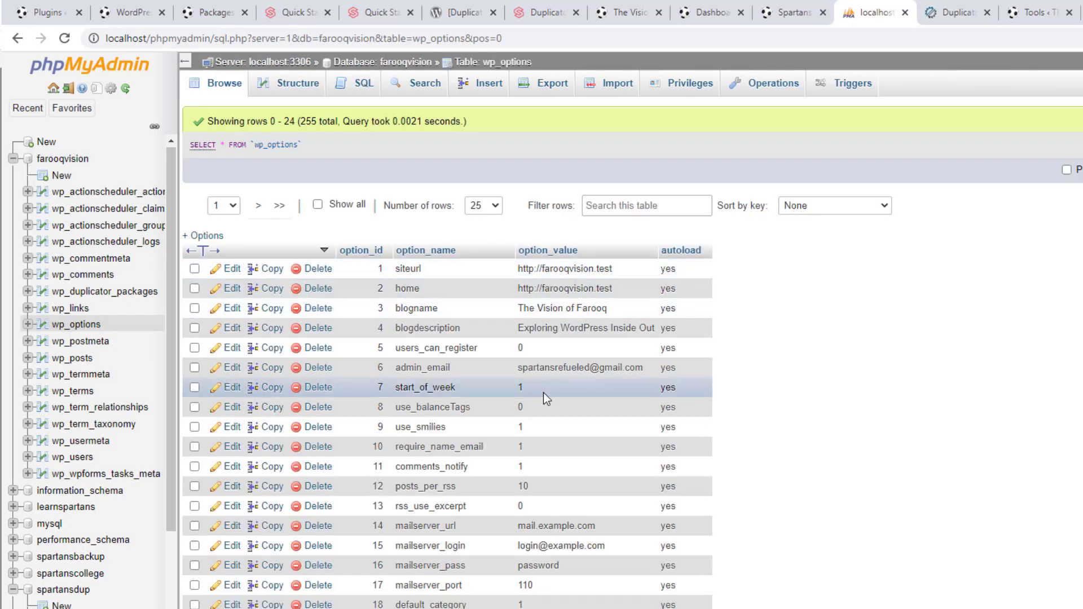
Strip /wp-admin/install.php from the site address to load the farooqvision.test homepage
click(134, 10)
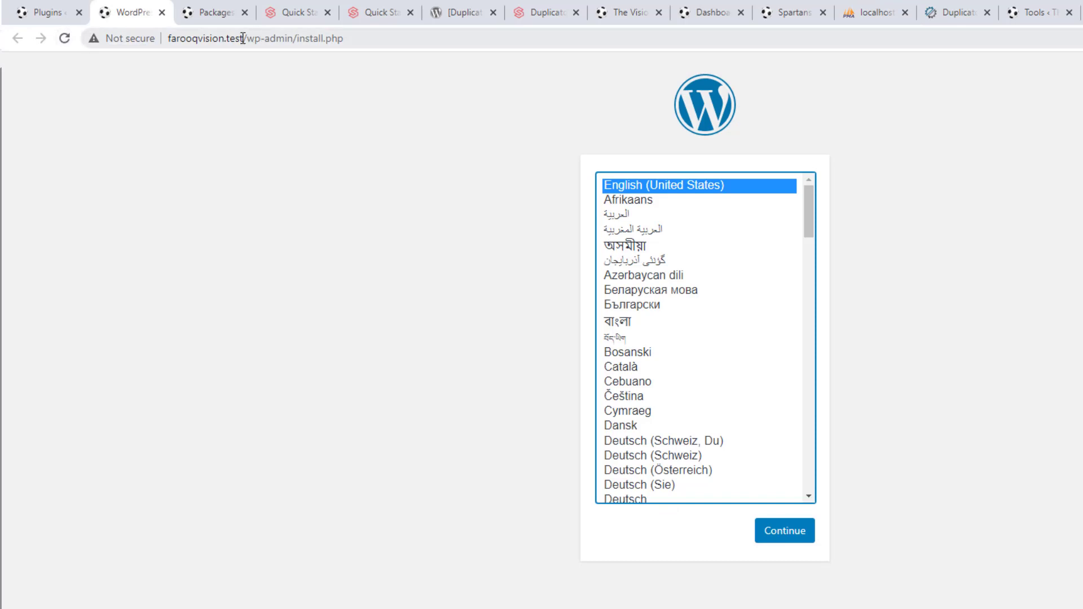
drag(242, 37, 423, 37)
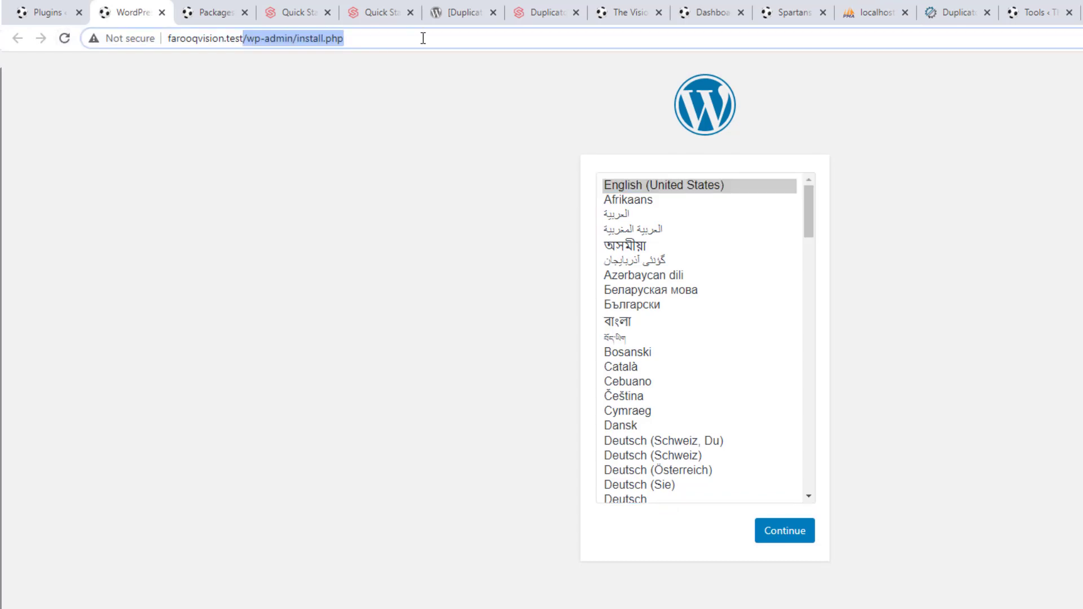
key(BackSpace)
key(Return)
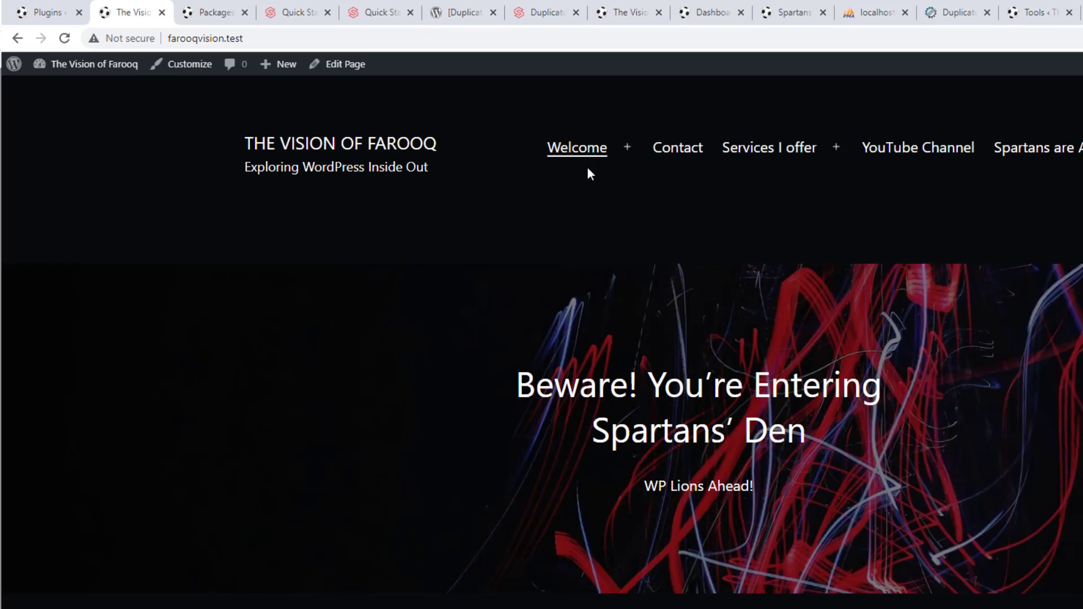
Recheck siteurl and home in wp_options, then go to the site's Plugins page
click(869, 11)
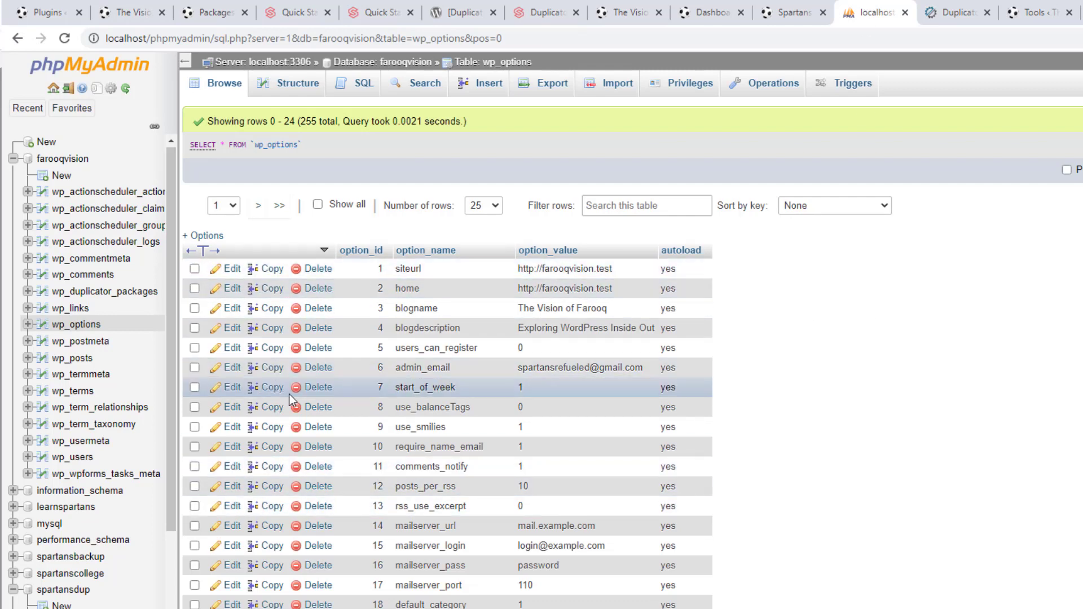
scroll(853, 367, down, 5)
scroll(853, 366, up, 5)
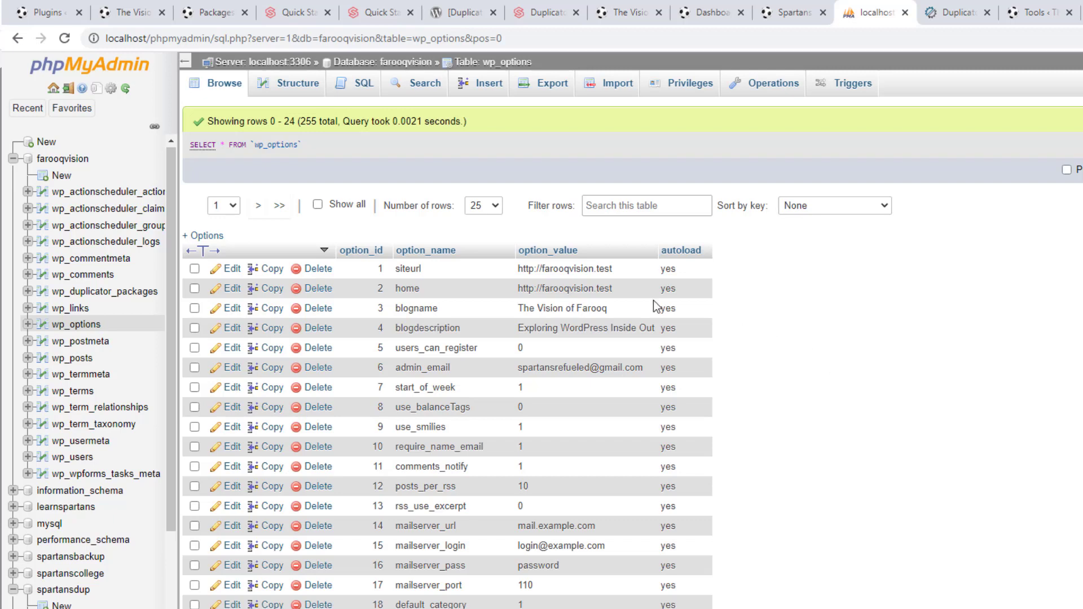
click(133, 12)
click(61, 6)
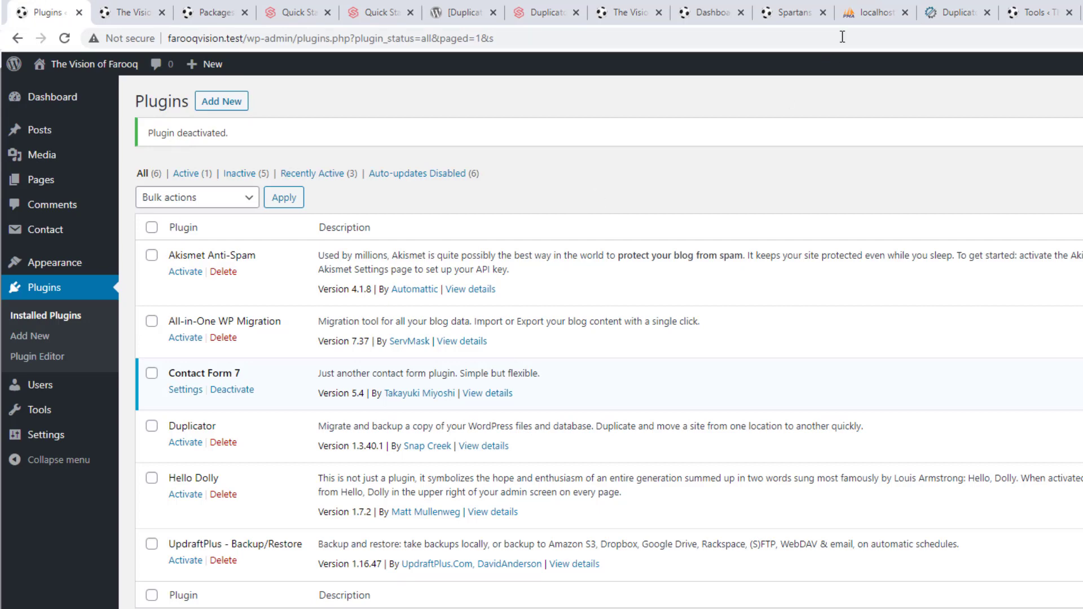
Return to the WordPress Plugins page, search plugins for backup, then open Jetpack's dashboard
click(879, 8)
click(47, 10)
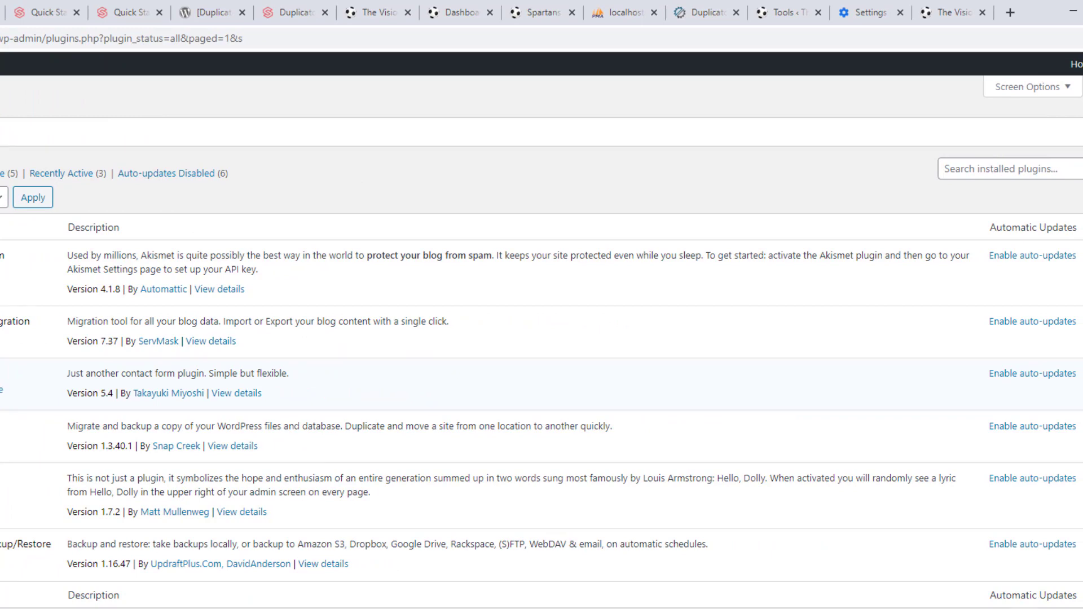
click(967, 135)
click(946, 177)
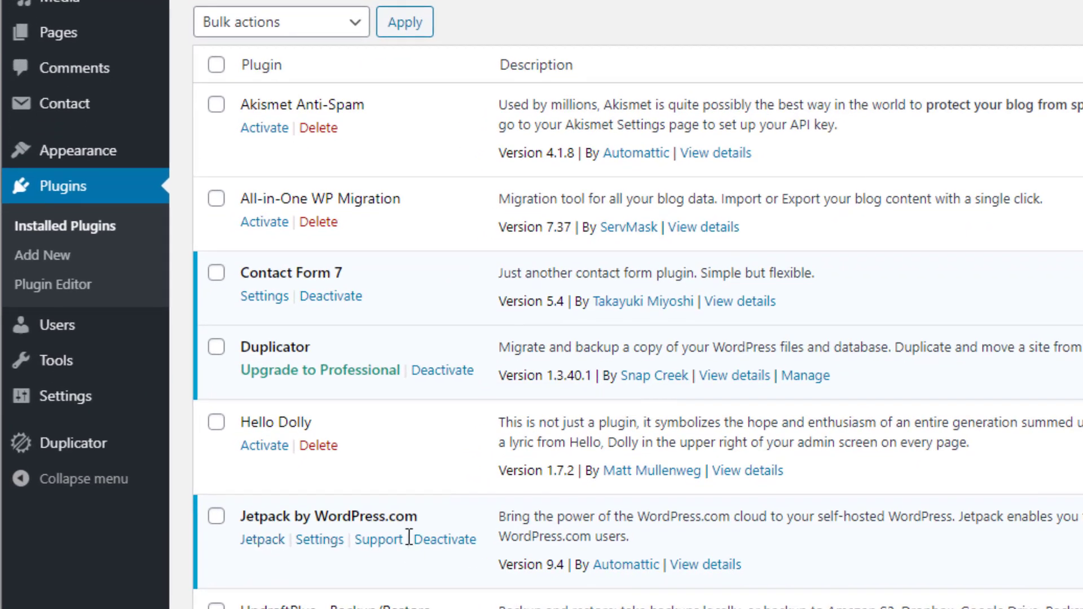
click(275, 546)
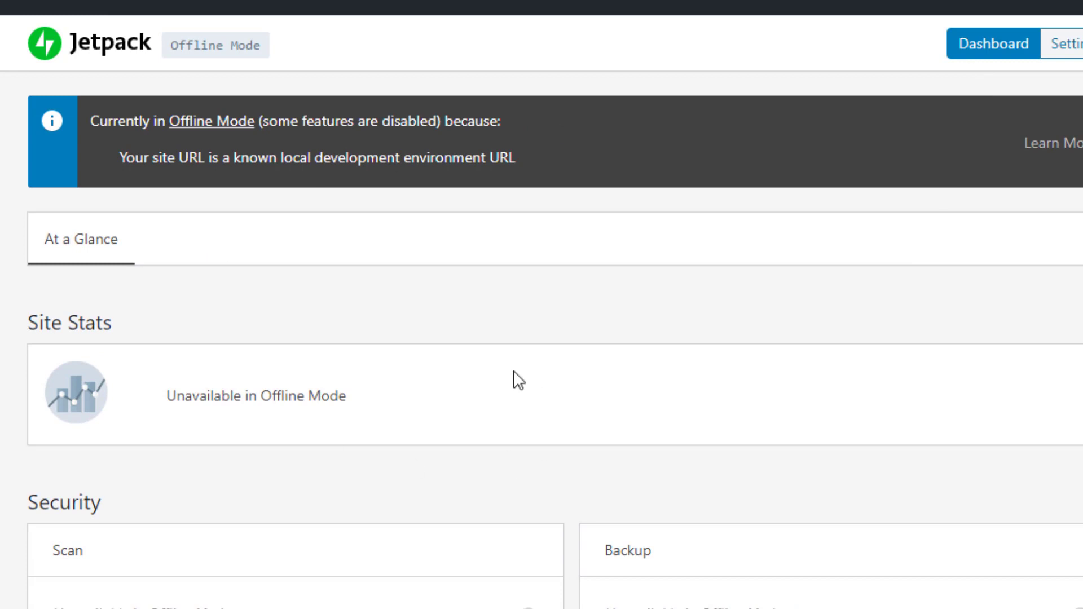
Open Jetpack's settings and browse the Performance and Writing sections
click(1079, 54)
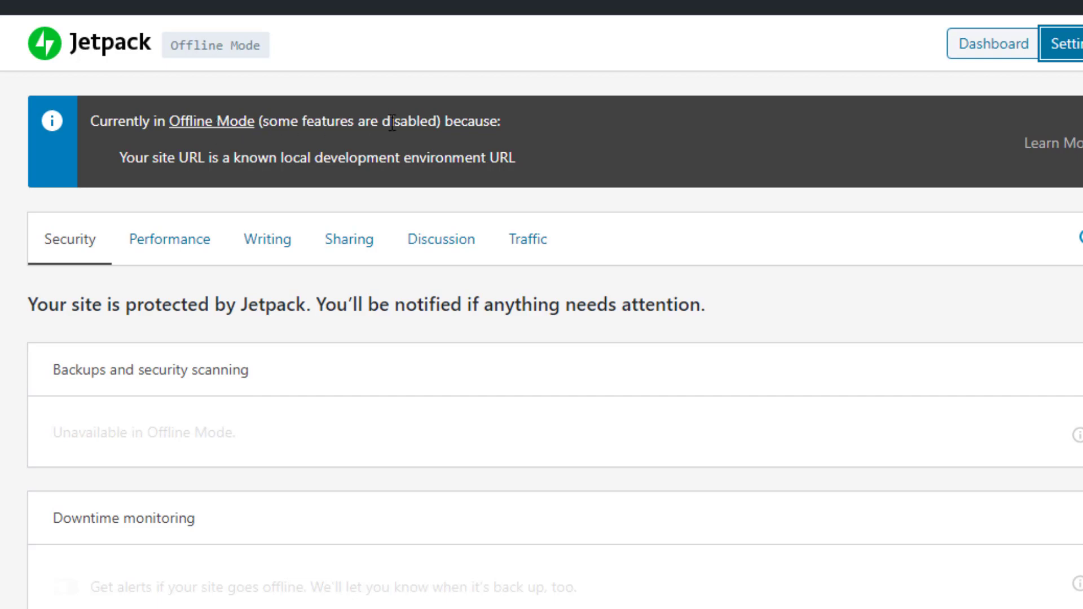
click(163, 257)
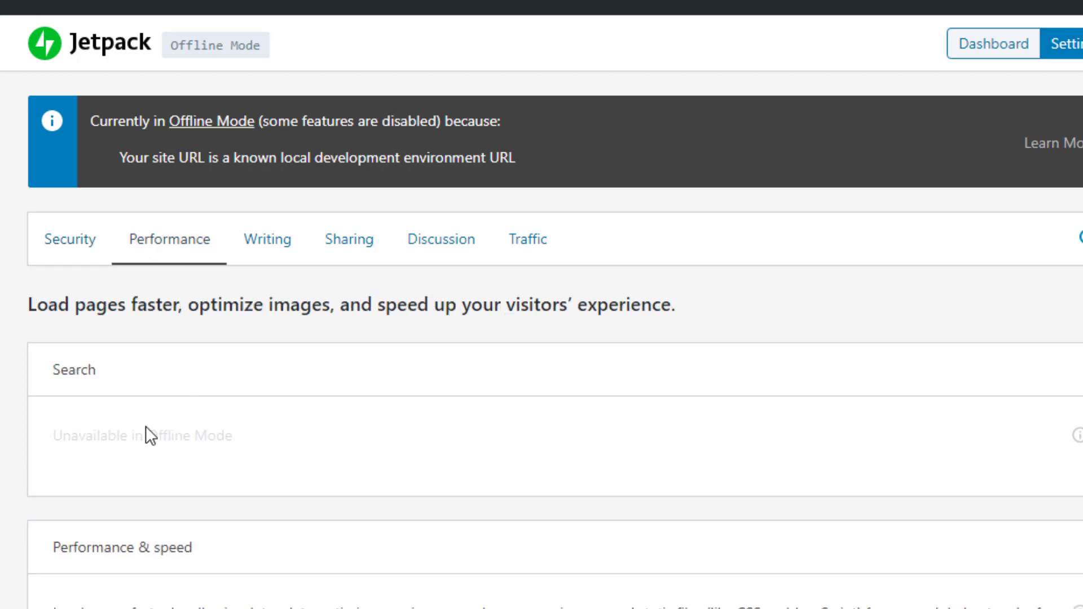
scroll(146, 425, down, 2)
scroll(249, 425, down, 3)
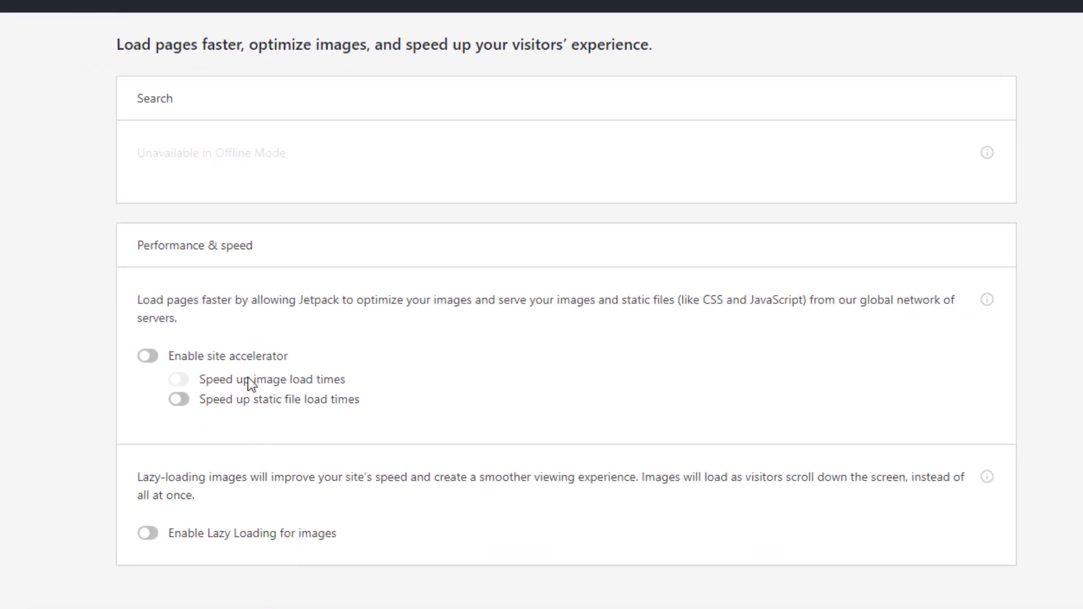
scroll(265, 397, up, 5)
click(317, 203)
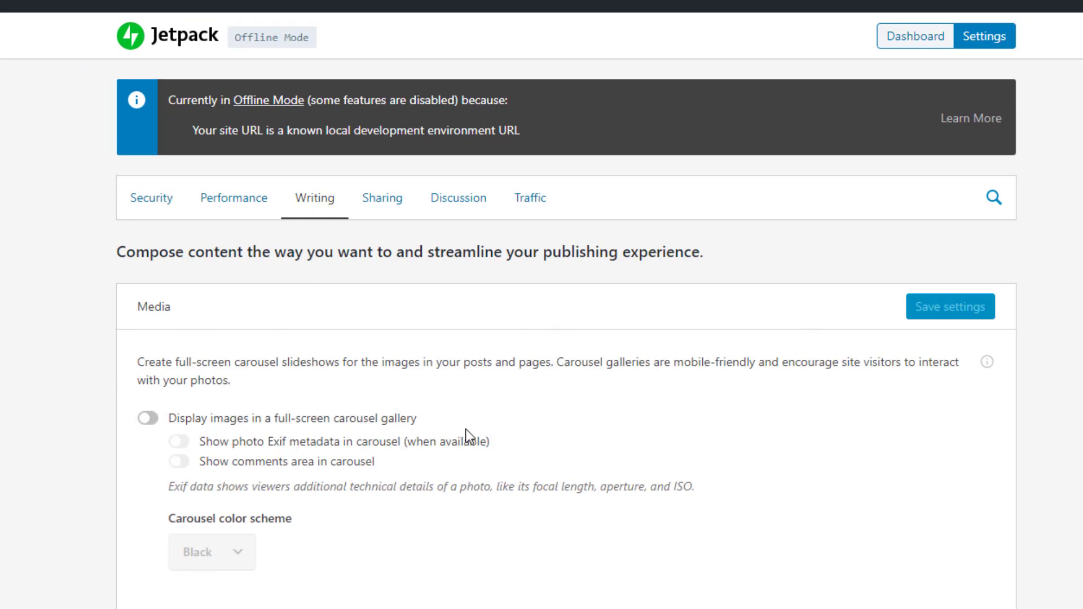
scroll(293, 406, down, 9)
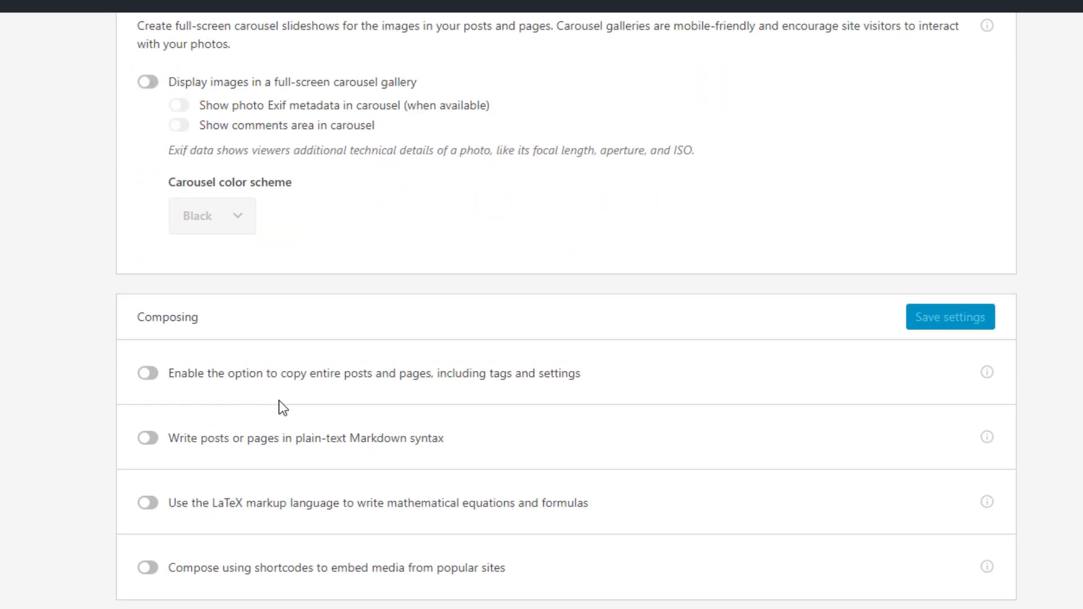
scroll(279, 401, up, 9)
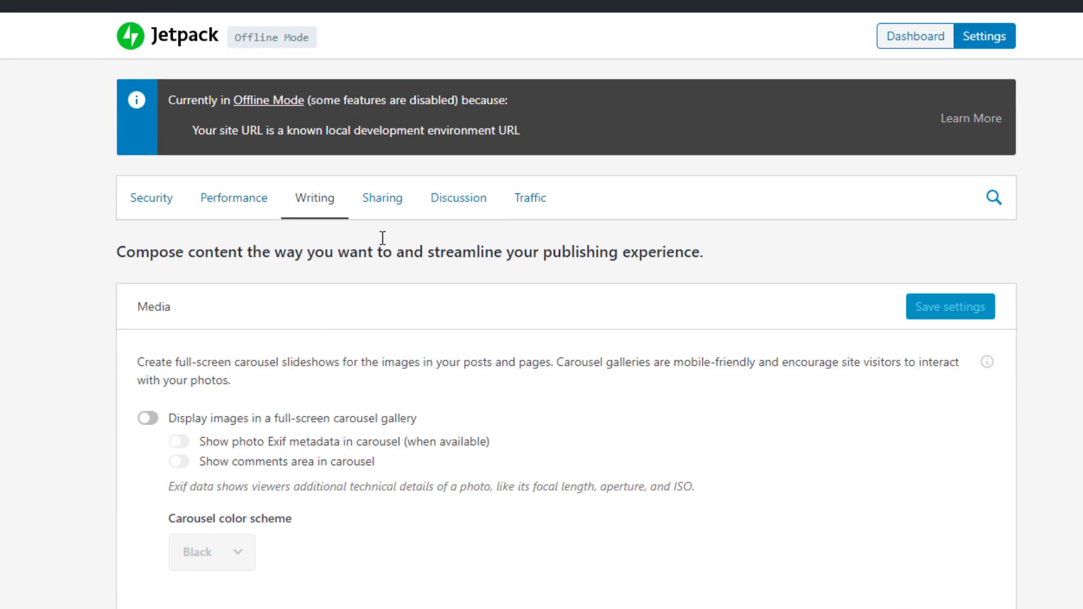
Browse Jetpack's Sharing, Discussion and Traffic settings
click(381, 209)
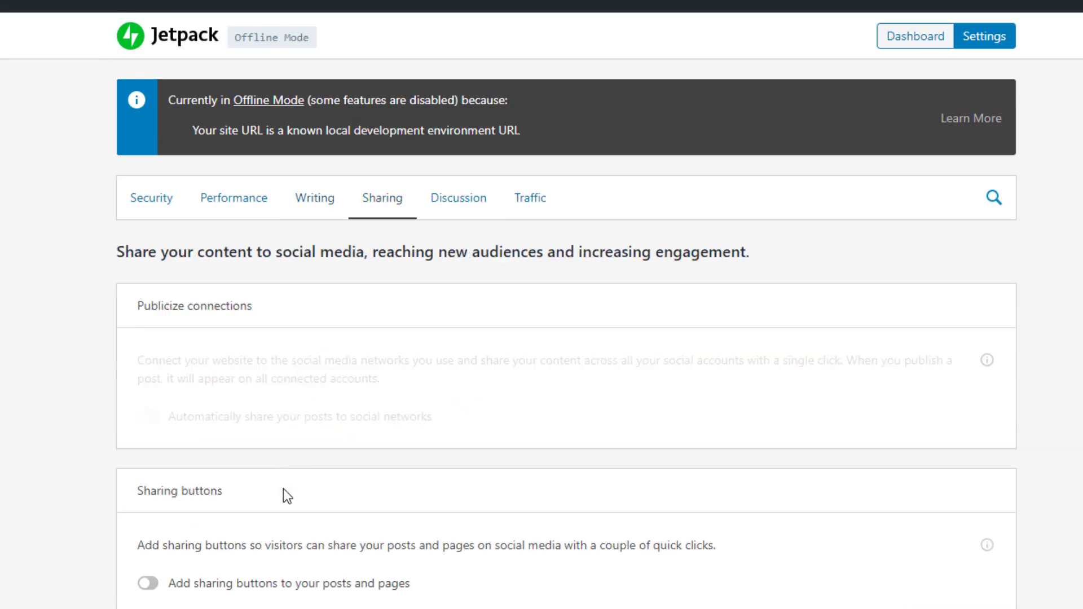
click(459, 215)
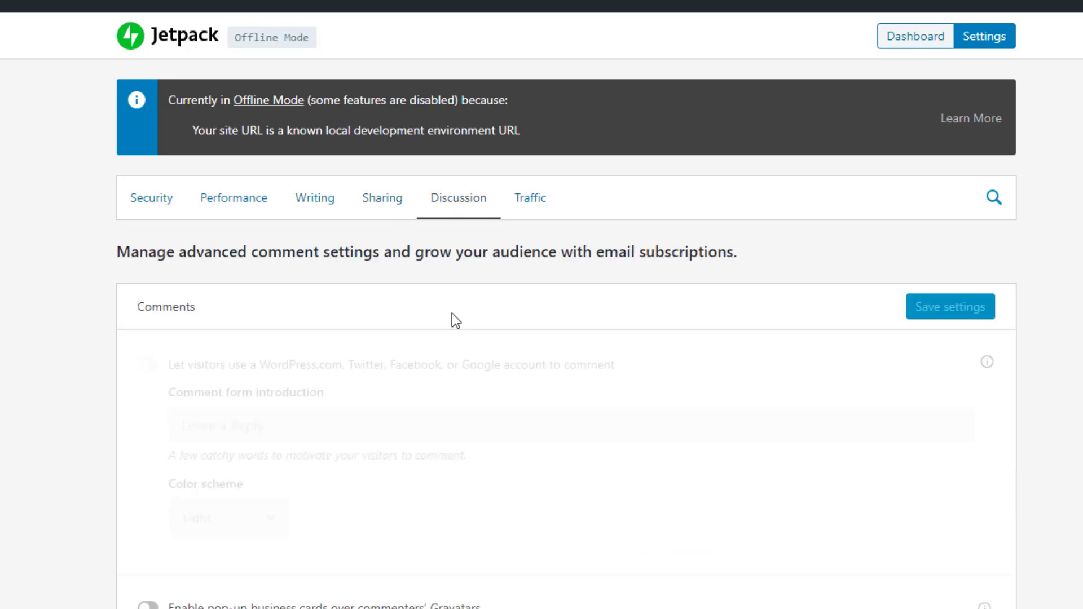
click(537, 200)
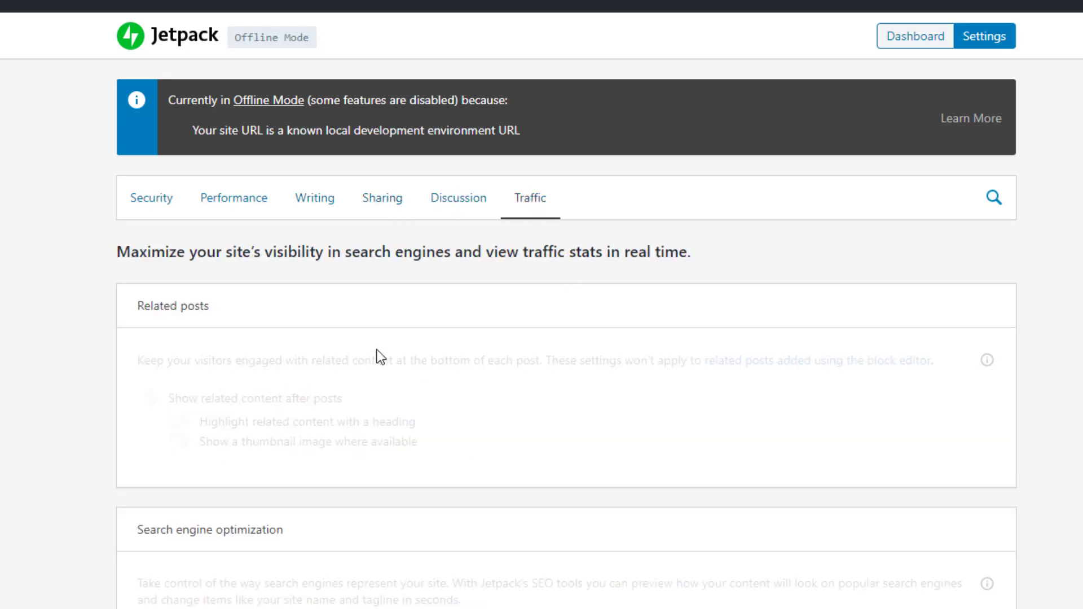
scroll(377, 353, down, 6)
scroll(378, 350, down, 5)
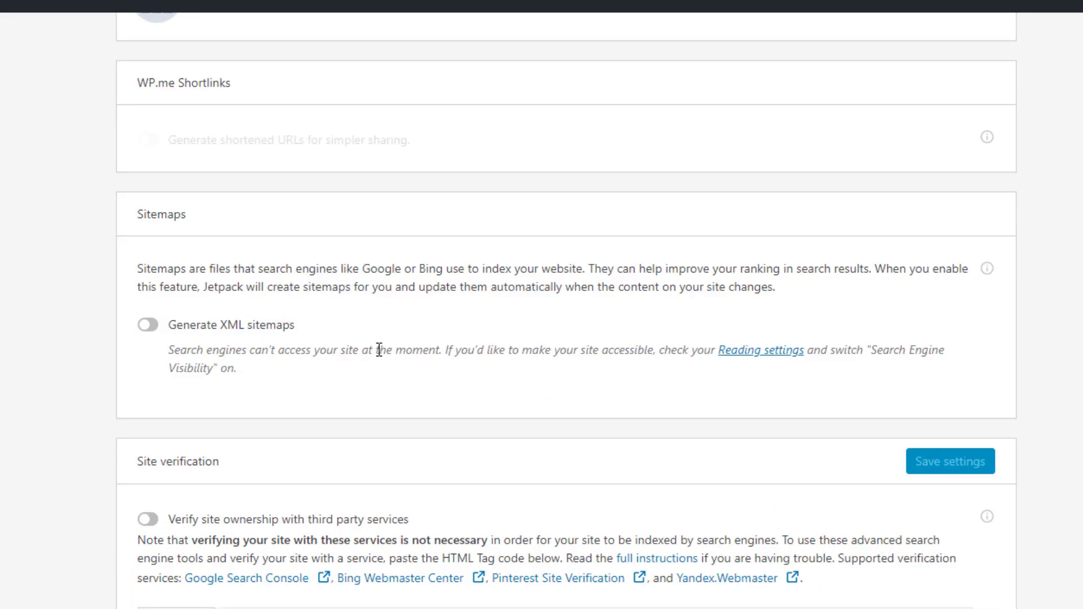
scroll(379, 350, down, 5)
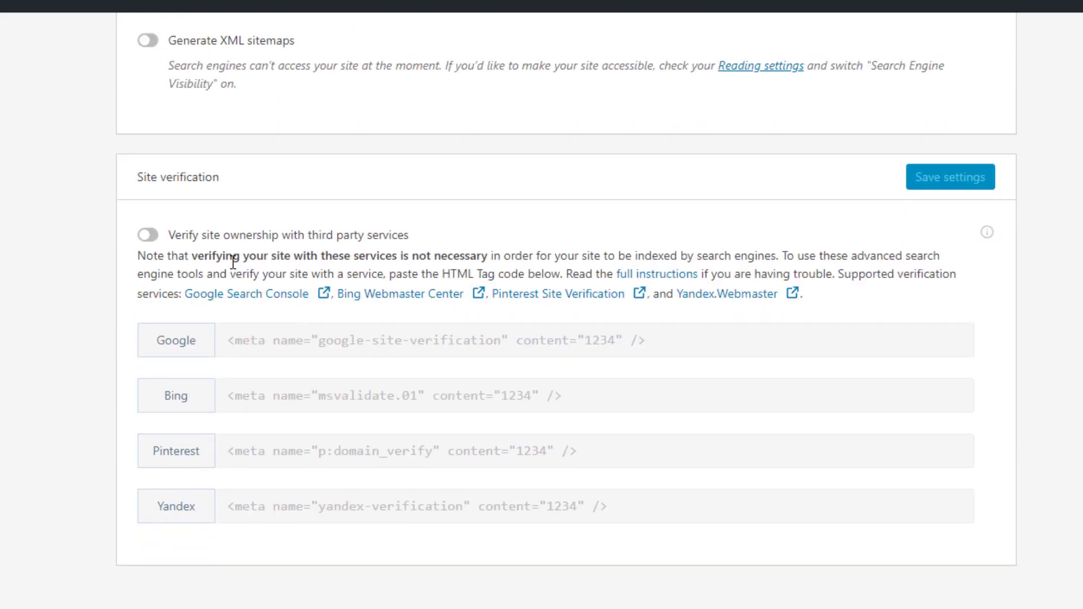
scroll(234, 263, up, 3)
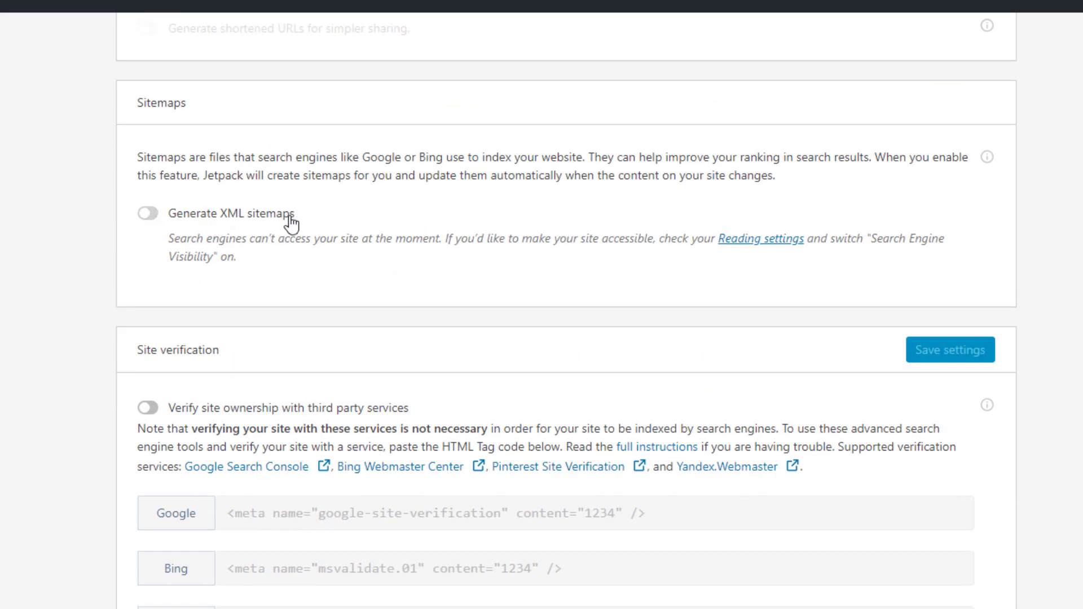
scroll(184, 359, down, 2)
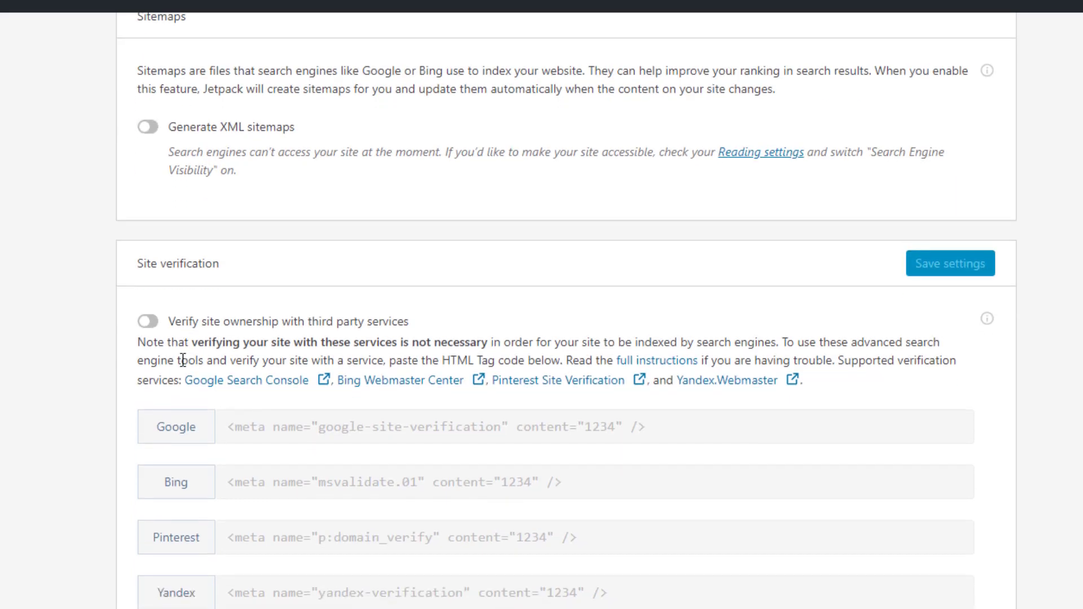
Turn on site verification, inspect the Google, Bing, Pinterest and Yandex fields, and view WP.me shortlink details
click(147, 321)
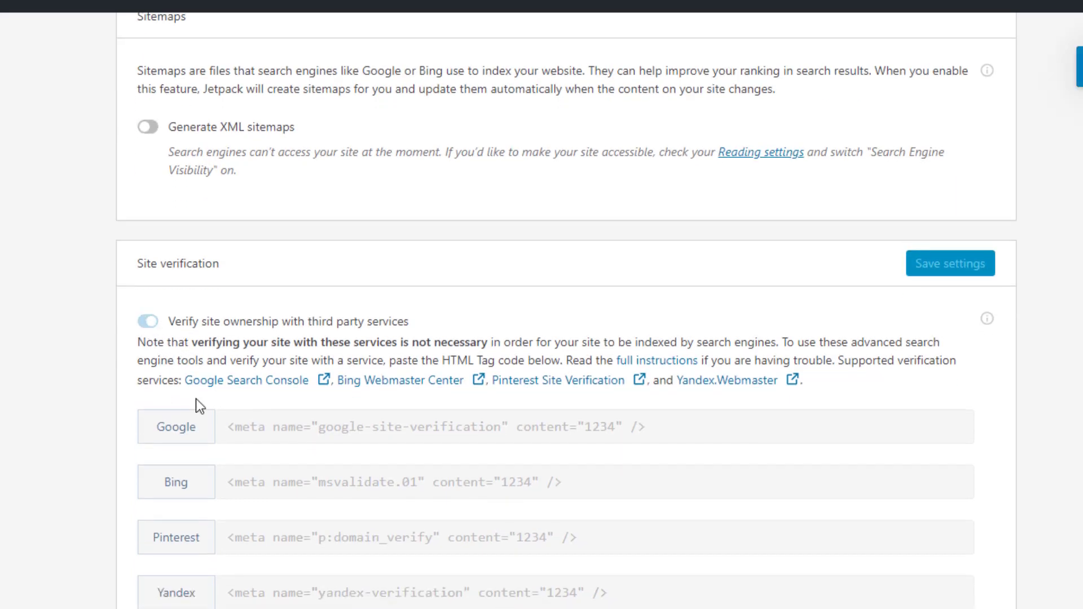
click(290, 428)
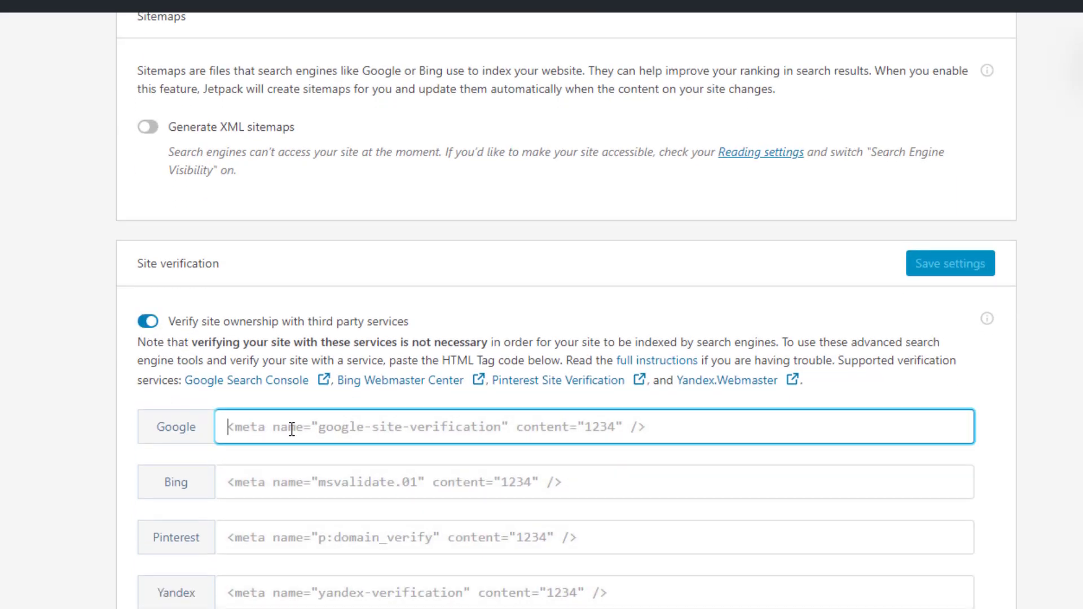
click(283, 480)
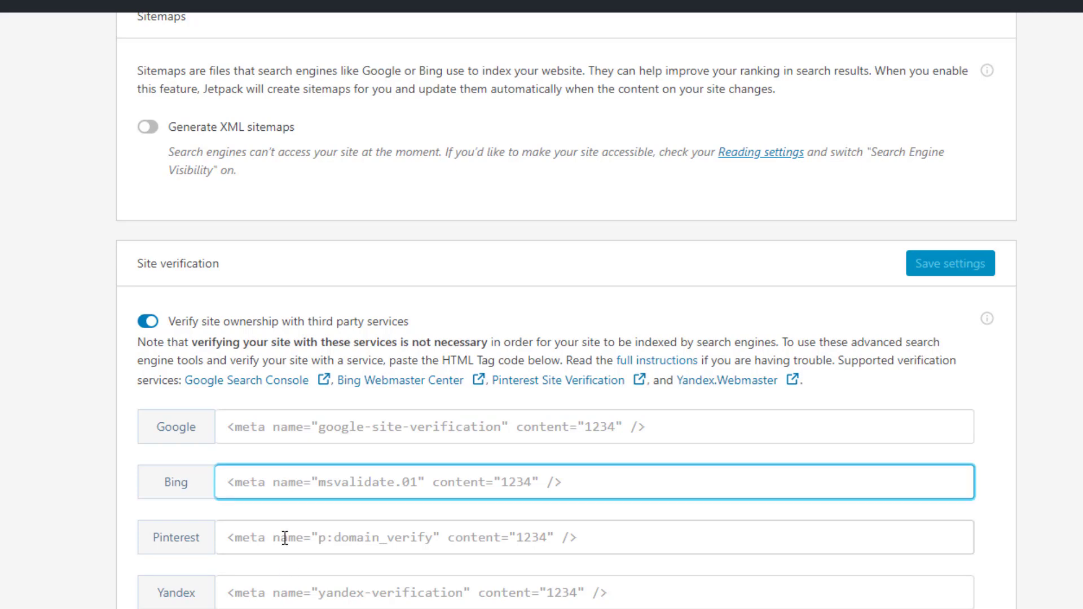
click(285, 539)
click(294, 592)
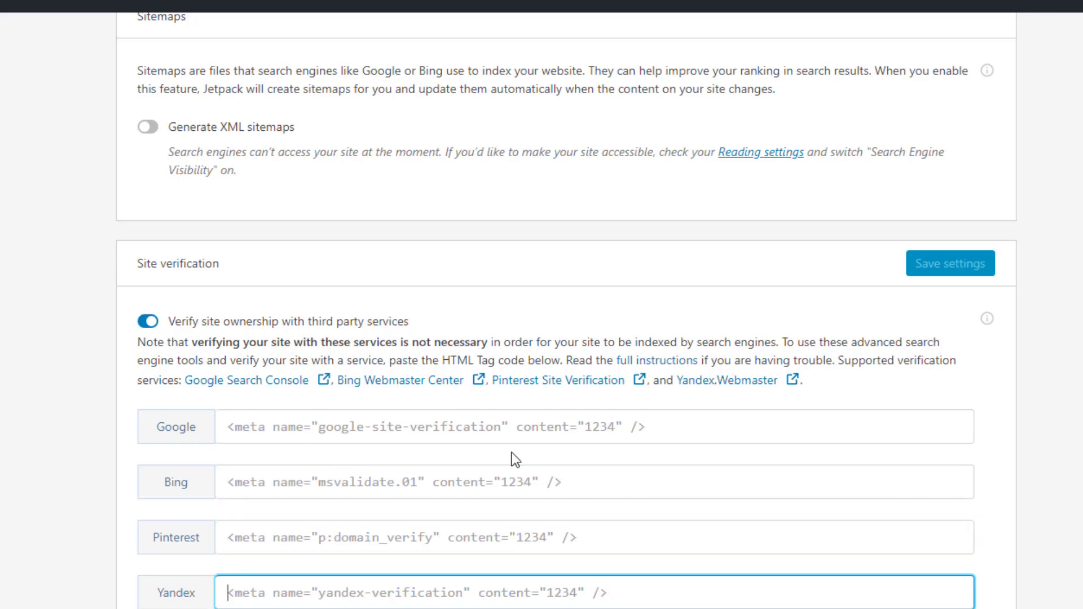
scroll(638, 302, up, 4)
scroll(637, 302, up, 2)
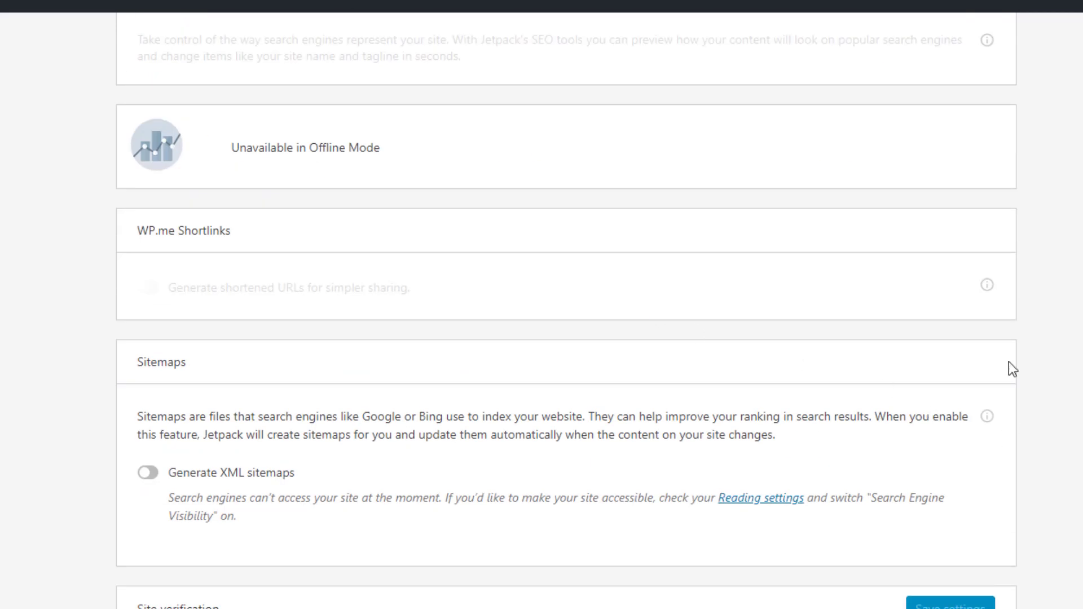
click(987, 286)
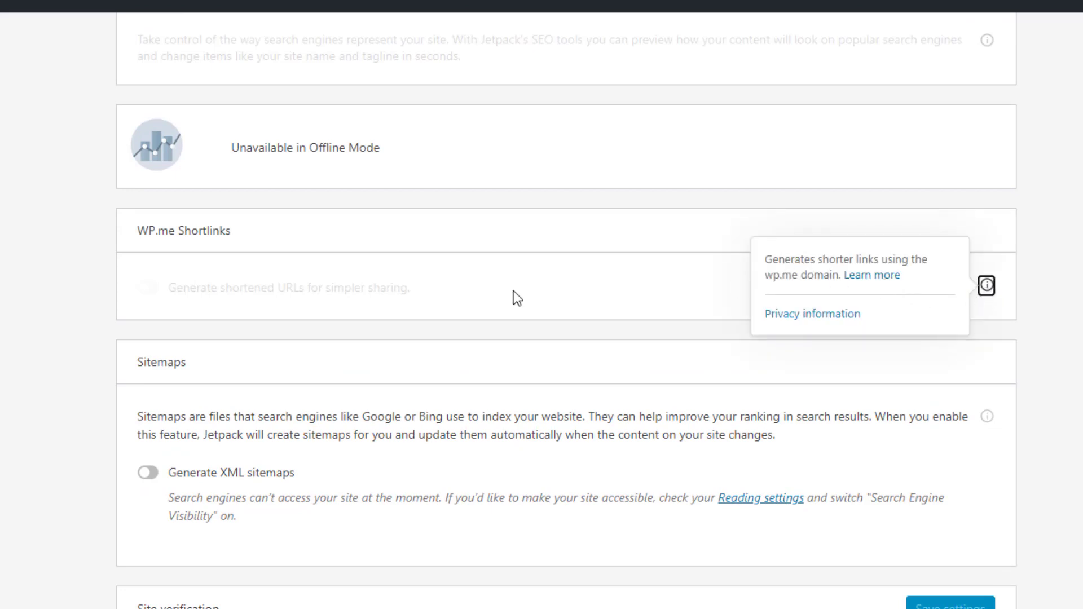
Search Jetpack features for 'backup', check the Backups result, then clear the search
scroll(455, 306, up, 2)
scroll(457, 309, up, 8)
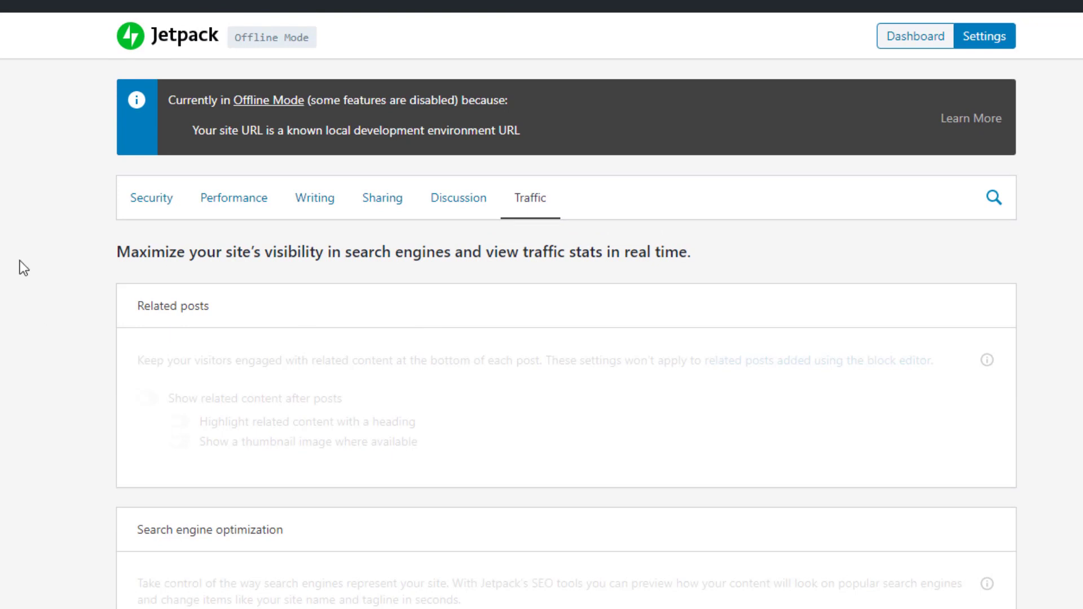
click(989, 203)
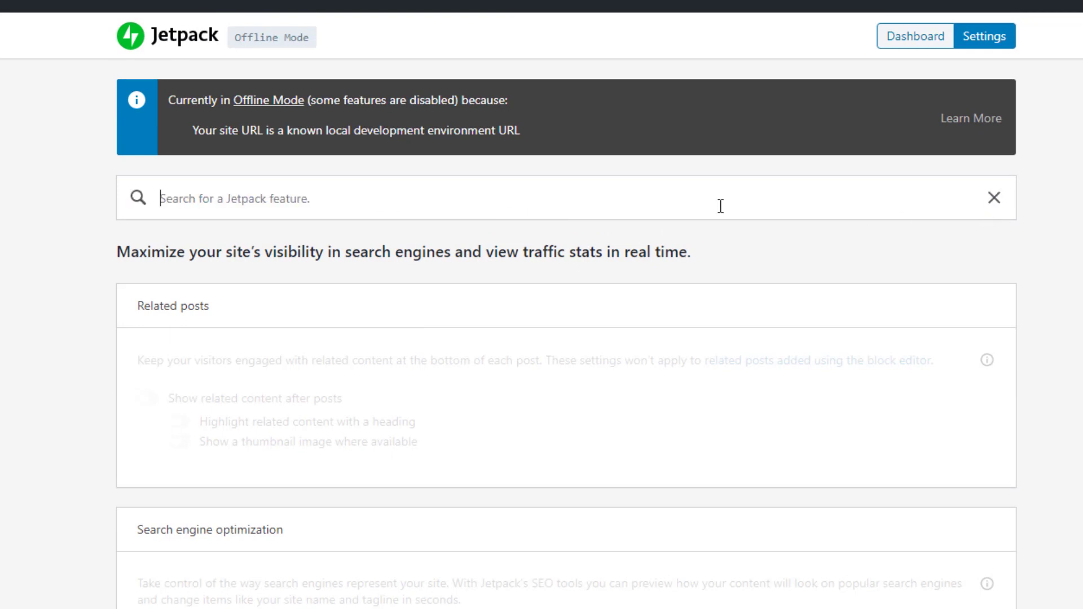
text(backup)
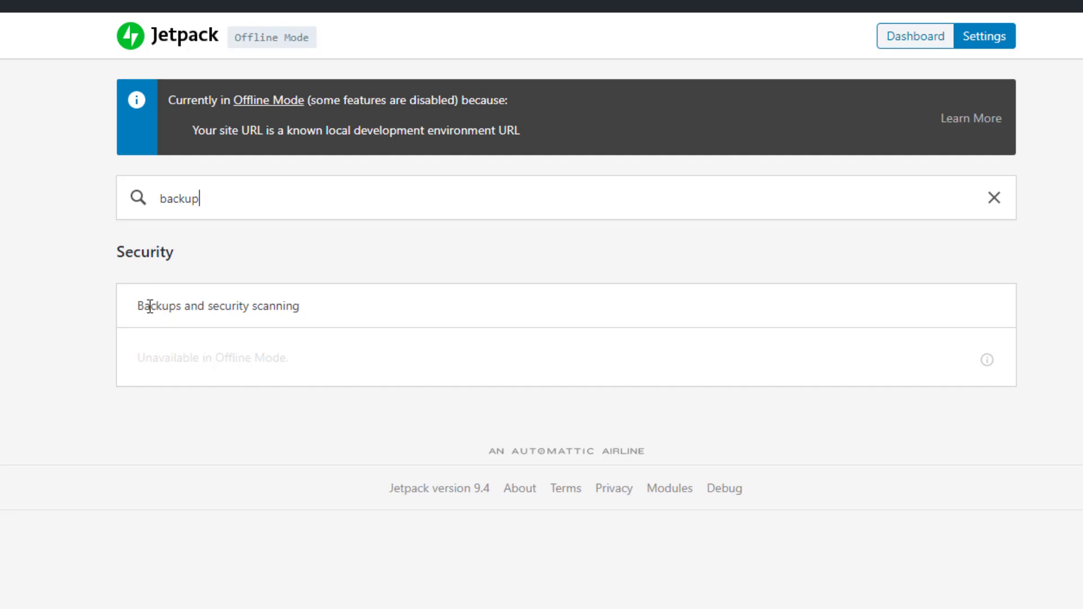
triple_click(186, 309)
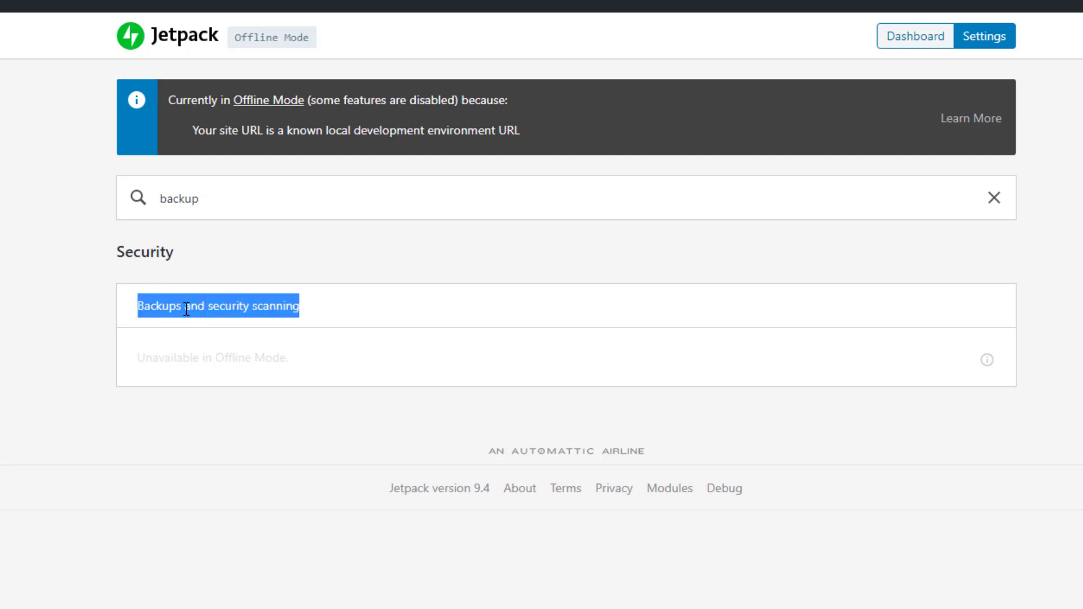
click(995, 200)
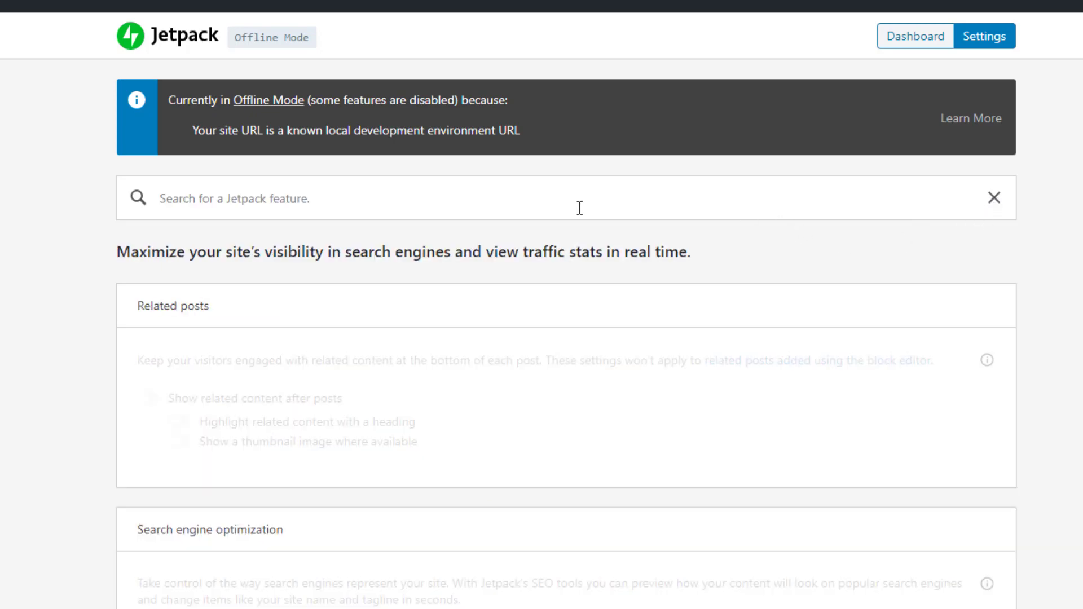
Deactivate the Jetpack plugin and go to Add New Plugins
click(983, 40)
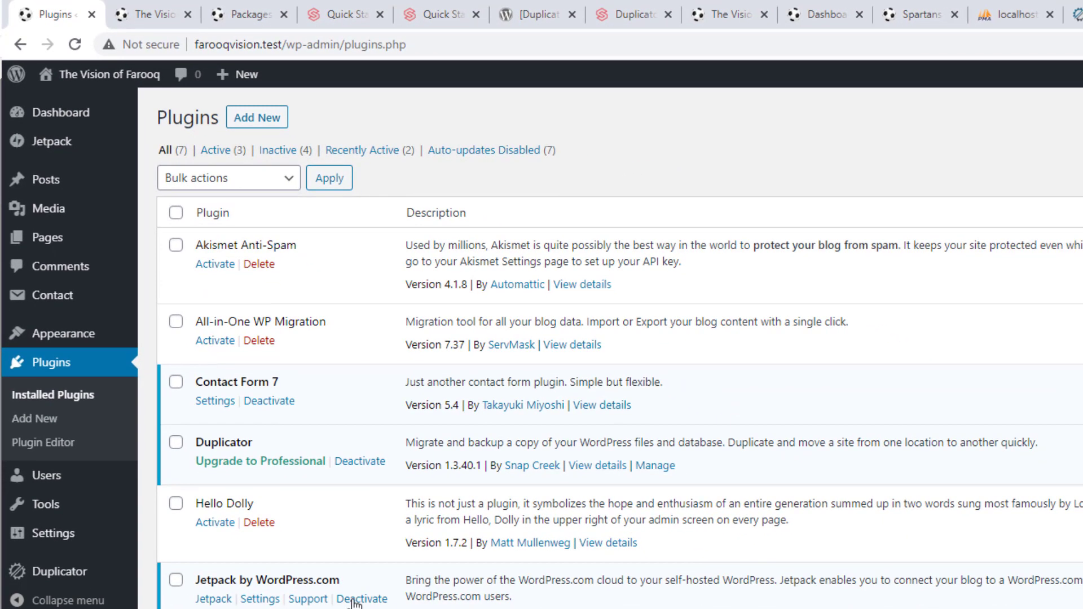
click(354, 601)
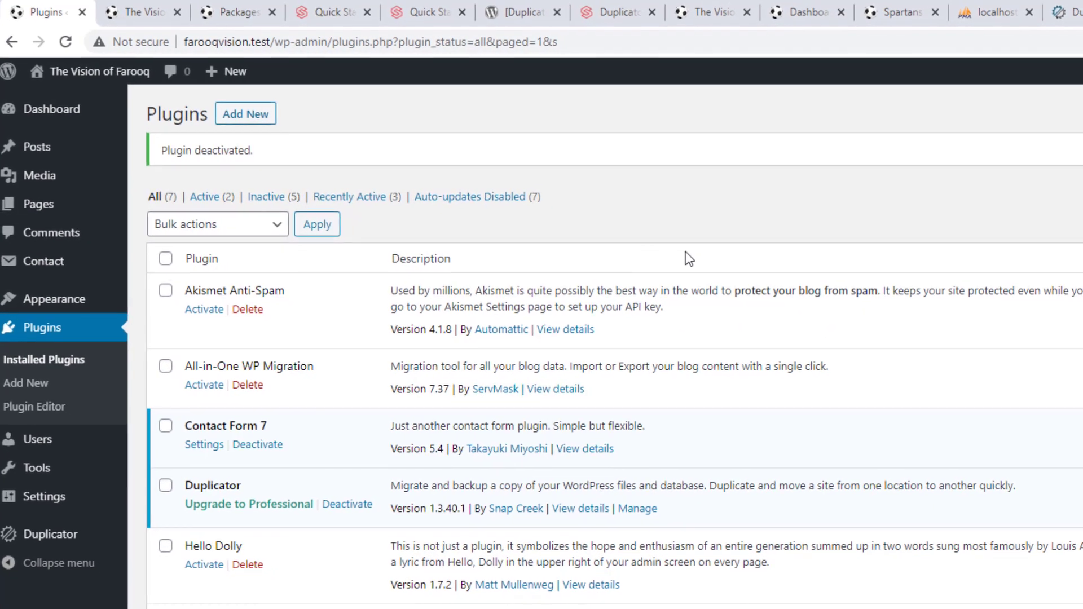
click(246, 115)
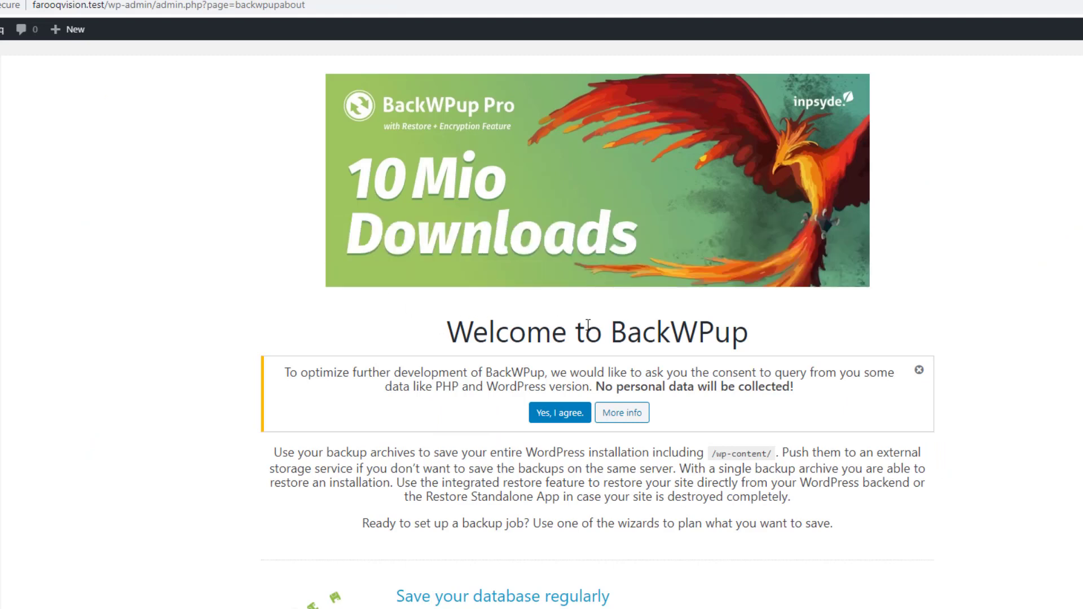
Allow BackWPup to collect PHP and WordPress versions, then go to Installed Plugins
scroll(505, 345, down, 1)
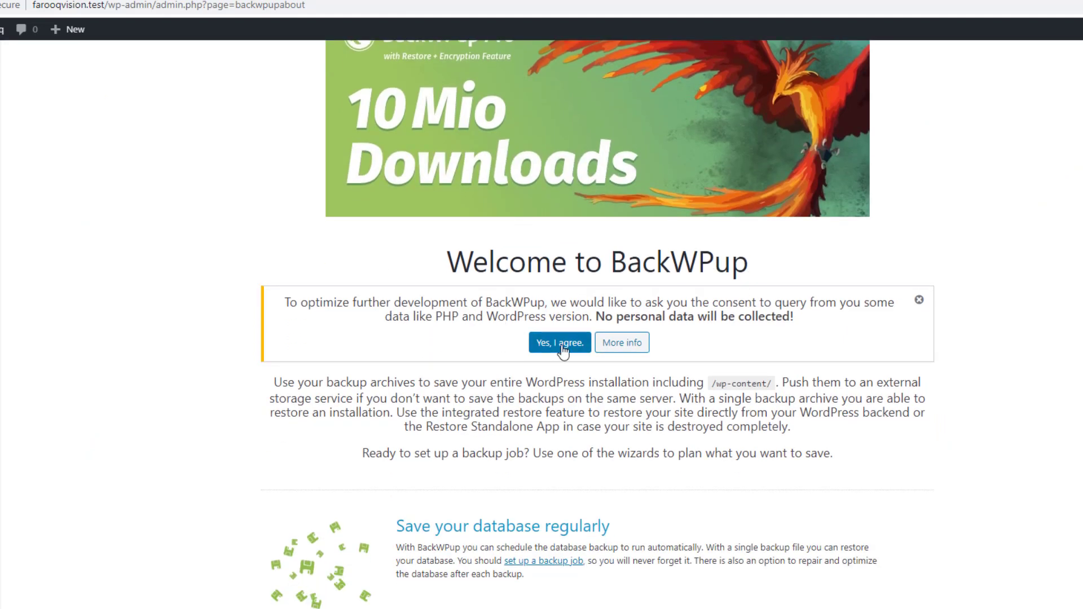
click(563, 343)
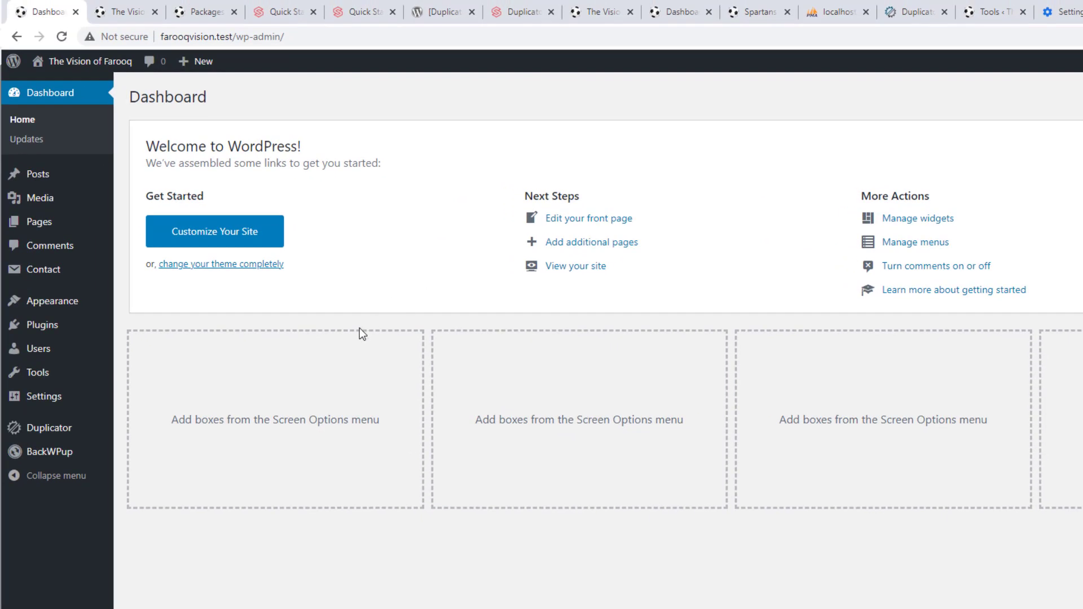
mouse_move(45, 453)
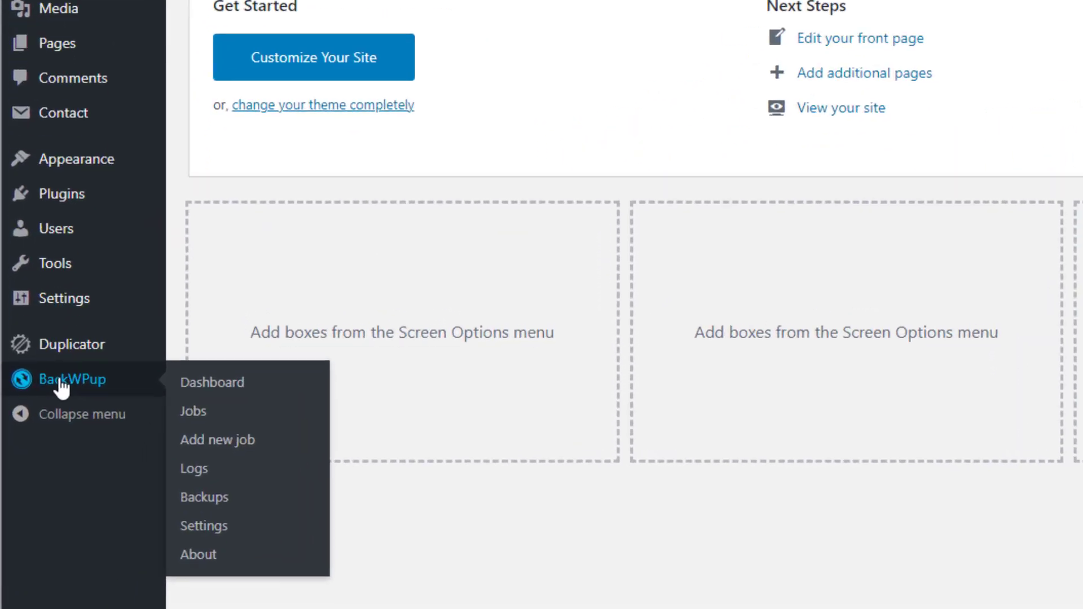
mouse_move(86, 138)
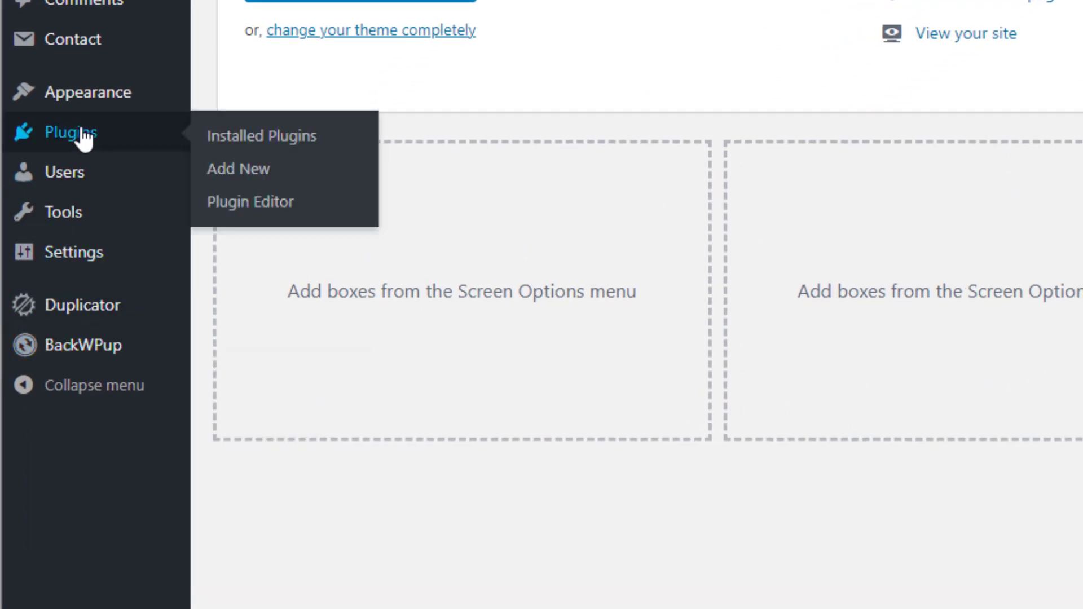
click(269, 148)
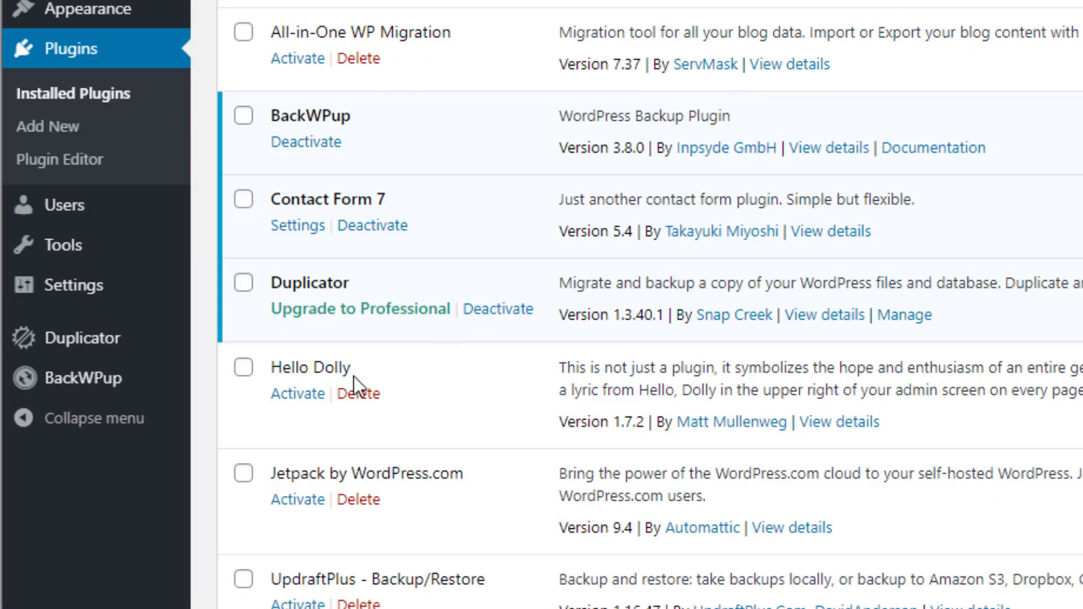
Deactivate the Duplicator plugin and review the installed plugins list
mouse_move(113, 378)
click(507, 316)
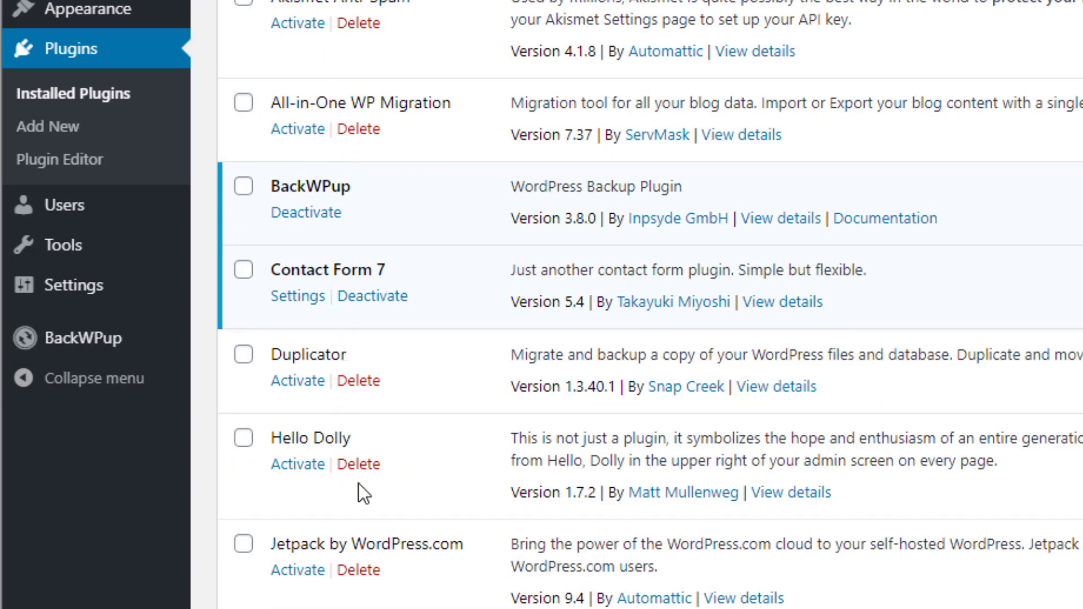
scroll(442, 95, down, 3)
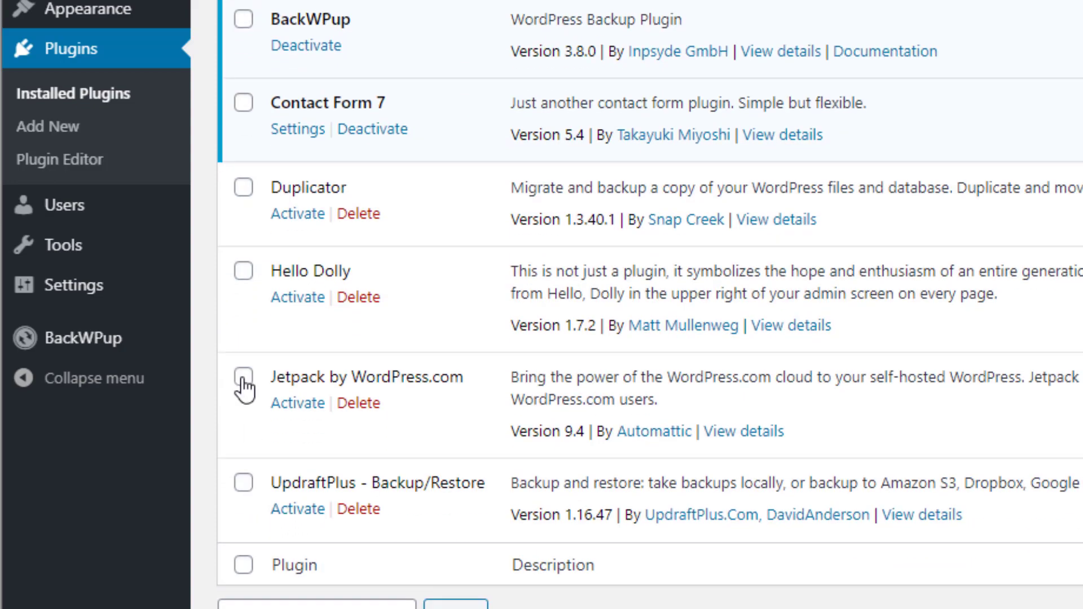
scroll(429, 253, up, 3)
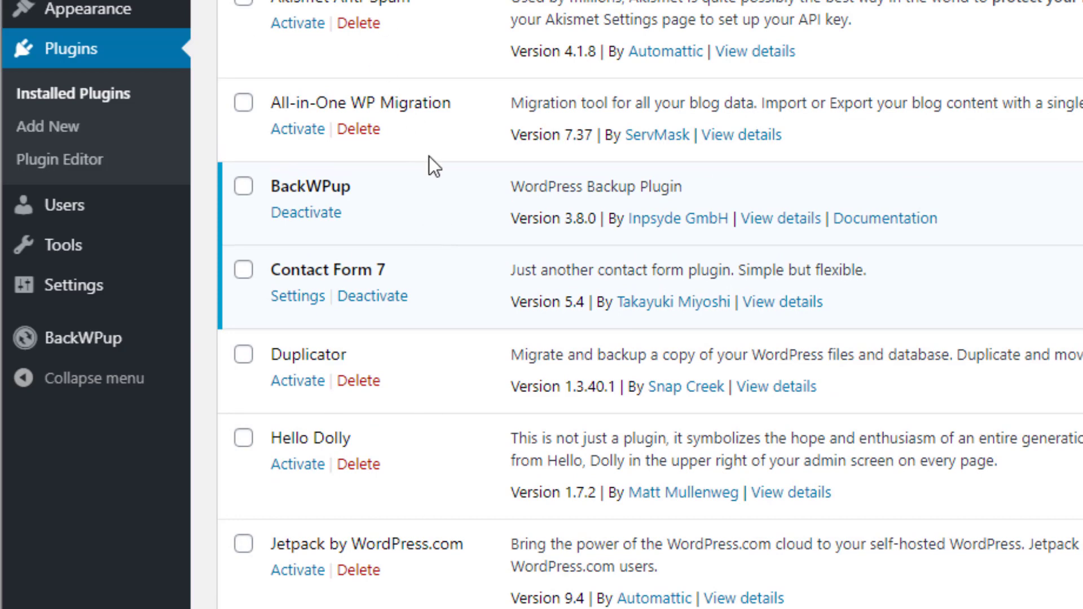
mouse_move(102, 341)
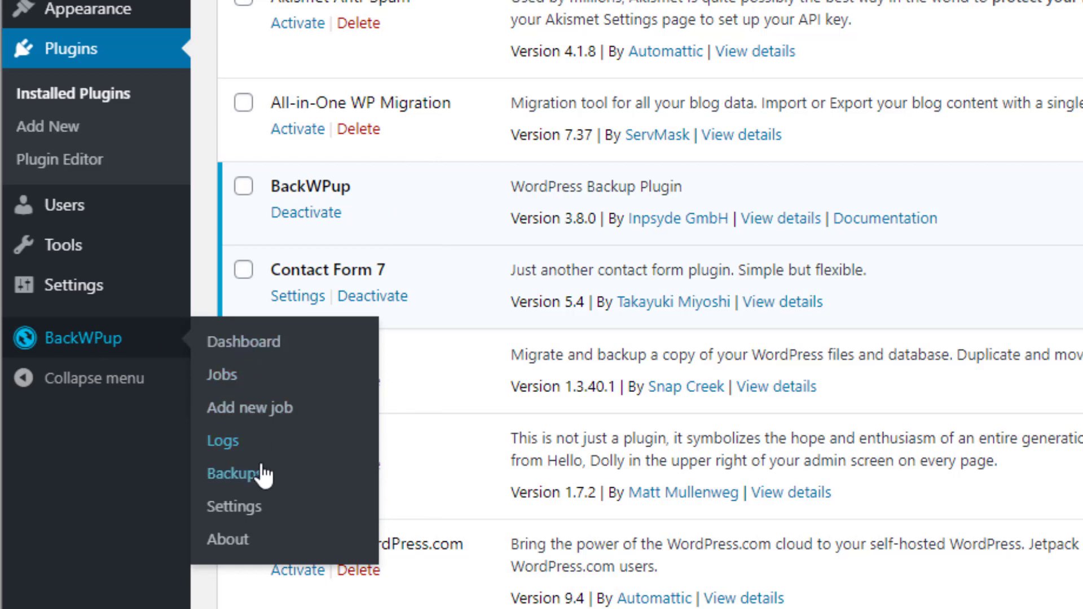
Open the BackWPup Dashboard, dismiss the Pro promotion notice, and read the data-security disclaimer
click(261, 350)
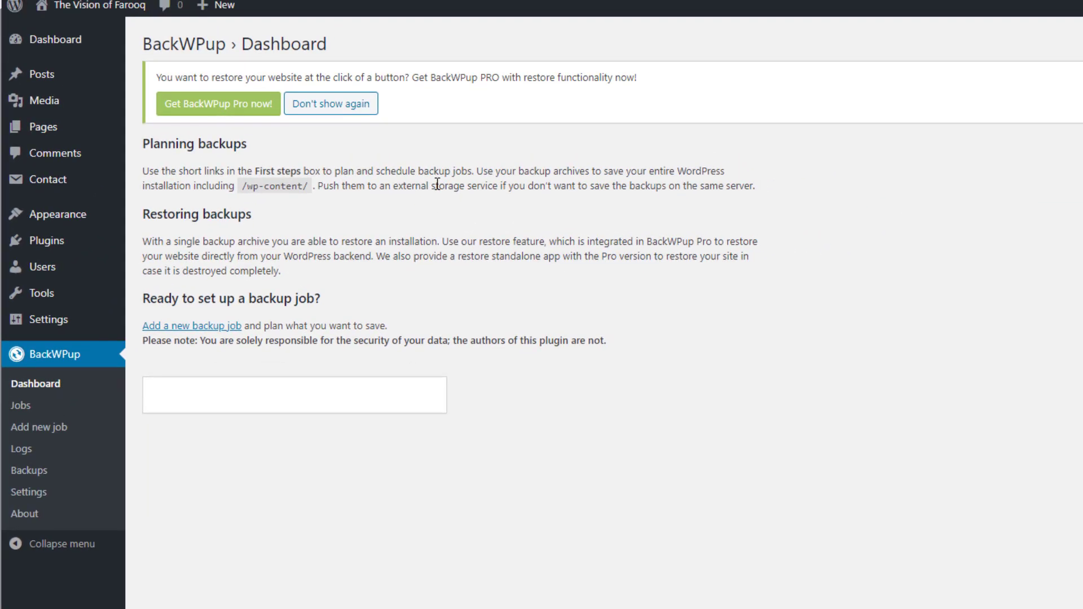
mouse_move(136, 110)
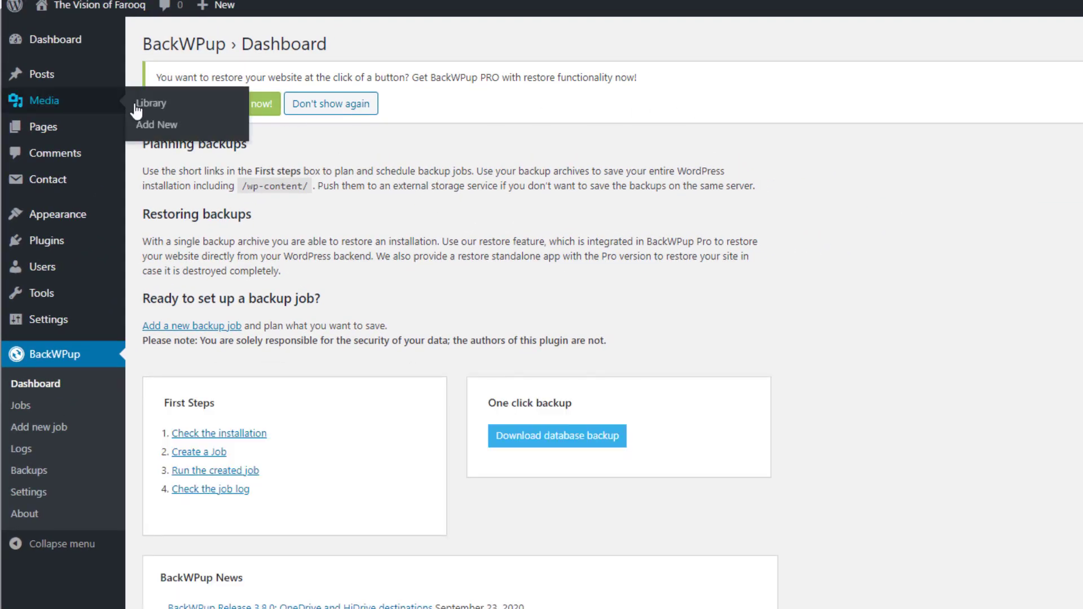
click(342, 105)
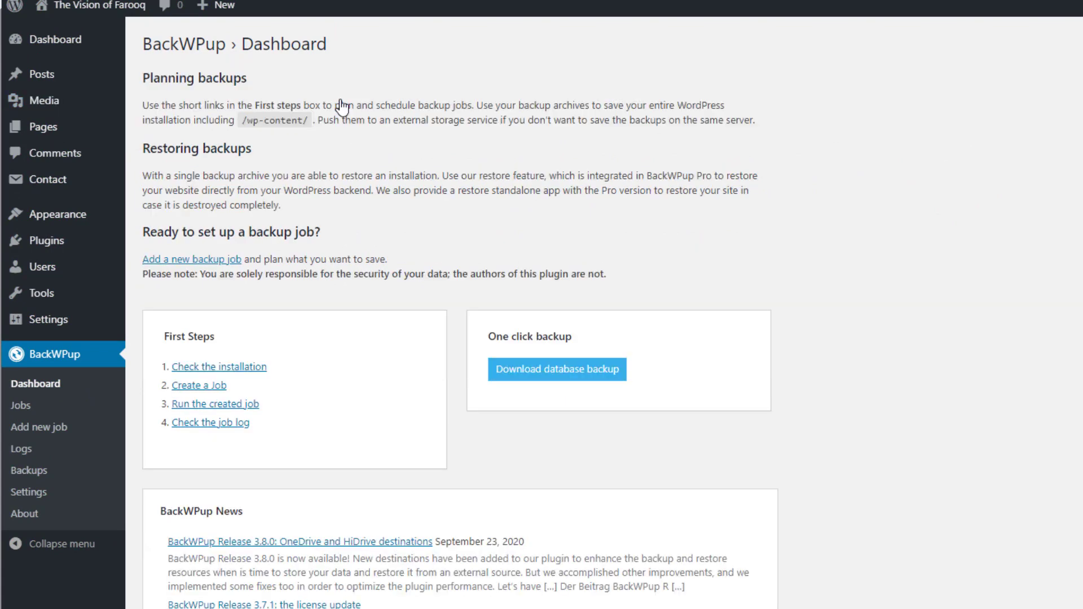
scroll(297, 169, down, 3)
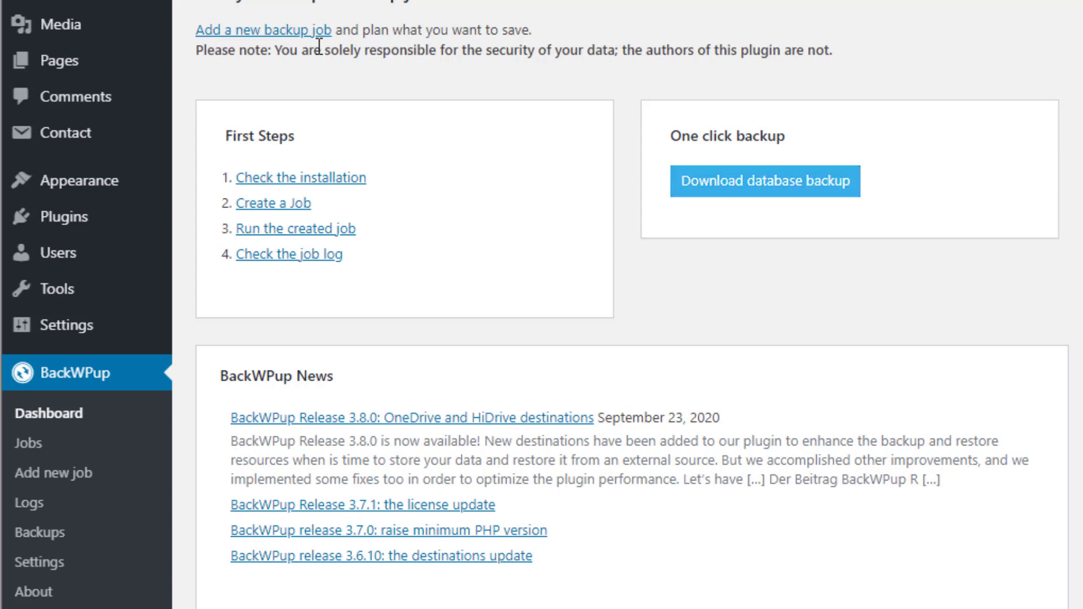
drag(198, 51, 839, 49)
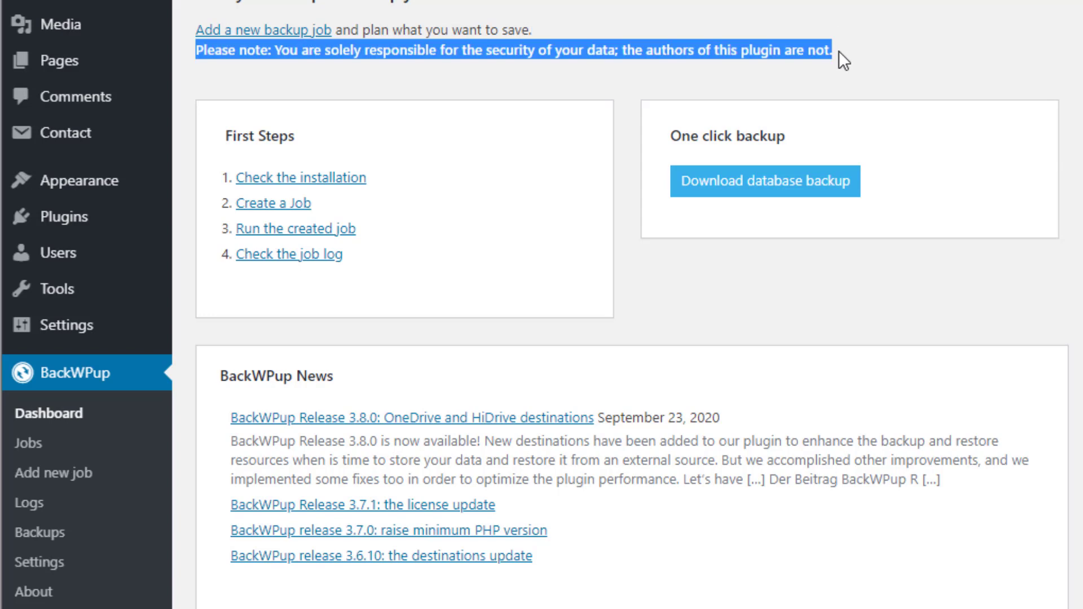
click(596, 55)
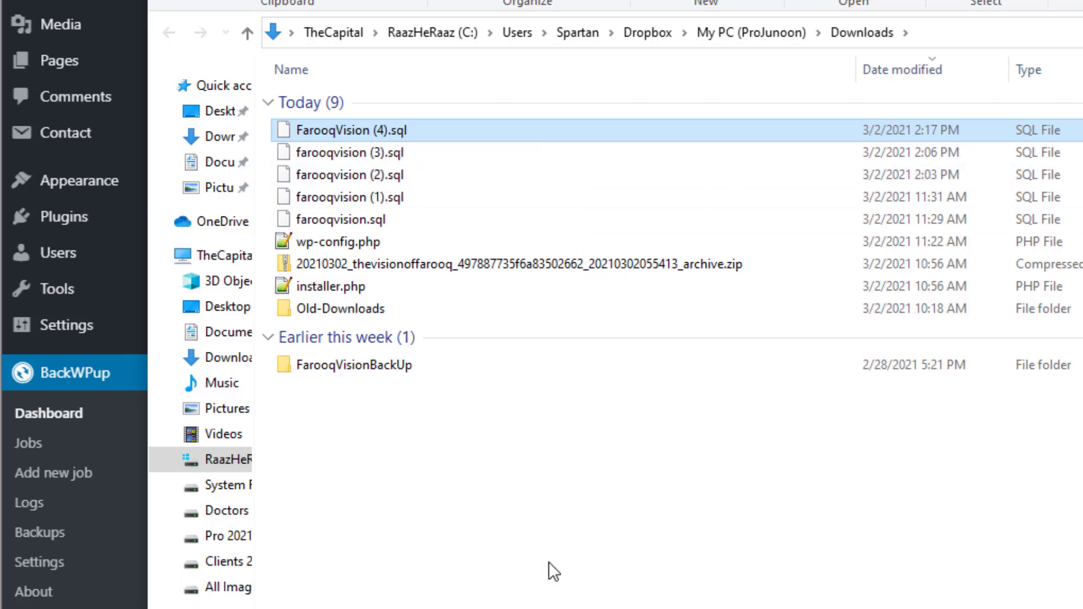
Deselect FarooqVision (4).sql and switch from Downloads back to the browser
click(555, 590)
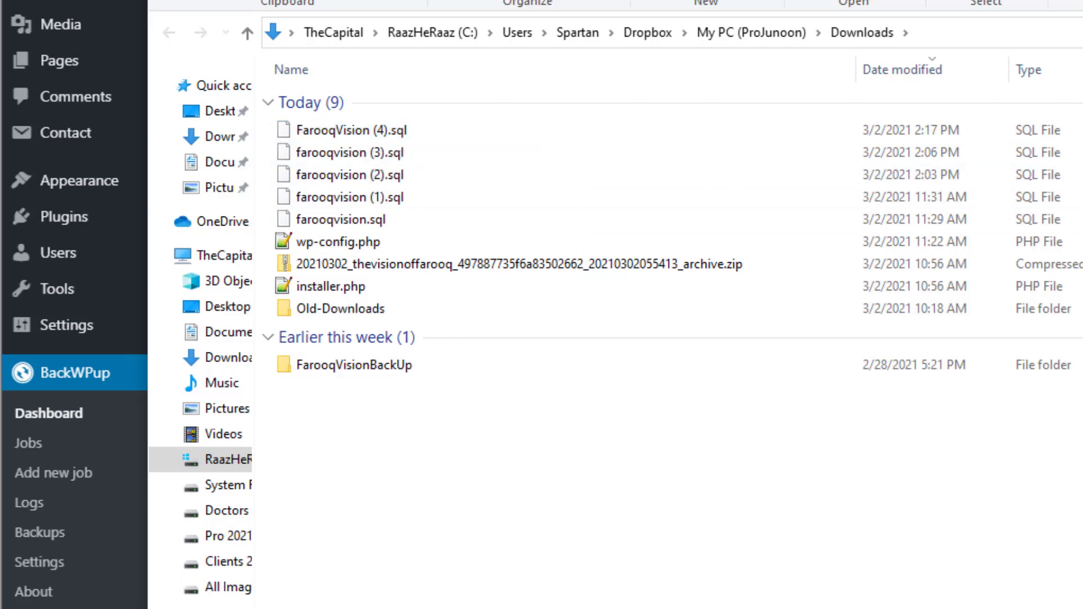
key(alt+Tab)
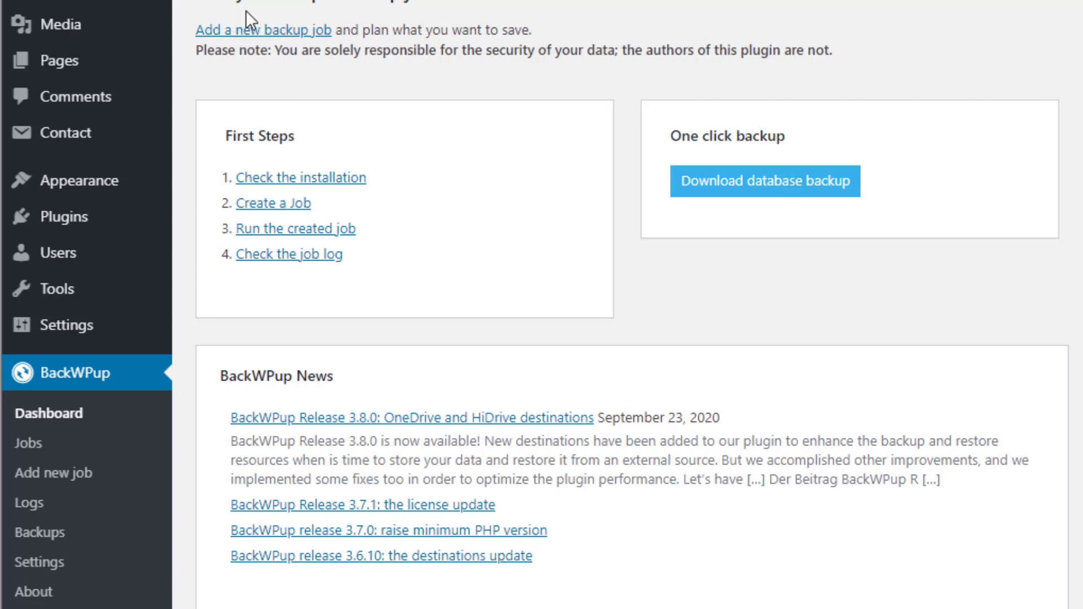
Start a new BackWPup backup job named 'First BackUp'
click(259, 34)
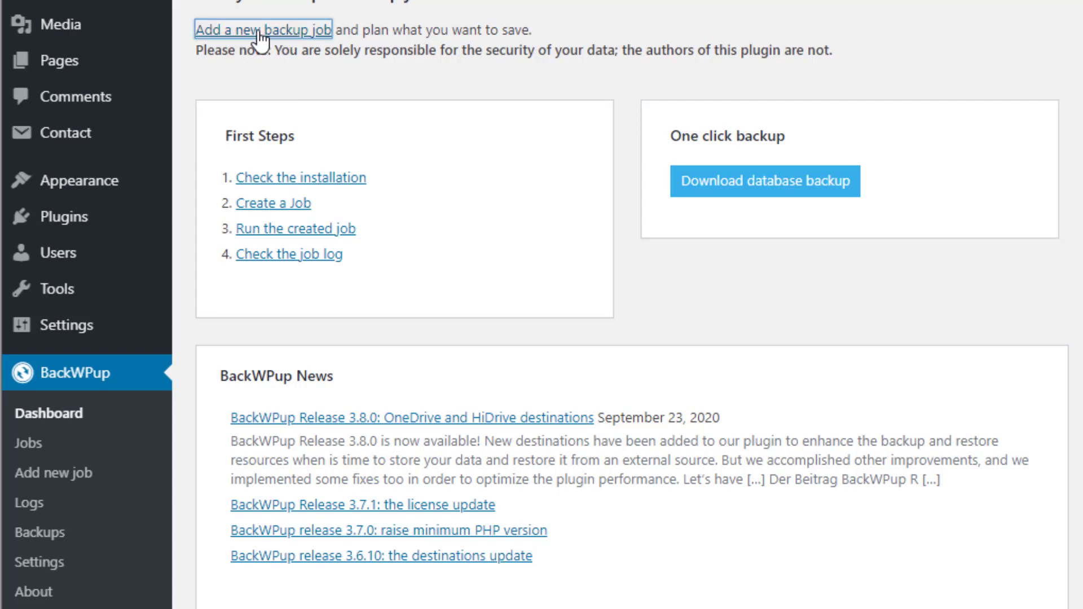
click(524, 109)
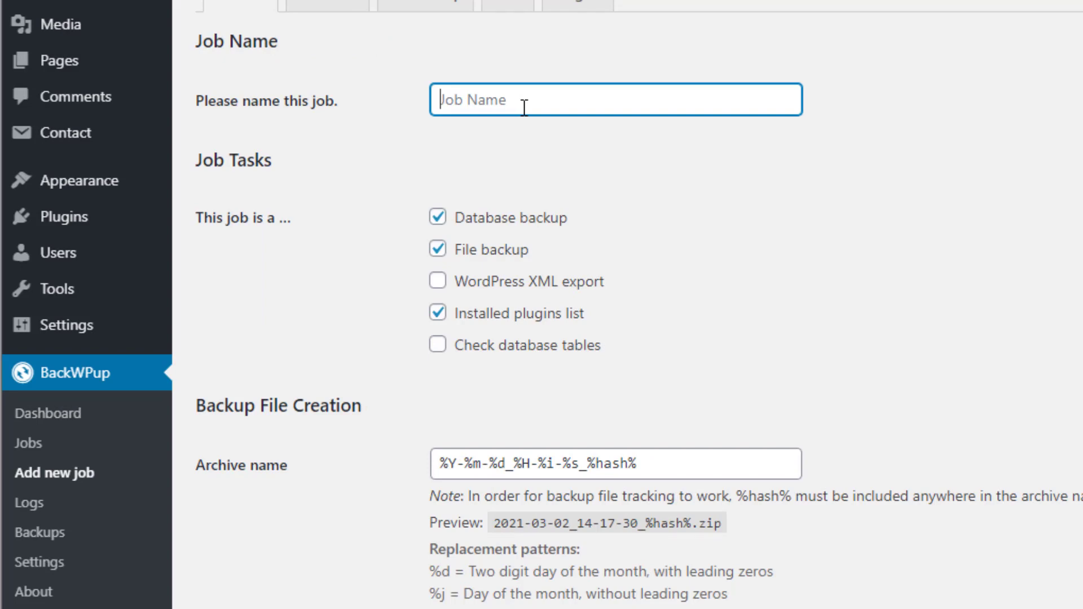
text(First)
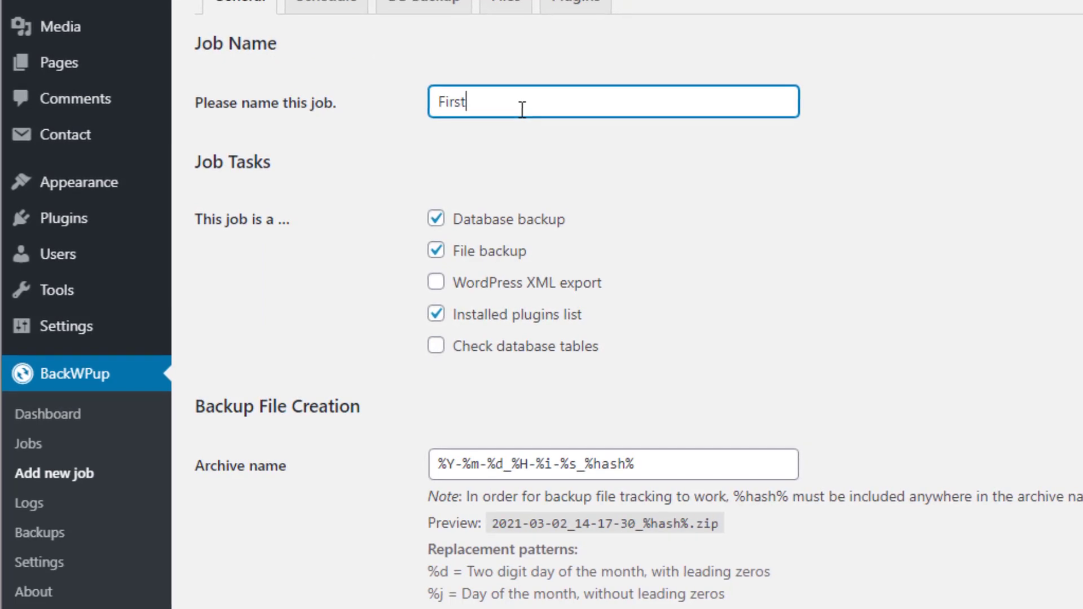
text( BackU)
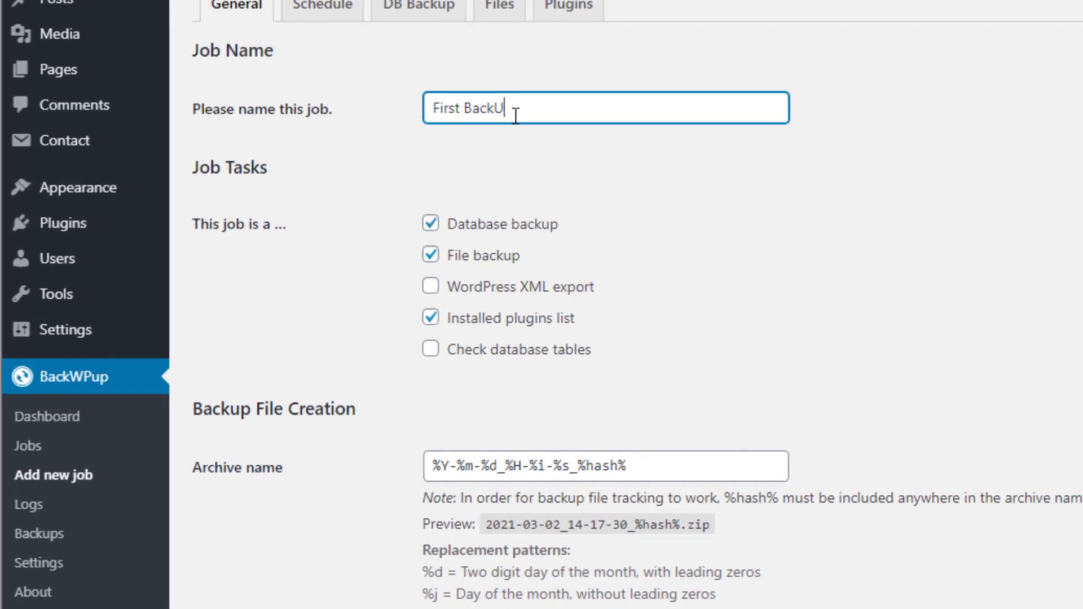
text(p)
drag(515, 116, 374, 94)
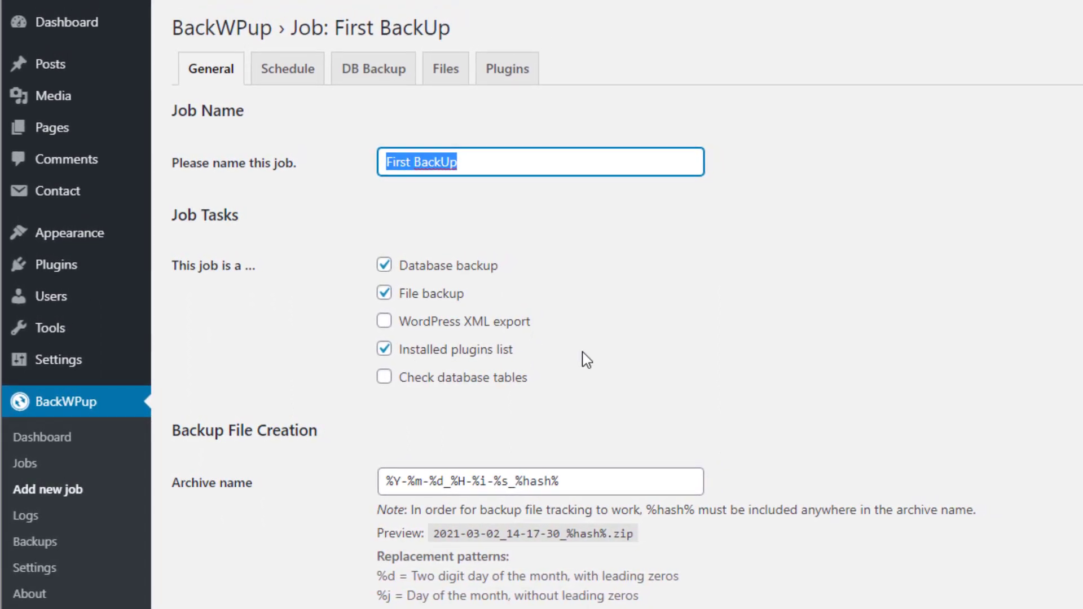
Try the Check database tables and WordPress XML export tasks, leaving both unticked
click(384, 378)
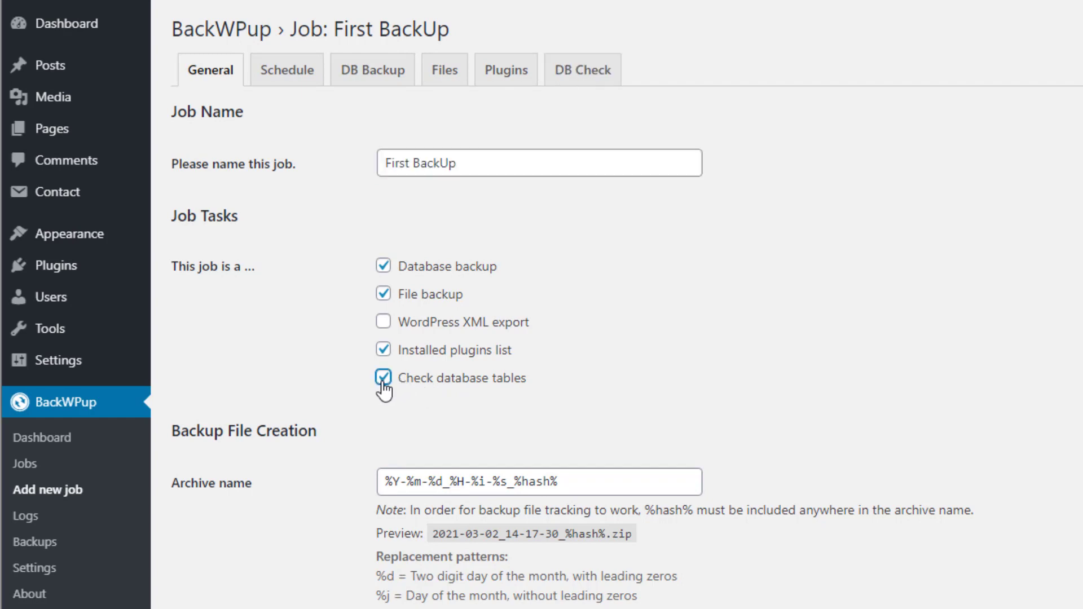
click(383, 378)
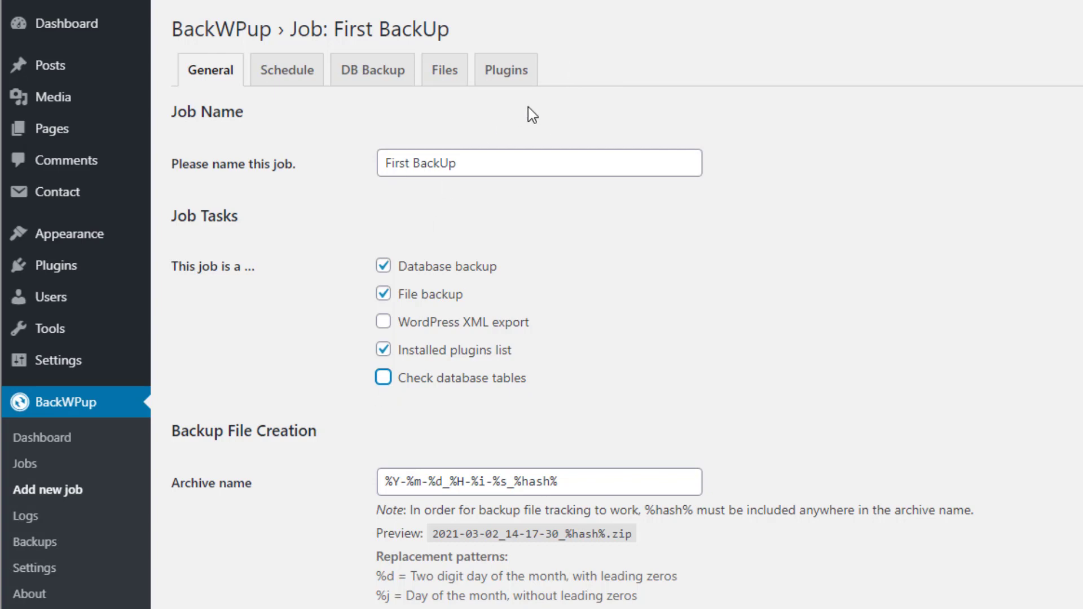
click(383, 380)
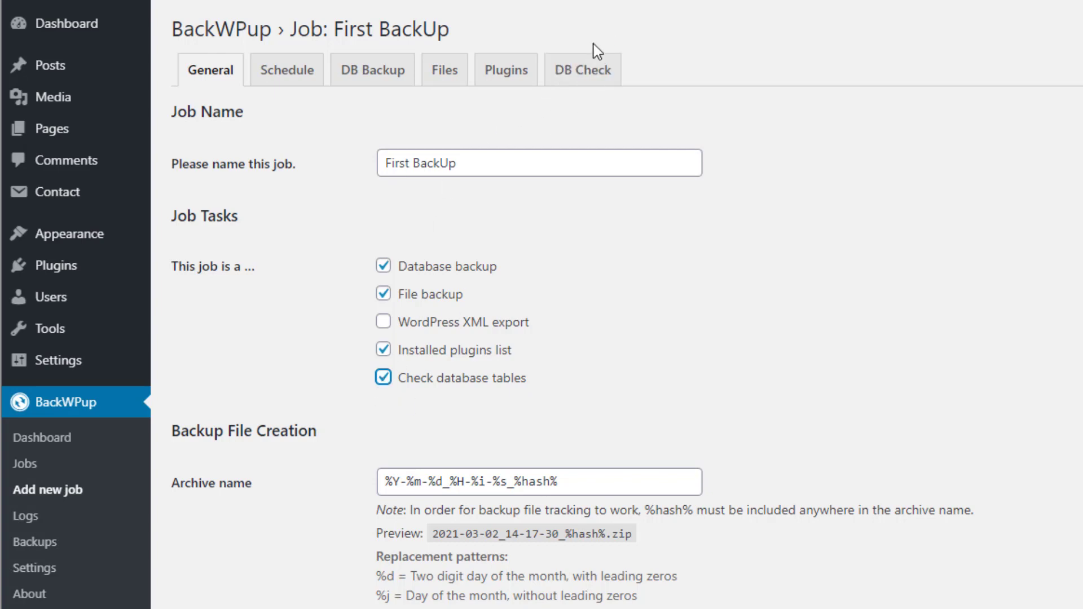
click(384, 381)
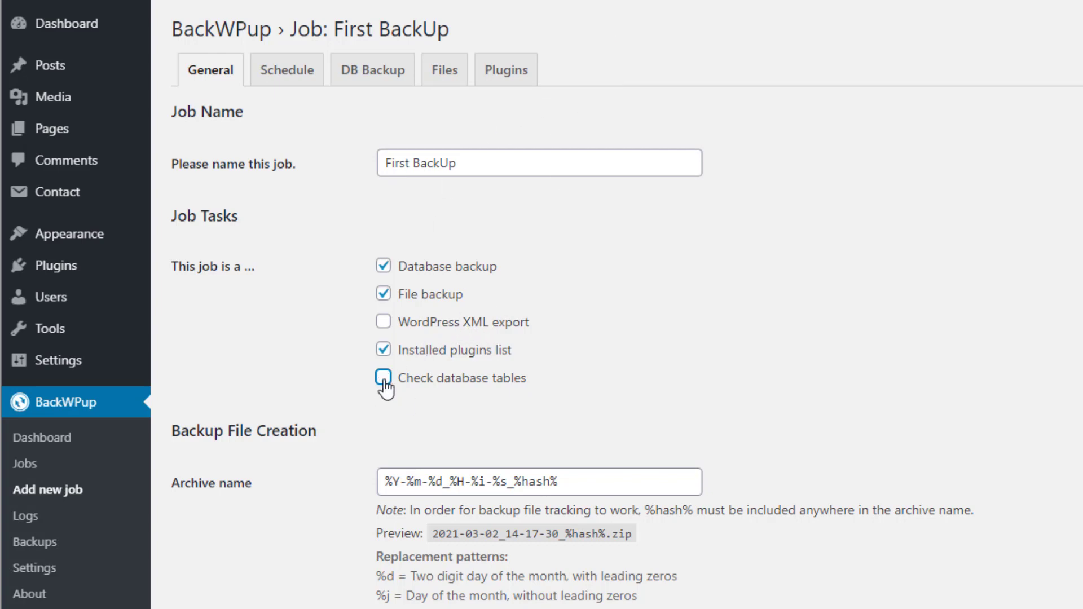
click(385, 324)
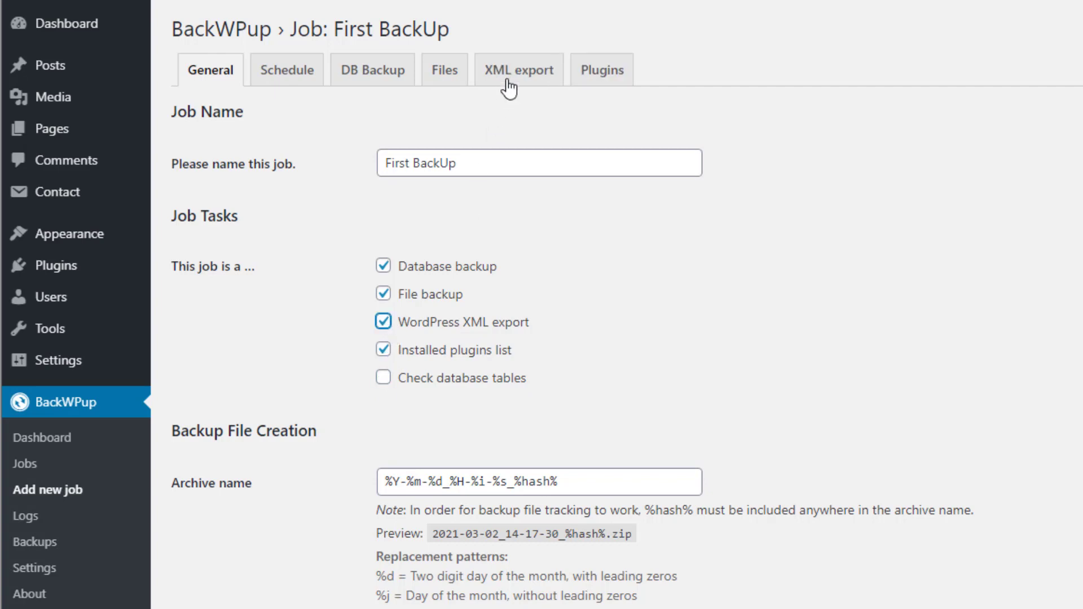
click(384, 323)
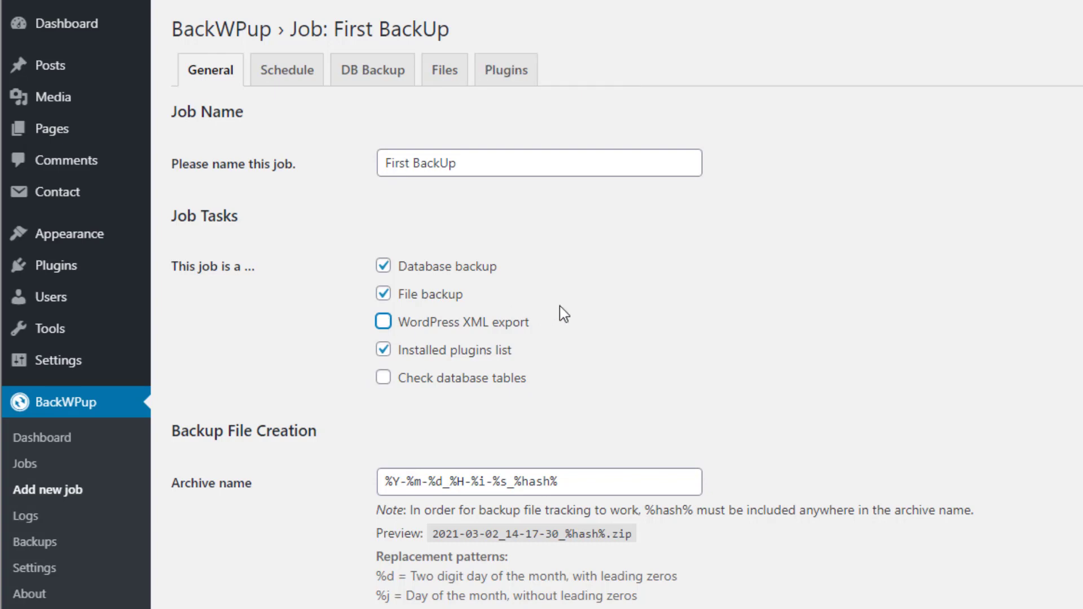
Review the archive file name preview and Zip format, then scroll to Job Destination
scroll(582, 312, down, 5)
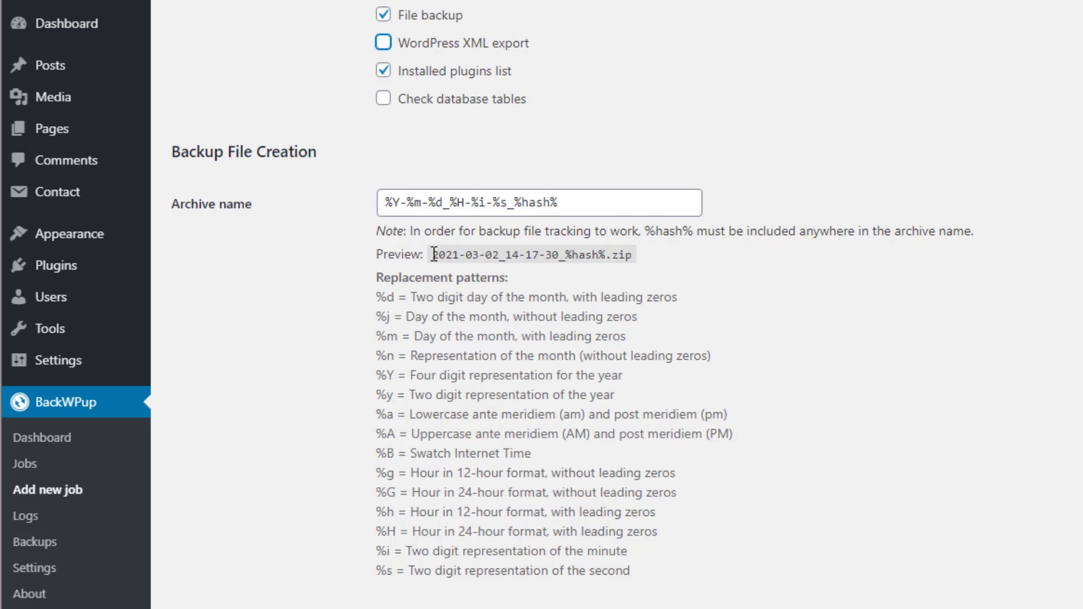
drag(433, 254, 672, 265)
click(671, 266)
scroll(672, 267, down, 2)
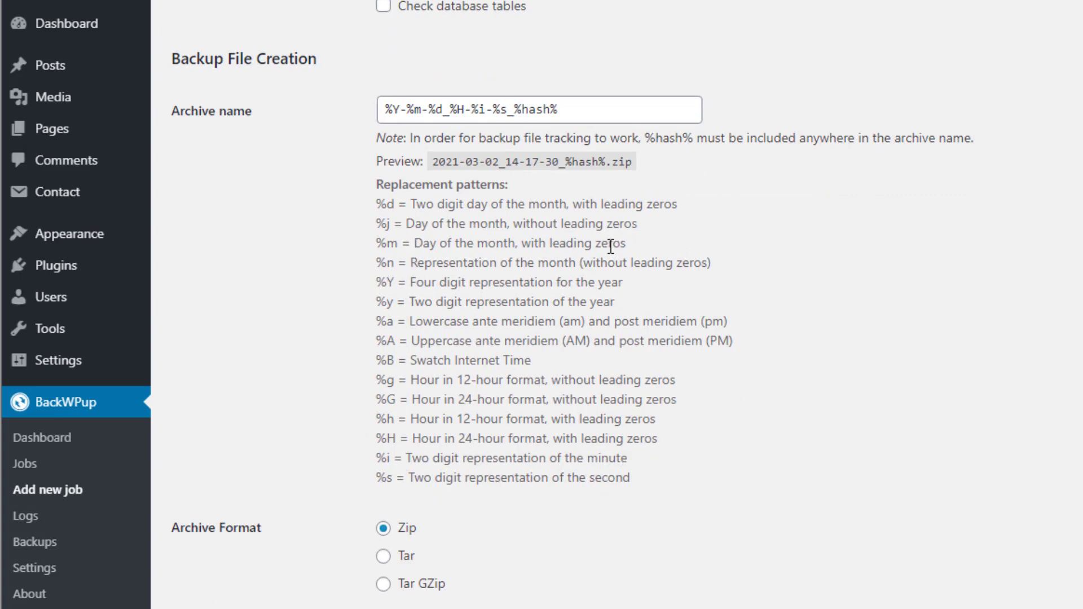
scroll(280, 255, down, 5)
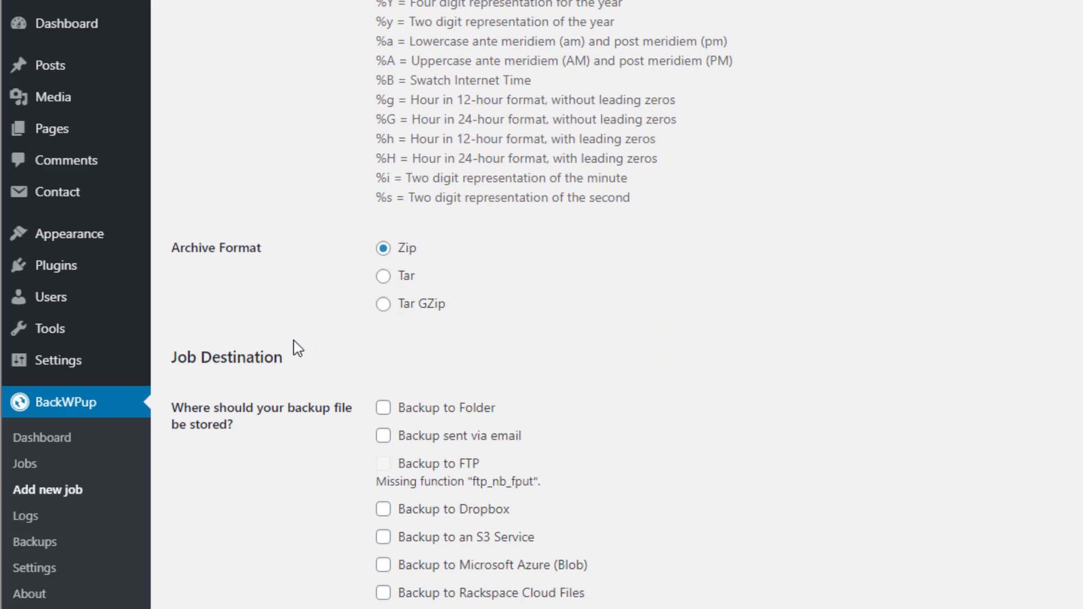
scroll(438, 198, down, 3)
scroll(463, 265, up, 3)
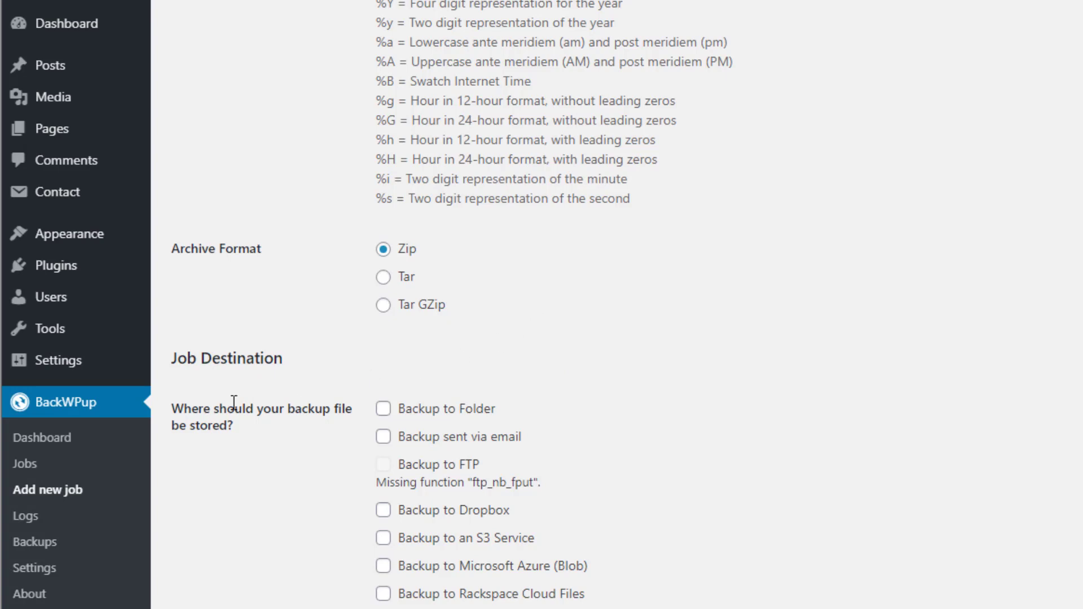
scroll(234, 402, down, 3)
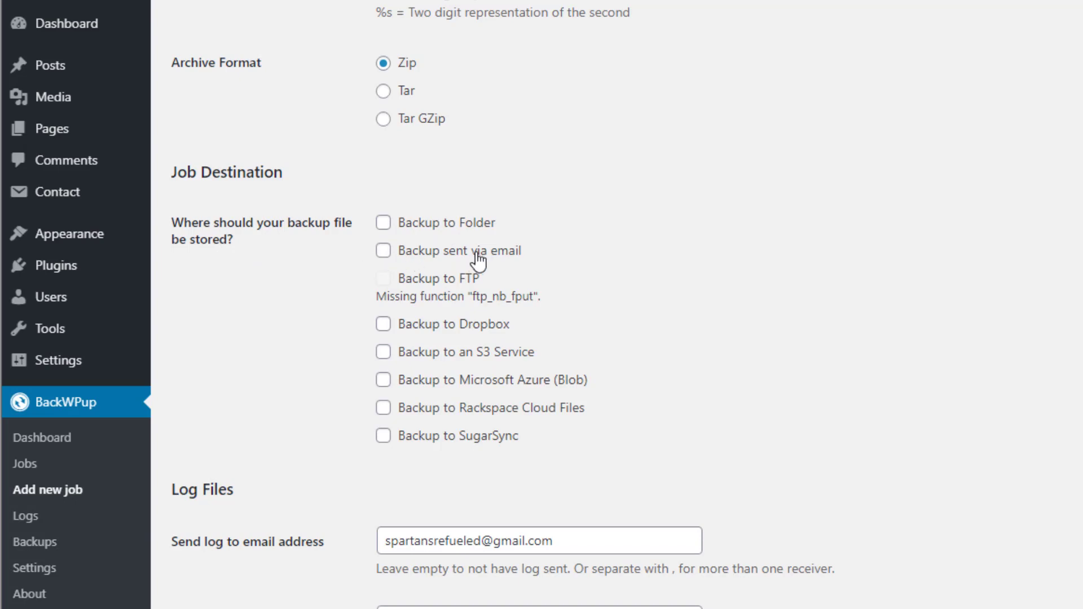
Set the destination to Backup to Folder only, leaving email and Dropbox unticked
click(384, 253)
mouse_move(82, 369)
click(381, 250)
click(385, 226)
click(384, 334)
click(384, 333)
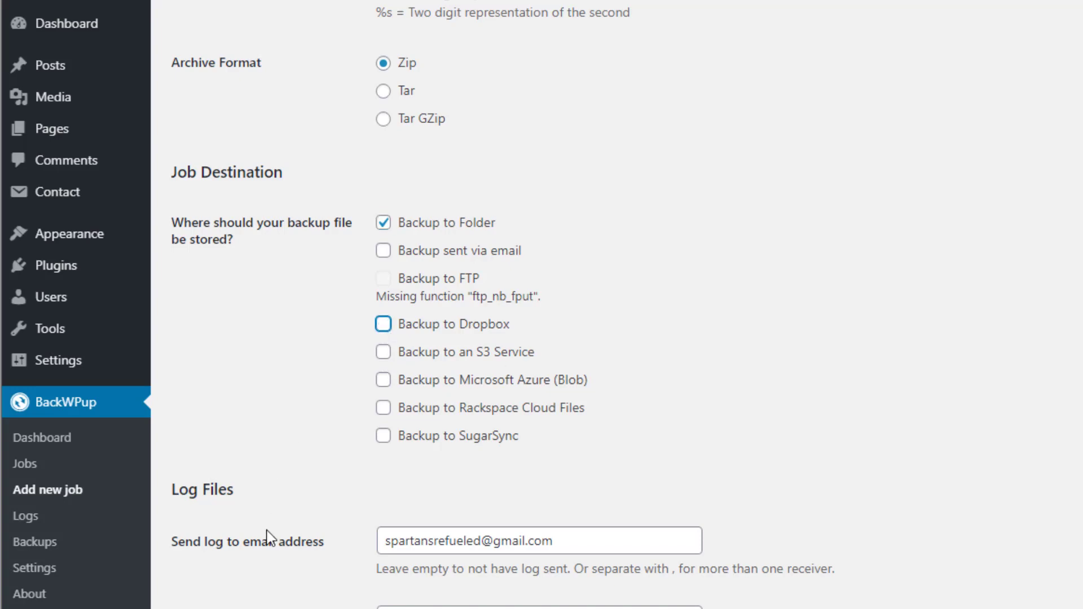
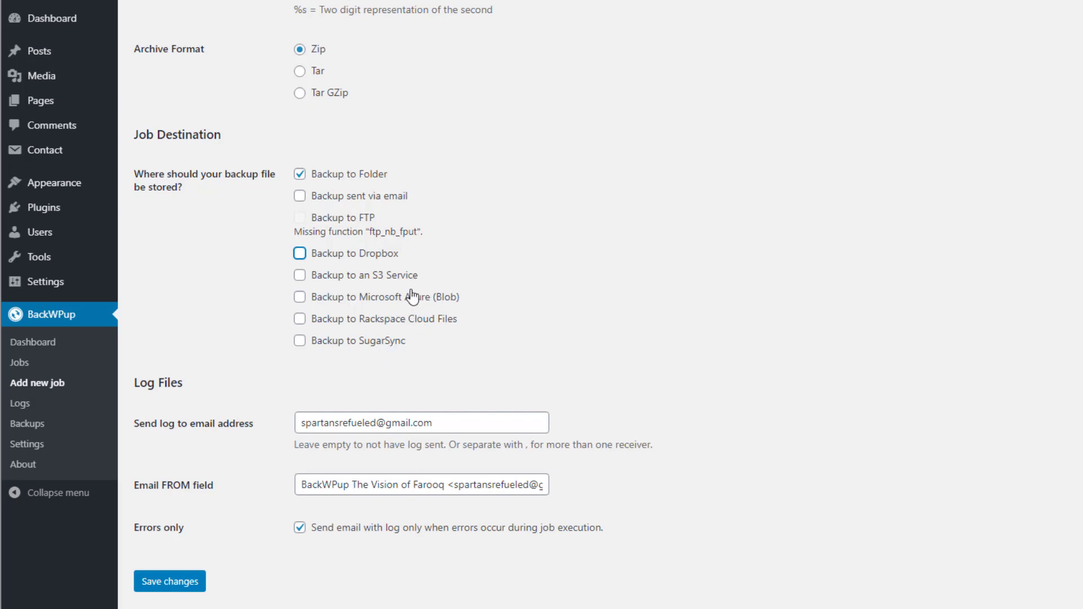
Switch the job's destination from a local folder to Dropbox and save the changes
click(299, 255)
click(301, 176)
click(188, 585)
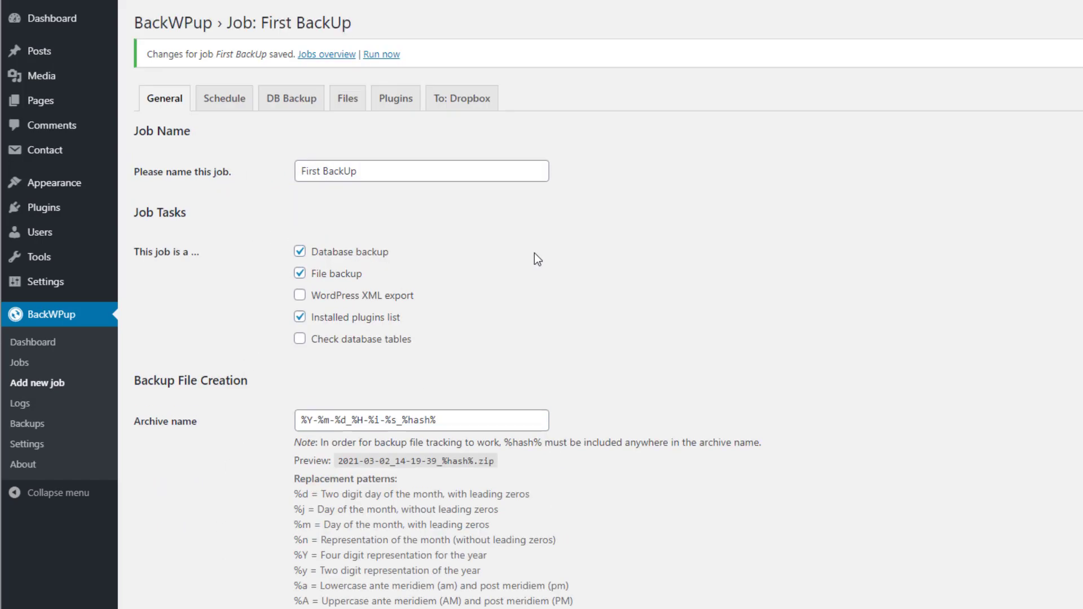
click(231, 106)
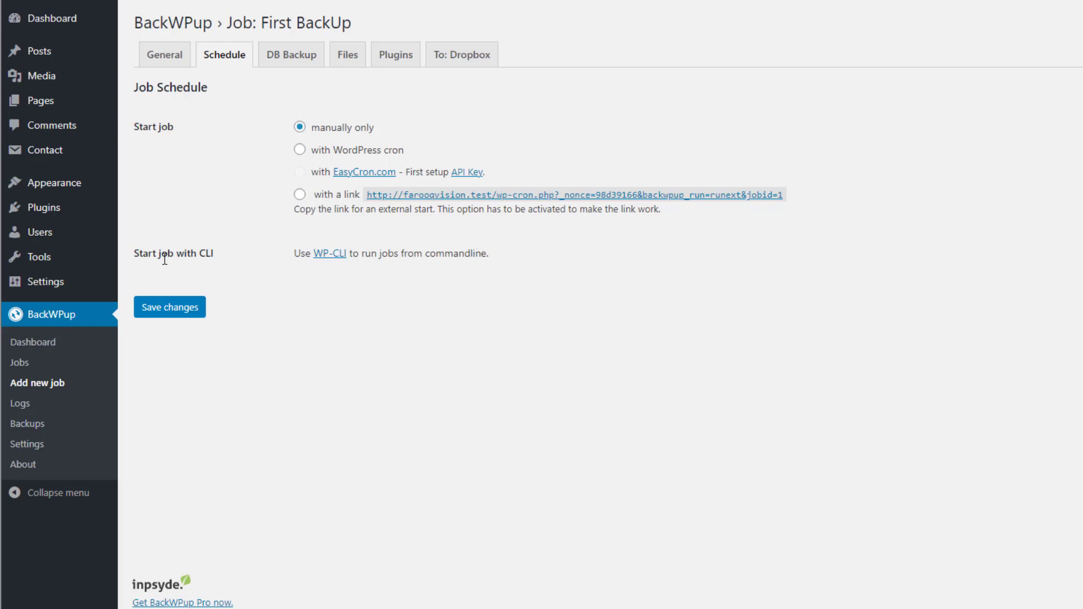
From the Schedule settings, glance at the WP-CLI site in a new tab, then close it
right_click(332, 255)
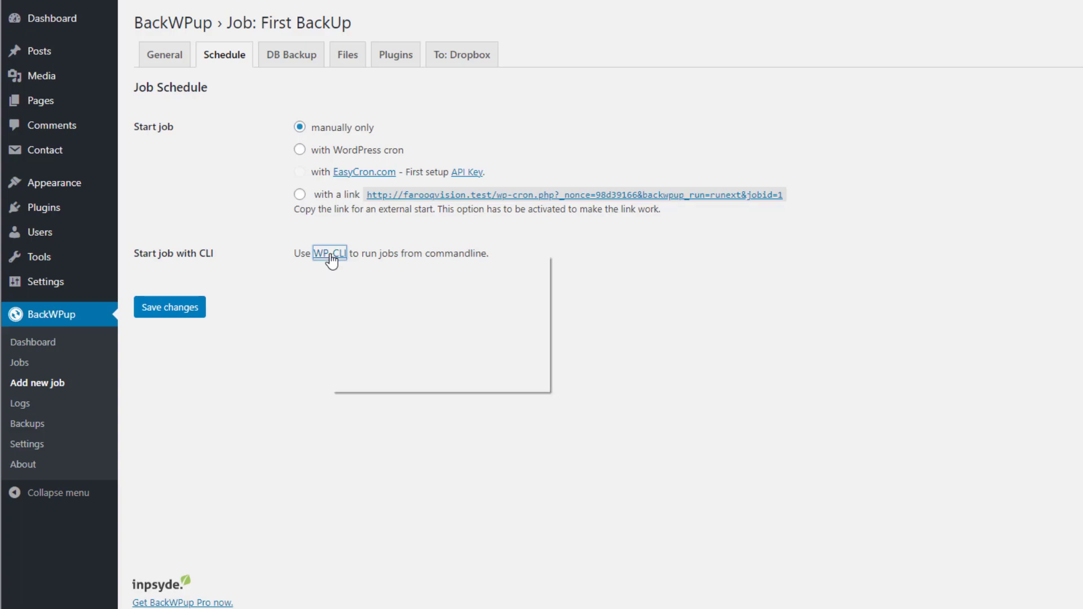
click(354, 265)
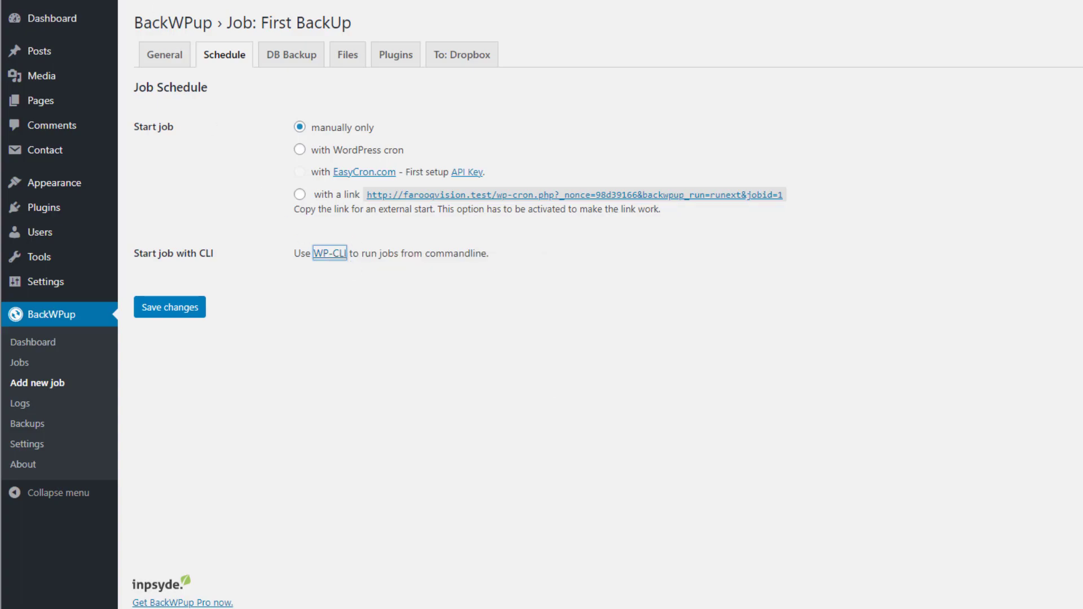
scroll(354, 225, down, 4)
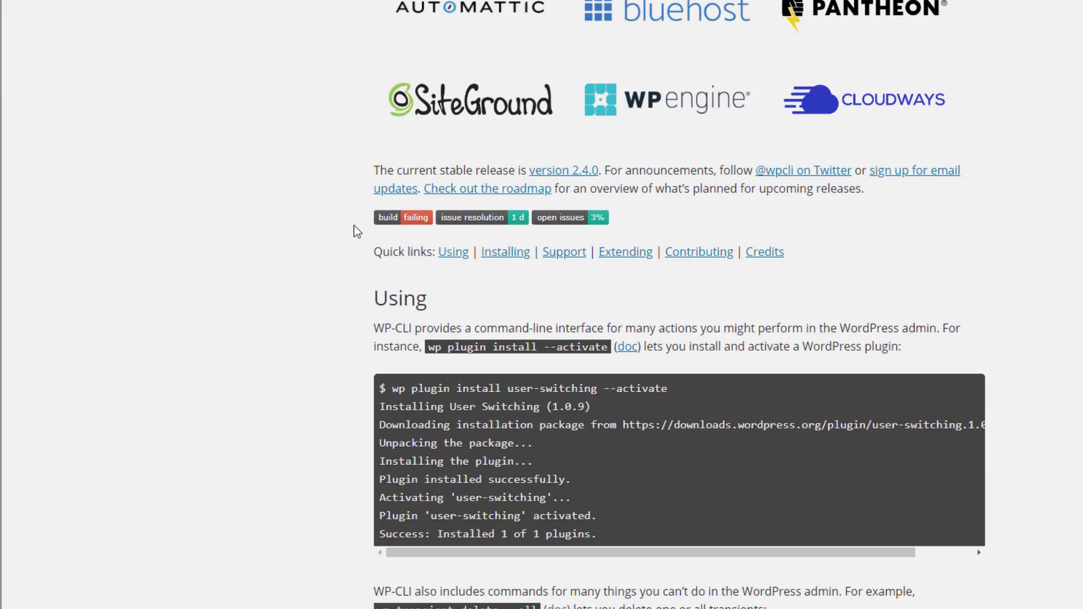
key(ctrl+w)
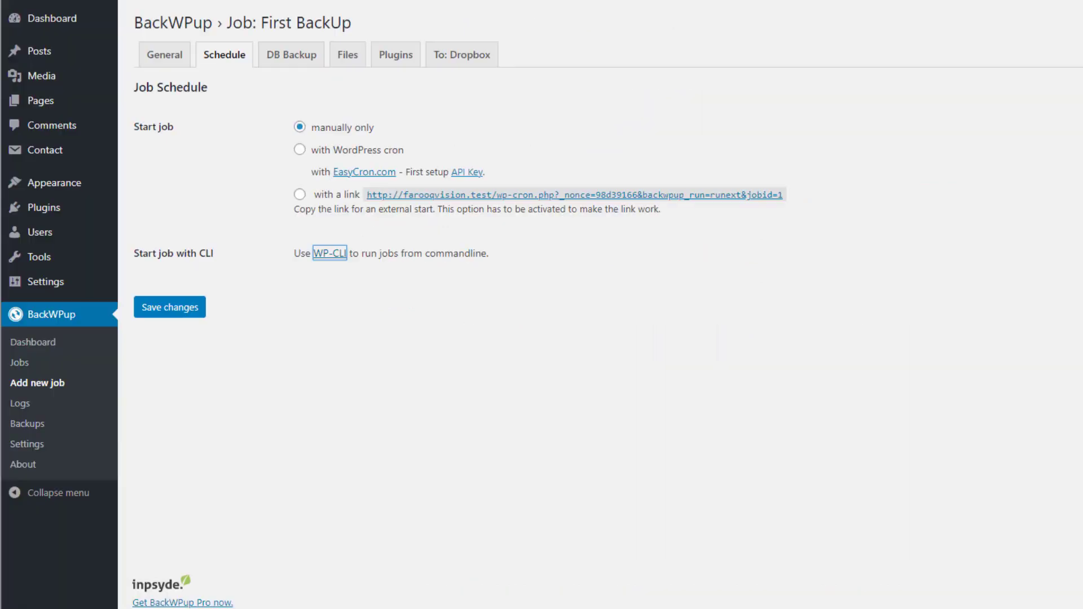
click(243, 156)
click(291, 57)
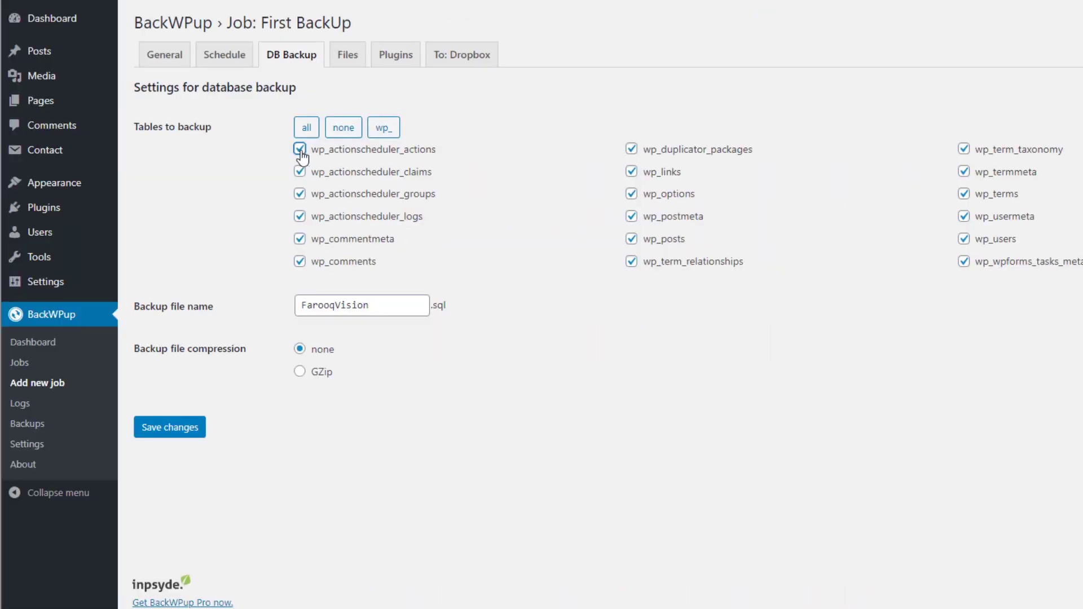
Reselect all database tables and check the FarooqVision.sql backup file name
click(300, 151)
click(344, 131)
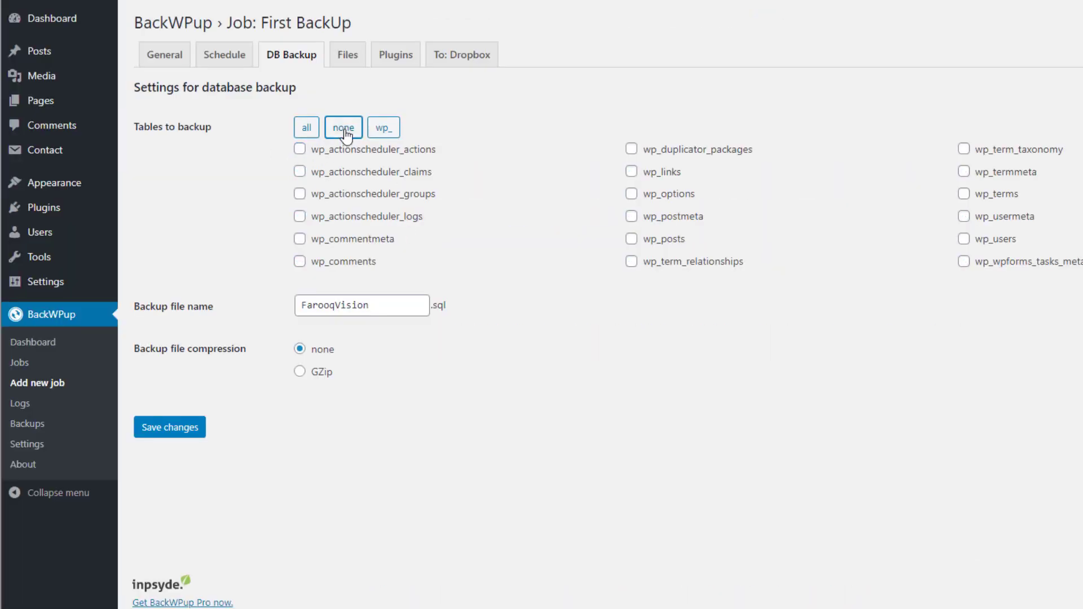
click(305, 131)
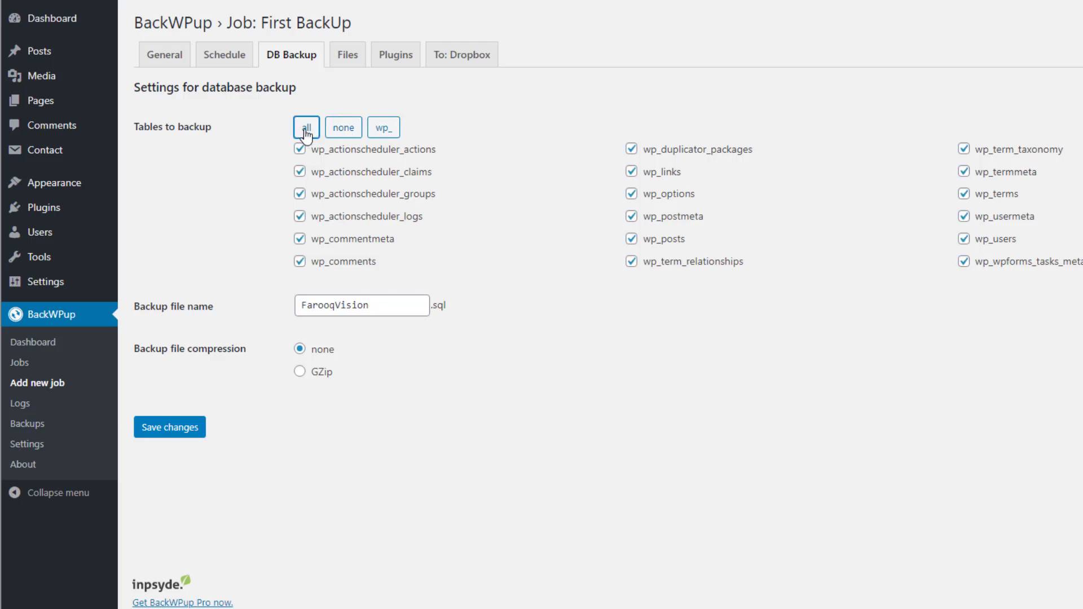
click(370, 310)
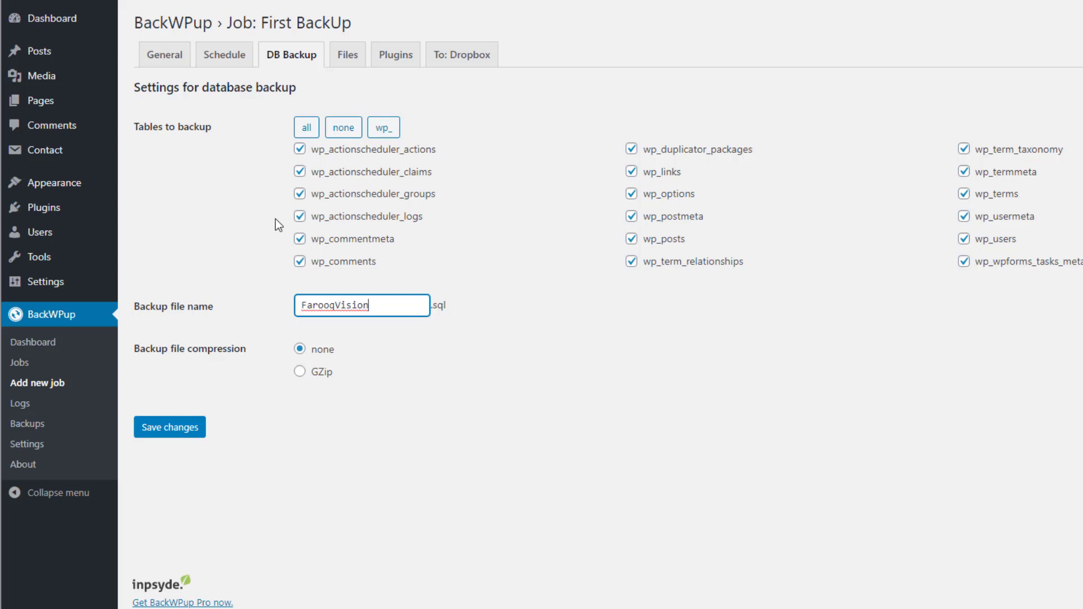
click(346, 61)
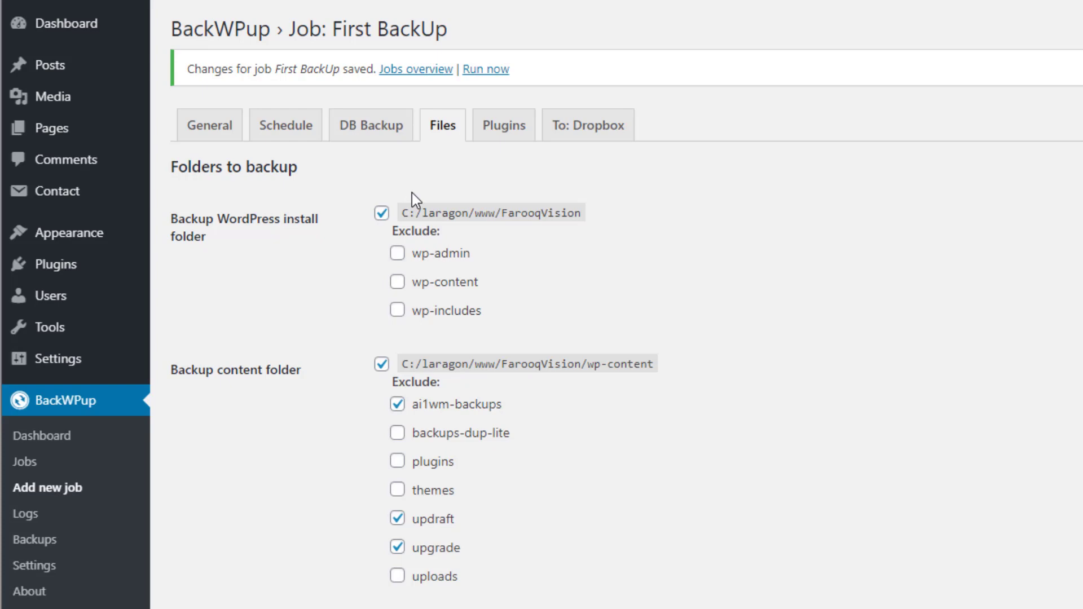
Try excluding wp-content and the install folder, leaving both still backed up
click(395, 285)
click(399, 284)
drag(392, 231, 468, 238)
click(471, 240)
click(382, 214)
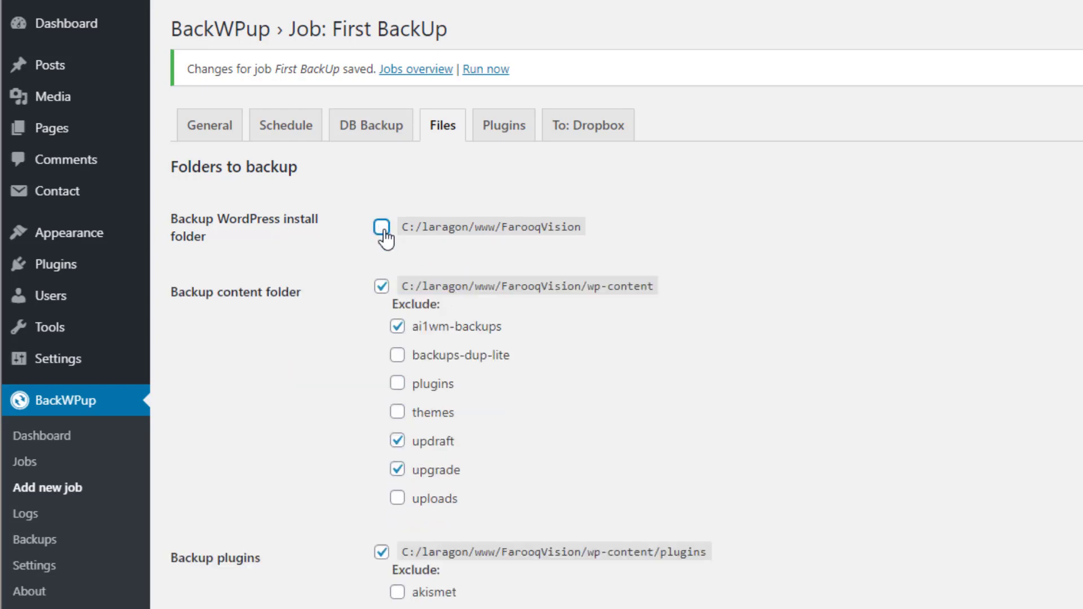
click(383, 228)
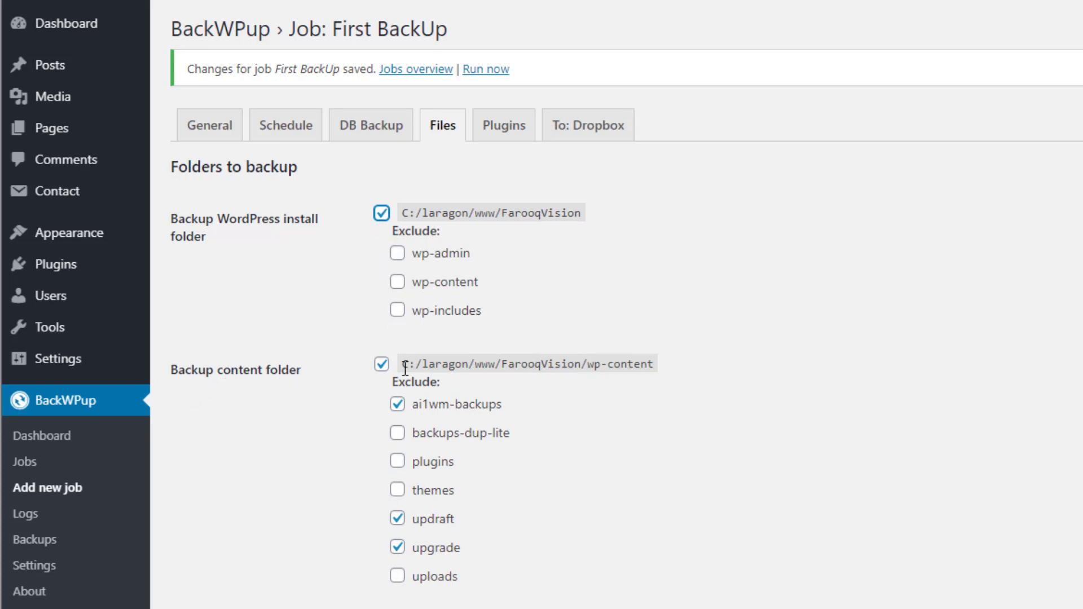
Exclude backups-dup-lite and the duplicator, updraftplus, jetpack and all-in-one-wp-migration plugin folders
scroll(405, 370, down, 2)
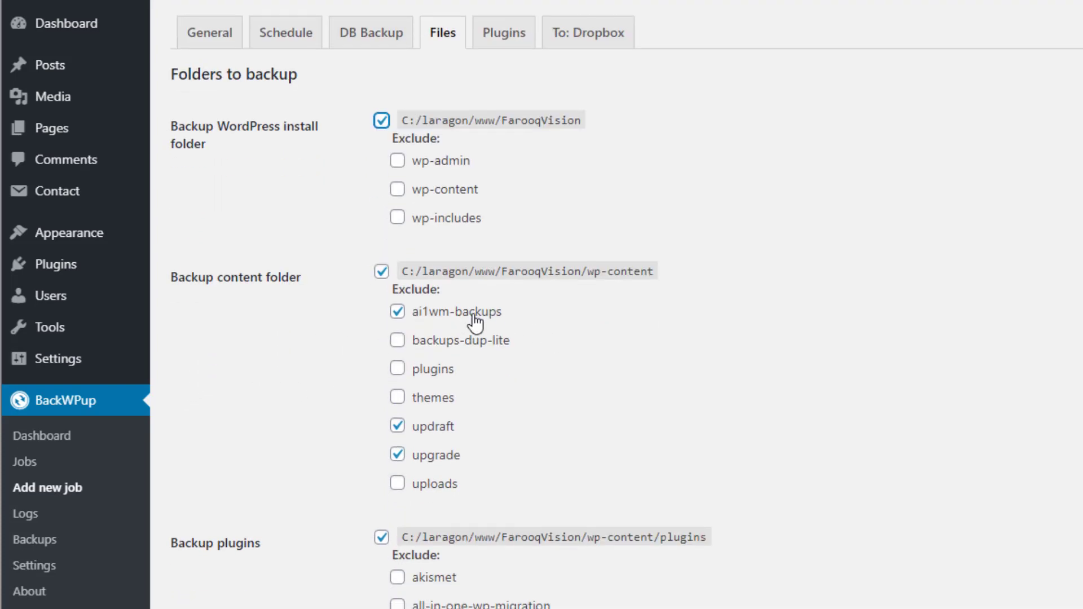
click(398, 342)
scroll(434, 384, down, 5)
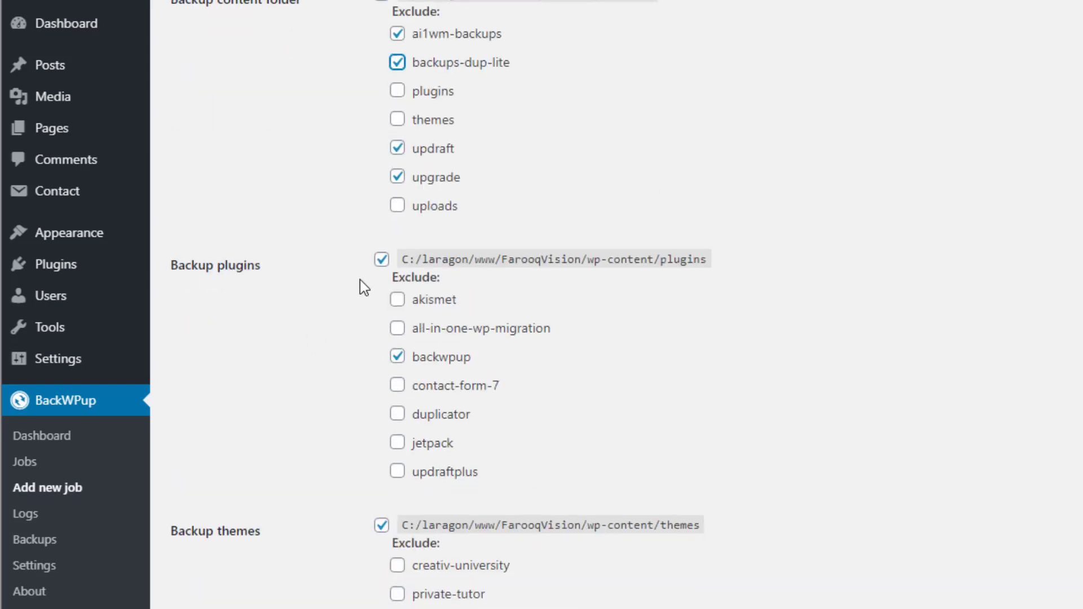
click(397, 415)
click(396, 472)
click(396, 445)
click(398, 330)
scroll(271, 368, down, 3)
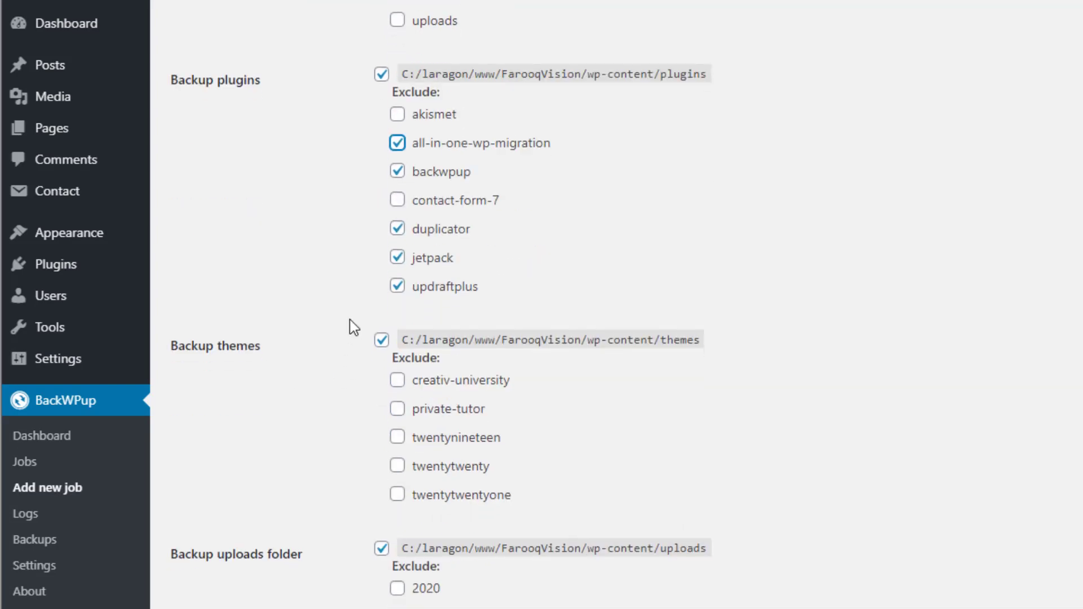
Also exclude the twentytwentyone theme and the blocksy and wpforms uploads folders
scroll(353, 347, down, 2)
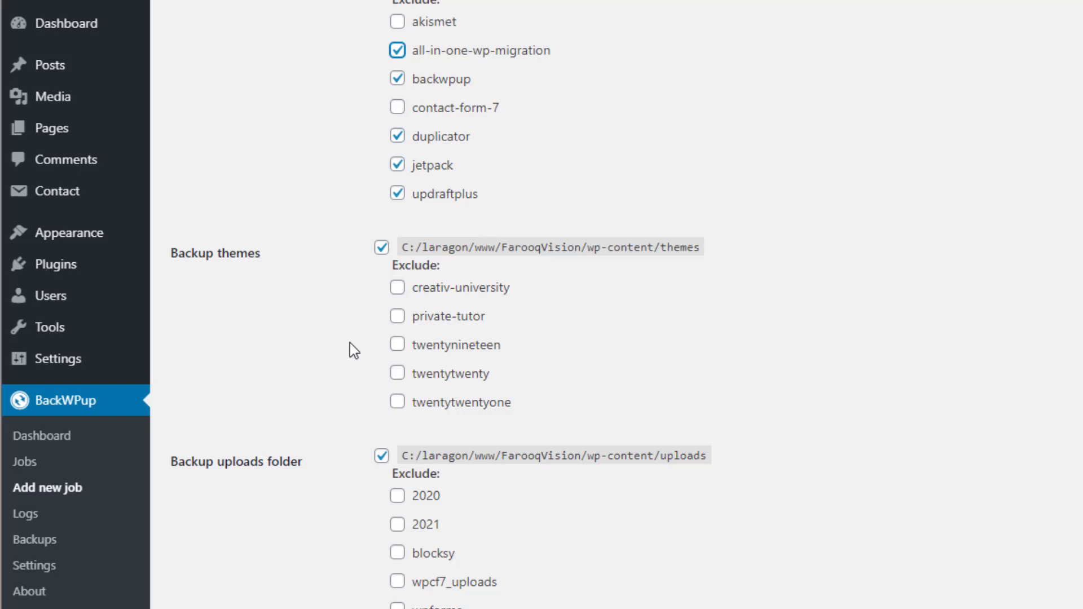
click(398, 406)
scroll(326, 330, down, 3)
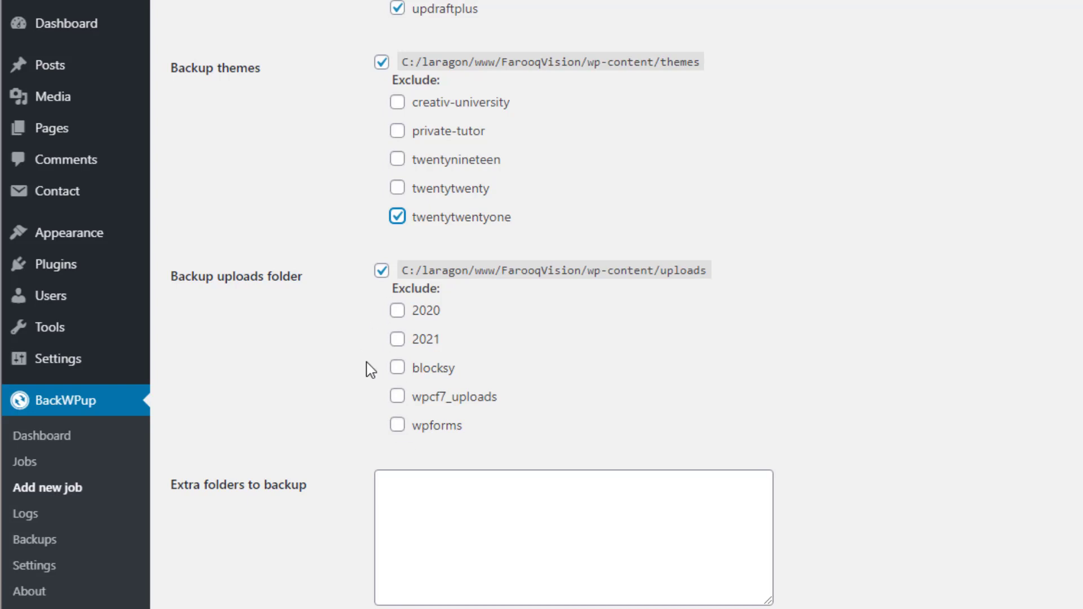
click(399, 369)
click(398, 427)
Read the extra folders help text and save the Files settings
scroll(297, 356, down, 3)
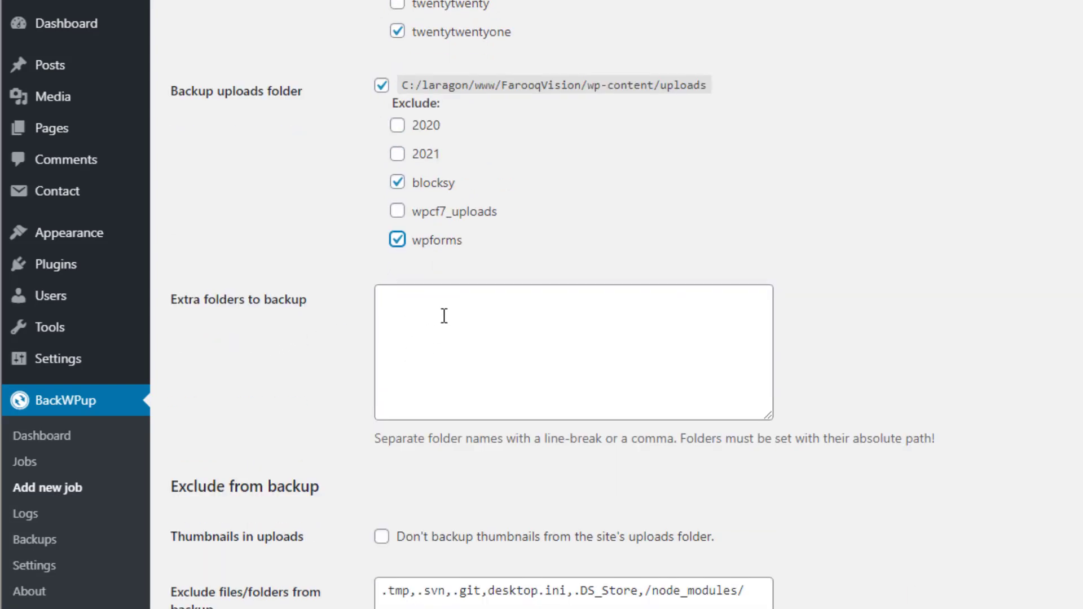
drag(375, 438, 969, 446)
click(970, 445)
scroll(536, 316, down, 5)
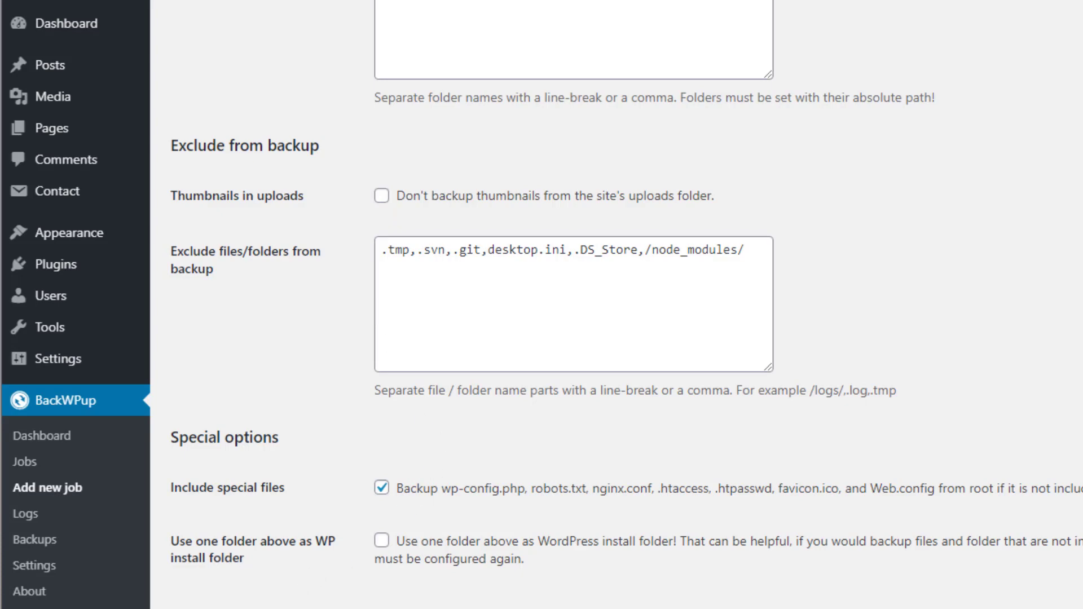
click(213, 584)
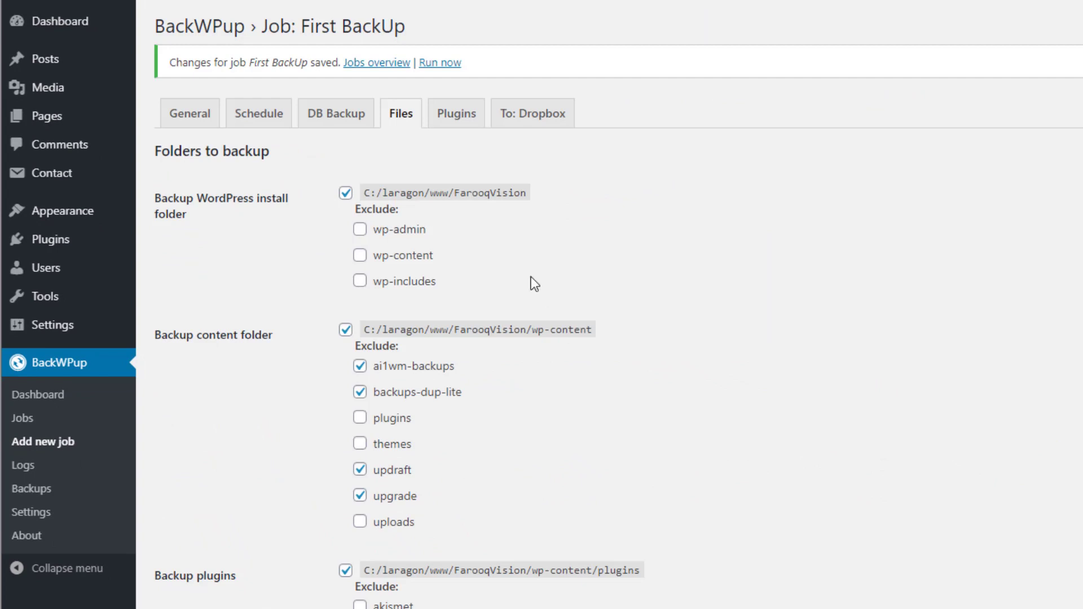
Look over the Plugins tab and the To: Dropbox settings with its app access code field
click(458, 118)
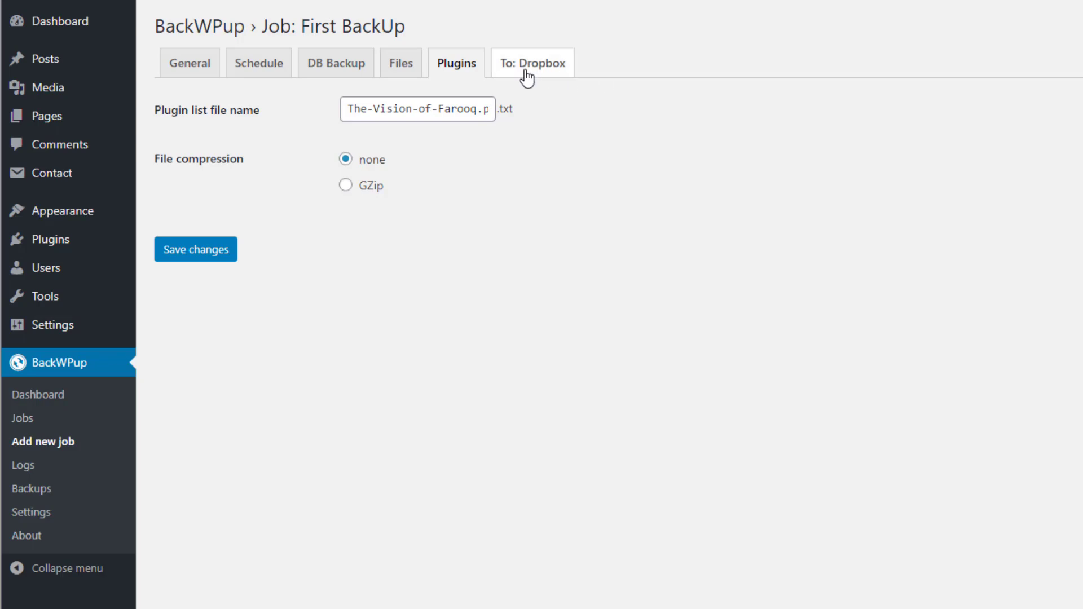
click(183, 67)
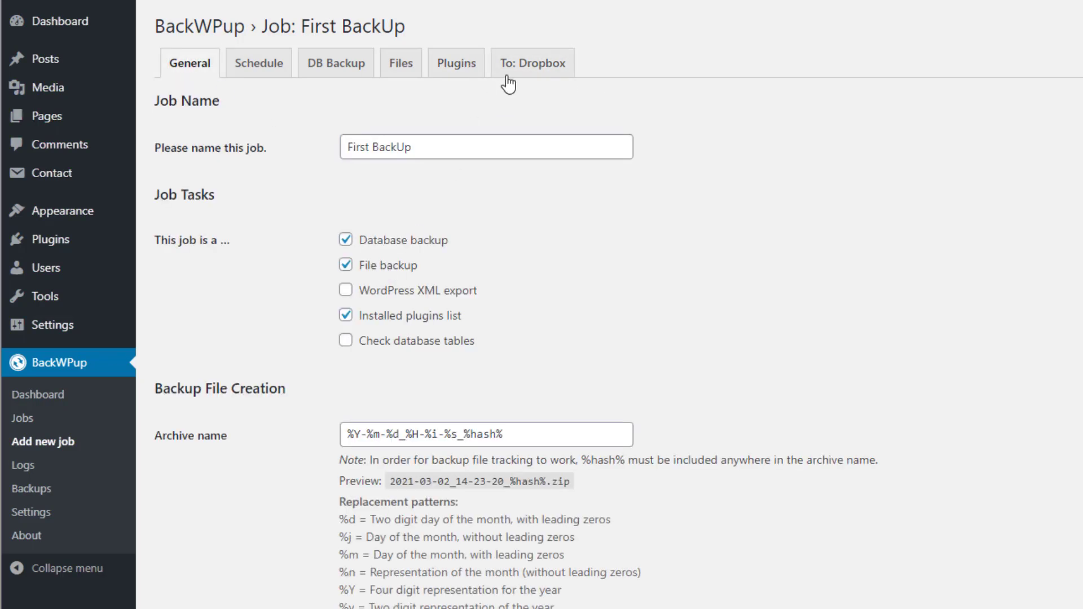
click(536, 65)
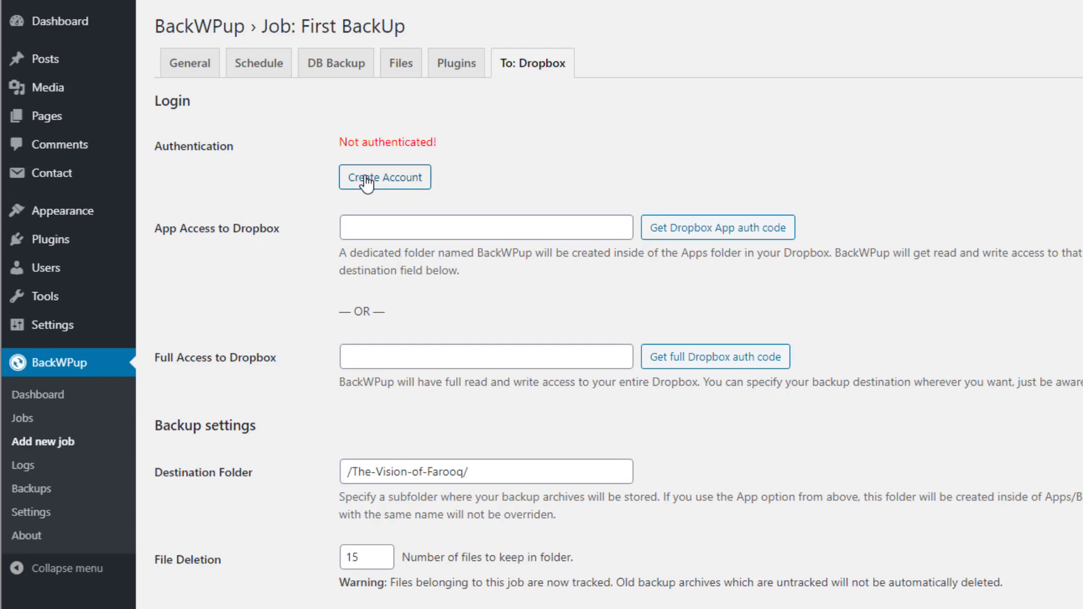
click(400, 229)
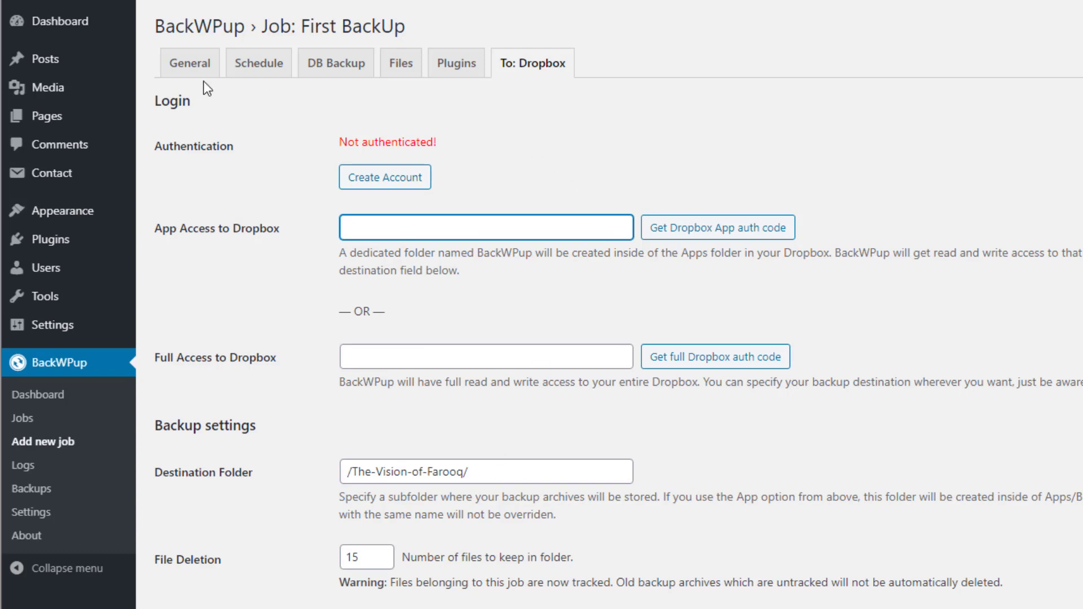
click(197, 68)
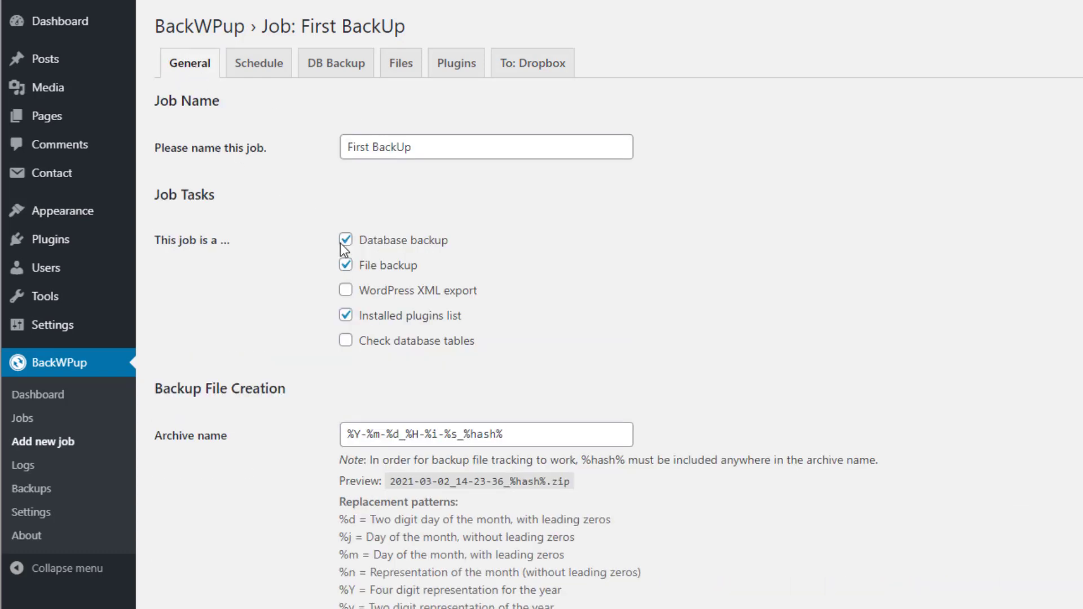
On General settings, untick Backup to Dropbox and tick Backup to Folder
scroll(343, 242, down, 10)
scroll(344, 249, down, 5)
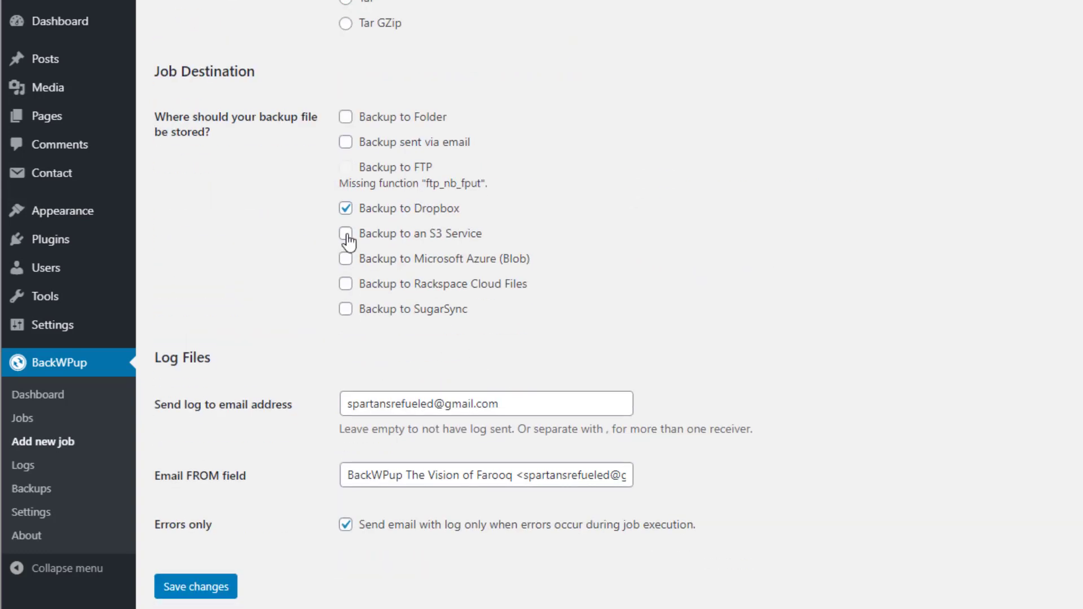
click(346, 208)
click(346, 117)
scroll(537, 280, up, 15)
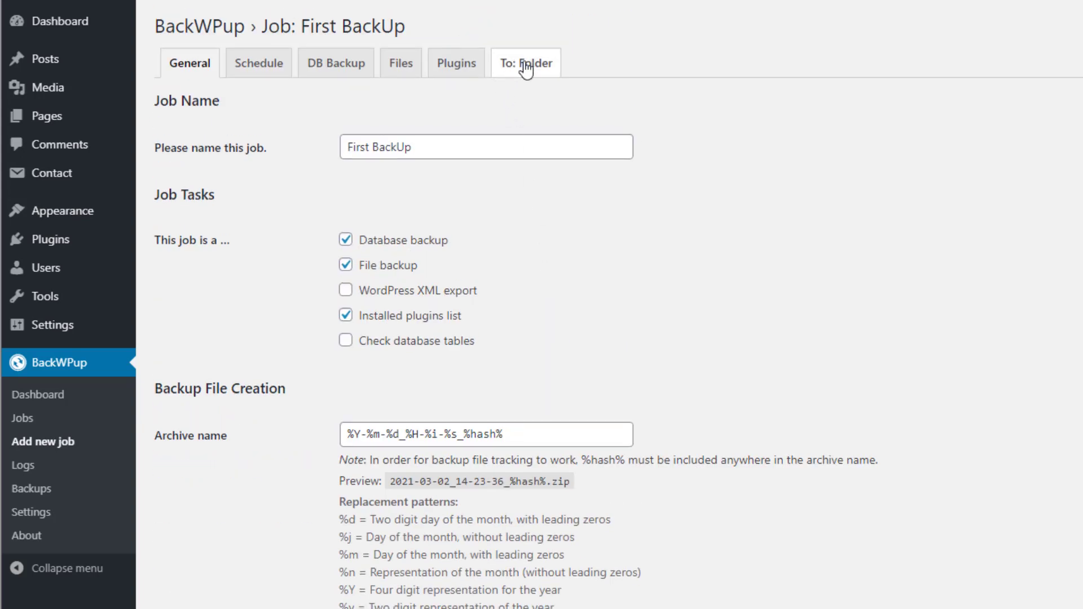
Keep only 2 backup files in uploads/backwpup-ebbeeb-backups/ and save the folder settings
click(532, 67)
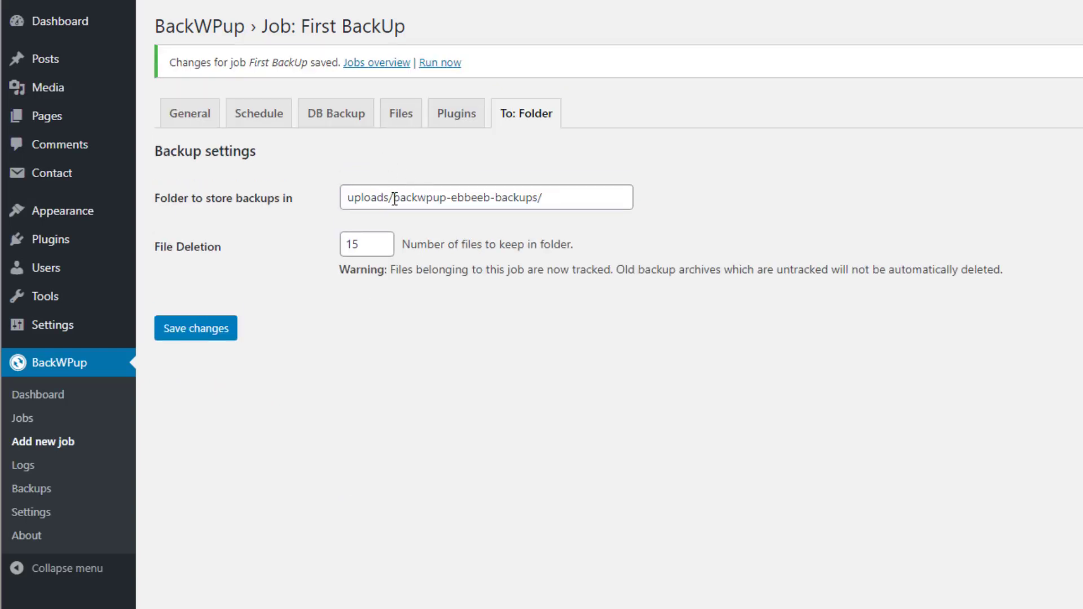
drag(401, 199, 544, 199)
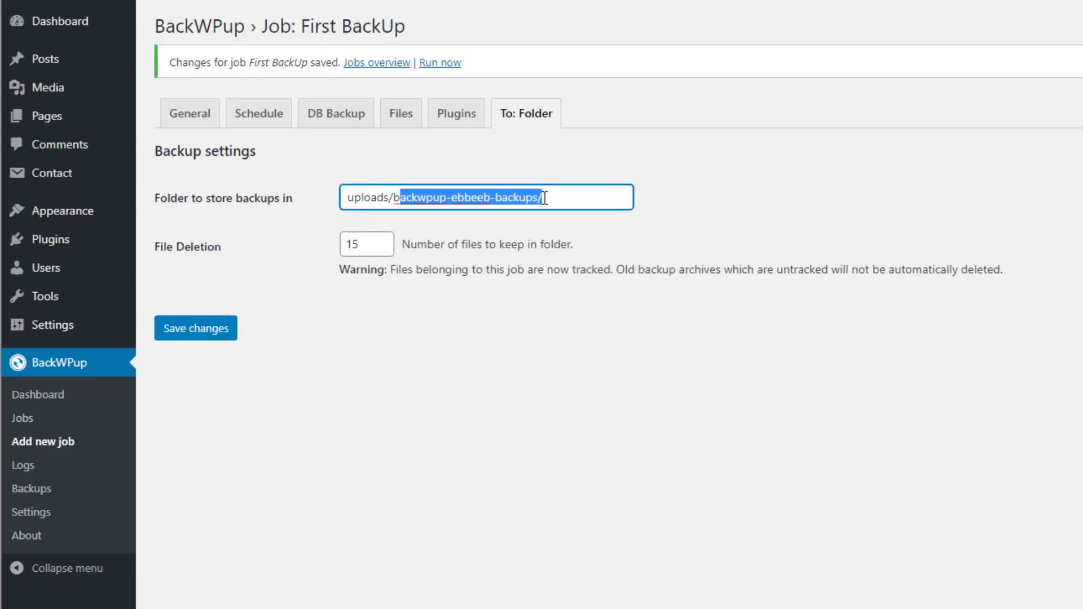
click(664, 154)
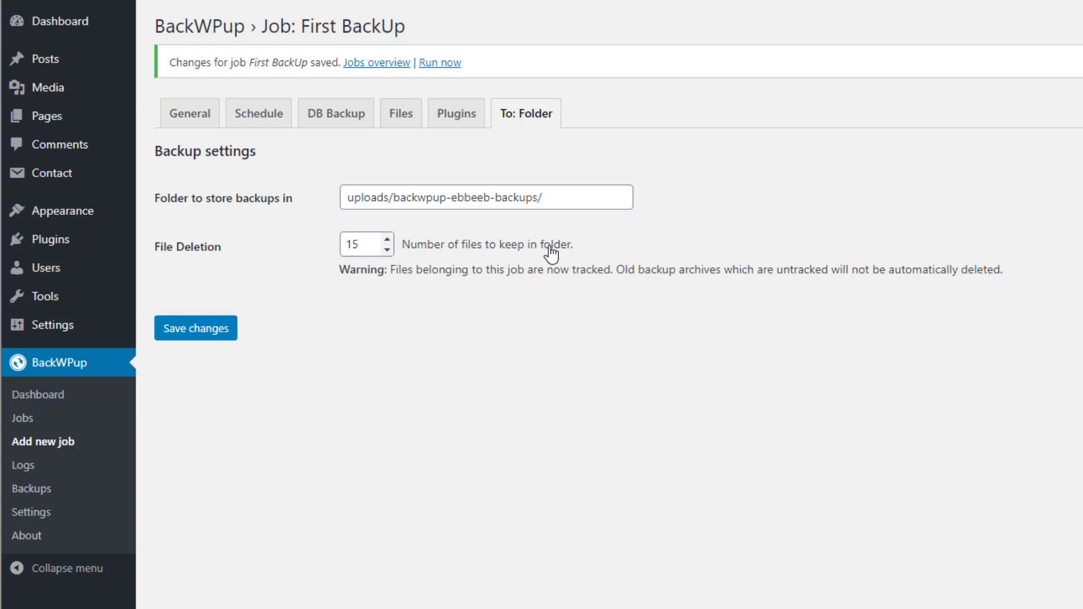
drag(354, 244, 336, 244)
click(390, 346)
click(193, 333)
click(374, 63)
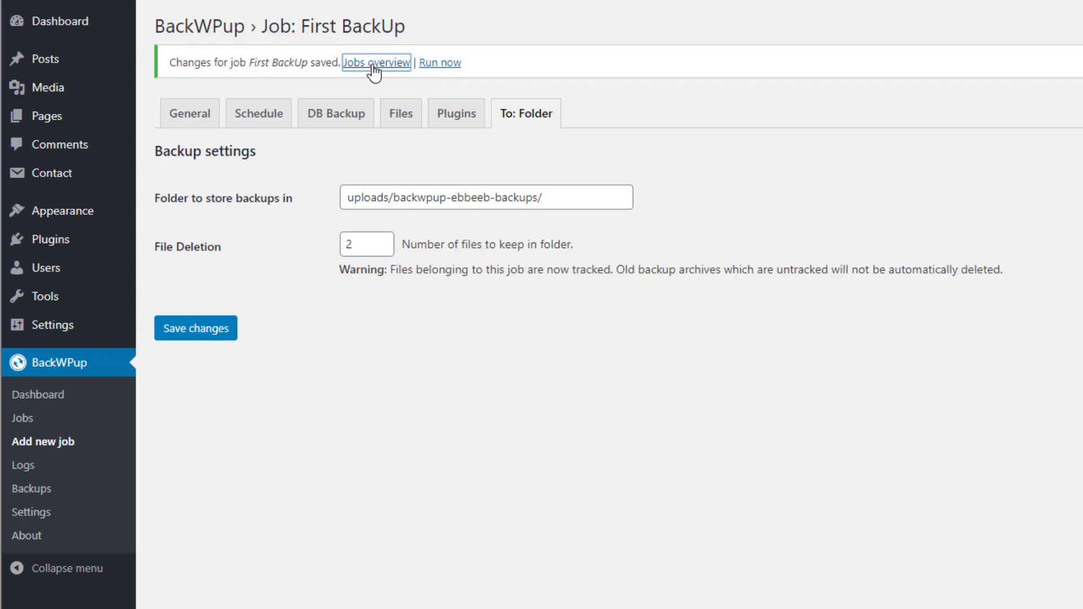
Run First BackUp now and check its log: 13 seconds, 35.95 MB archive, no errors
mouse_move(331, 124)
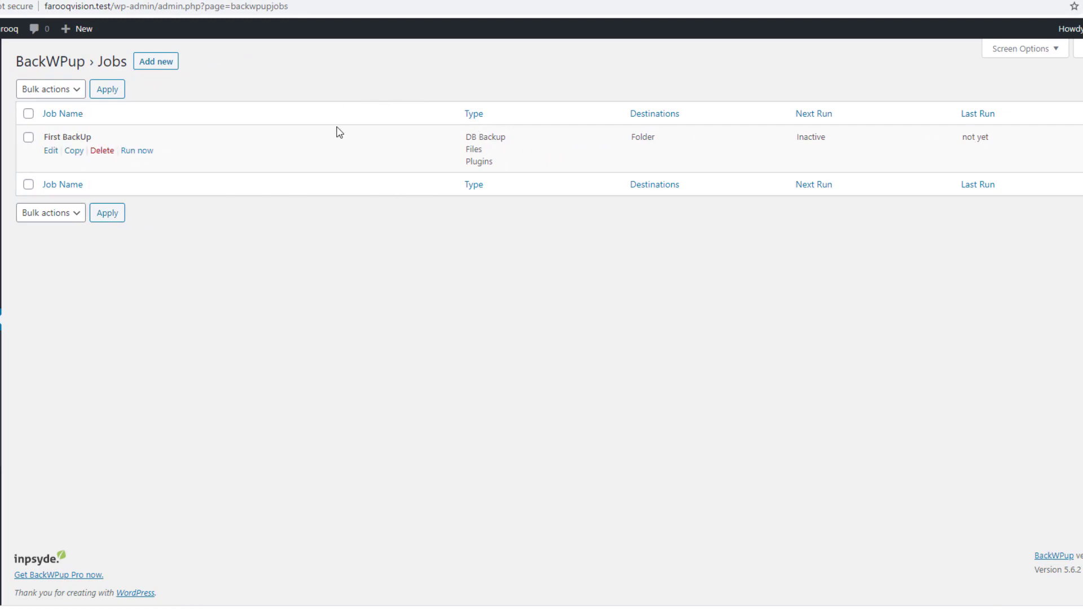
click(139, 156)
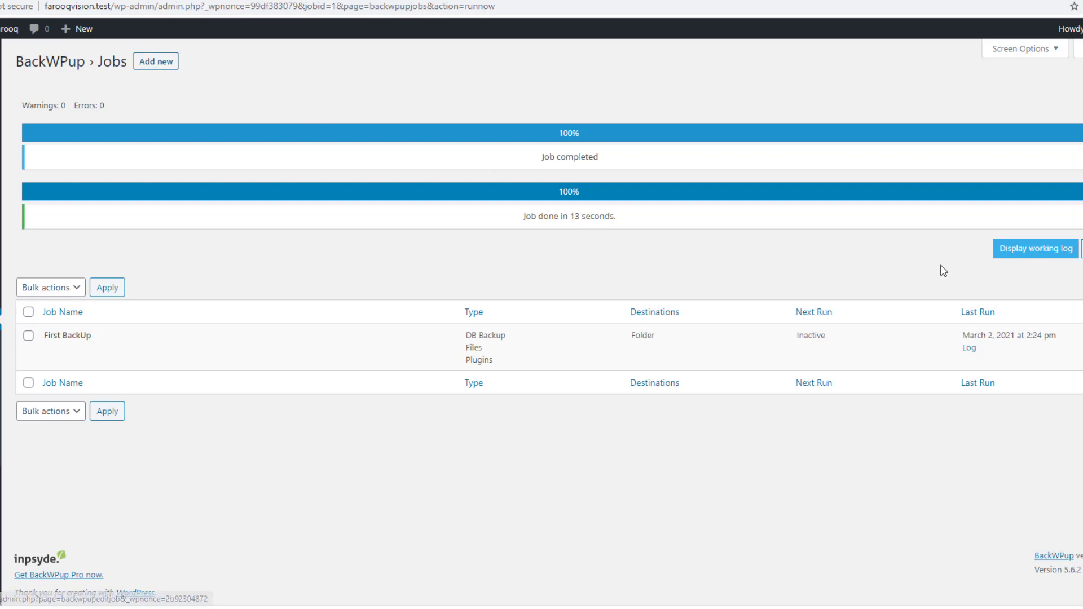
click(1044, 254)
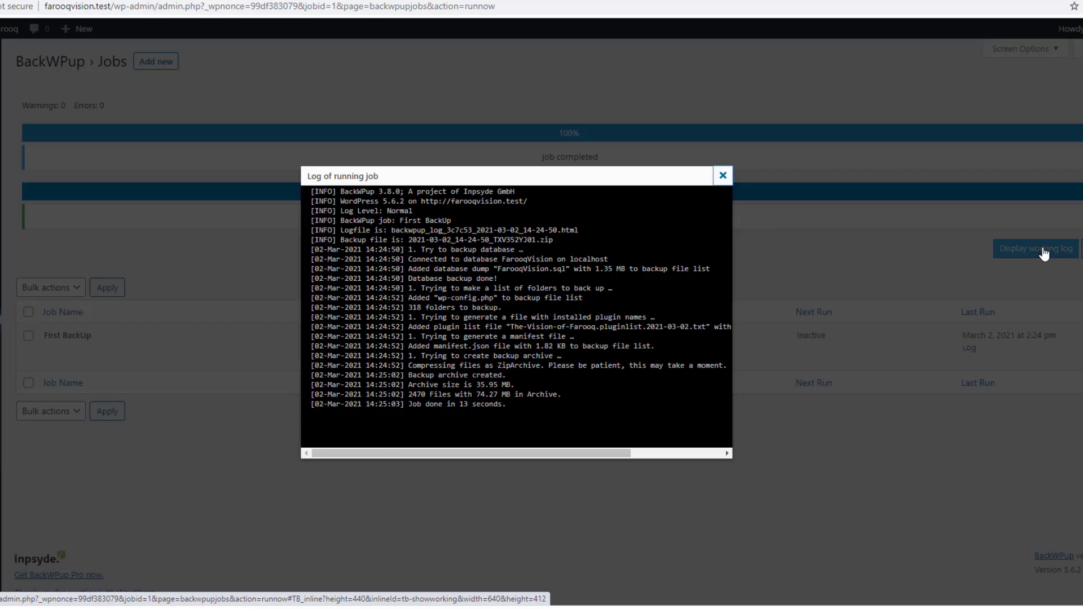
click(722, 177)
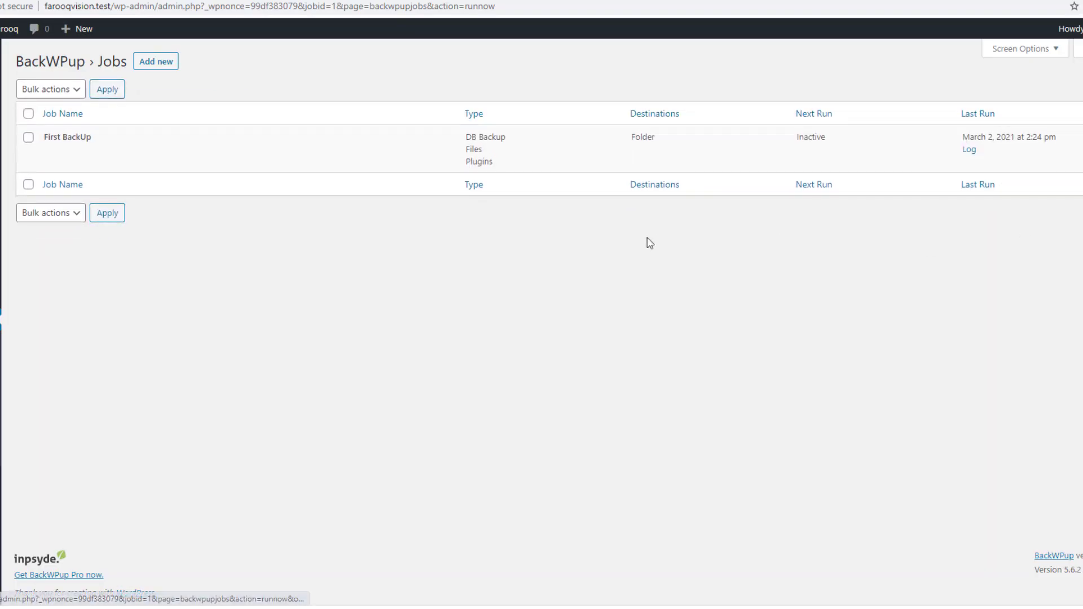
Select First BackUp on the Jobs page and review its bulk actions without applying any
mouse_move(79, 151)
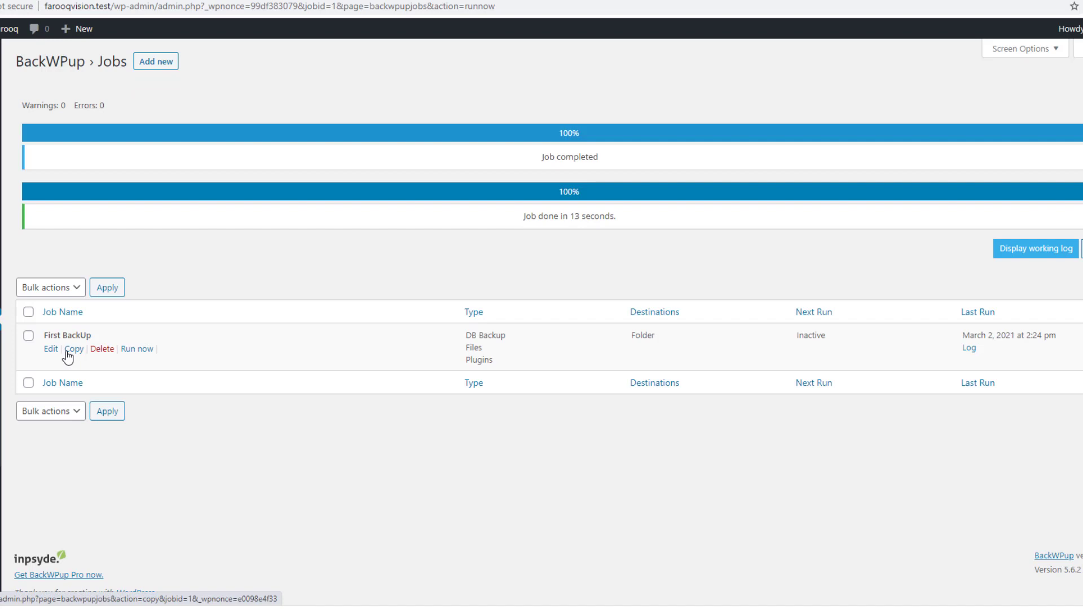
click(28, 337)
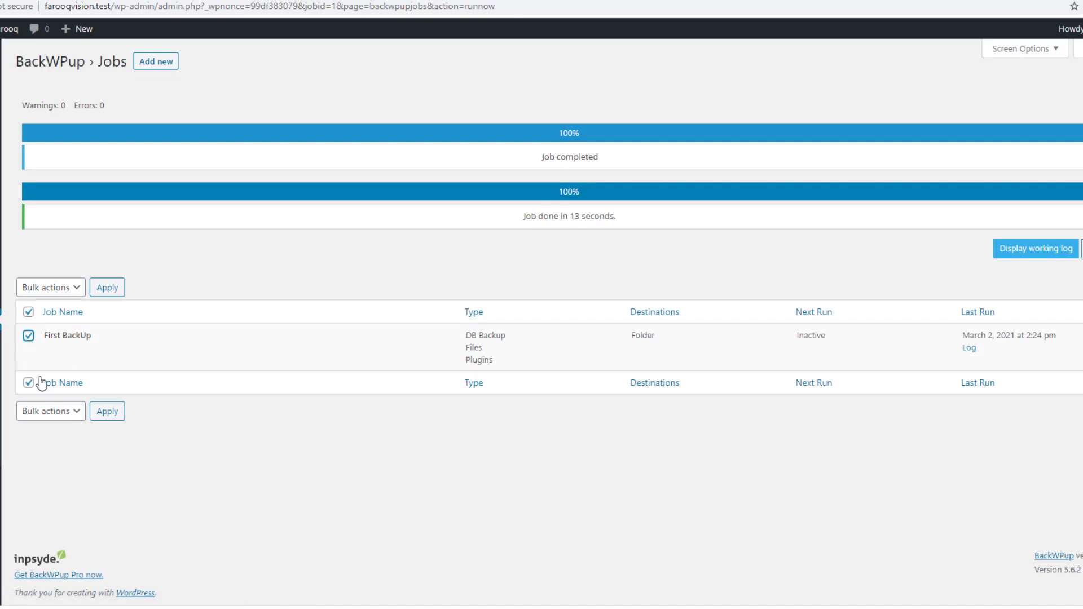
click(55, 416)
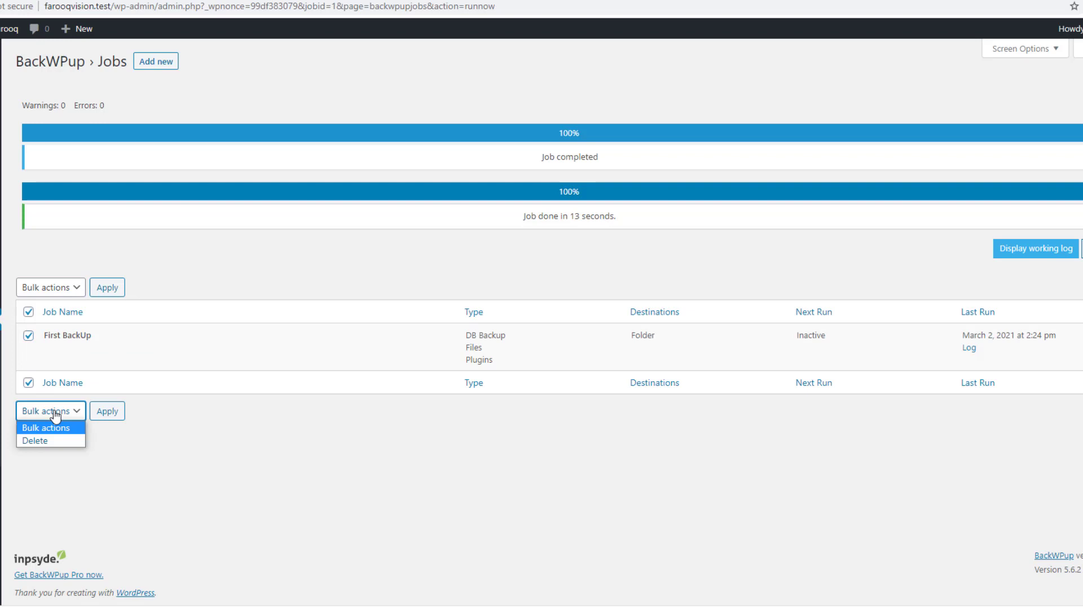
click(54, 416)
click(224, 438)
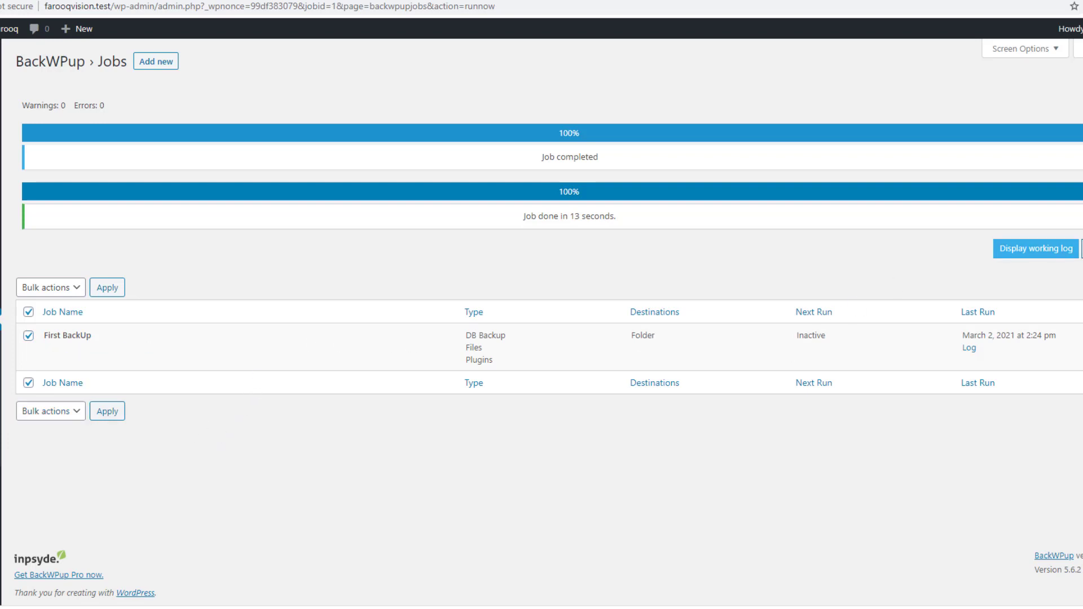
click(1082, 249)
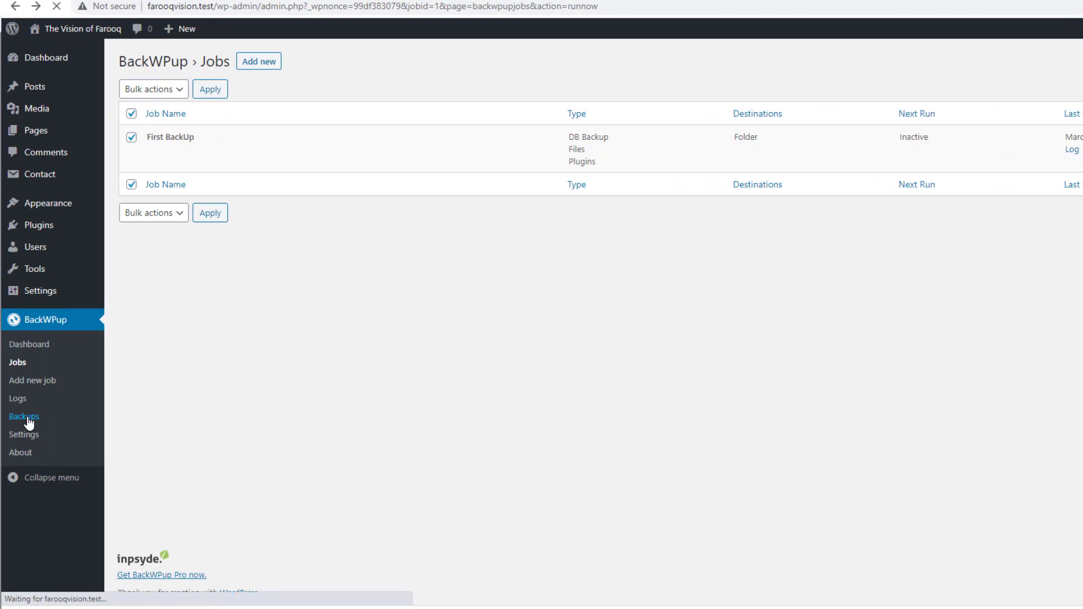
Inspect the stored zip archive and its backup folder path in Backups, leaving nothing selected
click(28, 418)
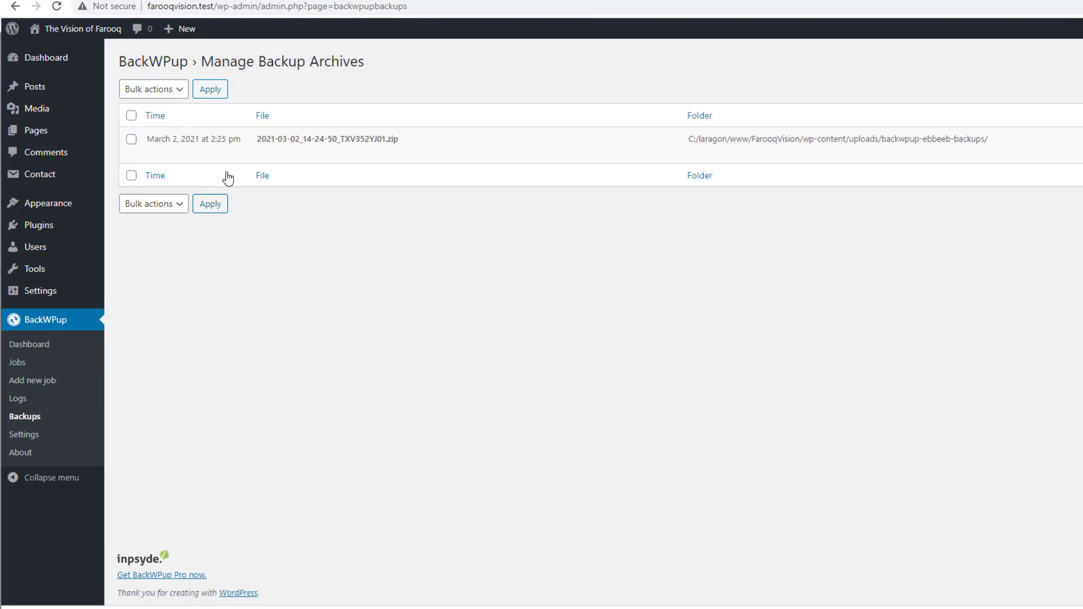
mouse_move(193, 138)
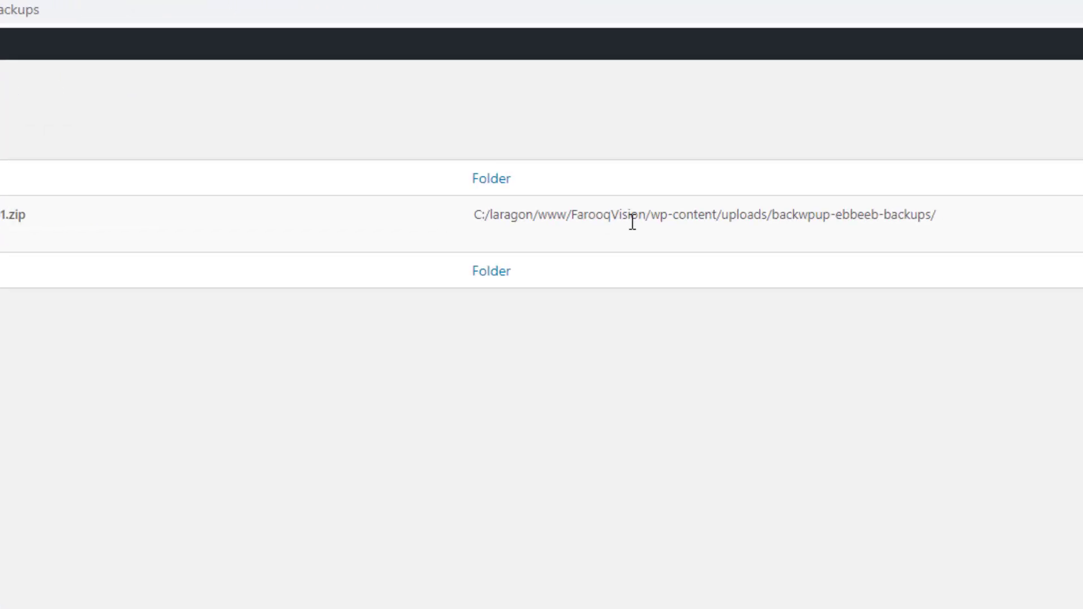
drag(792, 215, 1011, 230)
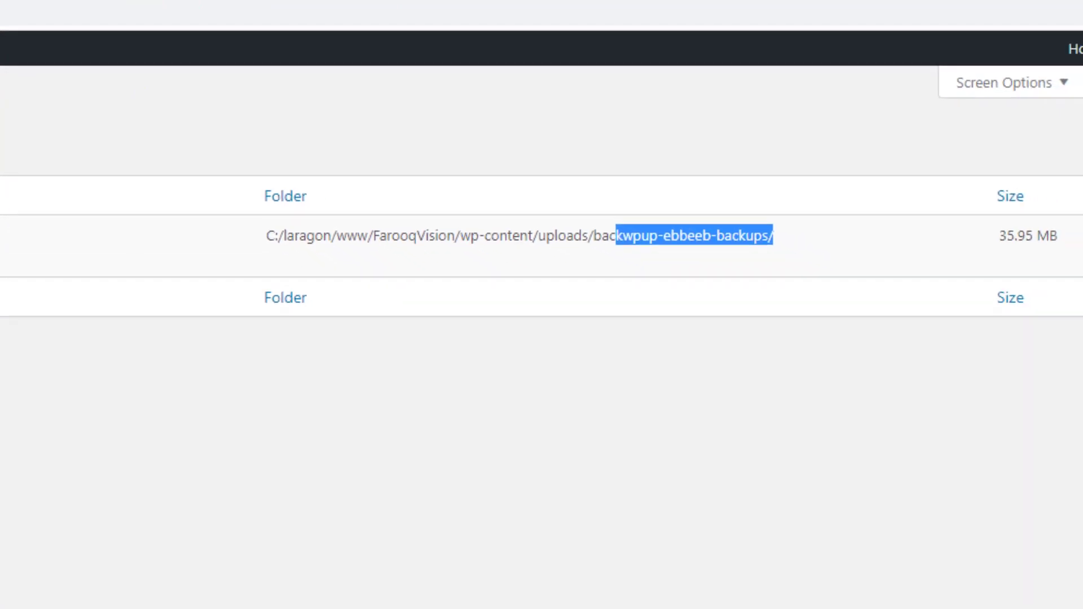
click(82, 153)
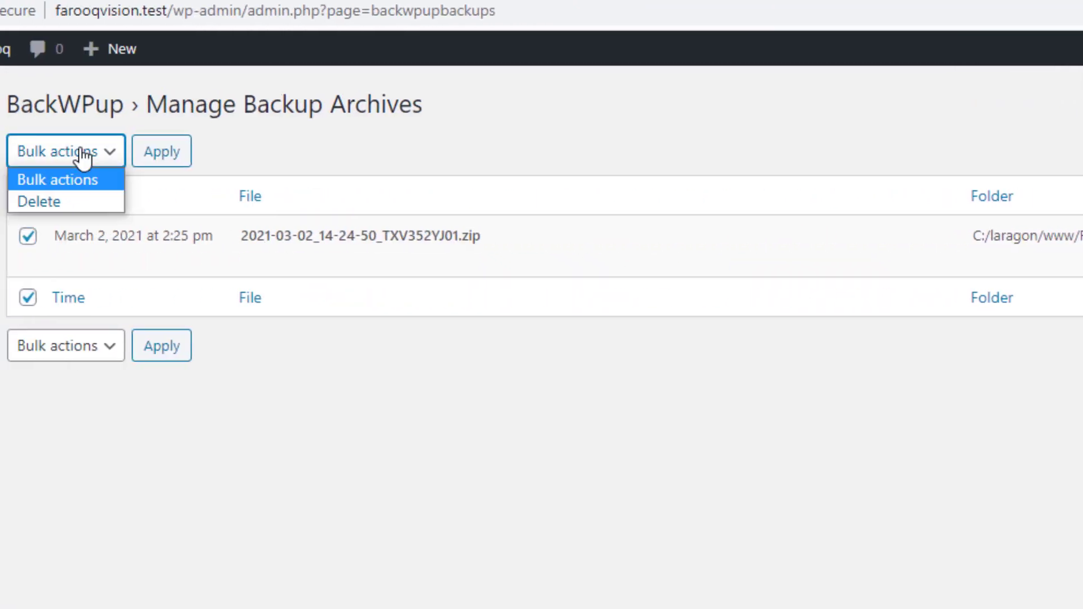
click(84, 157)
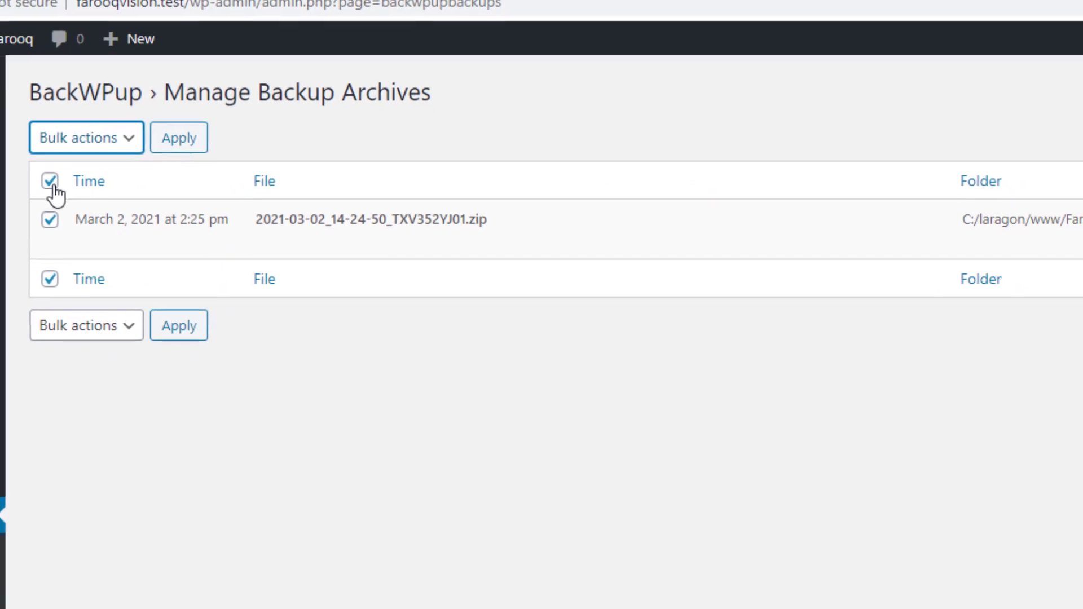
click(27, 196)
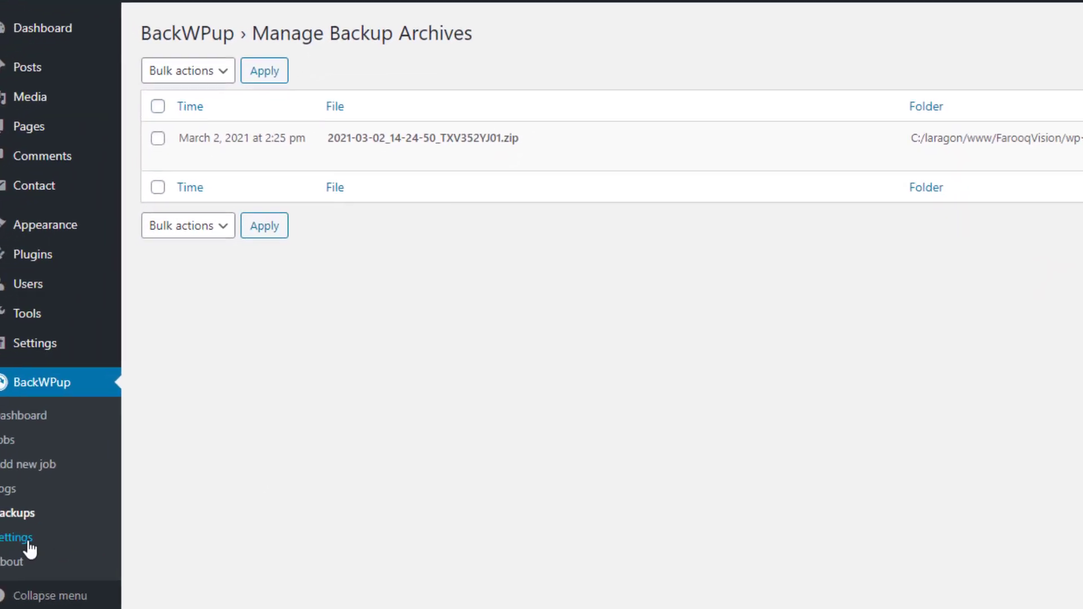
click(46, 520)
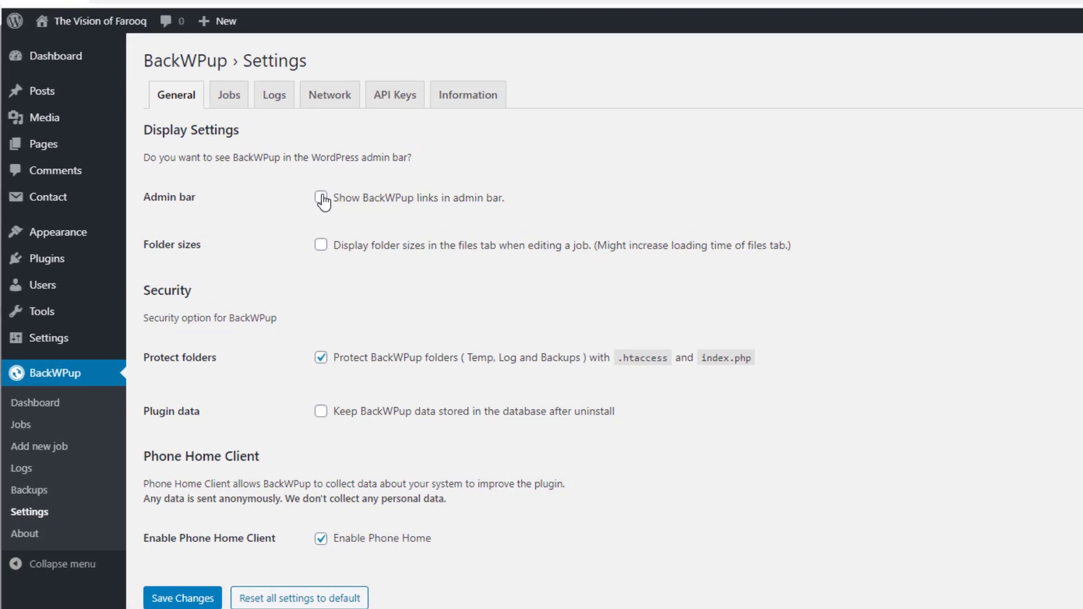
Enable BackWPup links in the admin bar, save, and preview the new admin-bar menu
click(321, 198)
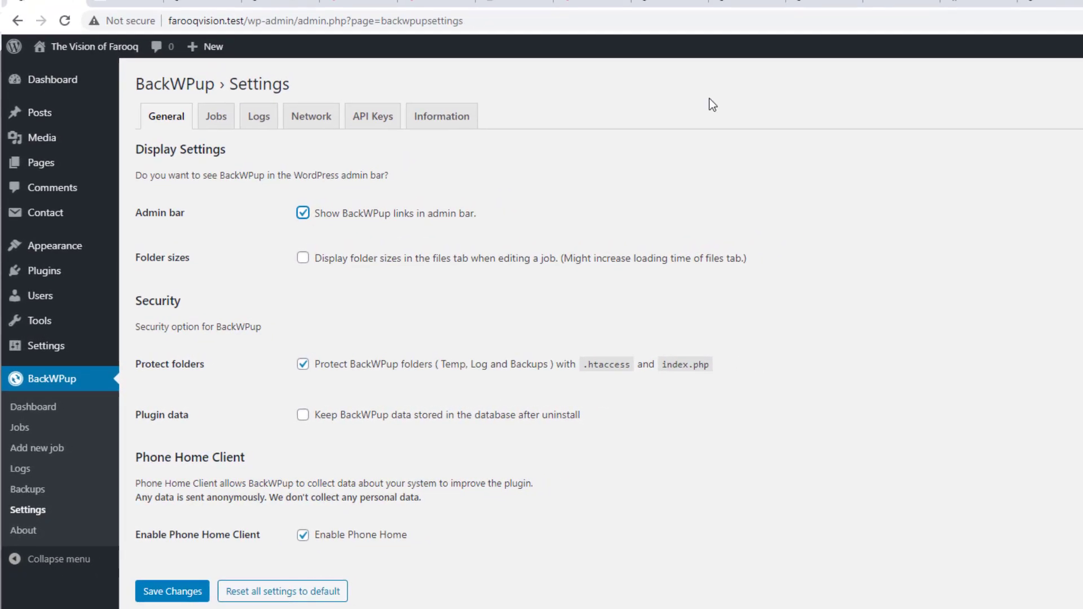
click(176, 592)
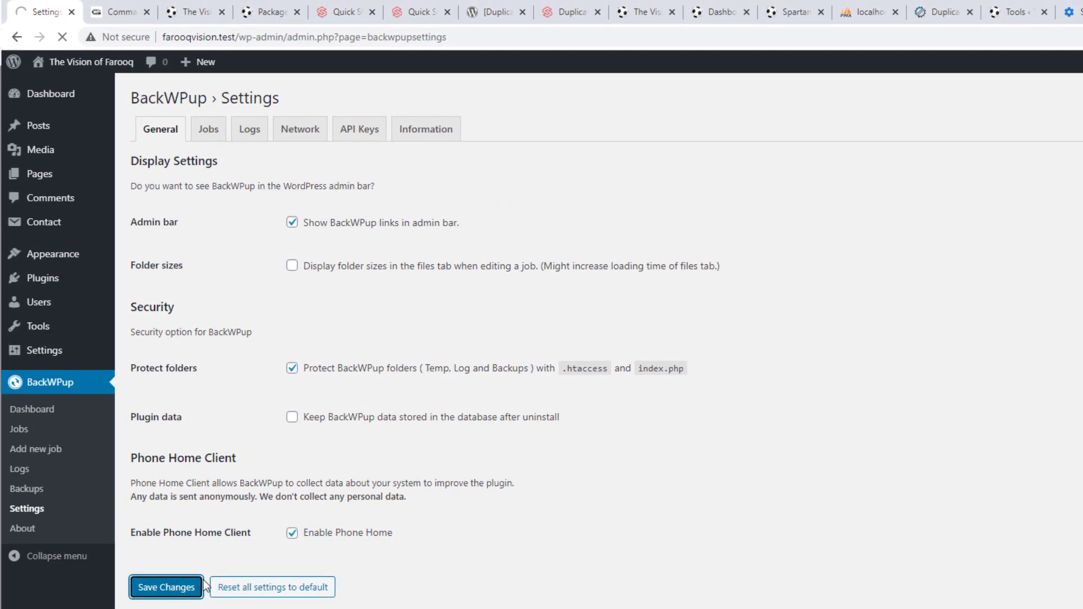
mouse_move(233, 63)
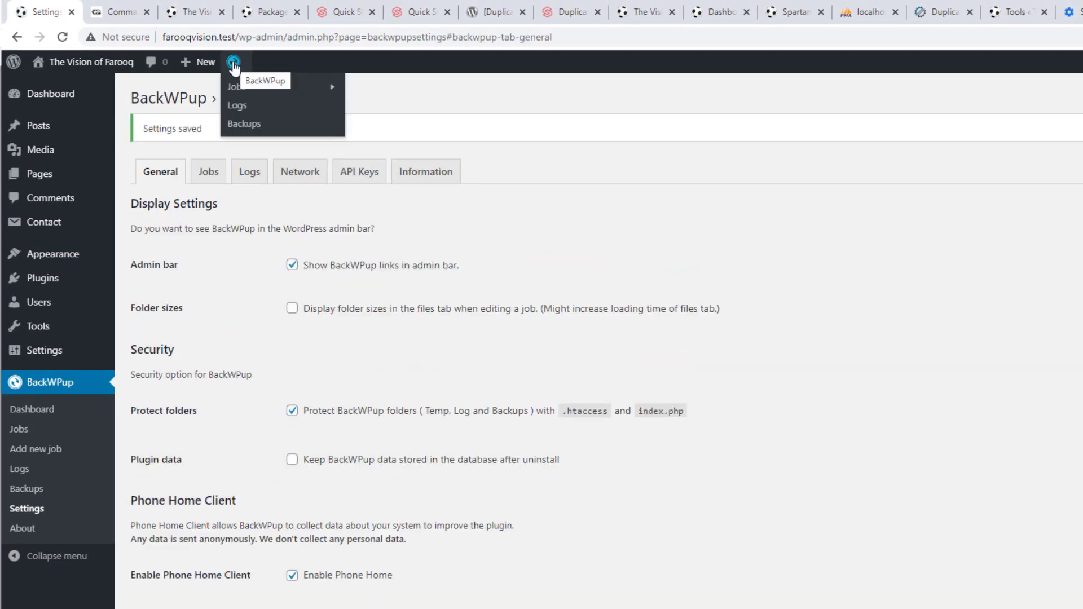
mouse_move(243, 88)
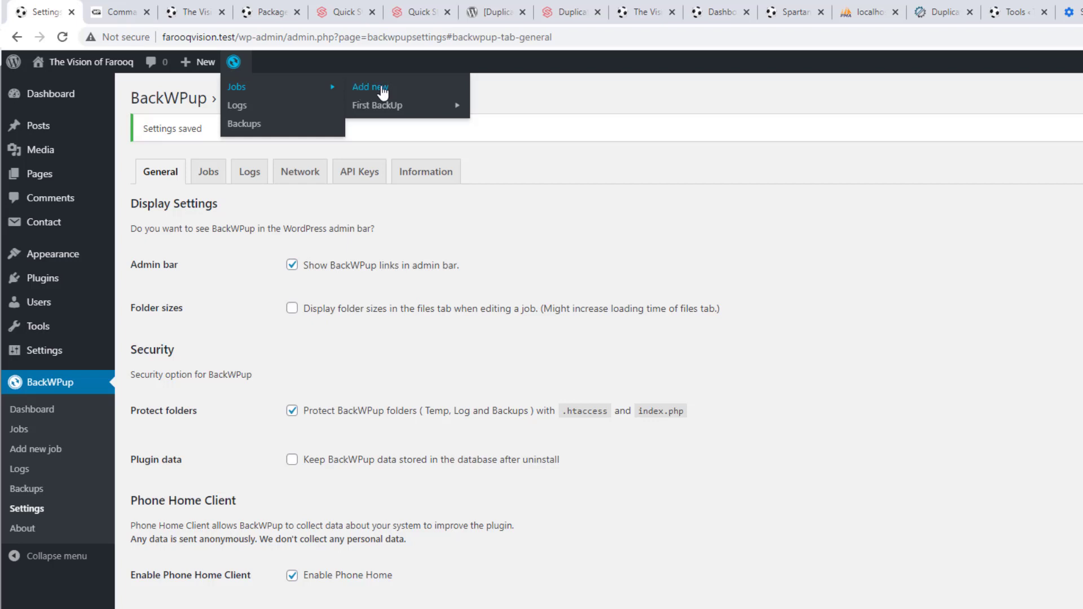
mouse_move(382, 106)
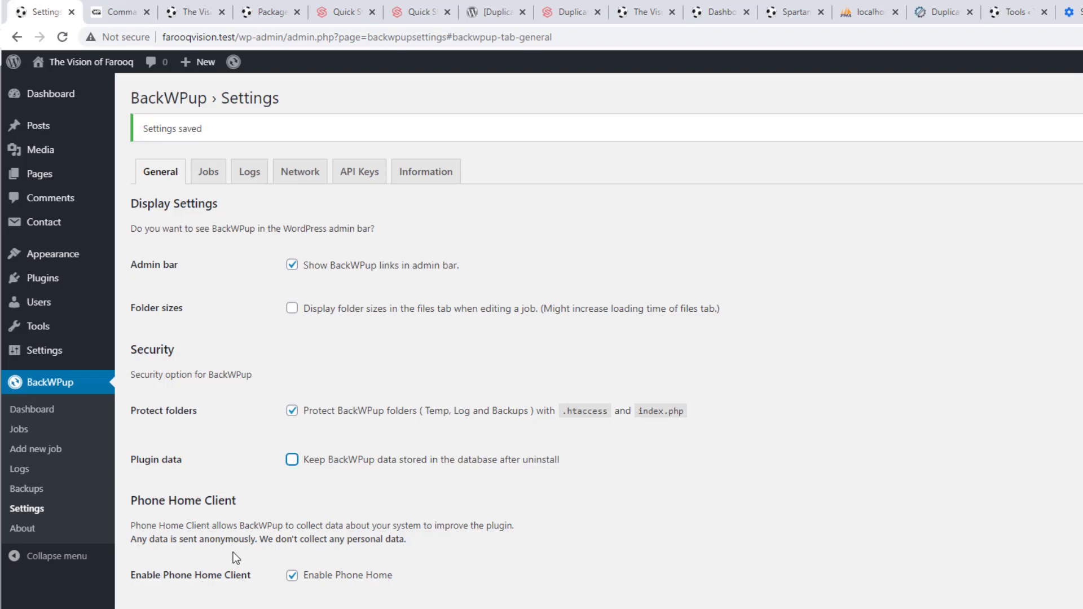
Review BackWPup's job settings, leaving Phone Home on and server load reduction disabled
click(292, 576)
click(292, 575)
click(206, 174)
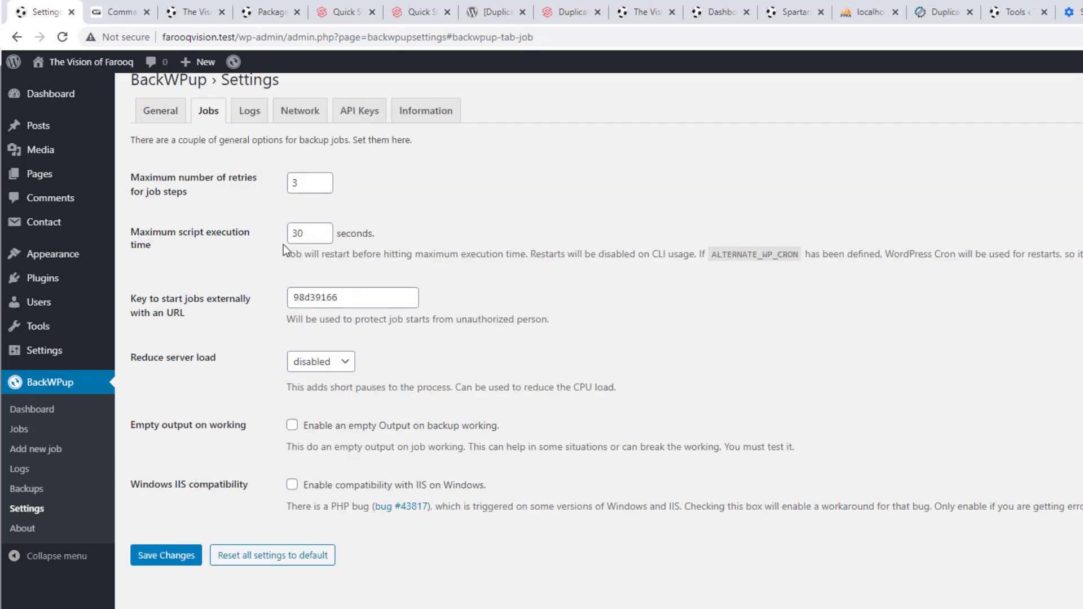
drag(308, 237, 254, 225)
click(330, 367)
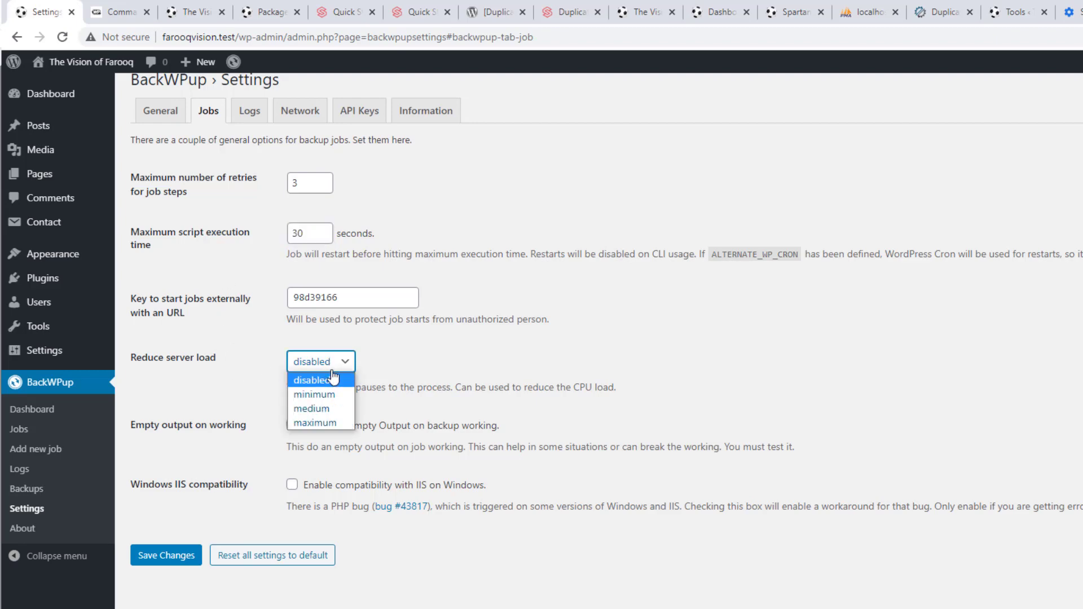
click(312, 380)
click(534, 356)
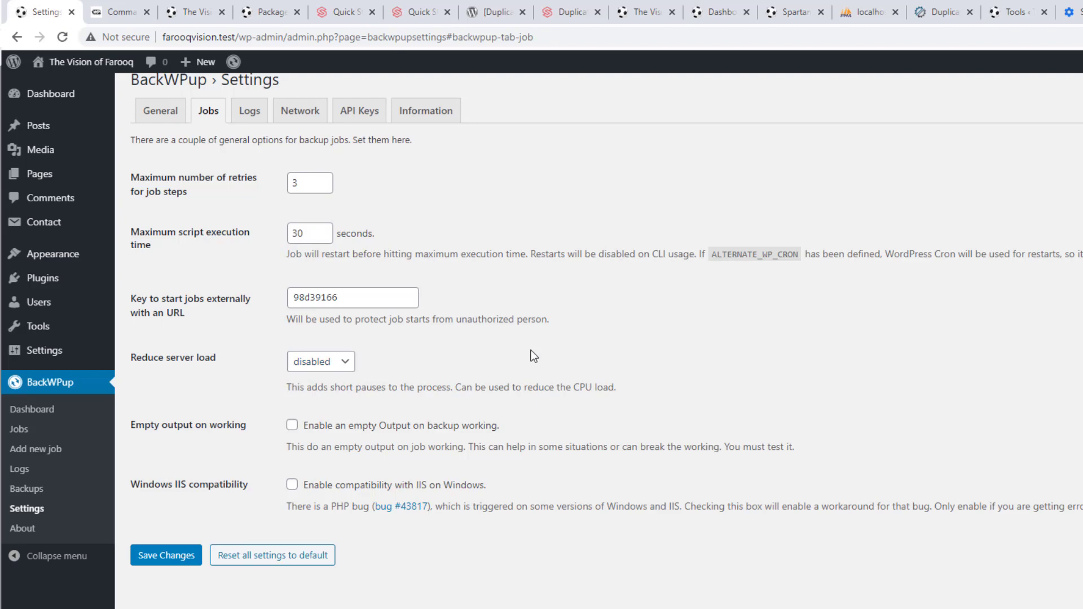
scroll(534, 356, up, 1)
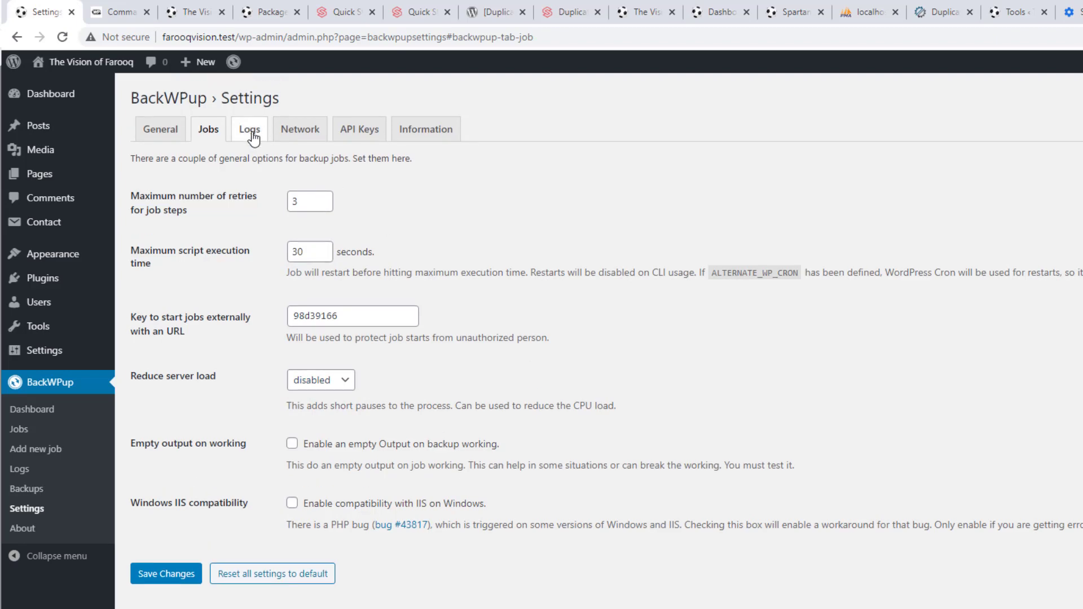
Look through the Logs, Network, API Keys and Information settings tabs without changes
click(251, 134)
click(312, 134)
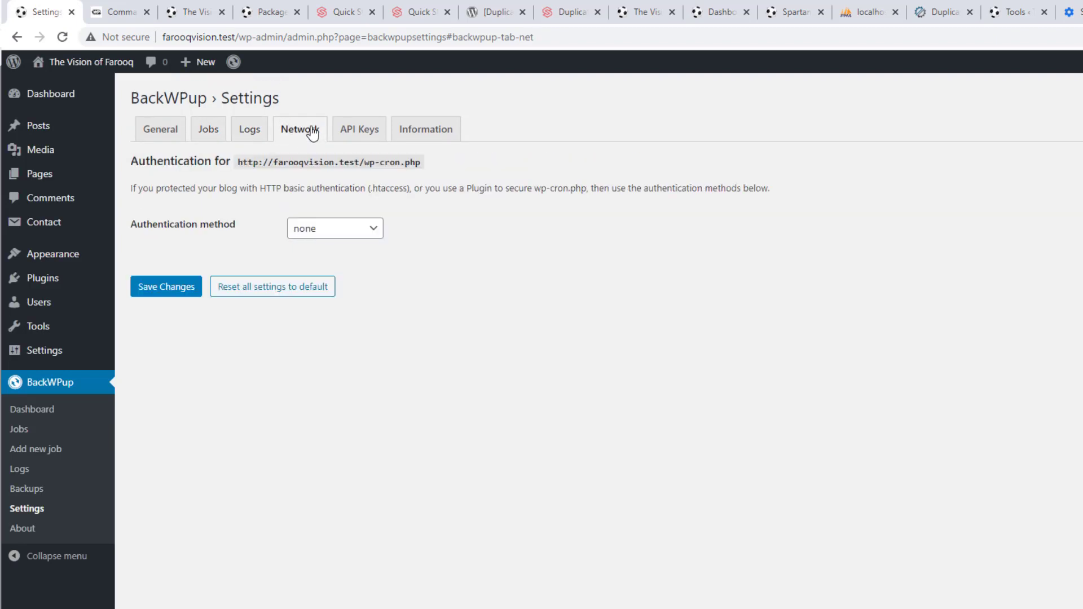
click(366, 135)
click(433, 133)
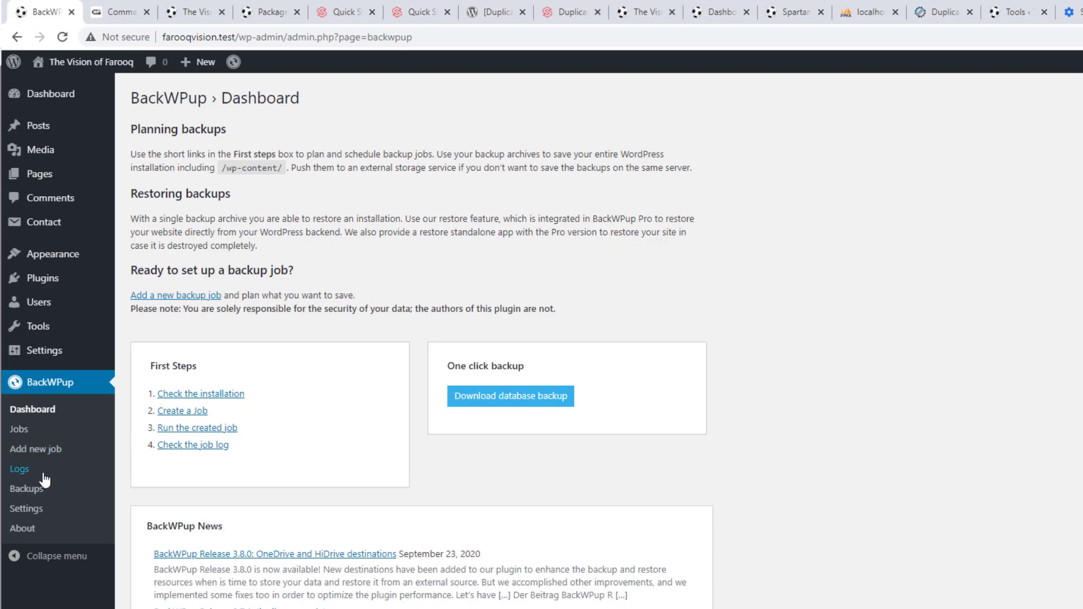
From the BackWPup Jobs list, follow the job's Download link to its backup archives
click(32, 431)
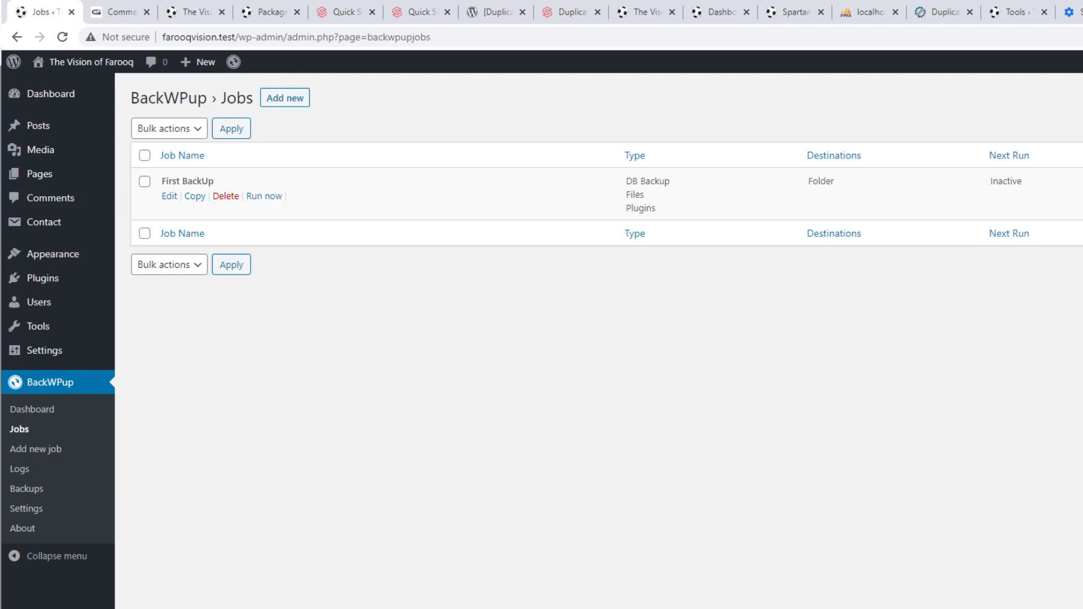
click(1008, 213)
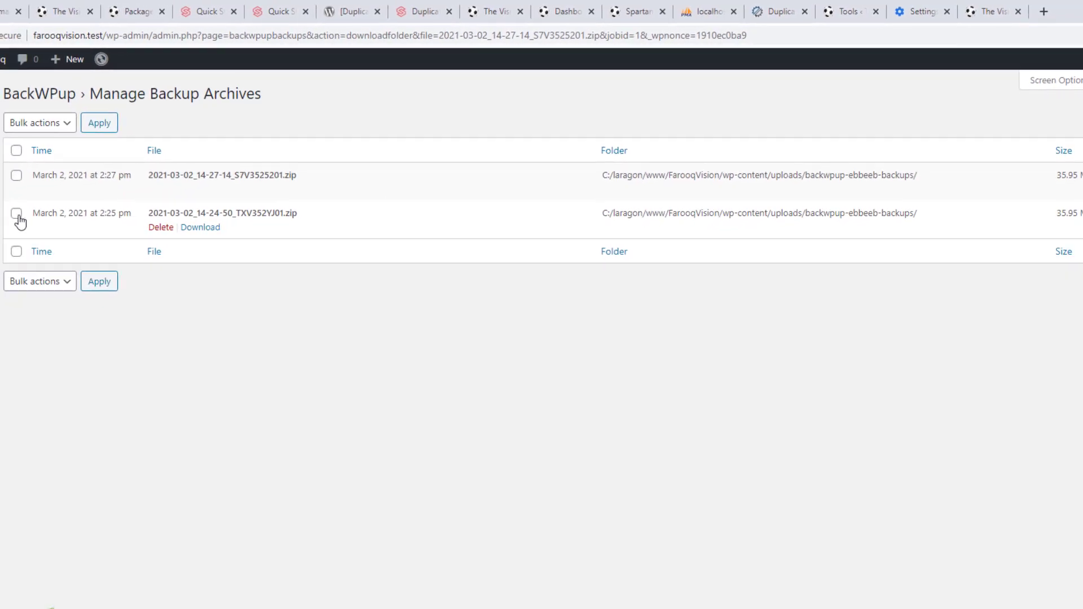
Bulk-delete the older archive and download the remaining 2021-03-02_14-27-14_S7V3525201.zip backup
click(4, 218)
click(25, 126)
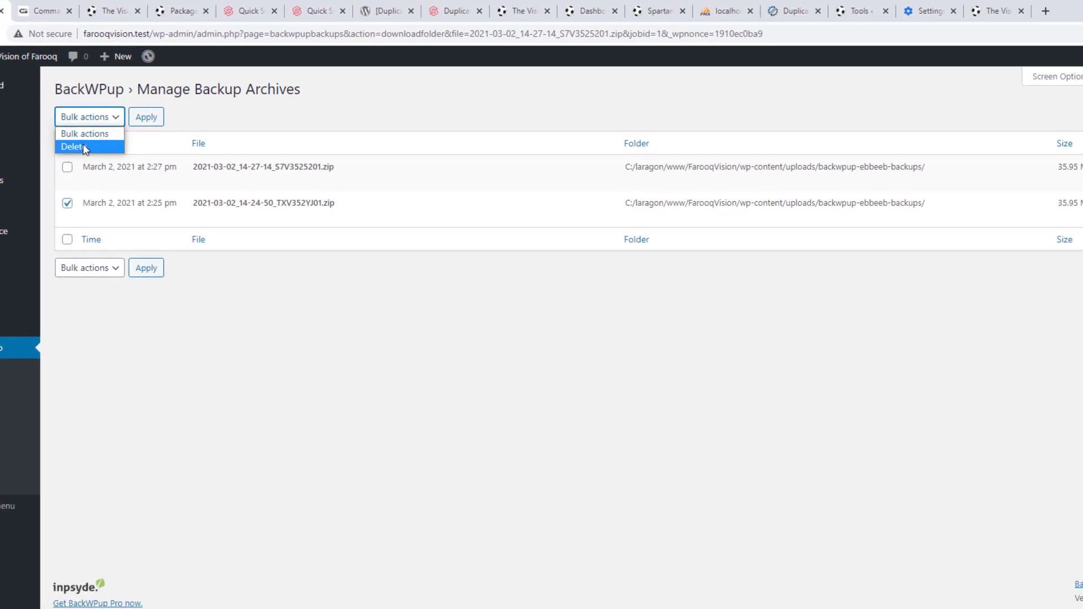
click(83, 145)
click(143, 118)
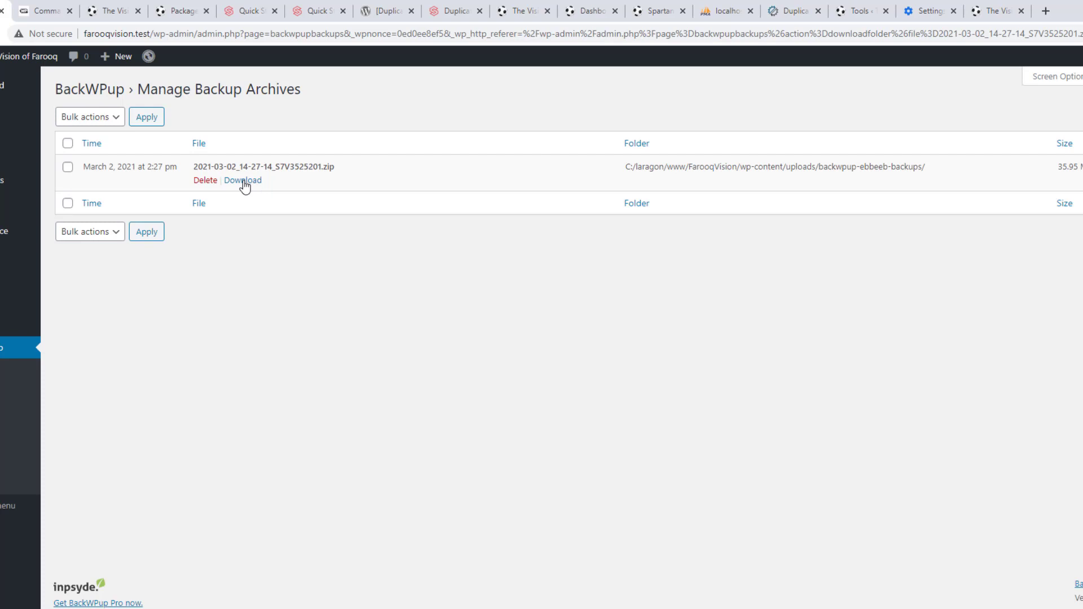
click(243, 181)
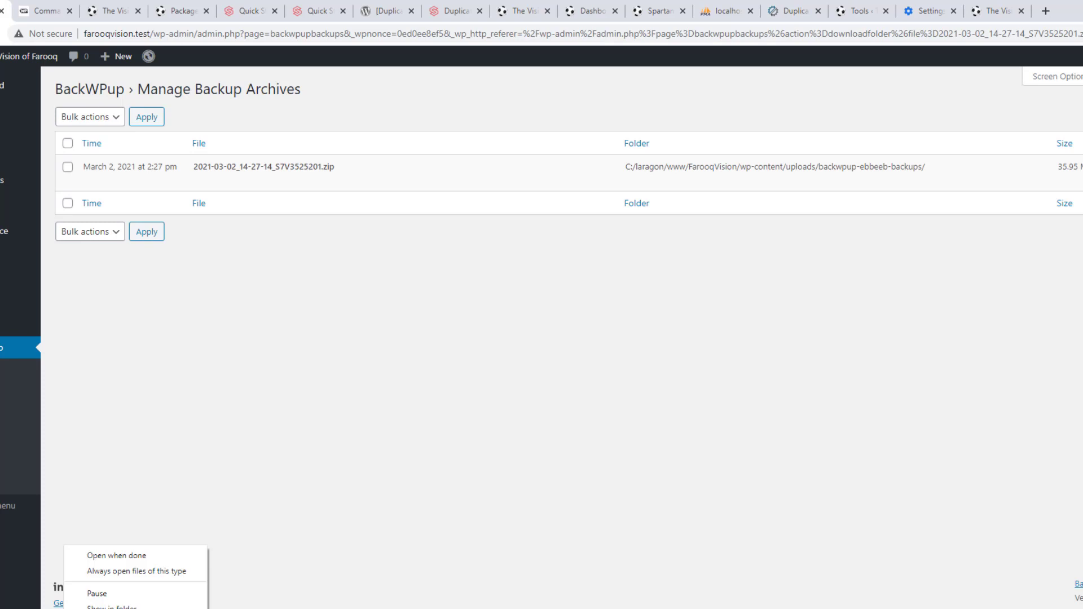
Extract the downloaded backup zip in Downloads with 7-Zip and open the extracted folder
click(113, 607)
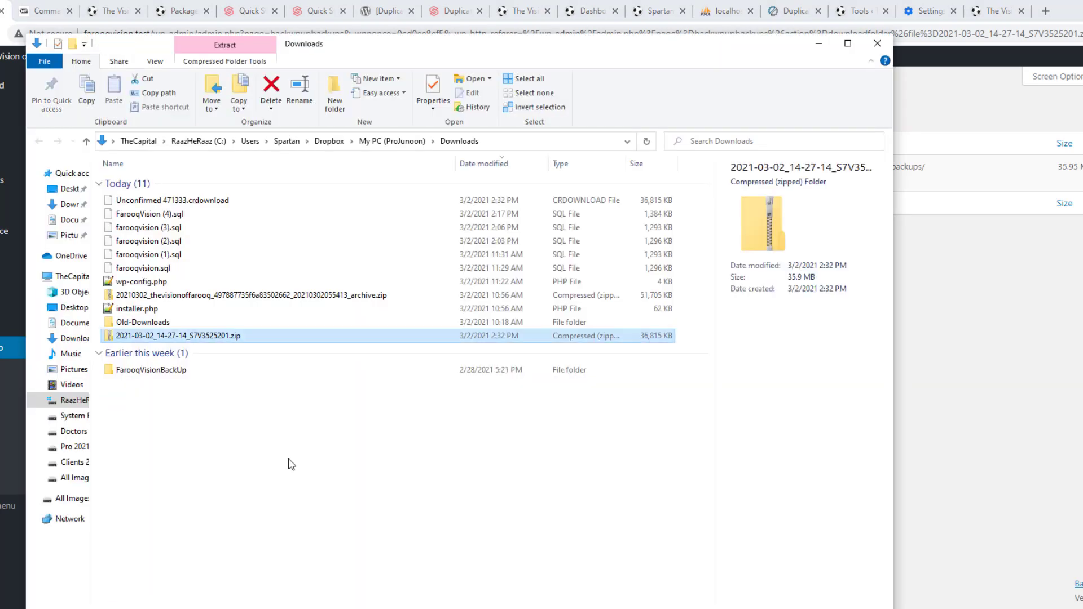
right_click(224, 341)
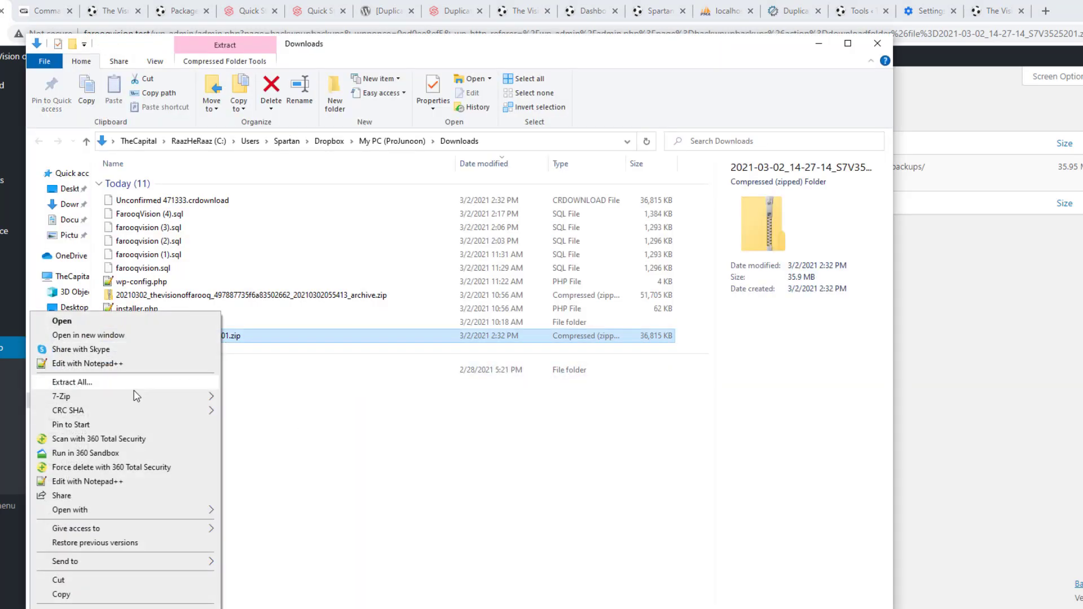
mouse_move(164, 396)
click(329, 455)
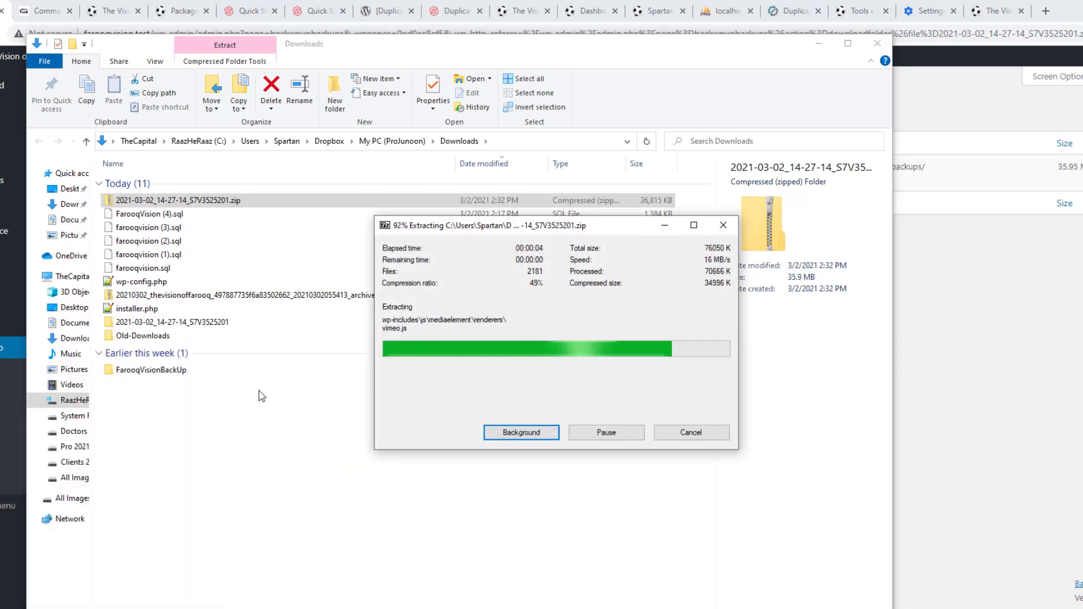
double_click(224, 328)
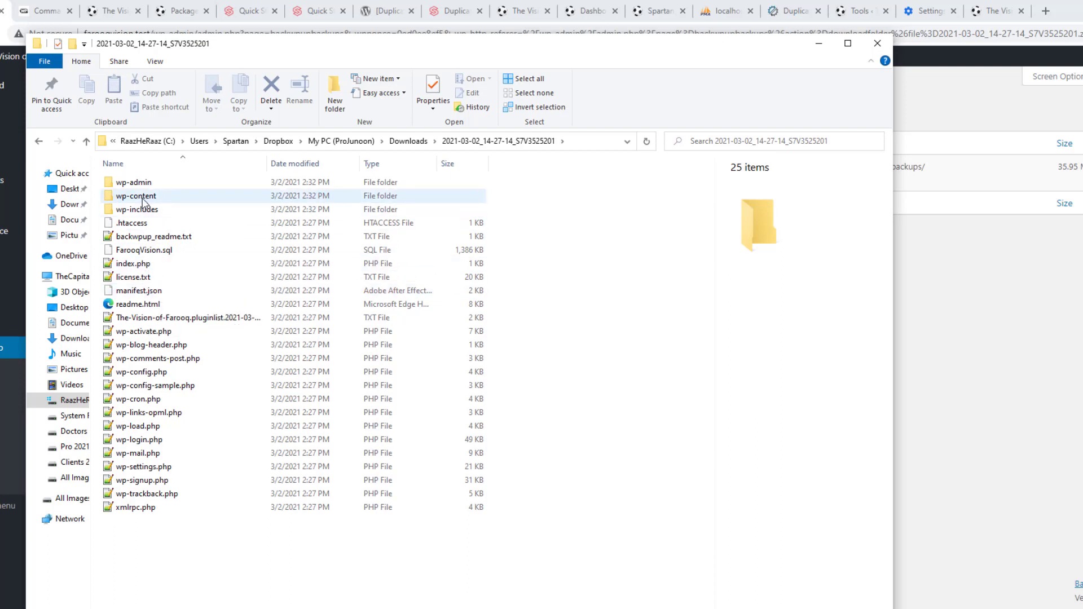
Browse the wp-content themes and plugins folders, select FarooqVision.sql, then return to phpMyAdmin
double_click(143, 197)
double_click(143, 200)
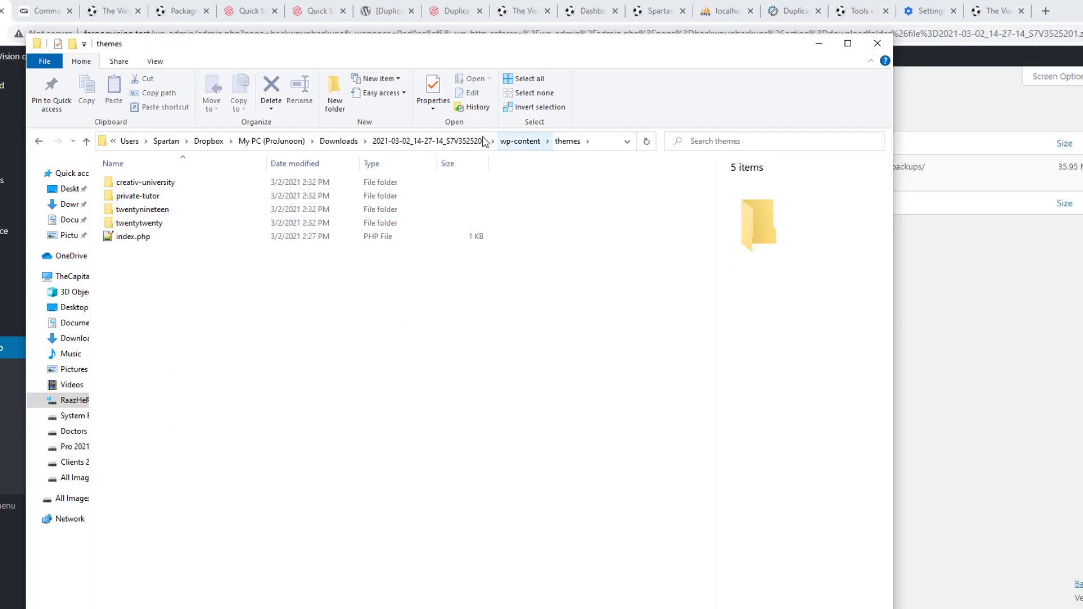
click(516, 142)
click(129, 186)
double_click(129, 185)
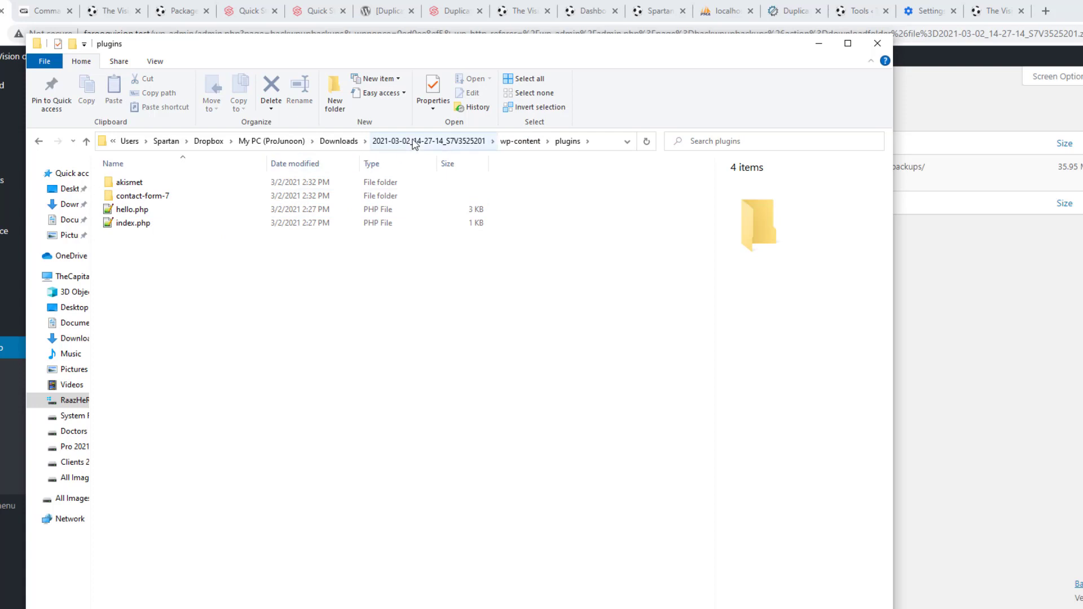
click(417, 141)
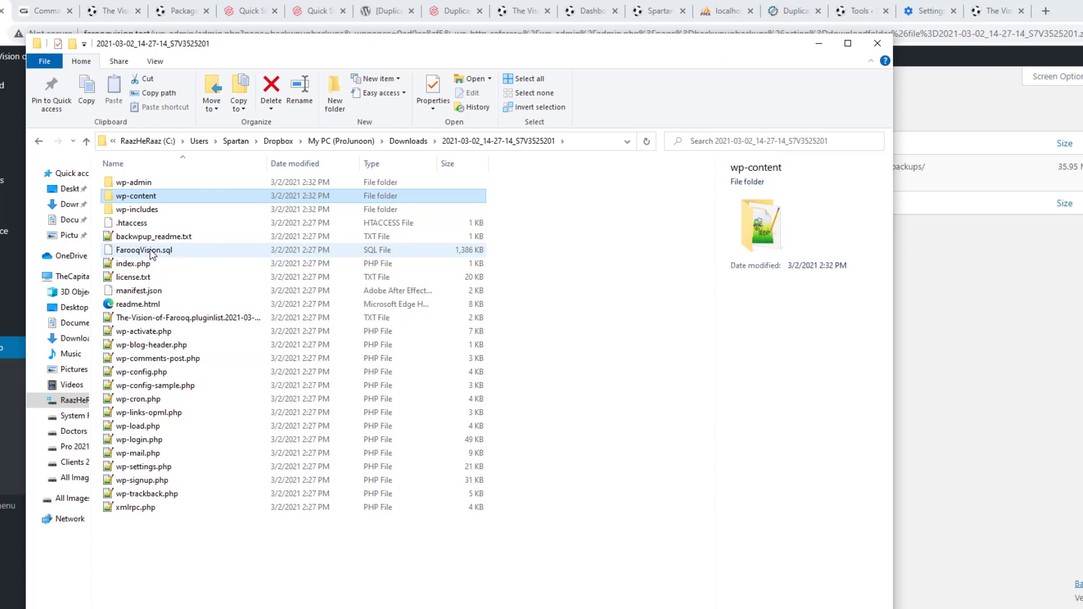
click(151, 253)
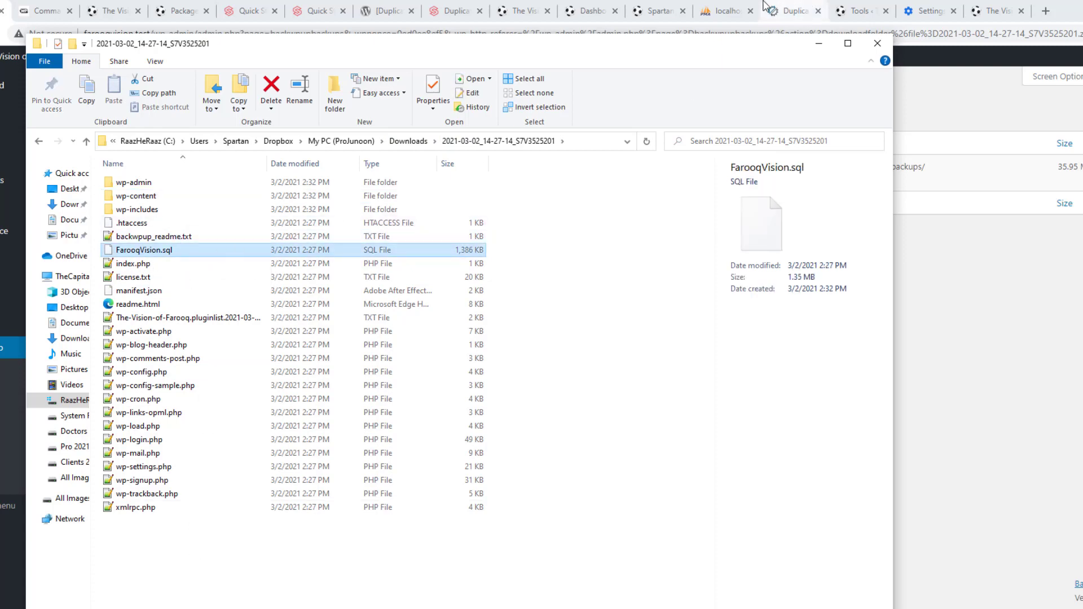
click(729, 8)
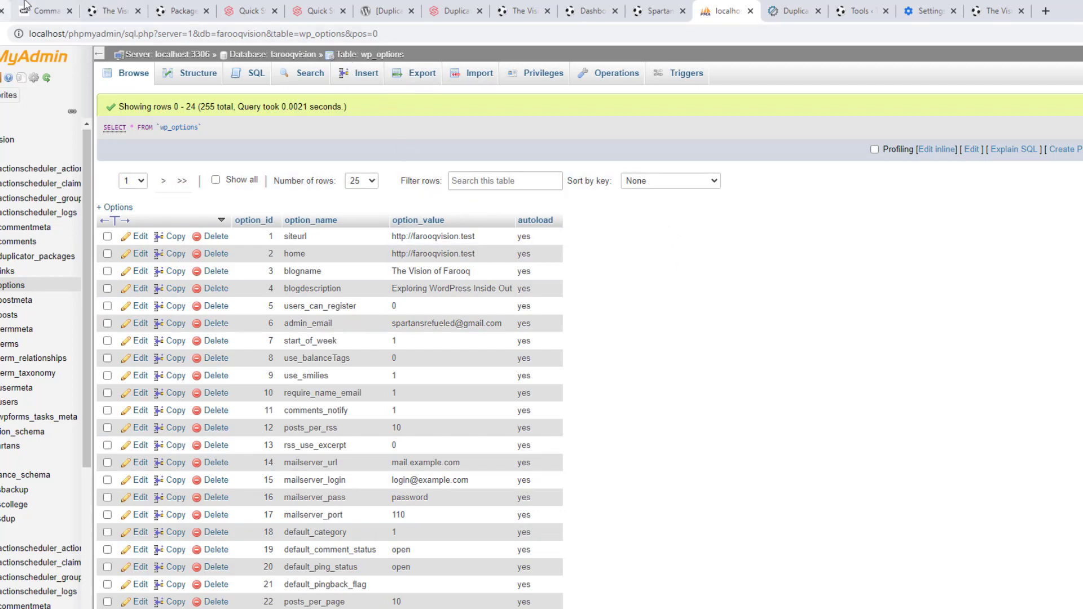
Switch from phpMyAdmin, via the WP-CLI tab, back to BackWPup's Manage Backup Archives tab
click(42, 10)
click(3, 10)
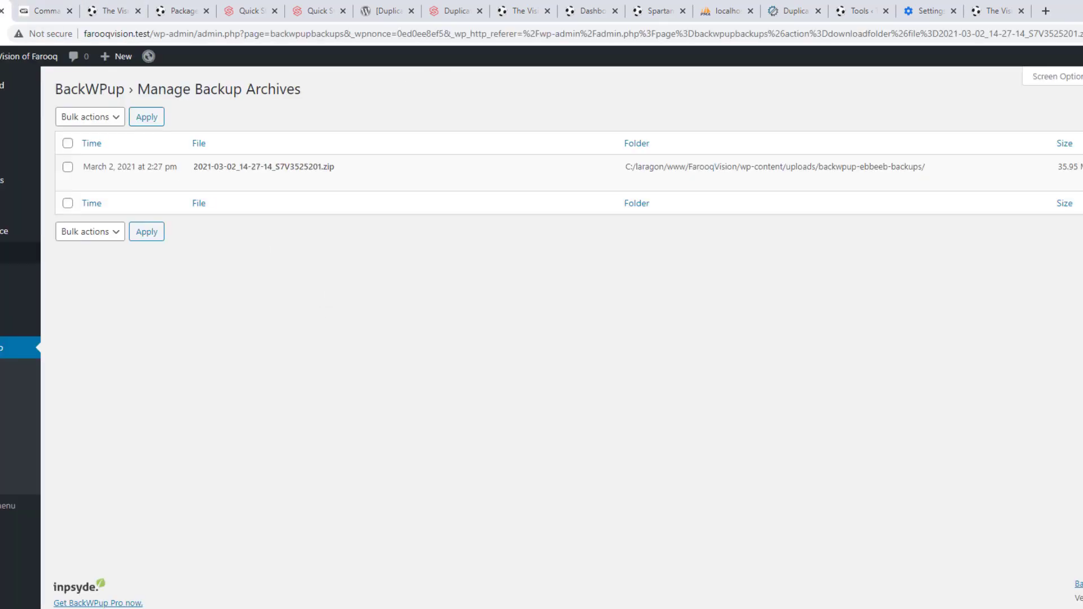
Deactivate the BackWPup plugin on the Installed Plugins page
mouse_move(11, 254)
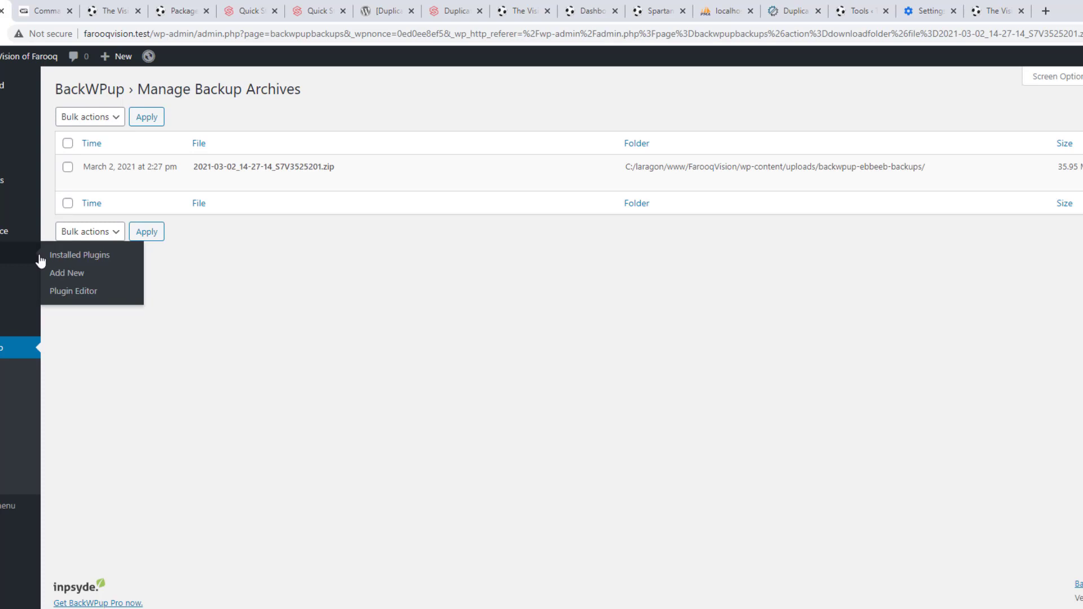
click(82, 257)
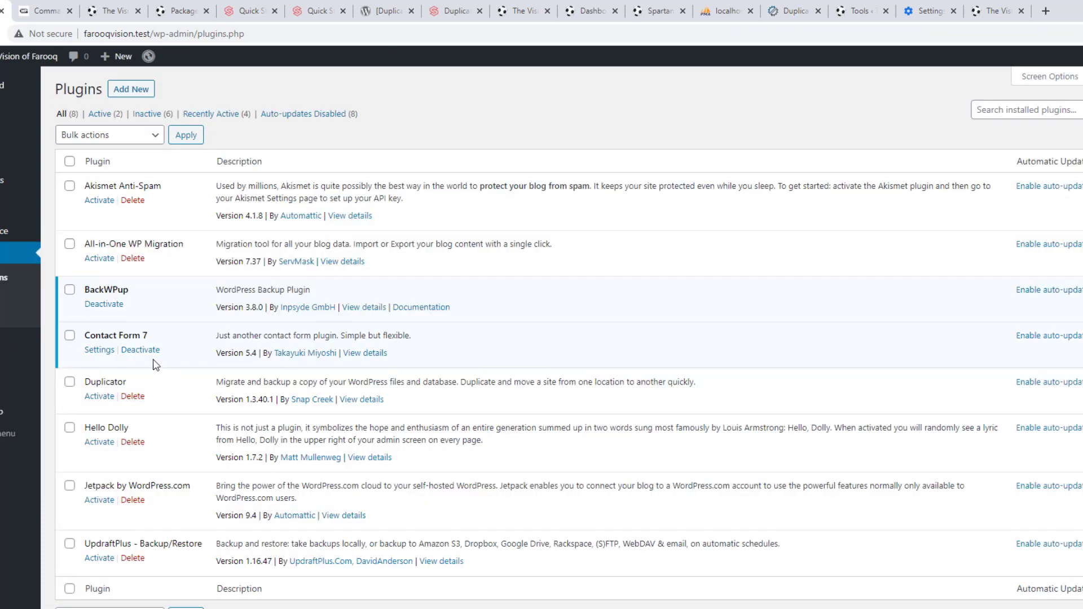
click(107, 308)
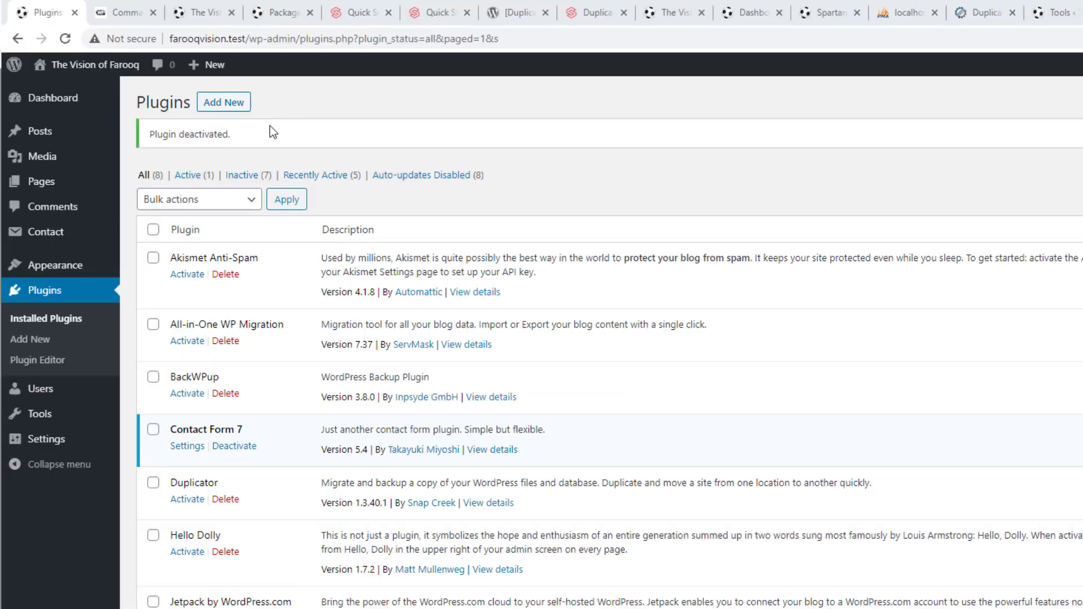
Install and activate the BackupGuard backup and migrate plugin from Add New
click(232, 105)
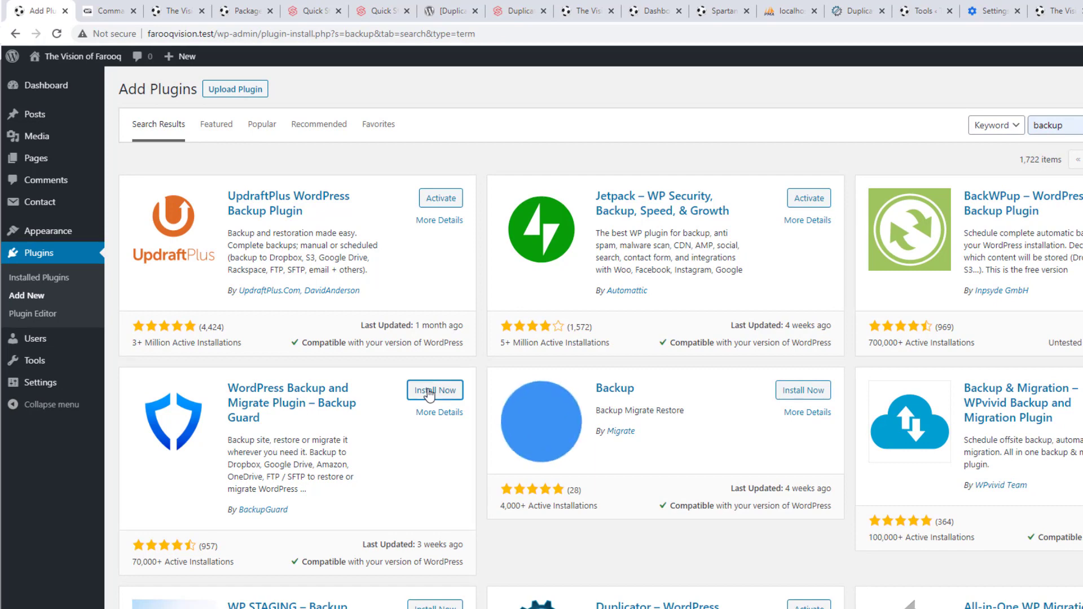
click(429, 392)
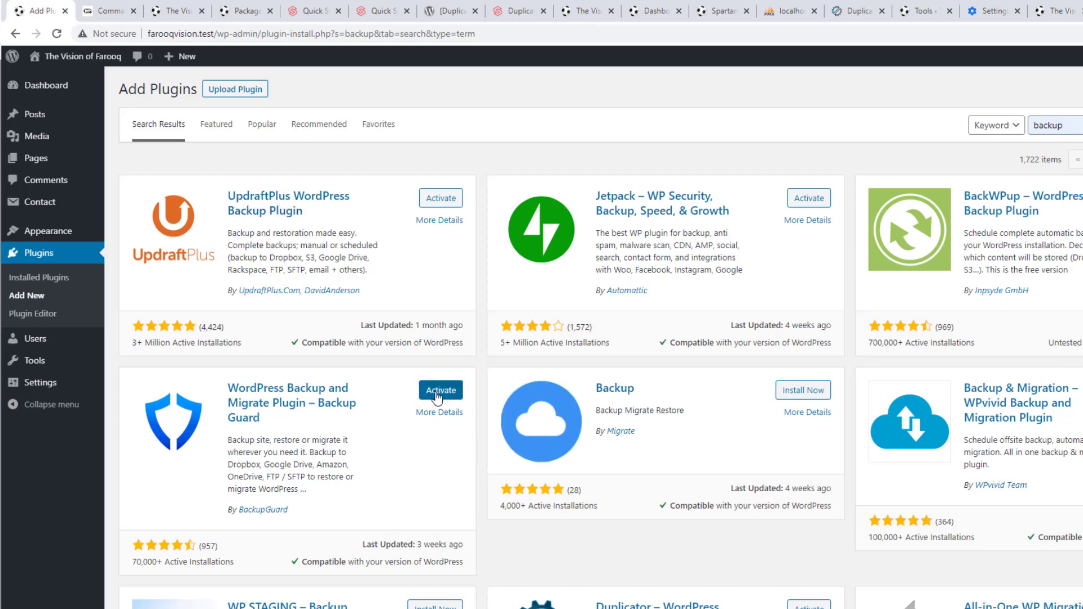
click(438, 397)
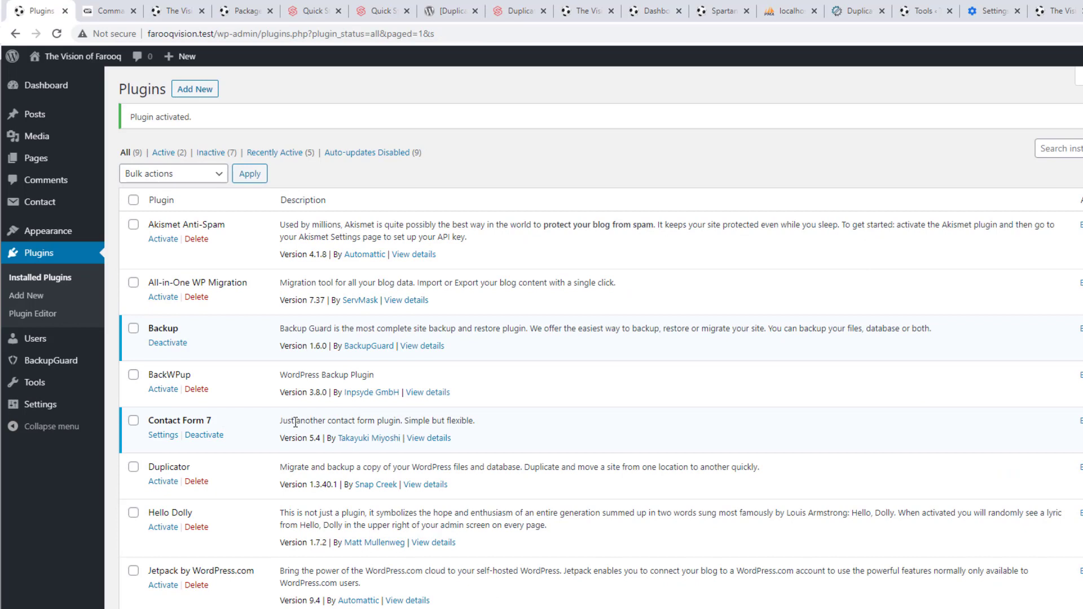
Deactivate the Contact Form 7 plugin
mouse_move(31, 370)
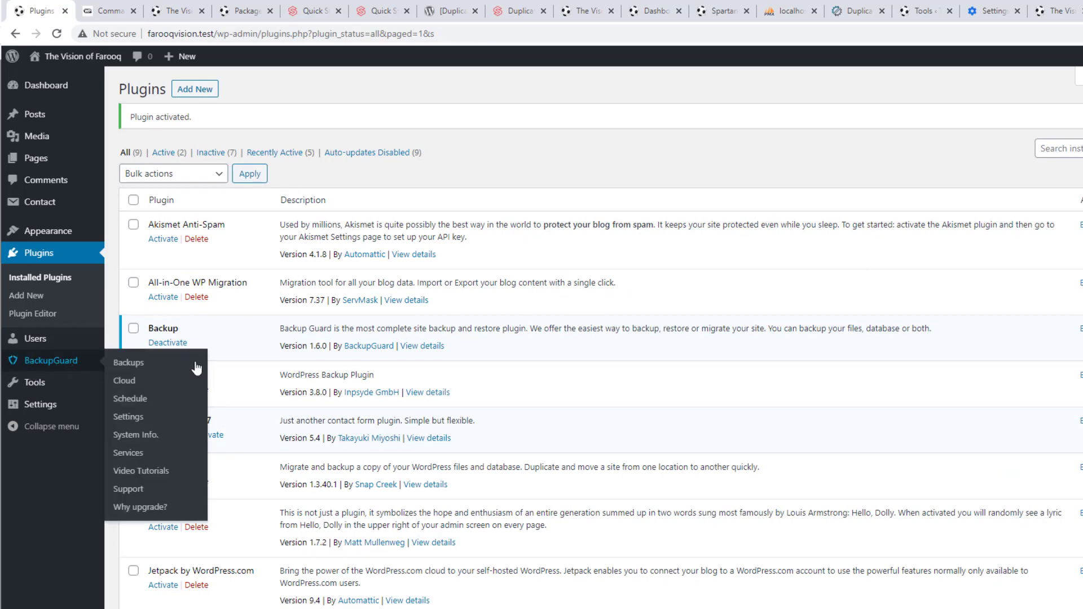
click(209, 439)
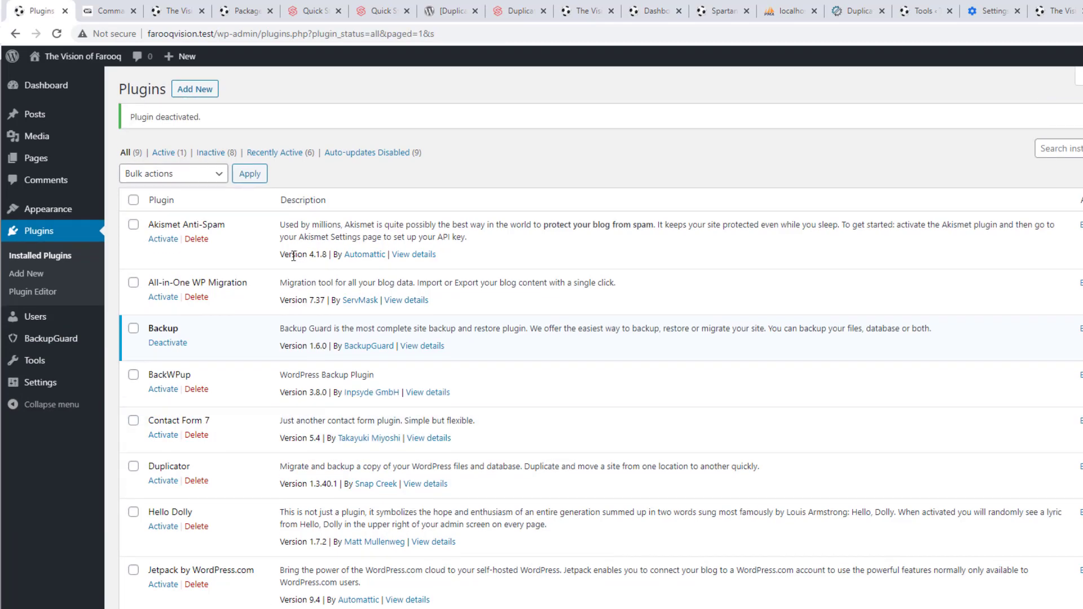
scroll(285, 293, down, 1)
scroll(274, 339, up, 1)
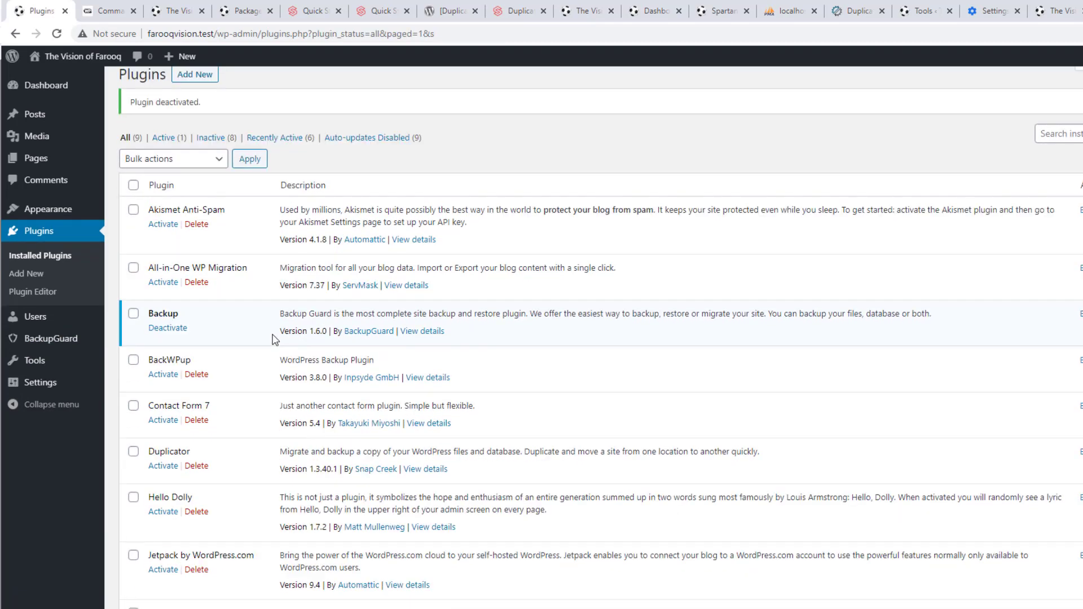
Go to BackupGuard > Backups in the admin sidebar
mouse_move(70, 339)
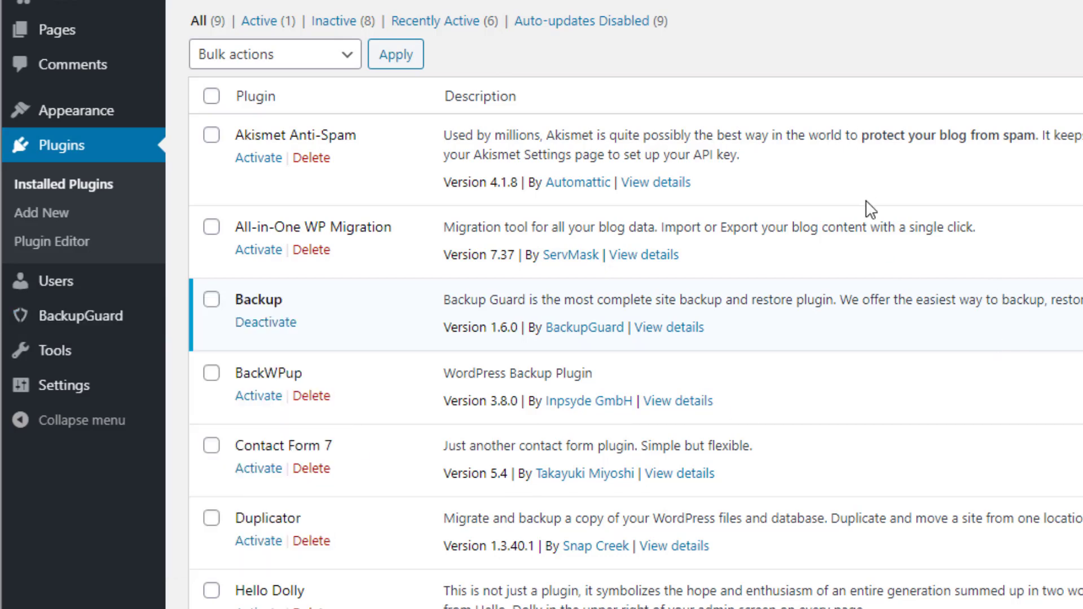
mouse_move(70, 333)
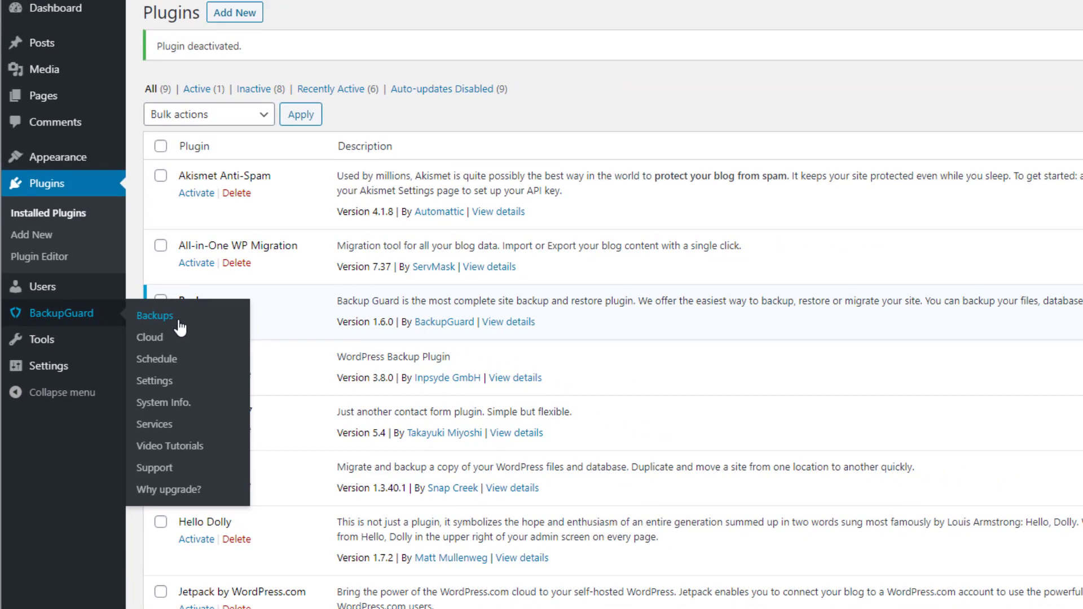
click(154, 316)
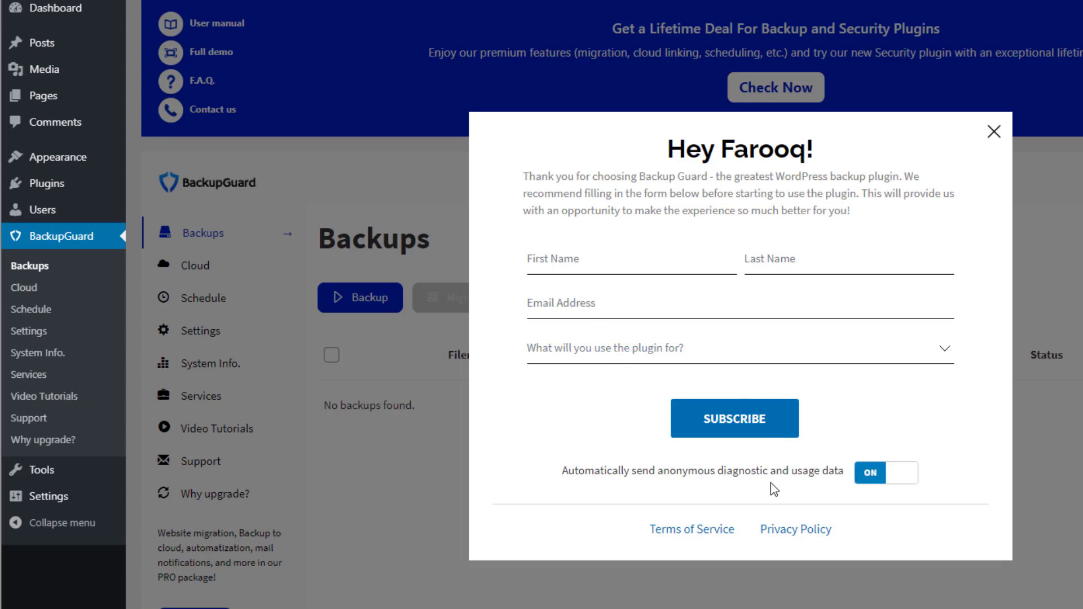
Close BackupGuard's welcome sign-up popup and scroll down the empty Backups list
click(994, 132)
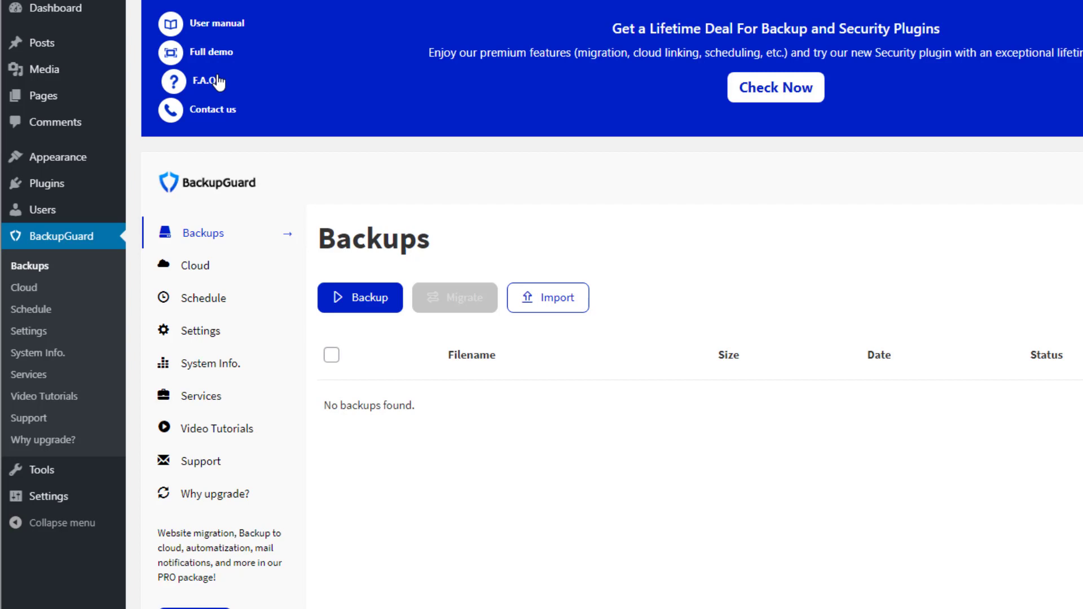
scroll(595, 185, down, 1)
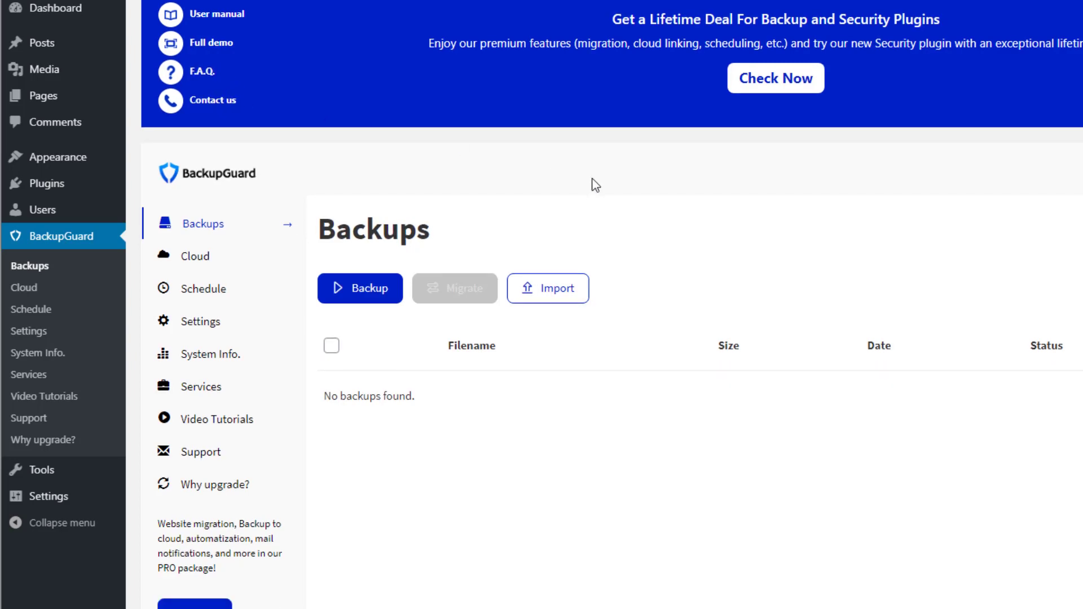
scroll(604, 186, down, 1)
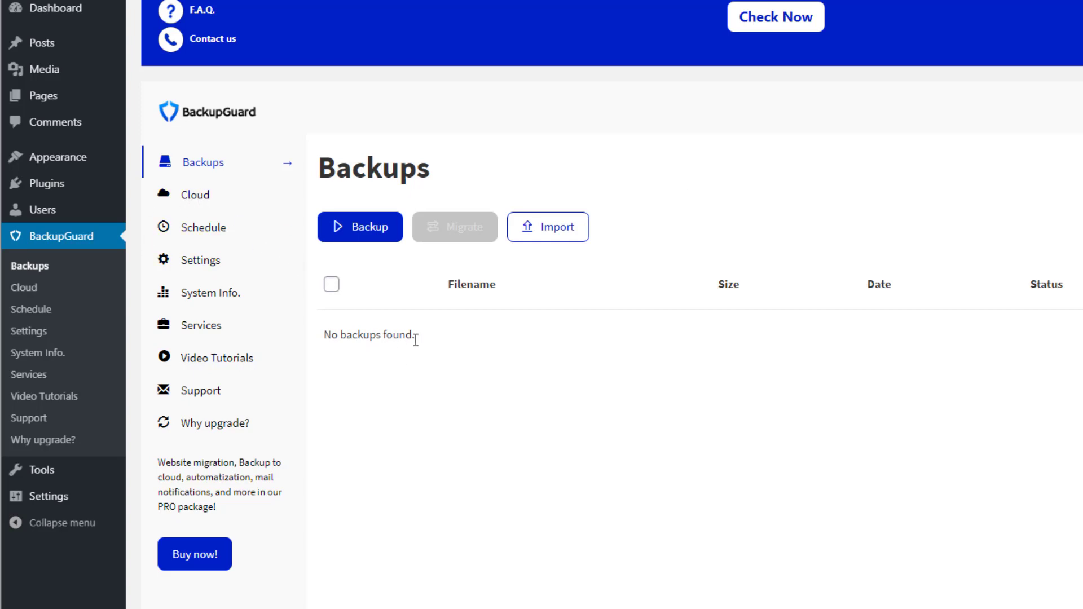
Switch Dropbox on in BackupGuard's Cloud settings, then go to the Schedule settings
click(201, 199)
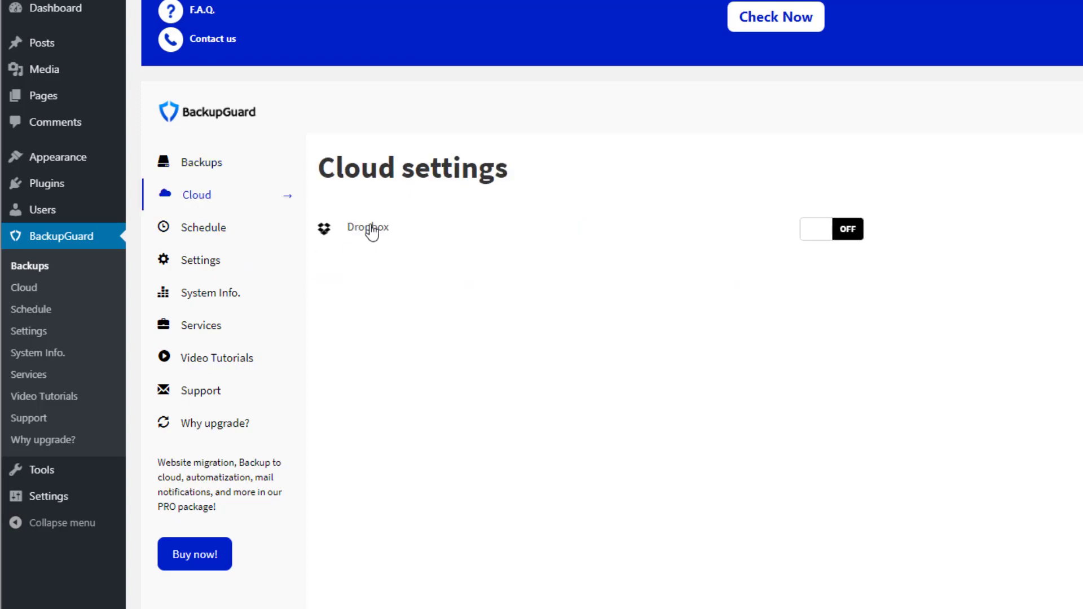
click(847, 231)
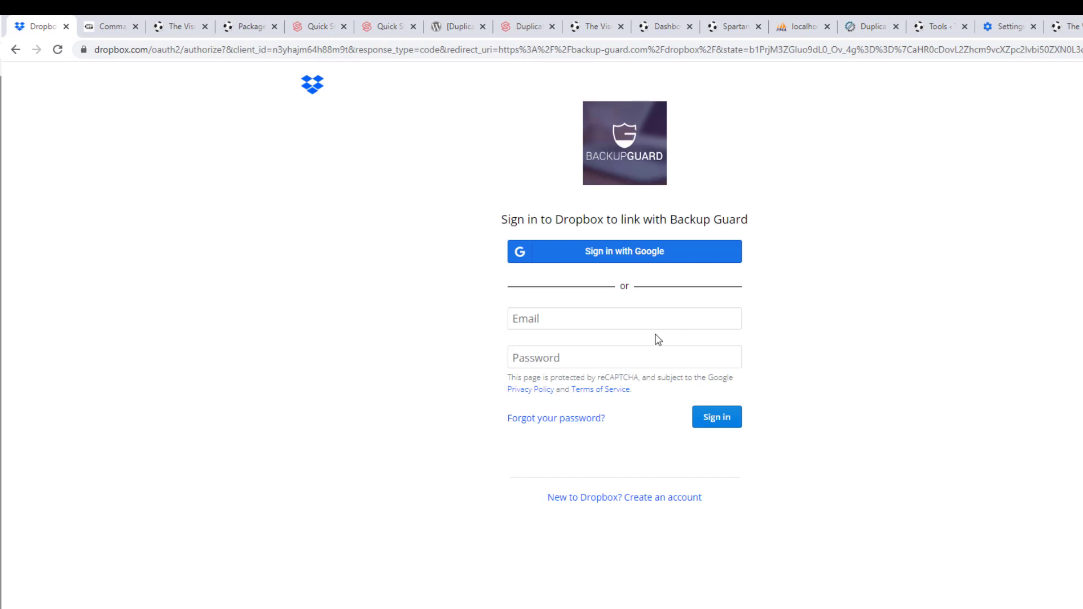
click(16, 49)
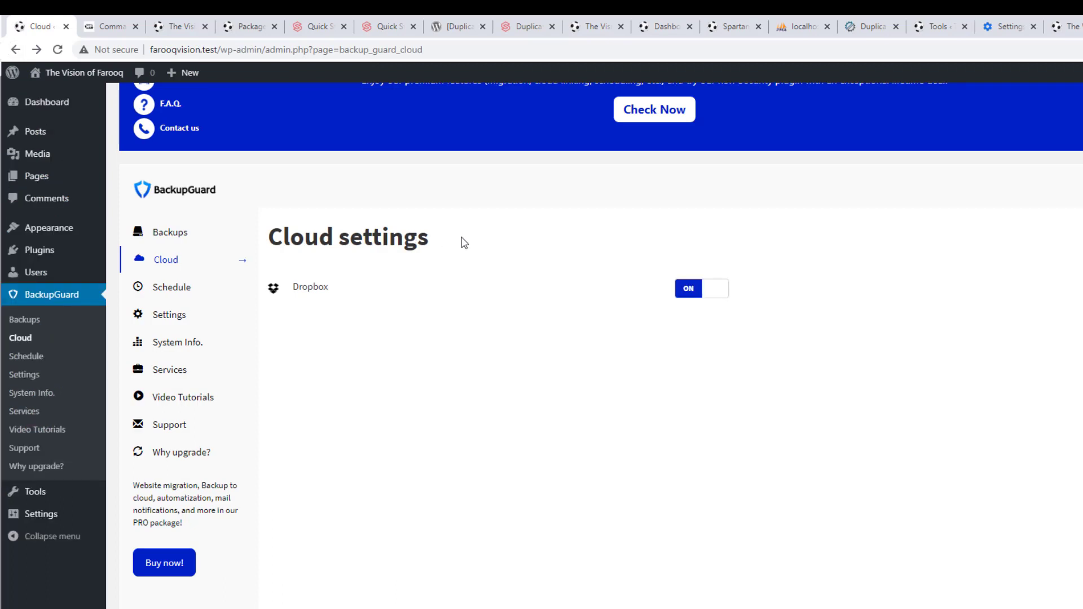
click(179, 292)
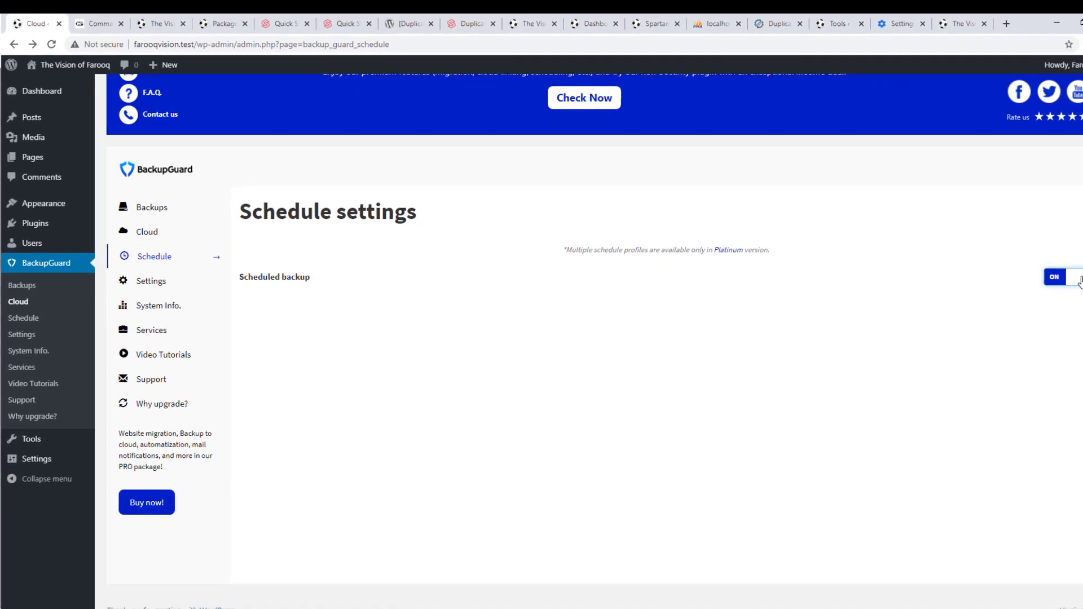
Enable scheduled custom backups of the database, files and wp-content, uploaded to the cloud
click(1079, 281)
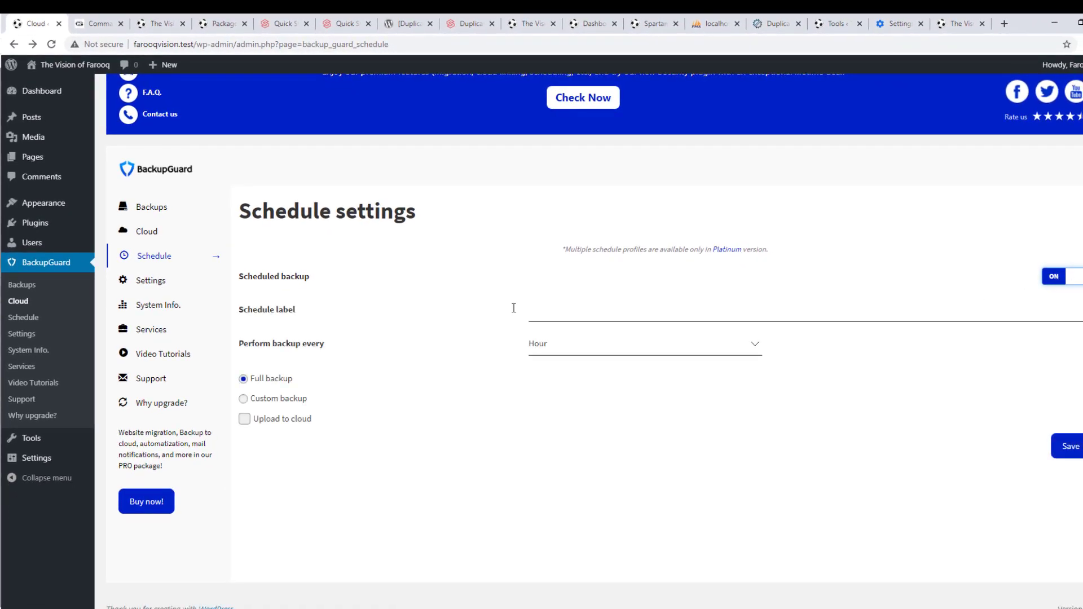
click(570, 316)
click(555, 347)
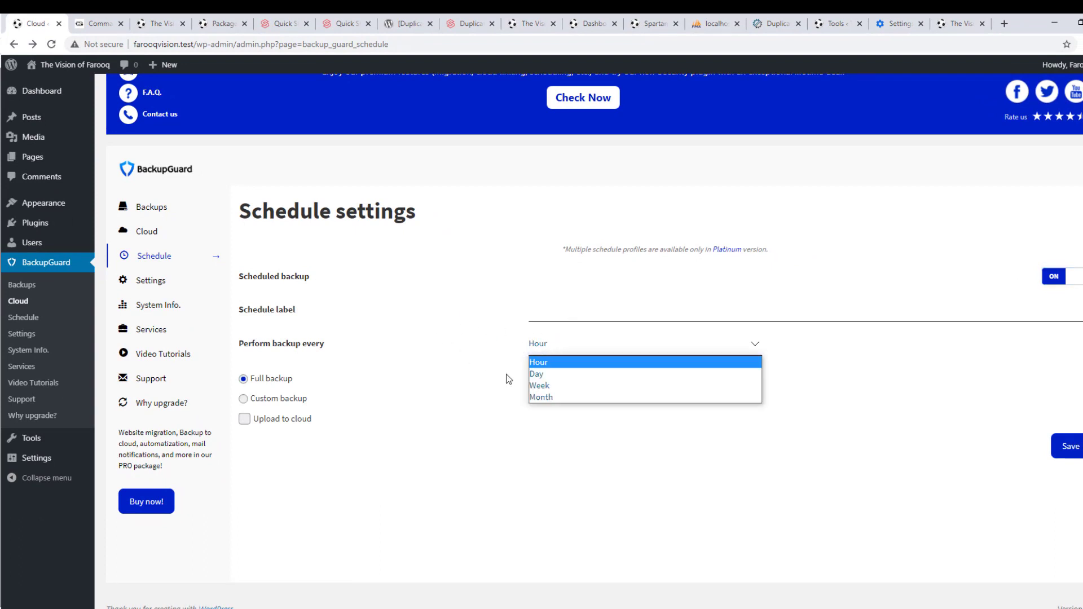
click(421, 358)
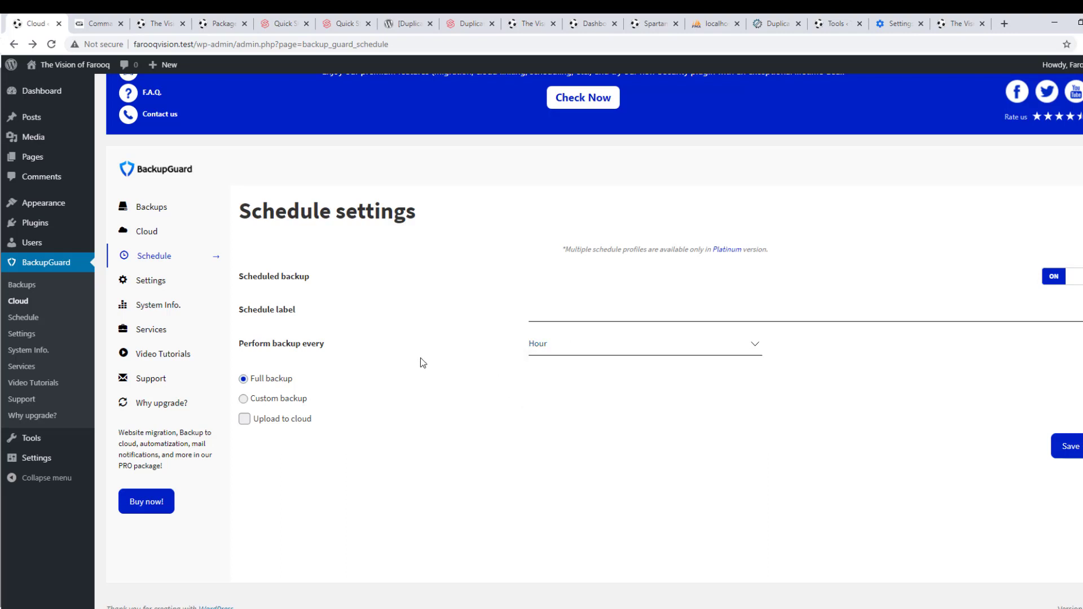
click(279, 399)
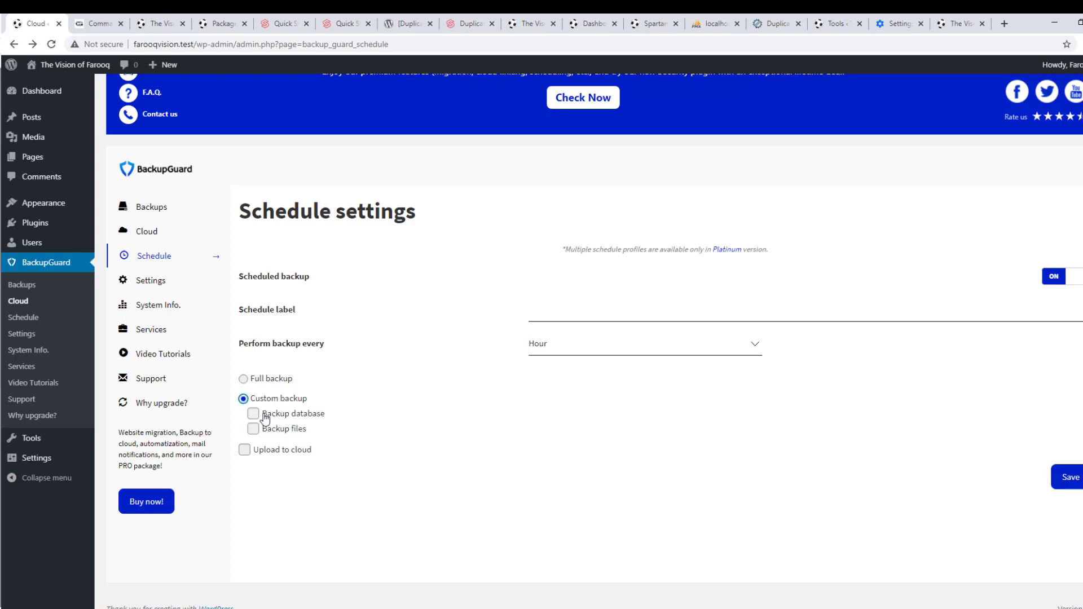
click(293, 418)
click(253, 432)
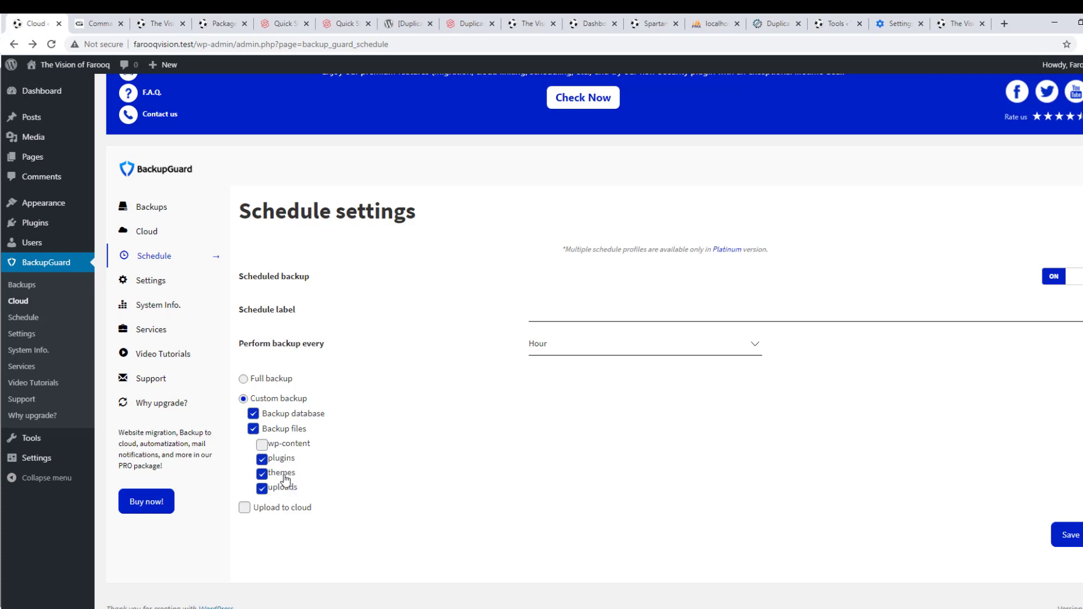
click(262, 444)
click(262, 511)
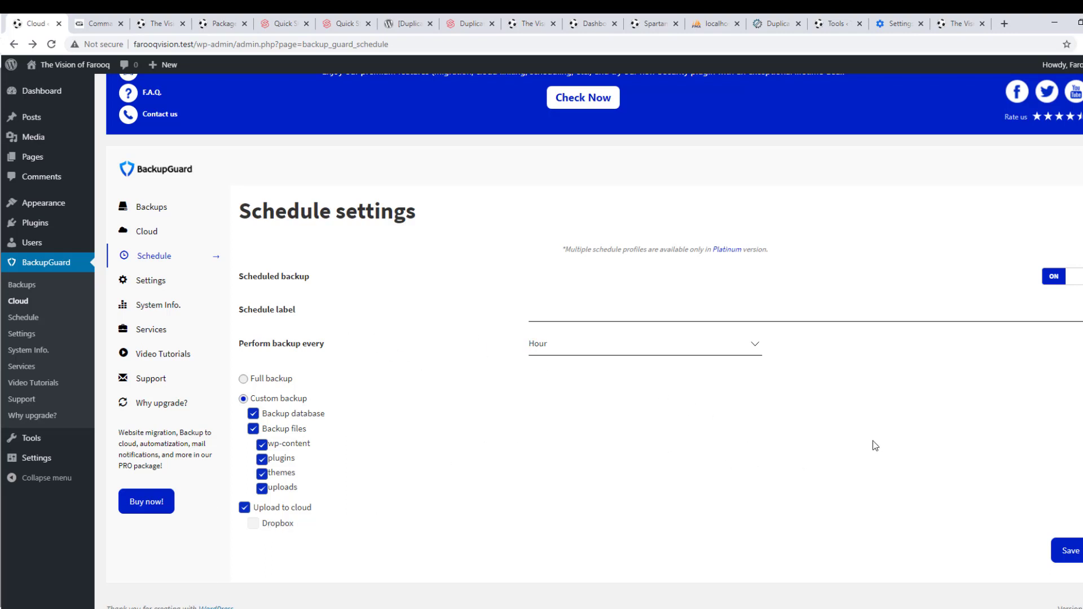
Set the backup frequency to Week and move on to BackupGuard's General settings
click(536, 343)
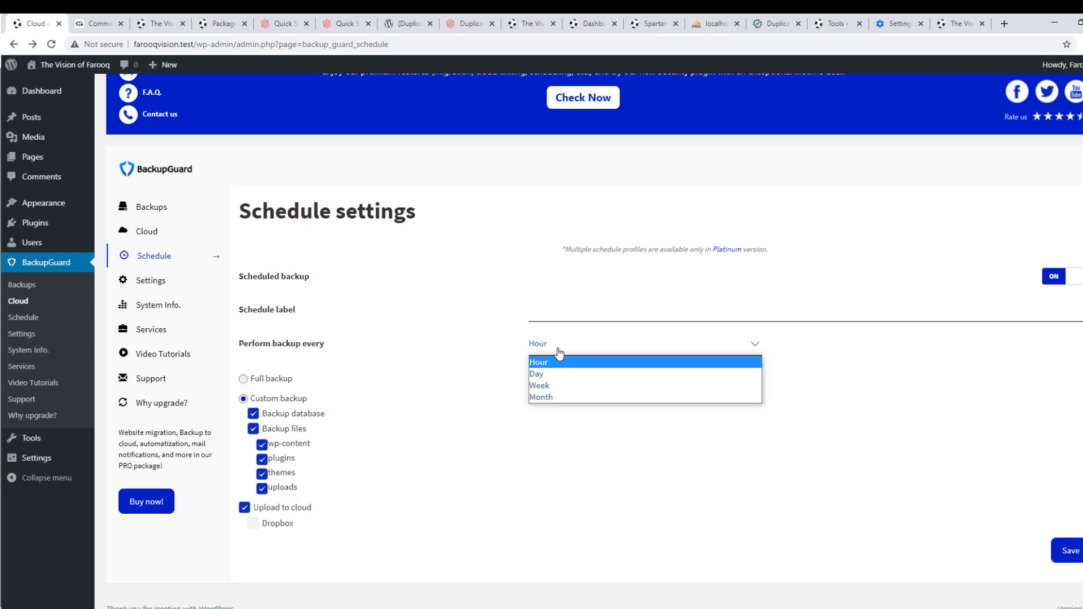
click(553, 387)
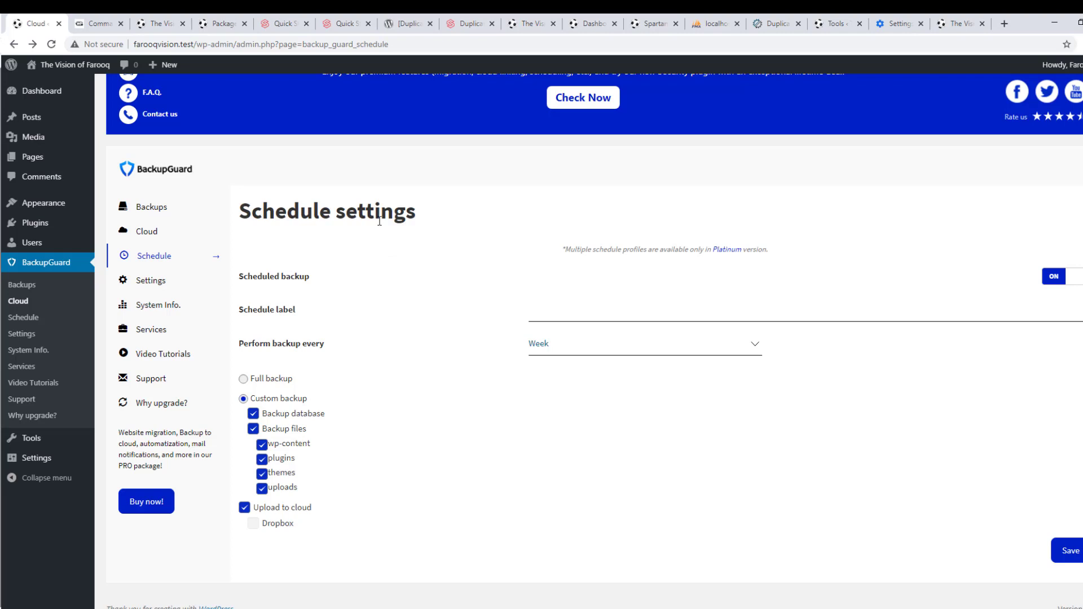
click(145, 285)
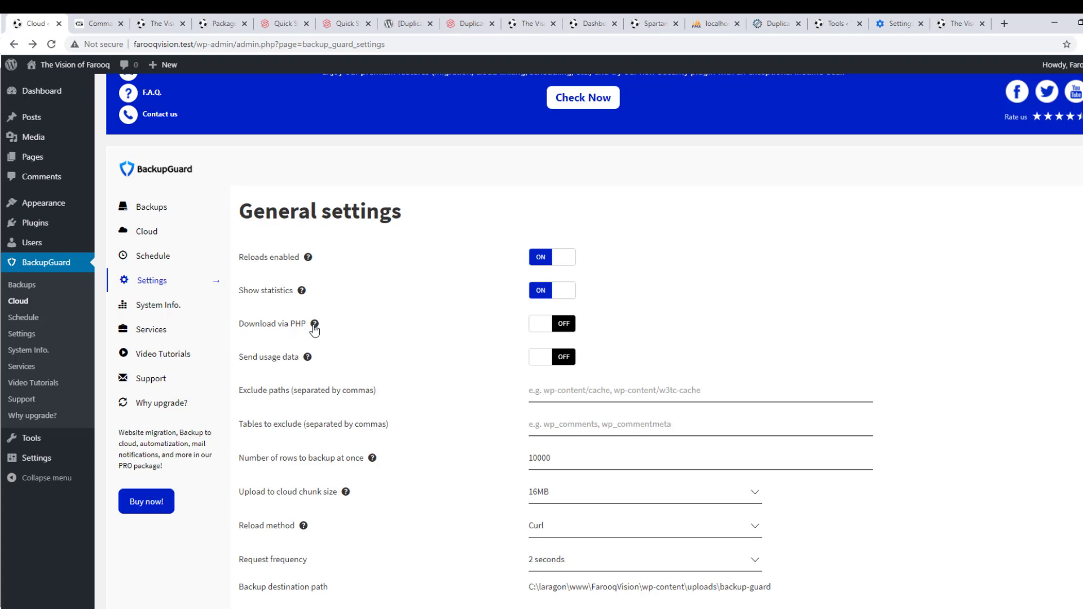
Switch Download via PHP on in BackupGuard's General settings, then back off
mouse_move(319, 328)
mouse_move(315, 326)
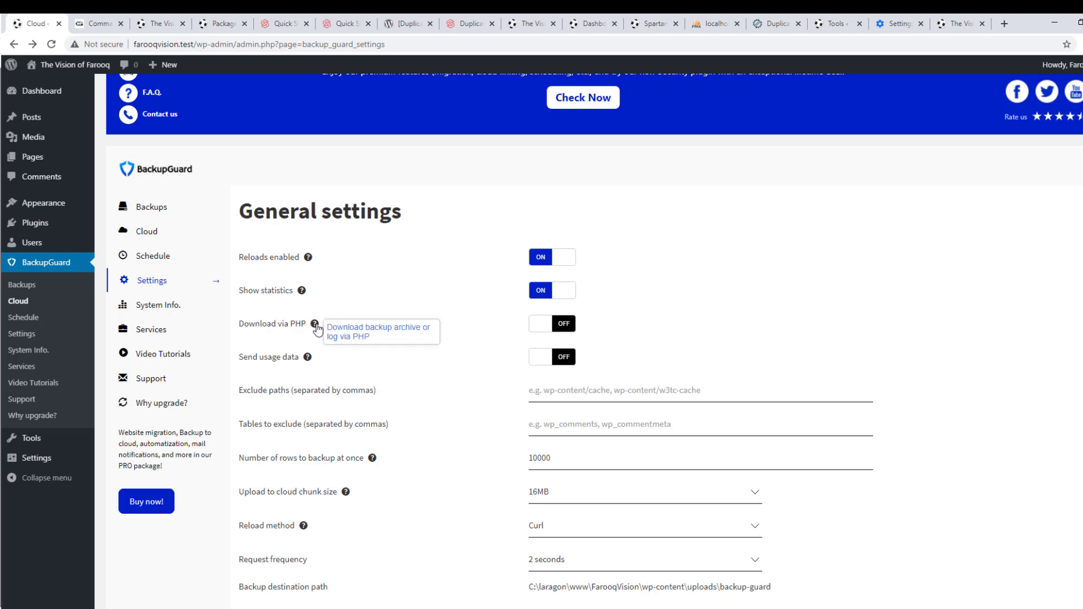
click(540, 325)
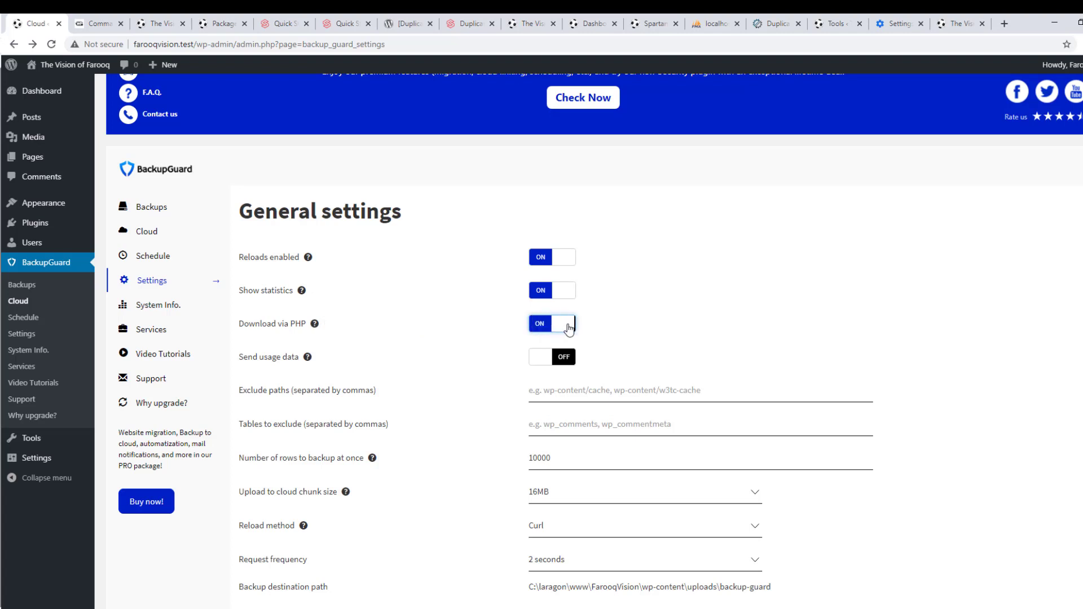
click(541, 322)
Show BackupGuard's System information page with disk space, memory limit, PHP and MySQL versions
mouse_move(310, 359)
scroll(476, 381, down, 1)
scroll(476, 376, down, 1)
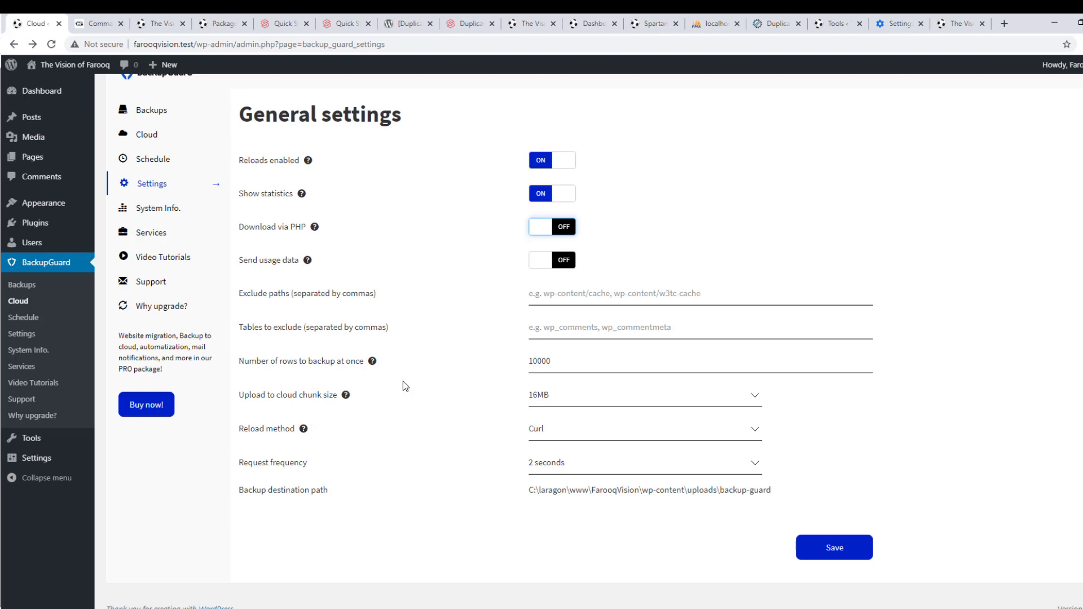
scroll(403, 381, up, 2)
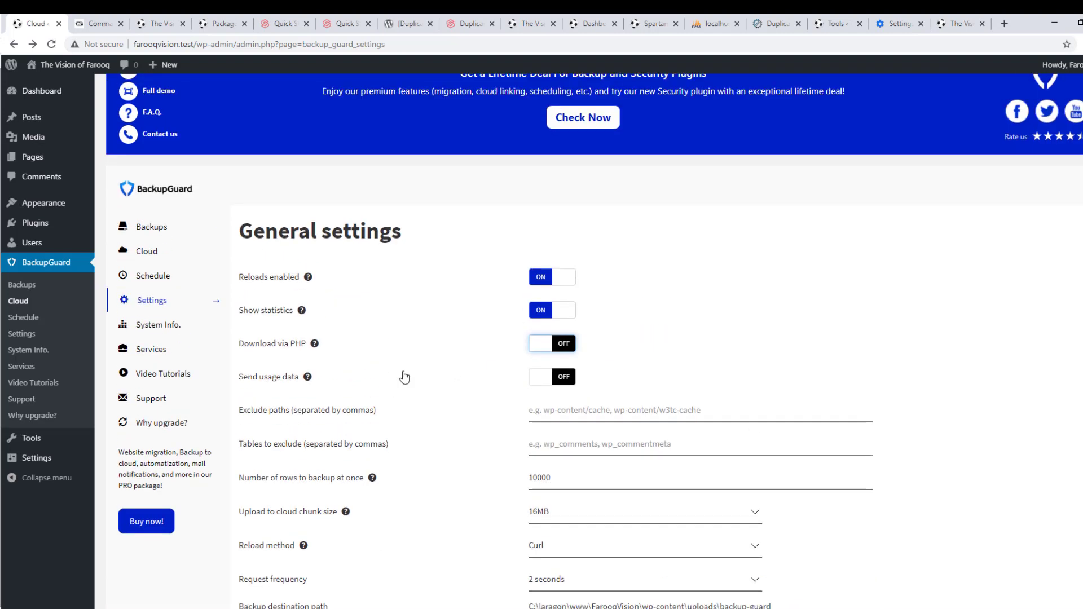
click(160, 330)
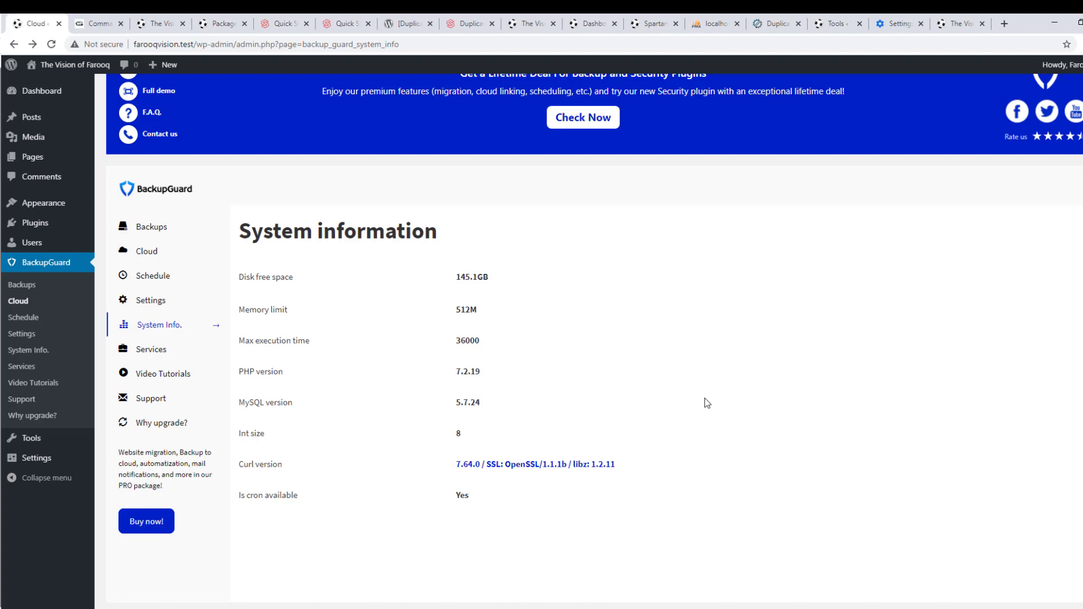
Browse BackupGuard's Services and Video Tutorials pages and open its support forum in a new tab
click(152, 351)
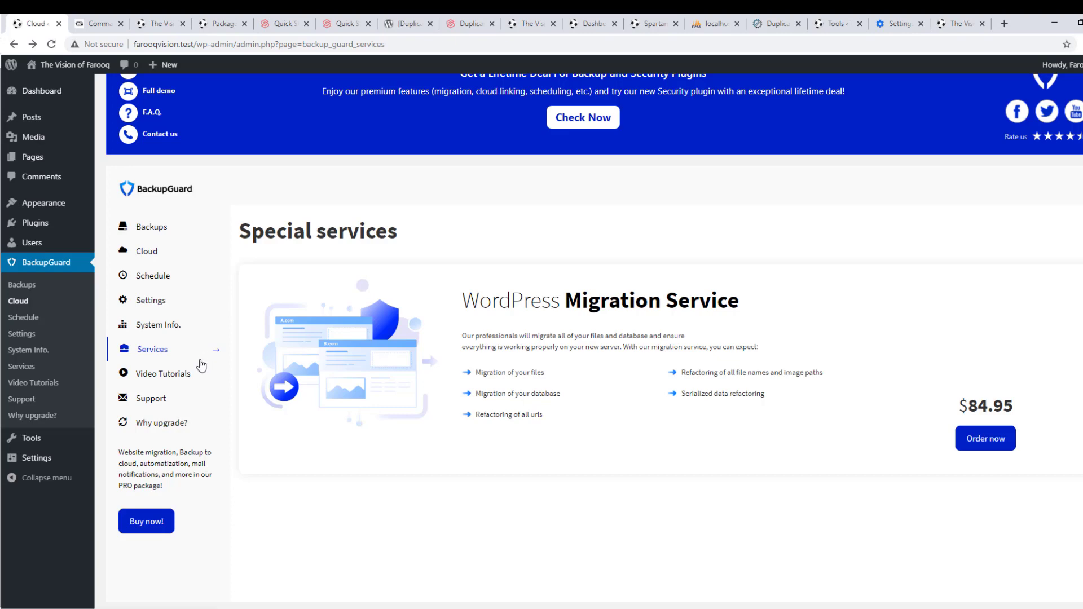
click(169, 374)
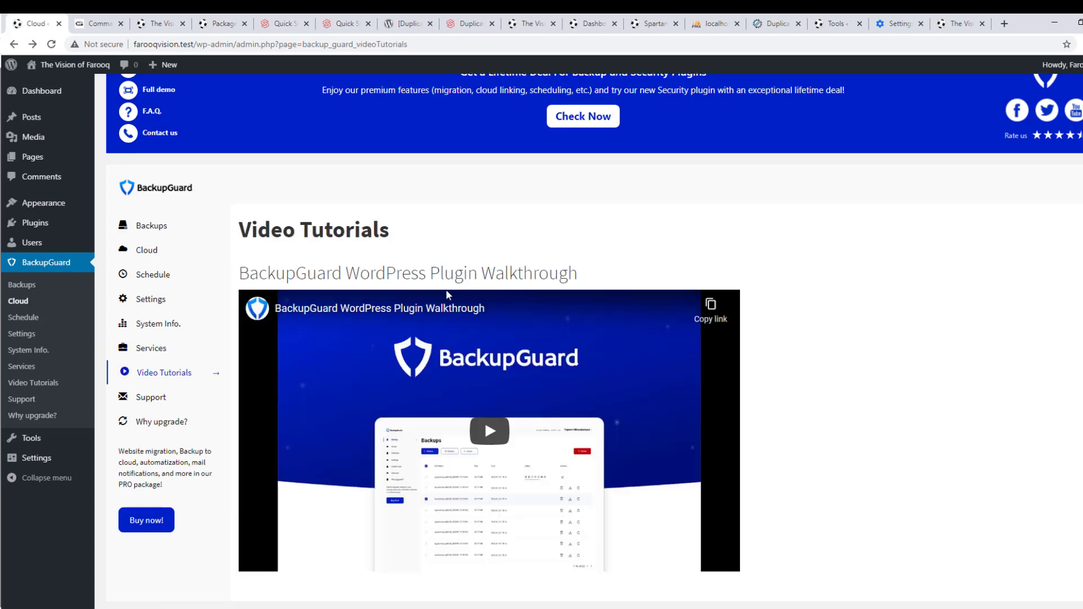
click(159, 386)
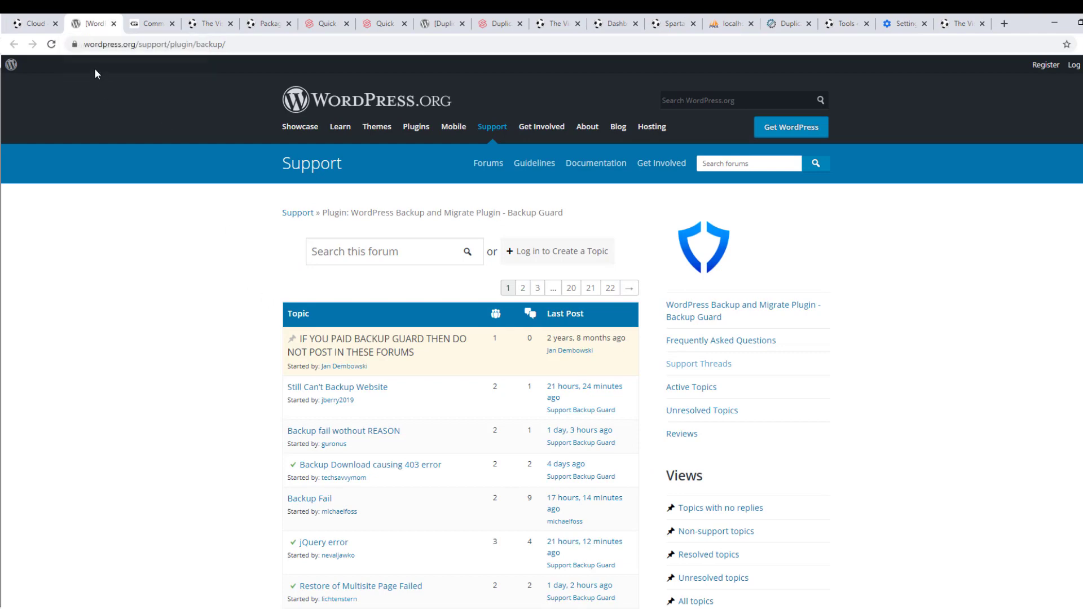
click(47, 20)
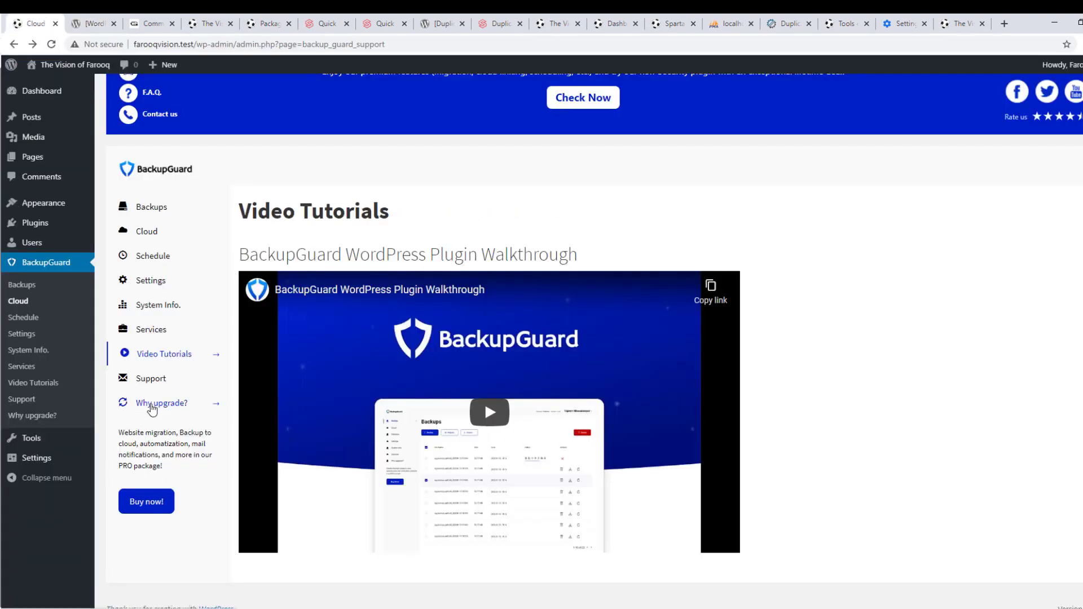
Review the Why upgrade? plans, open the AppSumo lifetime deal, then return to the Backups list
click(149, 403)
scroll(587, 320, down, 3)
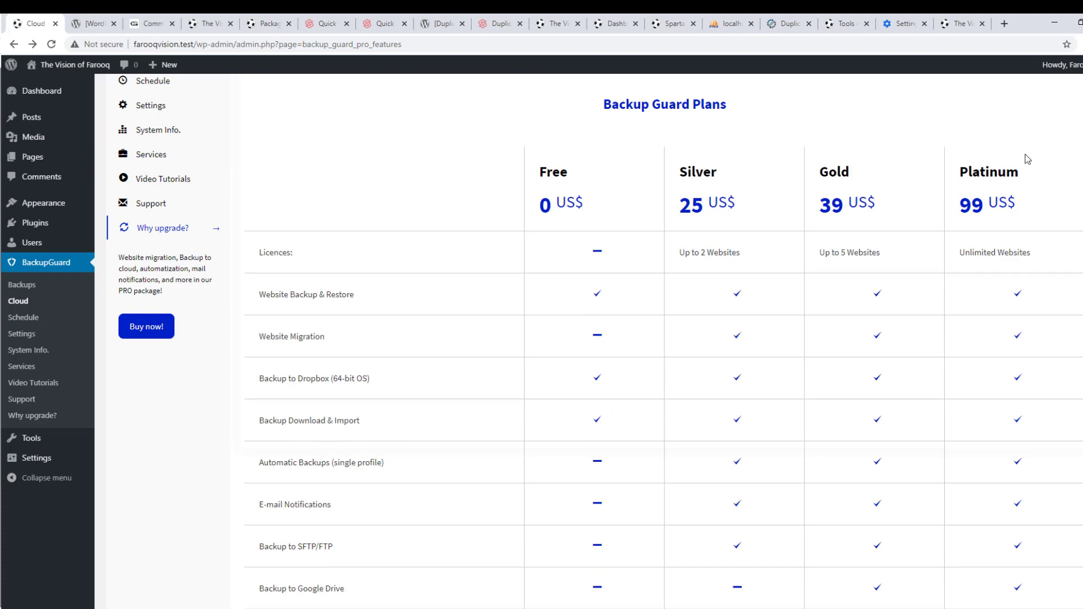
scroll(423, 278, up, 4)
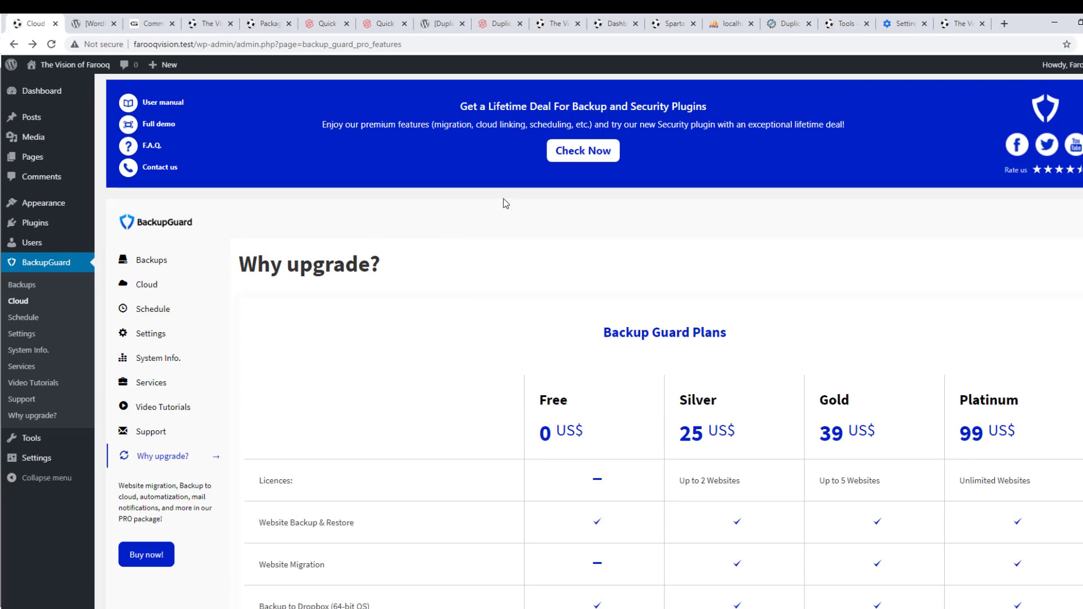
click(573, 150)
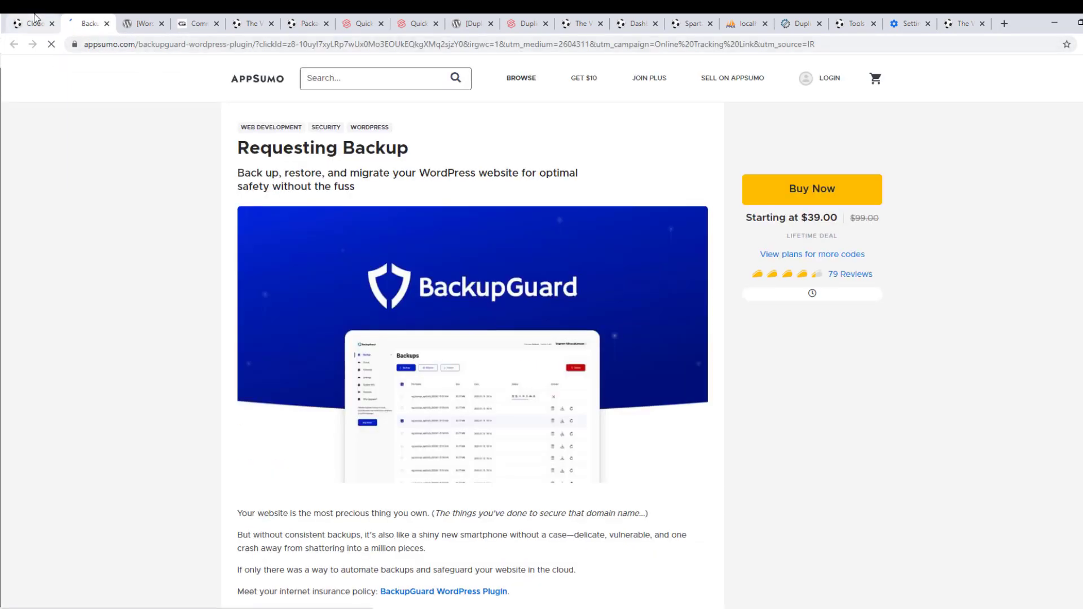
click(34, 23)
click(148, 260)
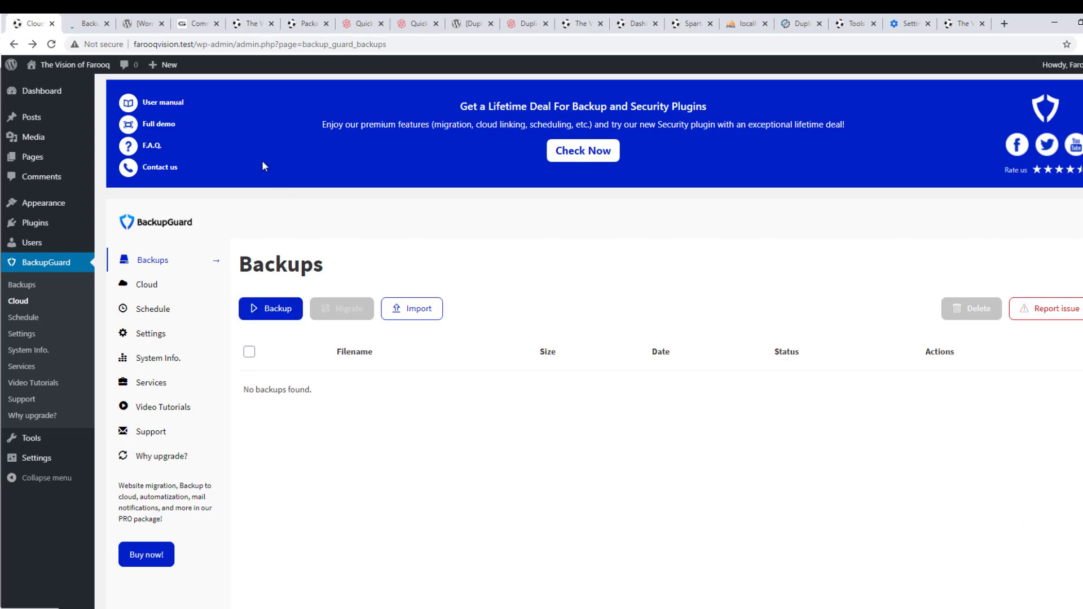
Try a manual backup named SpartansBU and dismiss the dialog after the cloud error
click(279, 316)
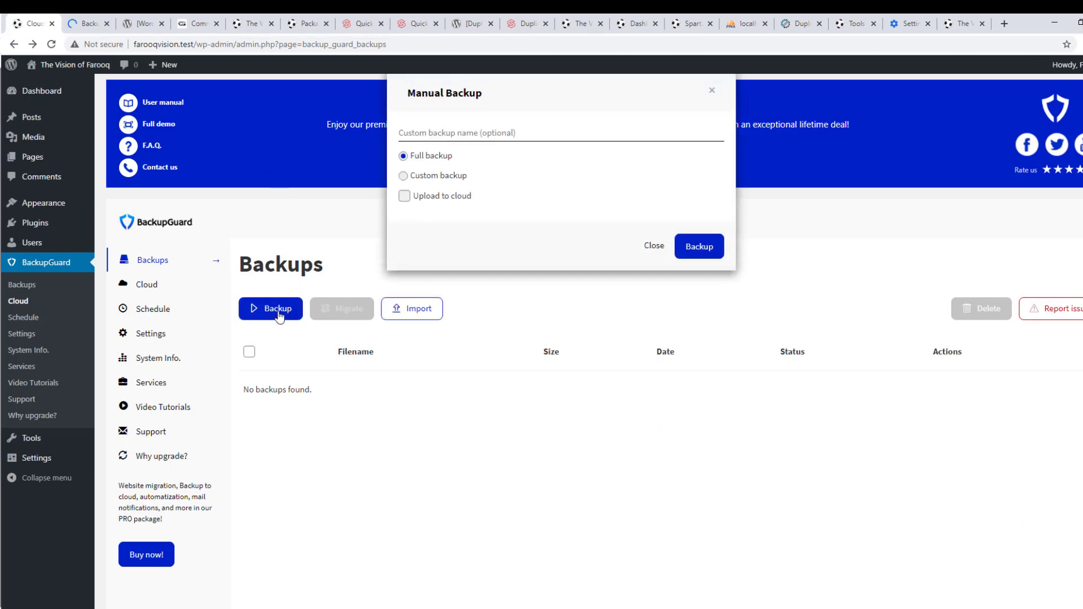
click(421, 134)
text(Spartans)
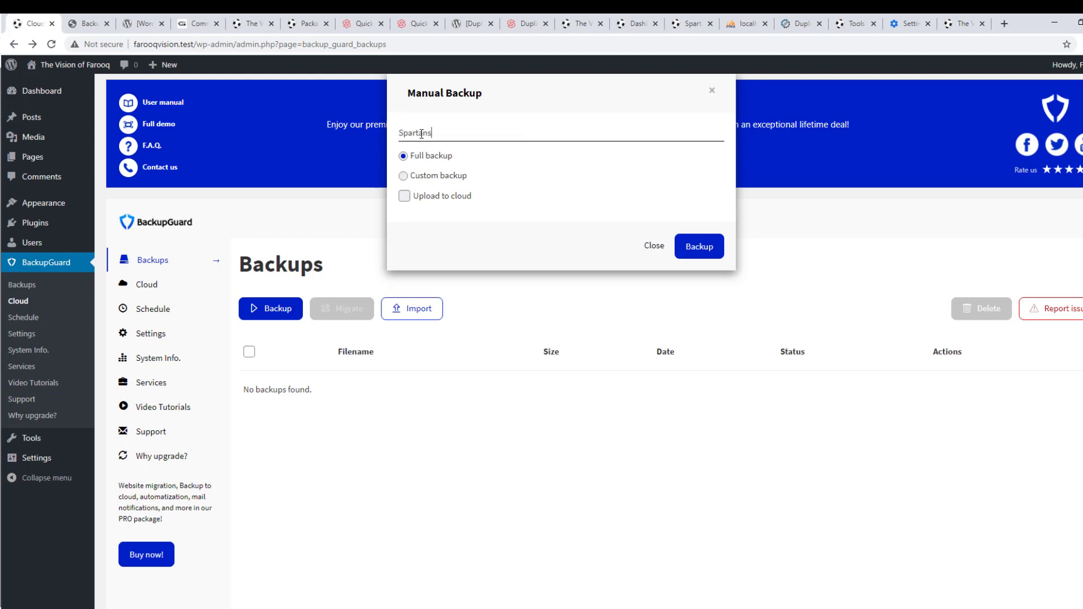
text(BU)
click(699, 246)
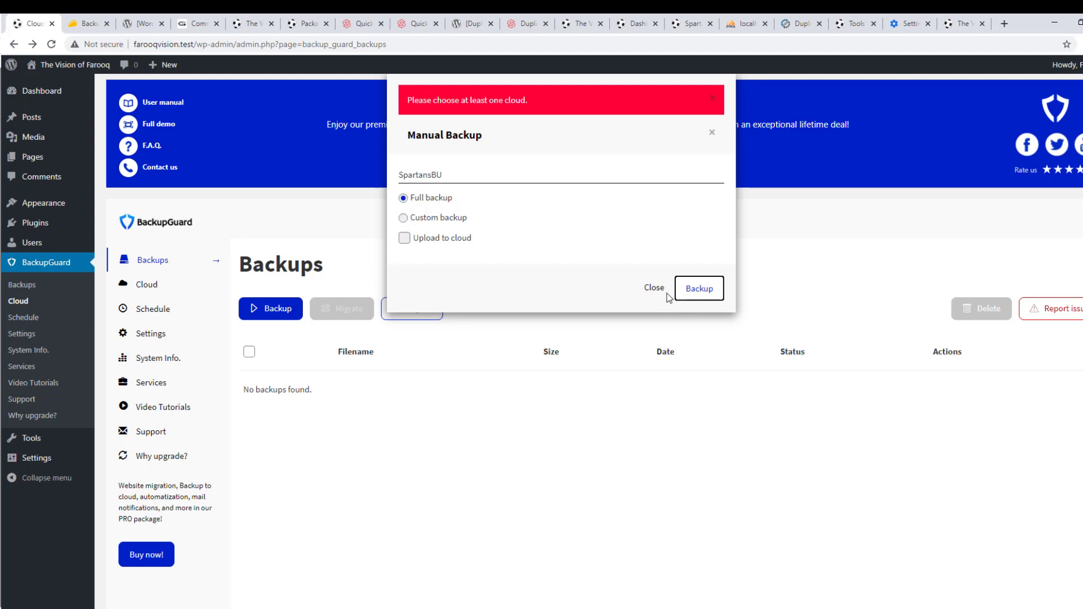
click(654, 288)
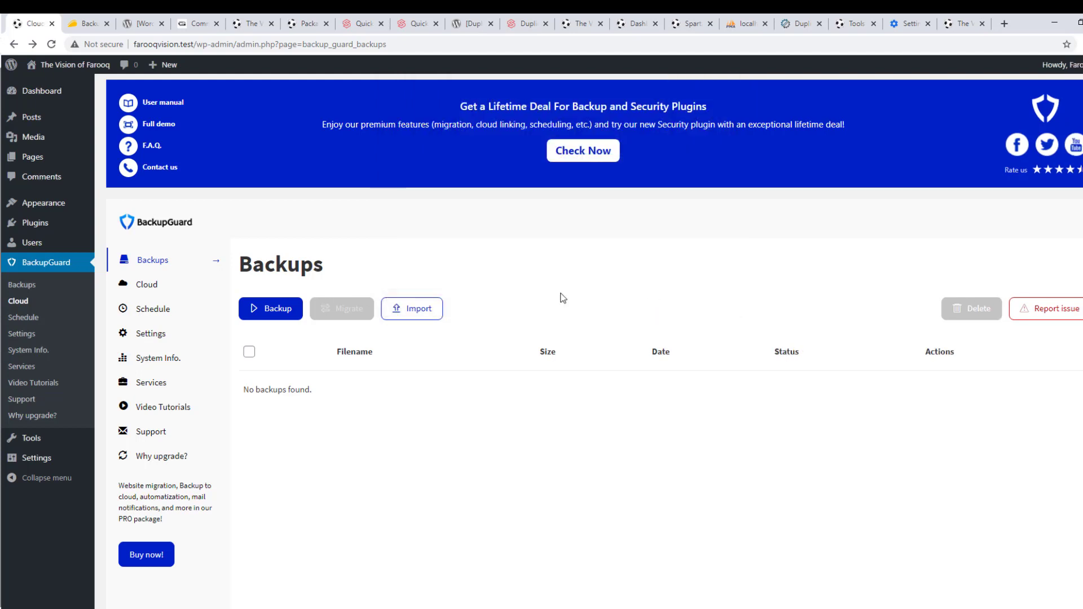
Switch Dropbox off in Cloud settings and refill a manual Full backup named SpartansBU
click(145, 286)
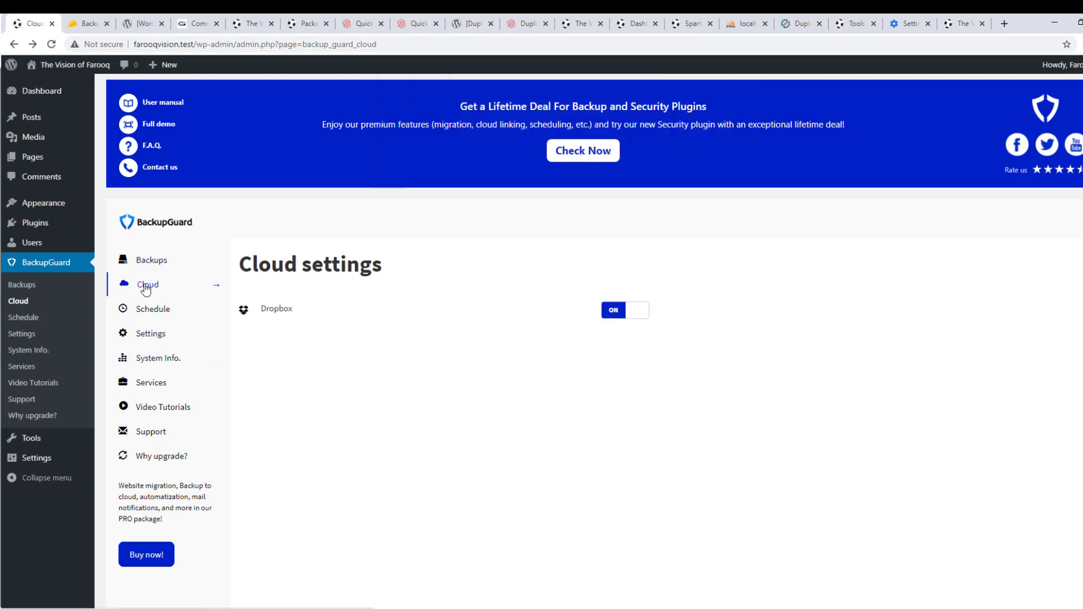
click(637, 311)
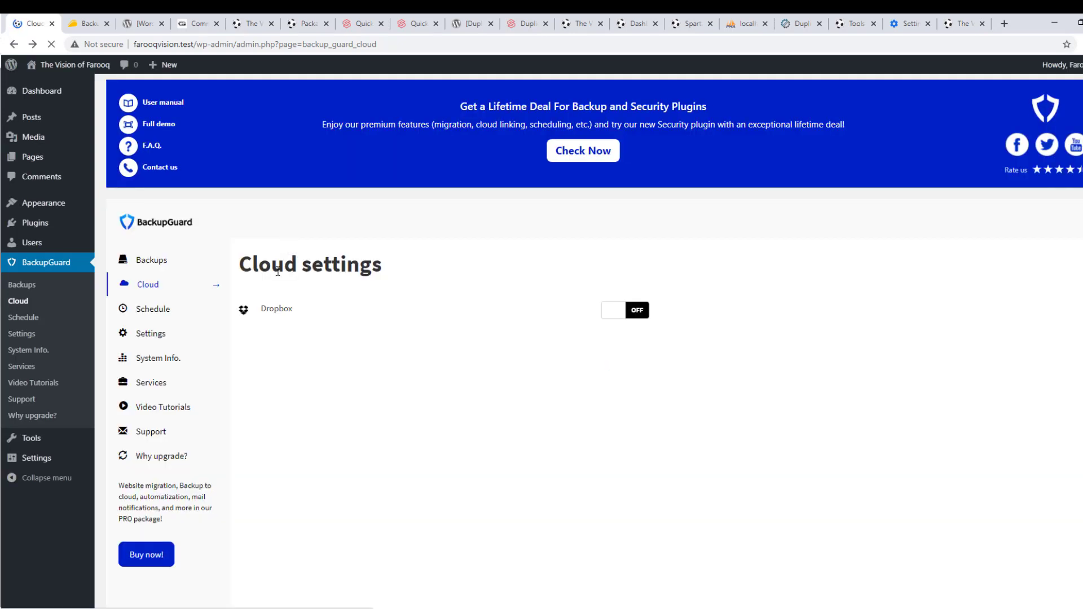
click(154, 263)
click(260, 311)
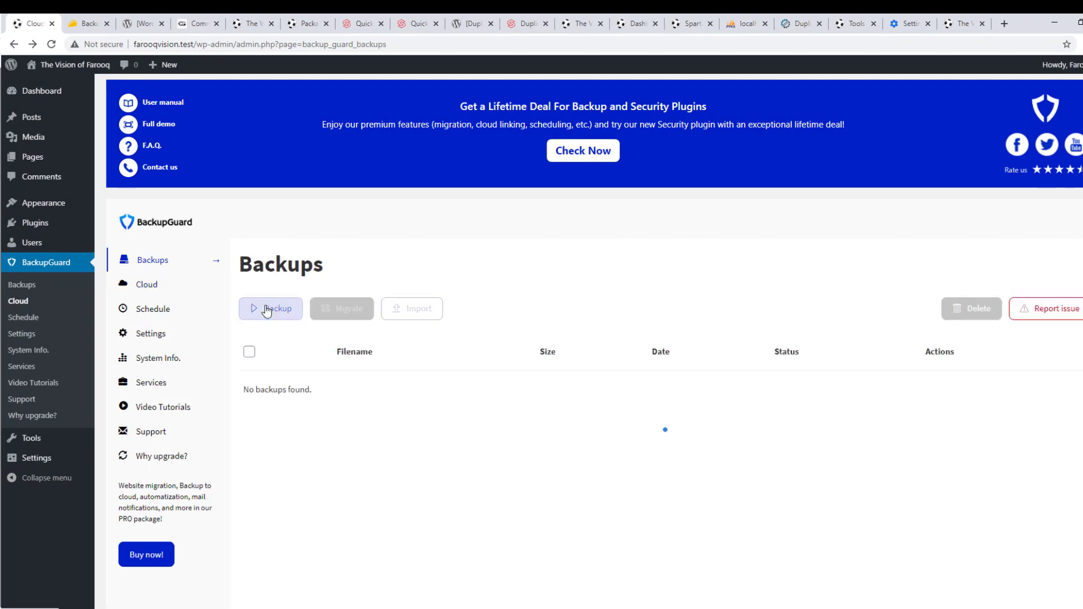
click(446, 124)
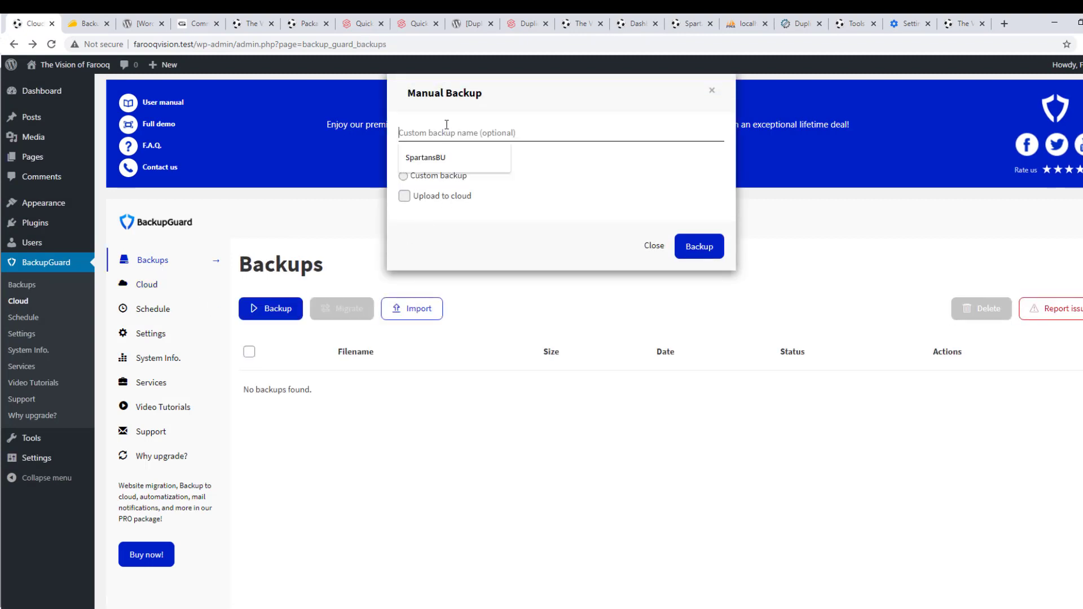
click(448, 157)
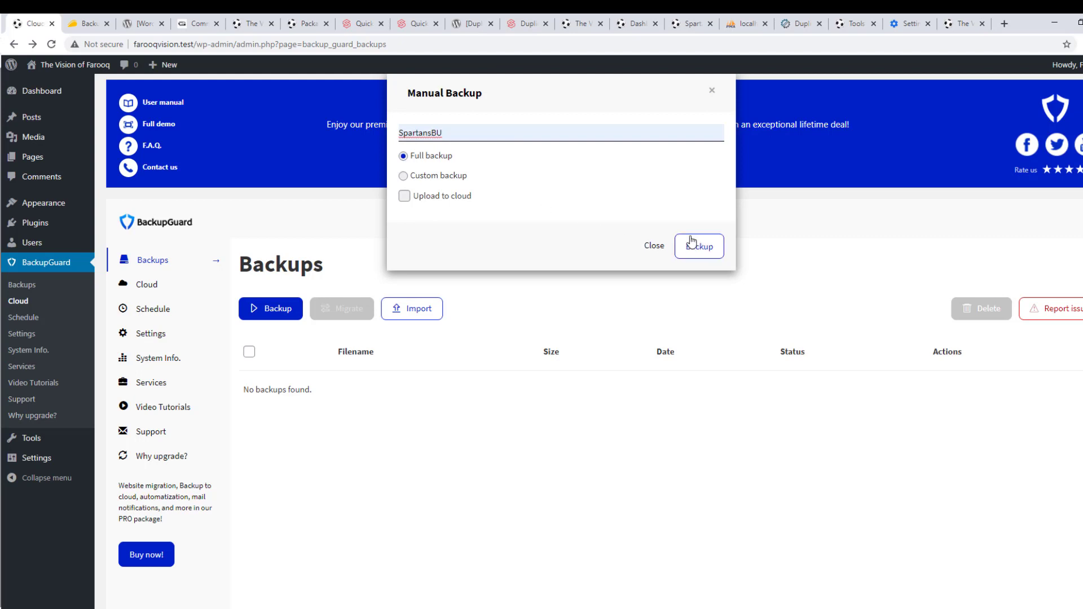
Run the SpartansBU full backup to completion (90.02 MB) and try downloading the archive
click(702, 252)
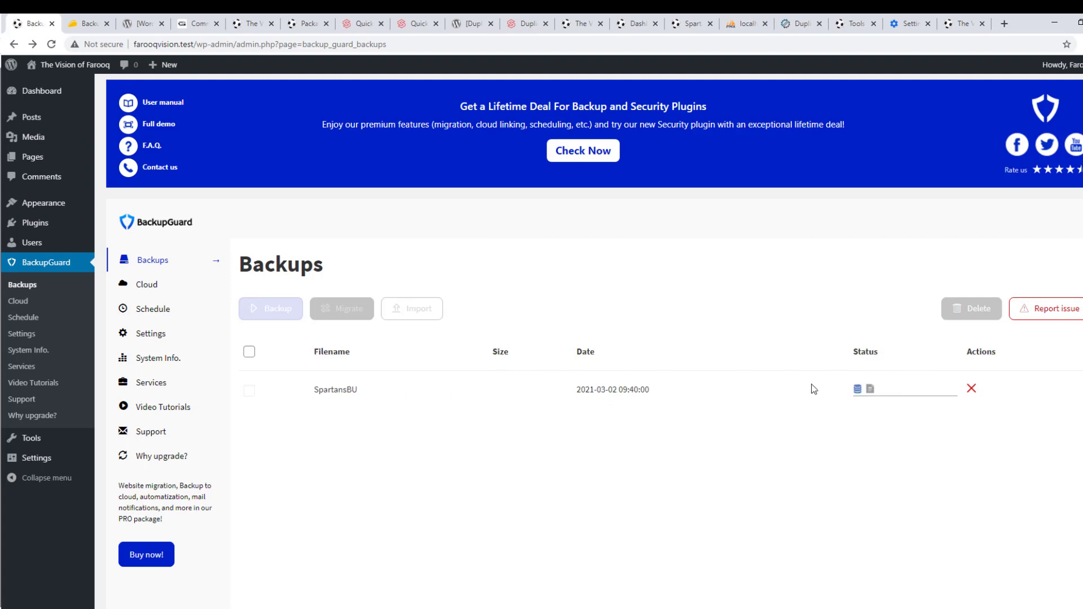
mouse_move(864, 390)
mouse_move(925, 402)
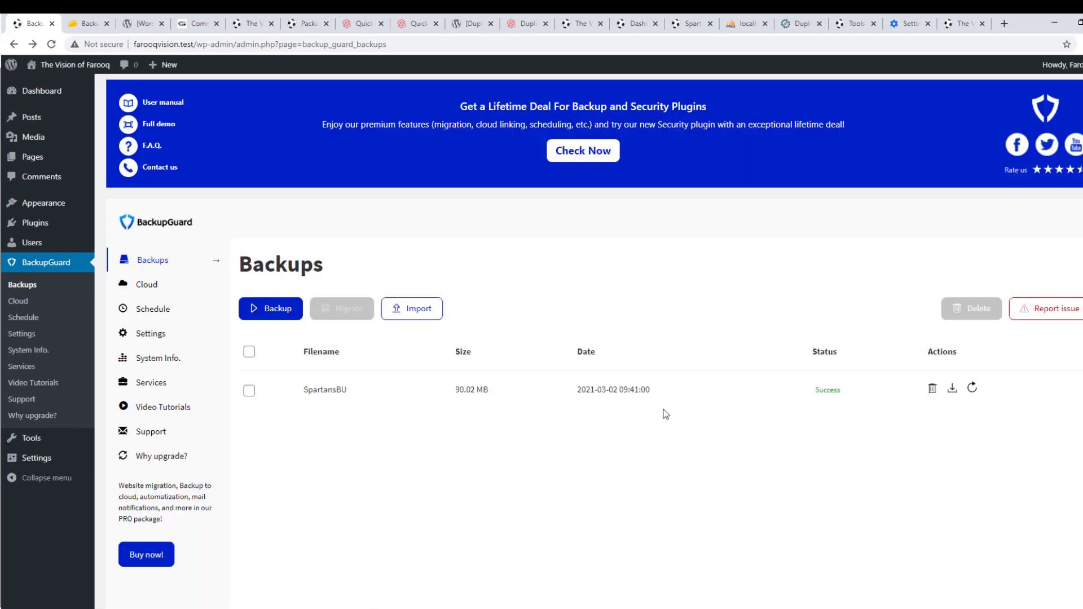
click(952, 389)
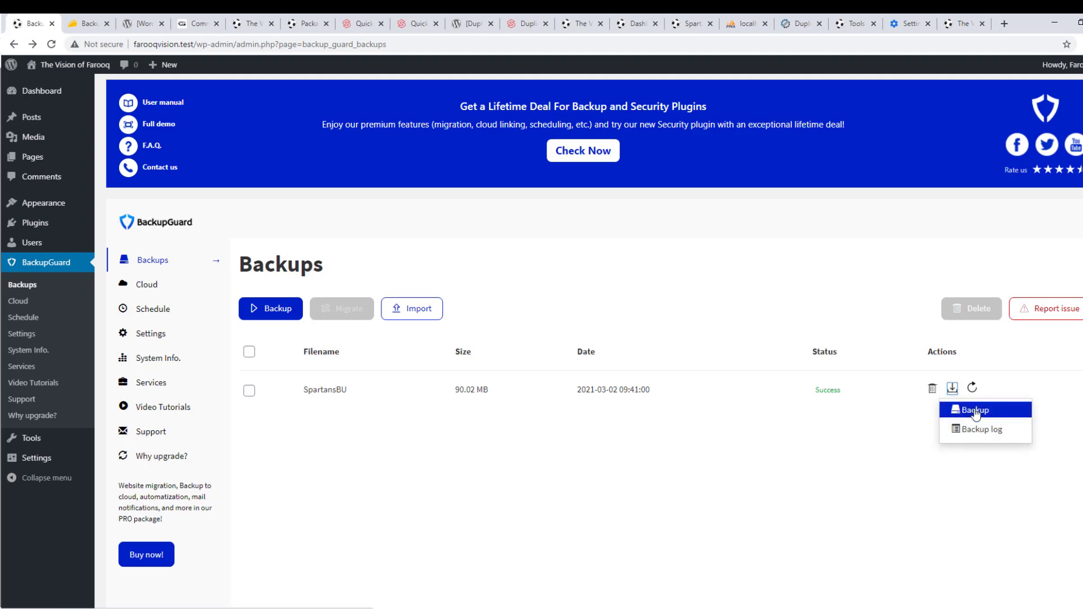
click(973, 412)
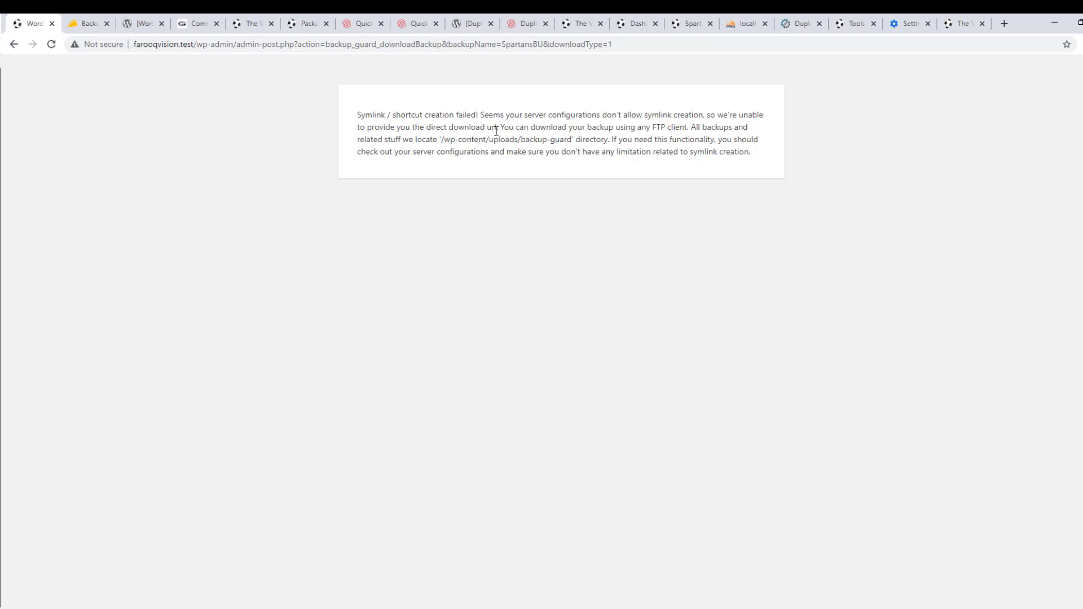
drag(519, 127, 743, 127)
click(754, 130)
Google the phrase 'symlink creation' taken from the notice
drag(648, 116, 704, 114)
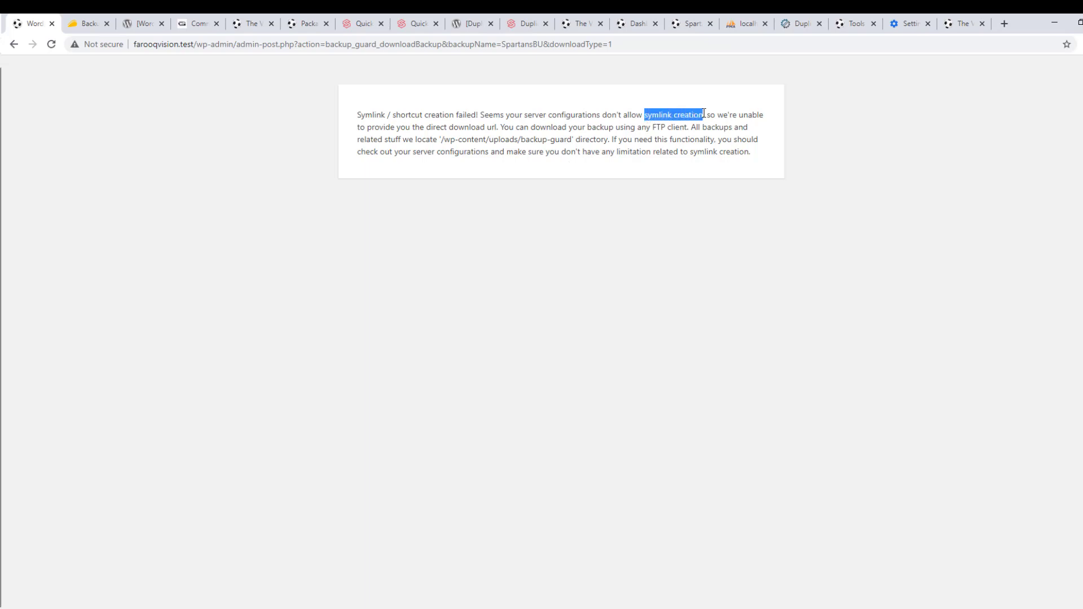
right_click(696, 115)
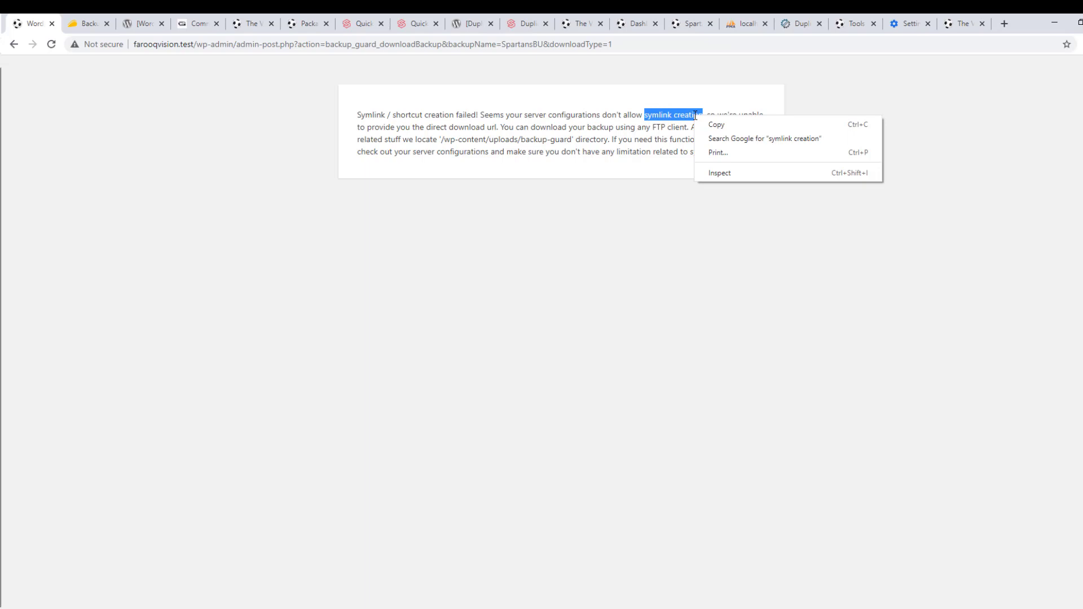
click(713, 139)
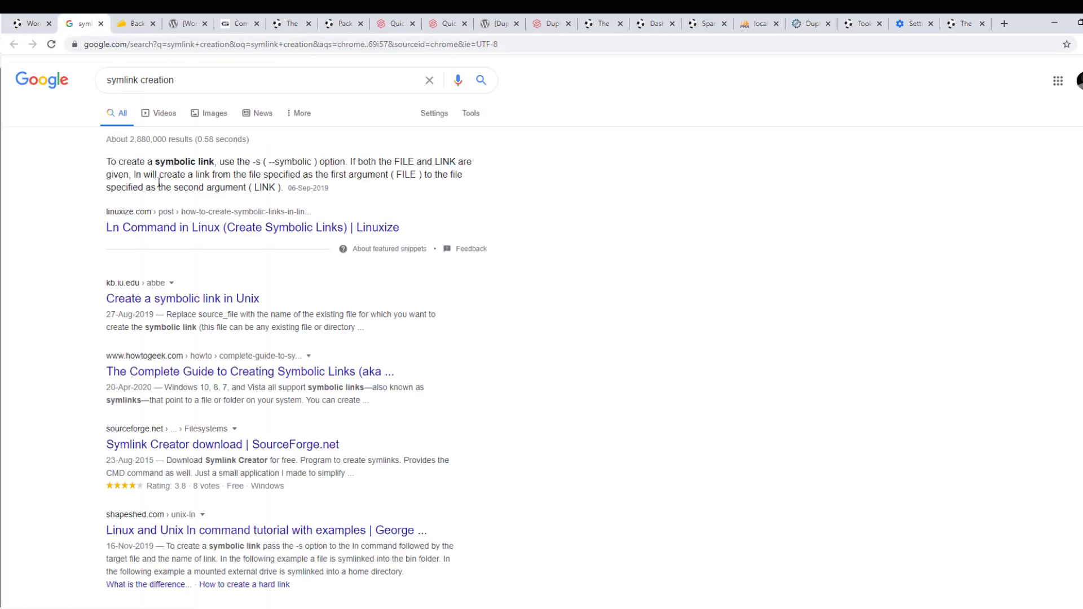
Refine the search to 'symlink creation localhost', then add 'wordpress' to it
click(194, 80)
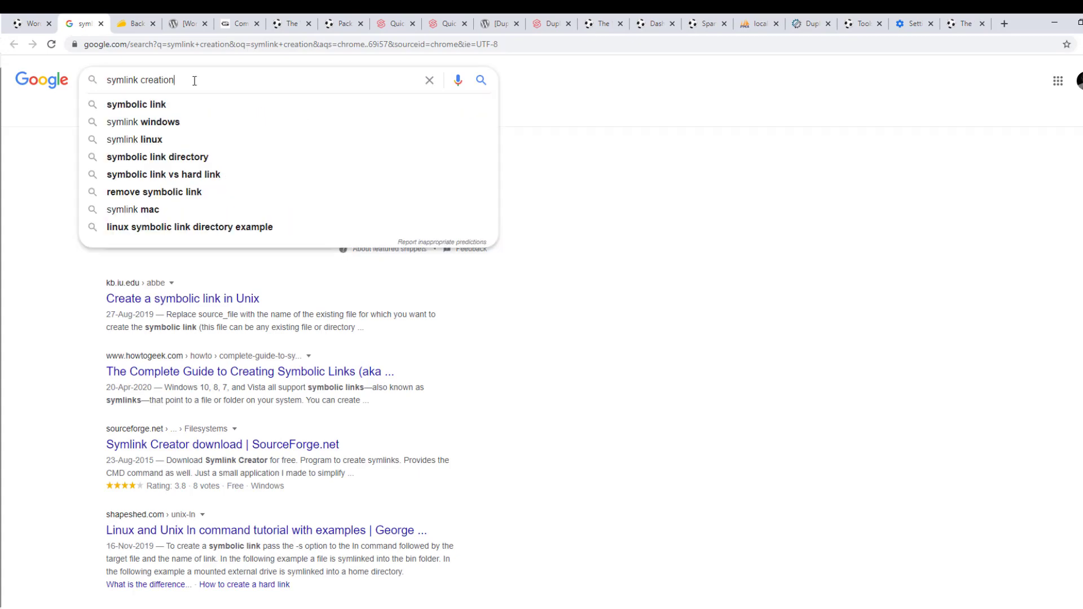
text(localhost)
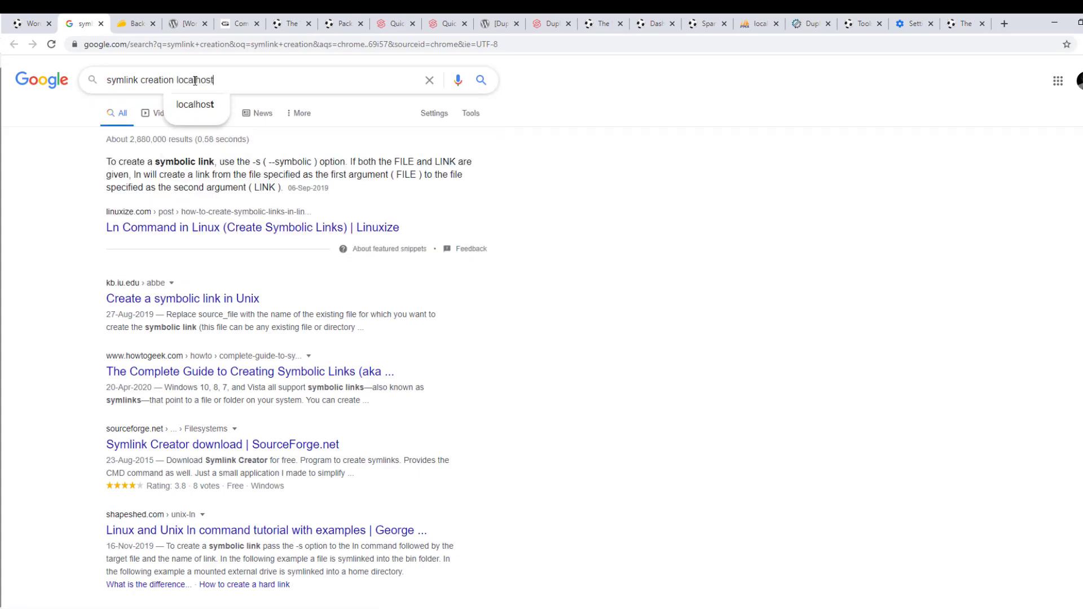
key(Return)
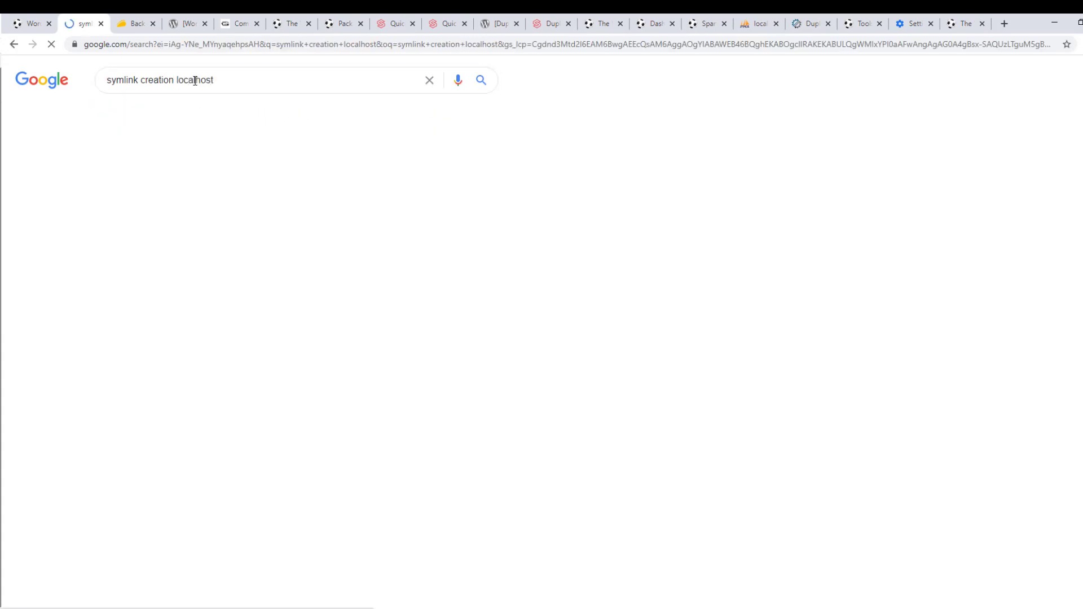
click(267, 80)
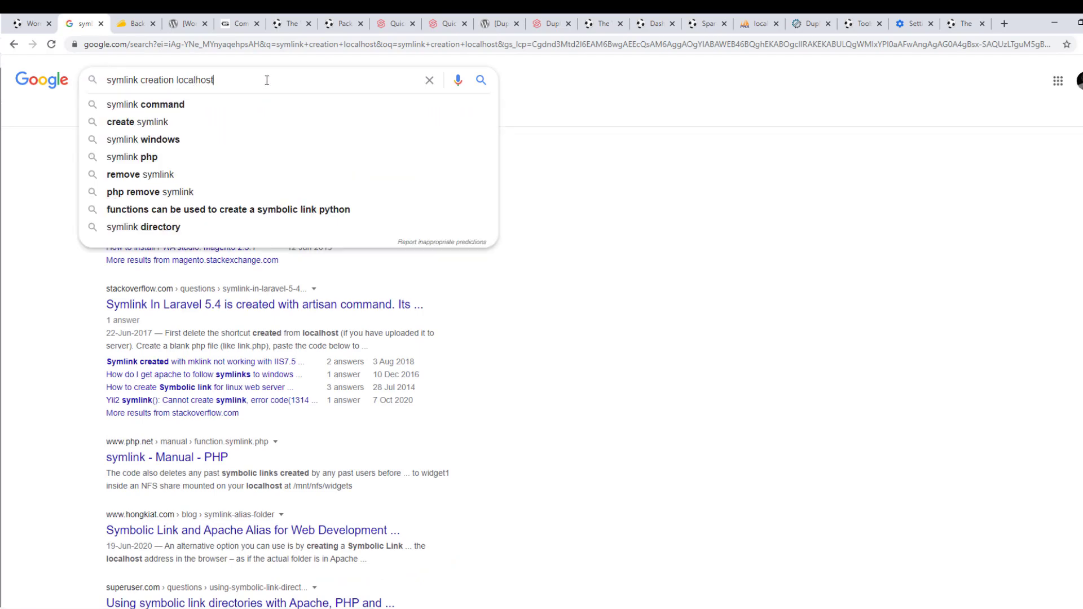
text(wordpress)
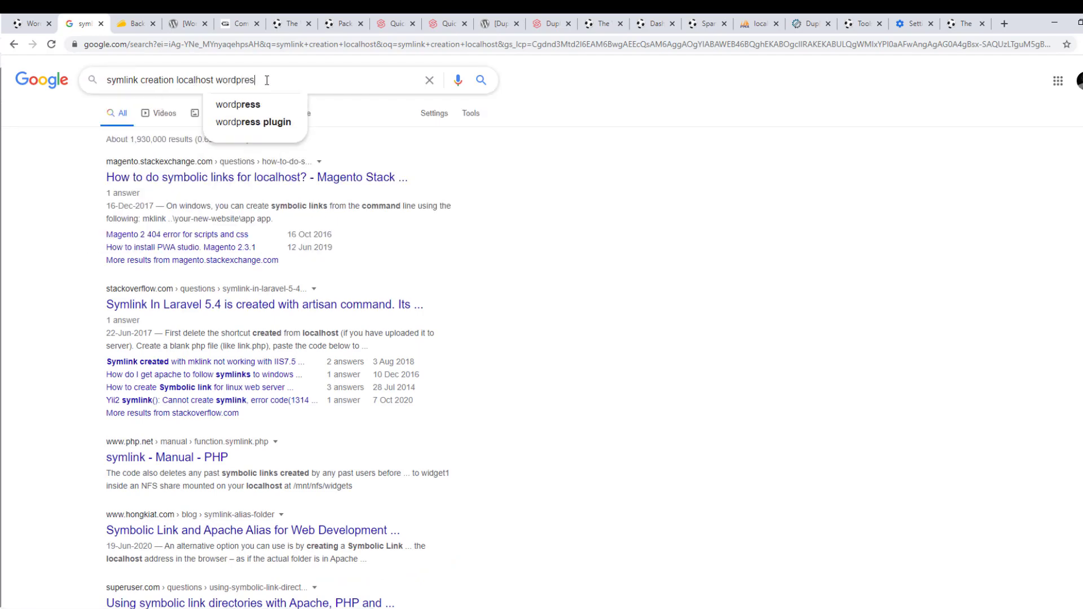
key(Return)
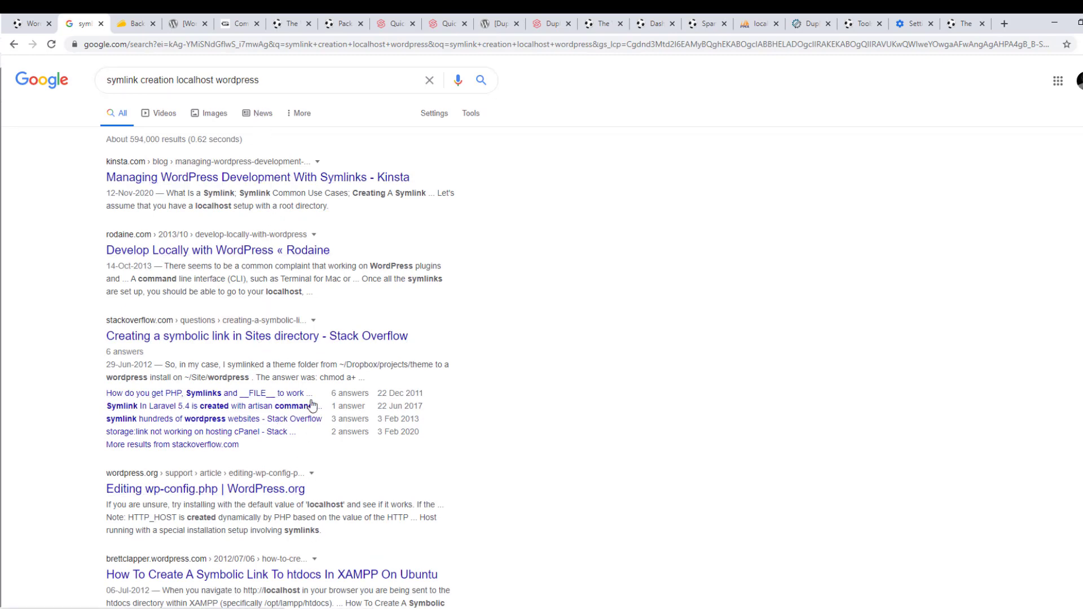
Go back to the original 'symlink creation' results and switch to the FarooqVision folder window
scroll(312, 405, down, 3)
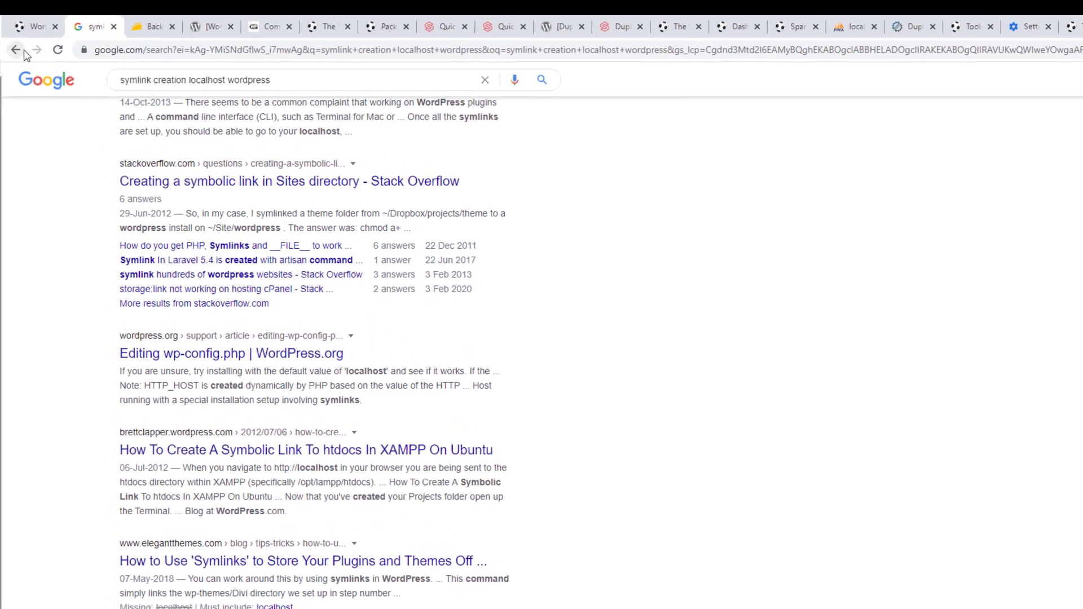
click(23, 50)
click(20, 54)
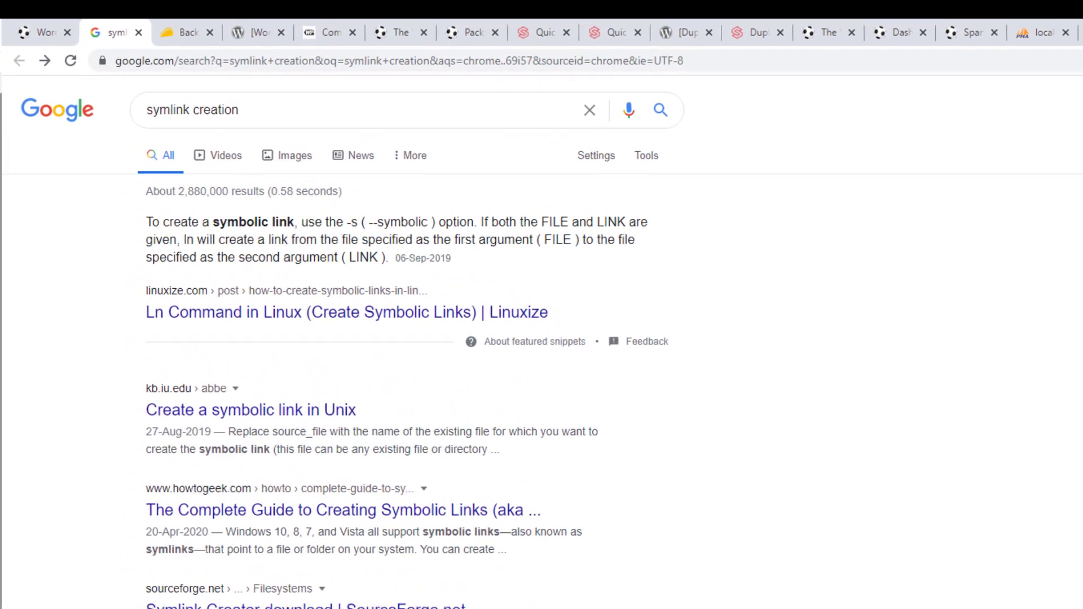
key(alt+Tab)
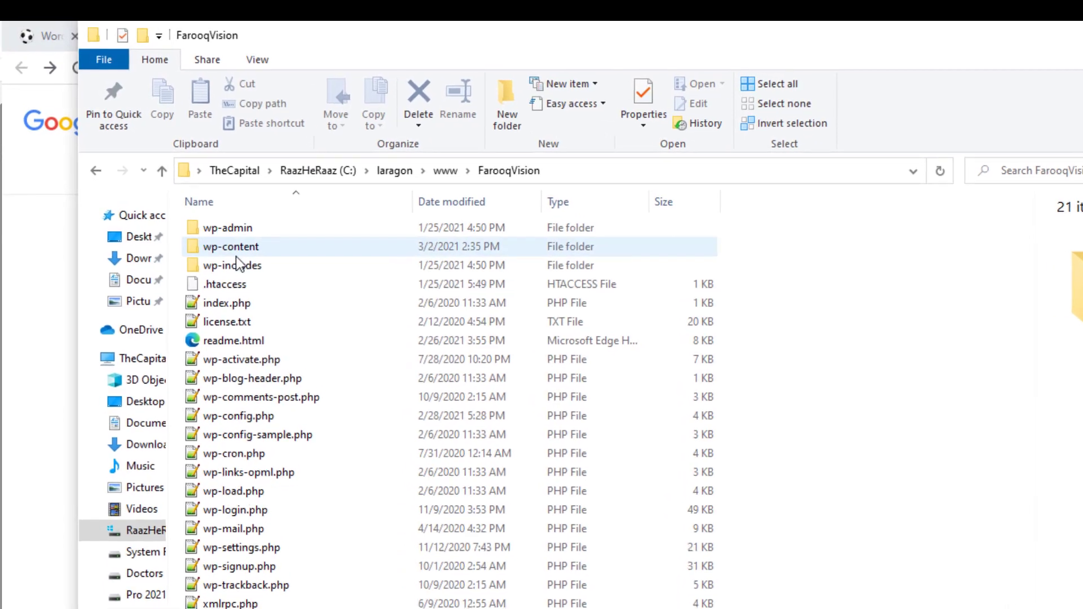
Browse wp-content > uploads > backup-guard > SpartansBU and select SpartansBU.sgbp (87,915 KB)
double_click(226, 248)
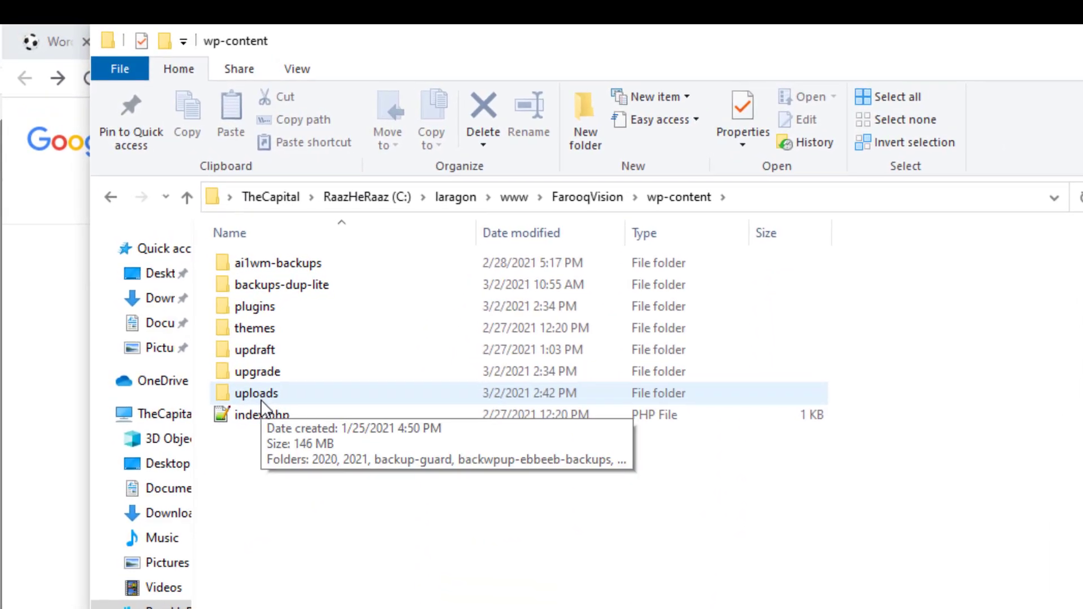
double_click(265, 401)
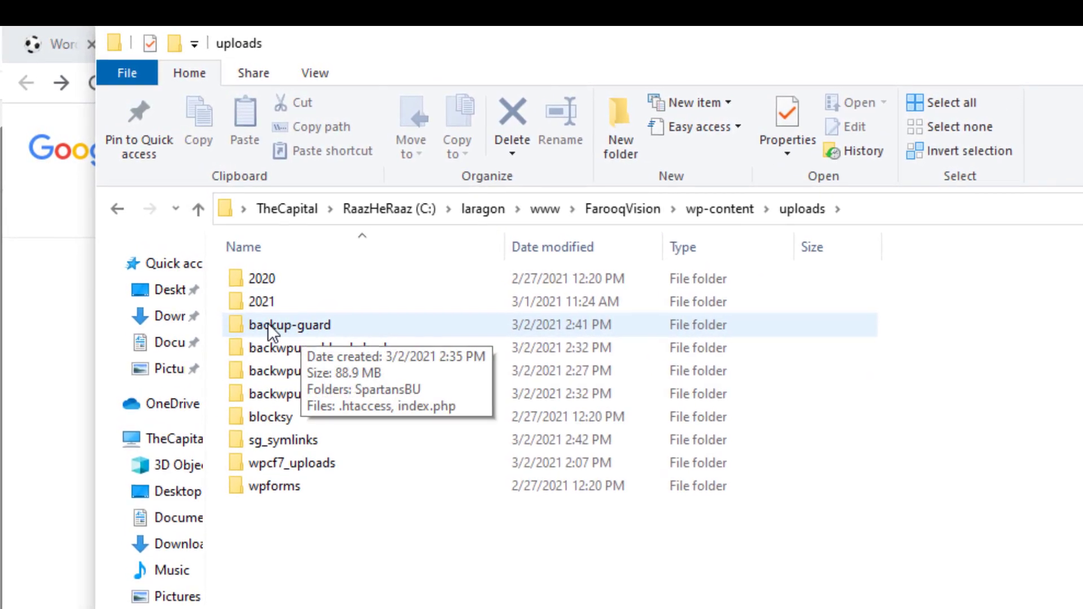
double_click(319, 325)
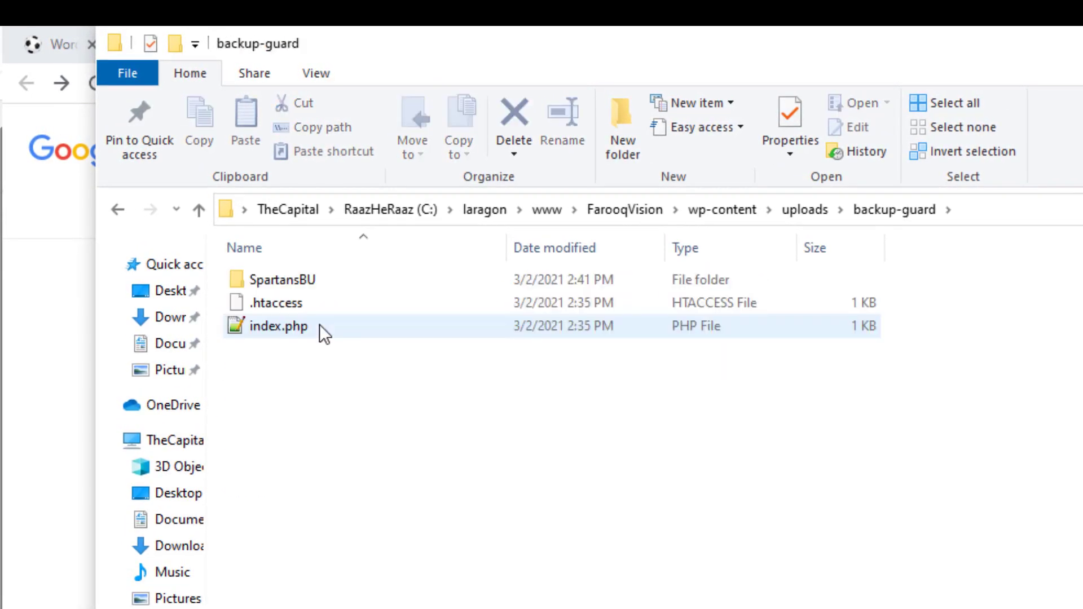
right_click(284, 280)
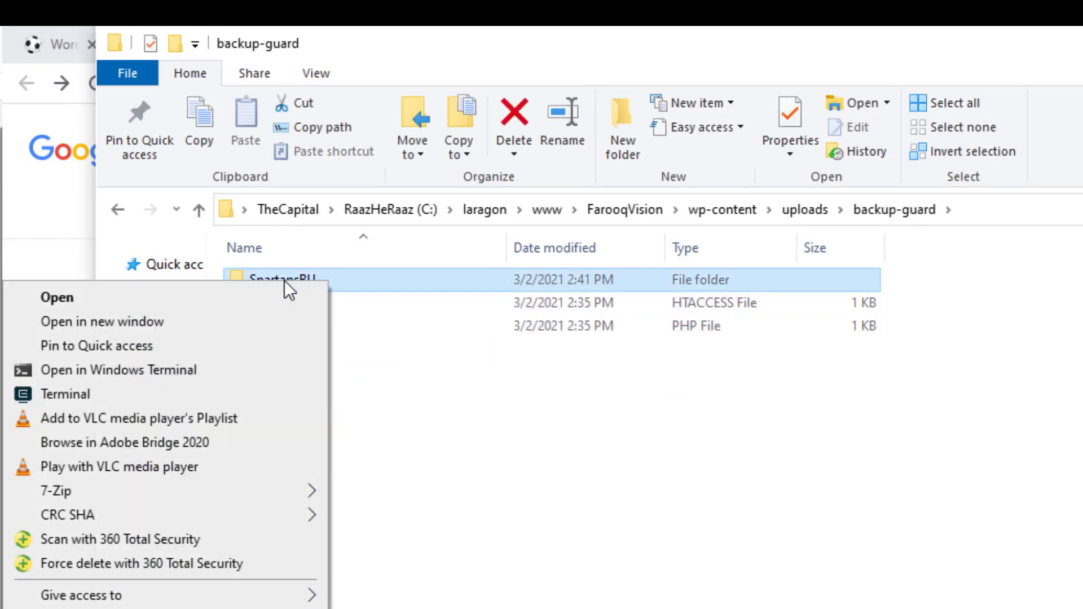
click(548, 439)
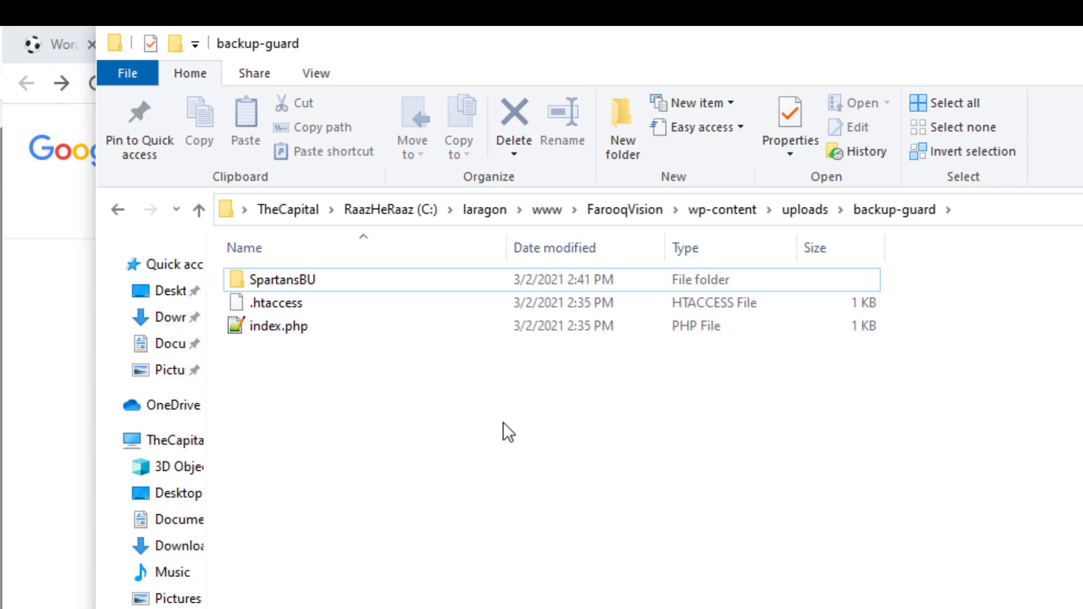
double_click(285, 280)
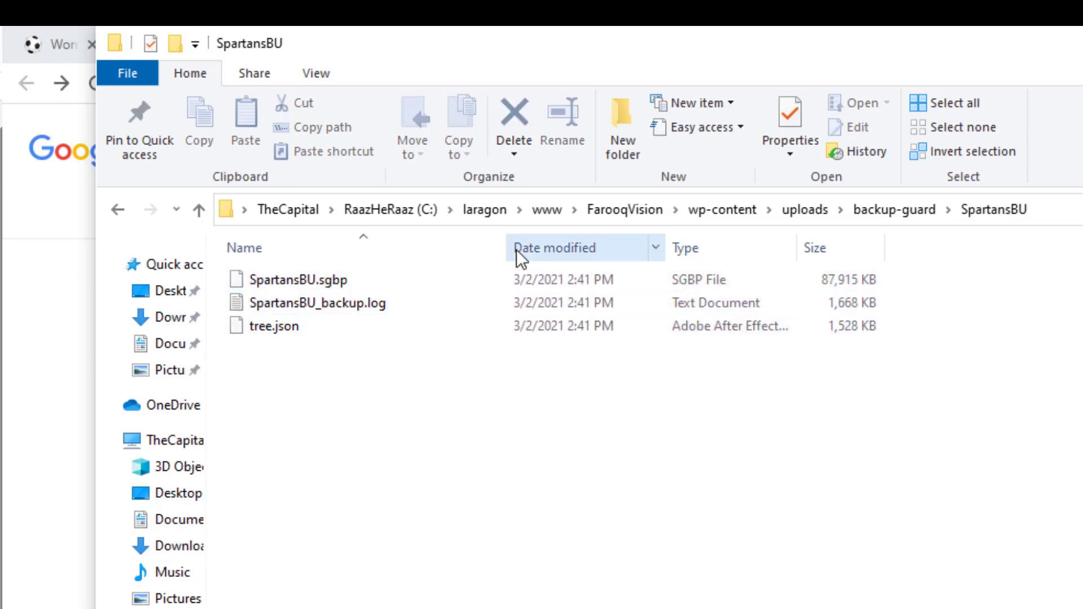
drag(507, 248, 697, 276)
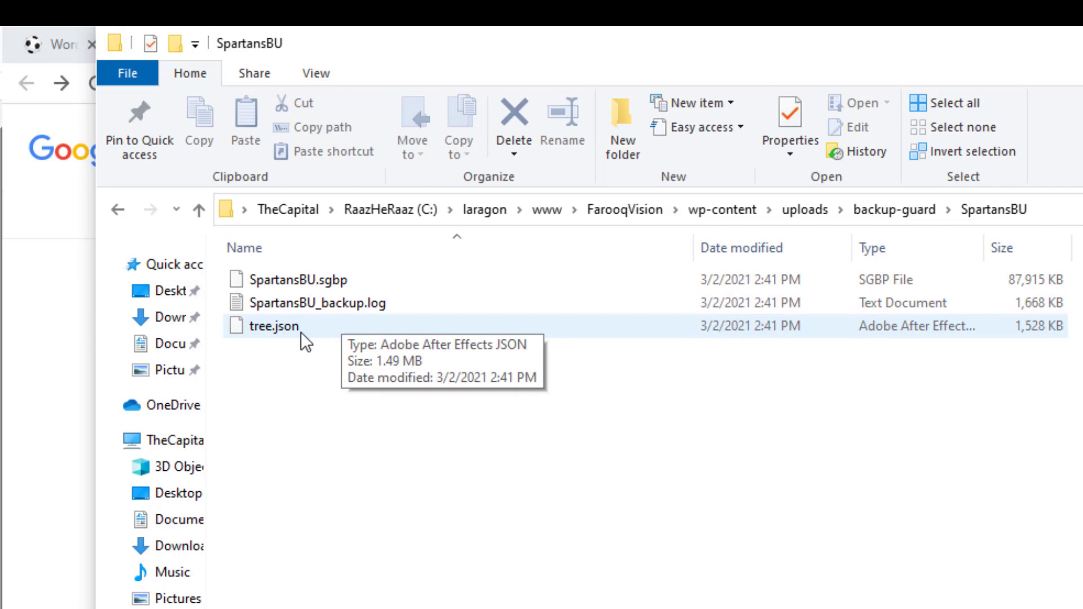
click(293, 274)
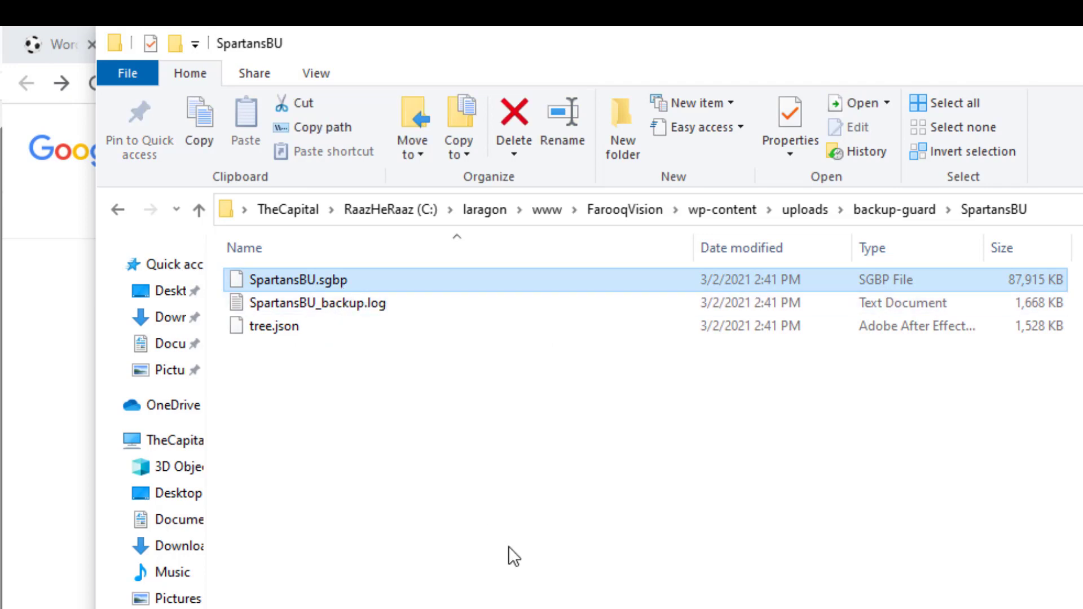
click(58, 28)
click(59, 25)
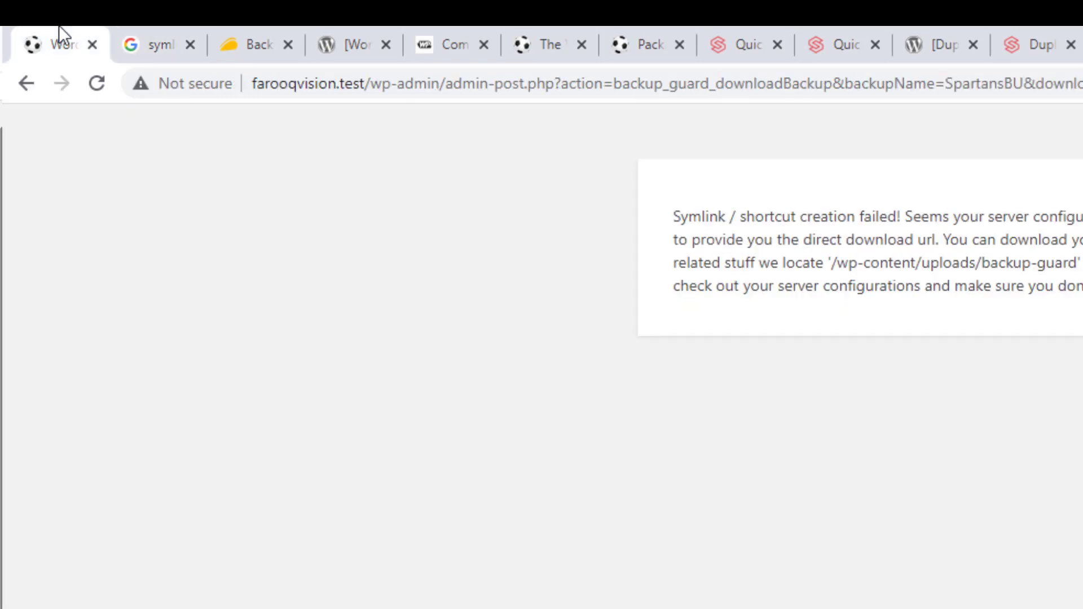
Tick the SpartansBU backup, then deactivate the BackupGuard Backup plugin under Installed Plugins
click(25, 84)
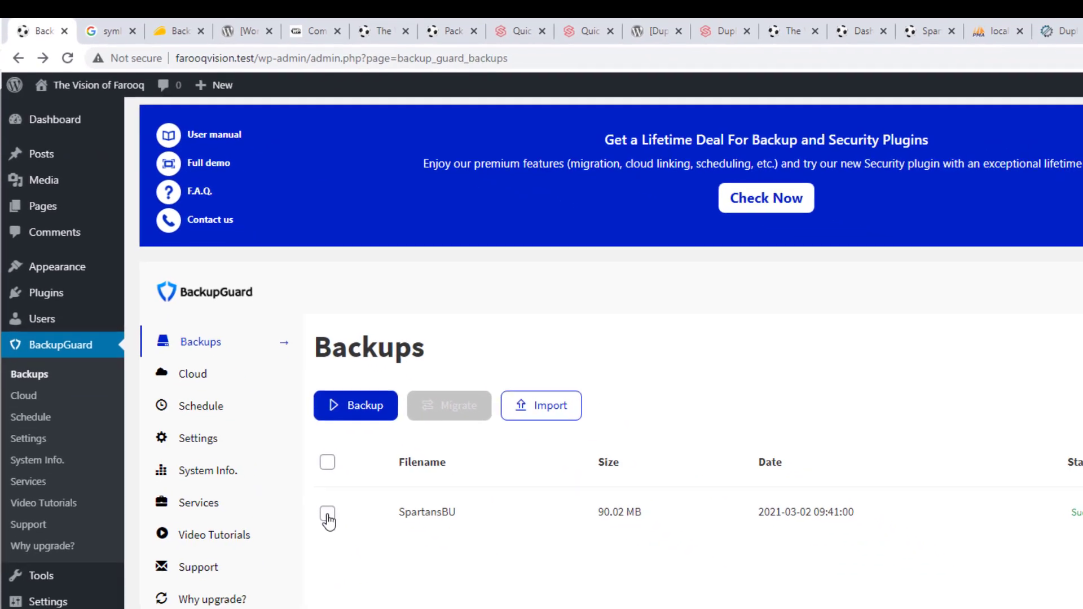
click(372, 584)
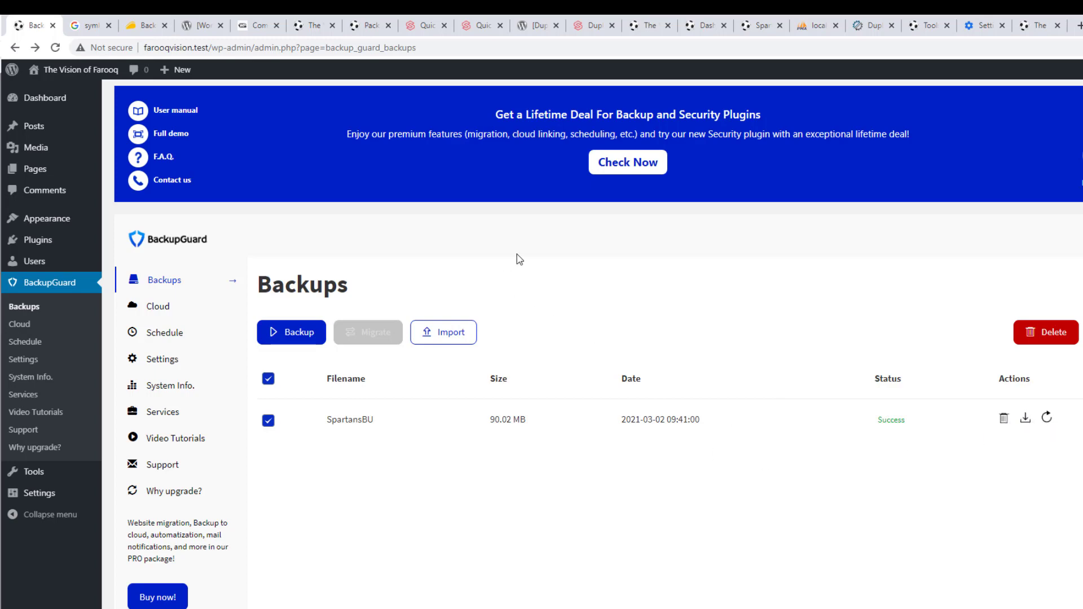
mouse_move(55, 241)
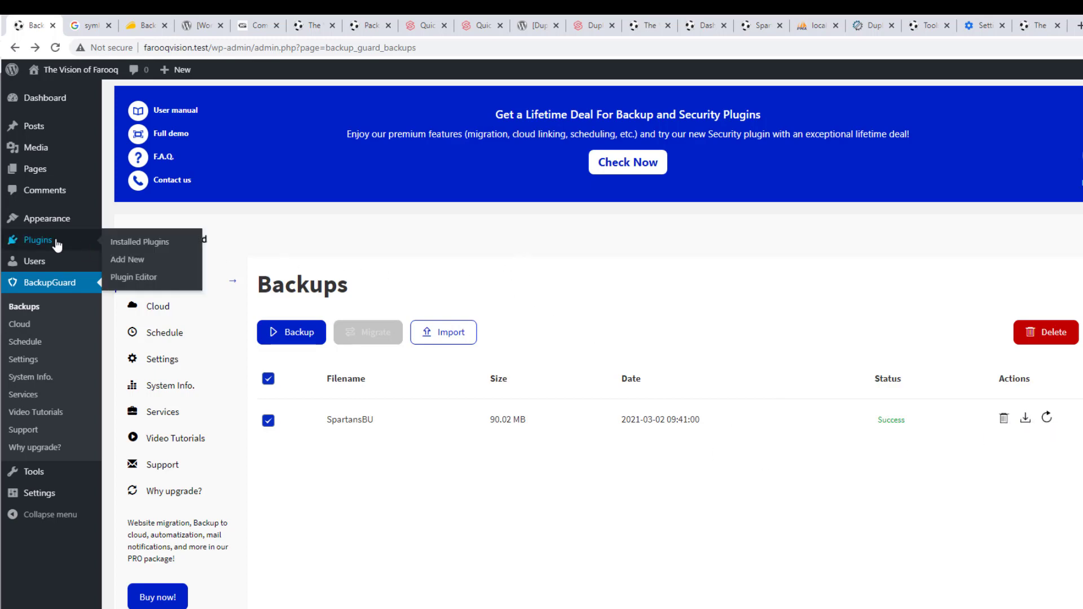
click(150, 243)
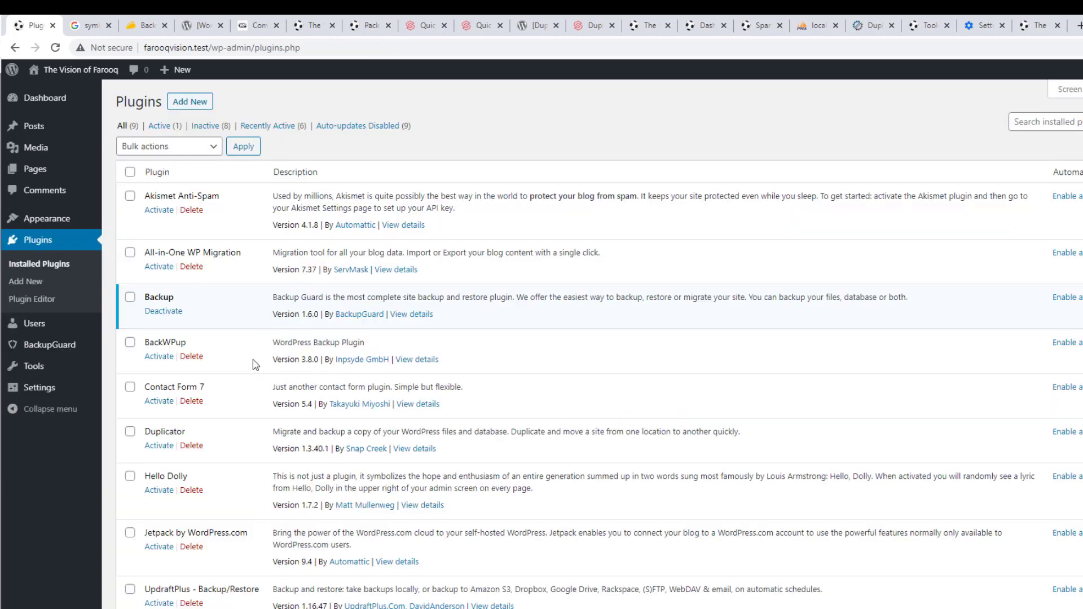
click(169, 315)
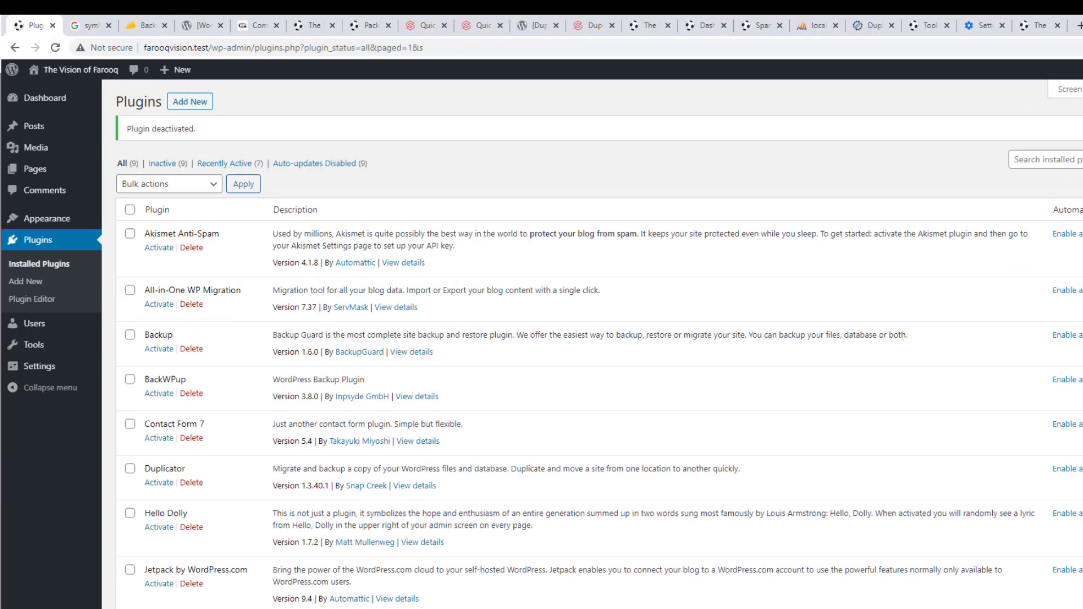
click(338, 590)
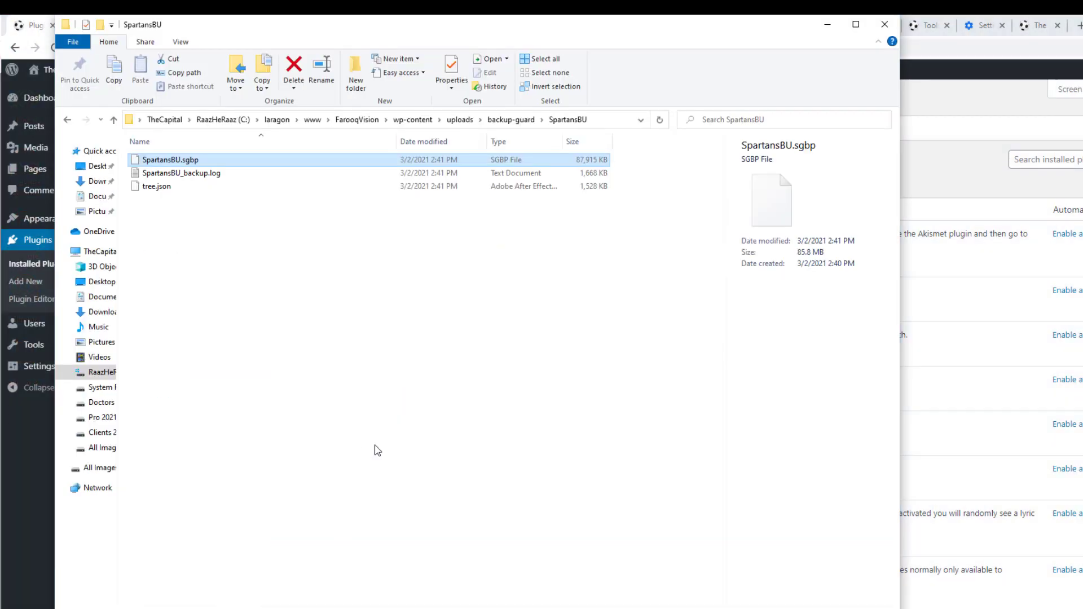
Refresh wp-content, reopen uploads > backup-guard > SpartansBU, then minimize the Explorer window
click(412, 121)
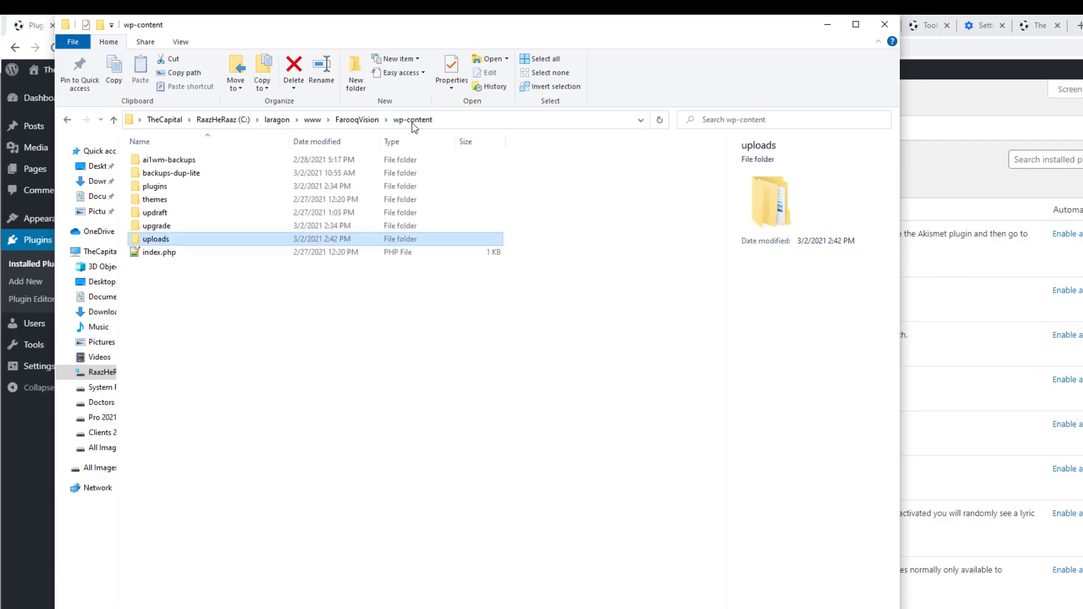
right_click(291, 353)
click(229, 399)
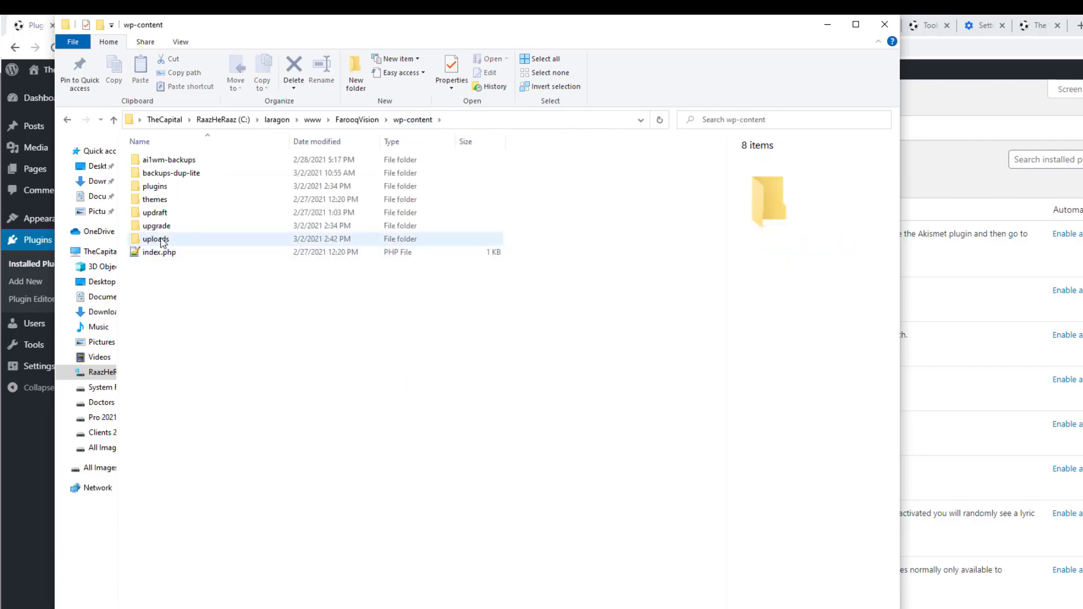
double_click(163, 239)
double_click(169, 182)
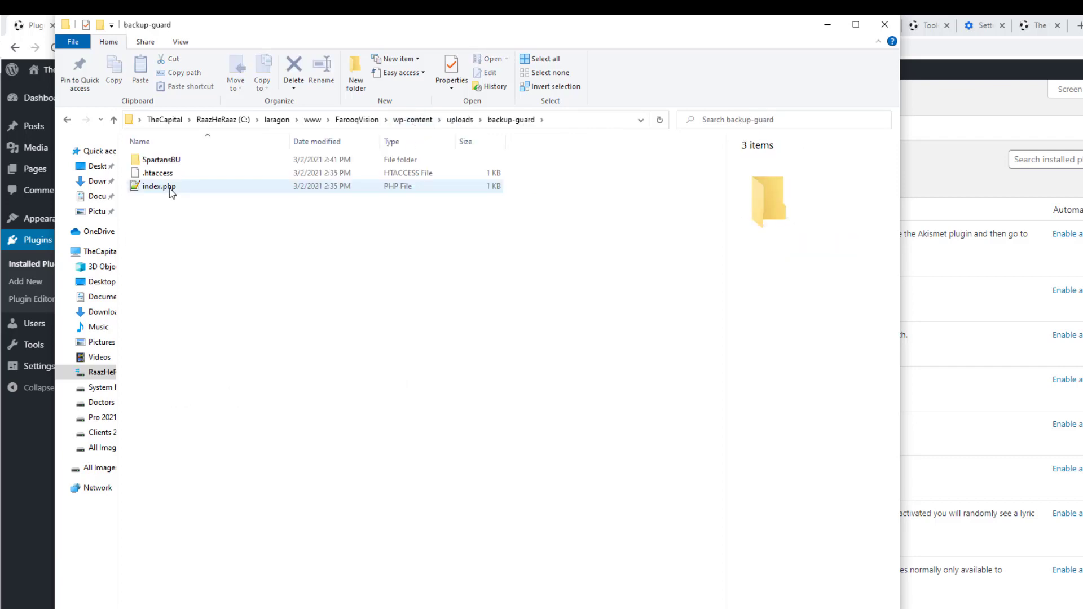
double_click(161, 160)
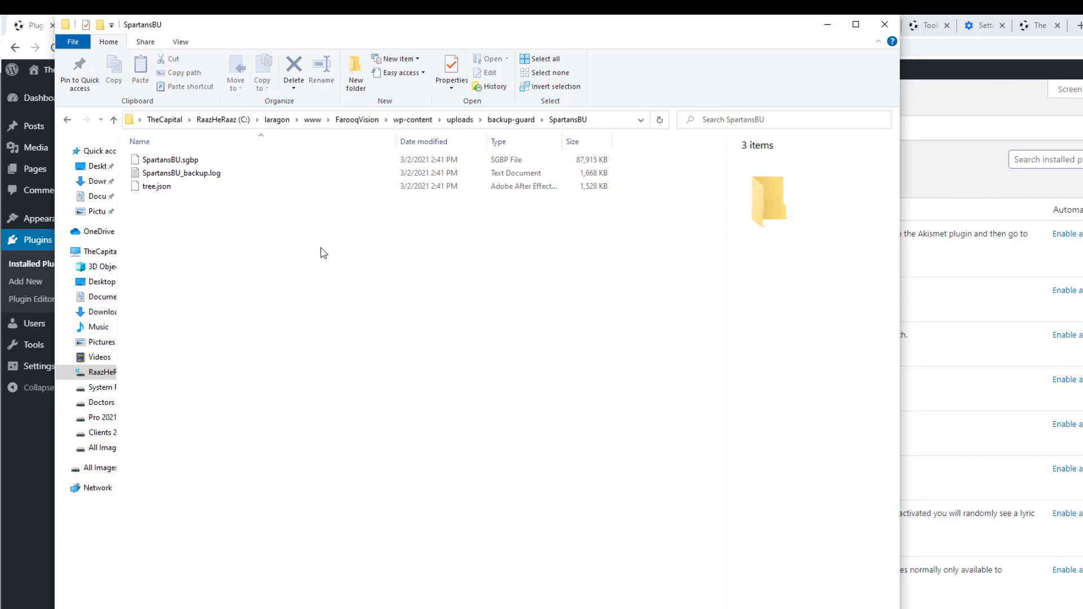
click(962, 164)
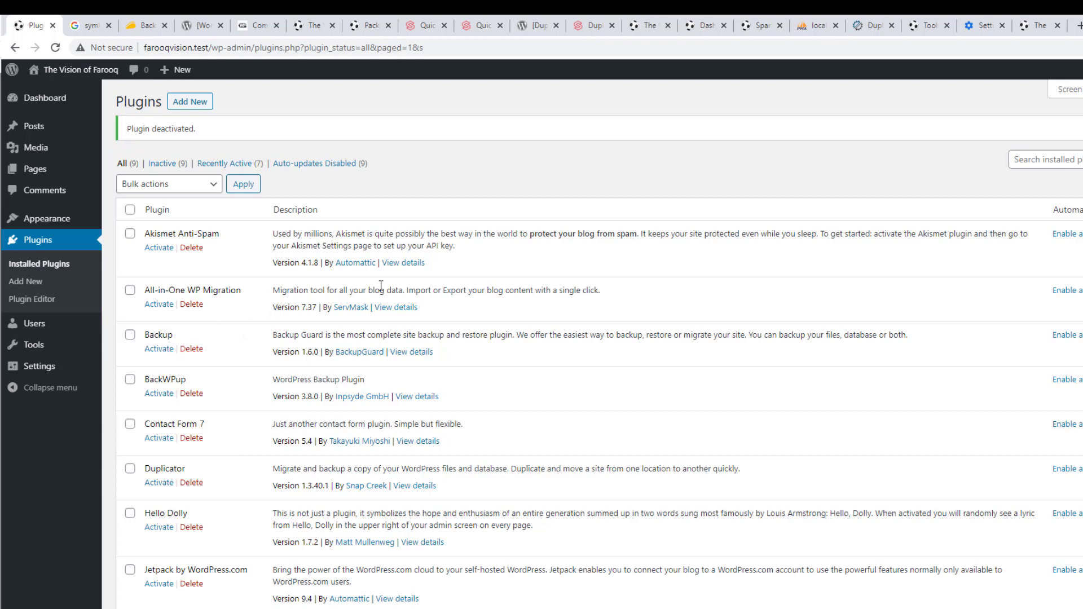
Reactivate the Backup plugin and open BackupGuard's Backups list
click(165, 350)
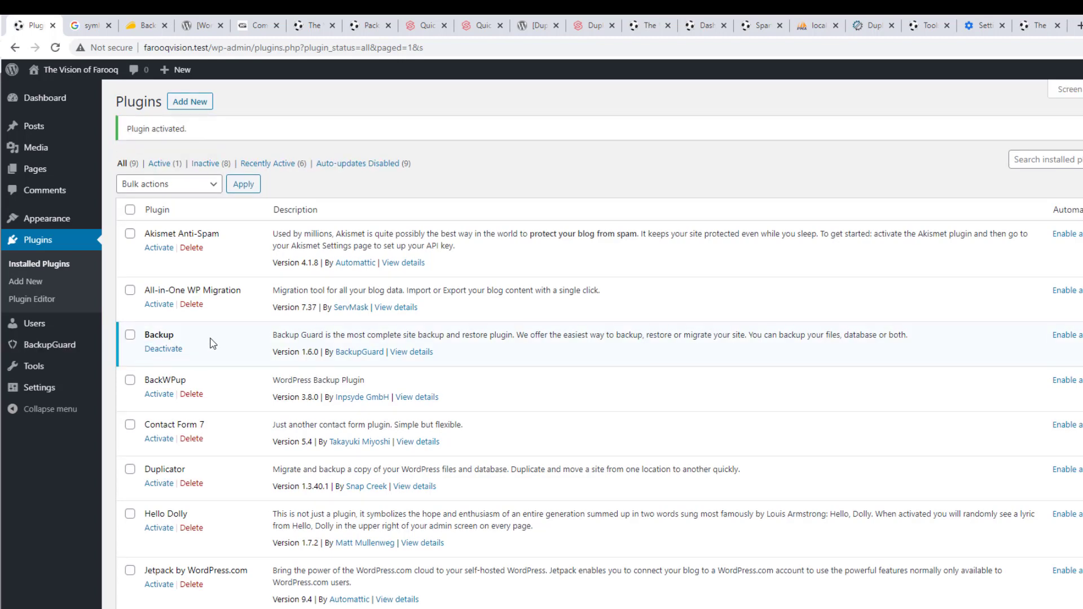
mouse_move(79, 347)
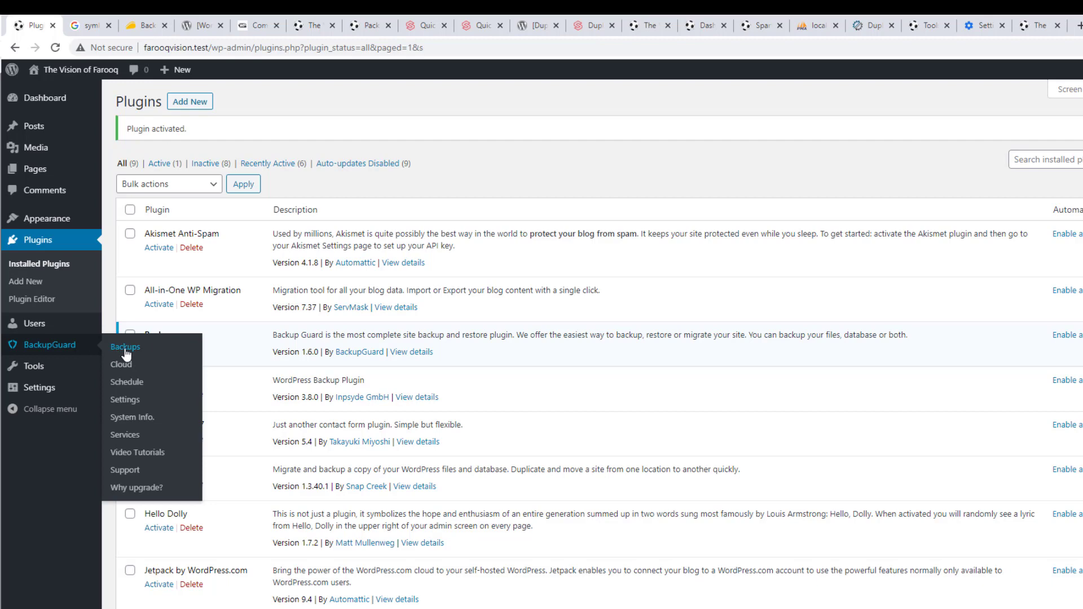
click(126, 347)
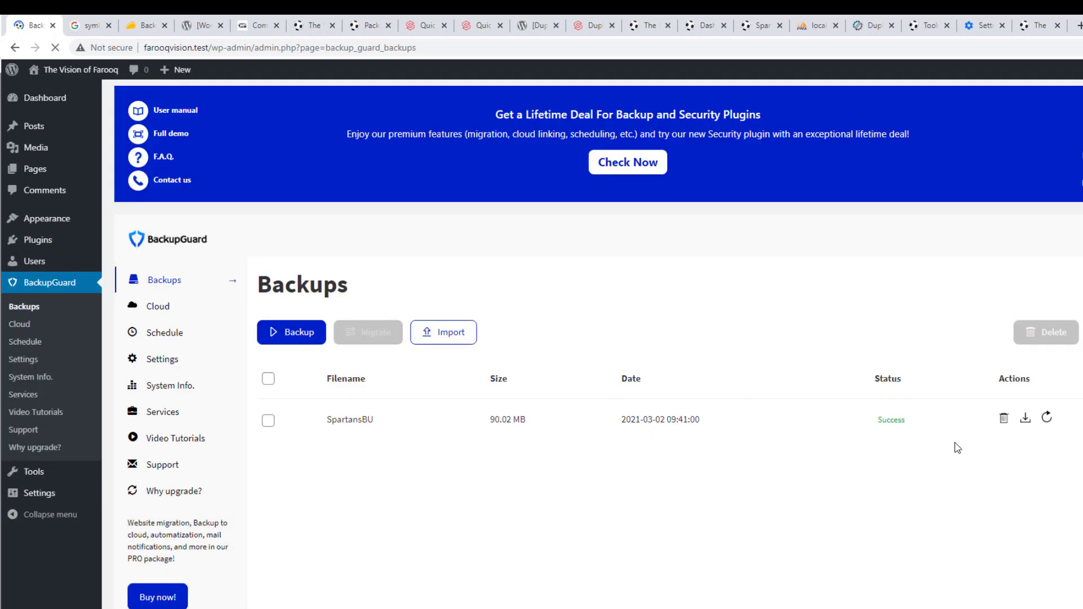
Run a Full restore of the SpartansBU backup
click(1047, 418)
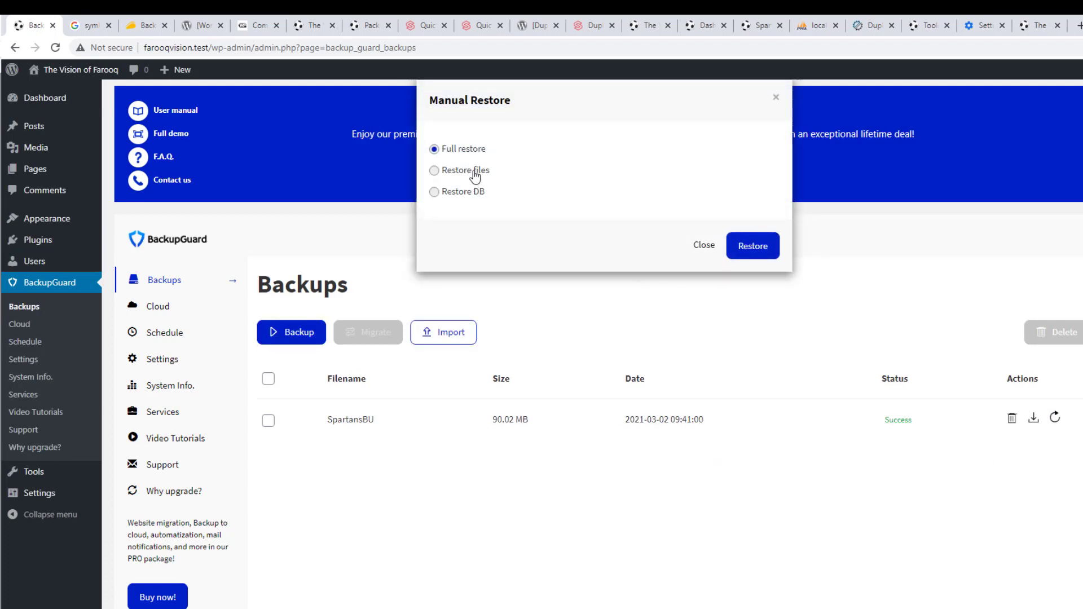
click(476, 175)
click(473, 193)
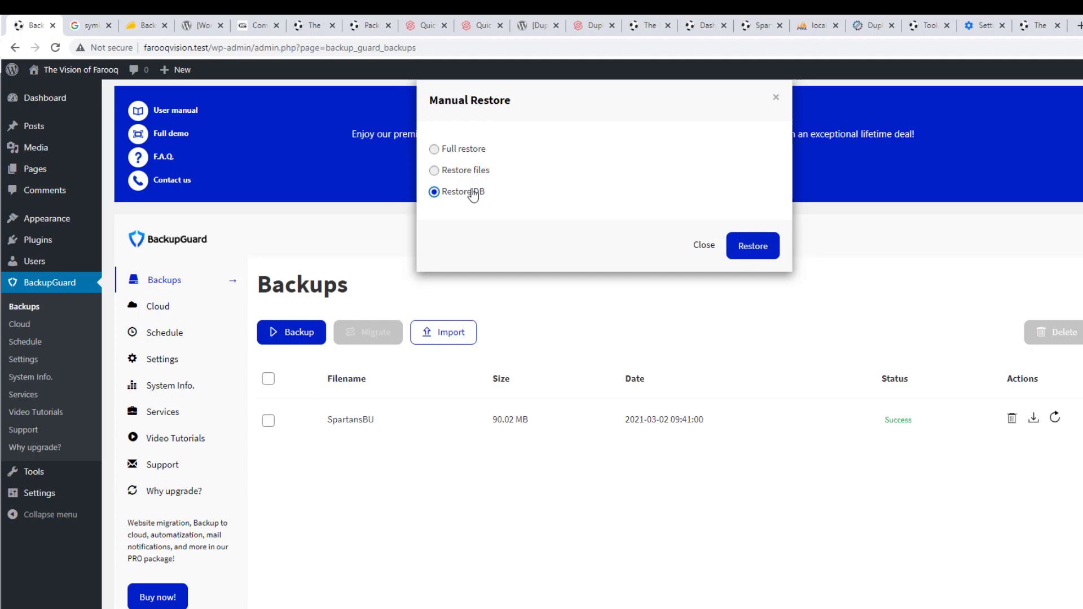
click(466, 150)
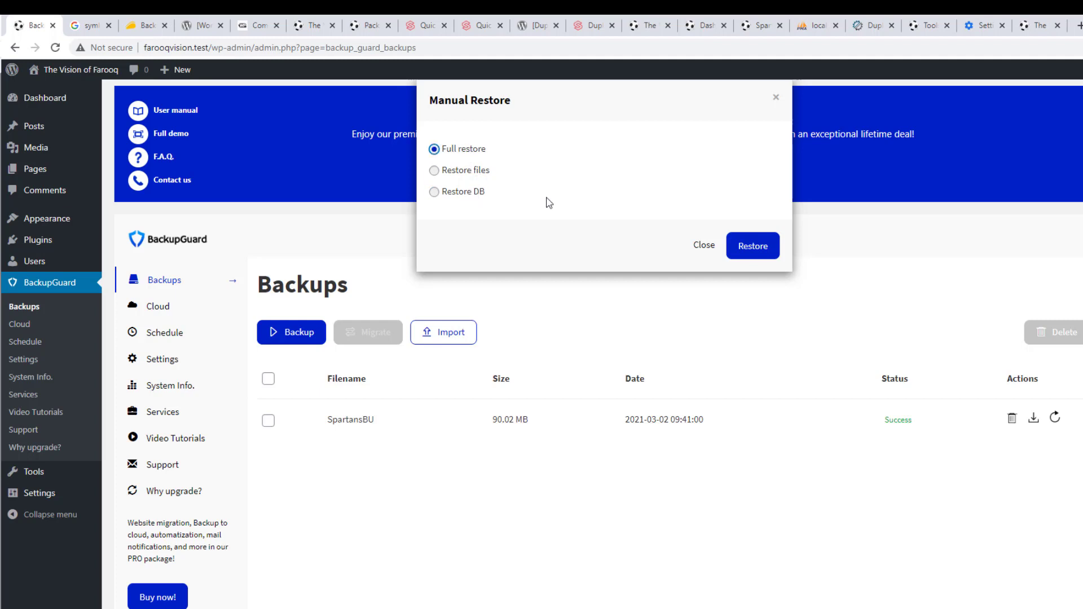
click(756, 254)
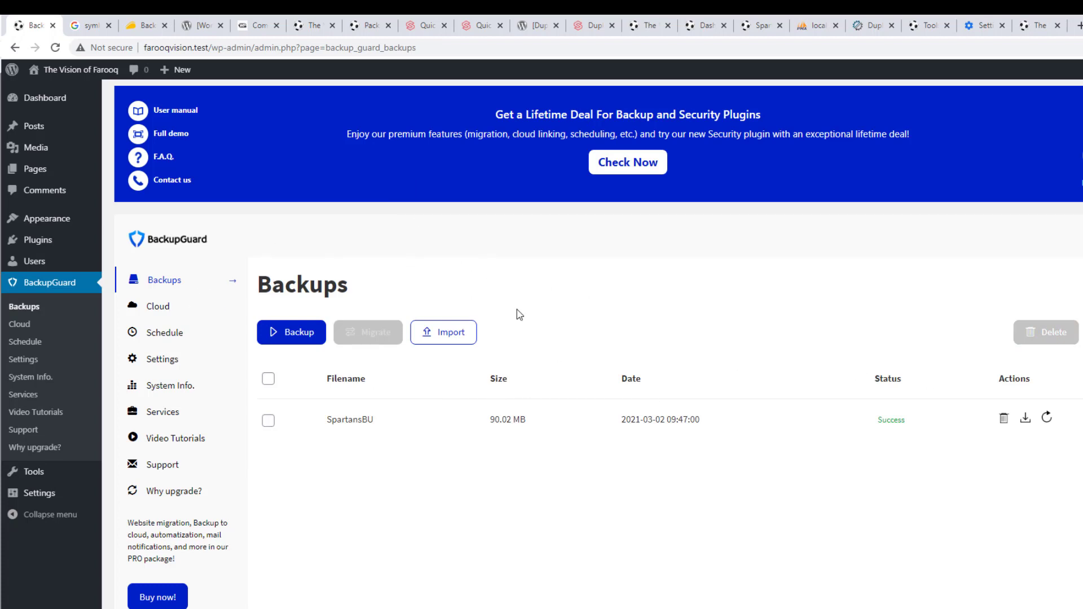
Check the site front page in a new tab, then return to the Backups page
mouse_move(56, 70)
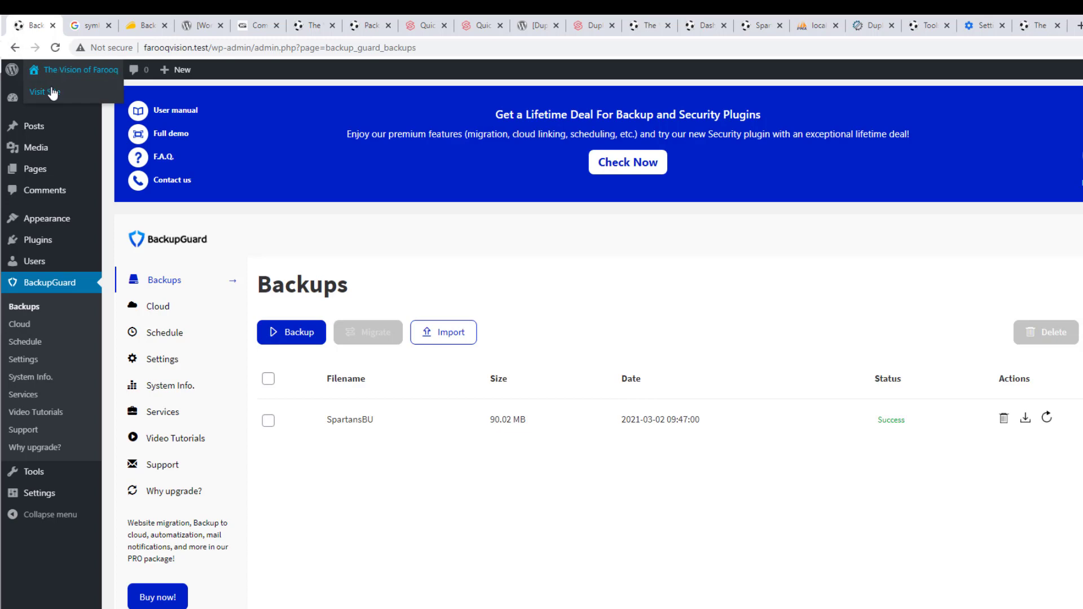
right_click(52, 93)
click(67, 99)
click(72, 25)
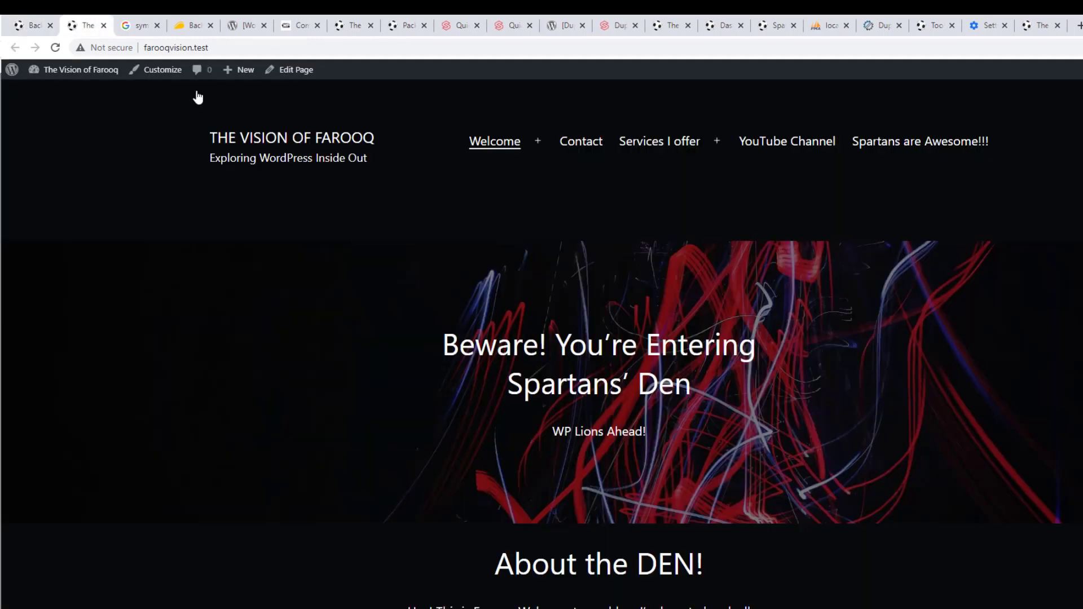
click(33, 25)
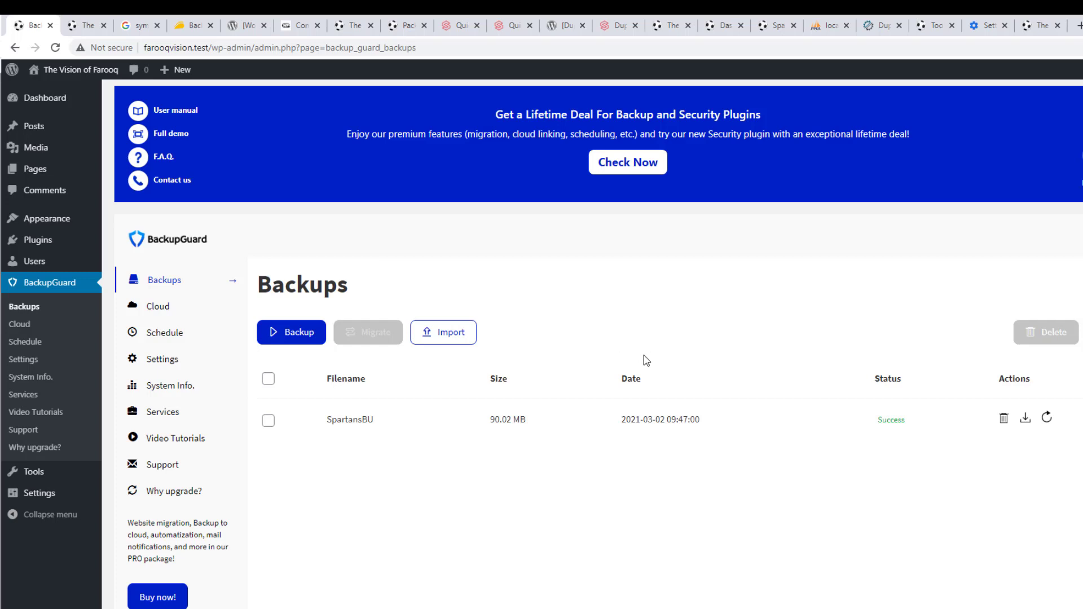
Start a BackupGuard import from Local PC and browse for the SGBP file
click(448, 337)
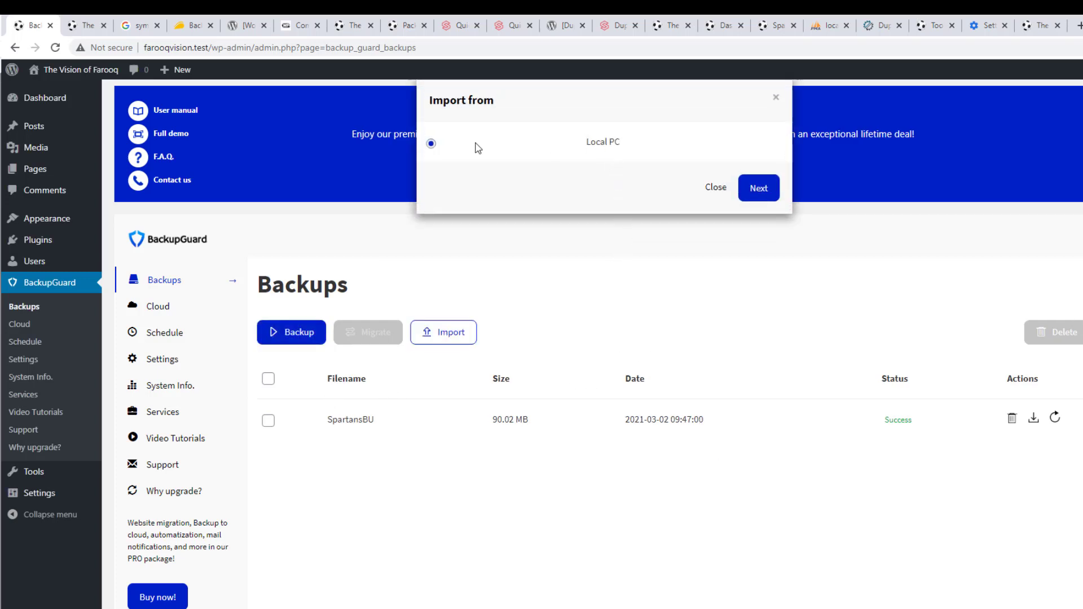
click(760, 189)
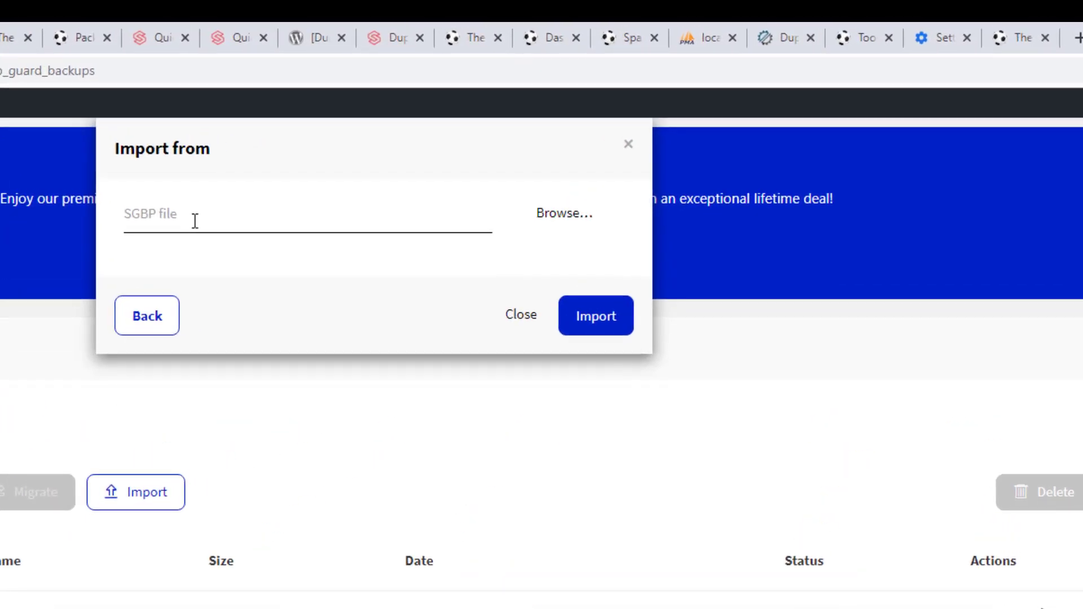
click(560, 223)
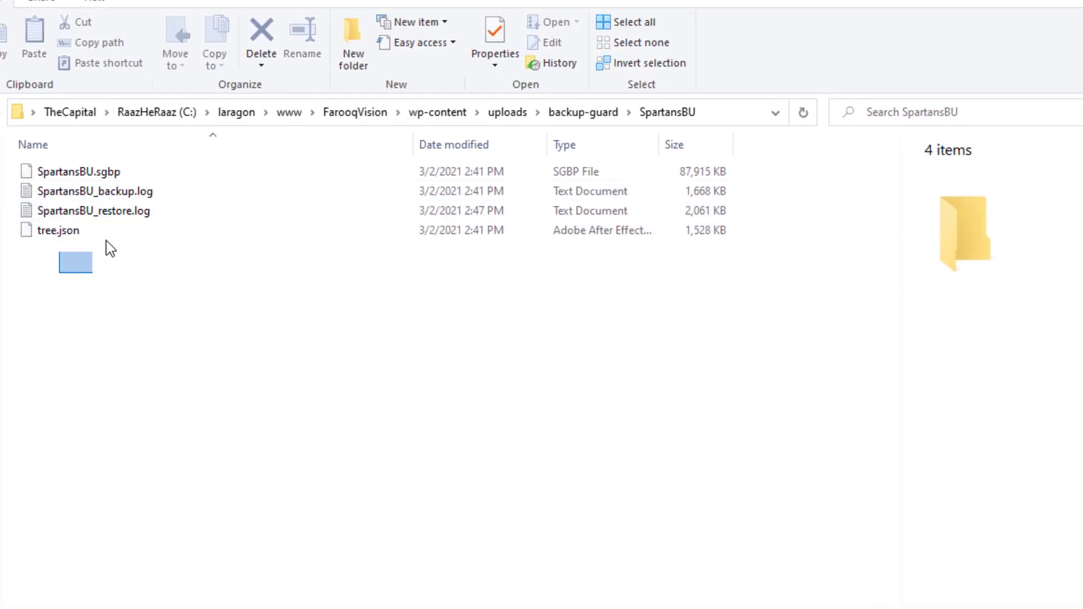
Copy the SpartansBU backup folder from the backup-guard folder
drag(110, 249, 157, 176)
click(129, 176)
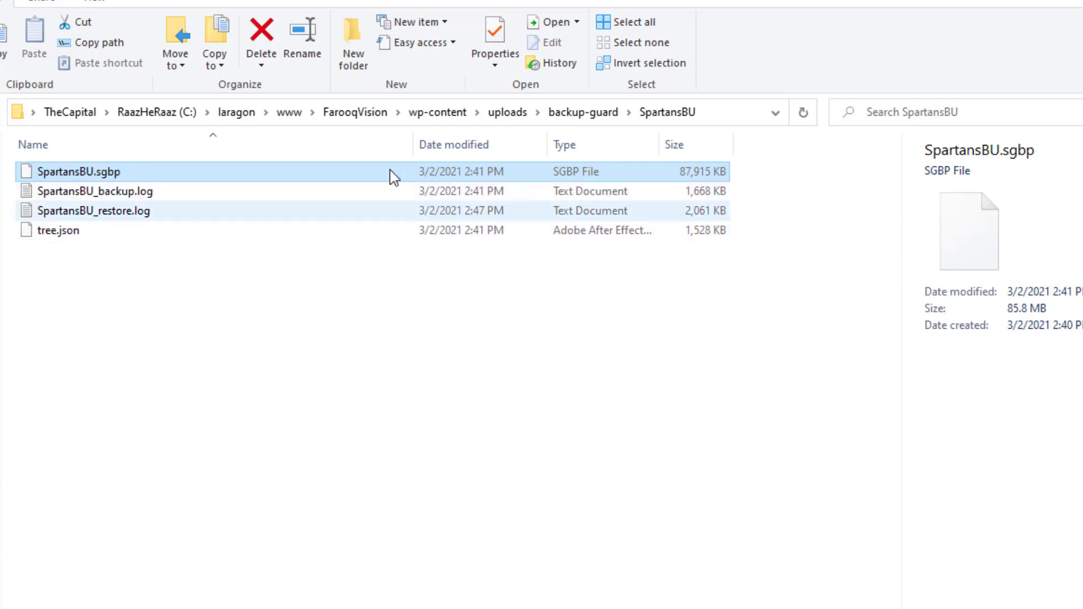
click(589, 112)
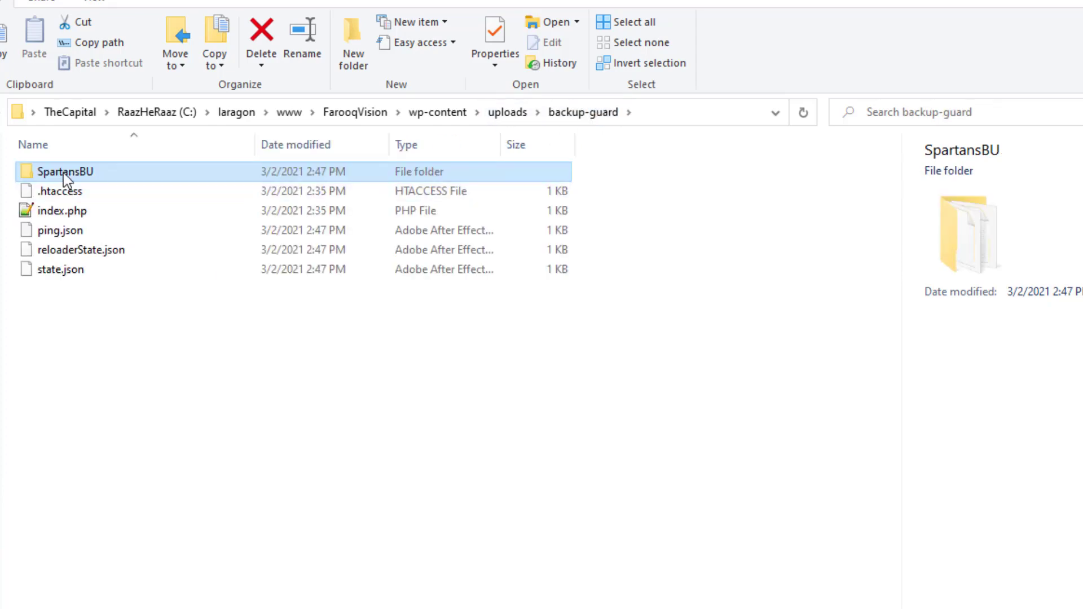
right_click(63, 172)
click(50, 604)
Paste the SpartansBU folder into Downloads, then return to the browser's file picker
click(1, 192)
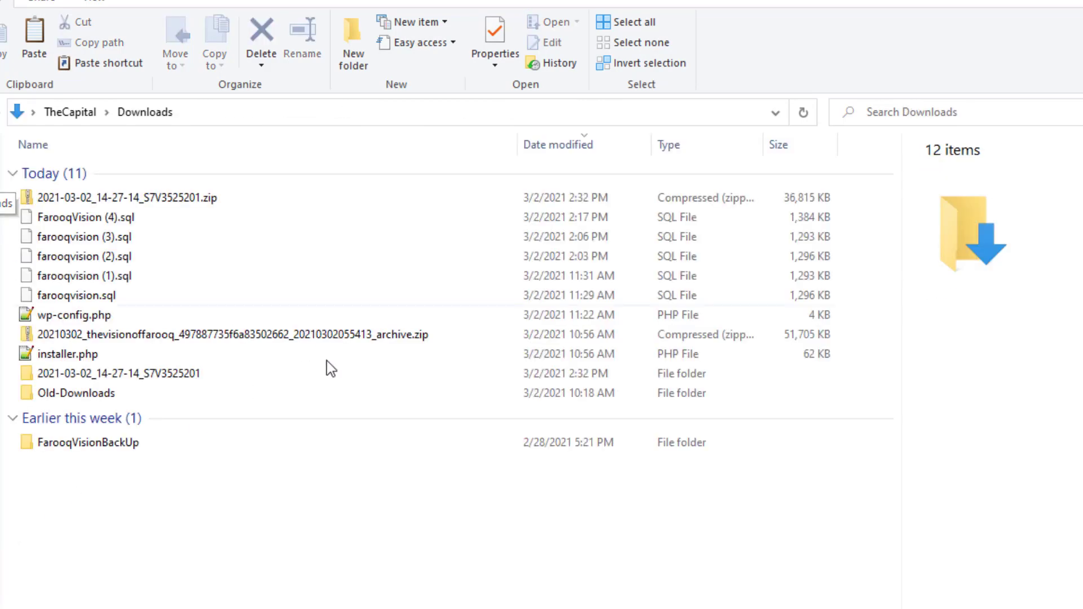
right_click(341, 573)
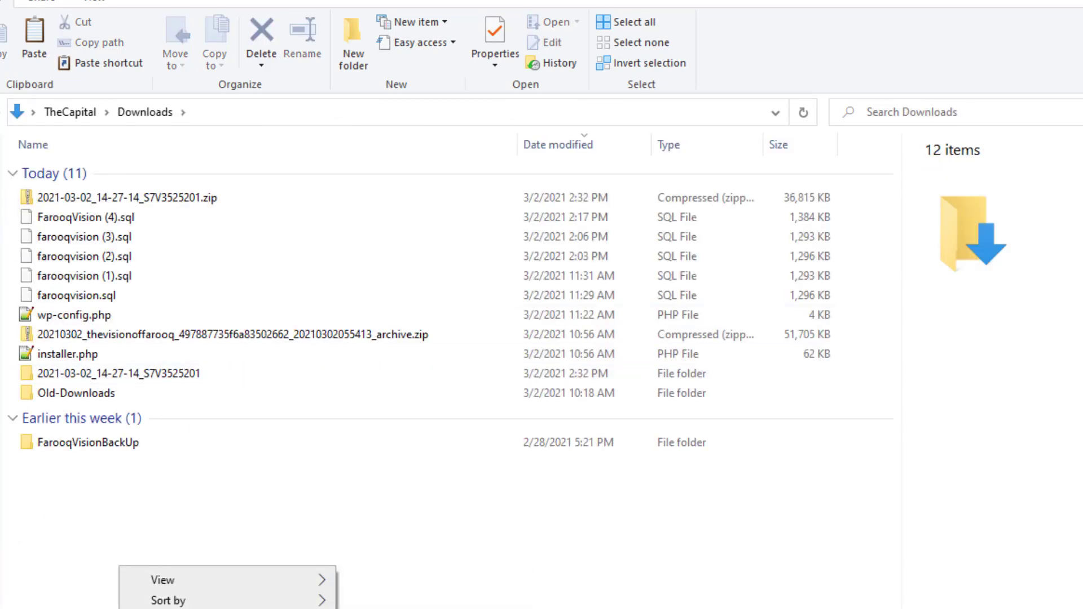
key(p)
key(Escape)
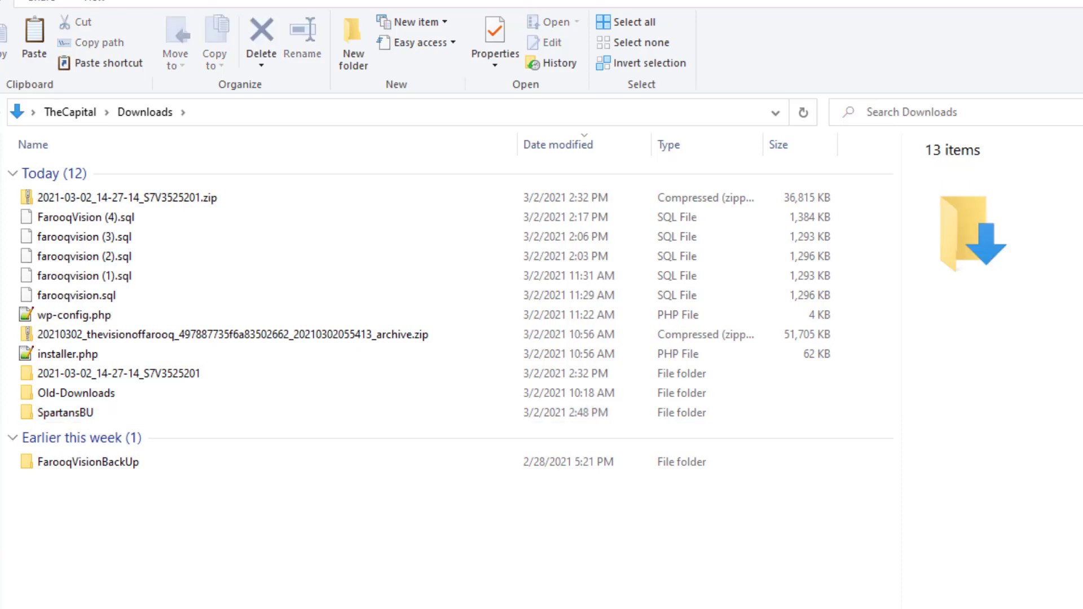
key(alt+Tab)
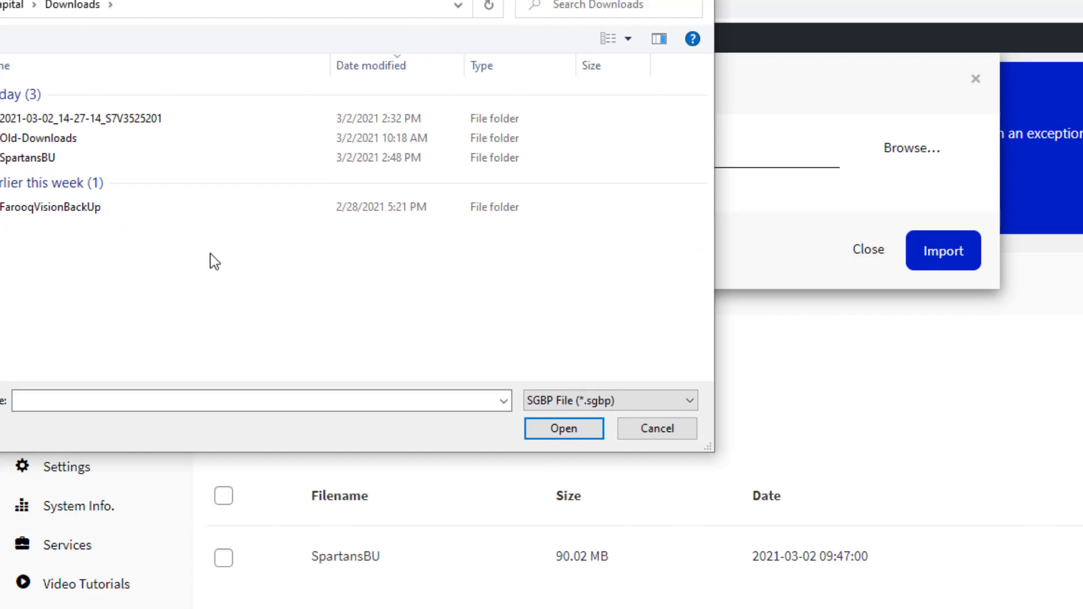
Choose Downloads > SpartansBU > SpartansBU.sgbp in the picker and import it into BackupGuard
click(52, 164)
double_click(51, 164)
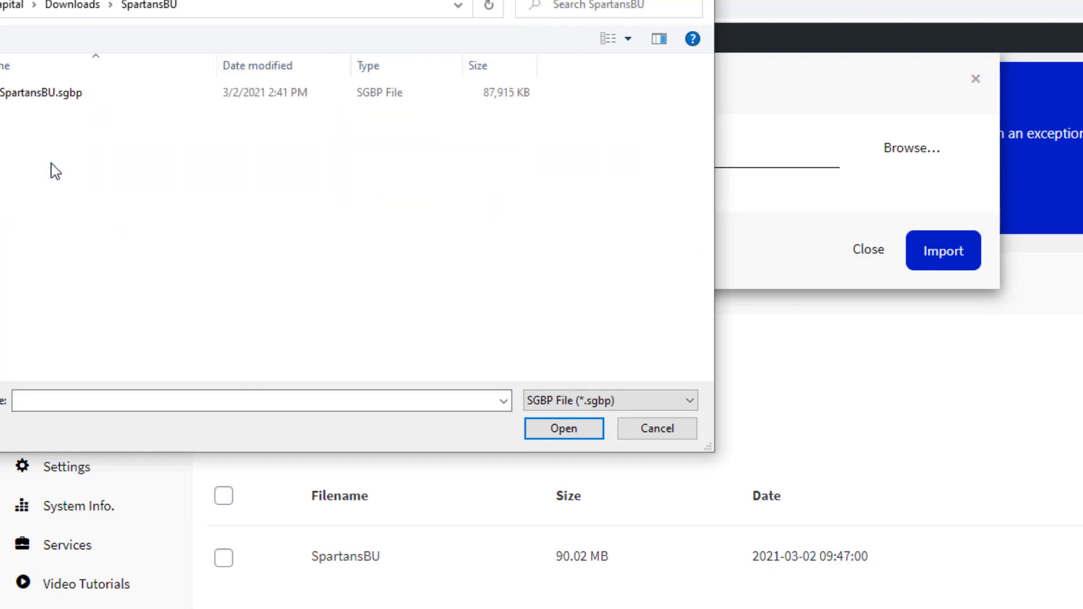
click(51, 105)
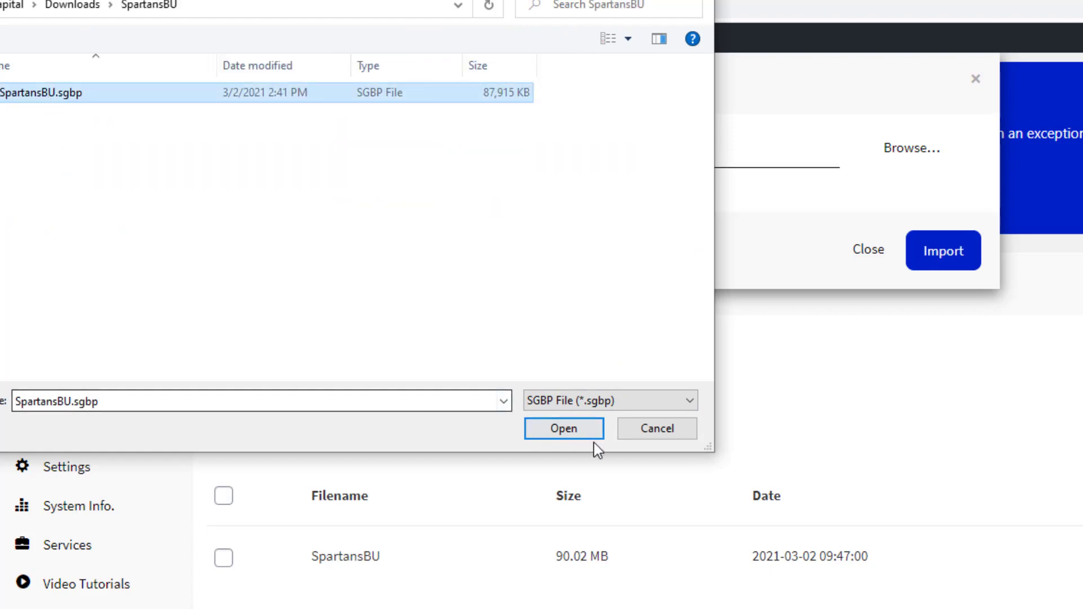
click(564, 429)
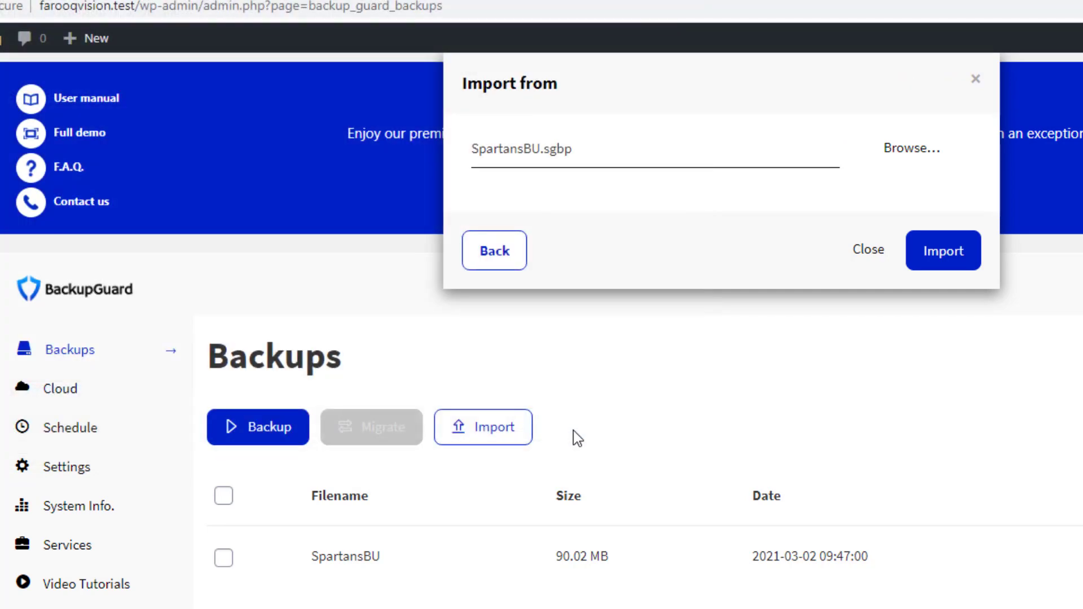
click(946, 261)
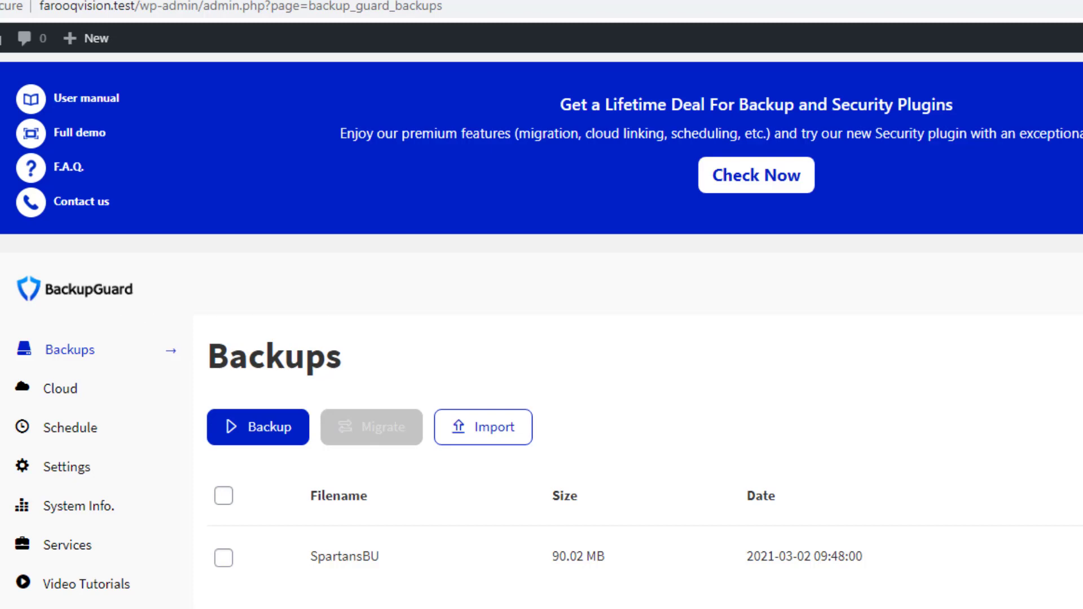
Deactivate the Backup plugin in Installed Plugins and install WP STAGING
click(20, 296)
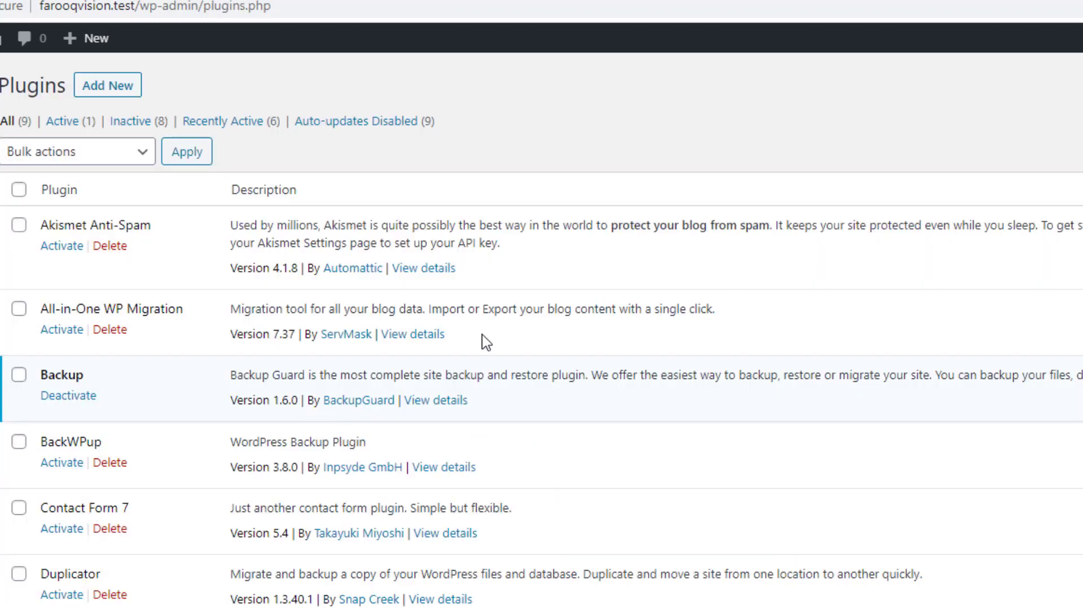
click(71, 397)
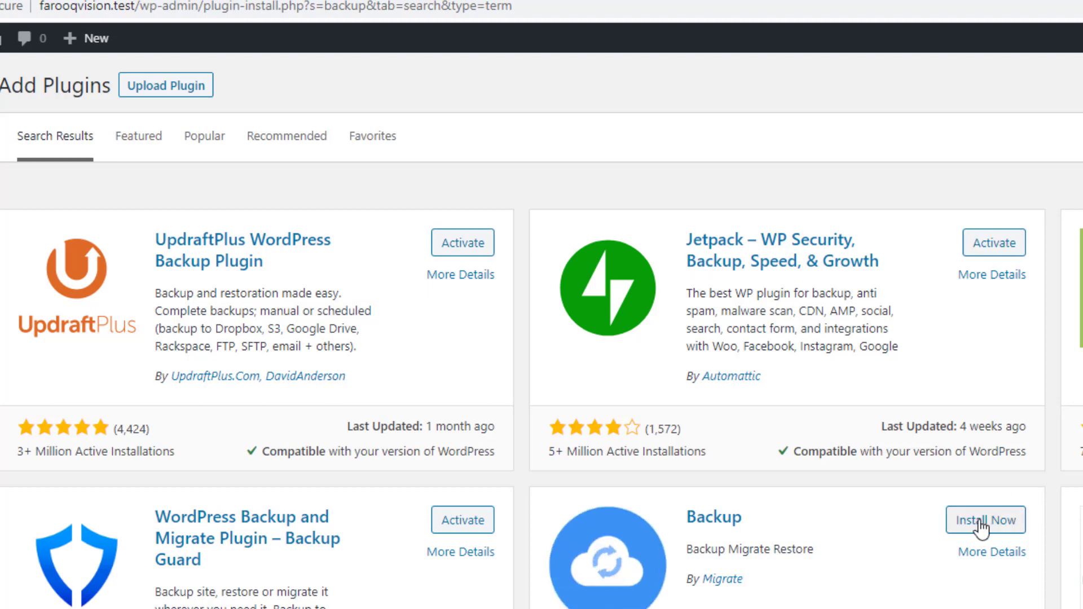
scroll(899, 201, down, 6)
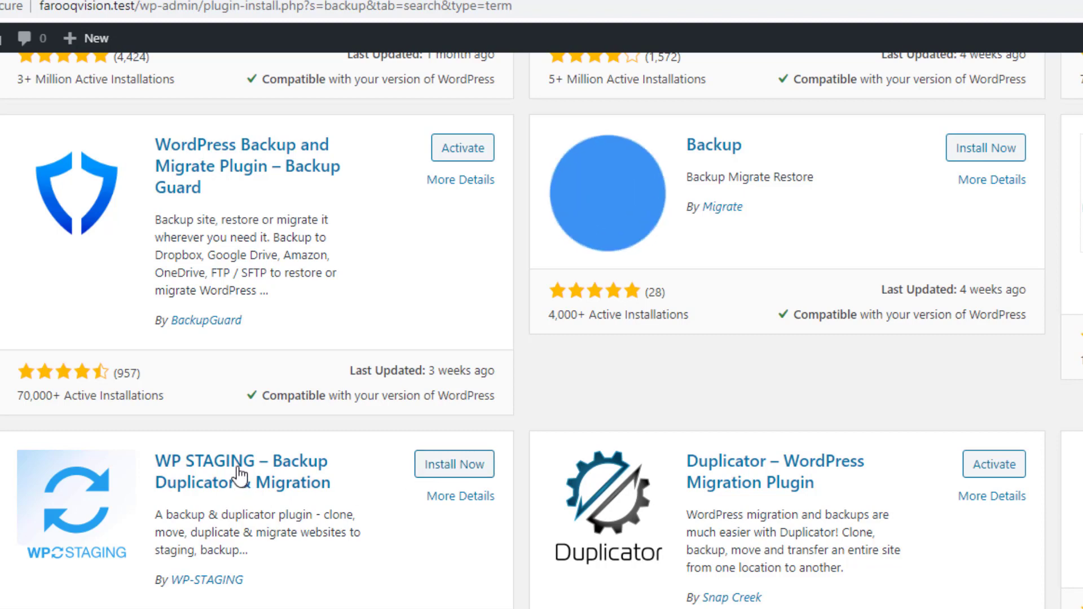
click(445, 472)
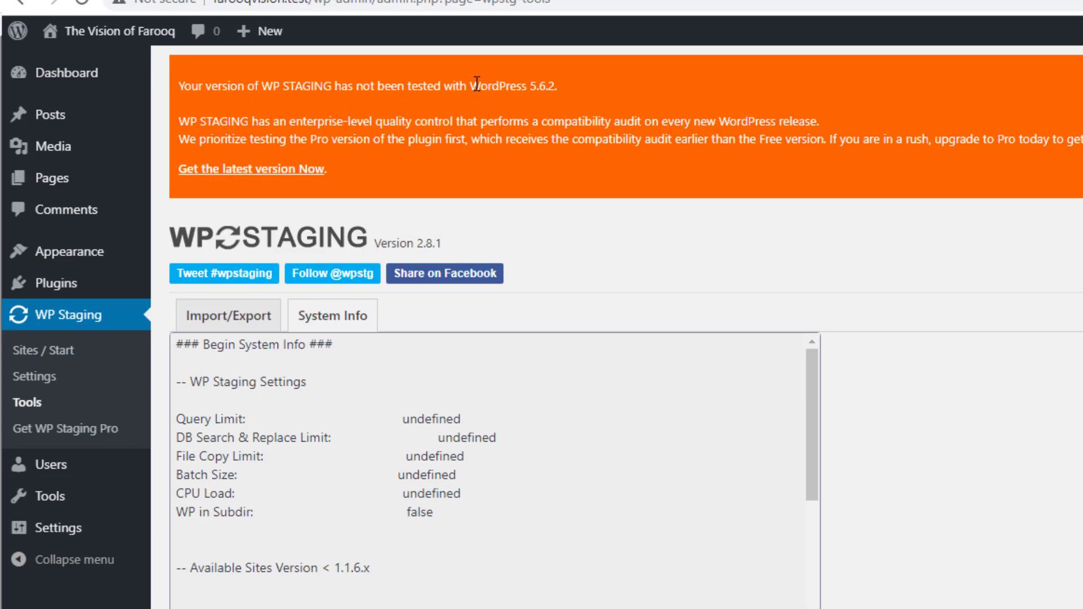
Review WP Staging's System Info, noting the untested WordPress 5.6.2 warning, and Import/Export
drag(471, 84, 573, 97)
click(574, 89)
drag(533, 86, 594, 85)
click(595, 84)
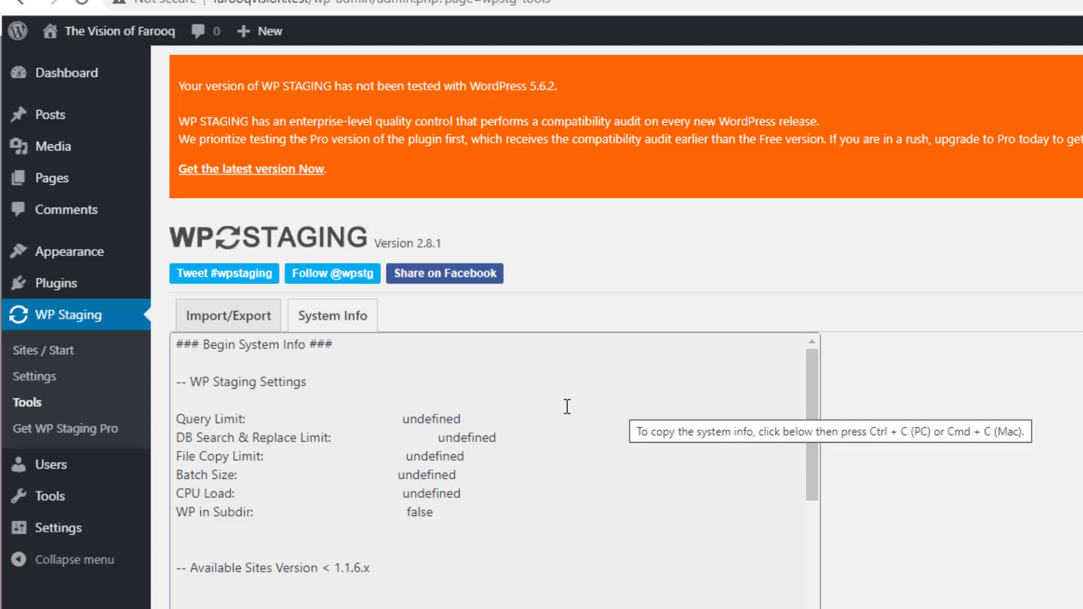
click(327, 321)
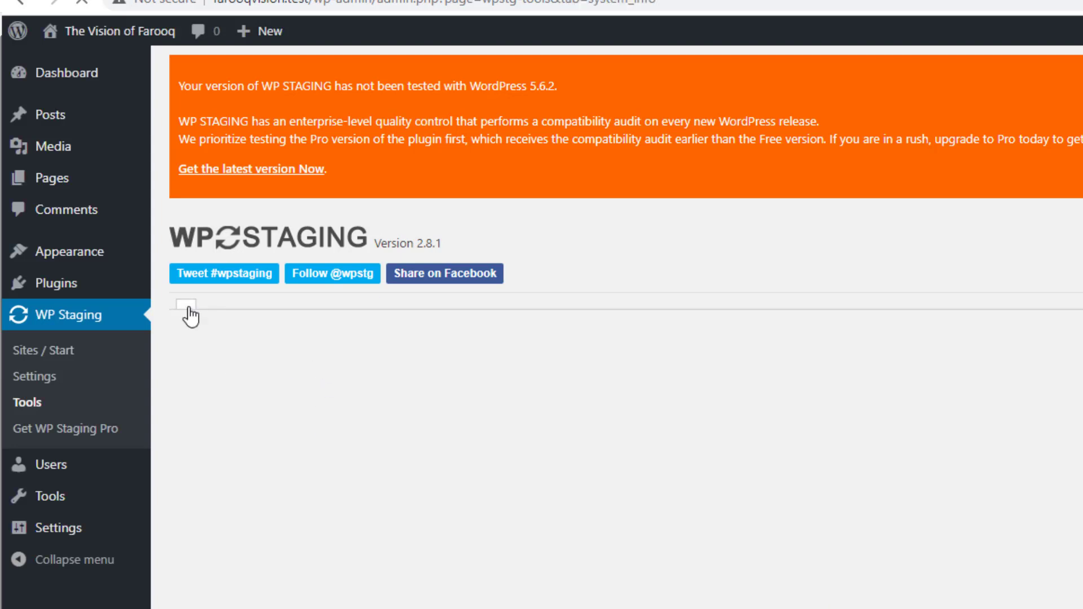
click(190, 316)
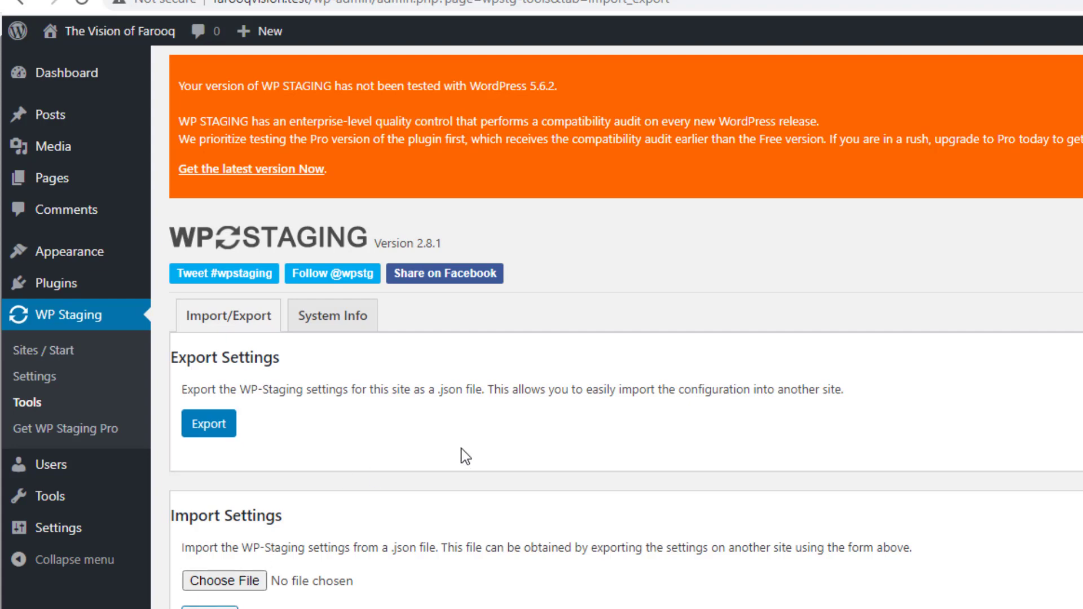
drag(438, 390, 476, 390)
Scroll through WP Staging's Settings without changes, then go to the Sites / Start overview
click(41, 381)
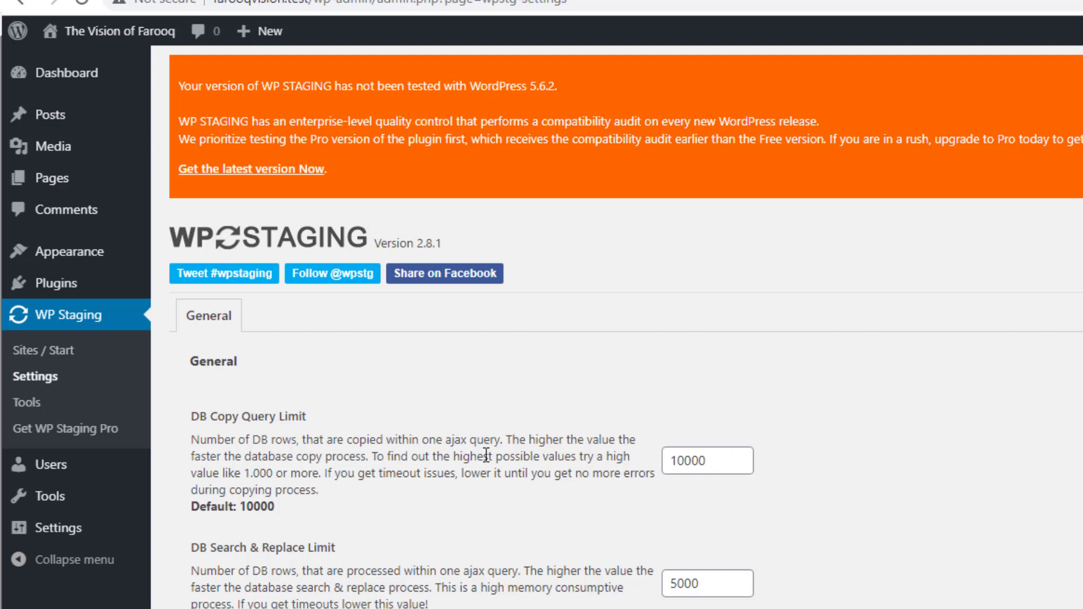
scroll(486, 455, down, 2)
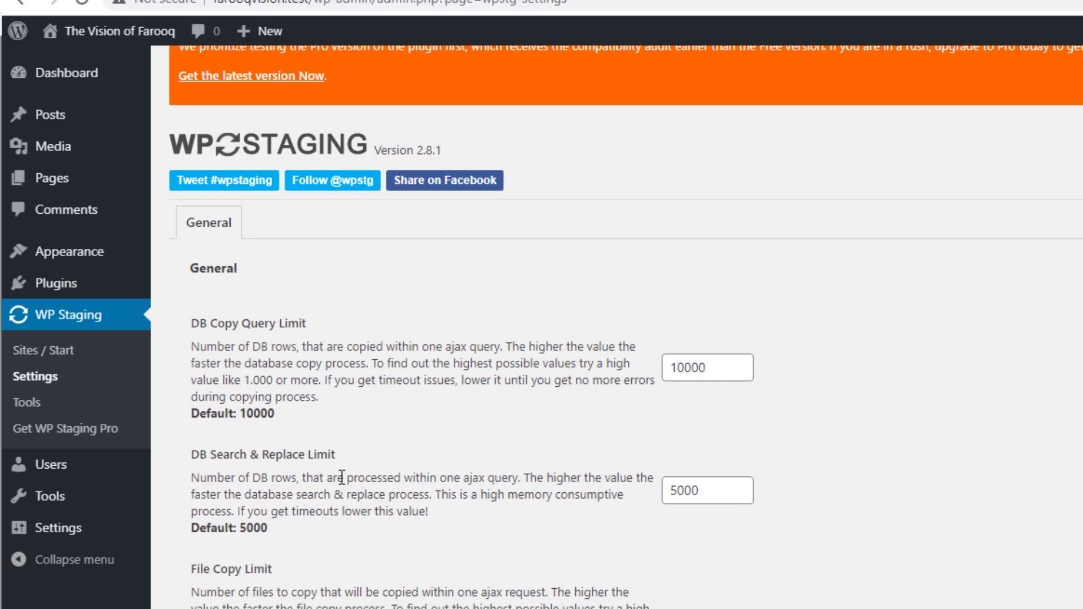
scroll(342, 478, down, 5)
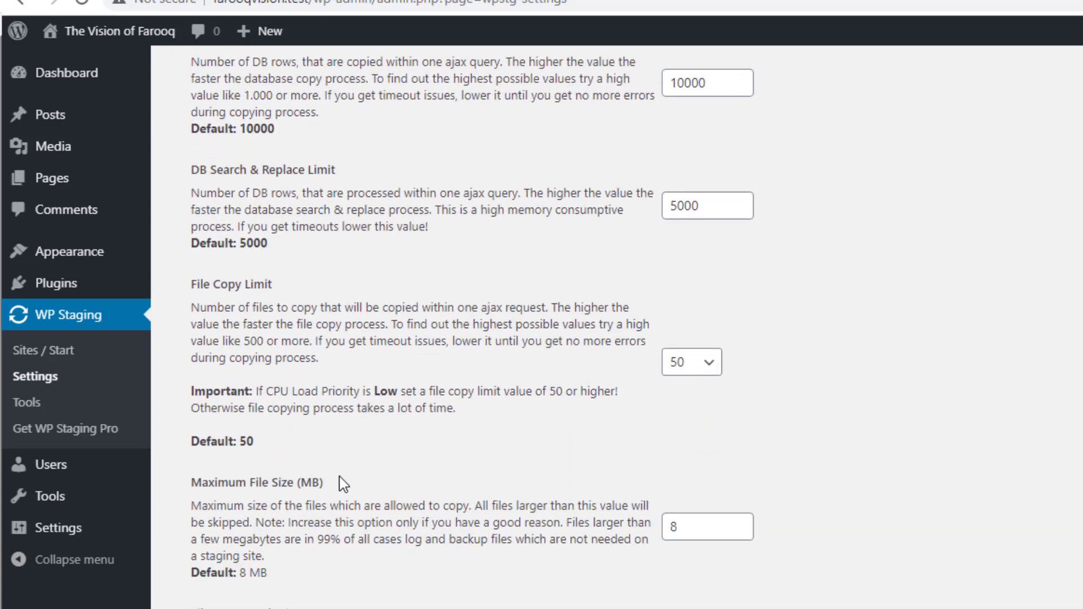
scroll(342, 483, down, 8)
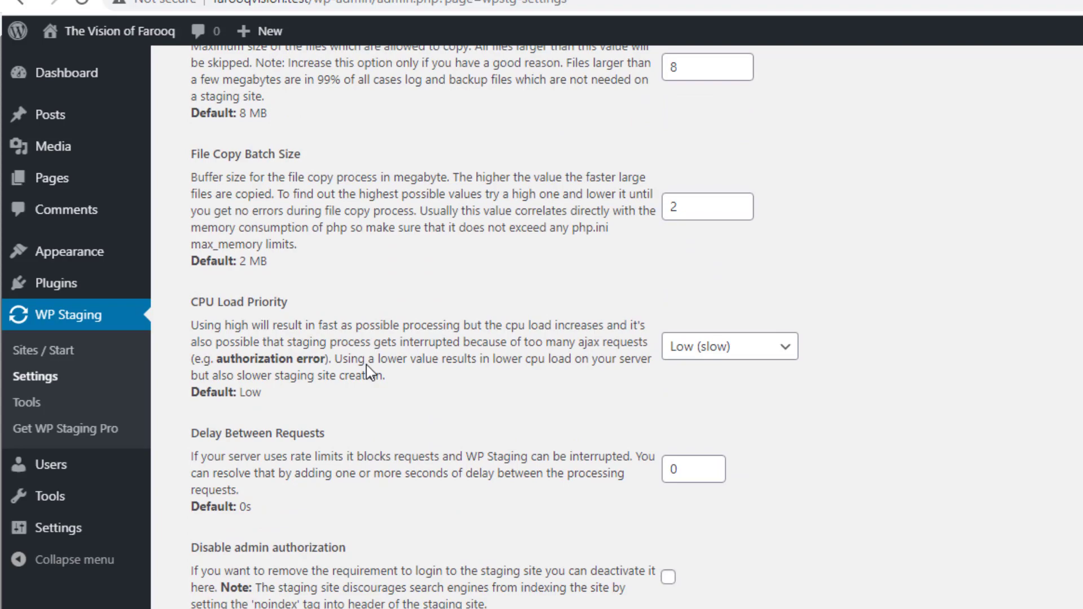
scroll(366, 365, down, 4)
scroll(367, 566, up, 18)
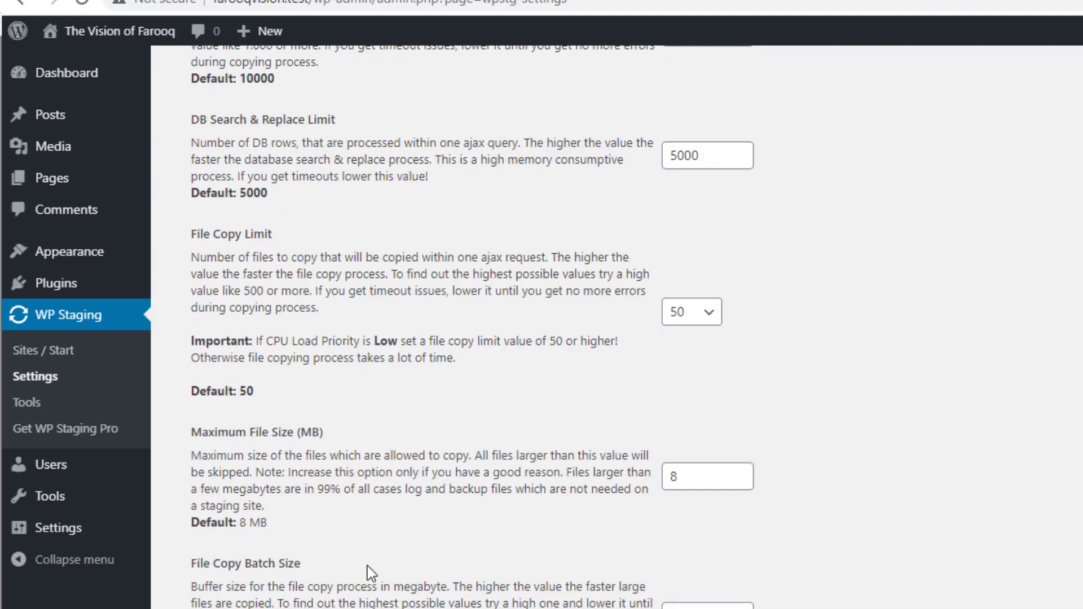
click(59, 356)
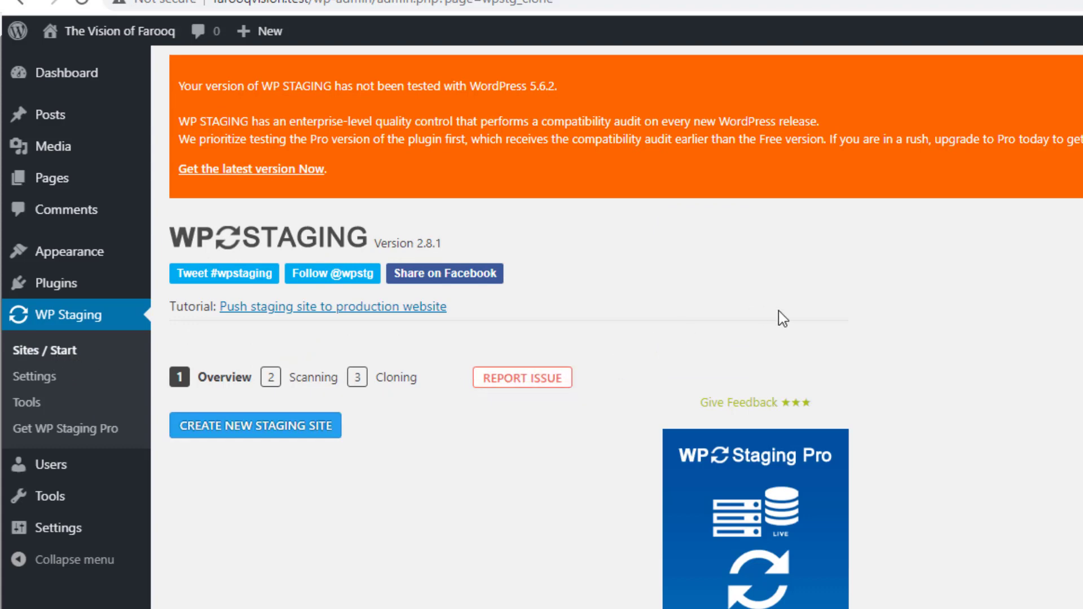
Start a new staging site from the WP Staging overview page
scroll(779, 316, down, 3)
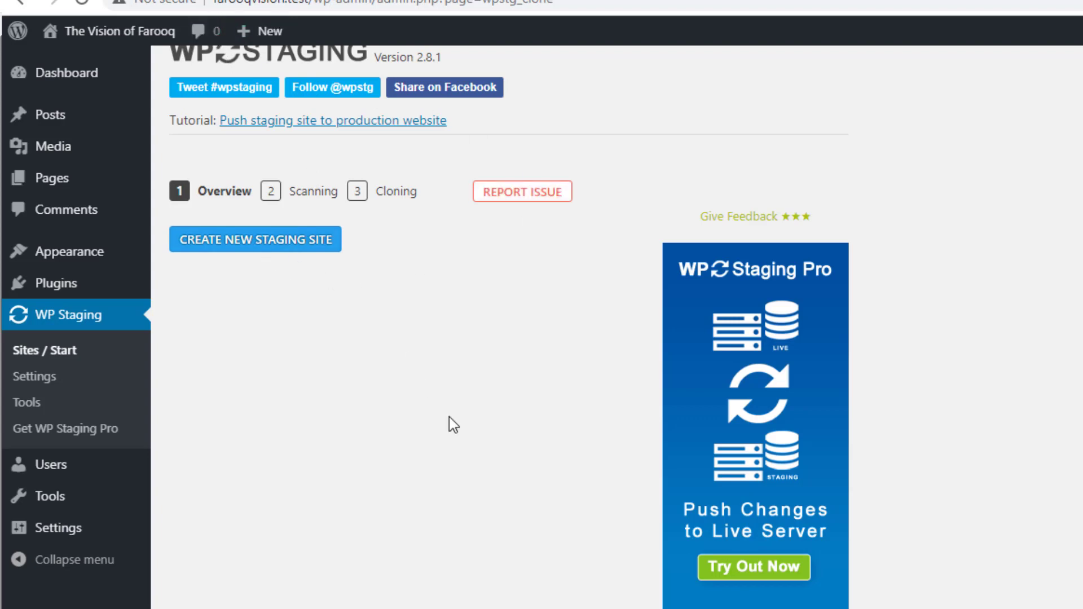
scroll(449, 418, up, 3)
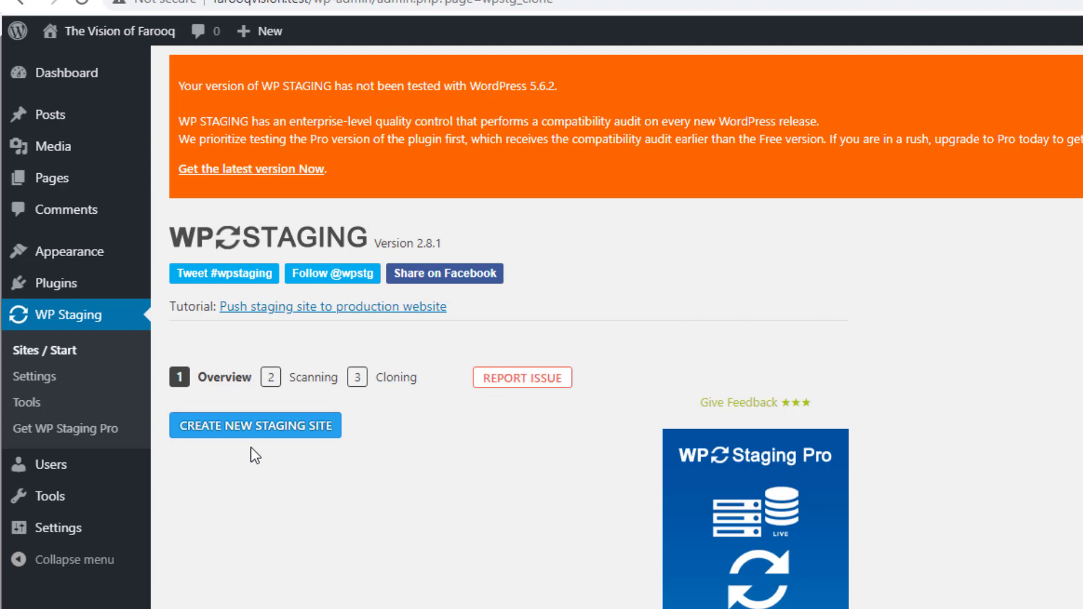
click(259, 429)
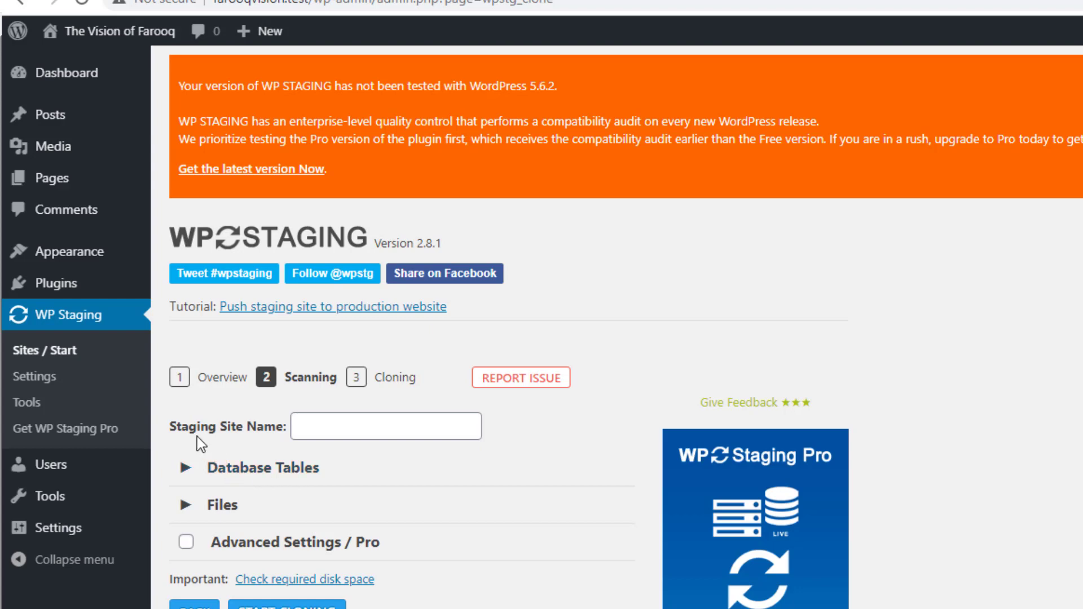
Name the staging site 'VisionPro' and keep all database tables selected for copying
click(340, 430)
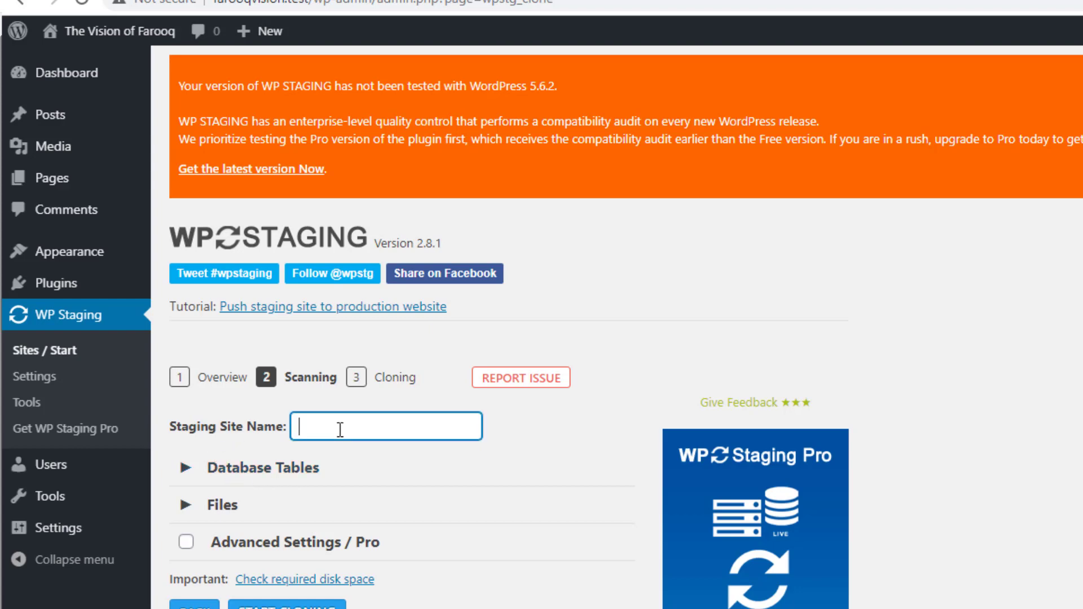
text(VisionPro)
scroll(340, 430, down, 3)
click(237, 283)
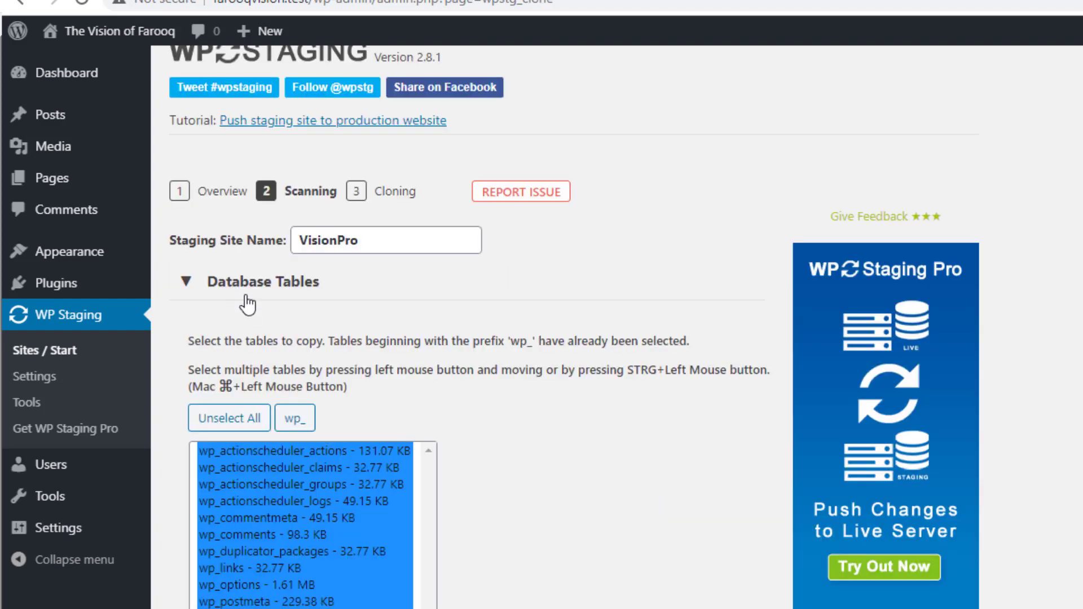
click(241, 420)
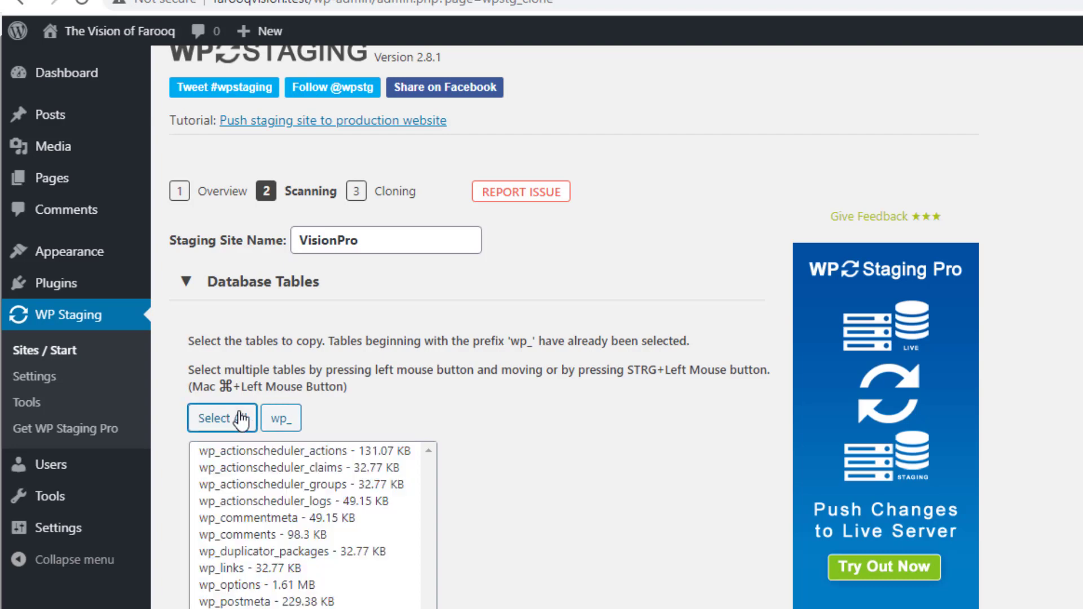
click(241, 420)
scroll(581, 513, down, 4)
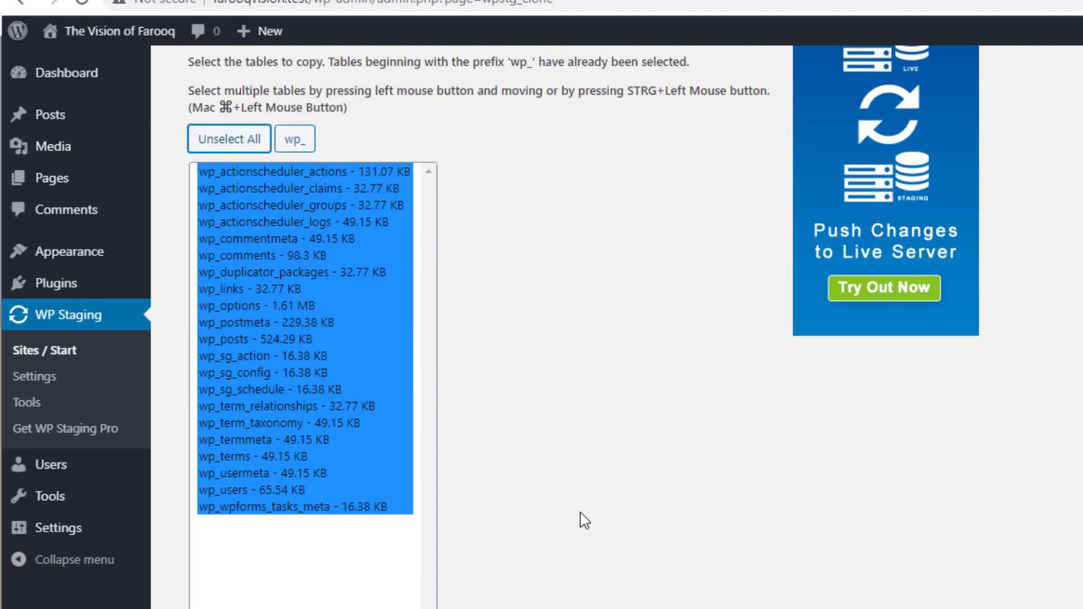
scroll(580, 513, down, 1)
scroll(675, 468, down, 3)
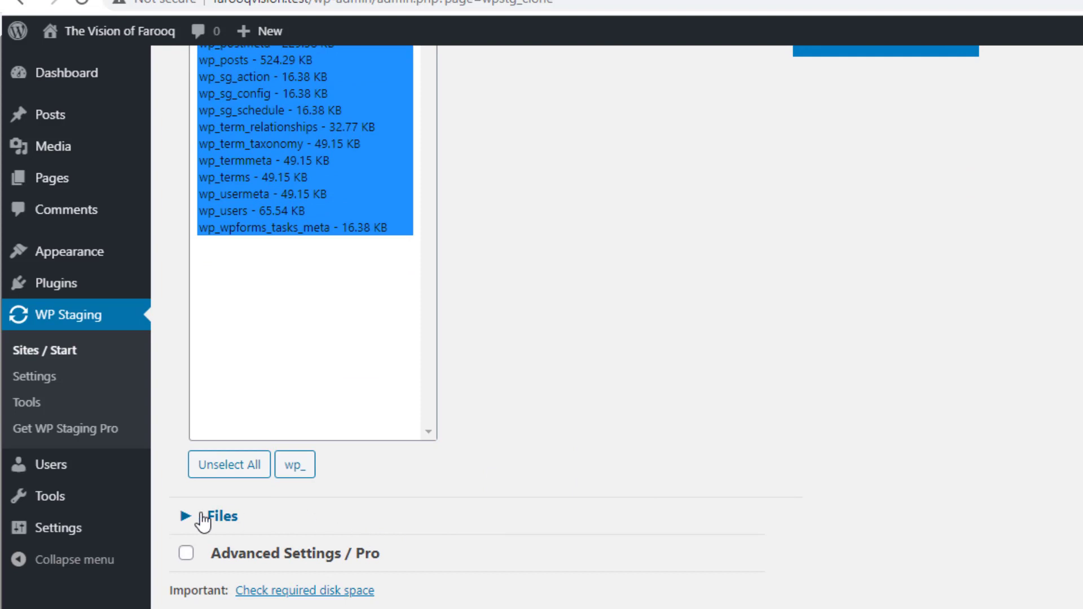
Review the Files folders and Advanced Settings, then start cloning VisionPro
click(203, 520)
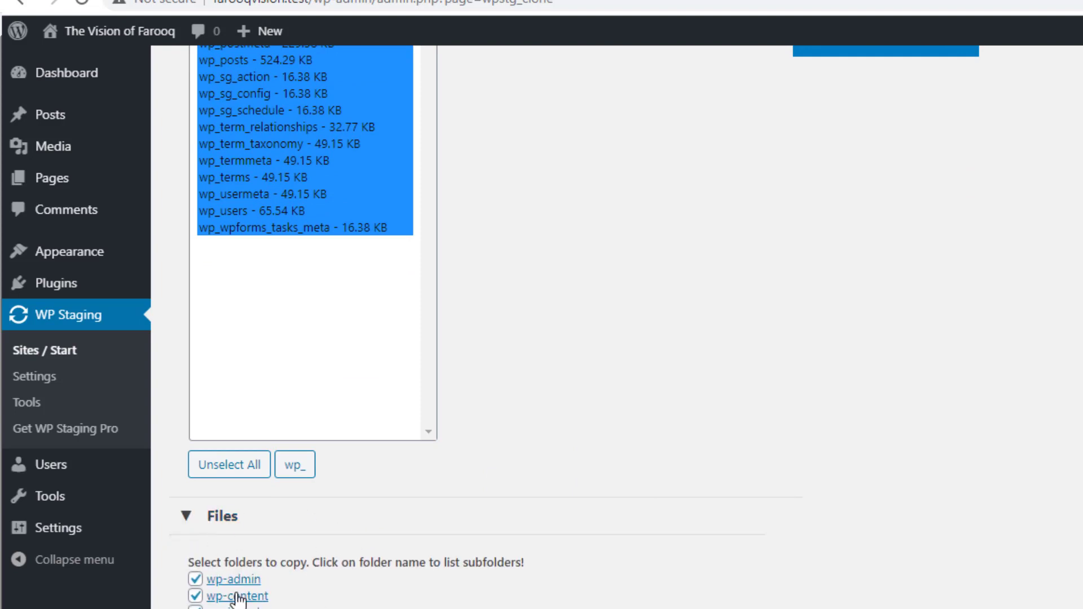
scroll(530, 550, down, 5)
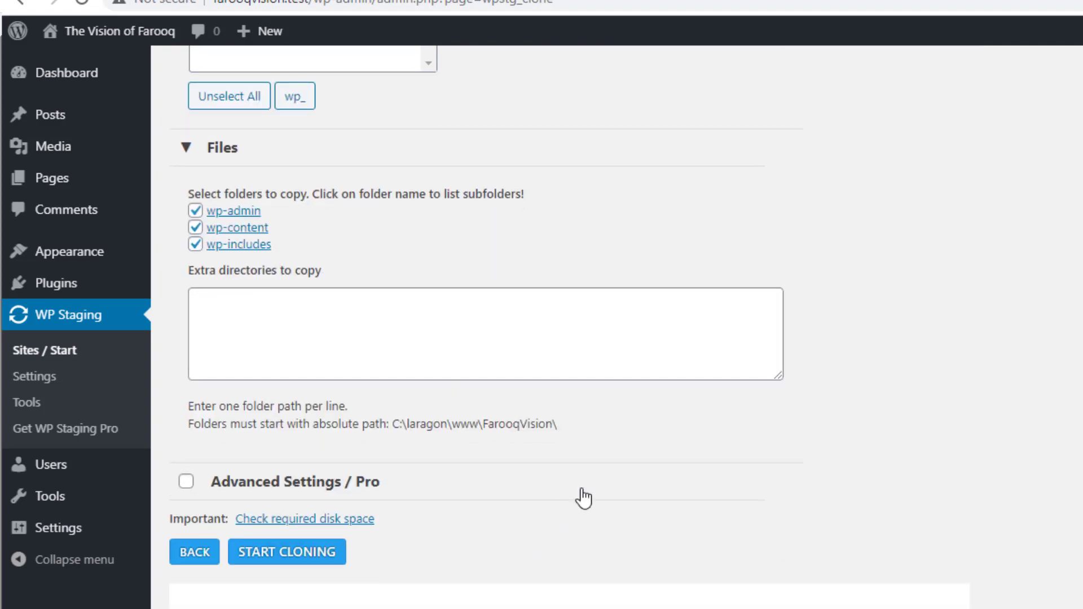
click(189, 484)
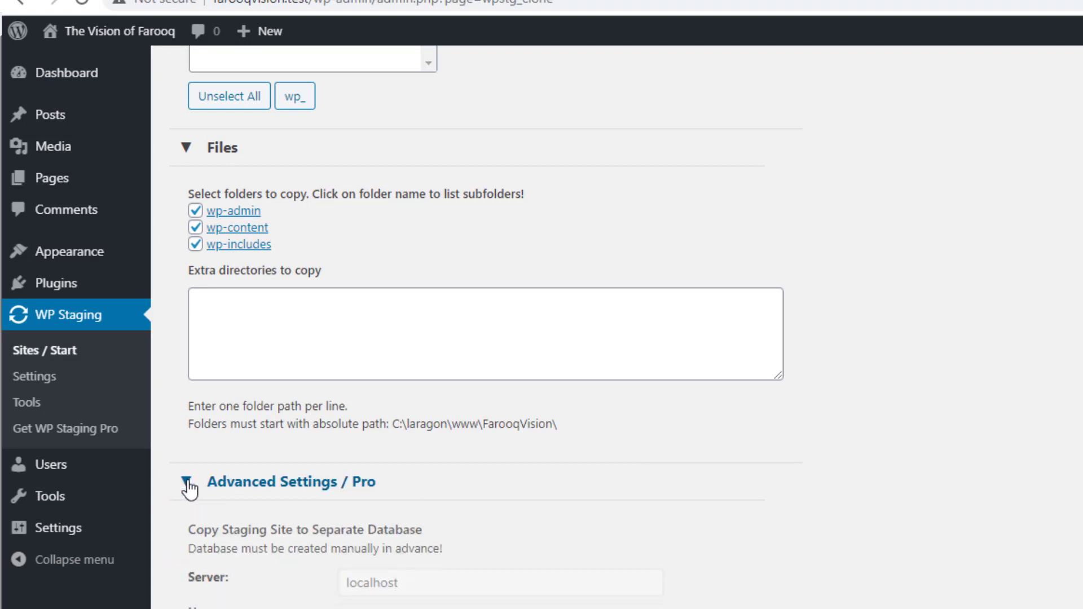
scroll(386, 602, down, 3)
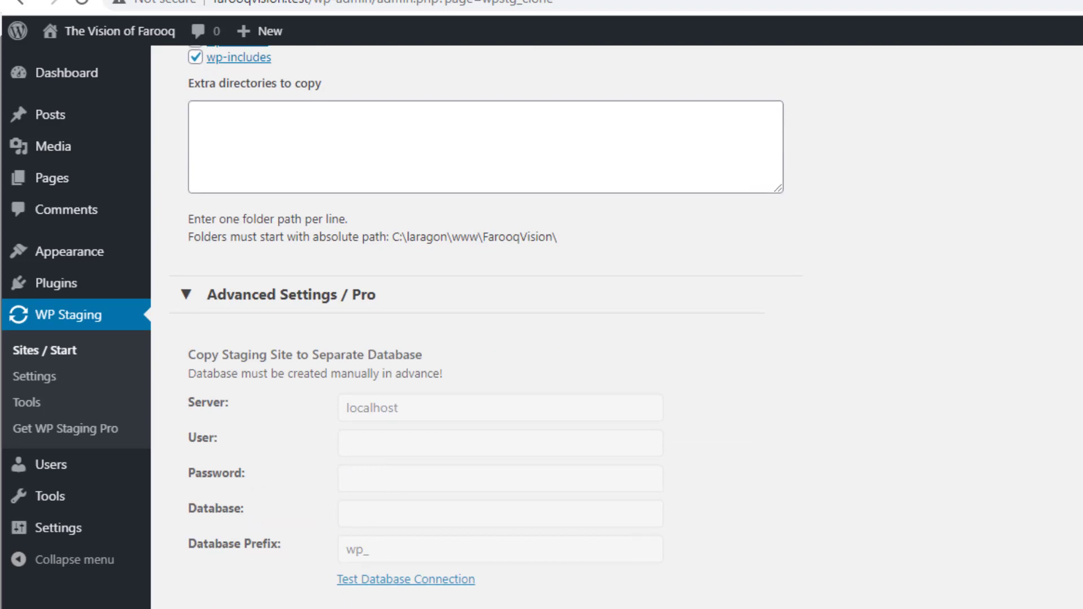
scroll(485, 327, down, 2)
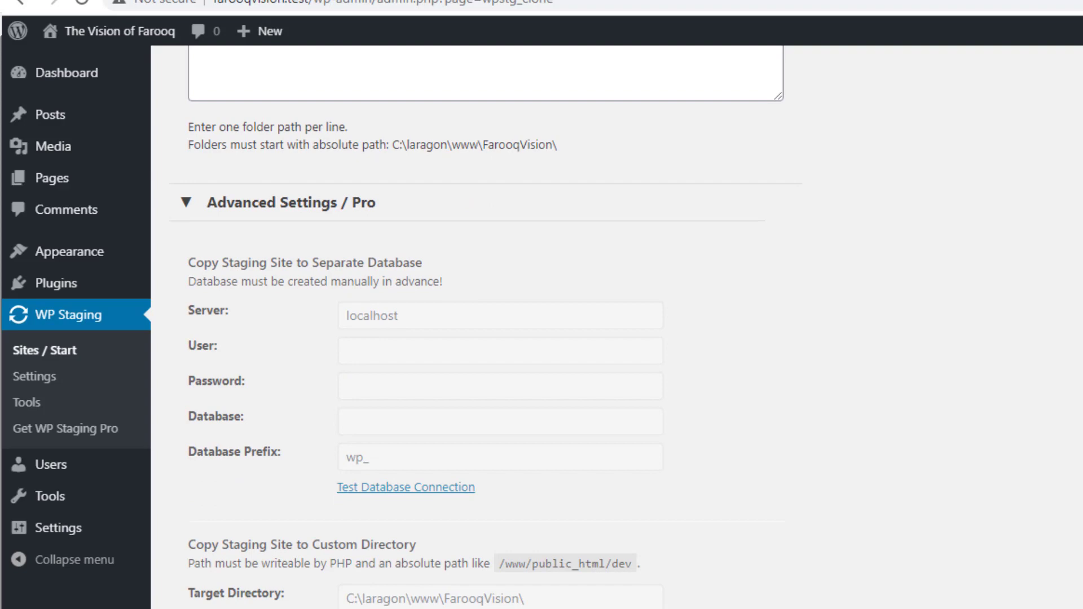
click(186, 204)
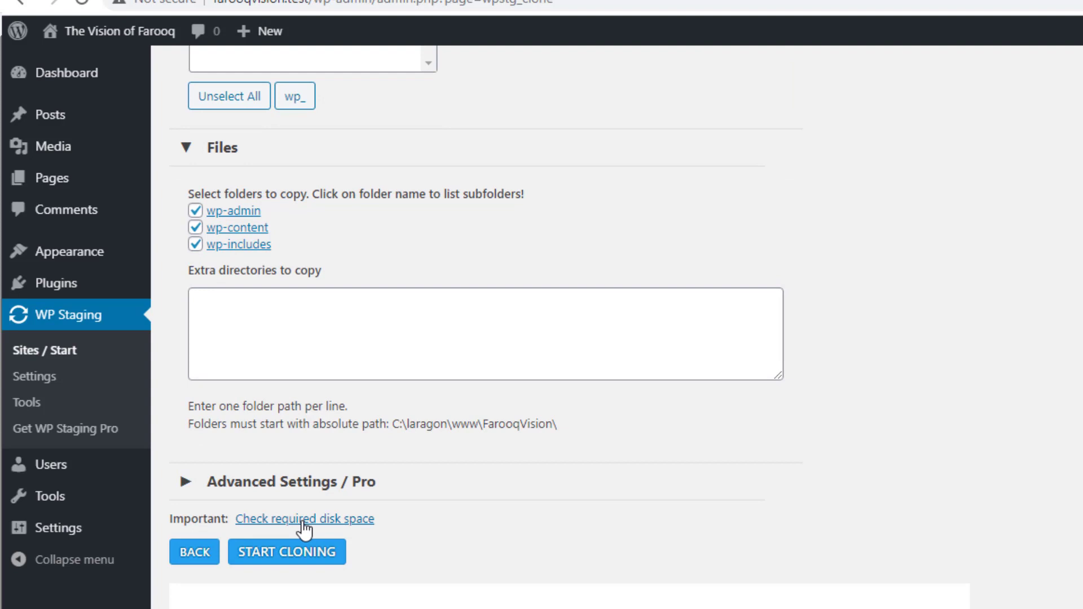
click(280, 554)
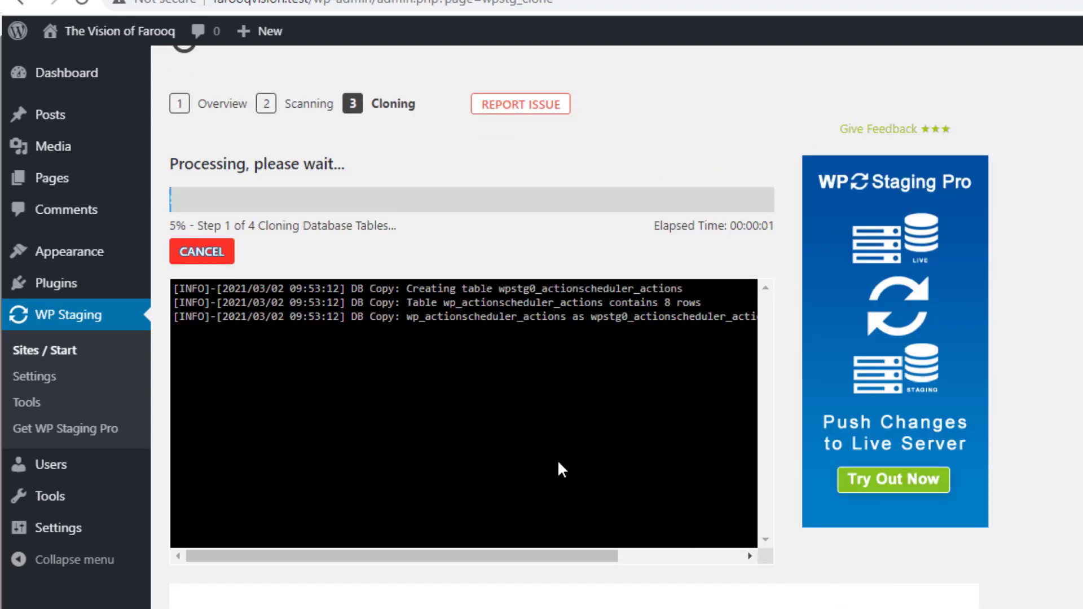
scroll(558, 459, up, 3)
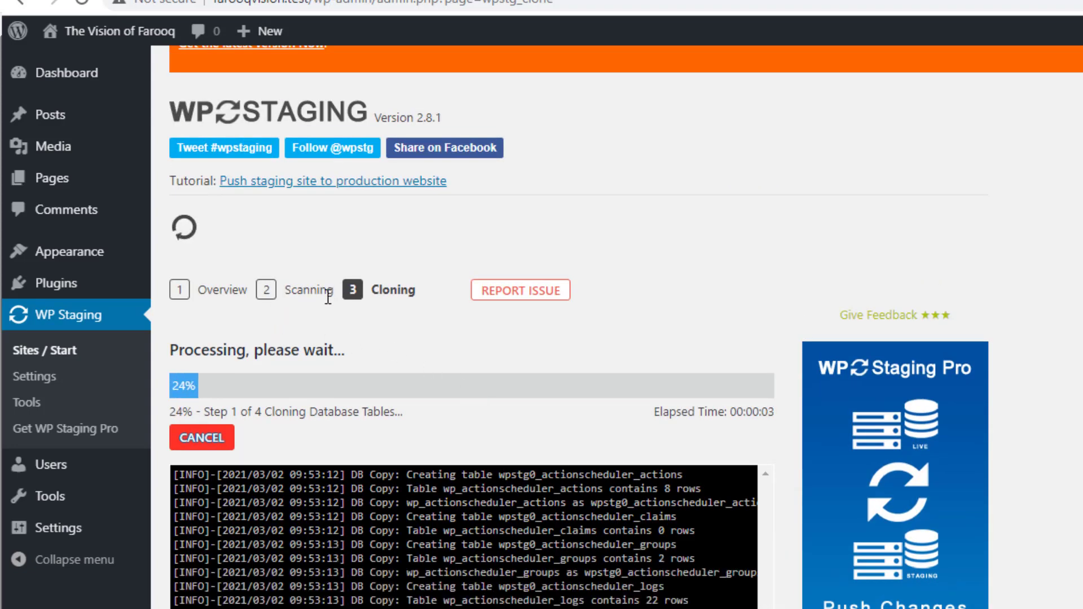
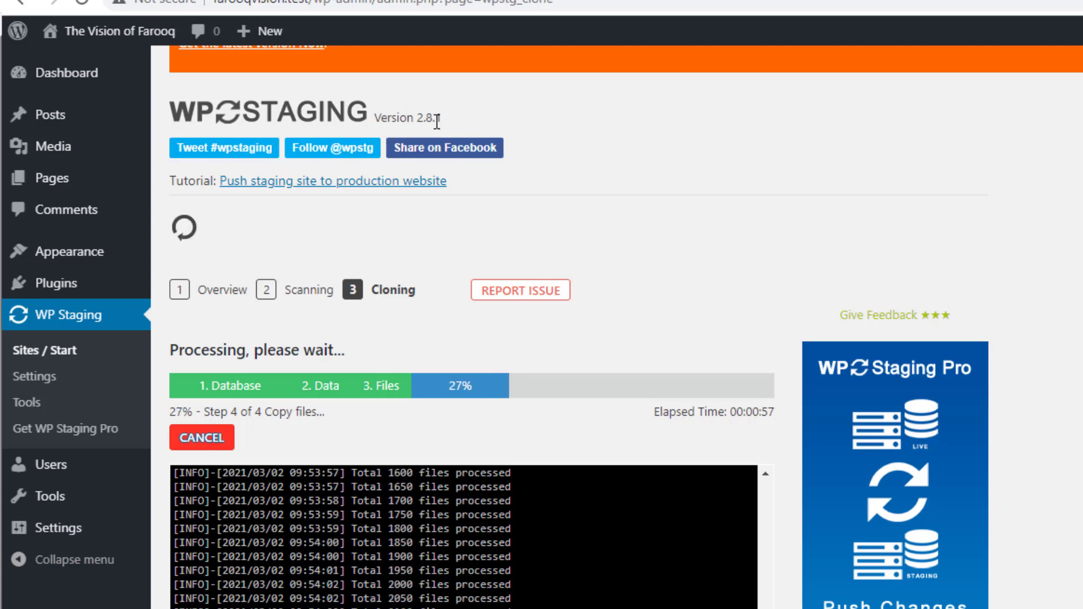
Follow the VisionPro cloning log until all four stages report Processing Complete
scroll(437, 121, down, 1)
scroll(1044, 537, down, 3)
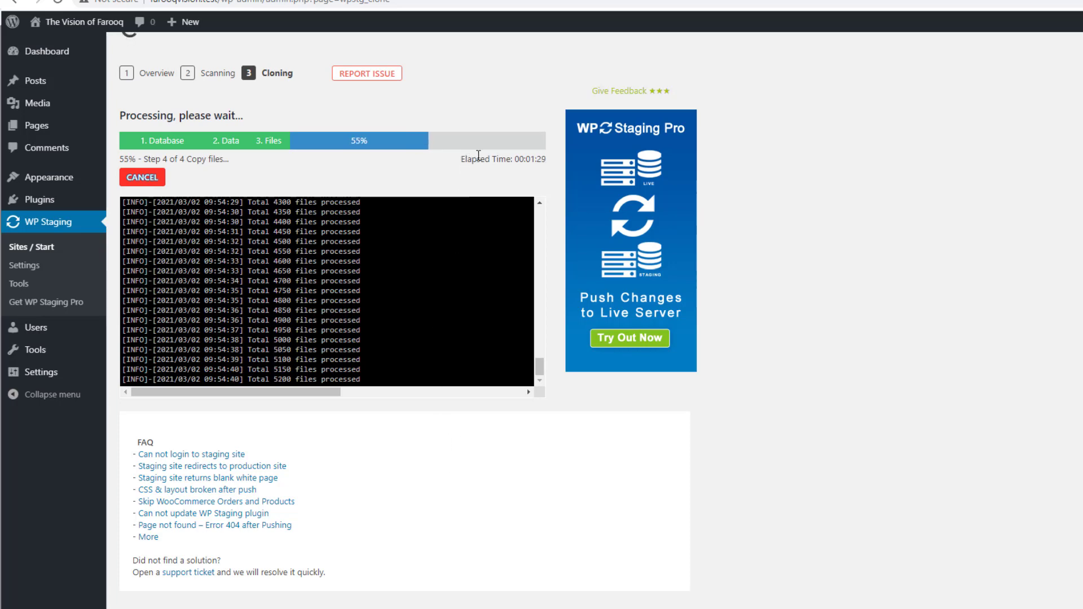
scroll(504, 105, up, 2)
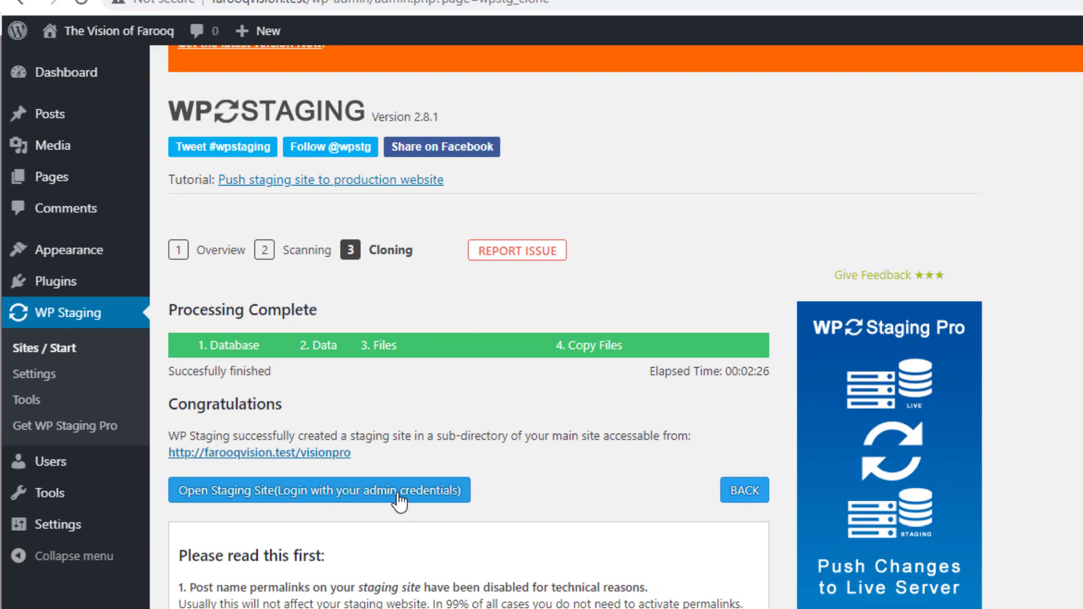
Open the VisionPro staging site and inspect the visionpro sub-directory in its address
click(339, 492)
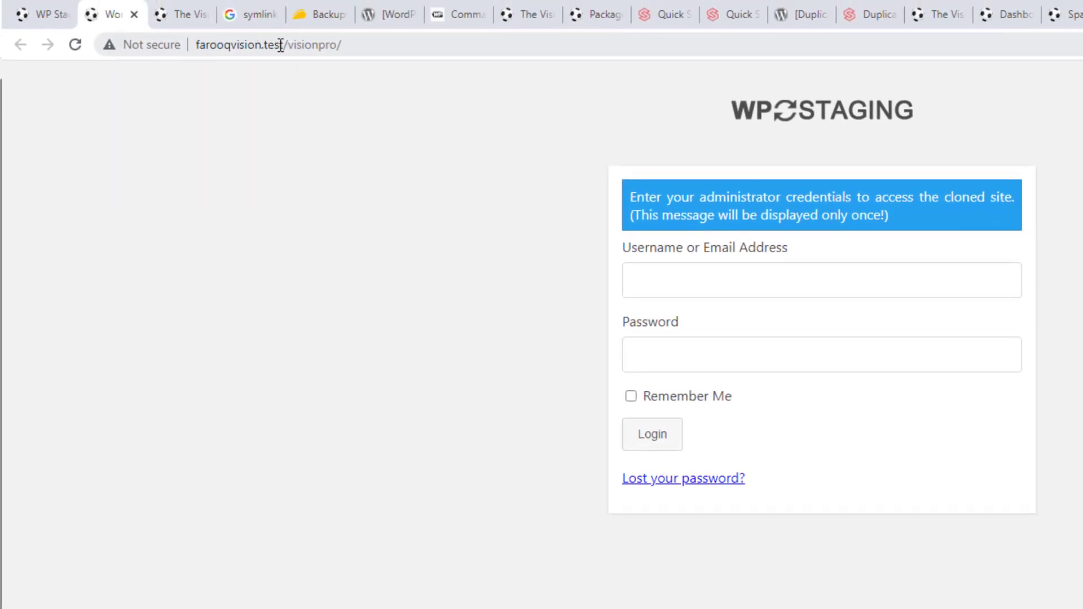
drag(288, 44, 383, 45)
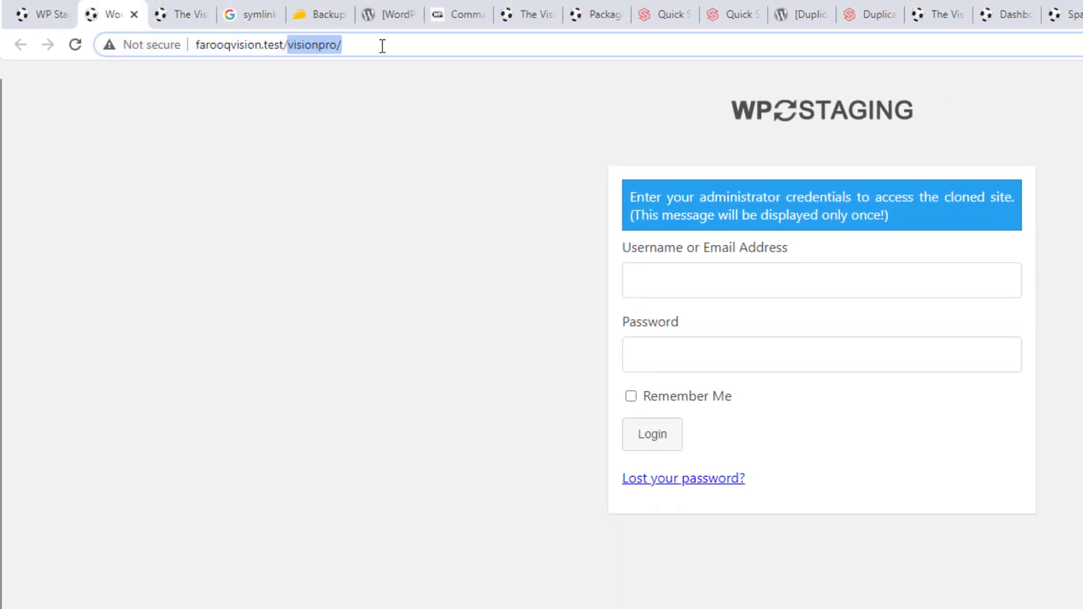
click(383, 46)
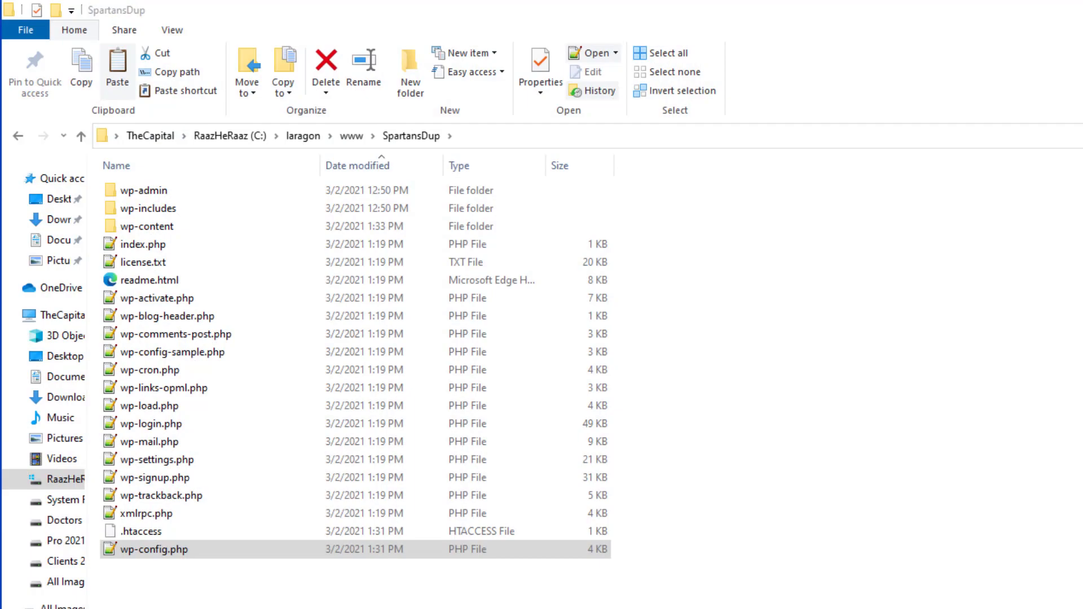
Browse File Explorer from www into FarooqVision\visionpro to view the cloned WordPress files
click(352, 136)
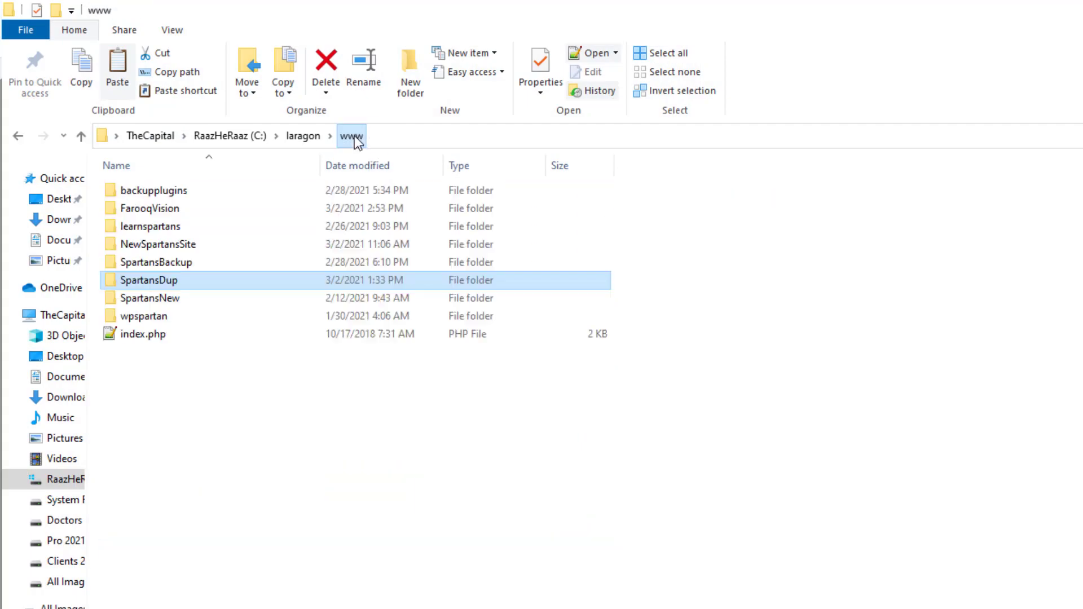
double_click(175, 209)
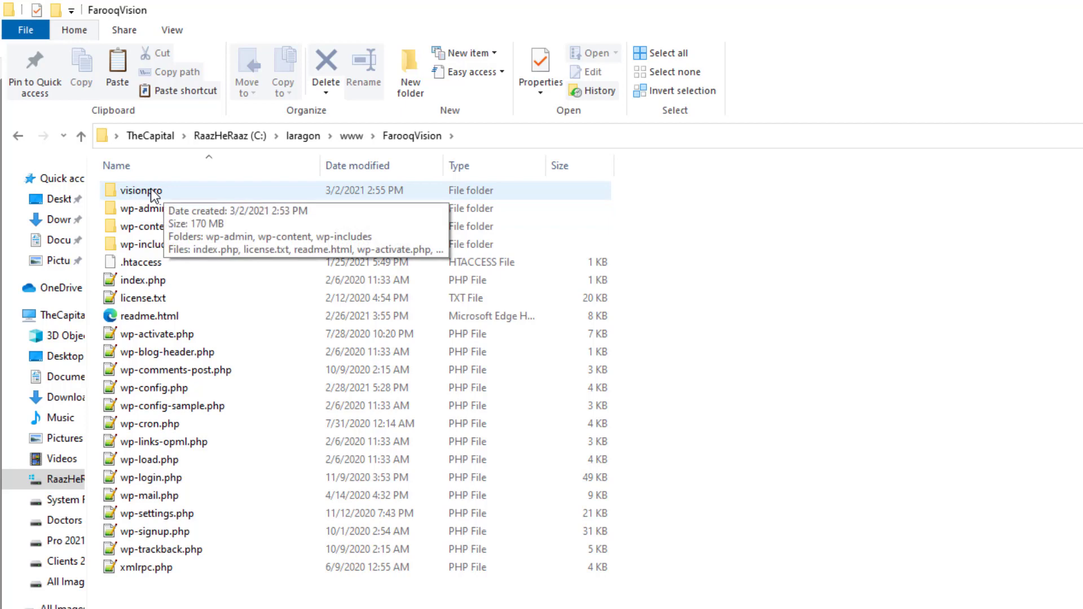
double_click(153, 192)
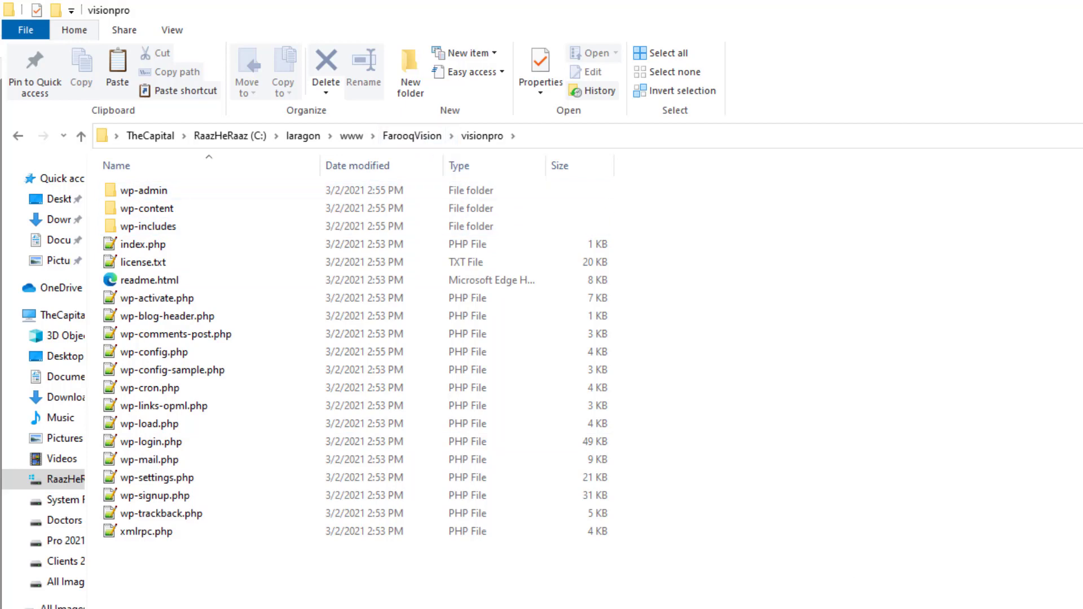
key(alt+Tab)
Log in to the staging site with the saved admin credentials, ticking Remember Me
click(671, 285)
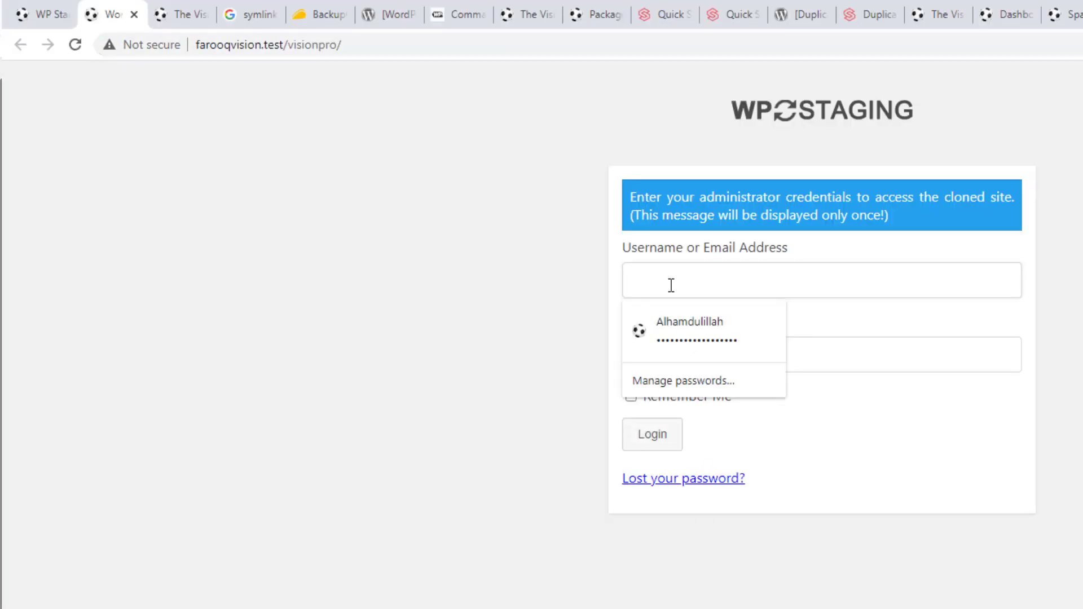
click(686, 326)
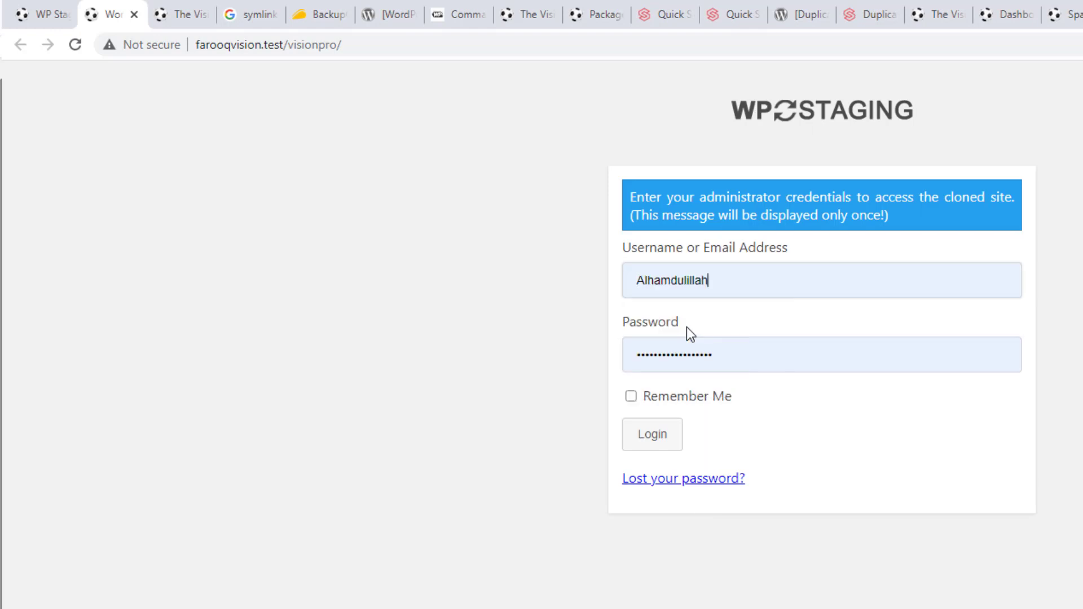
click(676, 398)
click(652, 436)
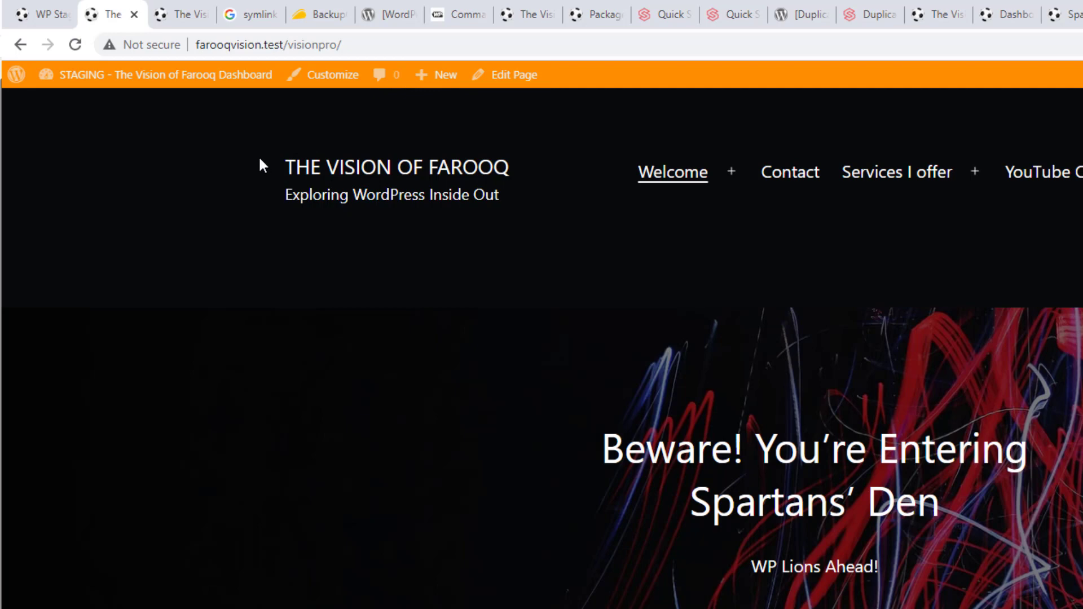
scroll(338, 214, down, 3)
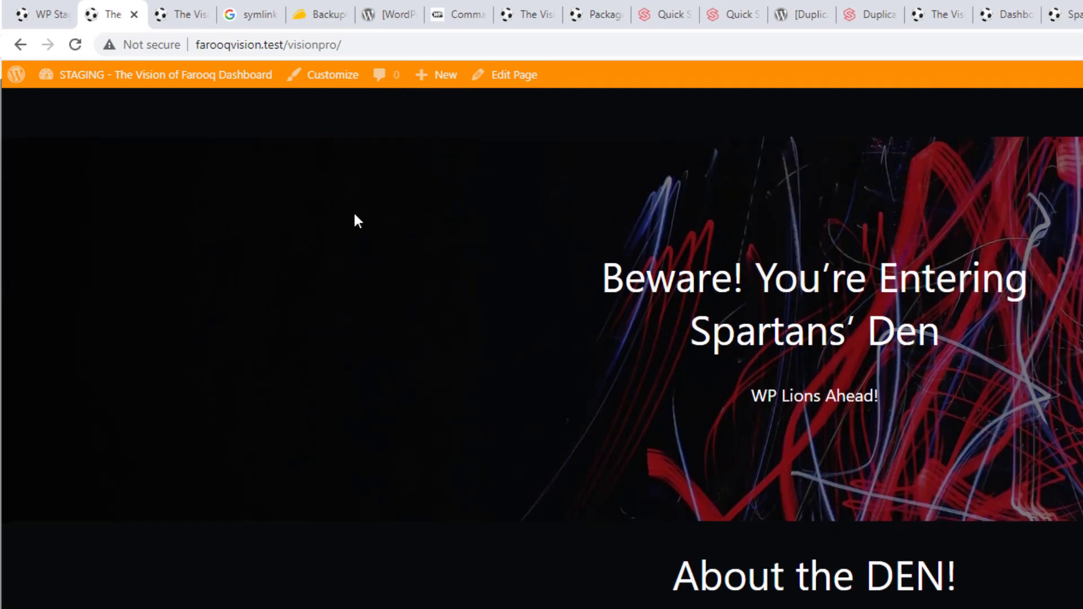
scroll(801, 218, up, 3)
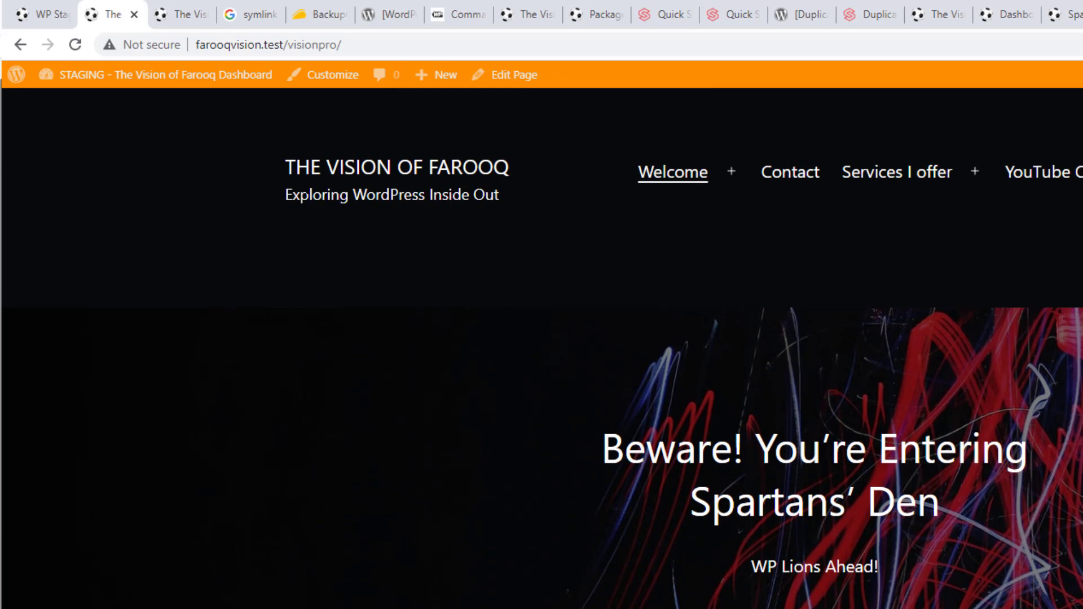
On the main site, deactivate WP Staging from Installed Plugins without giving a reason
click(54, 14)
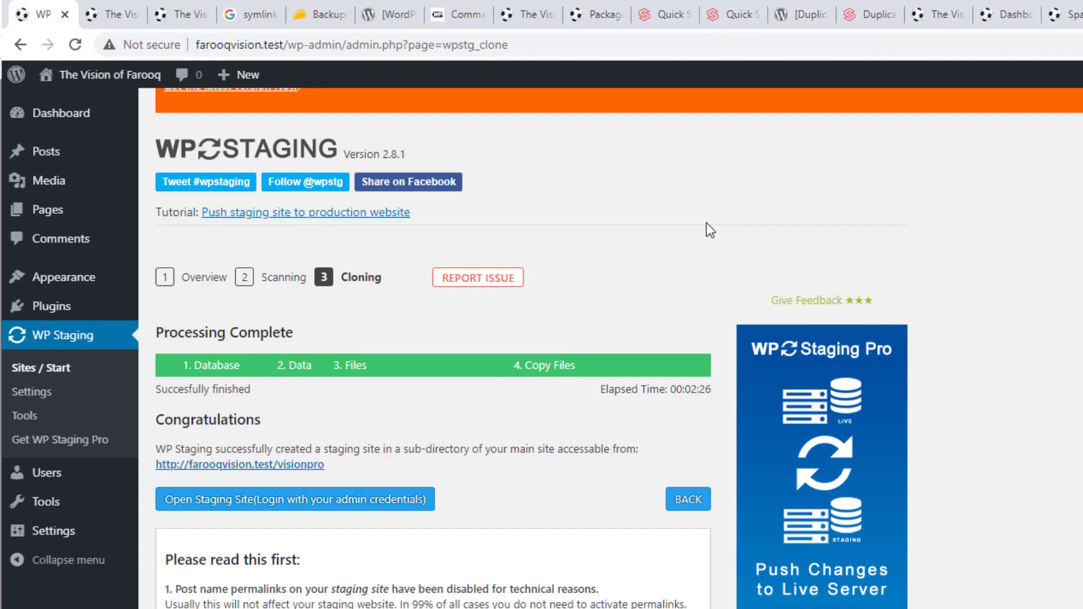
scroll(703, 228, down, 7)
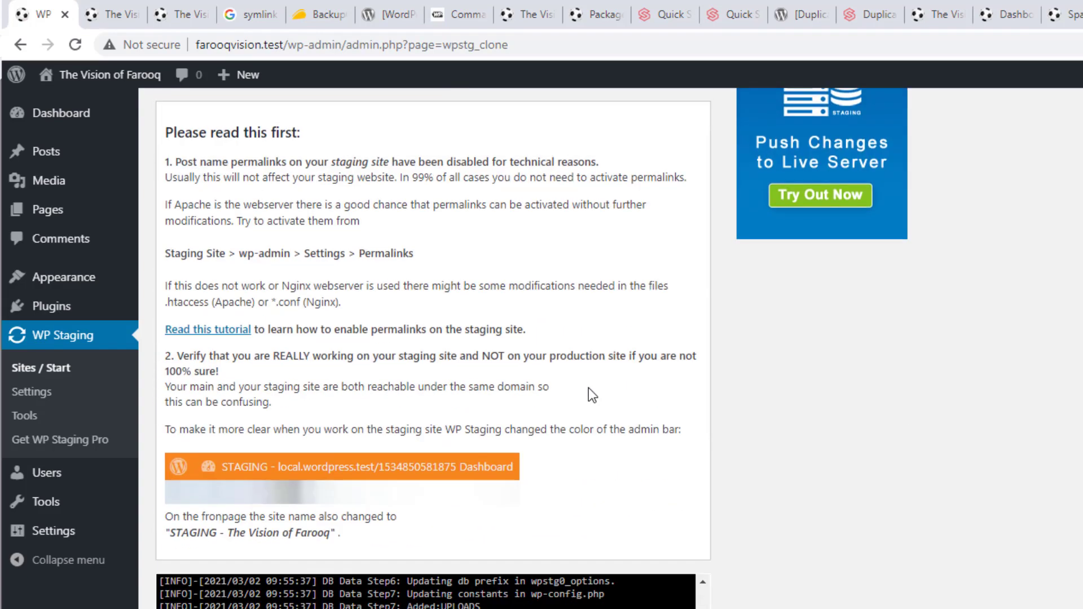
scroll(588, 387, down, 5)
scroll(588, 384, up, 10)
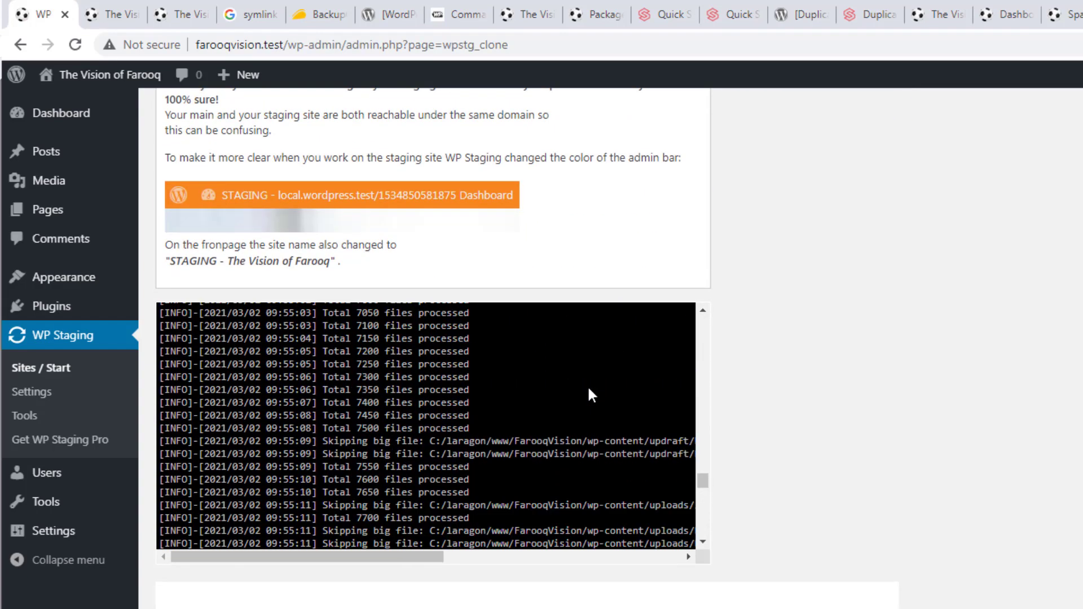
mouse_move(68, 307)
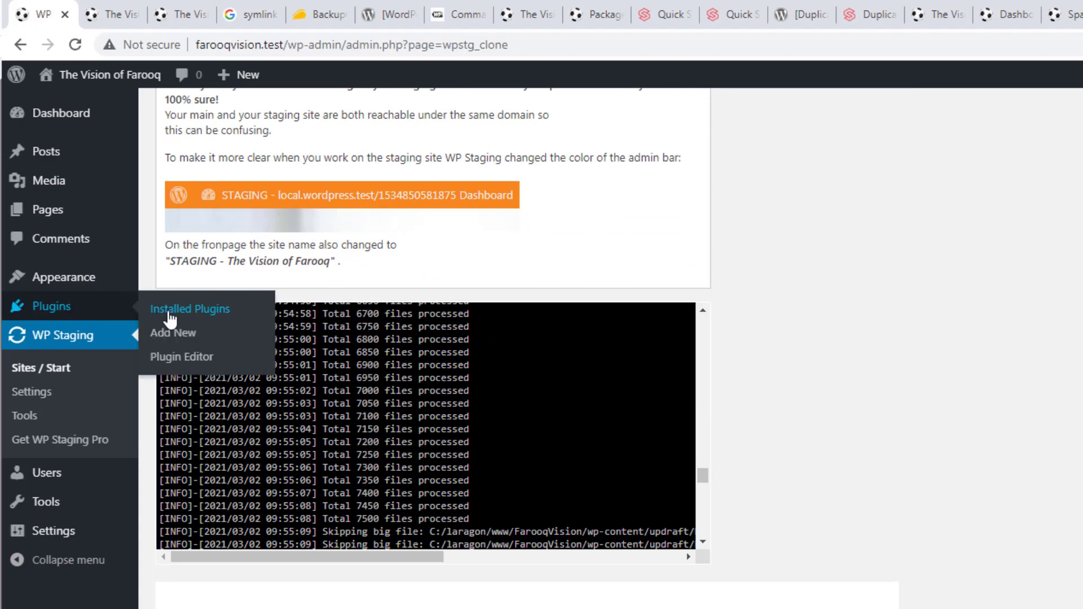
click(170, 315)
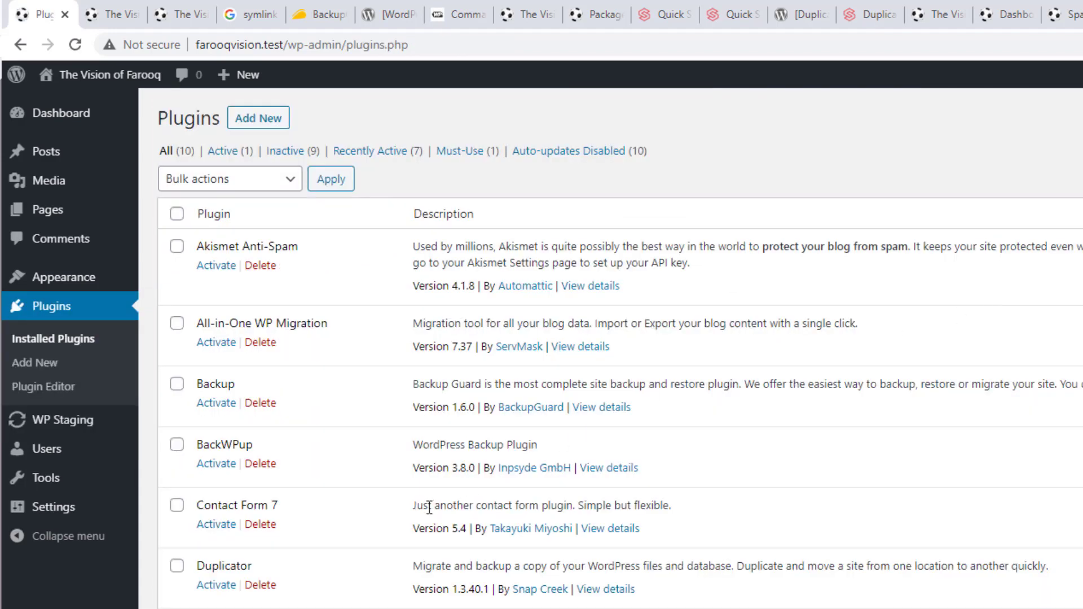
scroll(414, 490, down, 2)
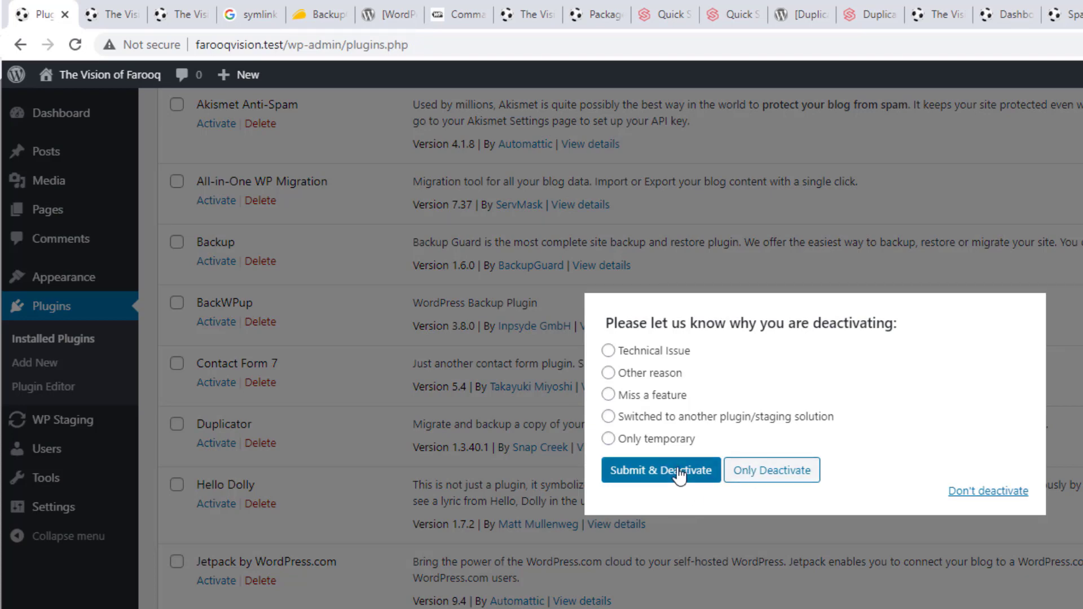
click(756, 476)
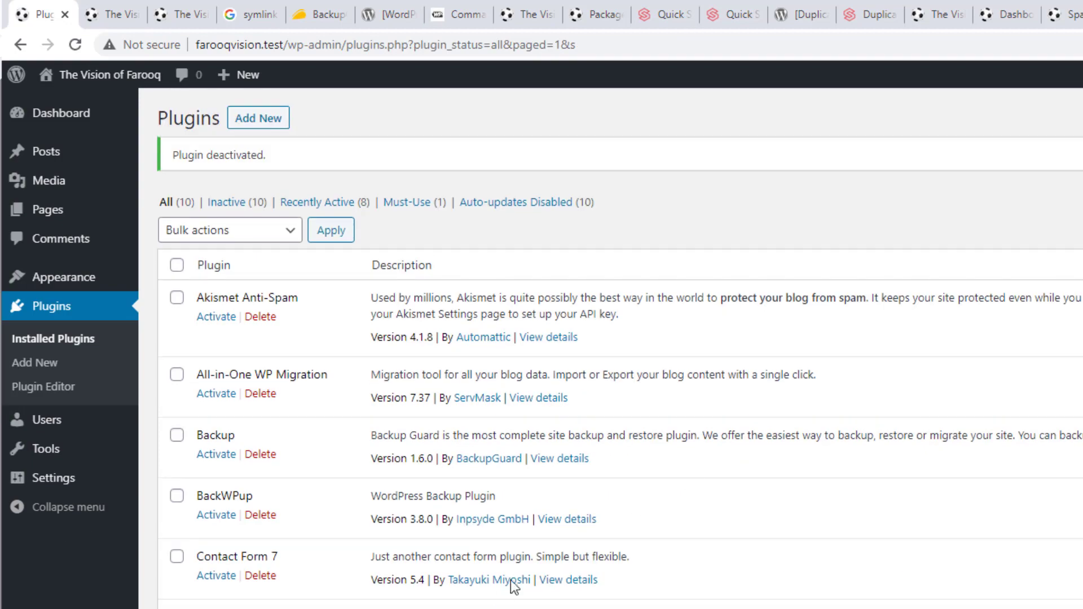
scroll(343, 430, up, 3)
Search plugins for 'backup', then install and activate Total Upkeep
click(273, 121)
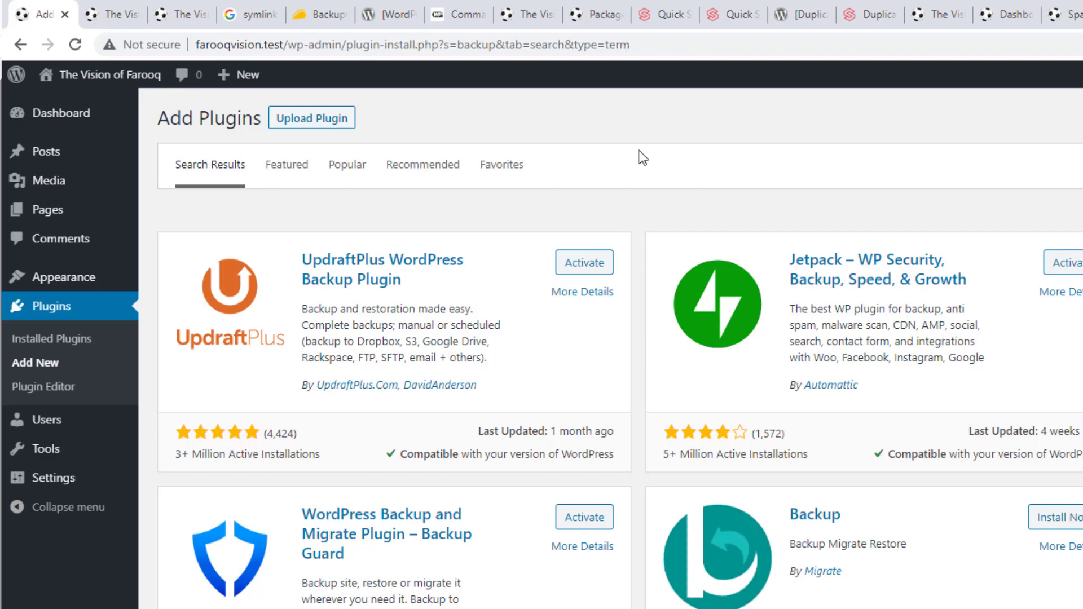
scroll(639, 150, down, 5)
scroll(528, 419, down, 2)
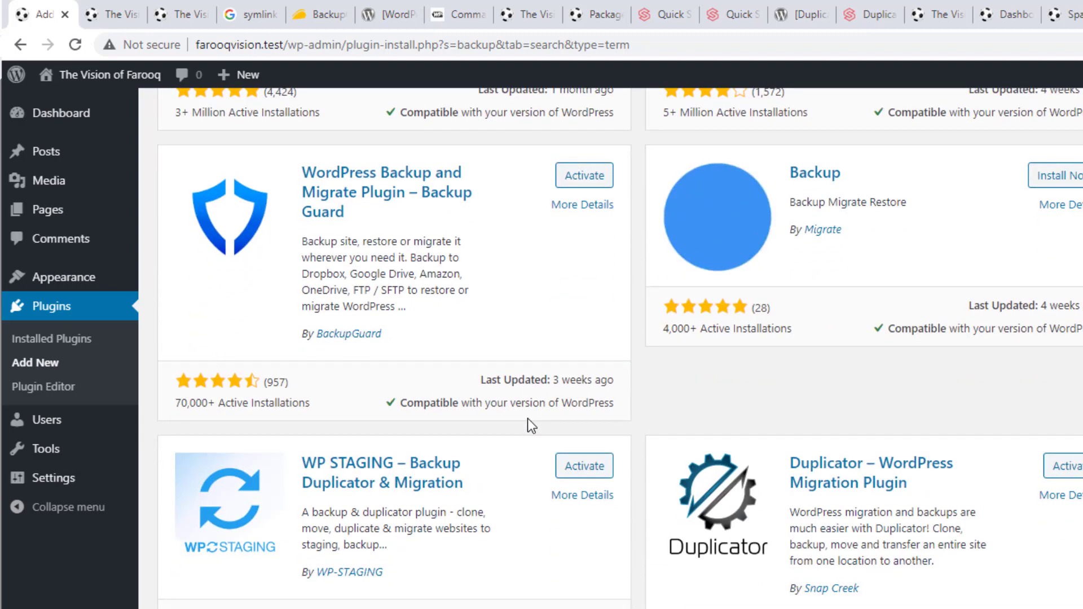
scroll(527, 421, down, 5)
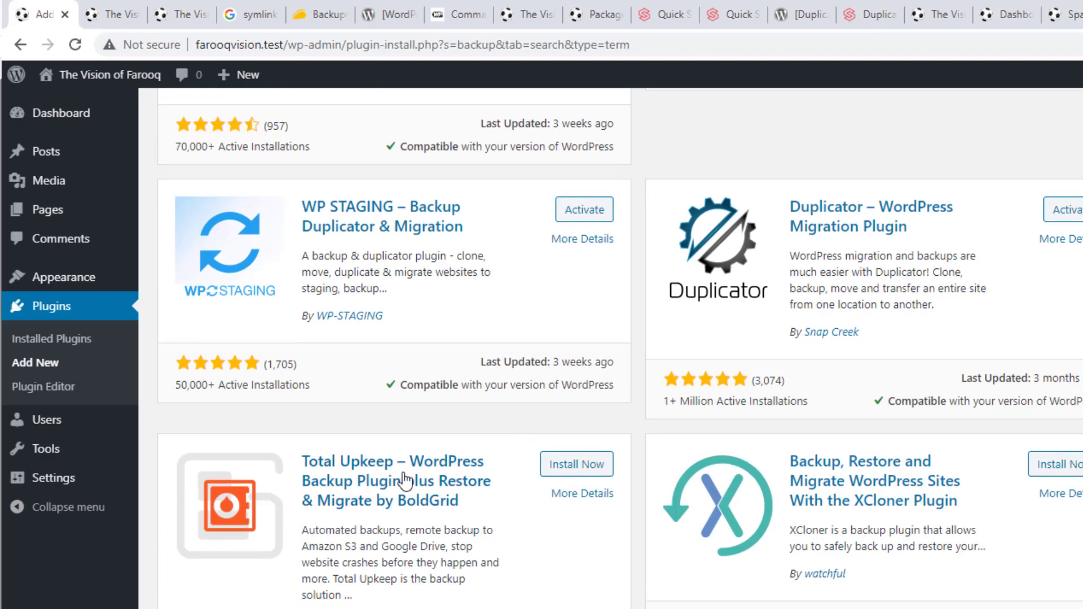
click(571, 474)
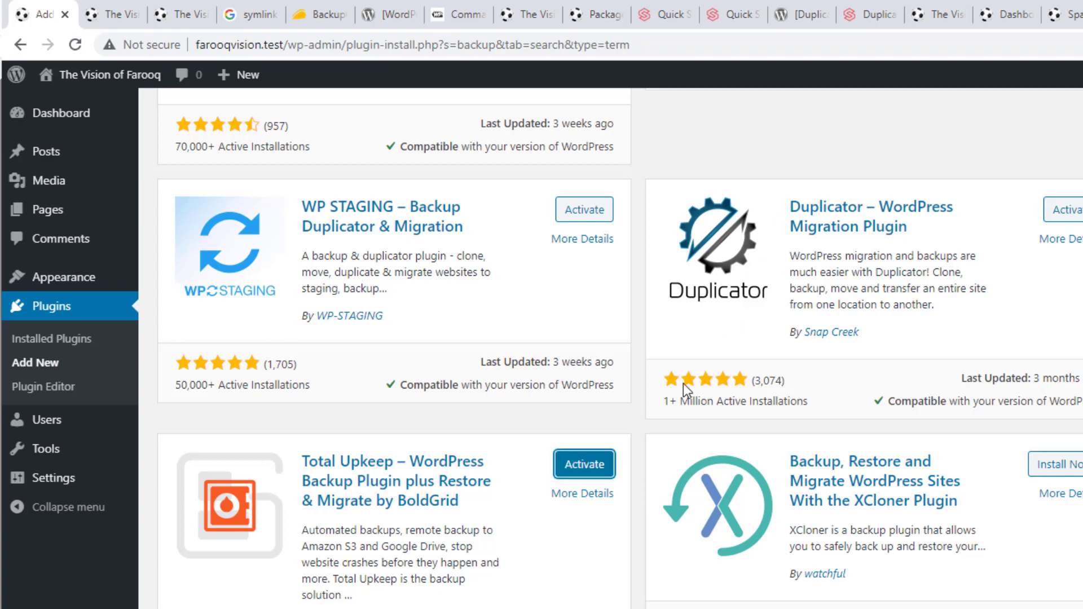
click(586, 463)
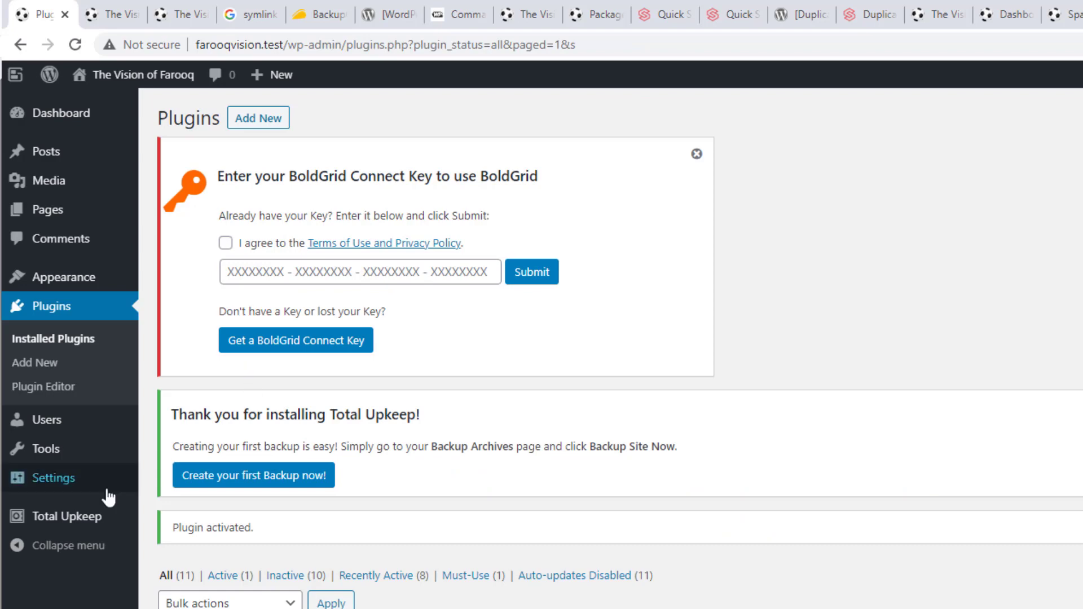
Dismiss the BoldGrid Connect Key notice and open the Total Upkeep Dashboard
mouse_move(62, 522)
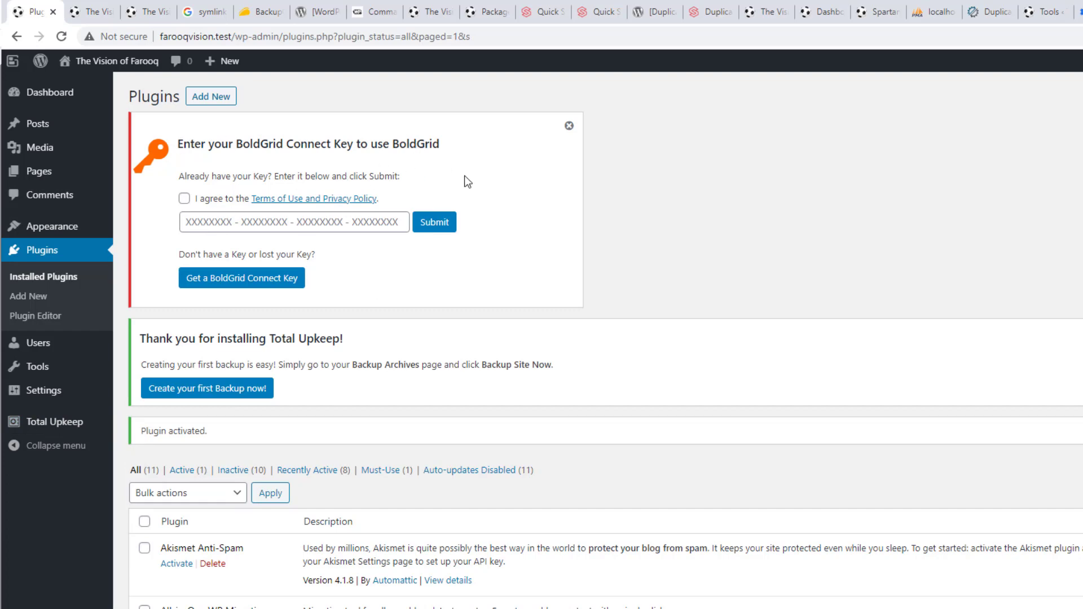
click(569, 126)
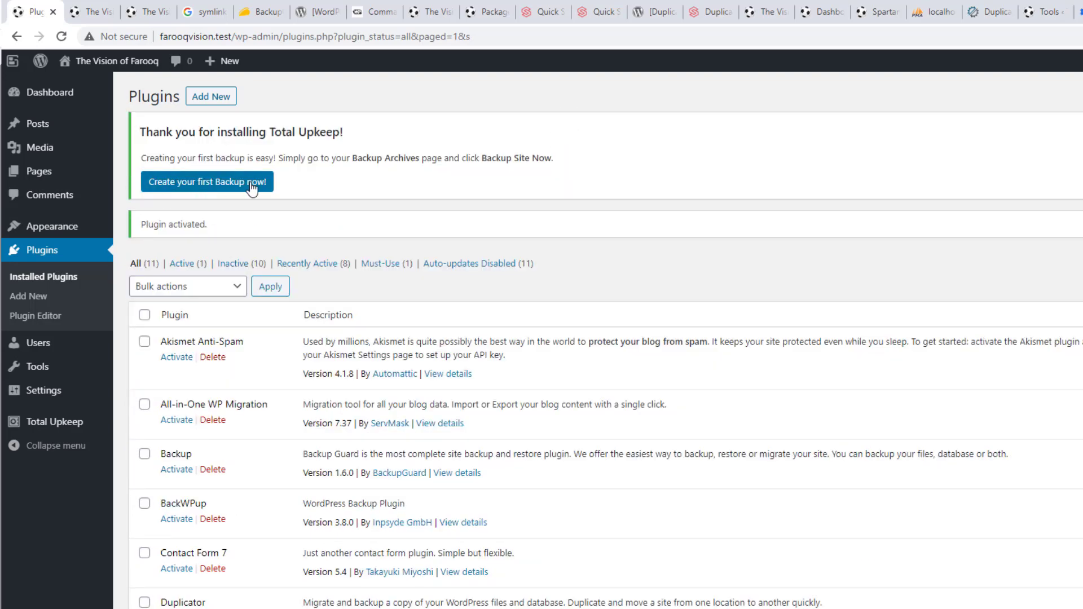
mouse_move(48, 433)
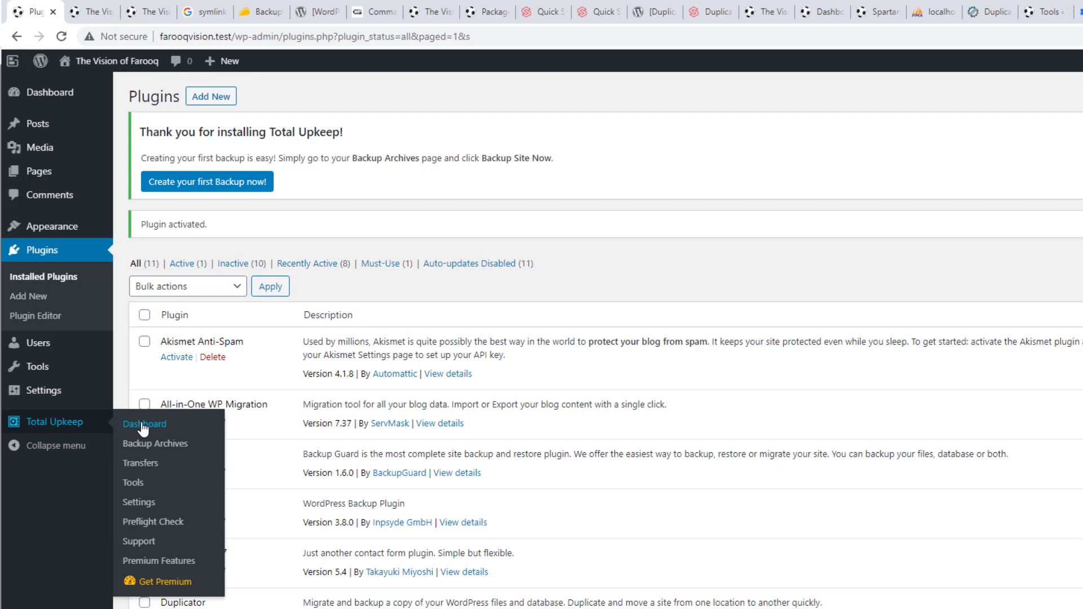
click(143, 427)
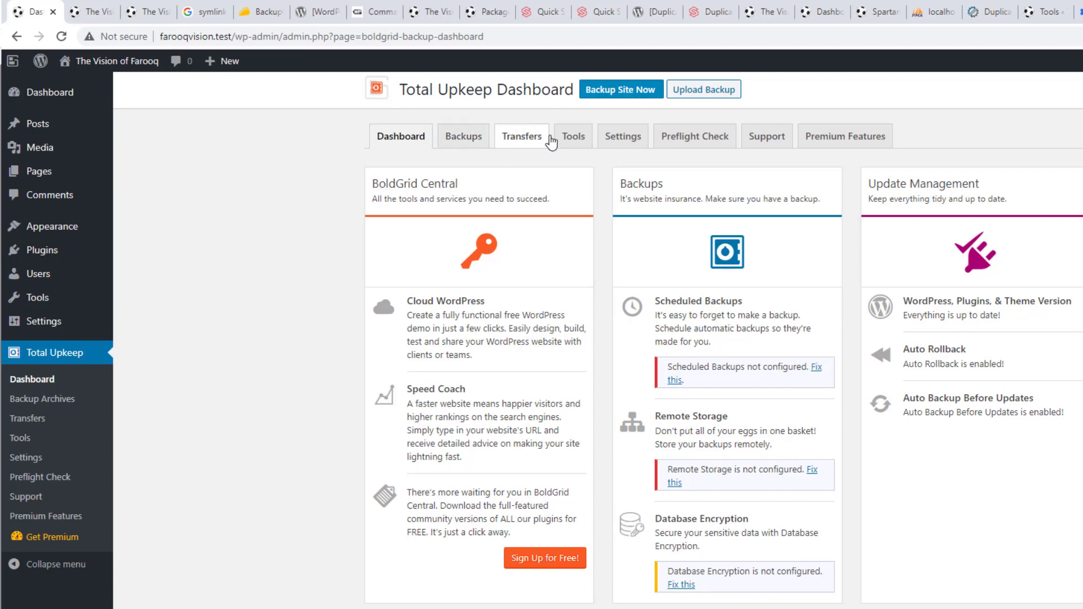
Run a full files-and-database backup titled 'UpPro' with description 'ANother plugin ...Just trying'
click(616, 93)
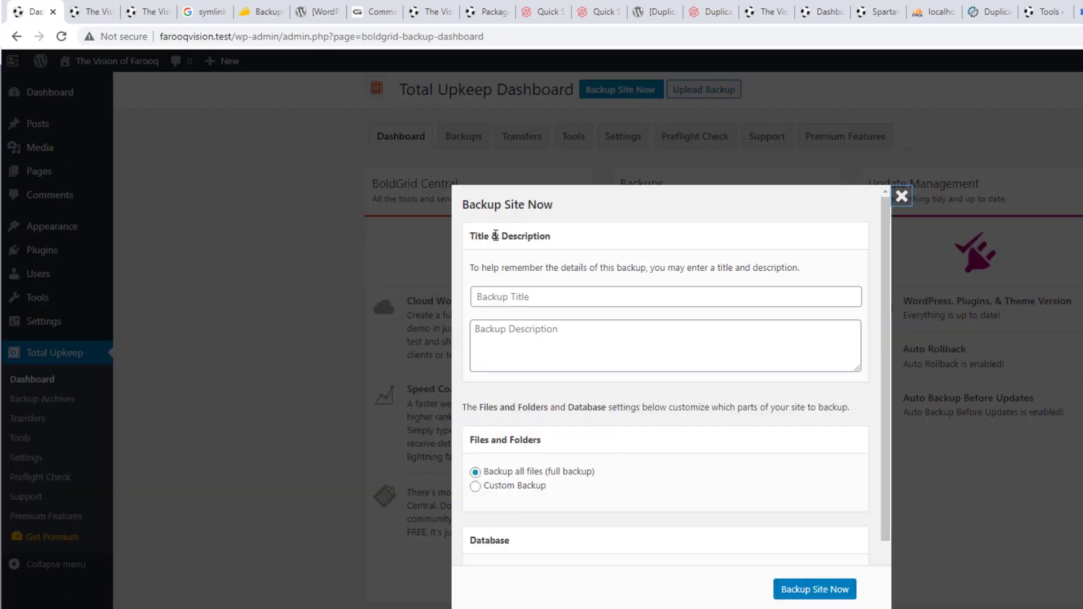
click(510, 297)
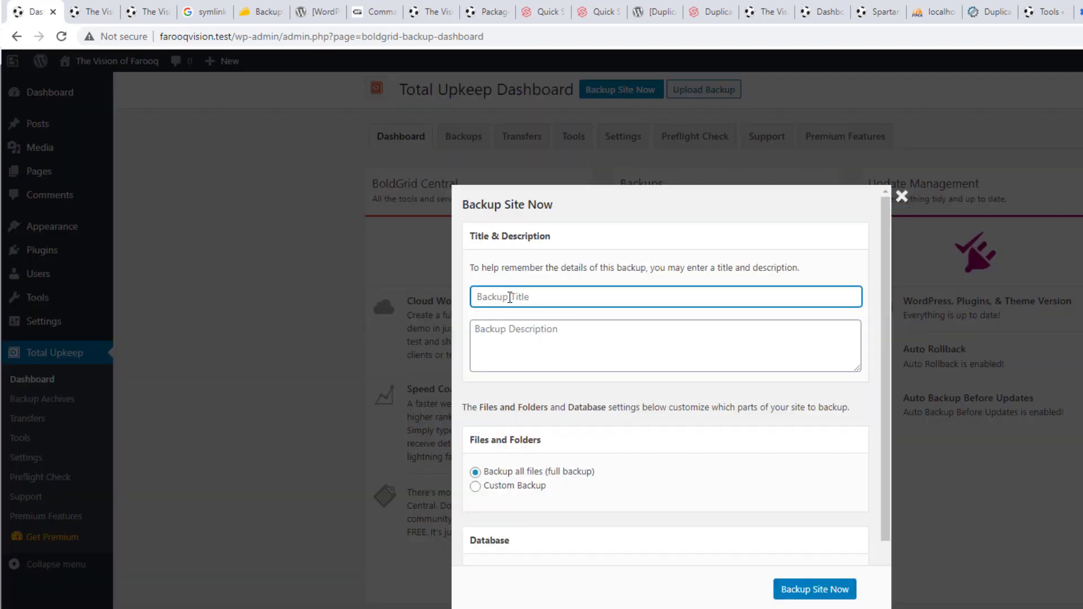
click(515, 342)
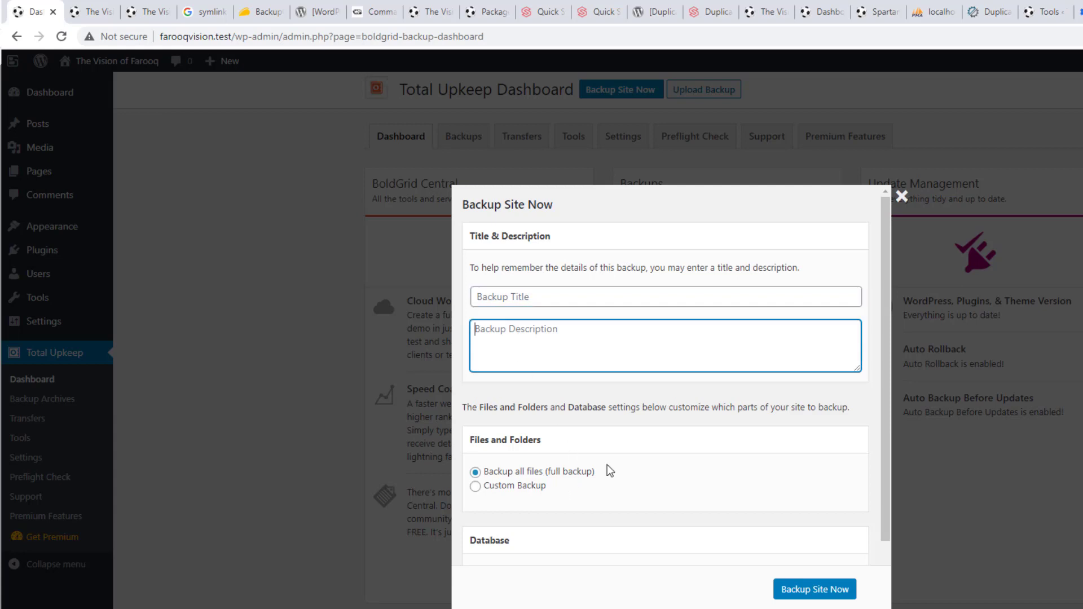
click(535, 297)
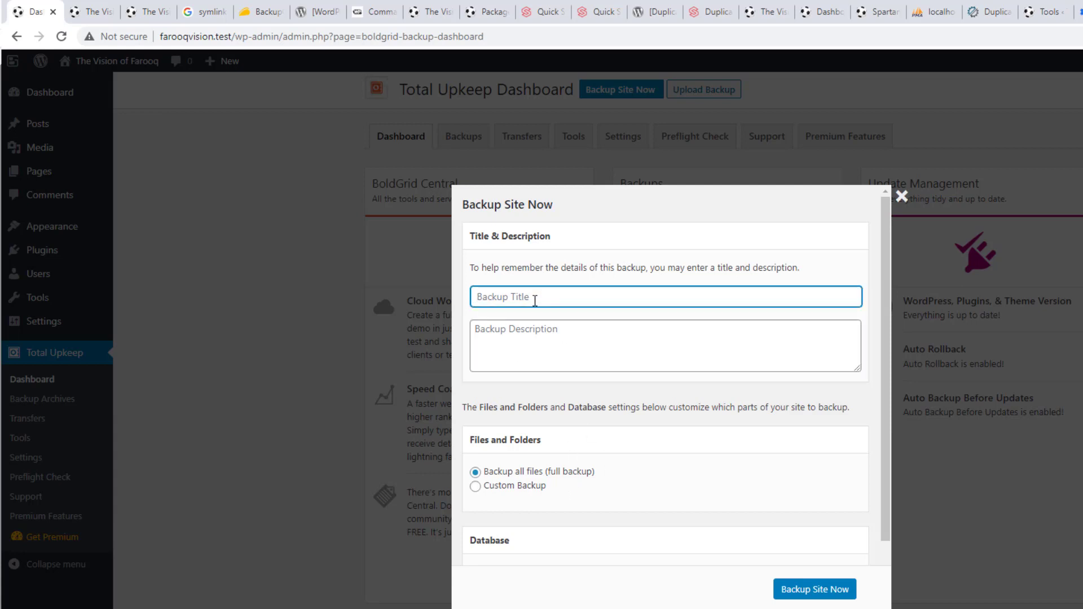
text(UpPro)
click(555, 345)
text(A)
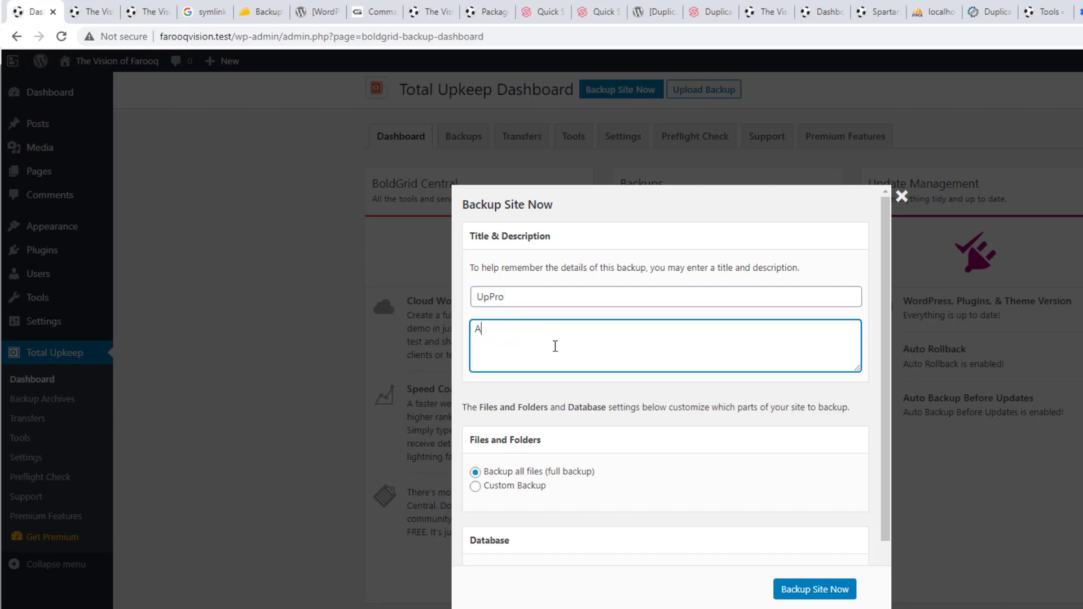
text(Nother plugin ...Just trying)
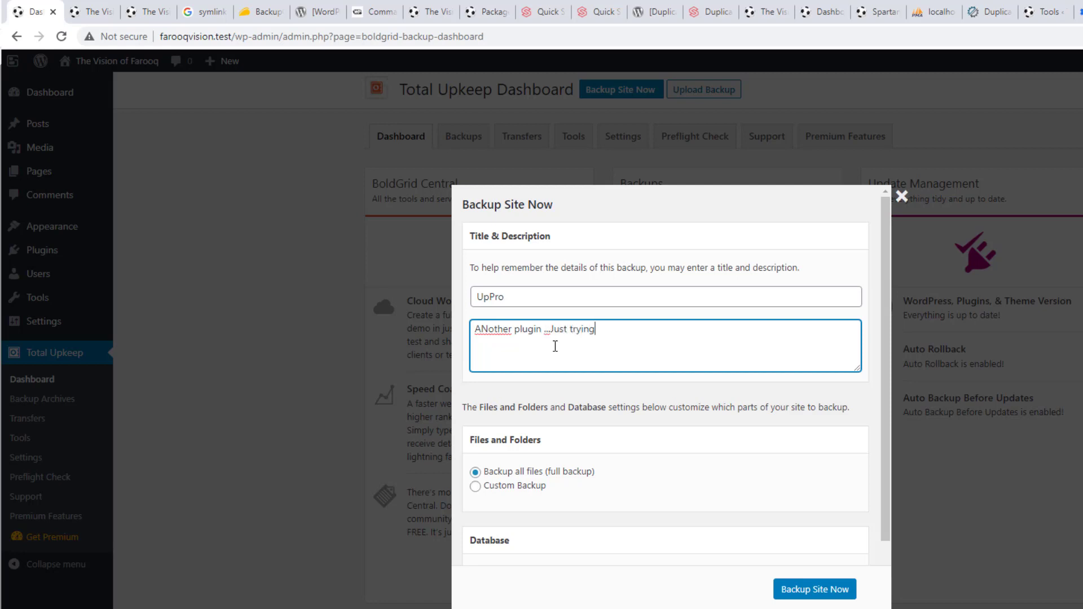
click(790, 595)
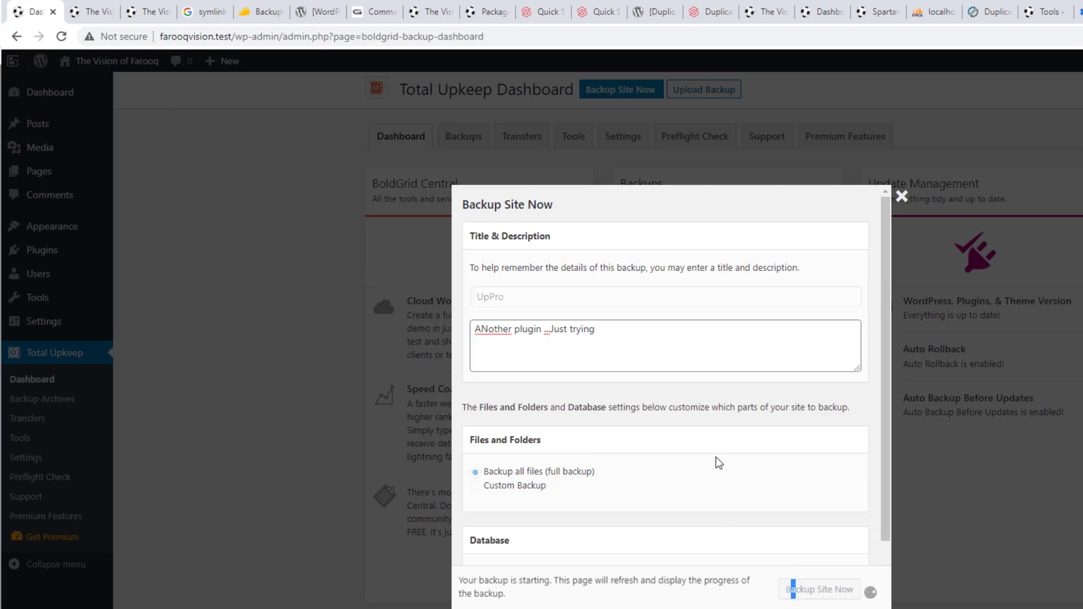
scroll(716, 457, down, 2)
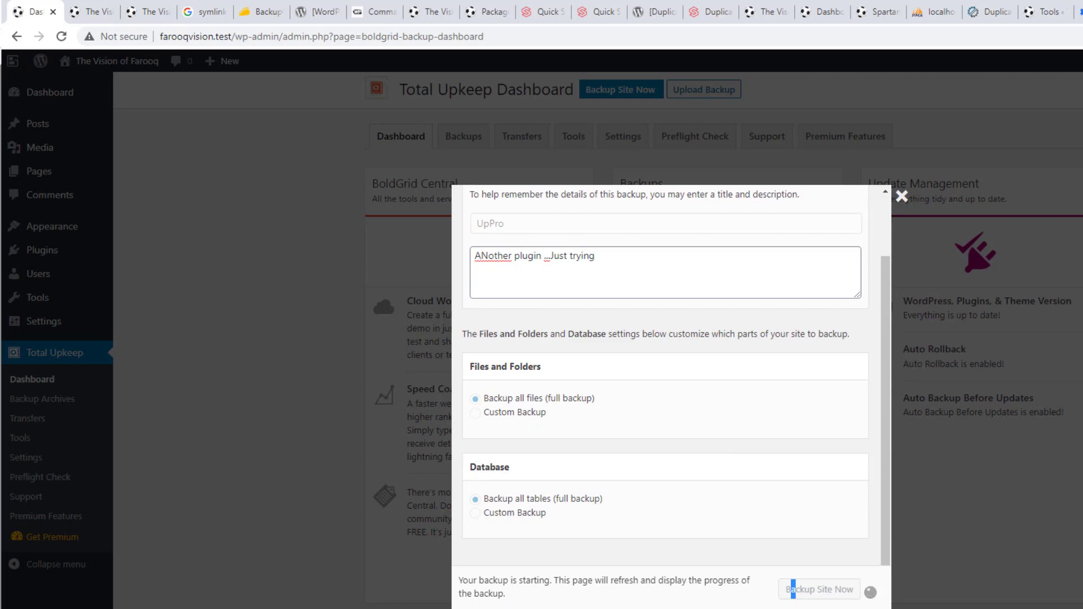
Check the visionpro folder in File Explorer, then return to the browser's 37% backup progress
key(alt+Tab)
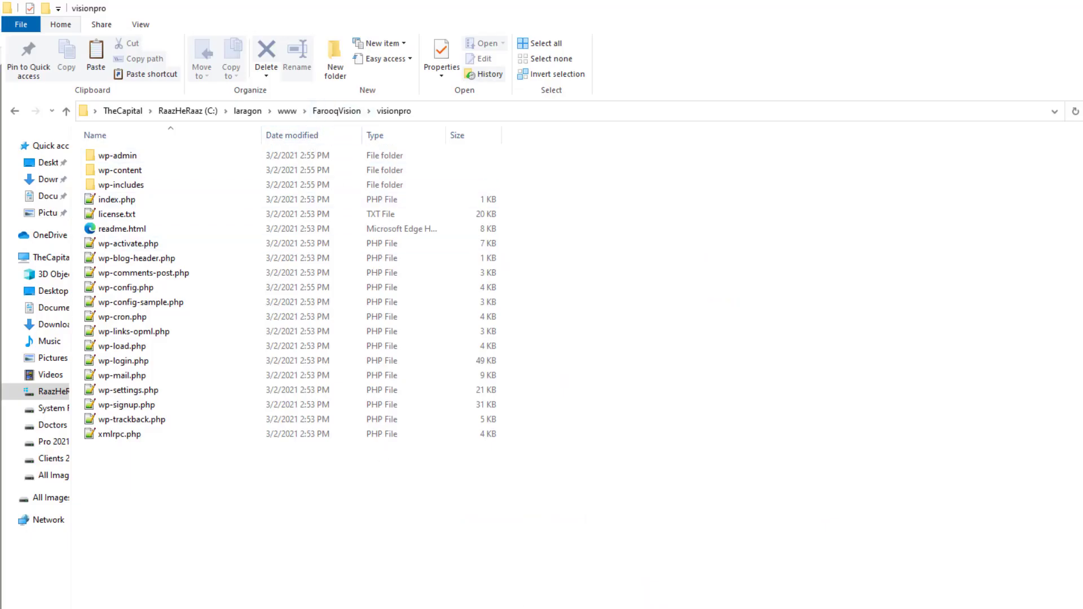
key(alt+Tab)
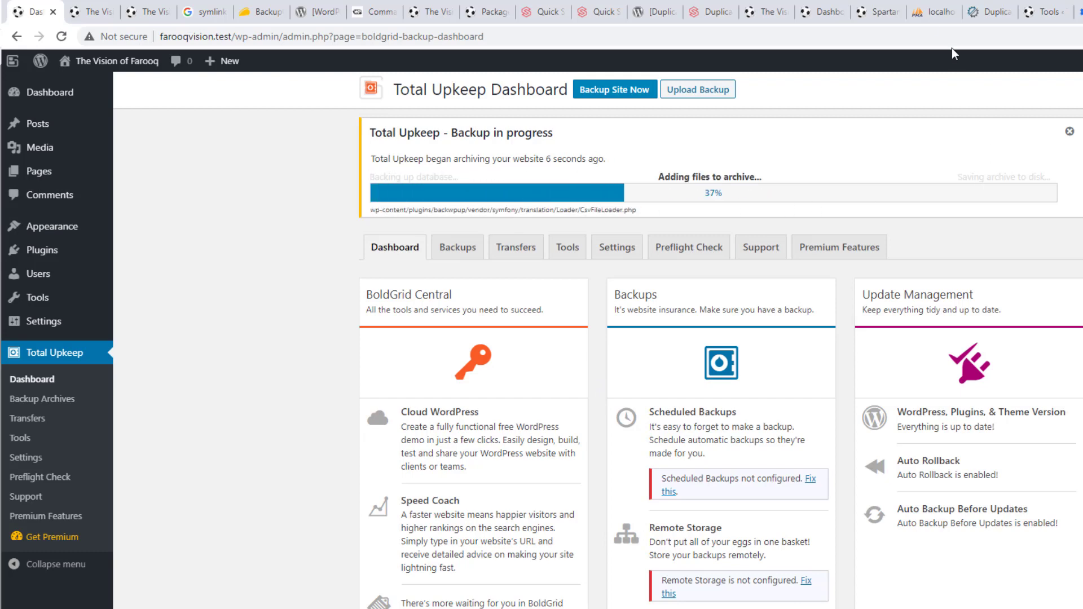
click(936, 12)
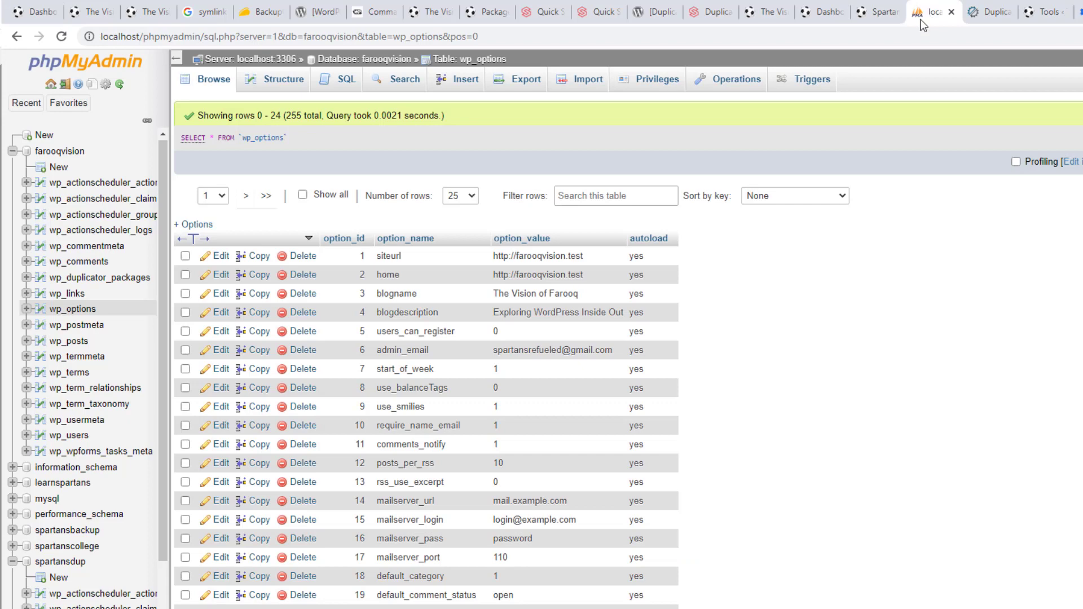
Reload phpMyAdmin to see the new wpstg0_ tables, then confirm the Total Upkeep backup completed
click(61, 36)
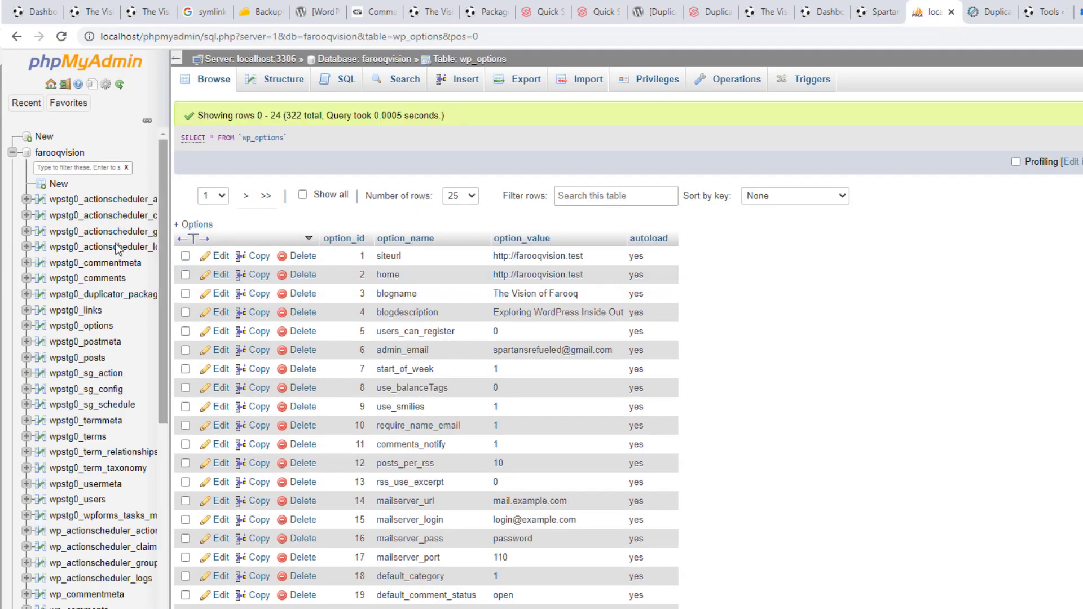
scroll(85, 451, down, 5)
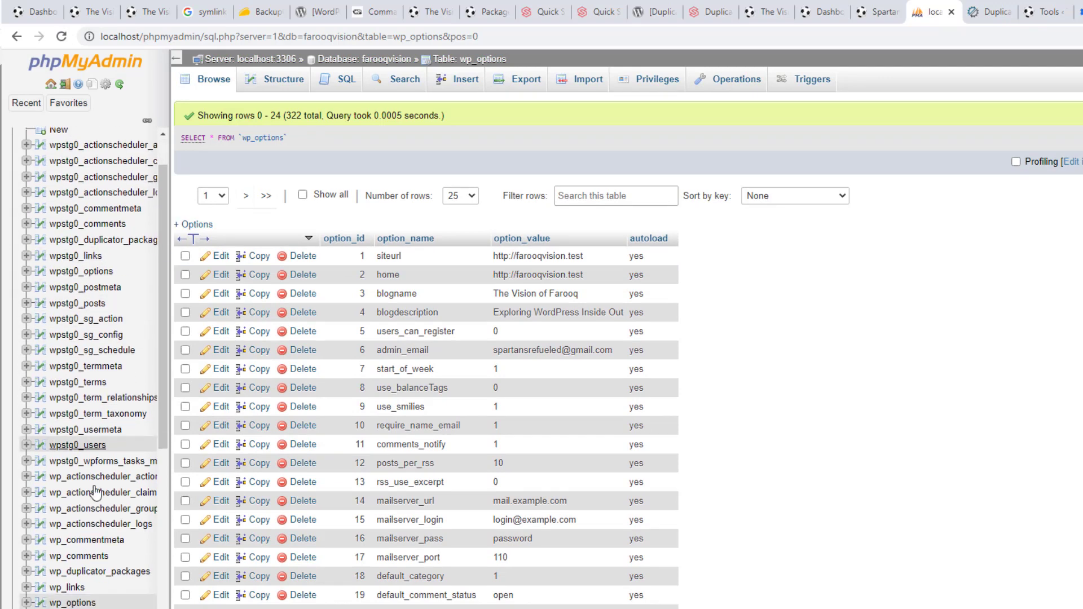
scroll(93, 477, up, 6)
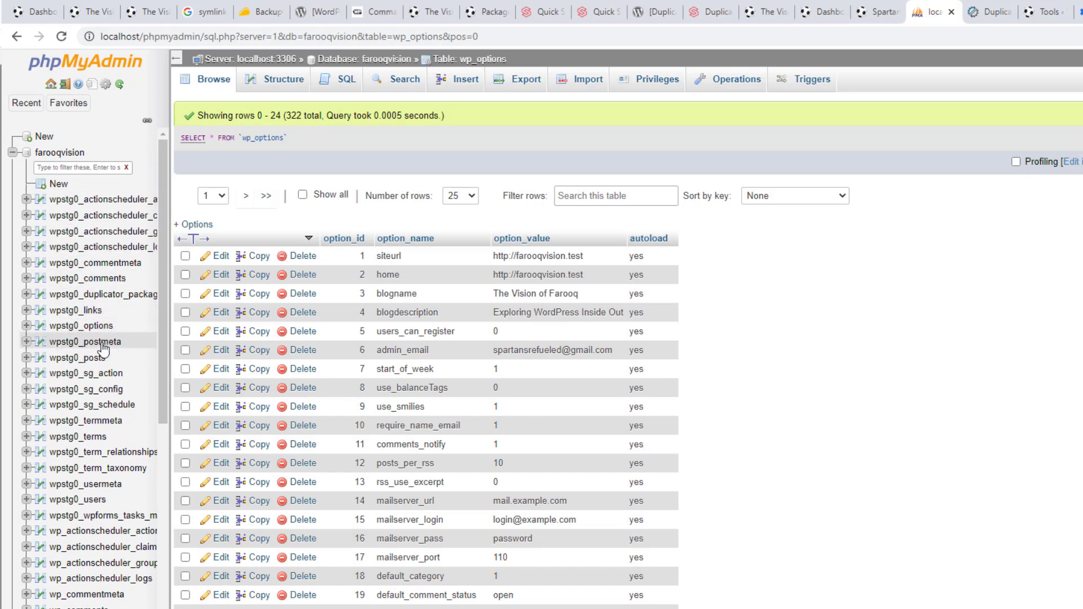
scroll(100, 368, down, 1)
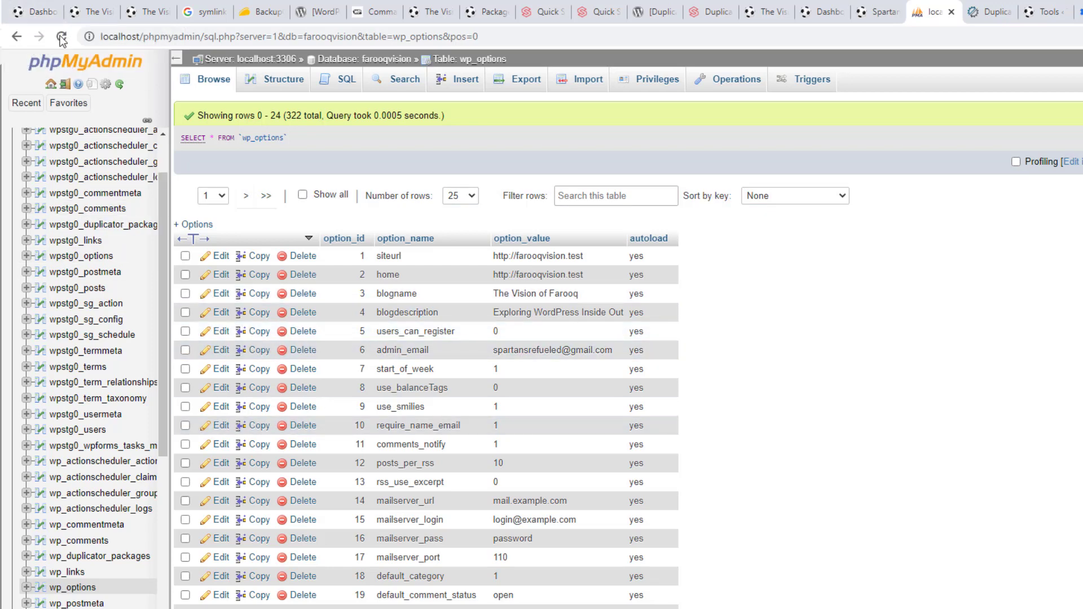
click(48, 15)
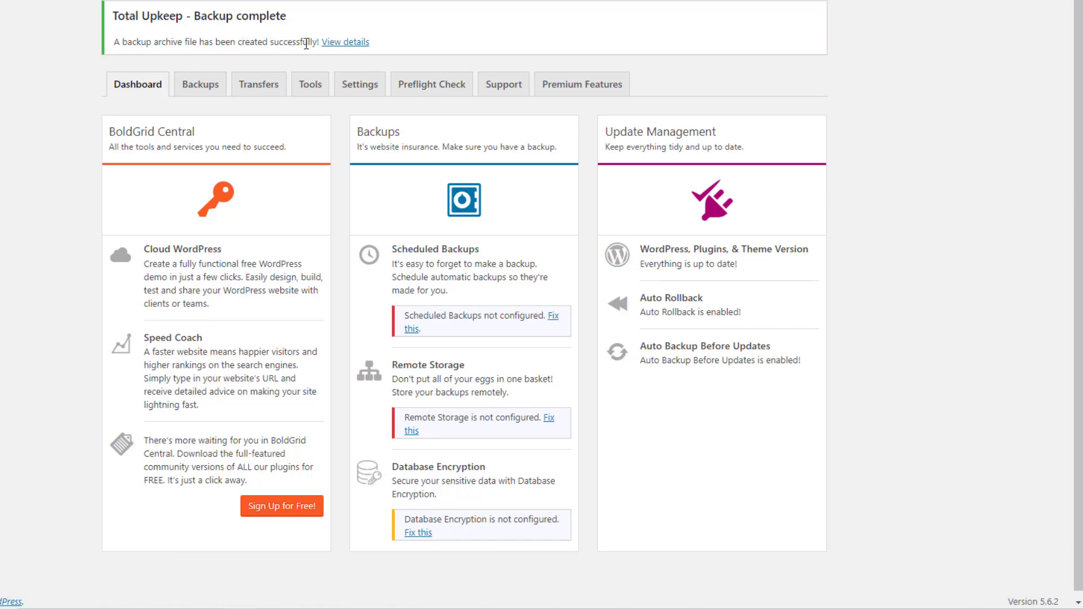
Open the finished backup's details, decline usage sharing, and download the 389.85 MB archive to Downloads
click(344, 45)
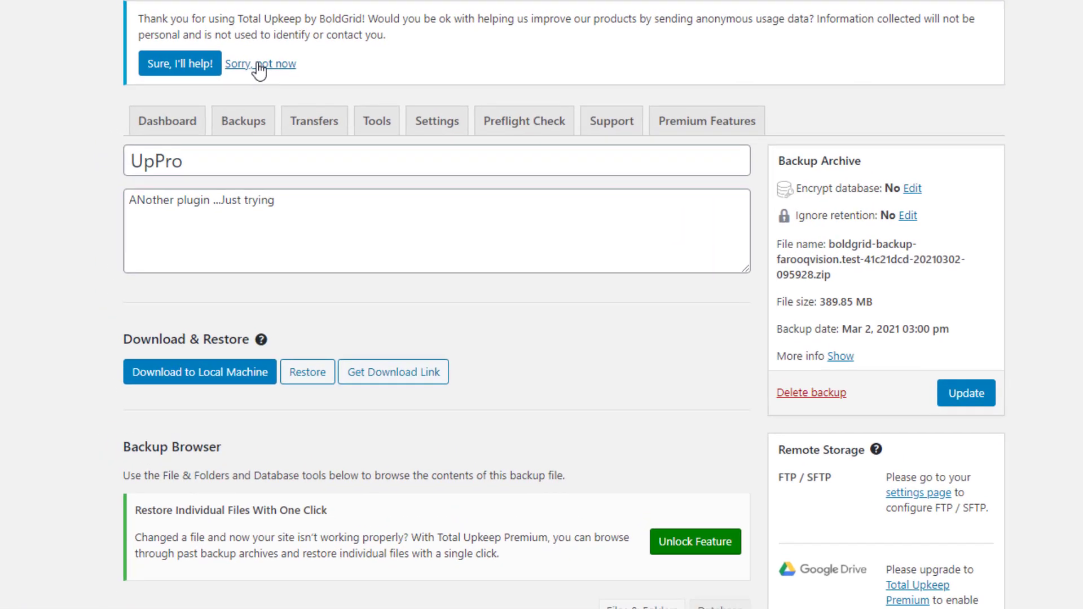
click(259, 64)
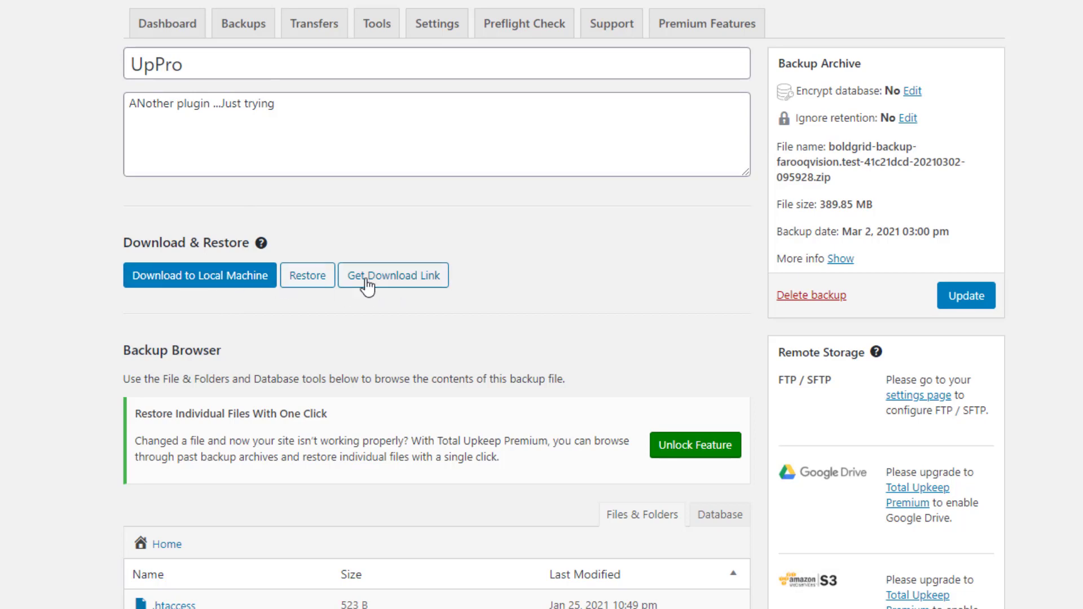
click(217, 281)
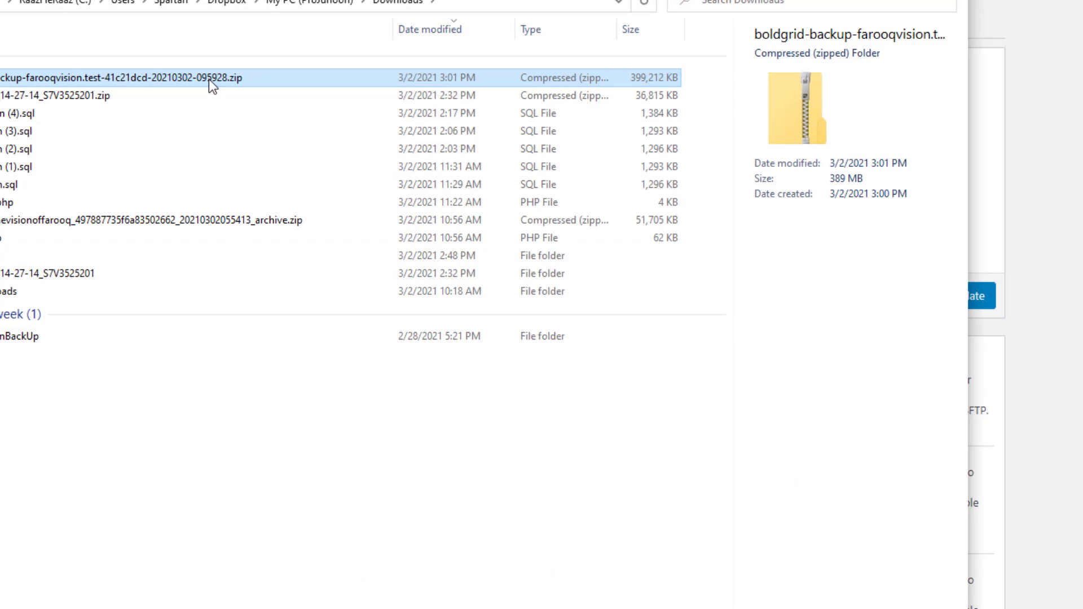
Extract the boldgrid backup zip with 7-Zip into its own folder, check its contents, and return to Downloads
right_click(205, 73)
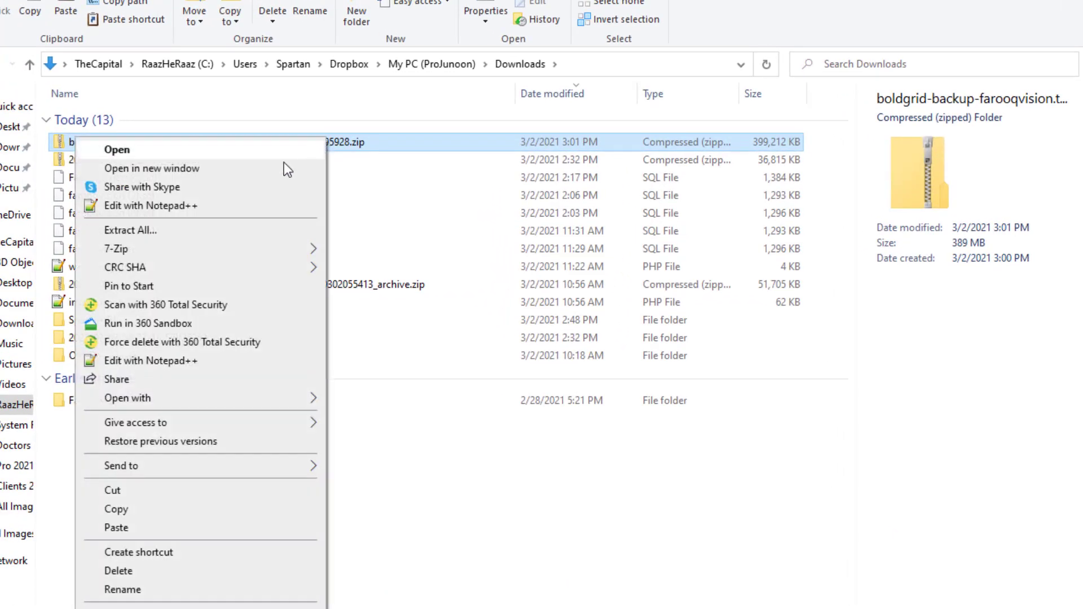
mouse_move(237, 253)
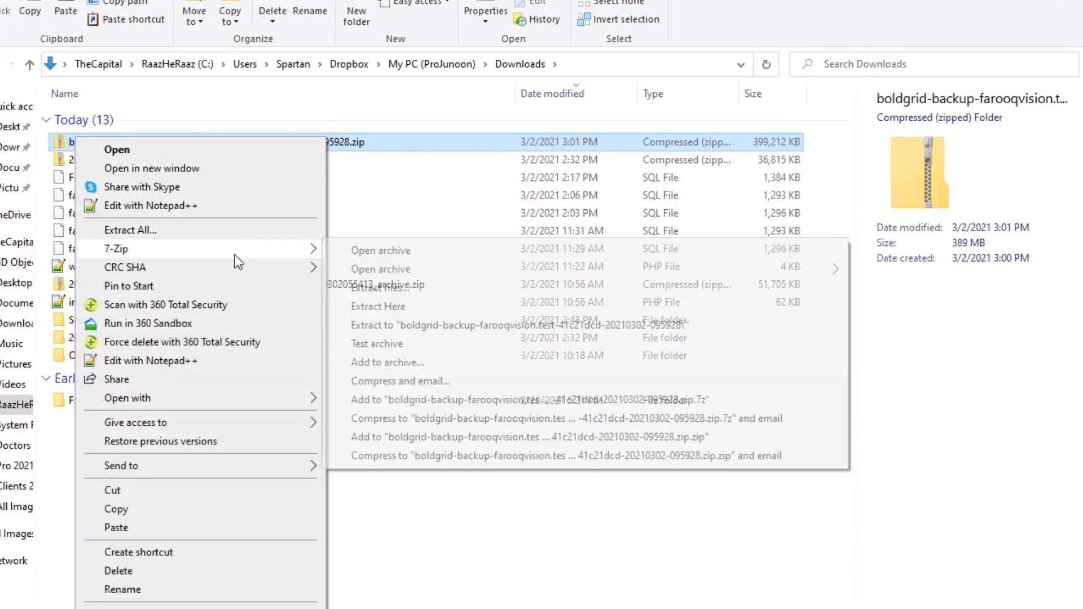
click(429, 325)
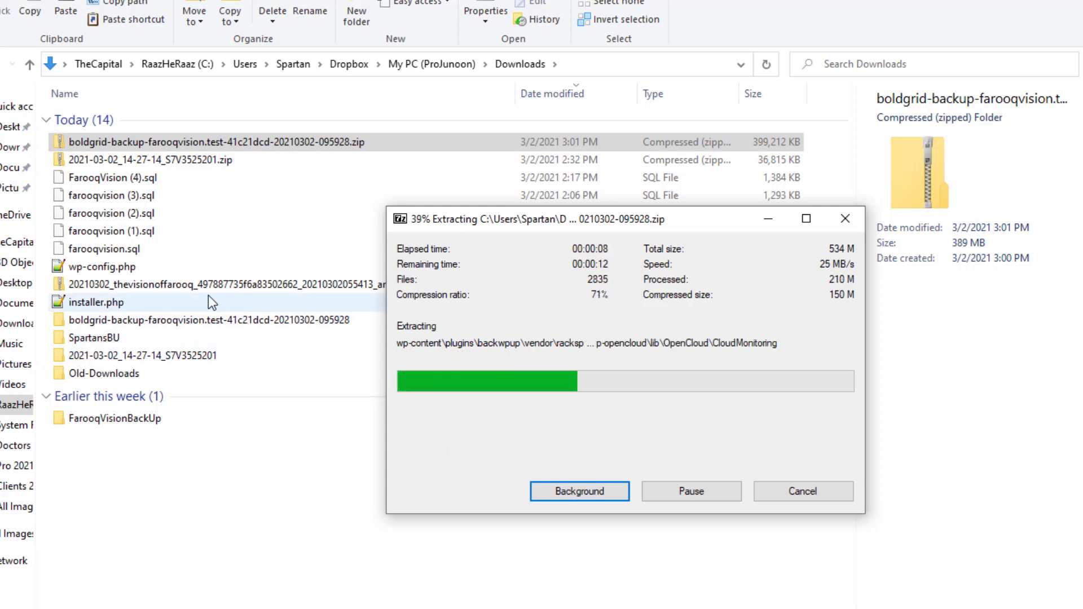
click(157, 320)
double_click(157, 320)
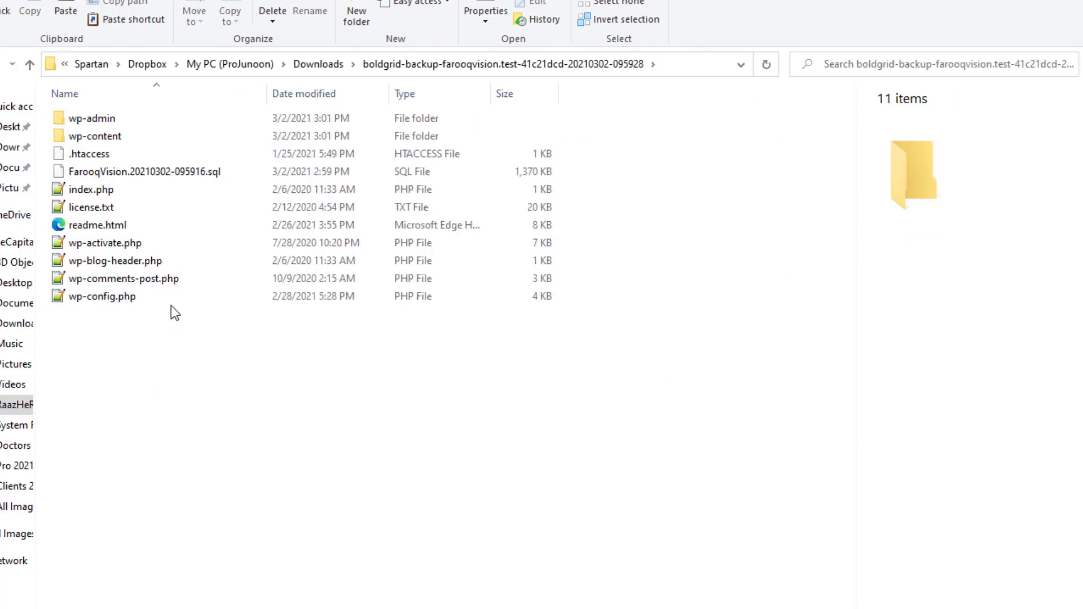
mouse_move(127, 134)
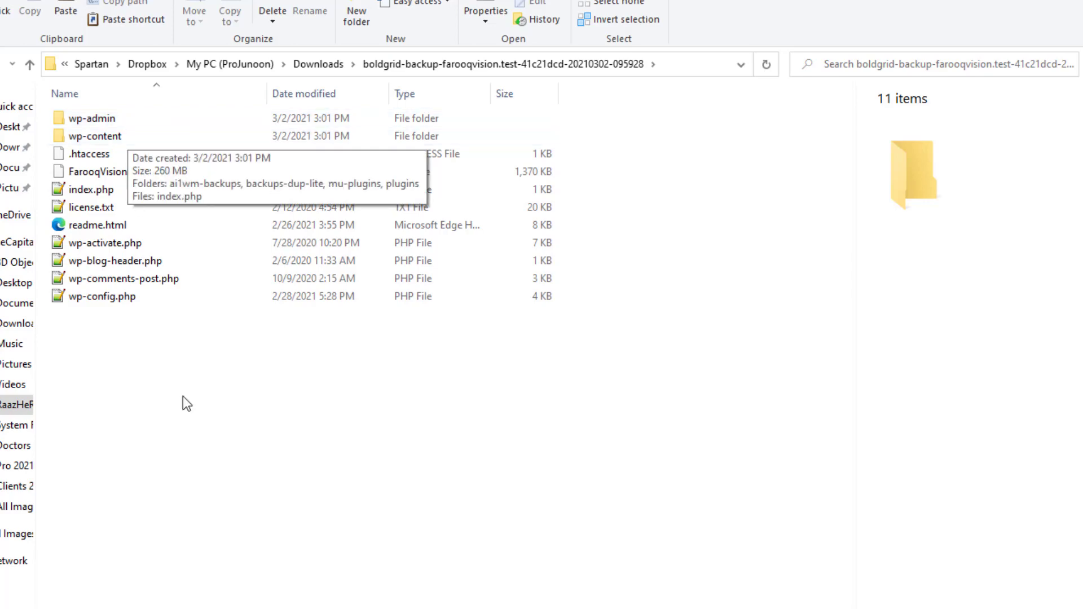
click(328, 65)
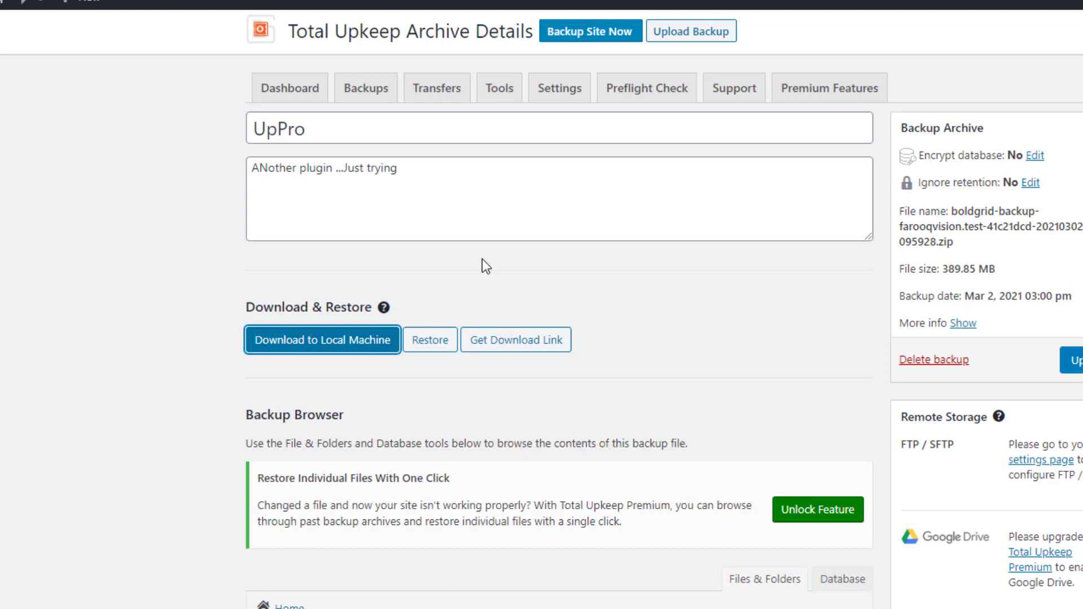
Generate a temporary download link, valid for 1 hour, for the UpPro backup archive
scroll(665, 242, down, 3)
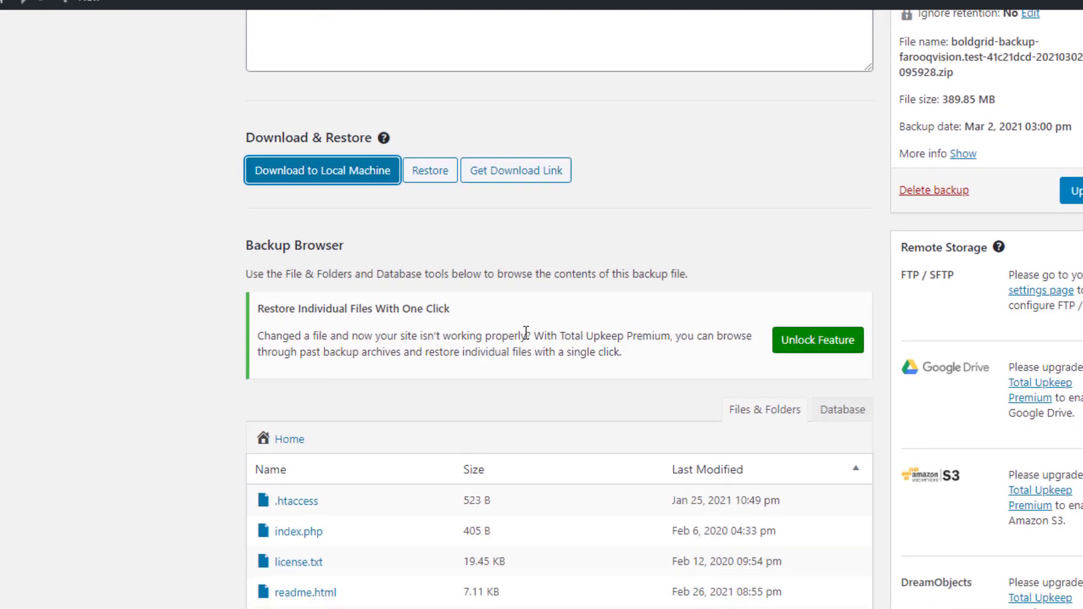
scroll(581, 266, down, 5)
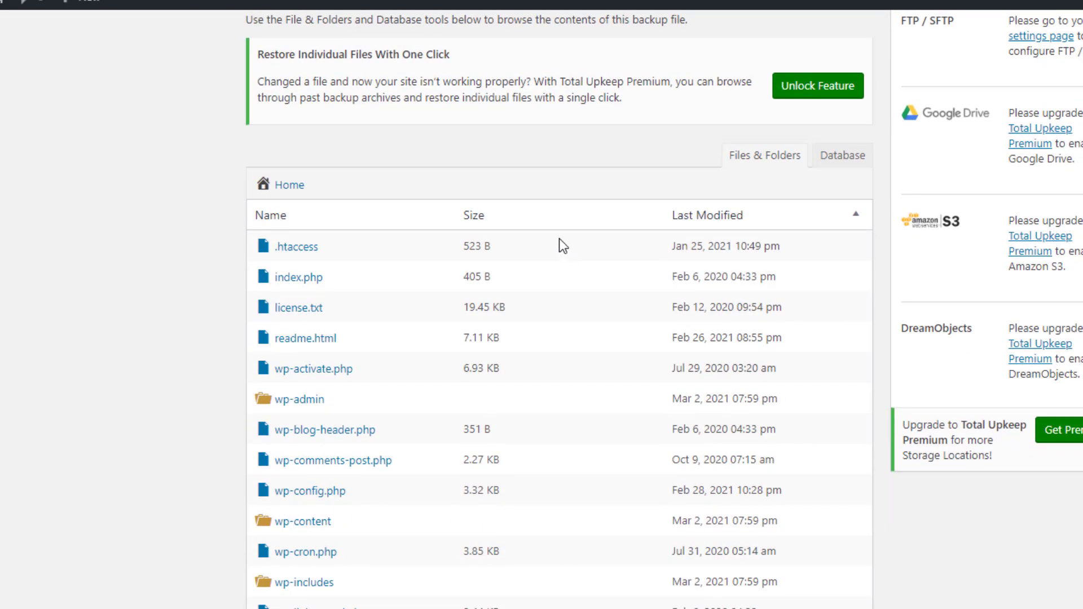
scroll(396, 181, down, 3)
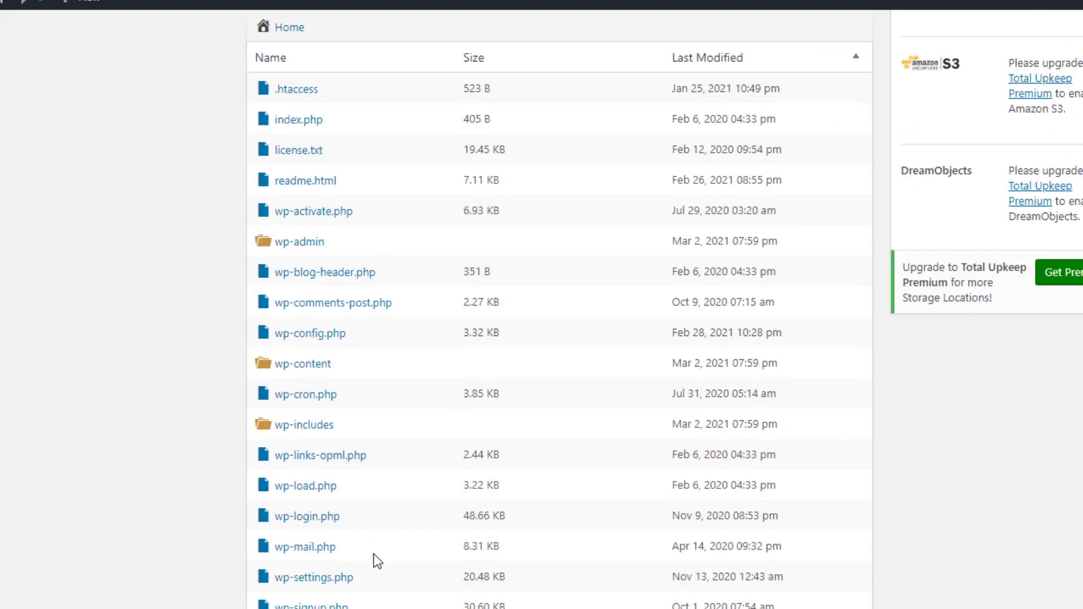
scroll(571, 345, up, 10)
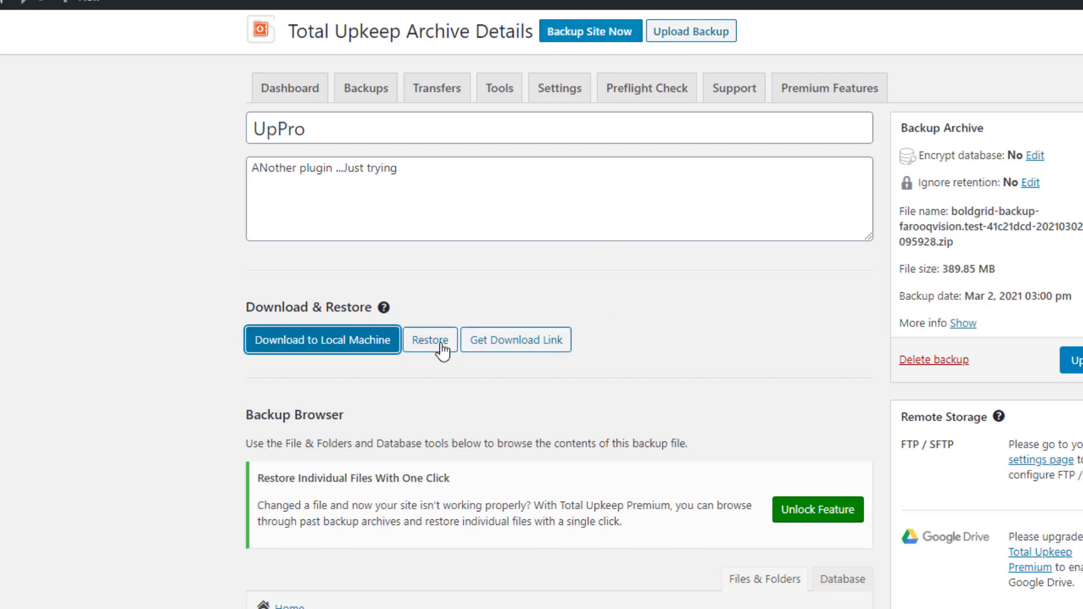
click(516, 343)
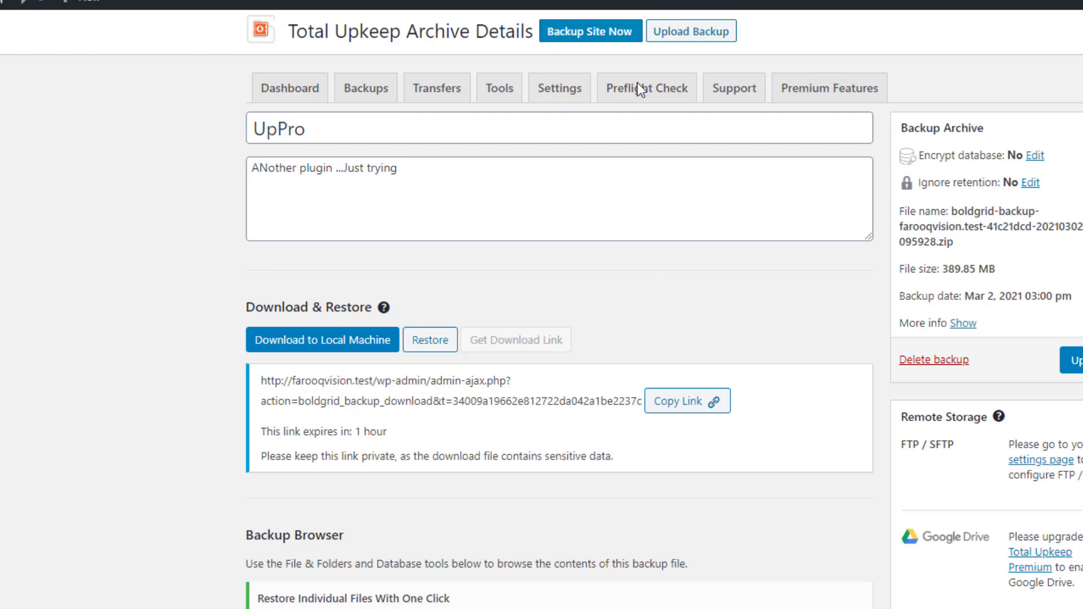
Try the Upload Backup form, browsing to the backup zip before cancelling the file picker
click(696, 35)
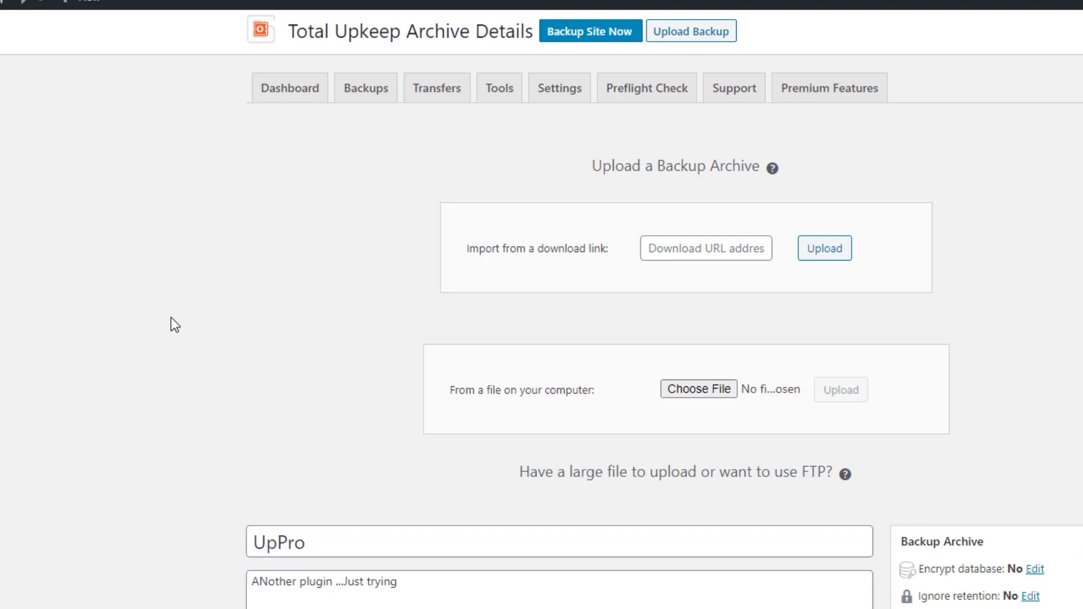
click(664, 247)
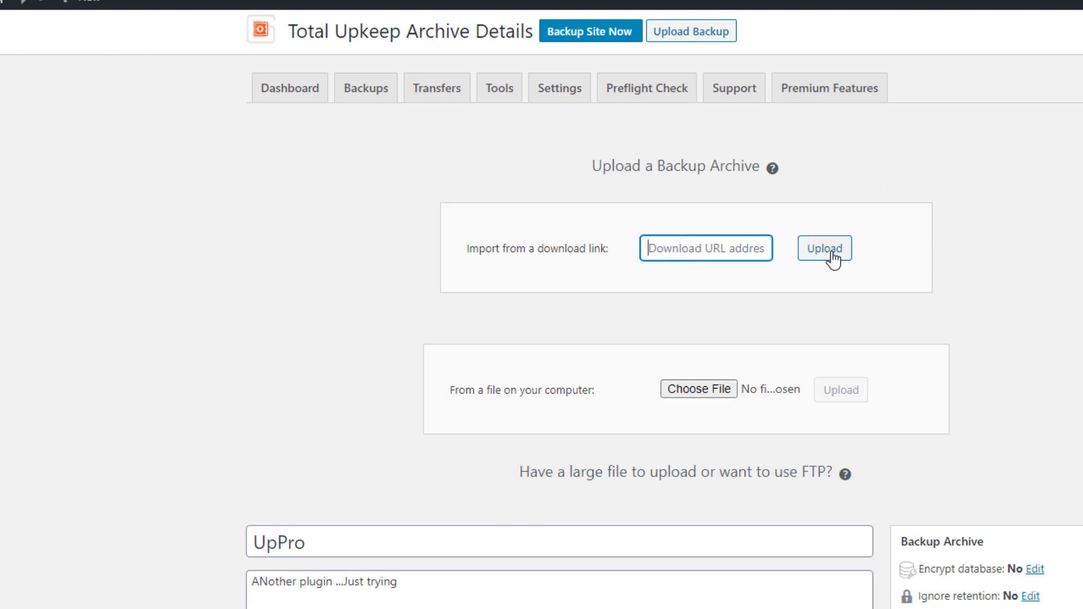
click(711, 387)
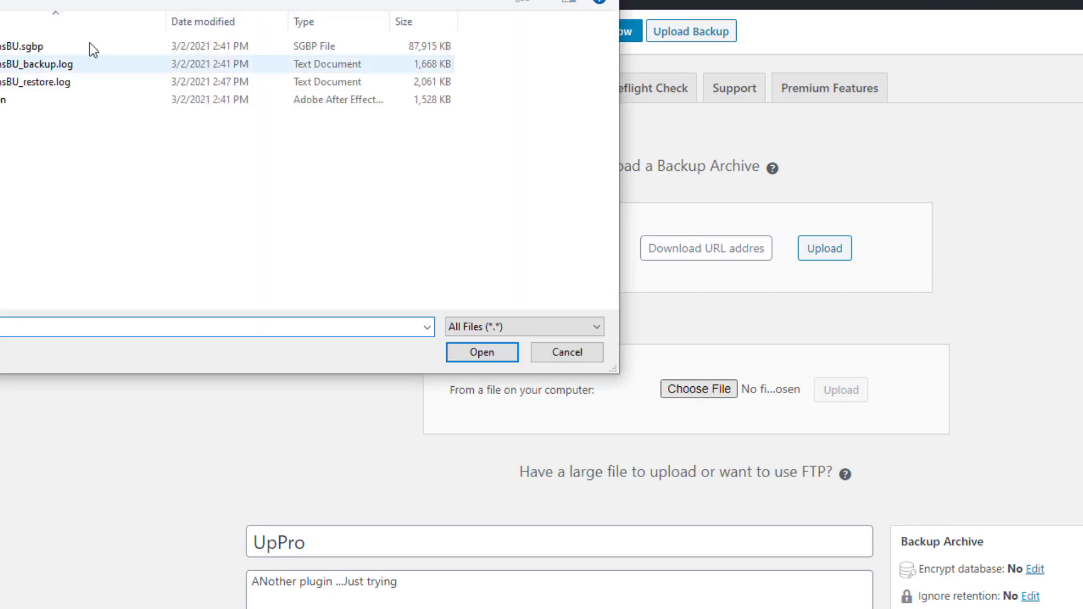
key(alt+Up)
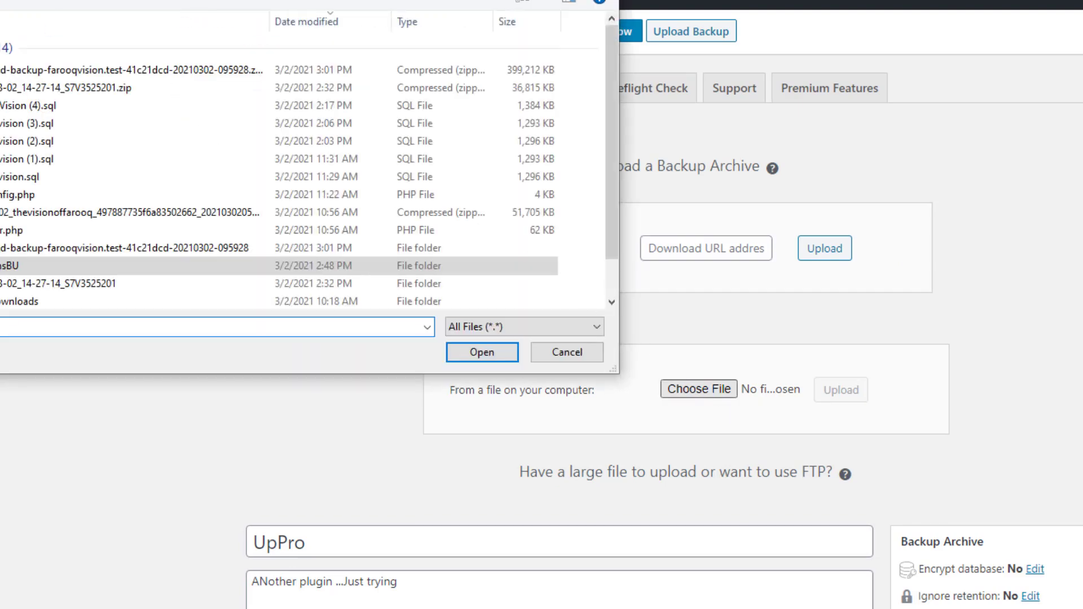
click(59, 70)
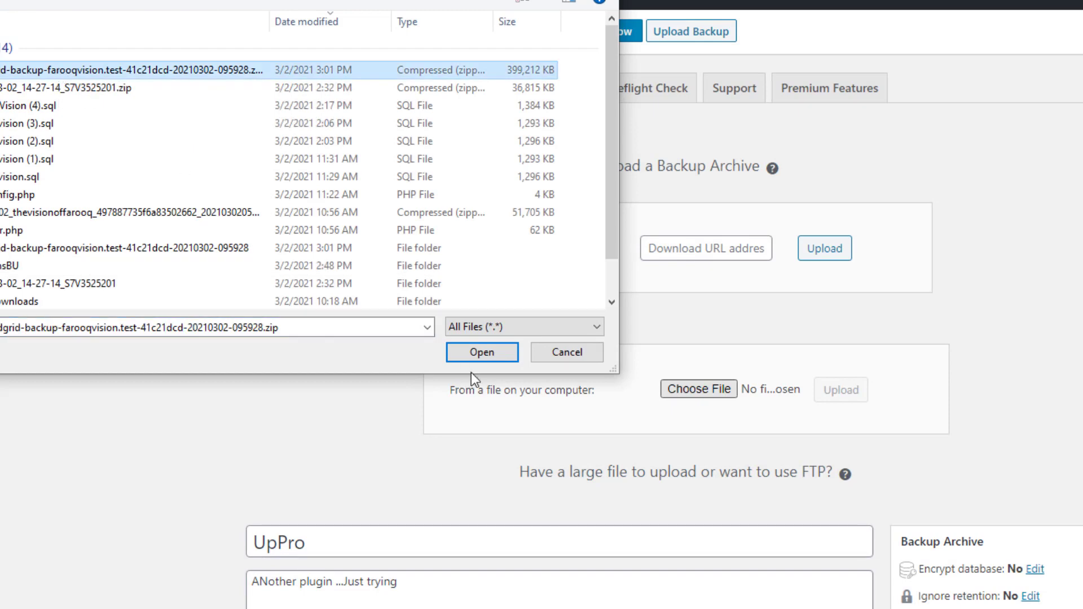
click(586, 353)
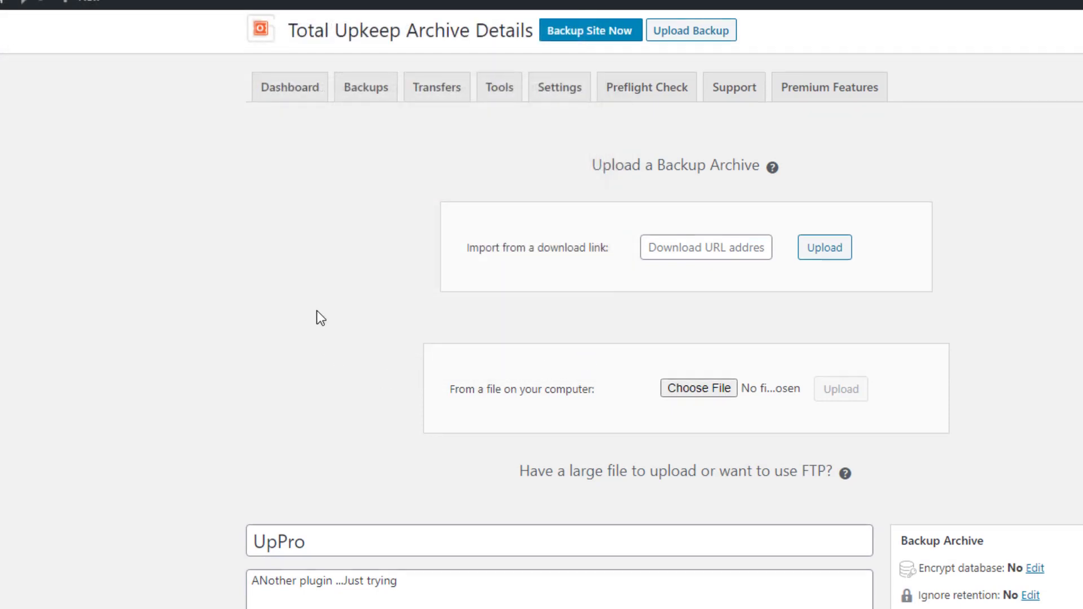
Go to the Backups list holding the single 389.85 MB UpPro archive
scroll(317, 311, down, 3)
scroll(317, 311, up, 3)
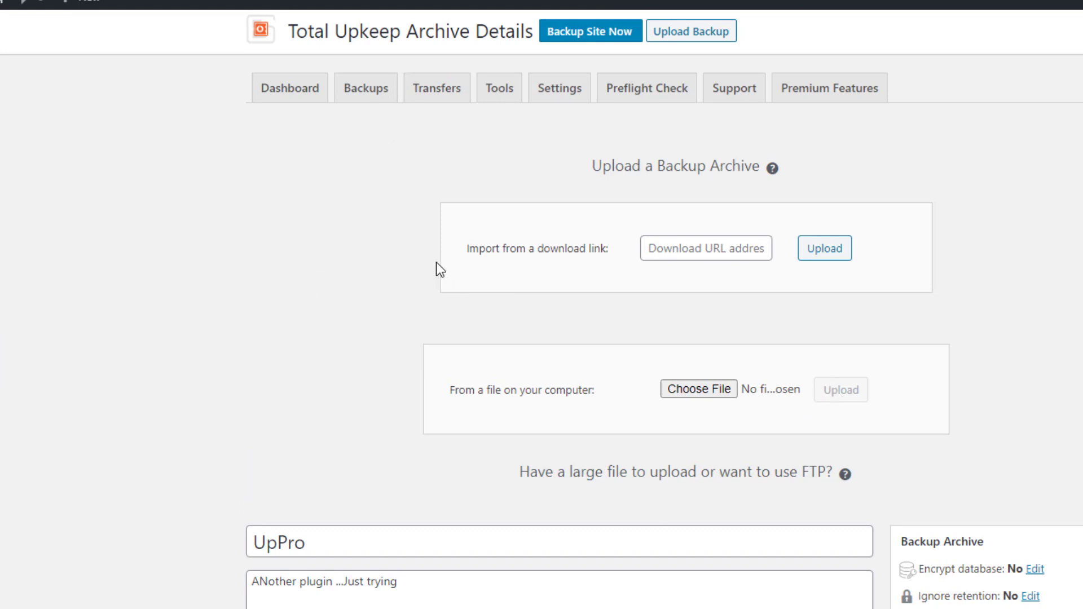
scroll(383, 164, down, 4)
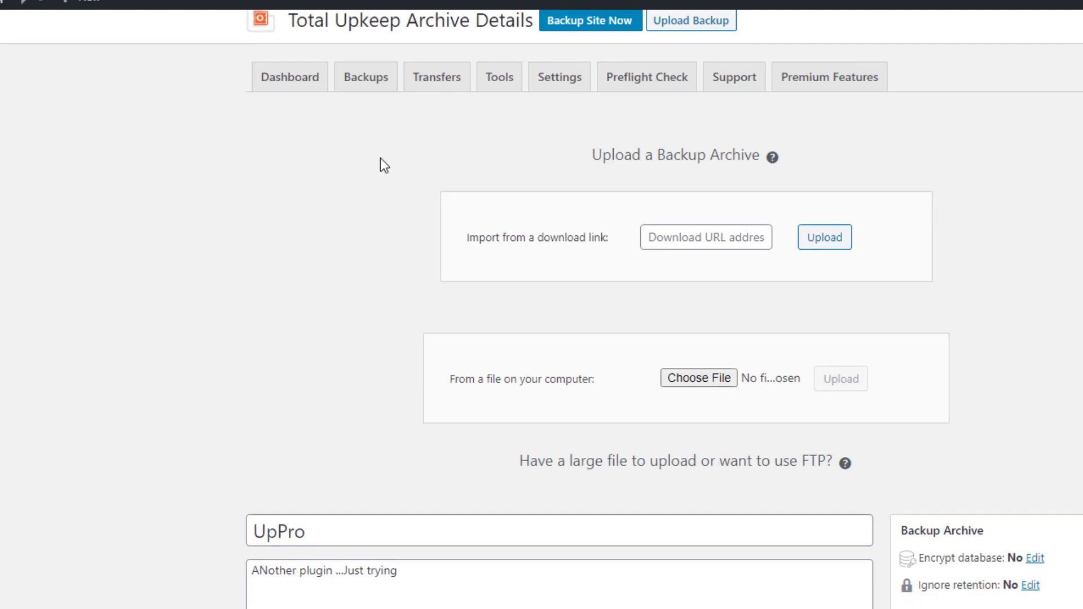
scroll(383, 165, up, 4)
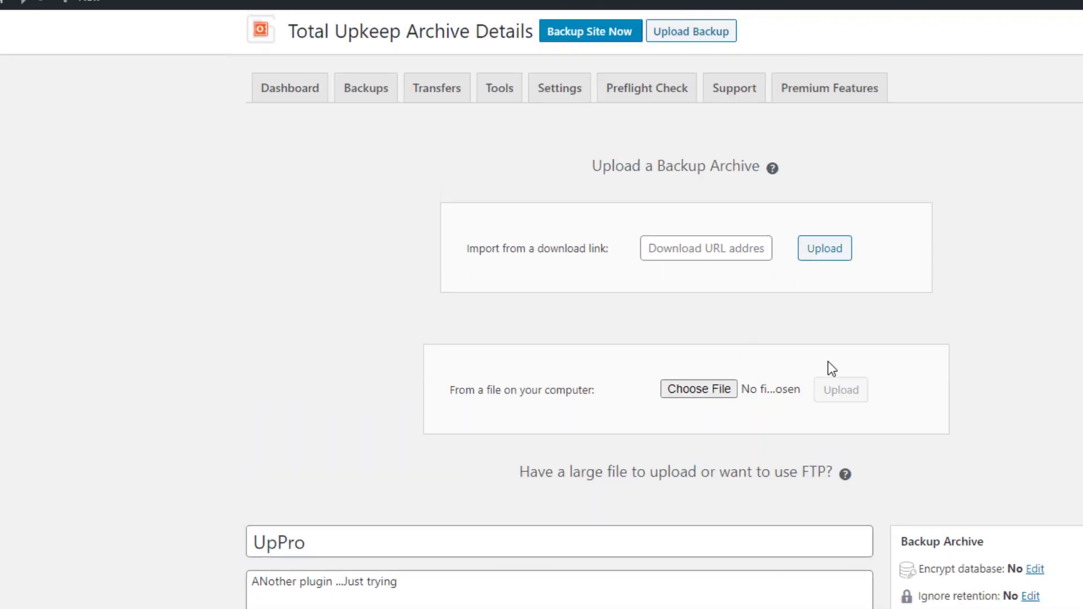
click(356, 97)
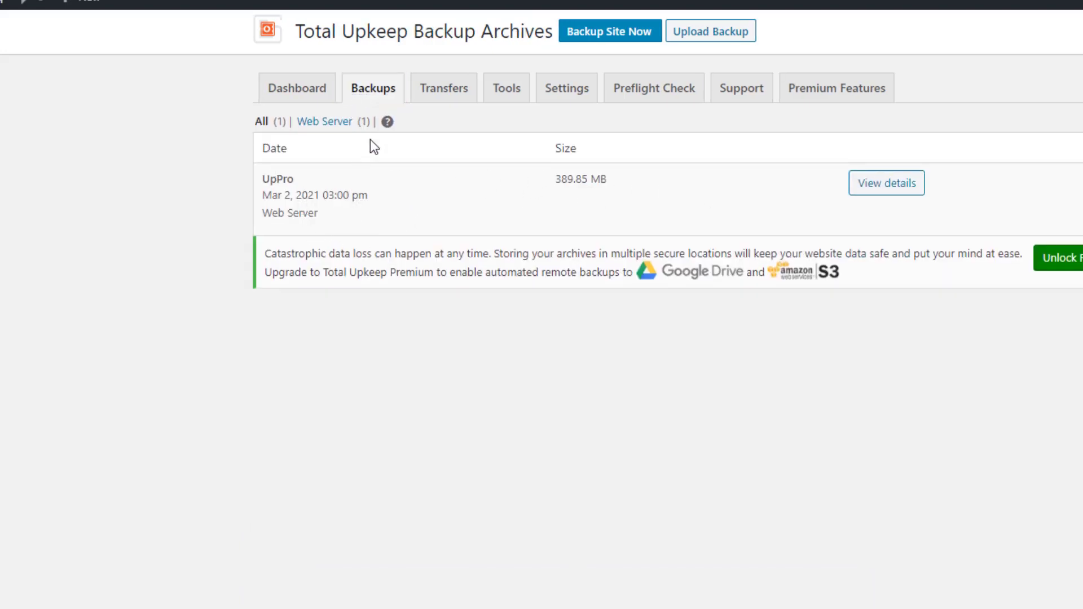
Review the Transfers tab's Source and Destination options
click(455, 94)
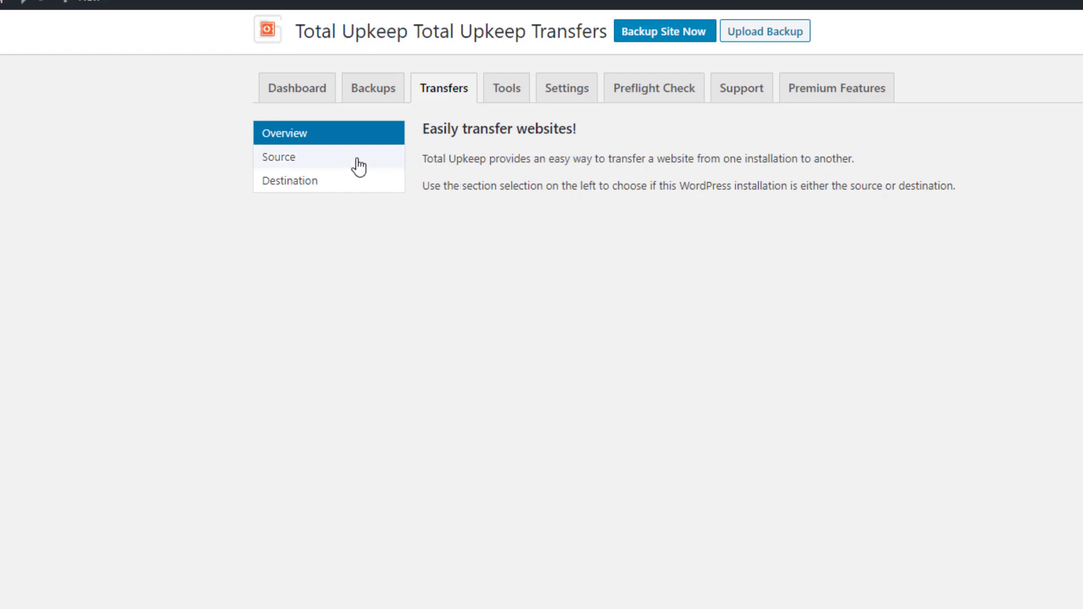
click(310, 163)
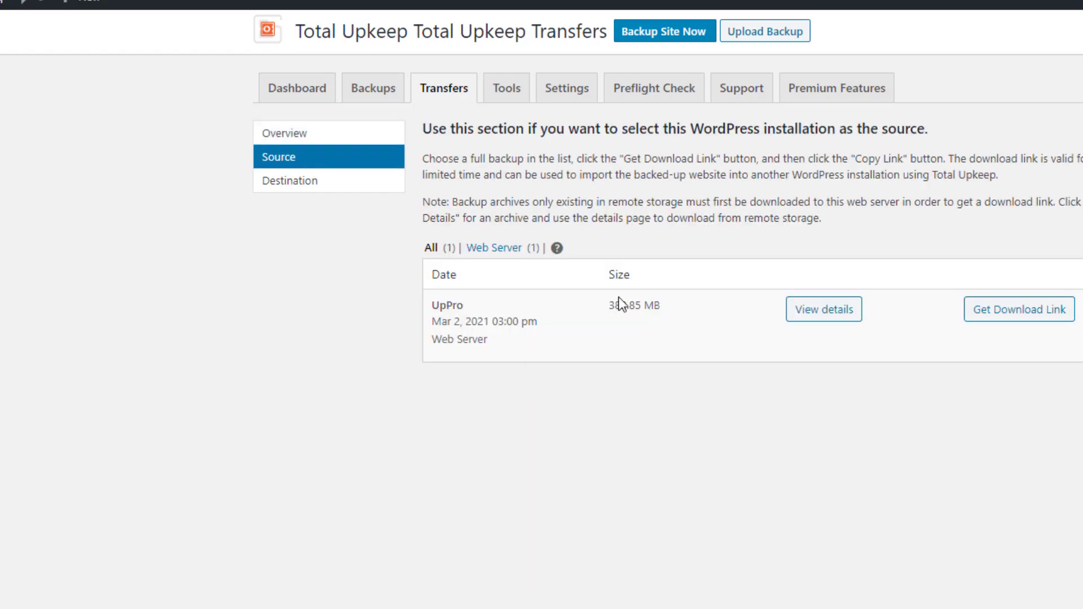
click(299, 183)
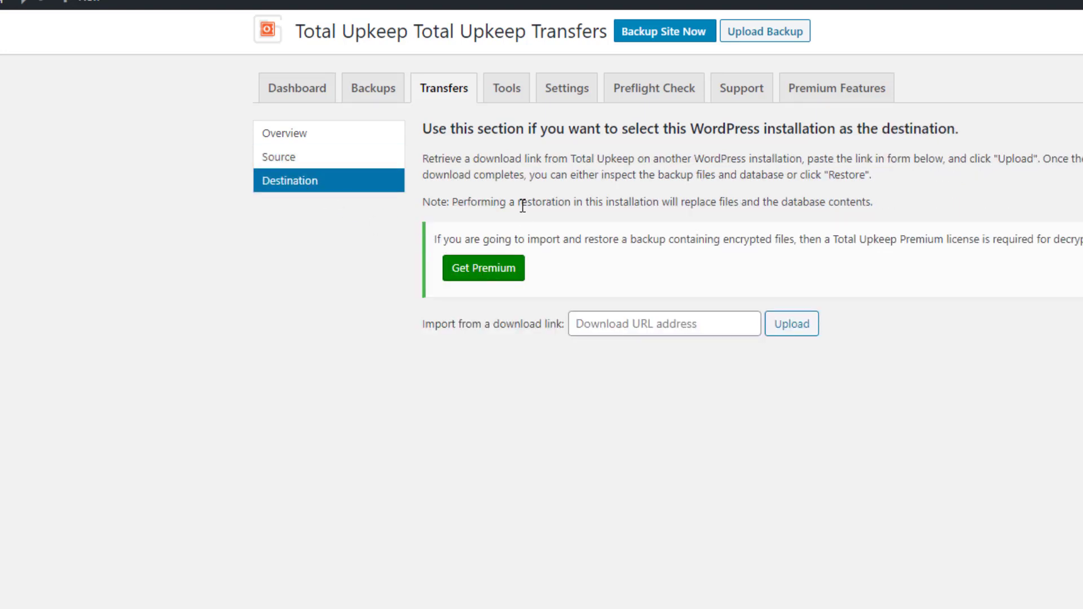
Read the Tools page on backup storage, then open the Backup and Restore Settings
click(507, 89)
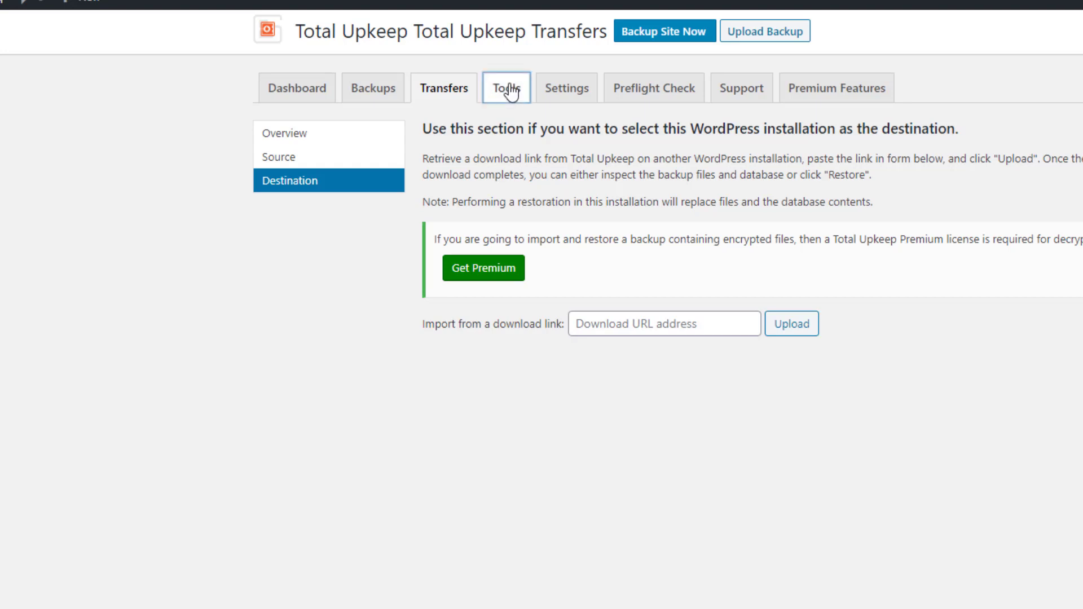
scroll(589, 295, down, 1)
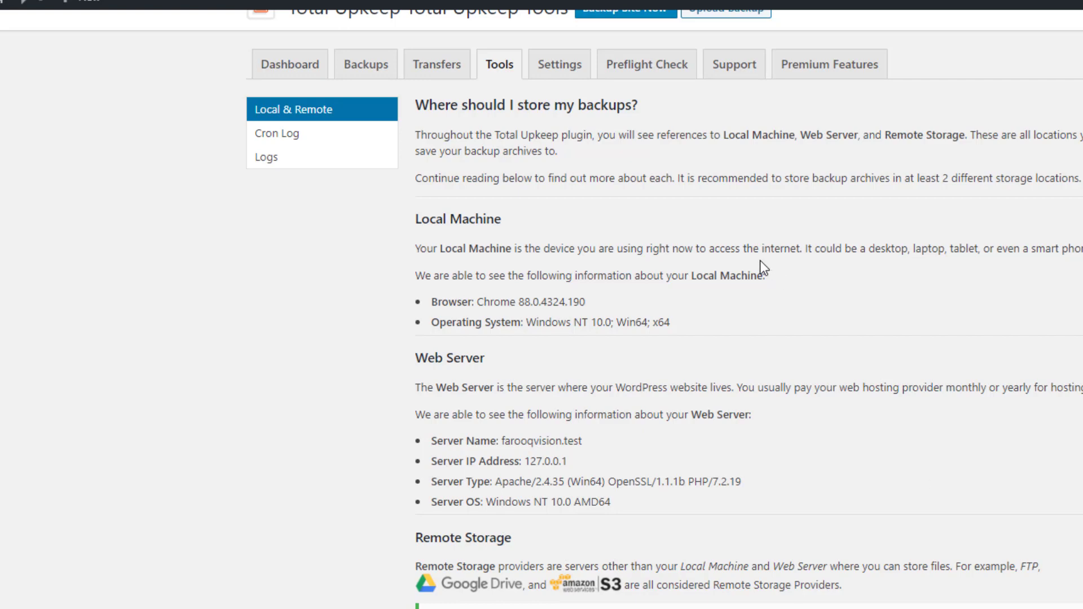
scroll(759, 259, up, 1)
click(559, 93)
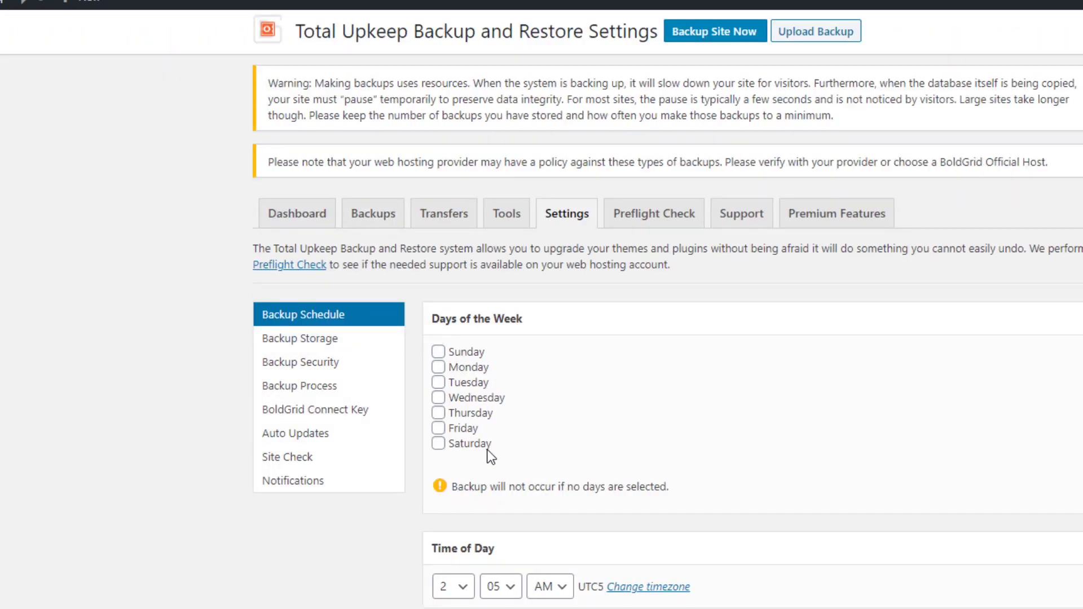
Browse the security, storage, encryption, Connect Key, auto update and Site Check settings, ending on Notifications
click(357, 364)
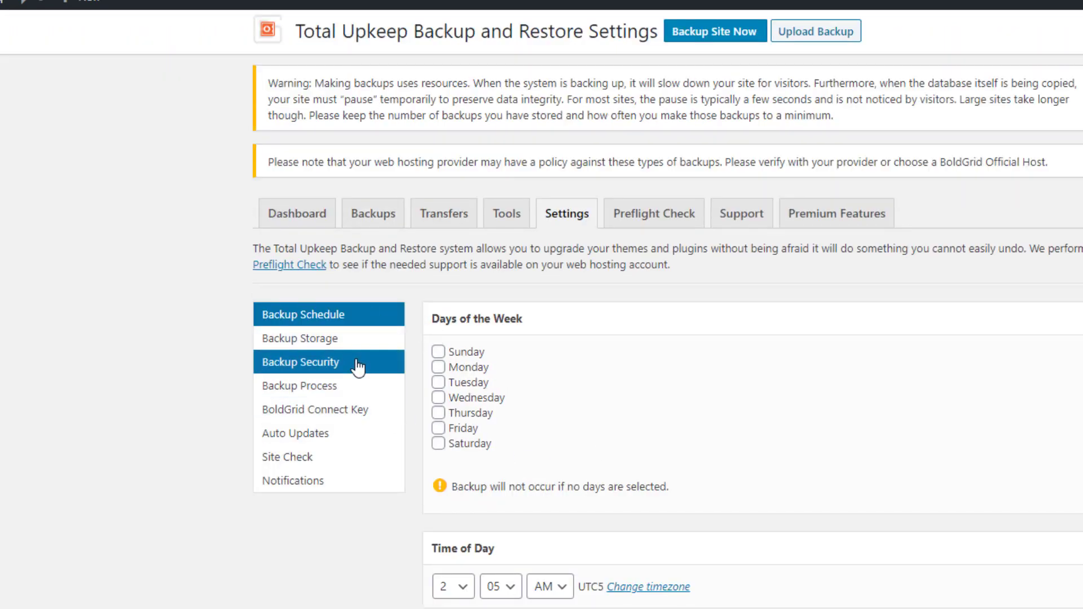
click(309, 341)
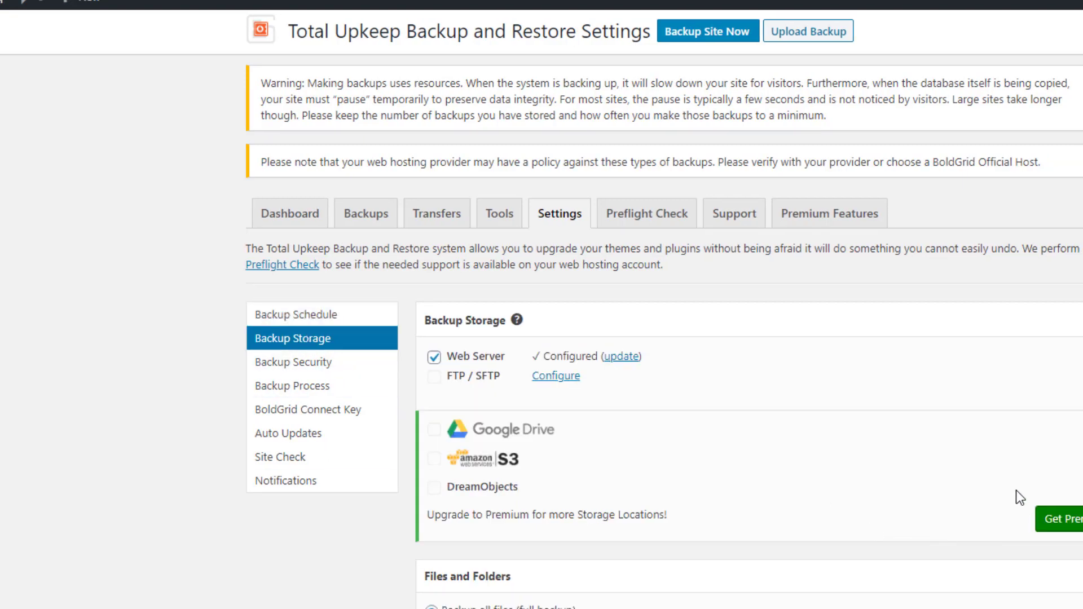
scroll(1017, 490, down, 2)
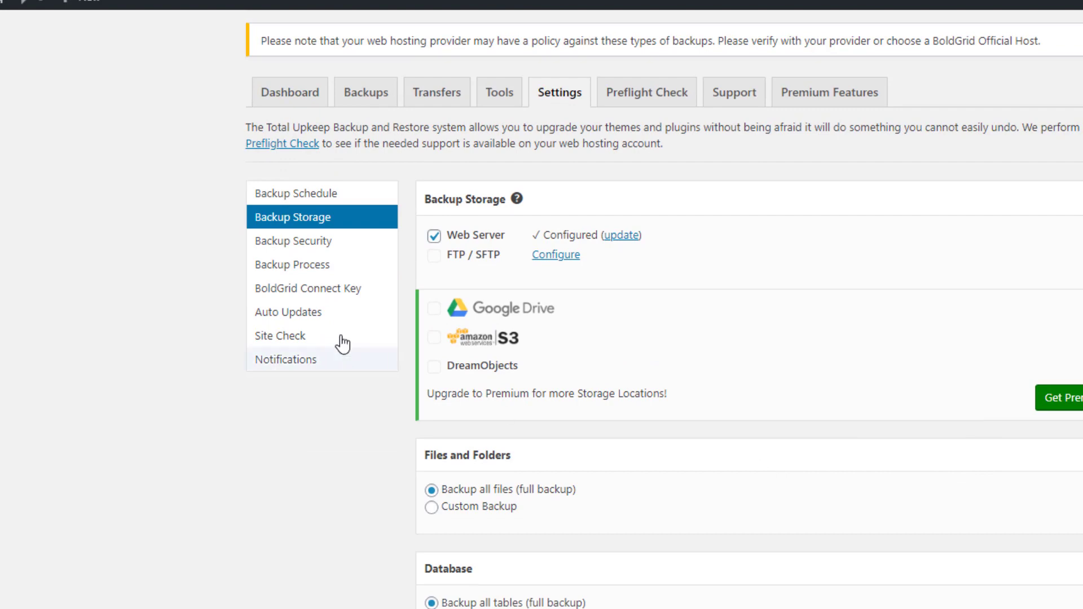
click(295, 244)
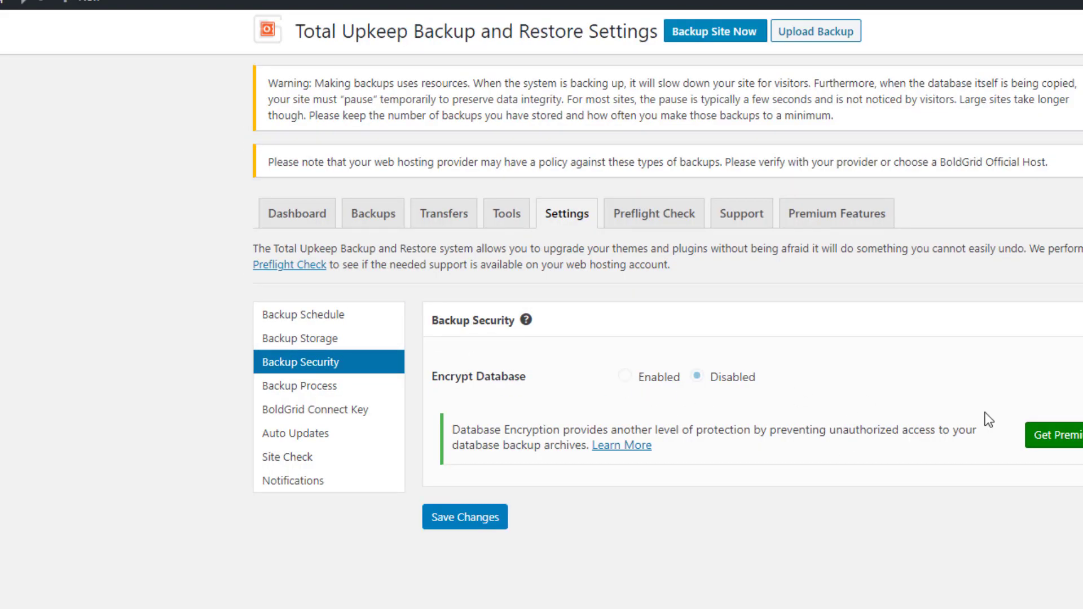
click(319, 415)
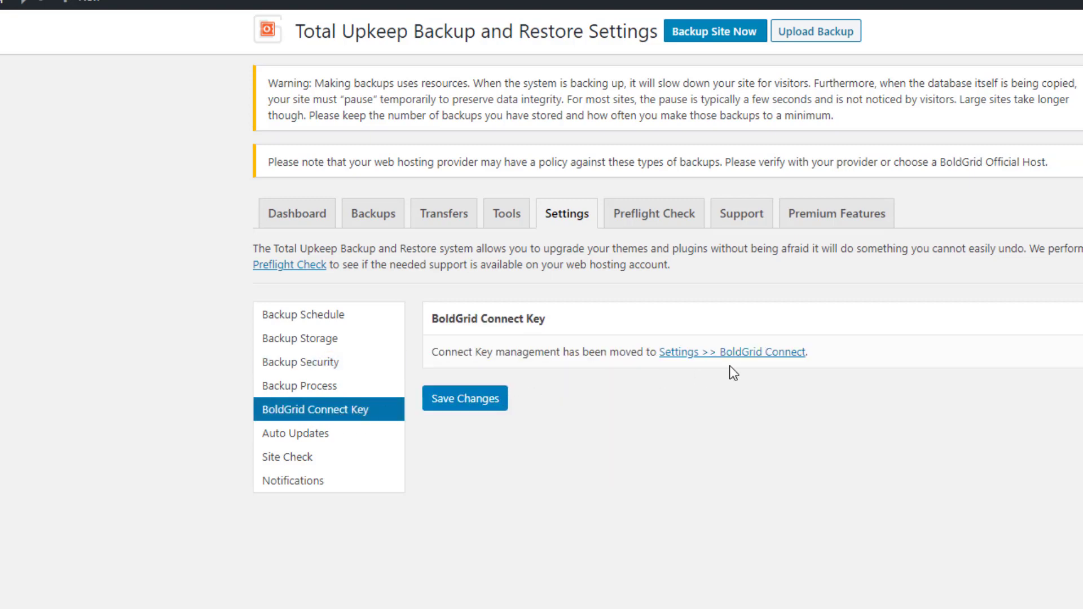
click(294, 439)
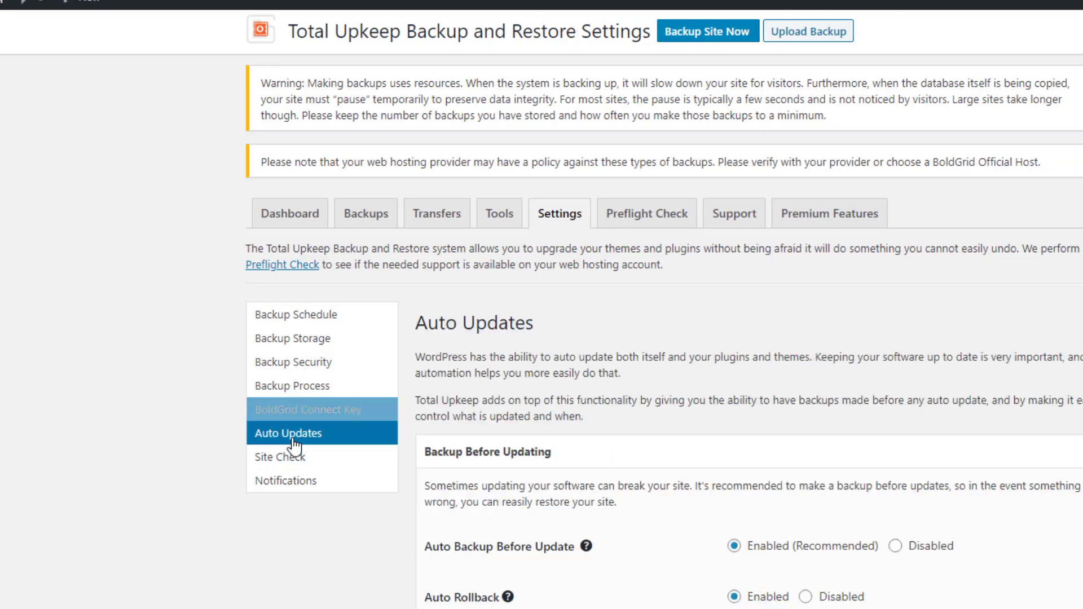
scroll(728, 453, down, 4)
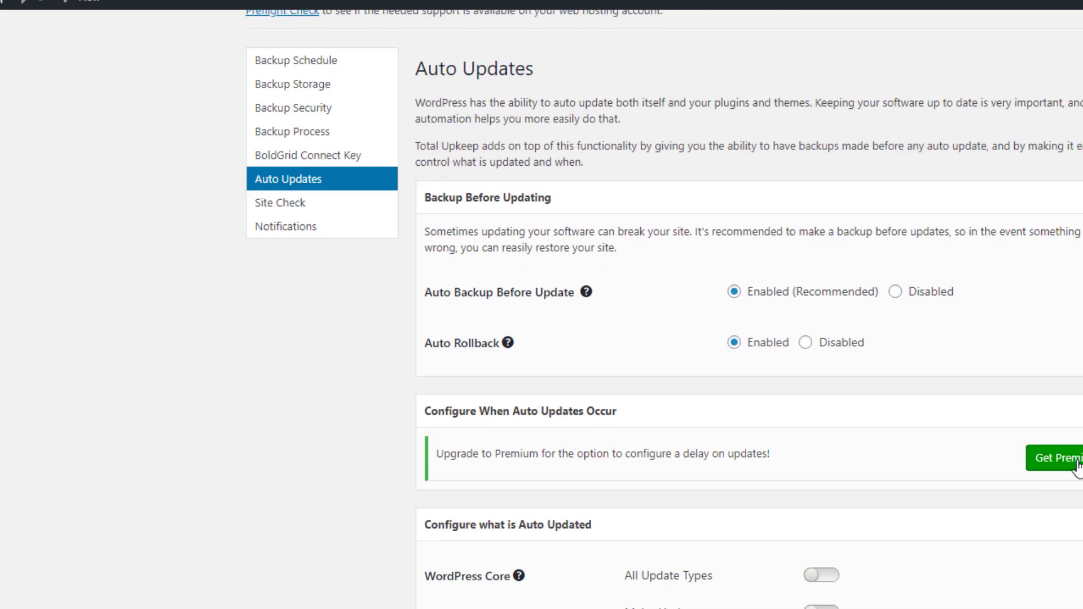
click(290, 208)
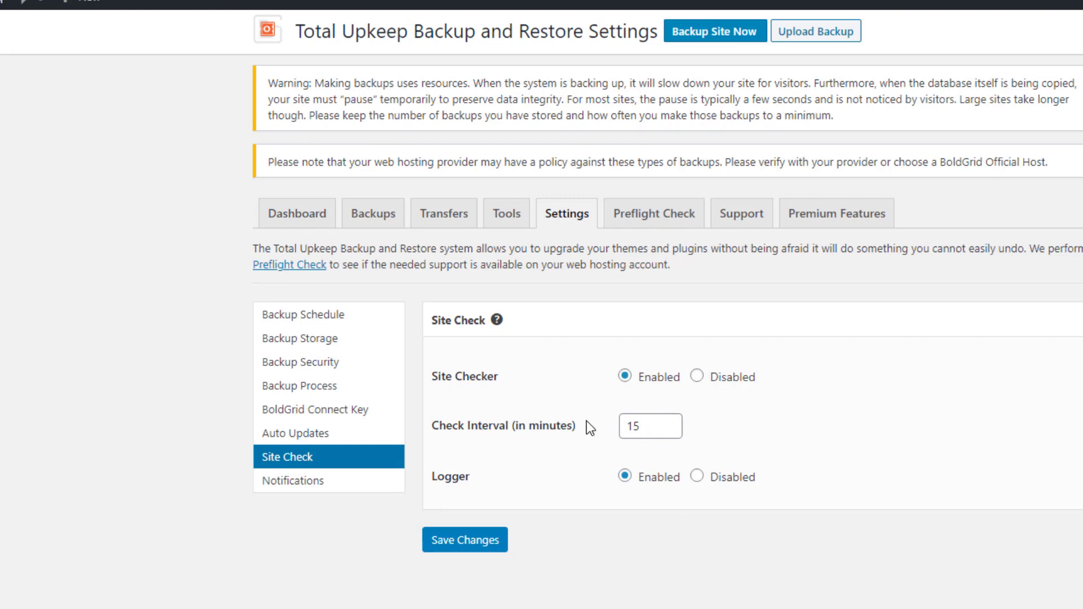
click(315, 484)
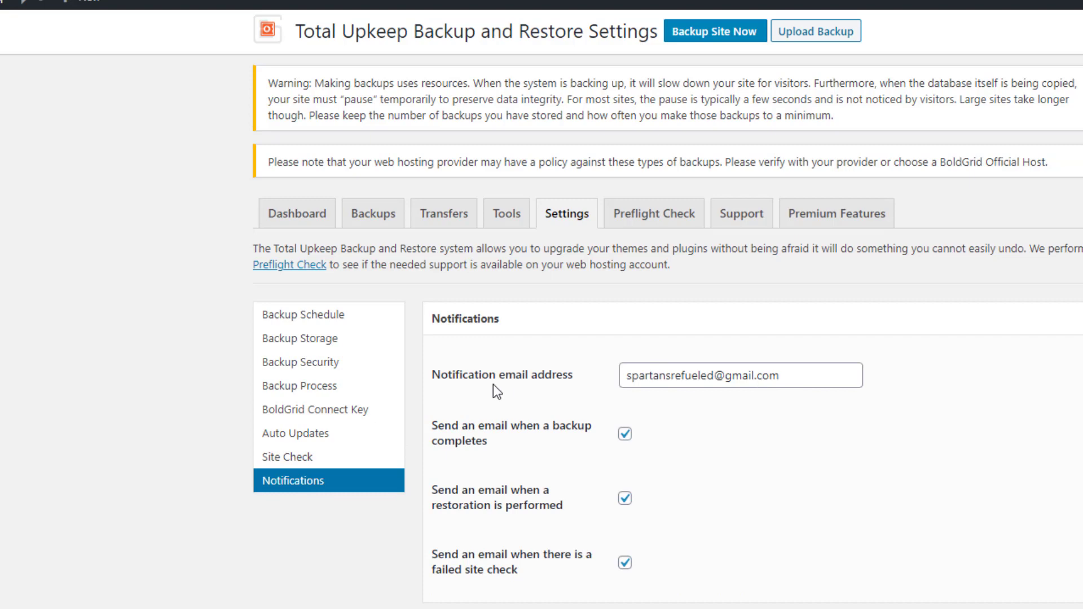
Review the Preflight Check's PASS results, then view the Support and Premium Features pages
click(643, 220)
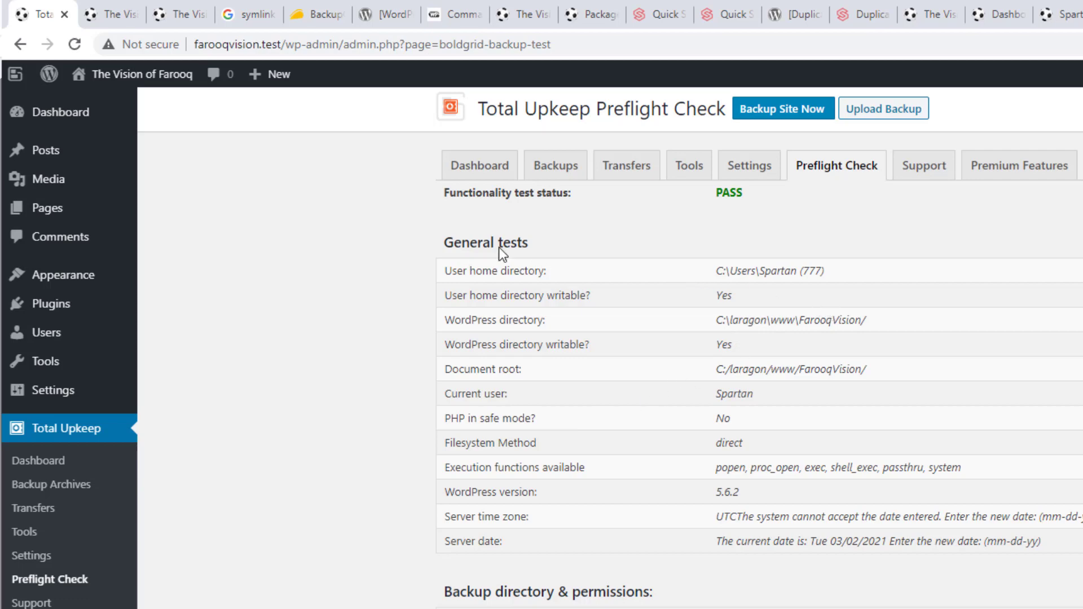
scroll(691, 340, down, 2)
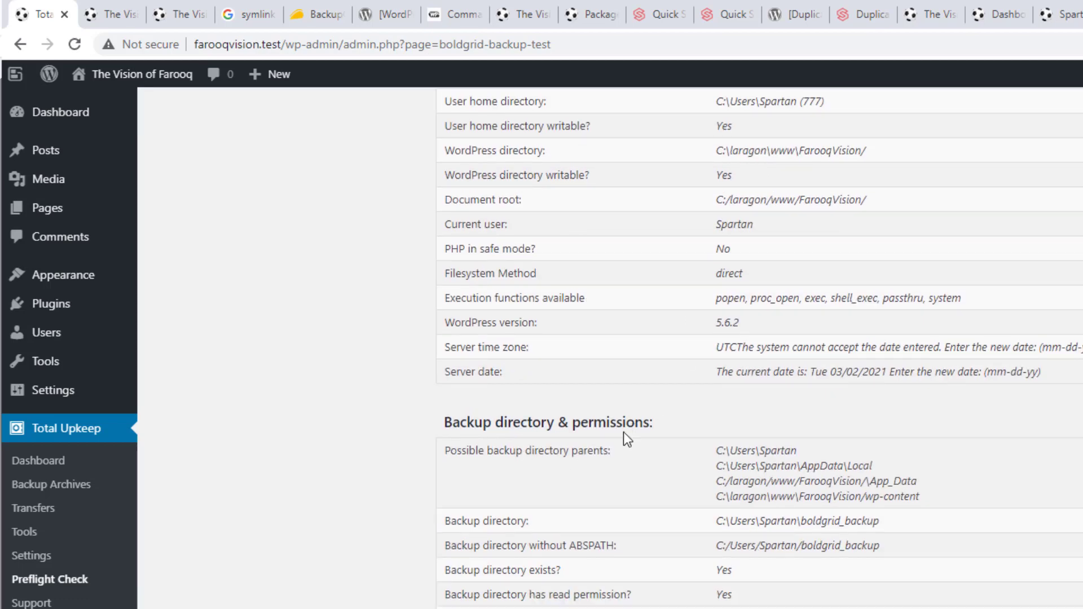
scroll(664, 481, up, 3)
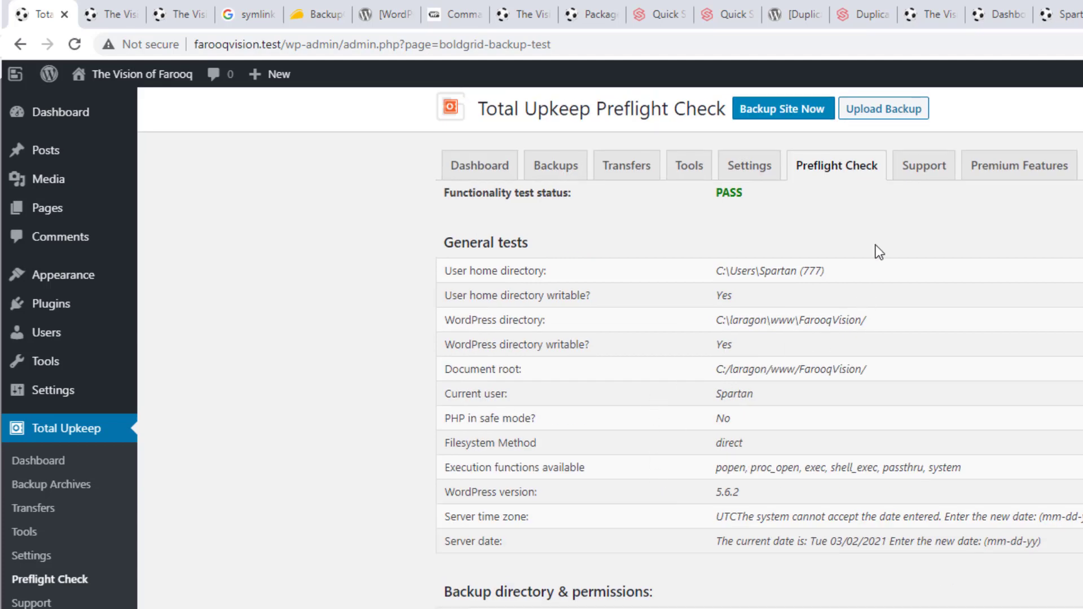
click(939, 168)
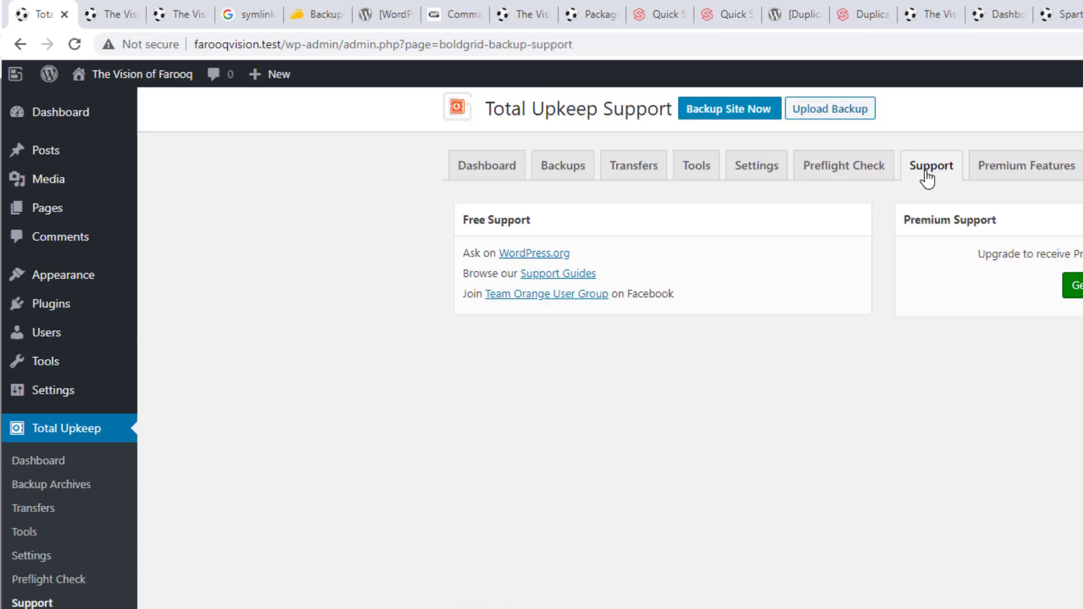
click(1028, 171)
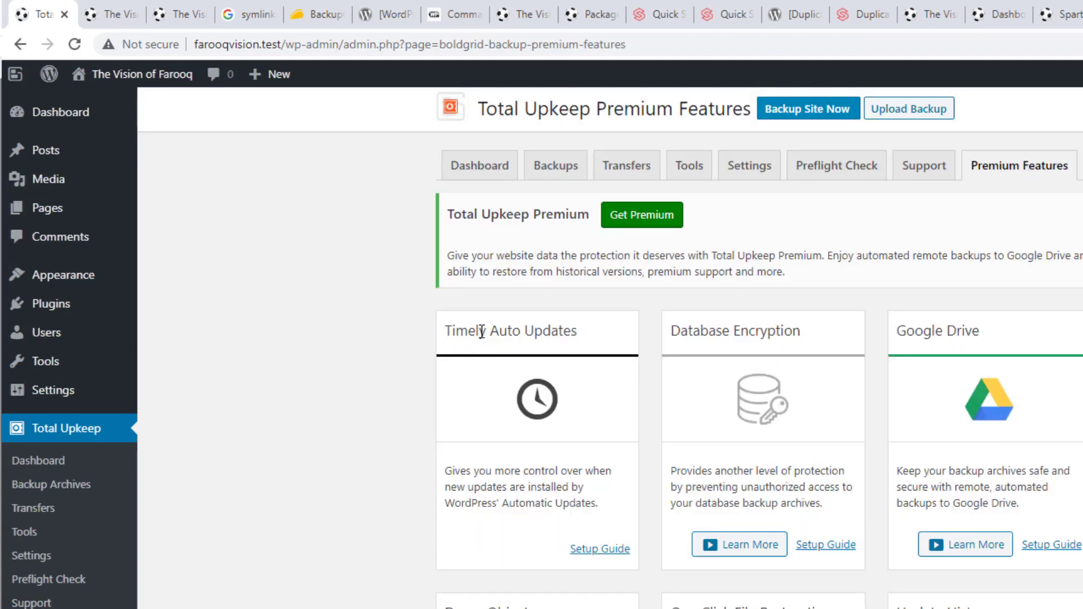
Scroll through the premium feature cards and go back to the Total Upkeep Dashboard
scroll(518, 435, down, 1)
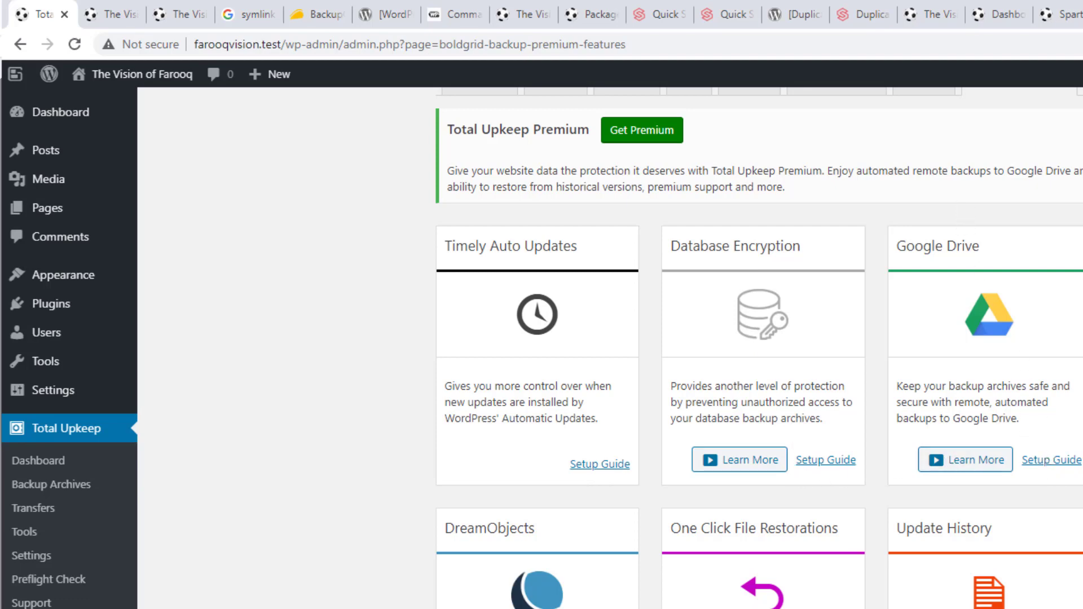
scroll(790, 541, down, 3)
scroll(798, 462, up, 5)
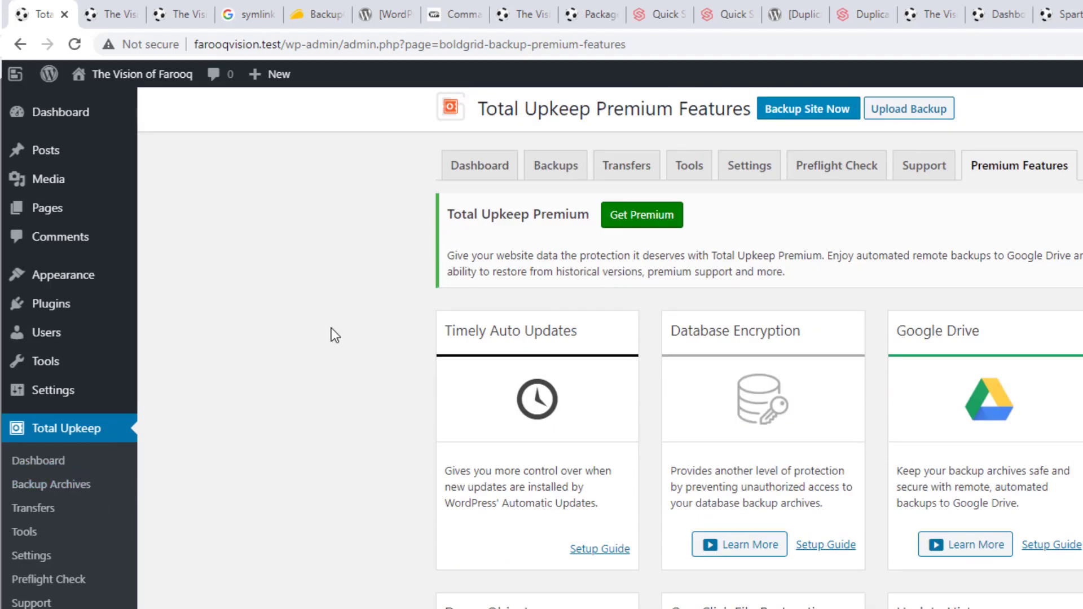
click(45, 462)
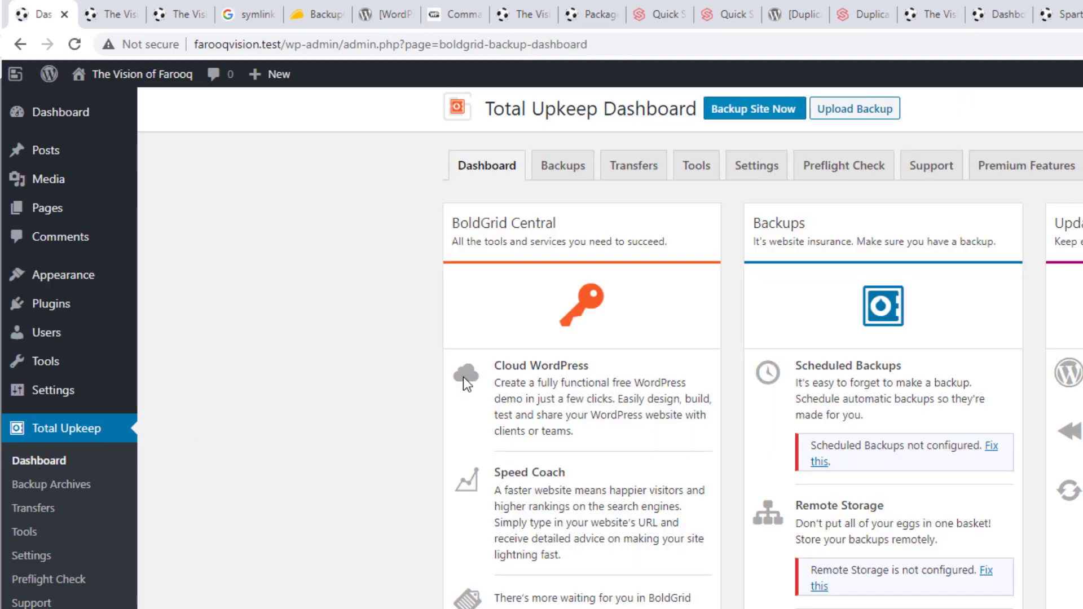
Start restoring the site from the UpPro backup archive and confirm the restore with OK
click(552, 172)
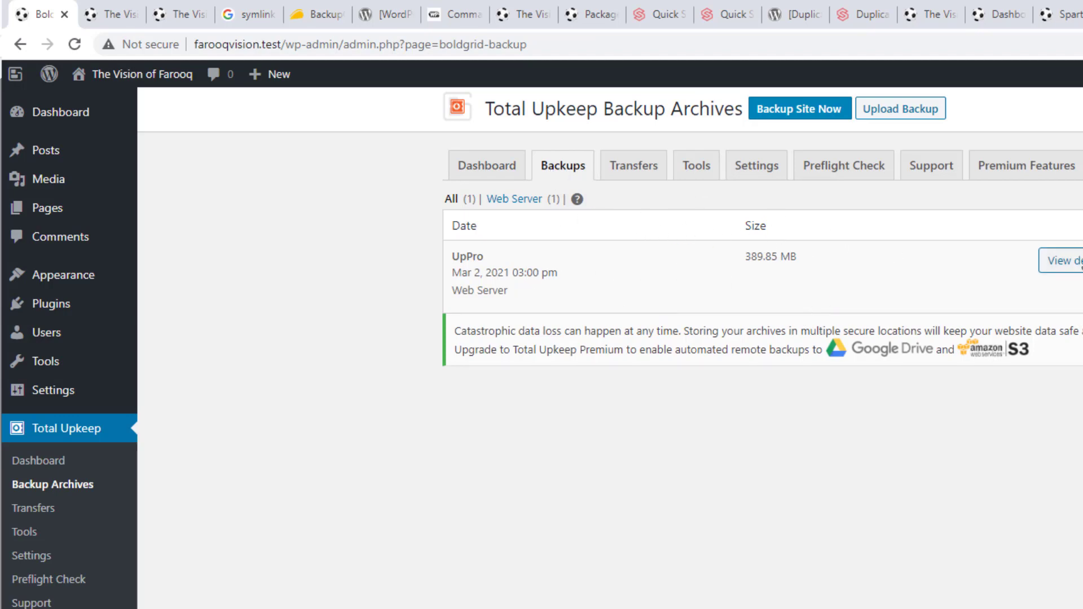
click(1069, 263)
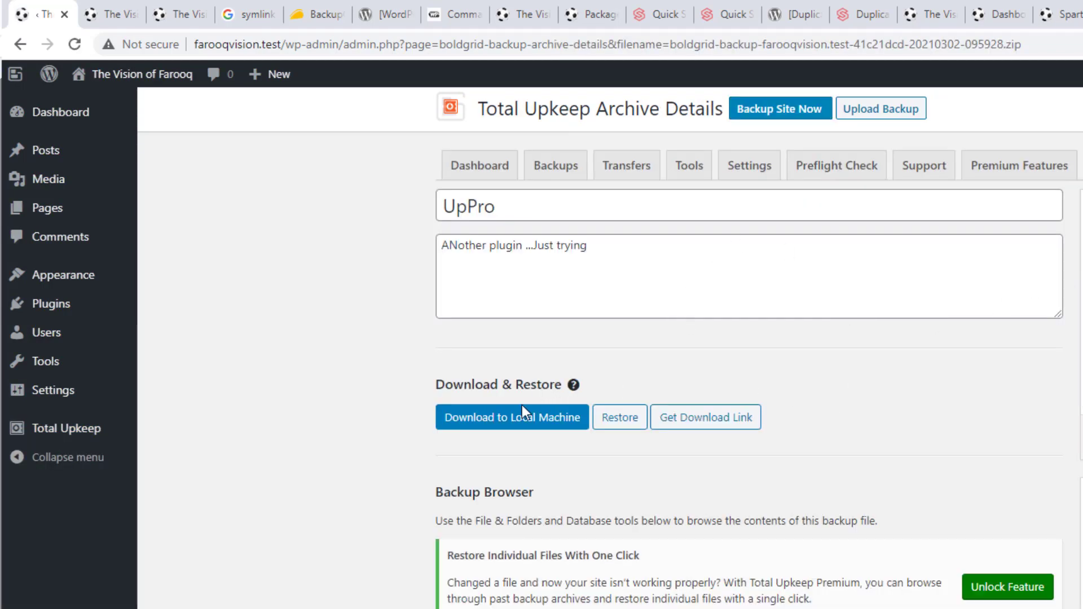
click(620, 419)
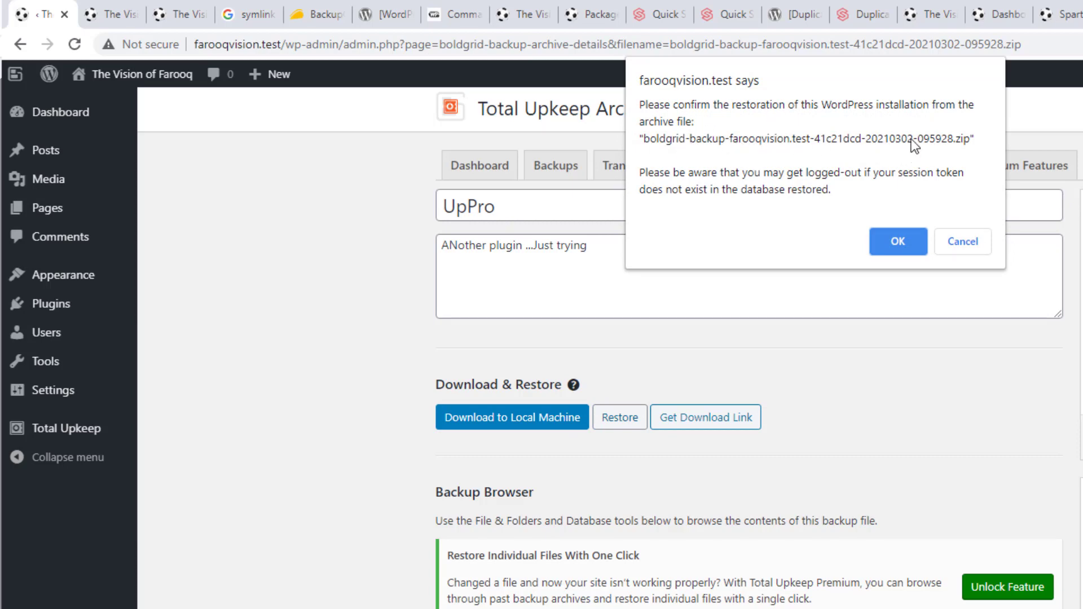
click(906, 240)
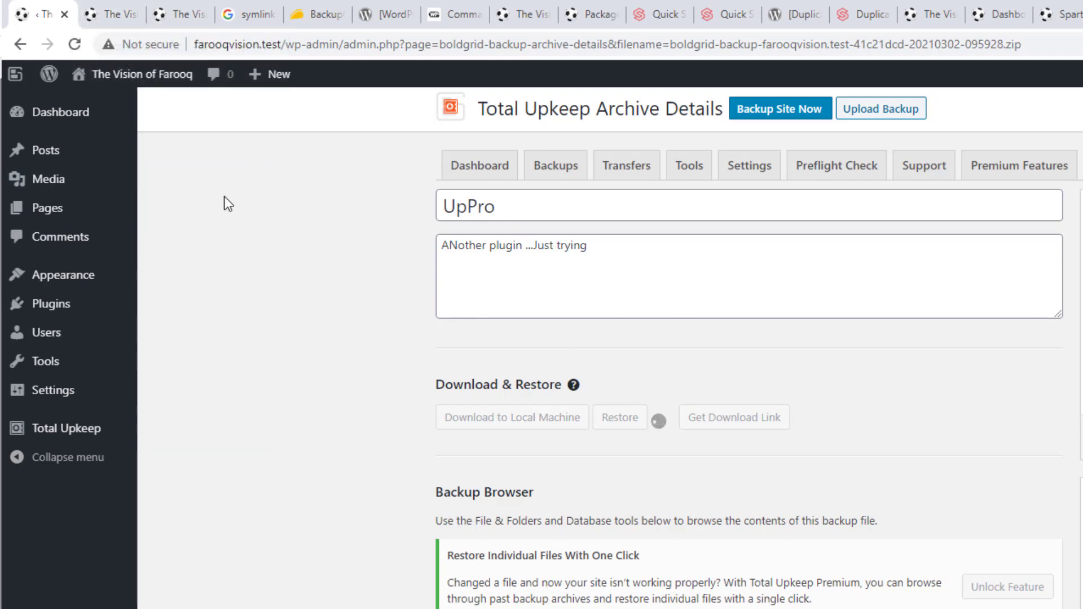
click(108, 13)
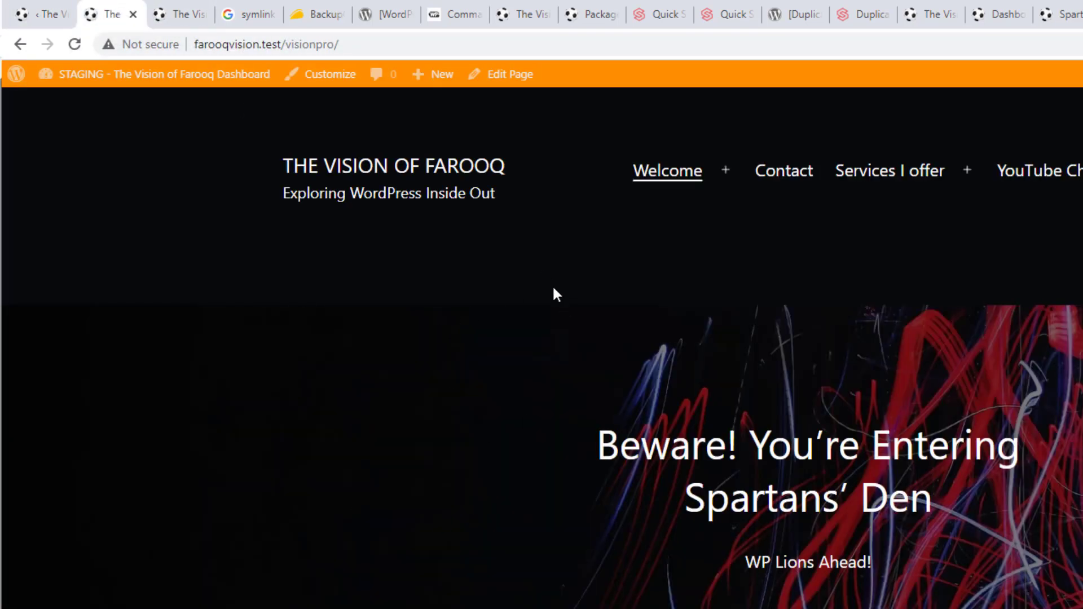
Reload the backup details and staging site tabs to check restore progress
click(180, 12)
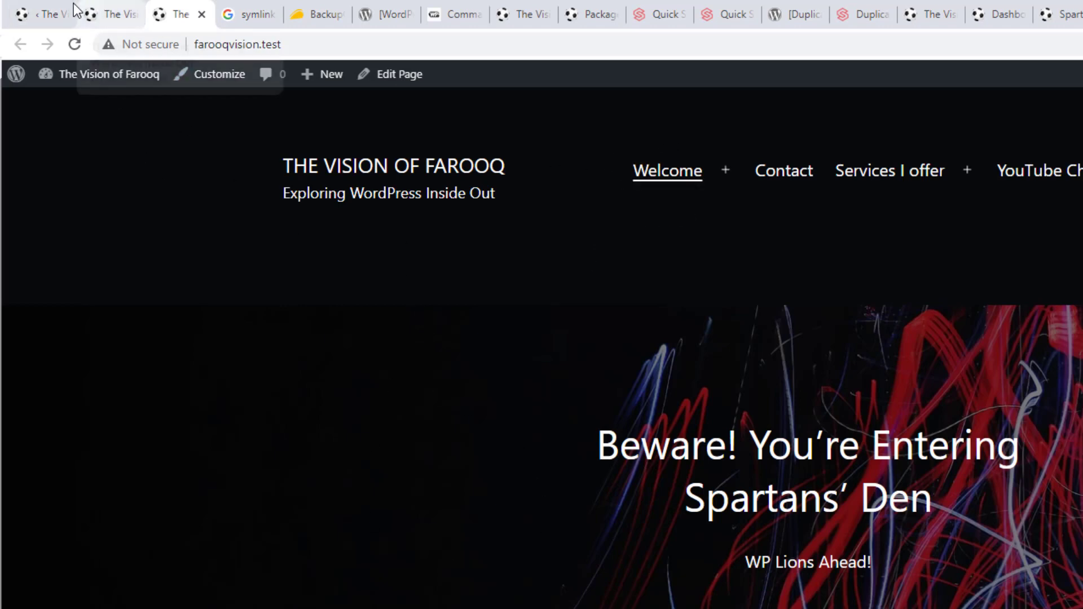
click(35, 11)
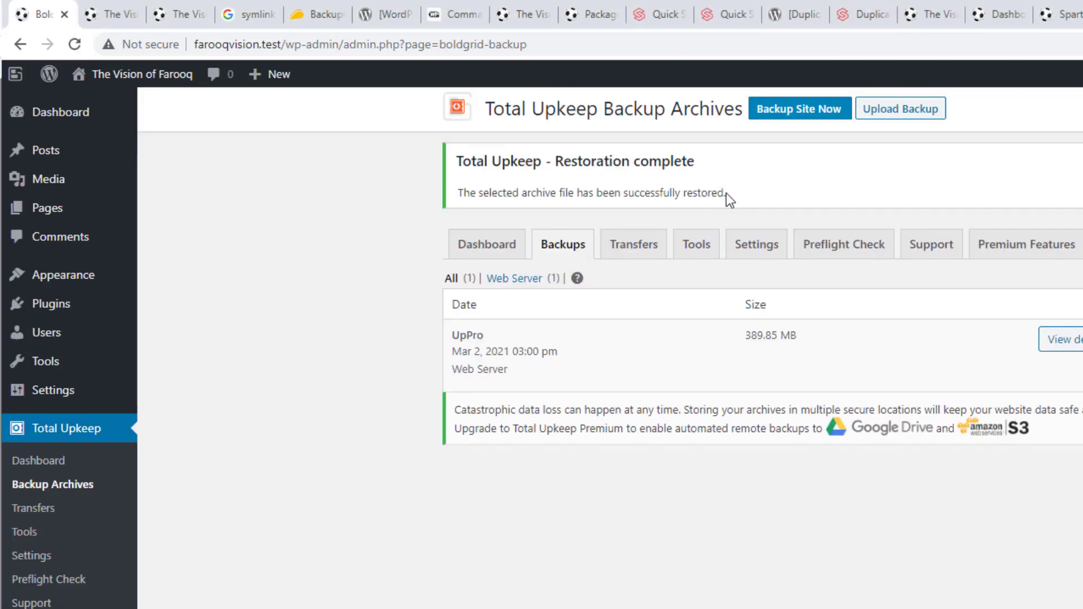
click(76, 46)
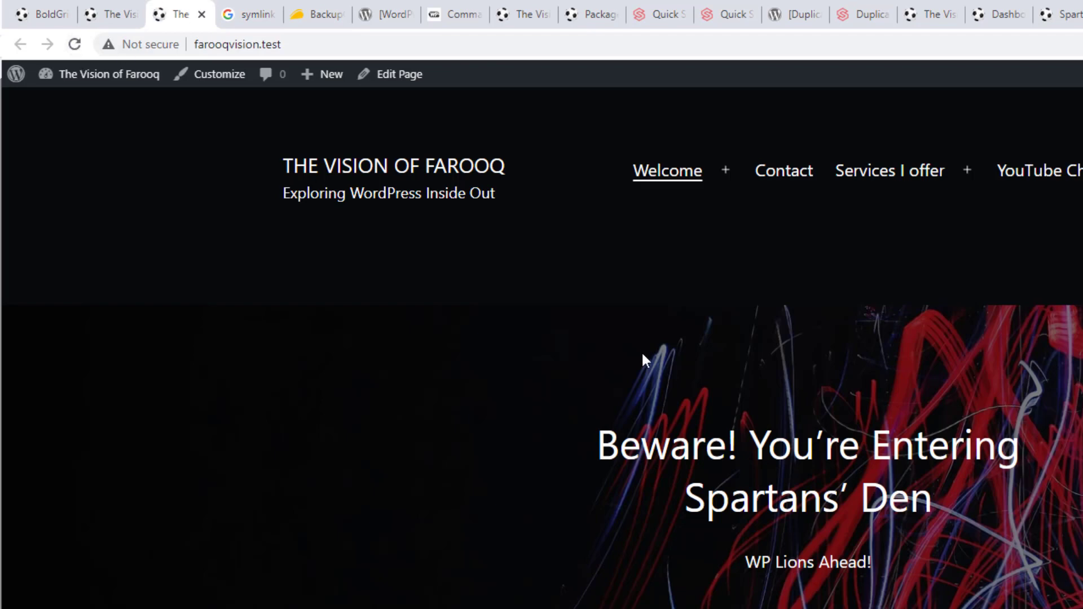
click(116, 12)
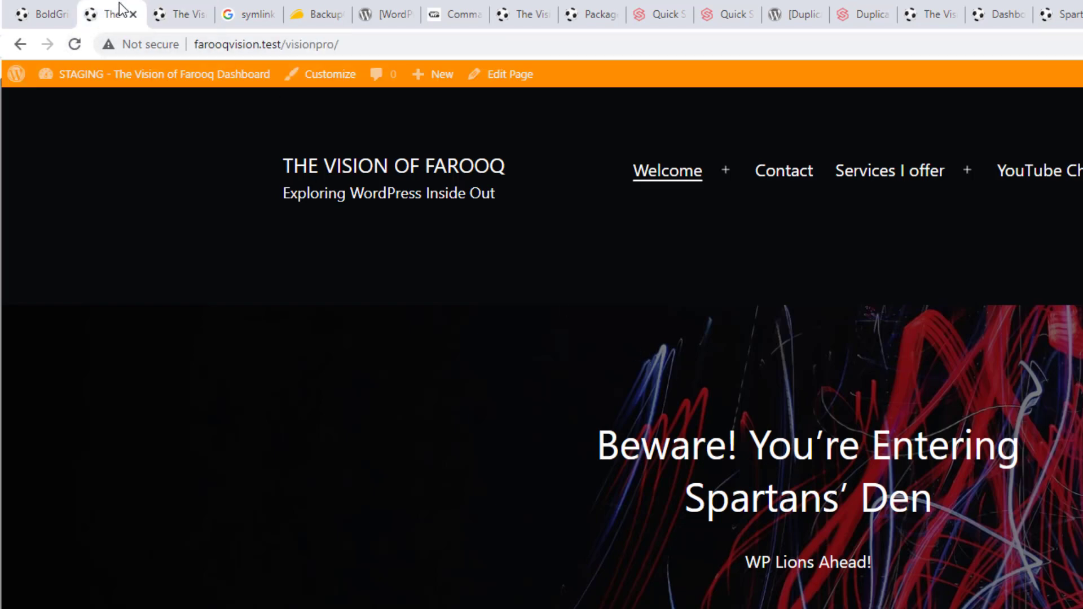
click(77, 46)
Refresh the visionpro folder in File Explorer and return to the Total Upkeep tab
key(alt+Tab)
right_click(932, 425)
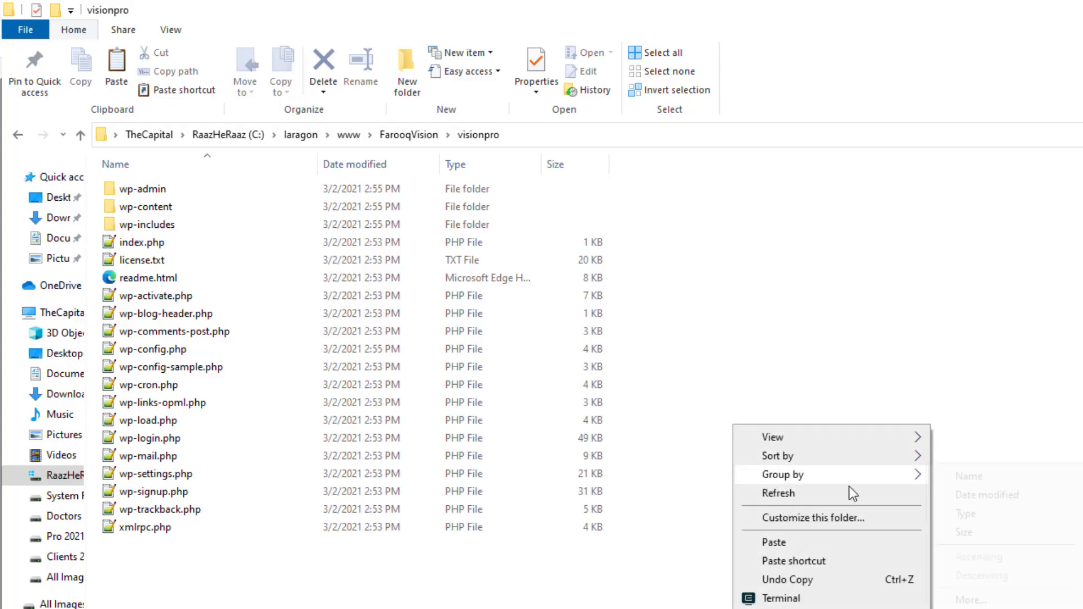
click(805, 497)
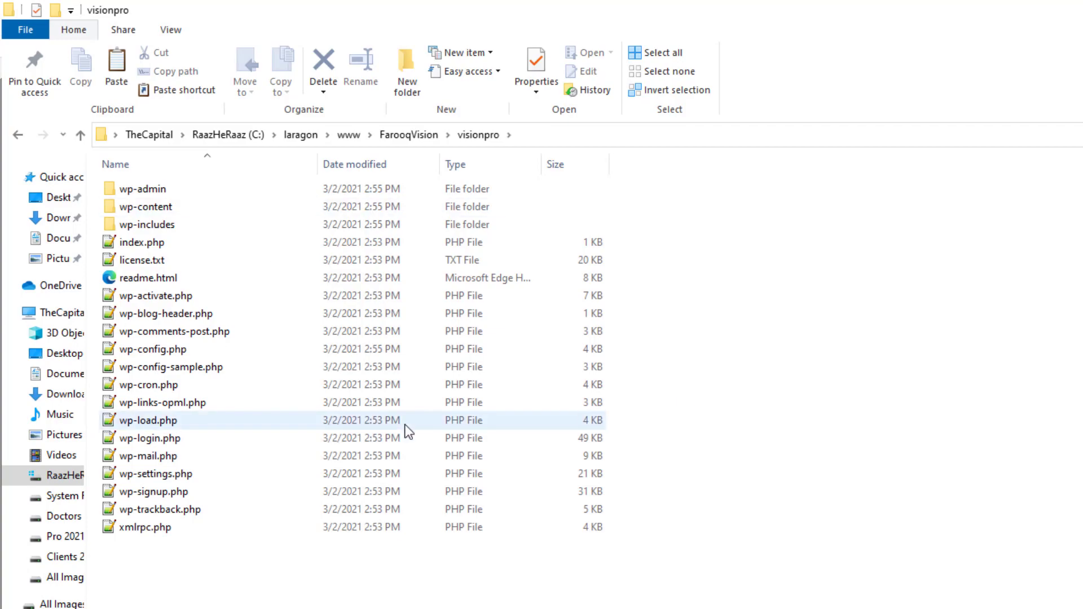
key(alt+Tab)
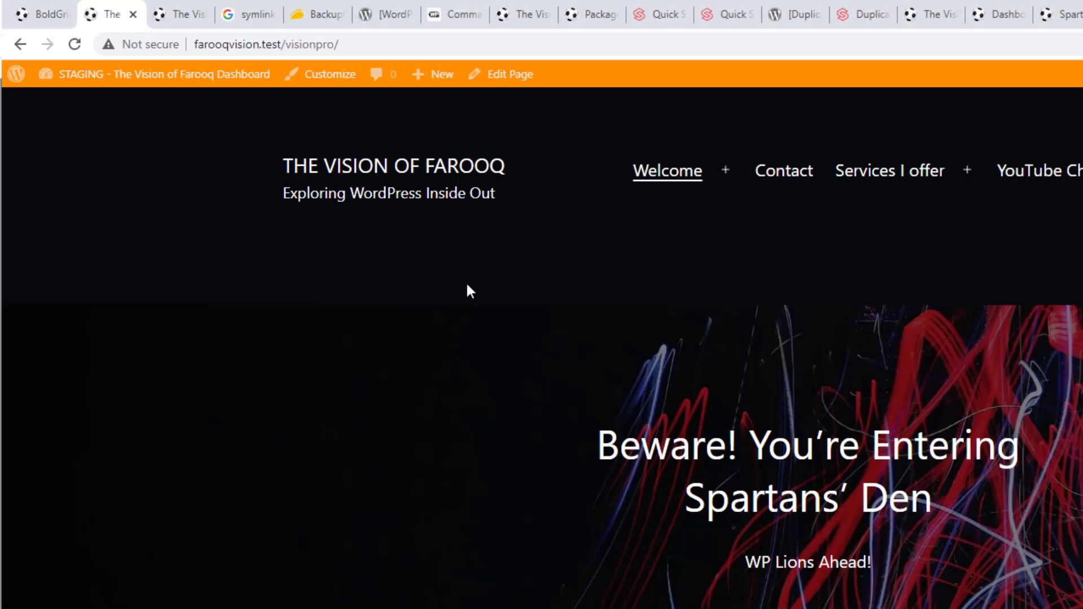
click(45, 14)
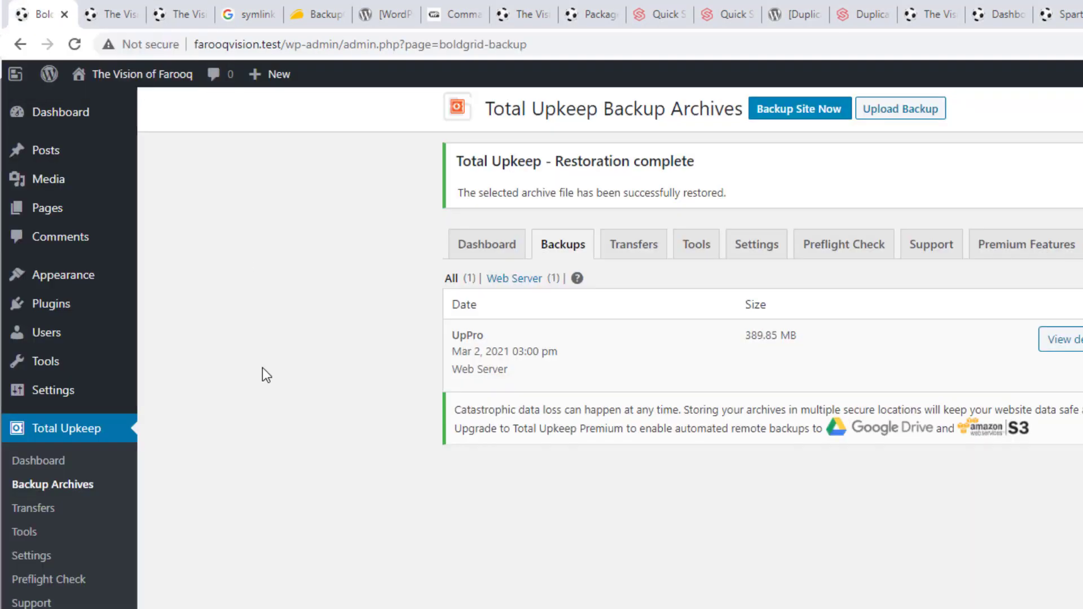
Deactivate the Total Upkeep plugin in Installed Plugins, then go to Add New
mouse_move(34, 303)
click(205, 305)
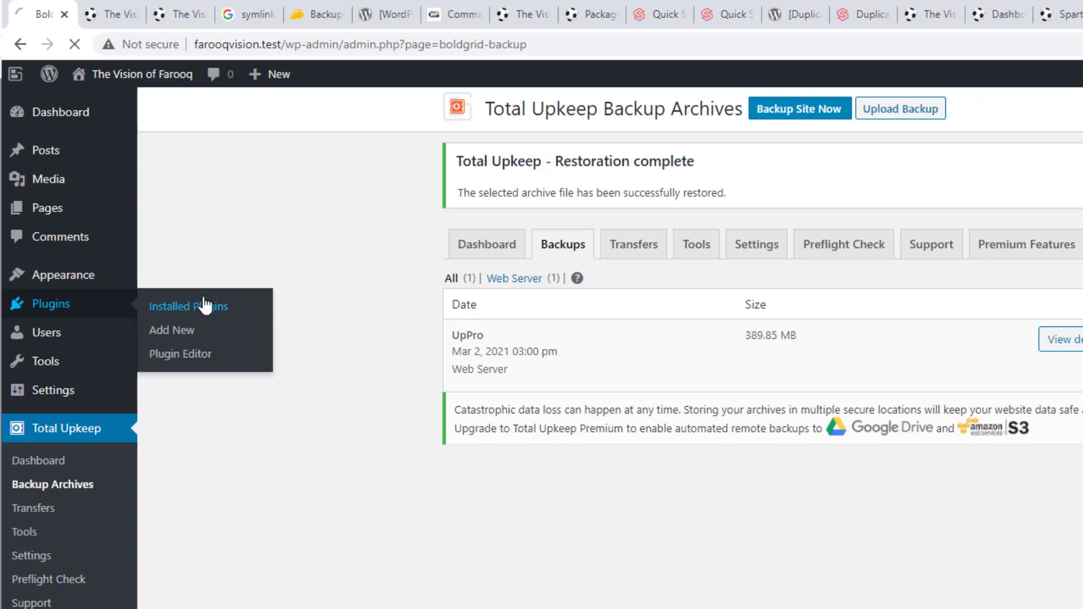
scroll(469, 356, down, 4)
scroll(468, 361, down, 1)
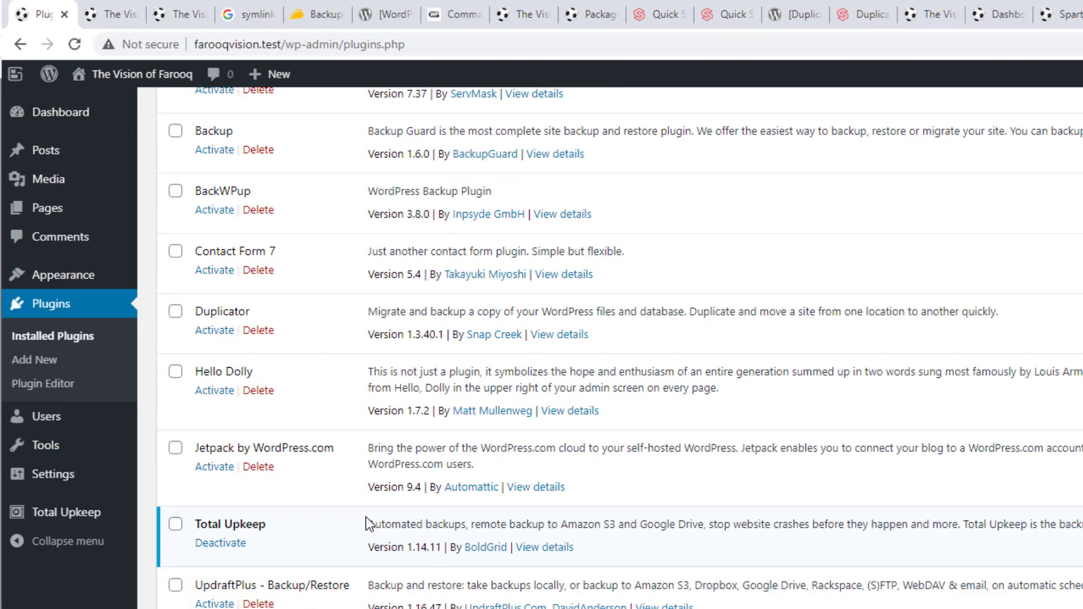
click(232, 545)
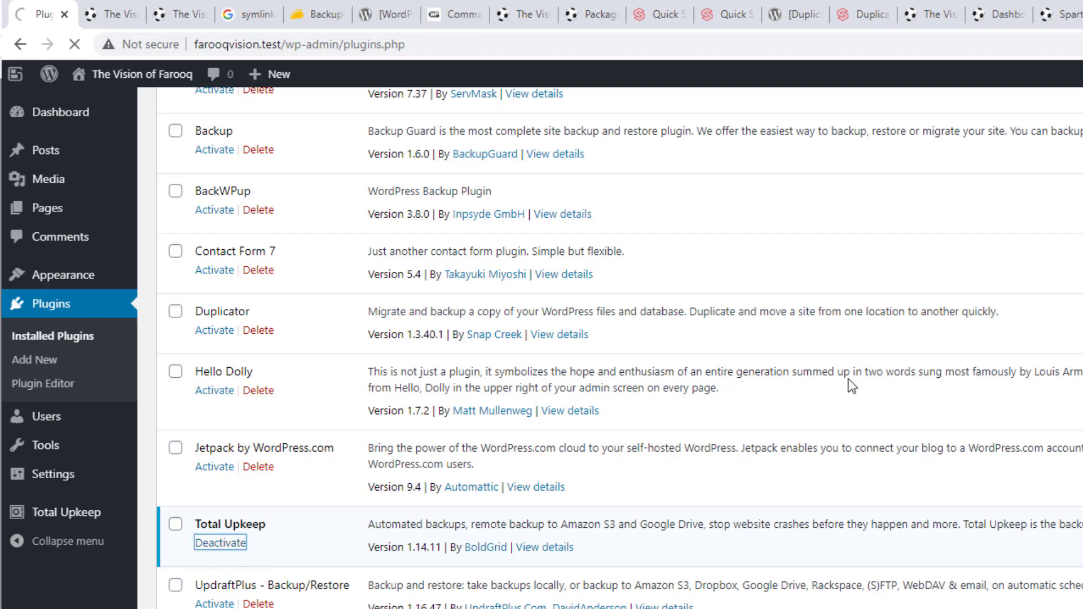
scroll(849, 383, up, 6)
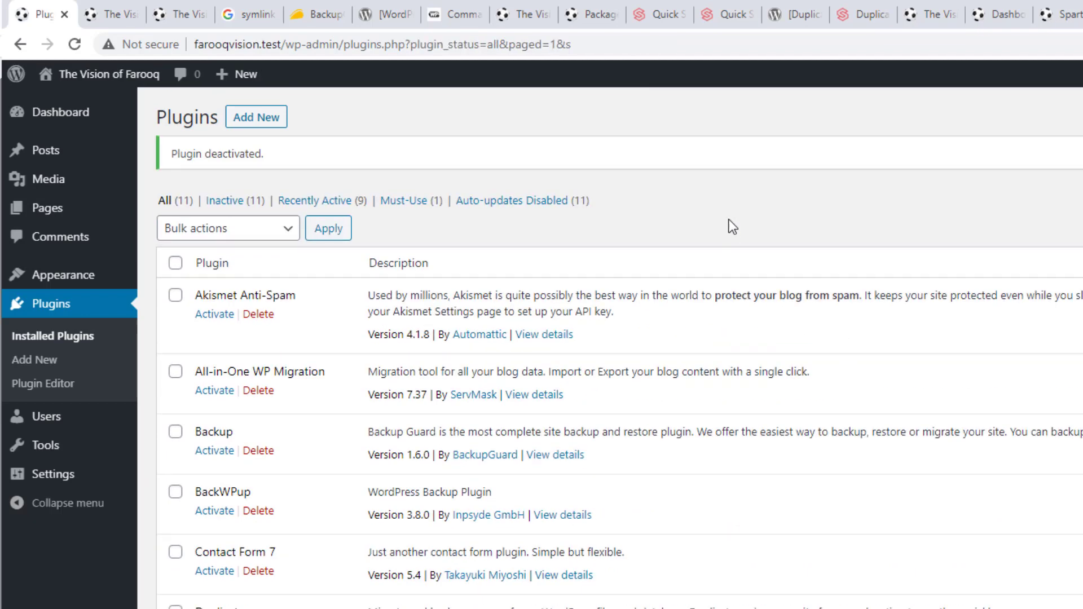
click(264, 123)
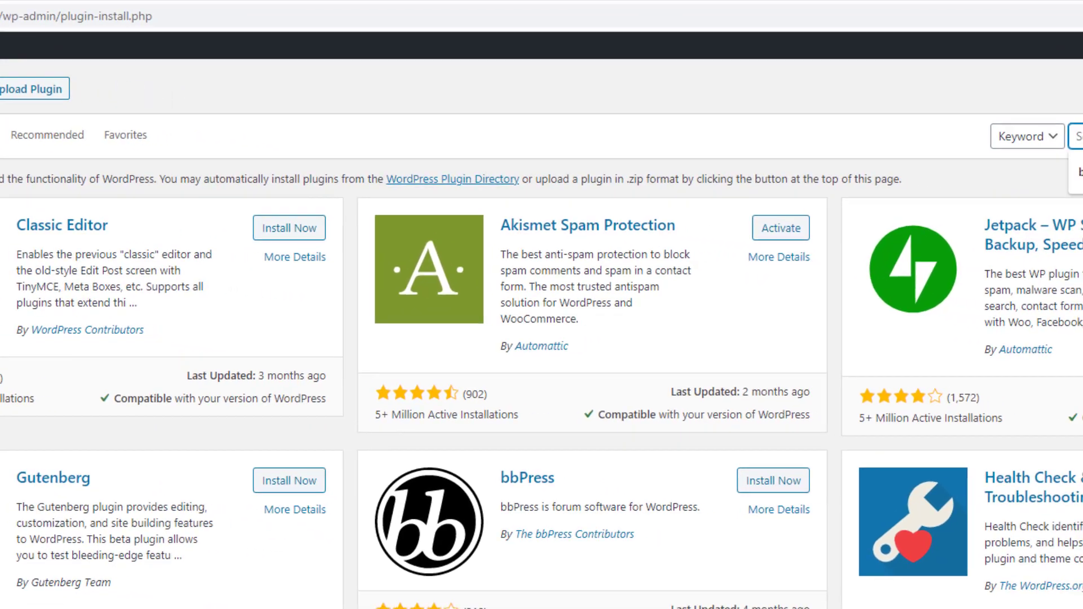
Search plugins for 'file manager', then install and activate the File Manager plugin
text(file mana)
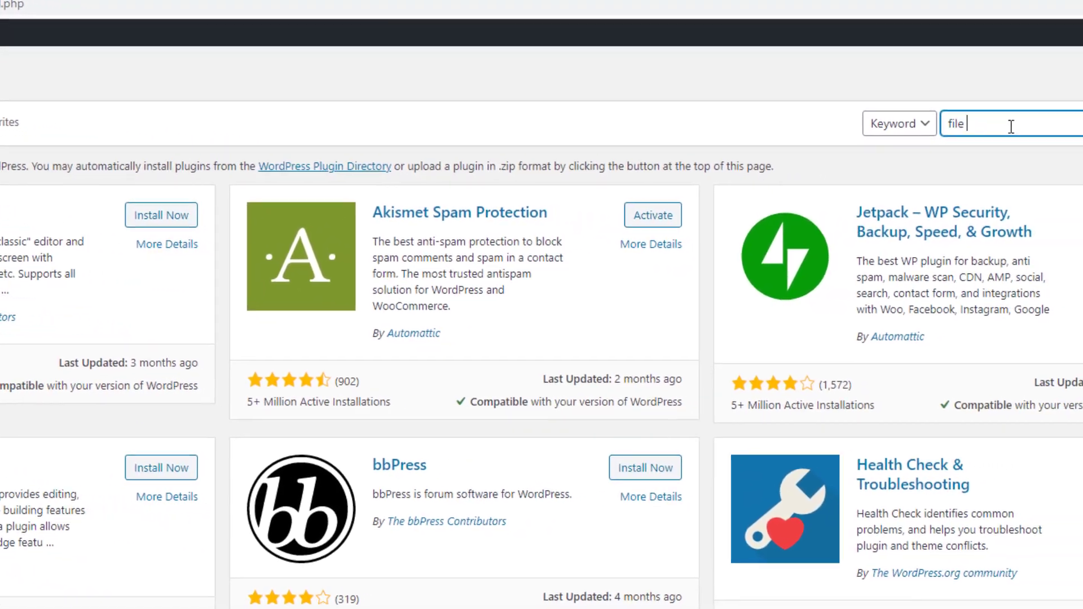
text(ger)
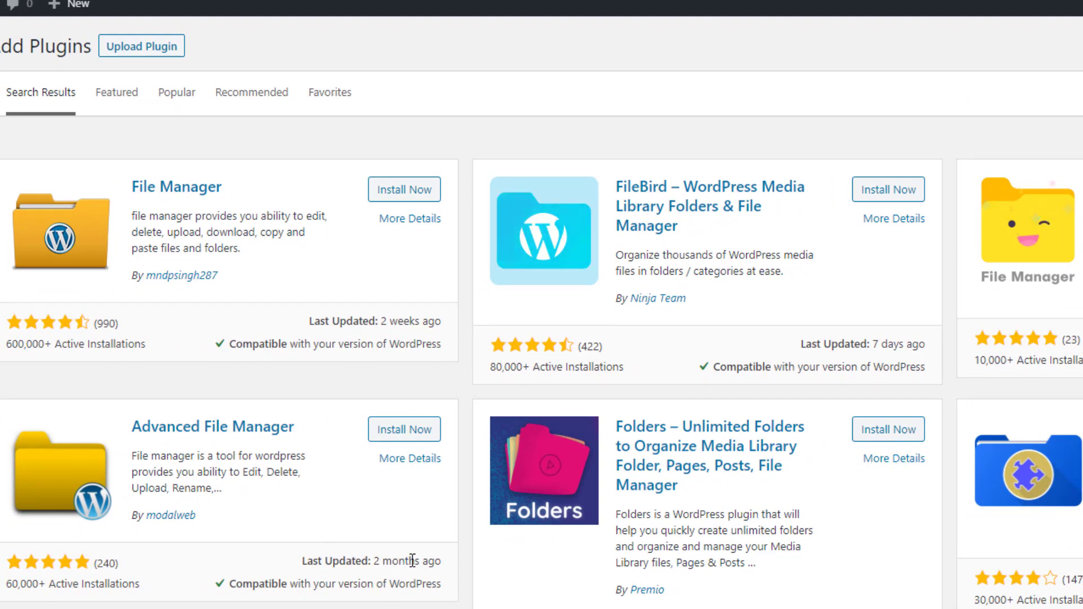
click(393, 192)
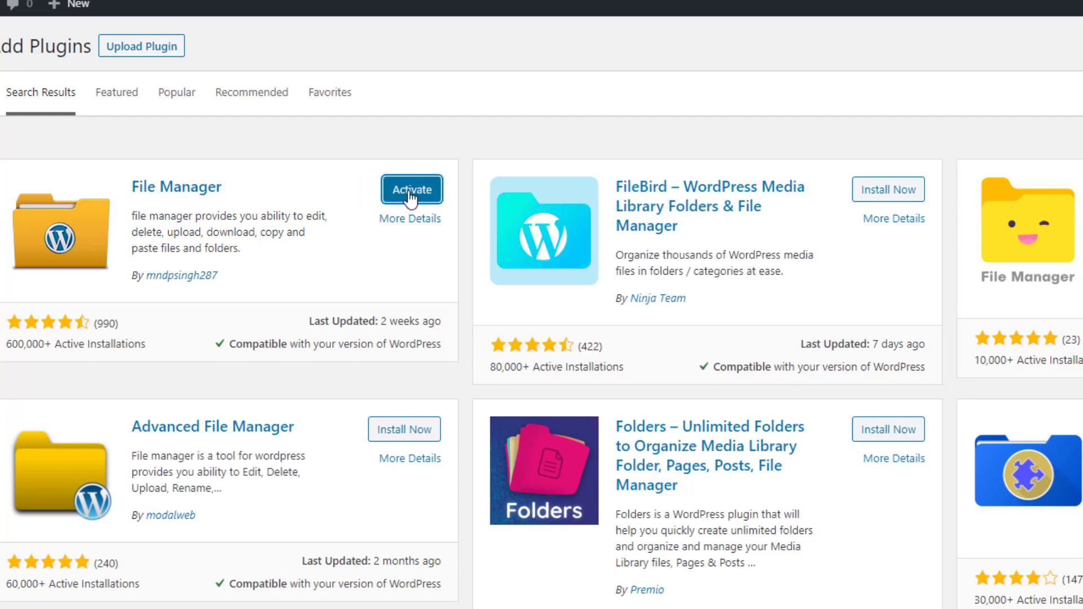
click(412, 191)
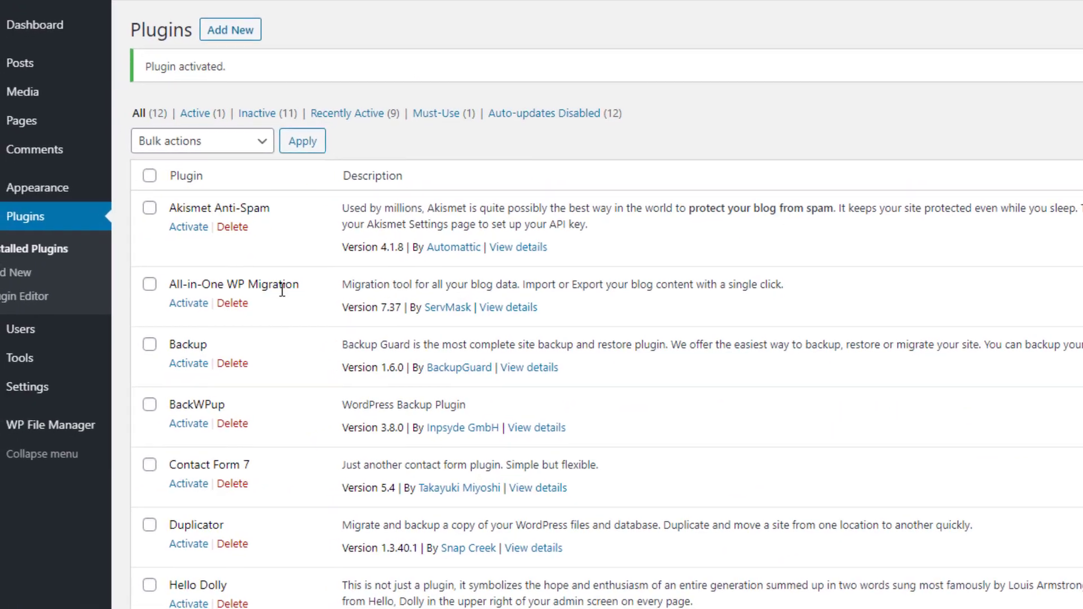
mouse_move(37, 433)
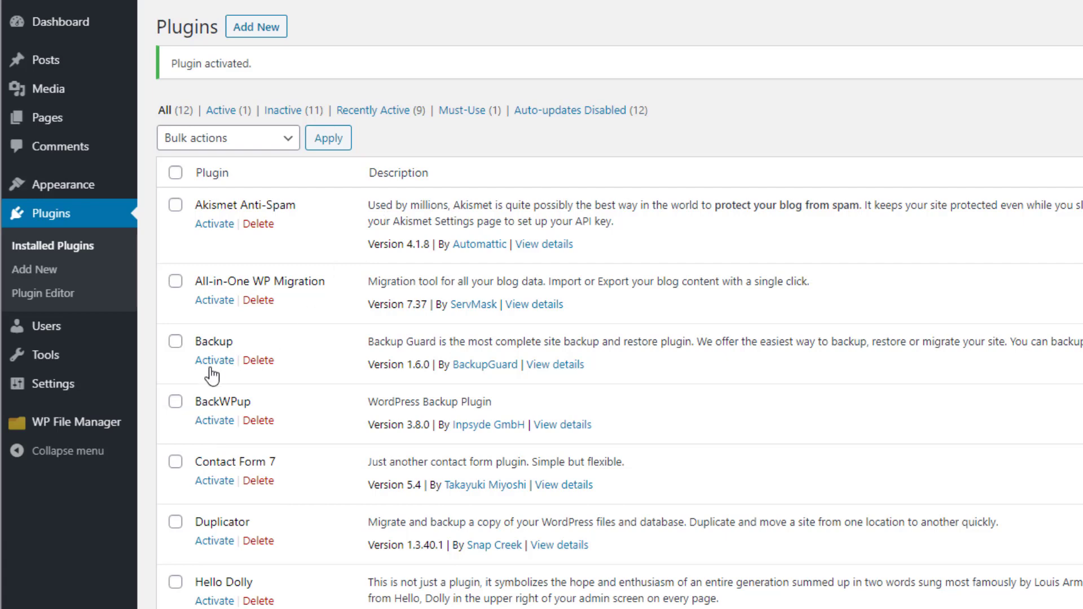
mouse_move(87, 424)
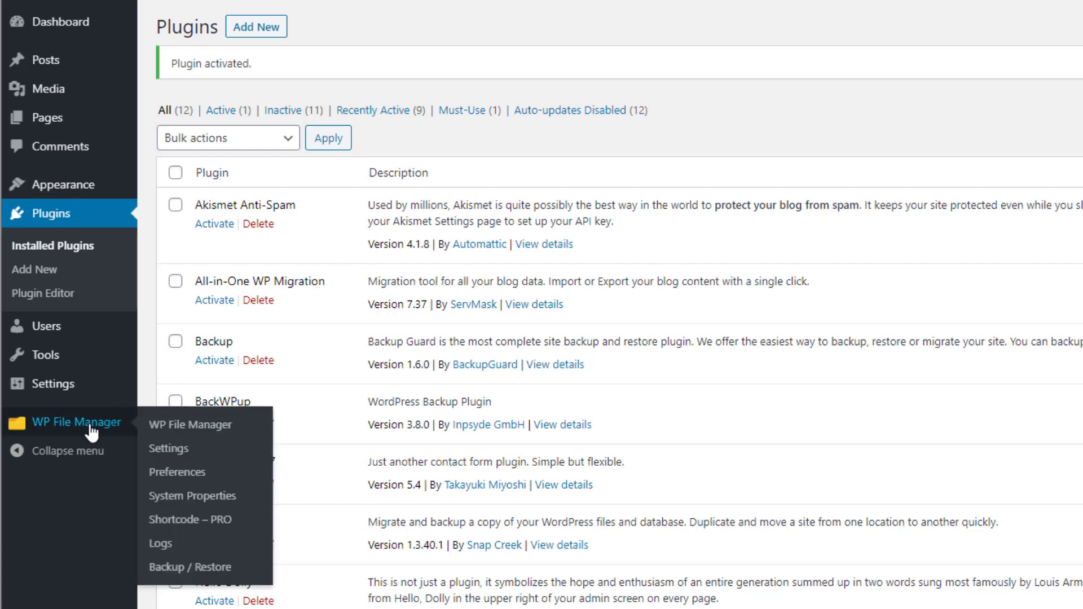
Open the WP File Manager file browser and dismiss the welcome subscription popup
click(177, 429)
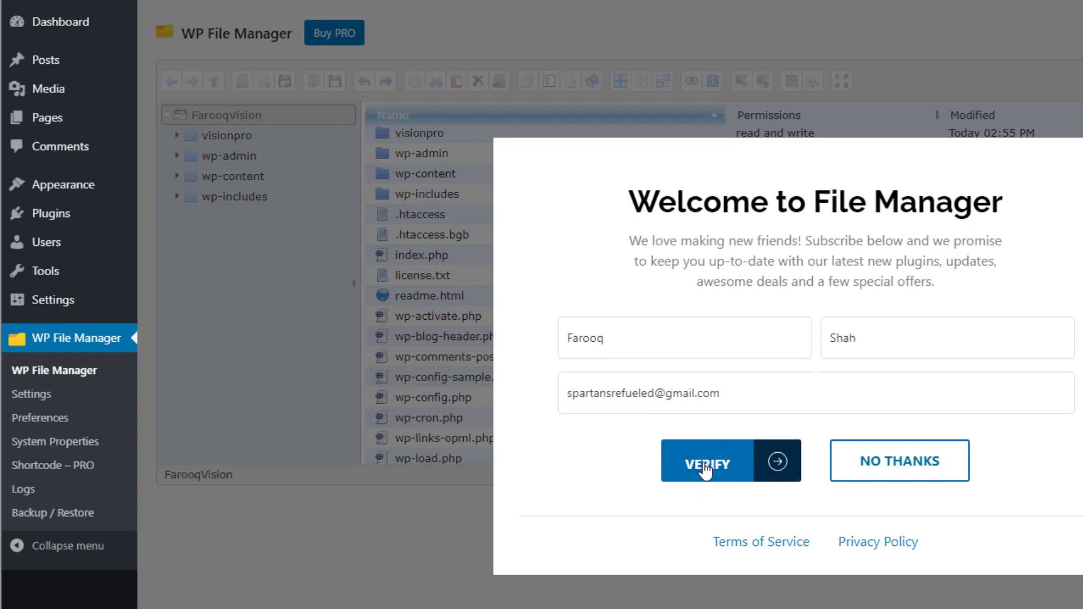
click(920, 470)
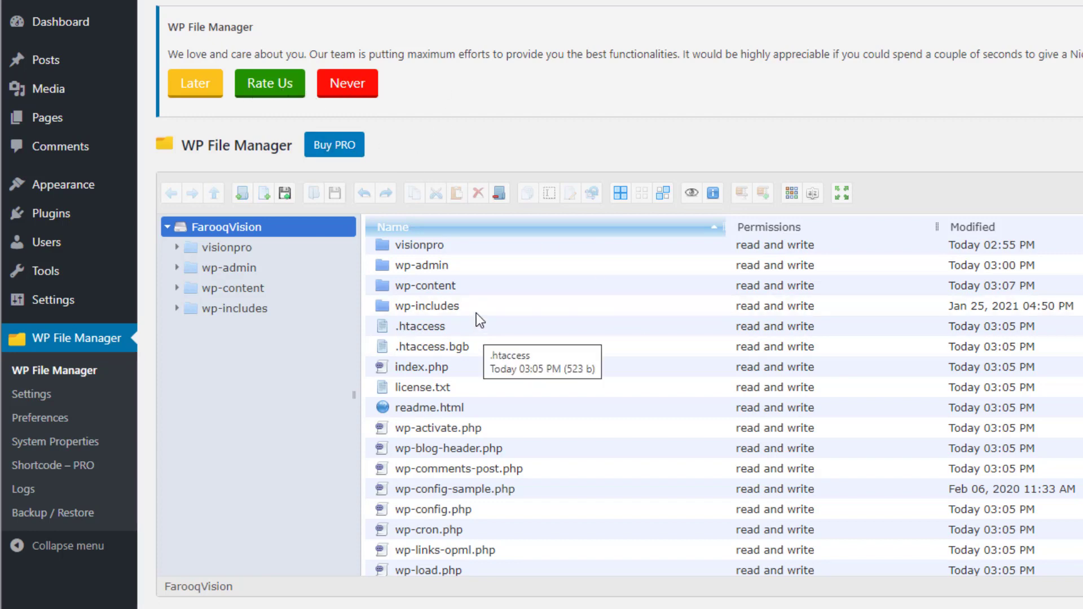
scroll(463, 373, down, 3)
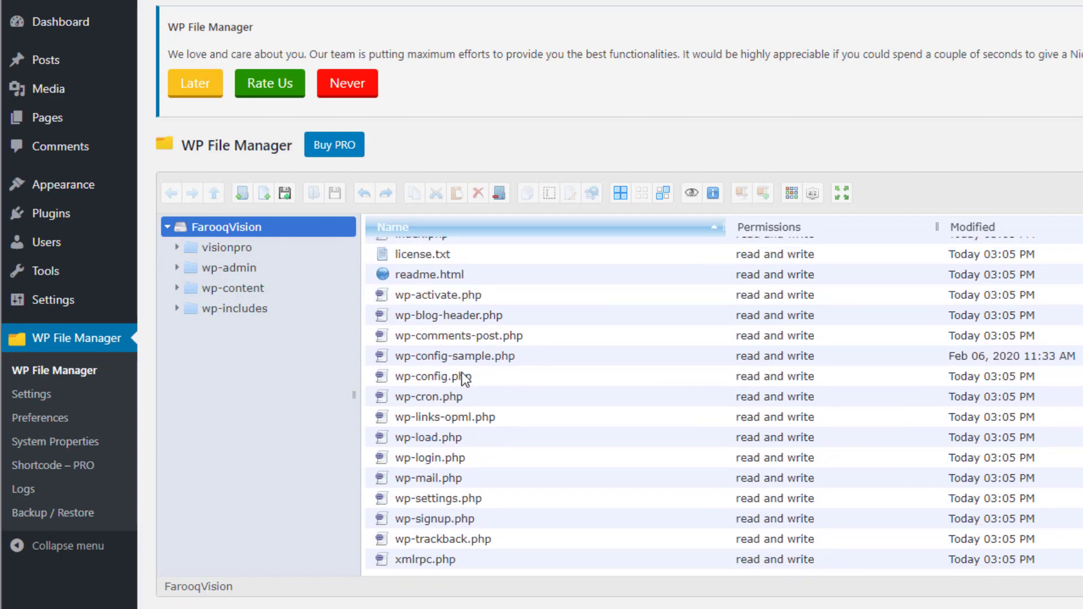
scroll(451, 356, up, 3)
Create a TAR archive of the visionpro folder
right_click(422, 249)
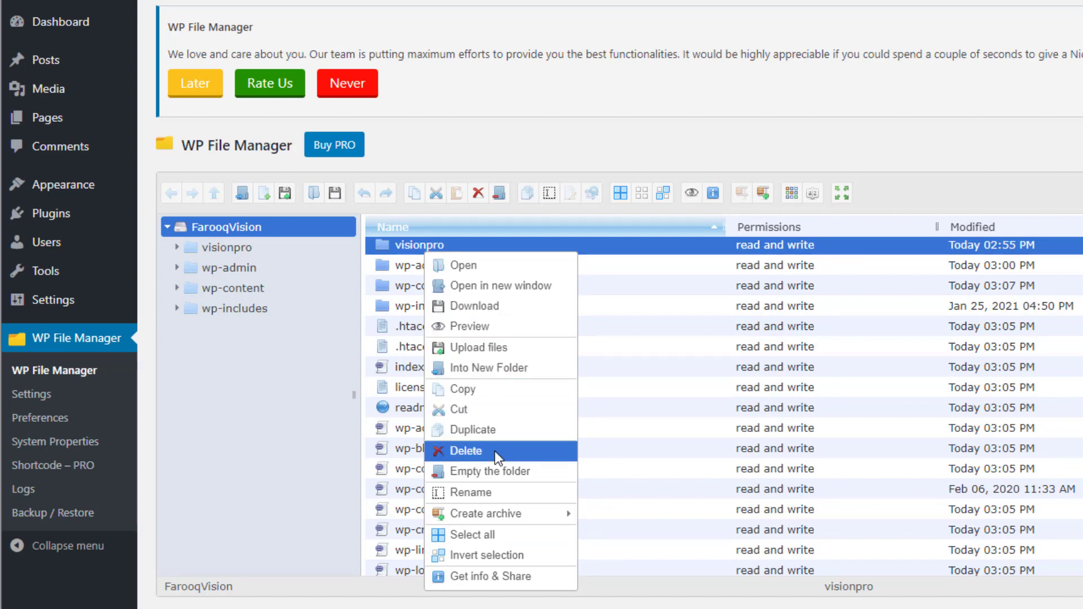
mouse_move(508, 514)
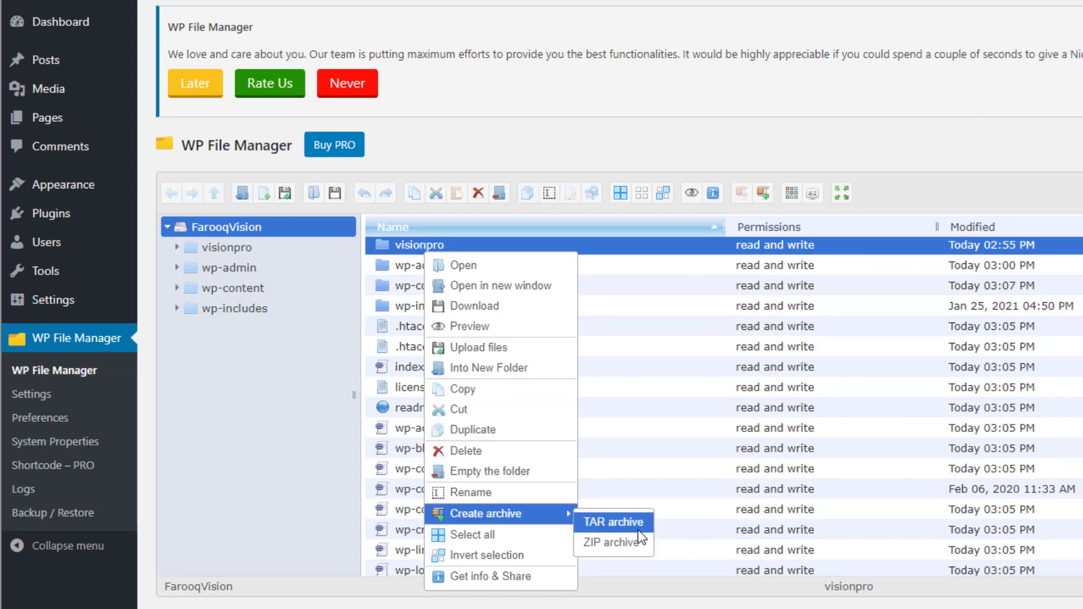
click(613, 522)
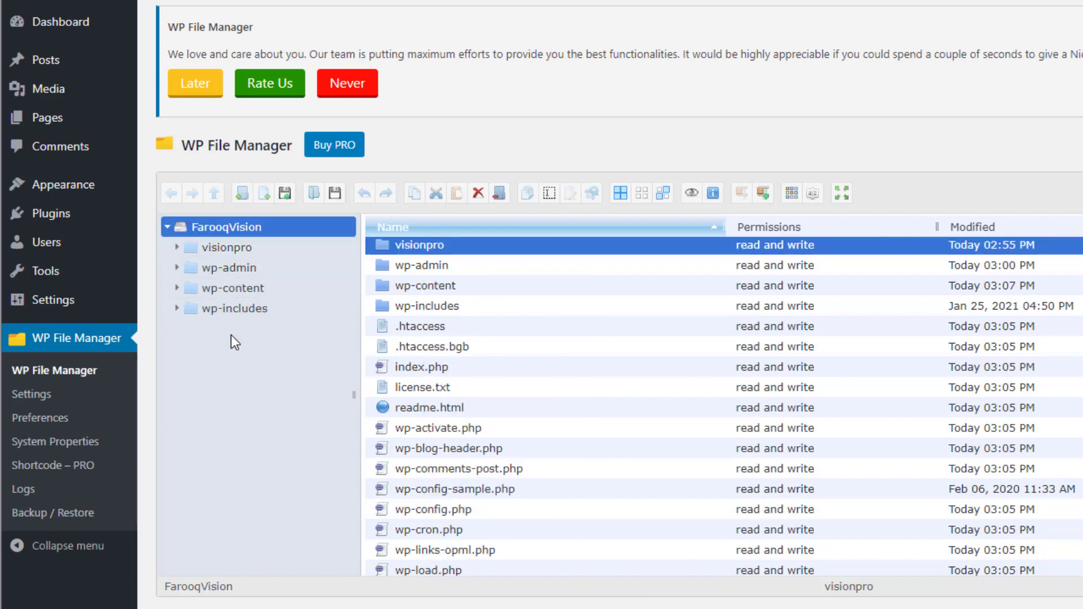
click(36, 399)
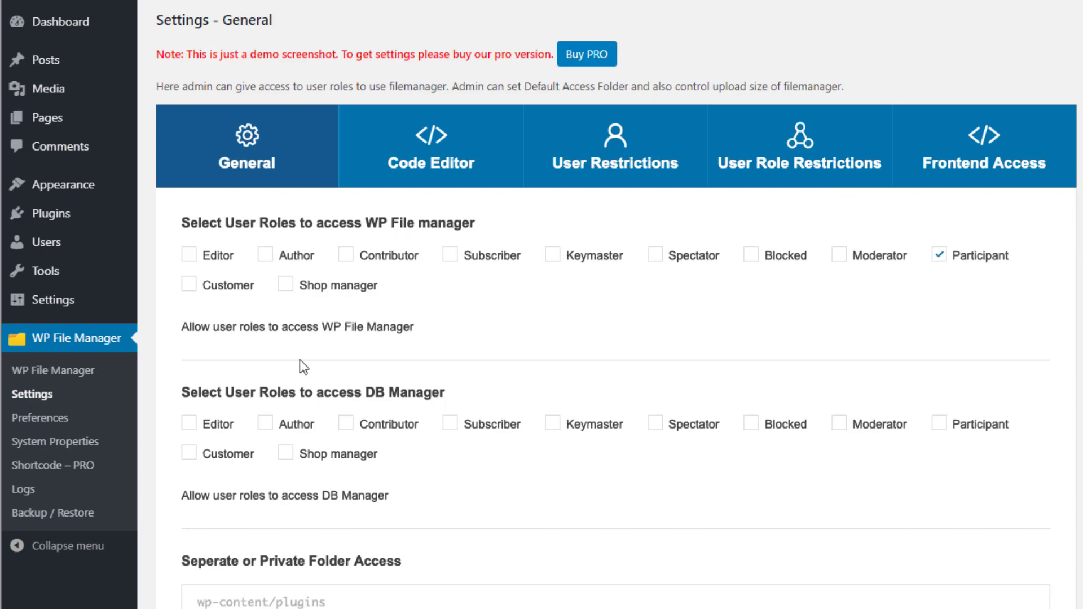
Open the WP File Manager Backup / Restore page
click(47, 524)
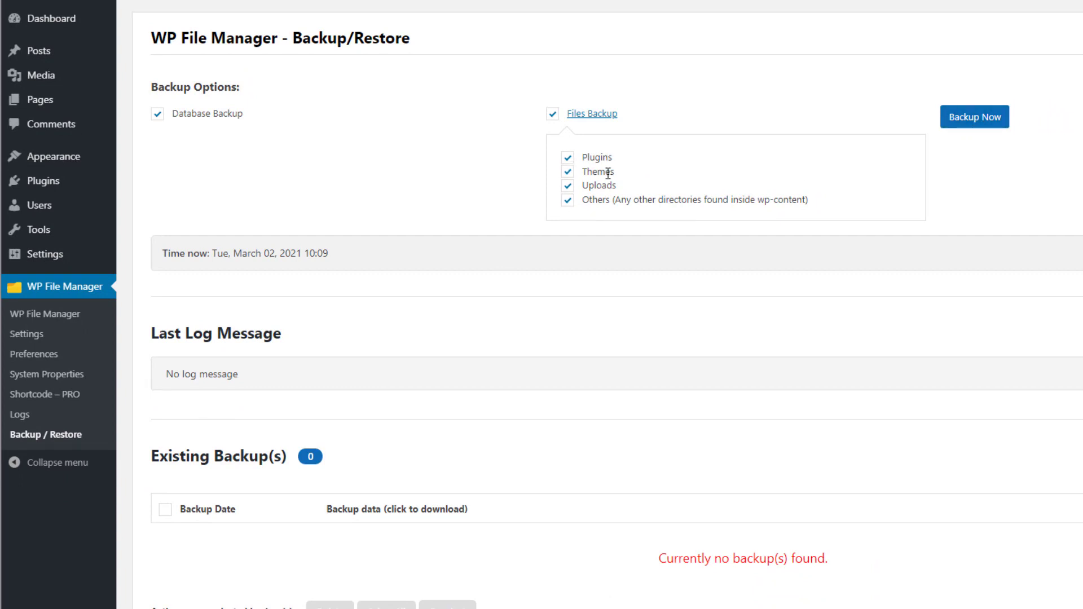
Run a full database and files backup, then download its Uploads part
click(969, 128)
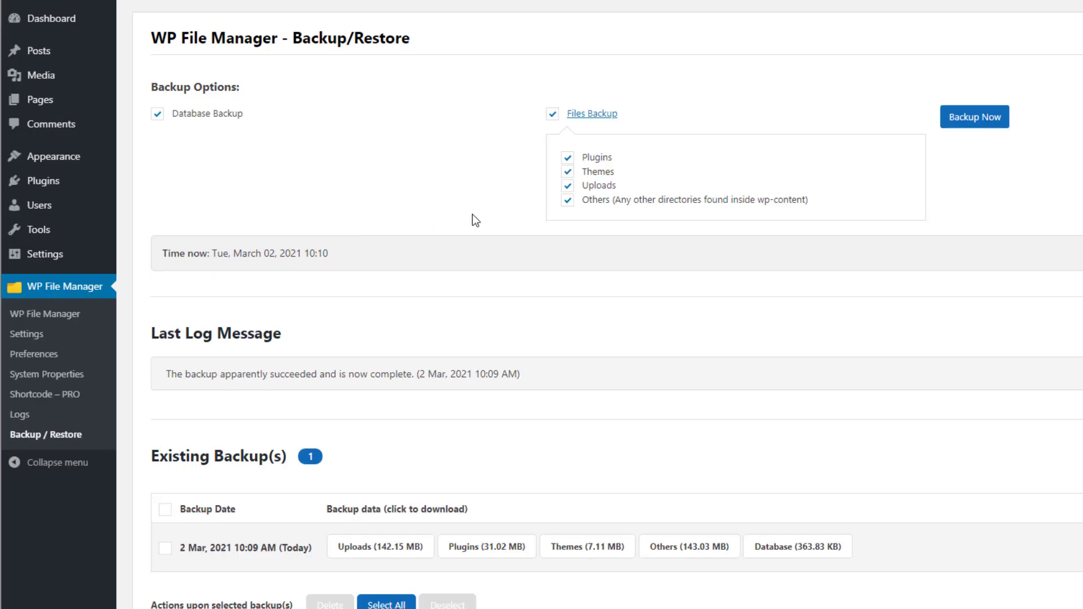
scroll(472, 220, down, 2)
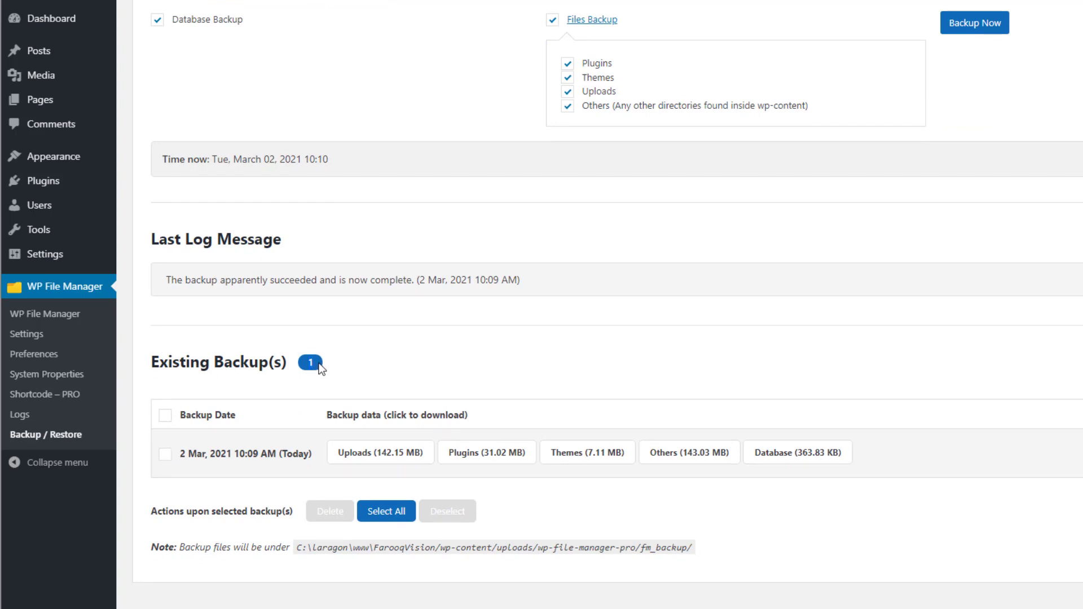
click(165, 458)
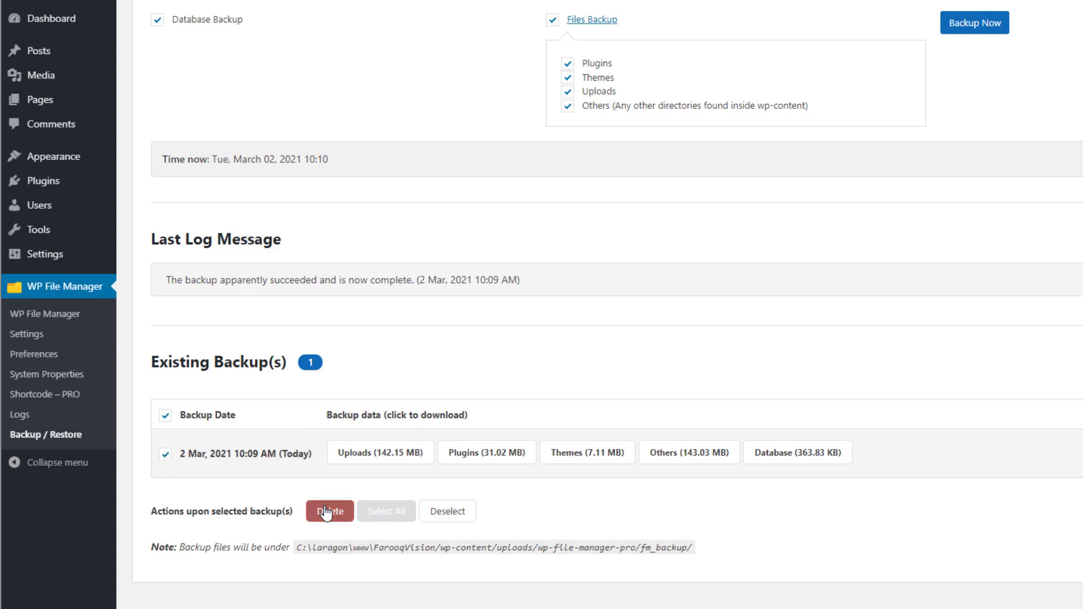
click(166, 455)
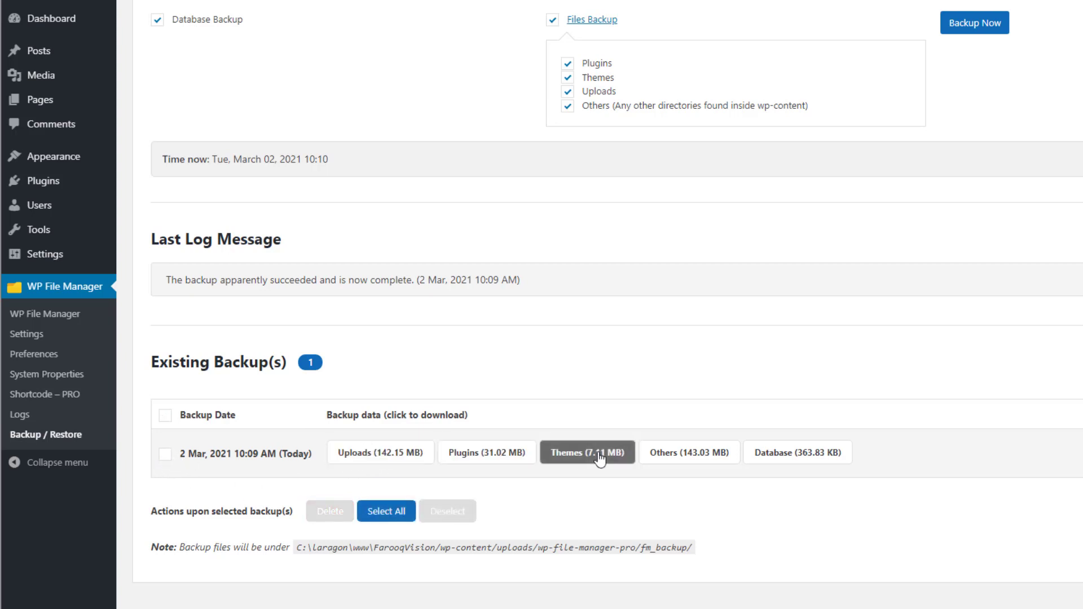
click(406, 459)
click(170, 456)
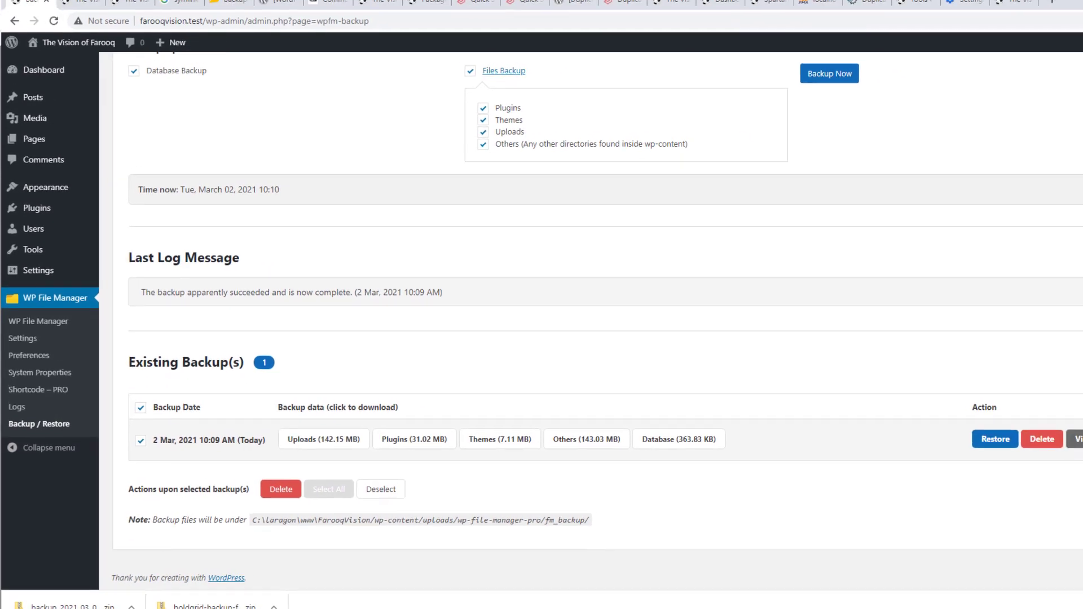
scroll(369, 329, up, 2)
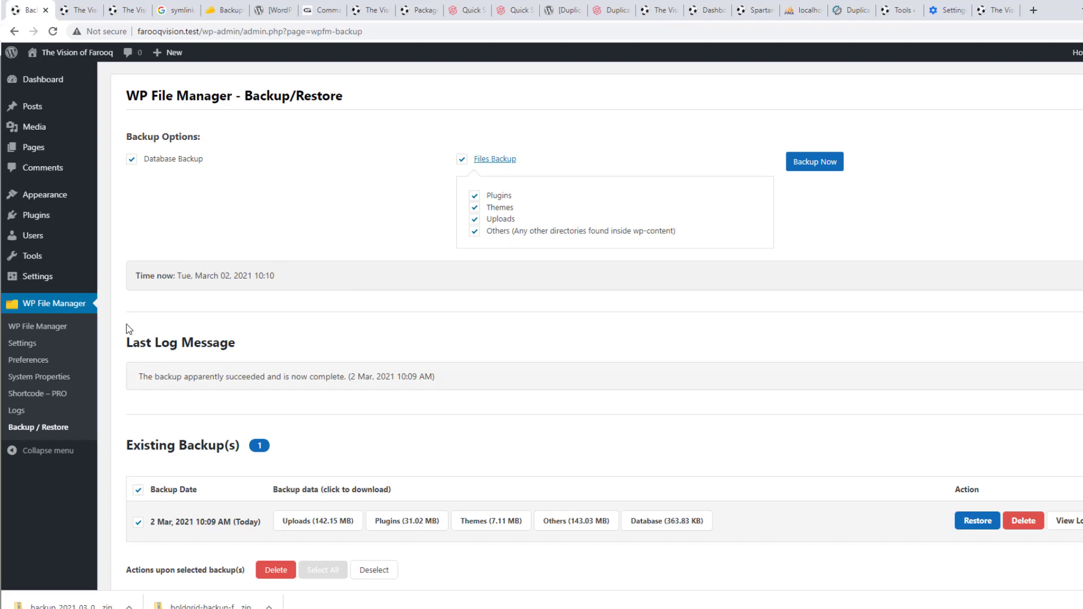
Return to the WP File Manager browser and open the Upload files dialog for the FarooqVision root
click(47, 333)
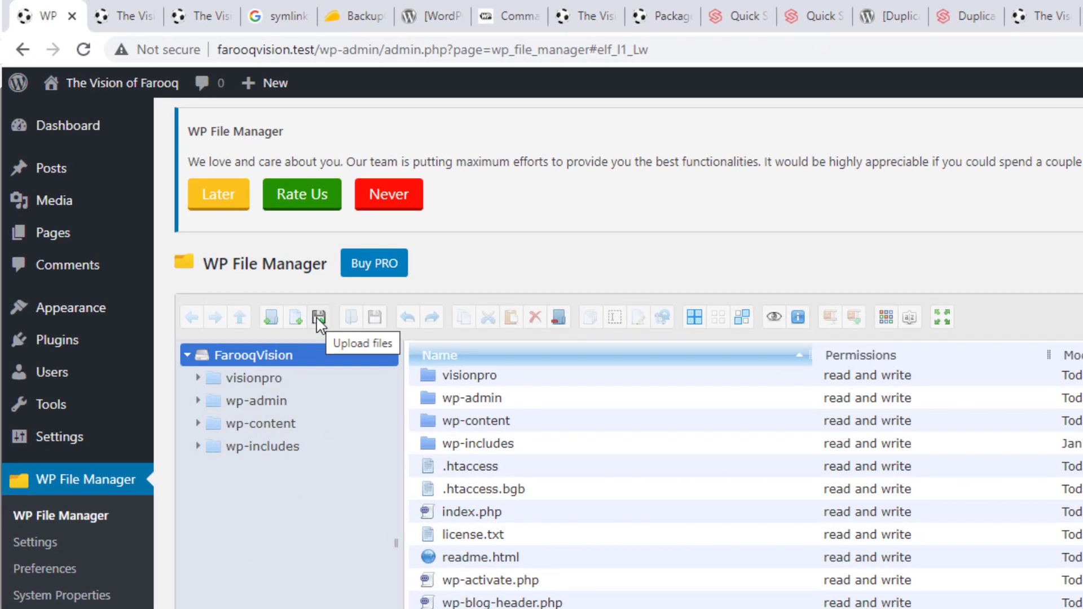
click(319, 318)
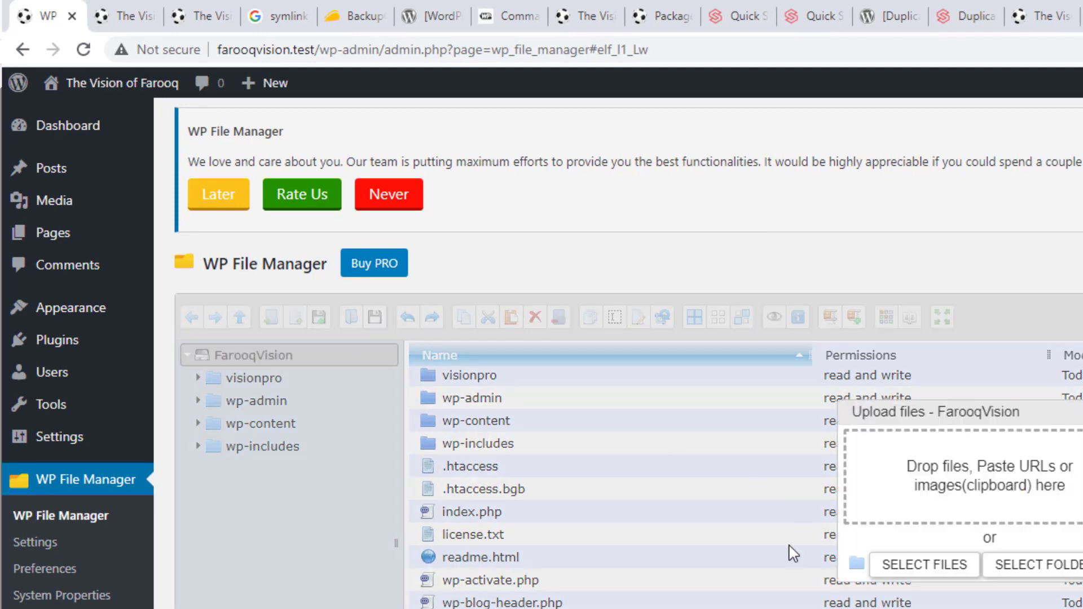
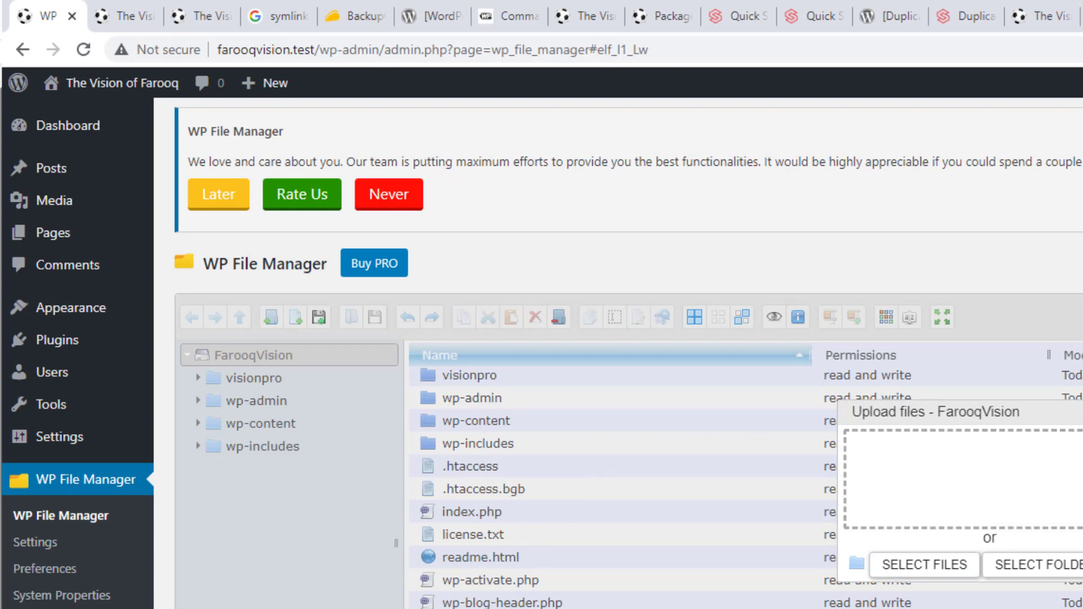
Dismiss the Upload files dialog to reveal the FarooqVision root folder listing
key(Escape)
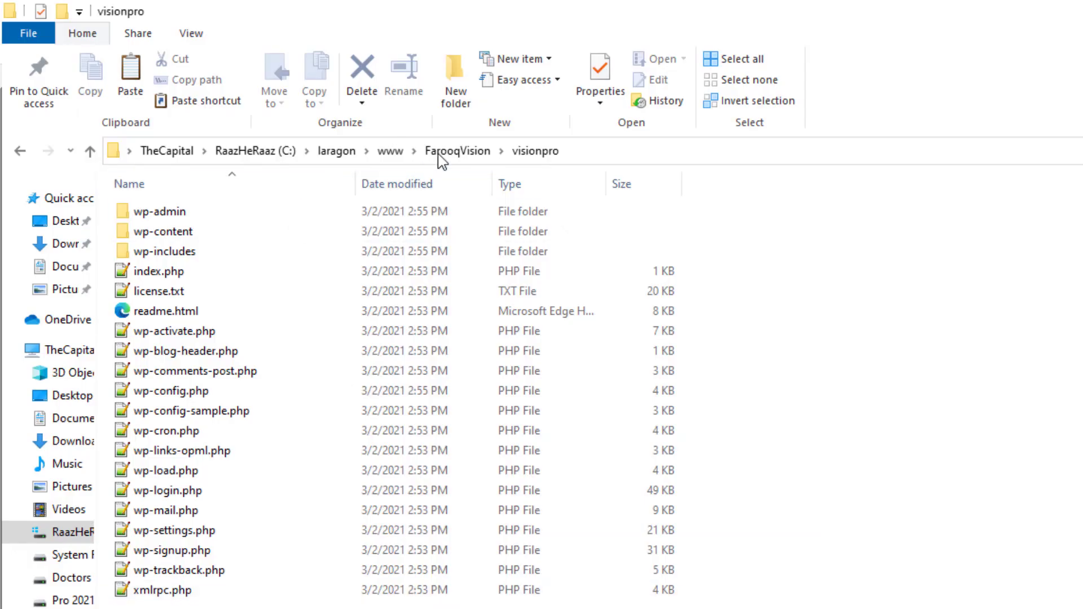
Open FarooqVision\wp-content\uploads\wp-file-manager-pro\fm_backup and widen the Name column to show full archive names
click(443, 152)
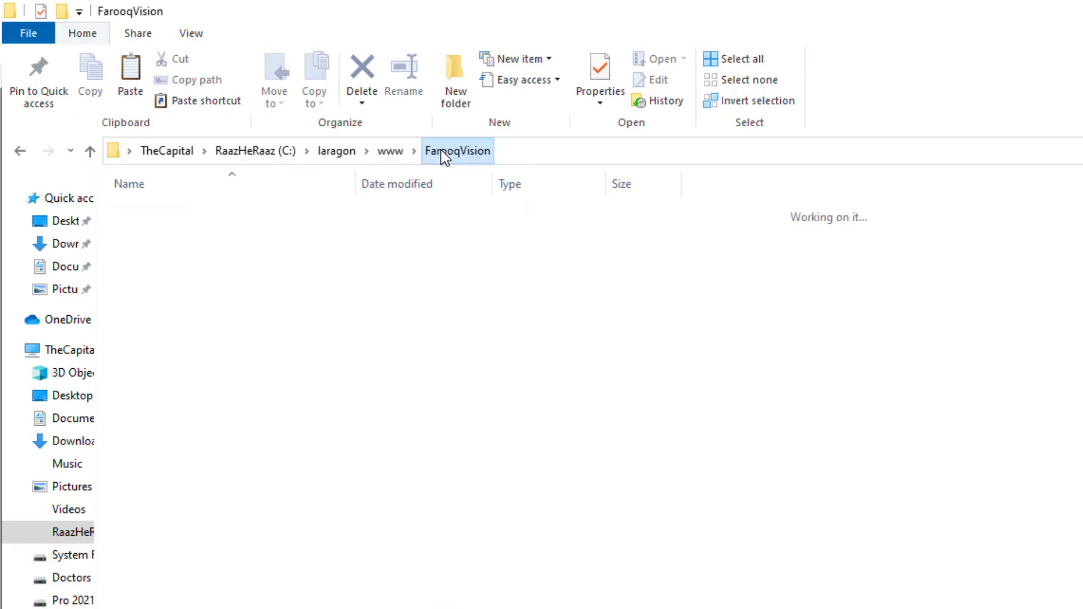
double_click(220, 289)
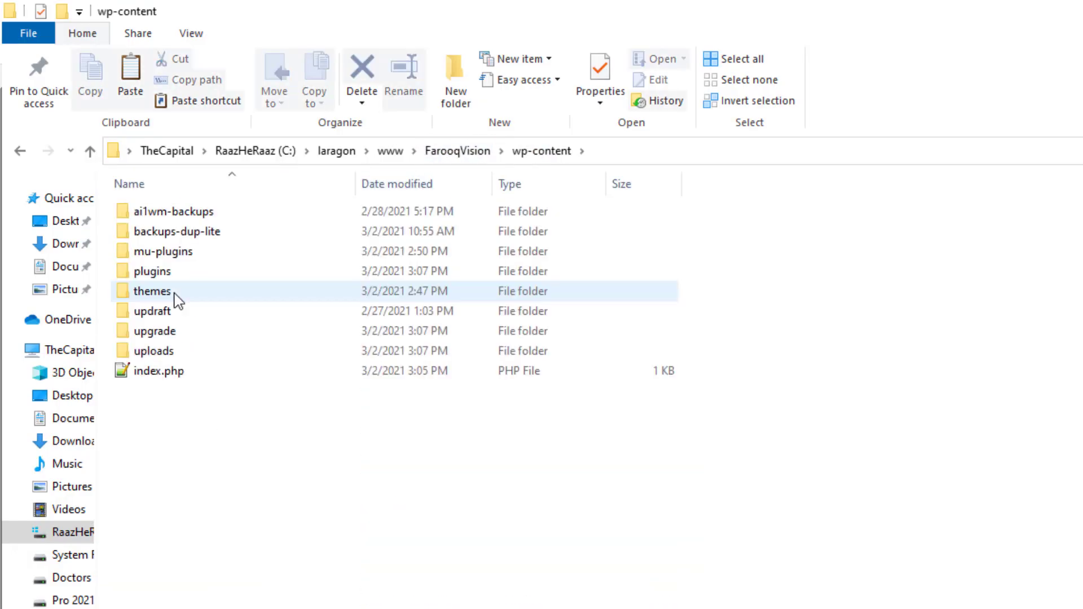
double_click(182, 351)
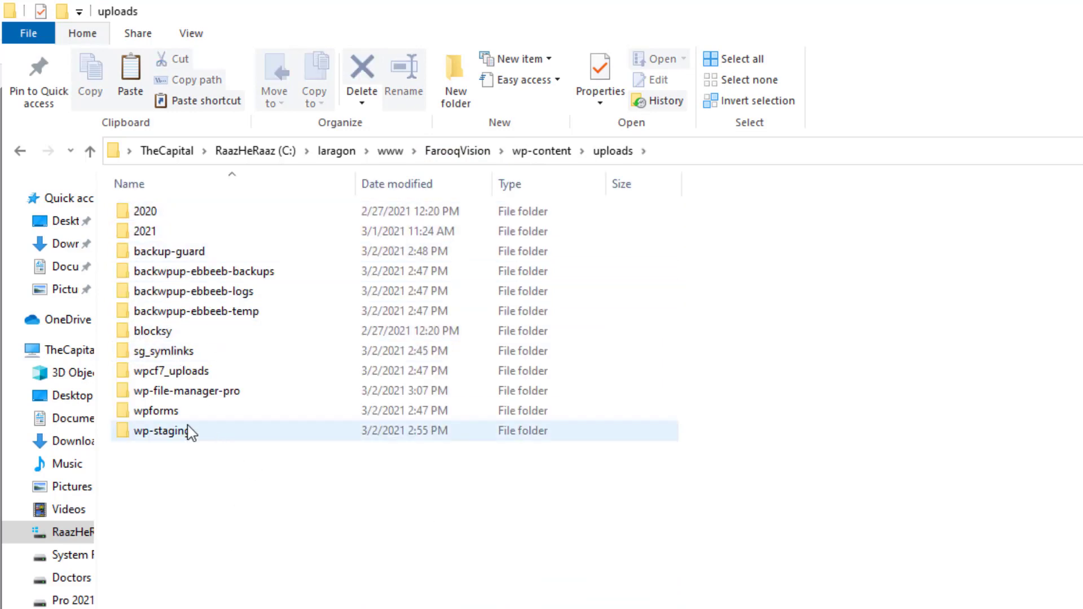
mouse_move(209, 398)
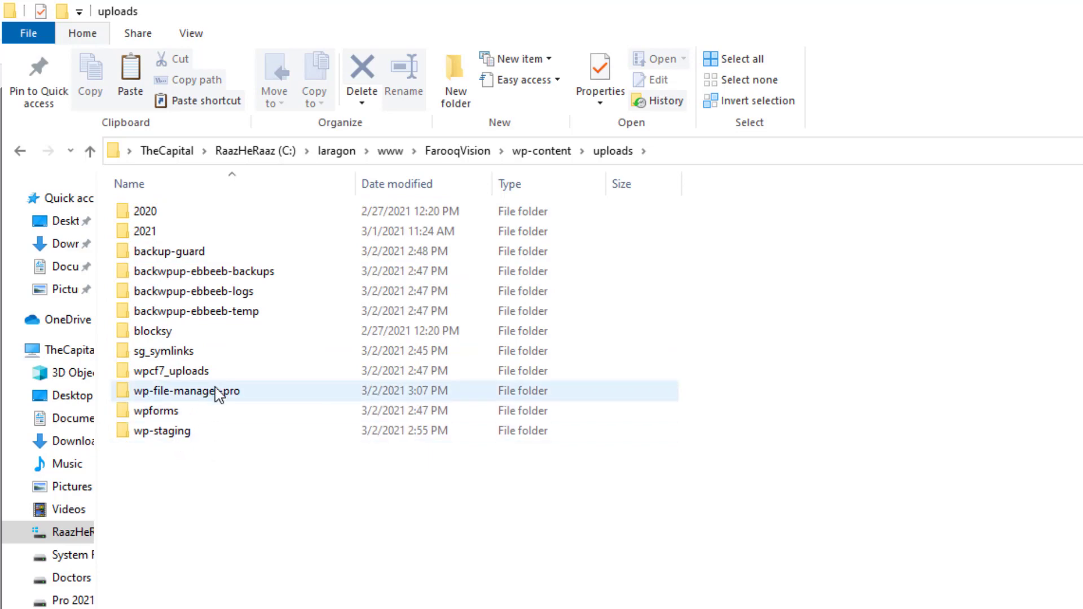
double_click(217, 389)
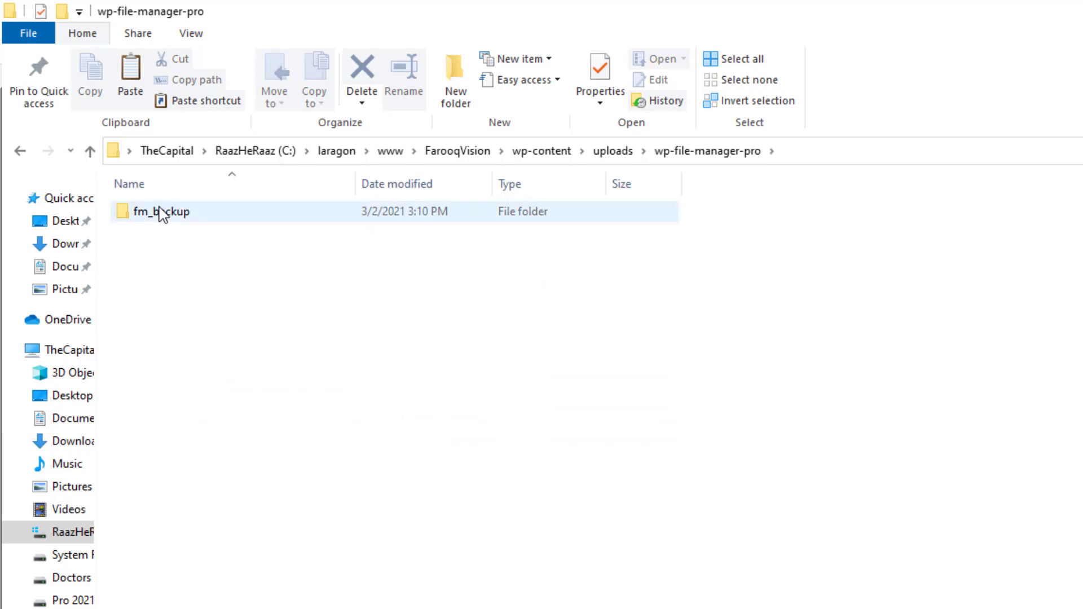
click(159, 214)
double_click(160, 214)
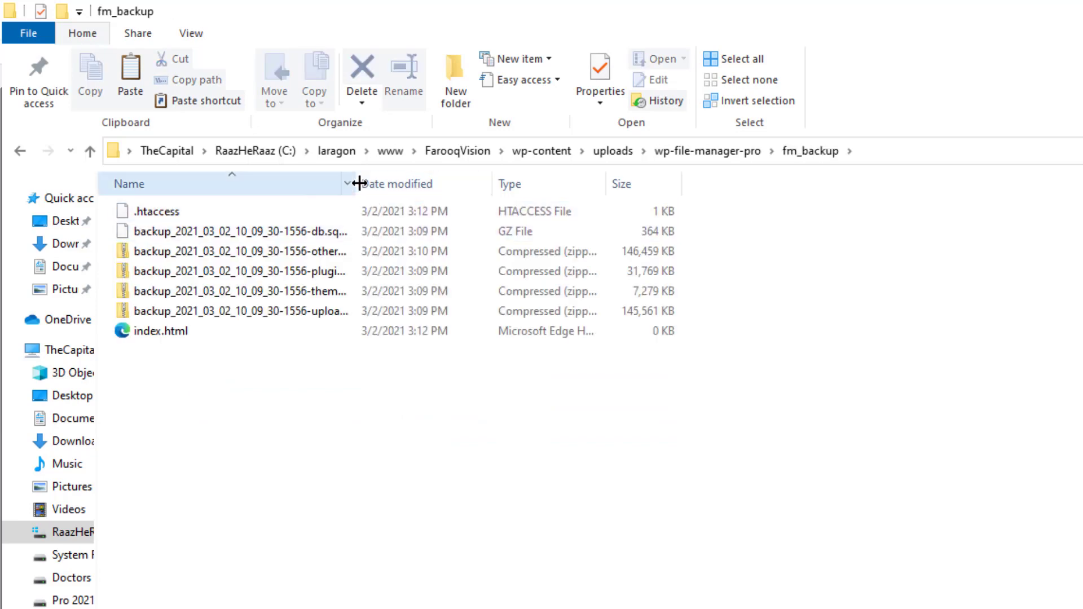
drag(356, 184, 728, 211)
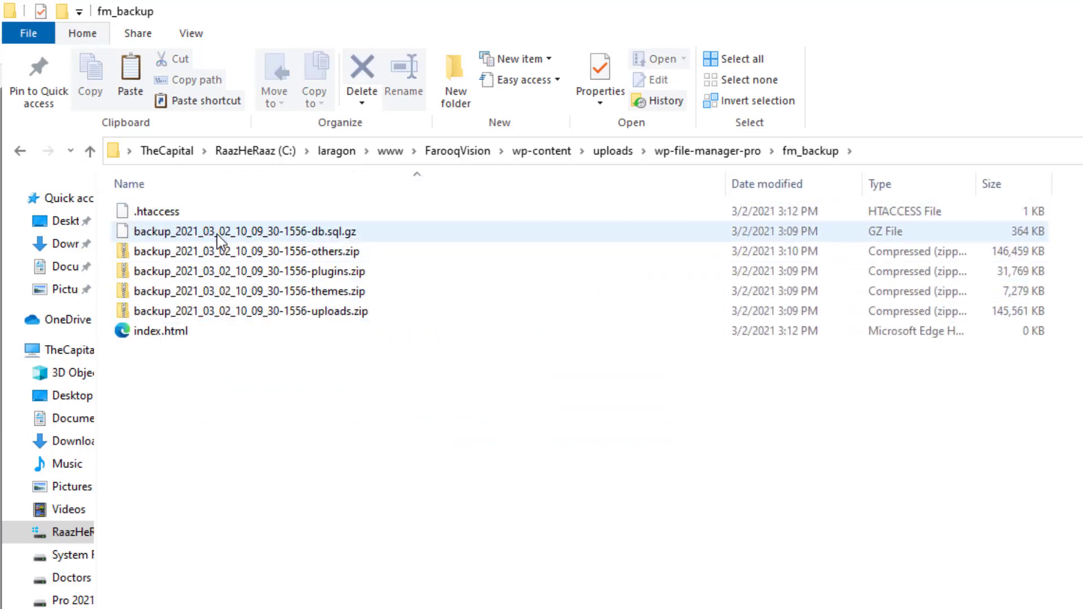